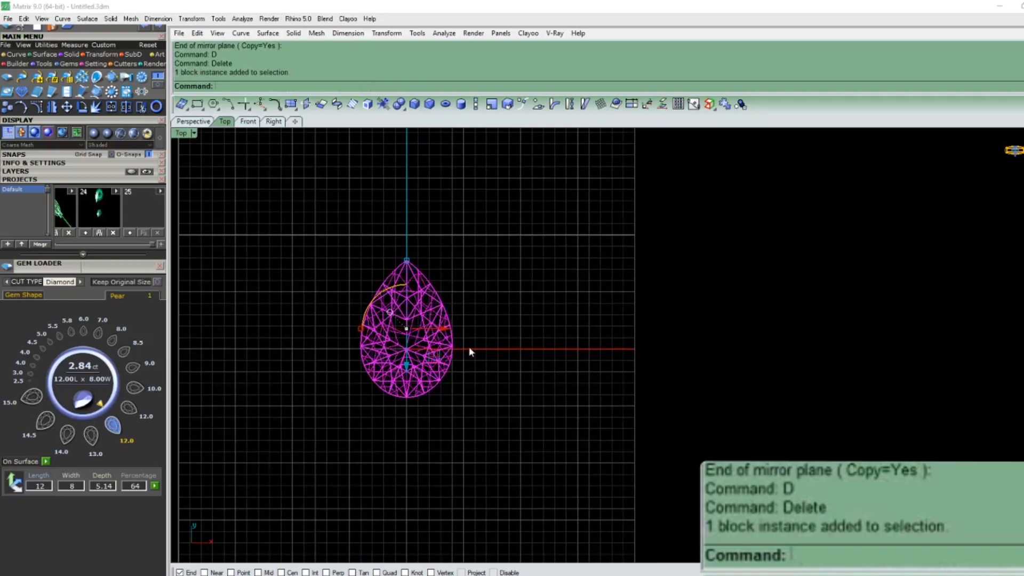
Step: Display the Top view in Machine shading and create the pear gem's outline curve with Gem Profile
click(434, 329)
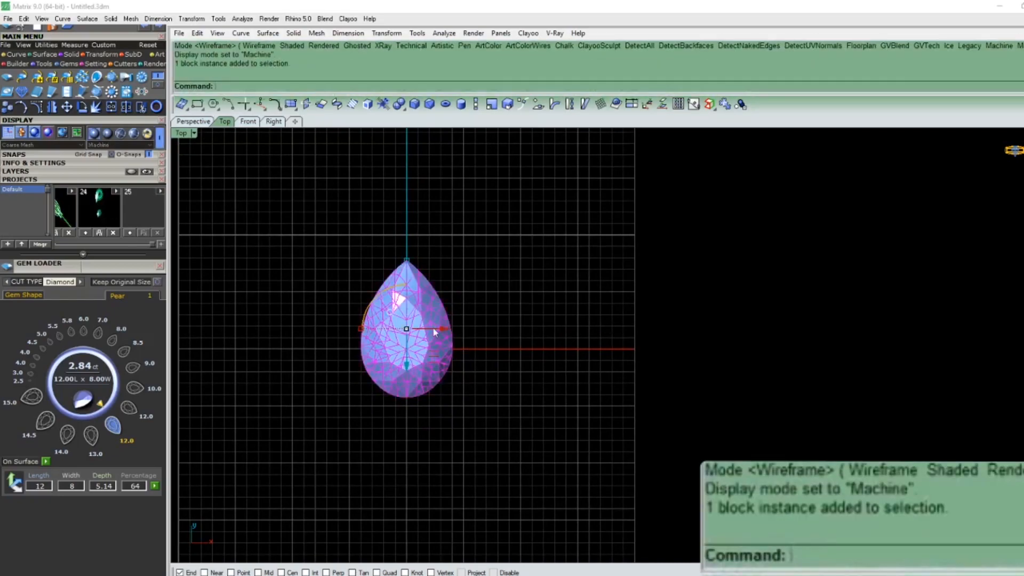
right_drag(433, 330, 438, 378)
key(F6)
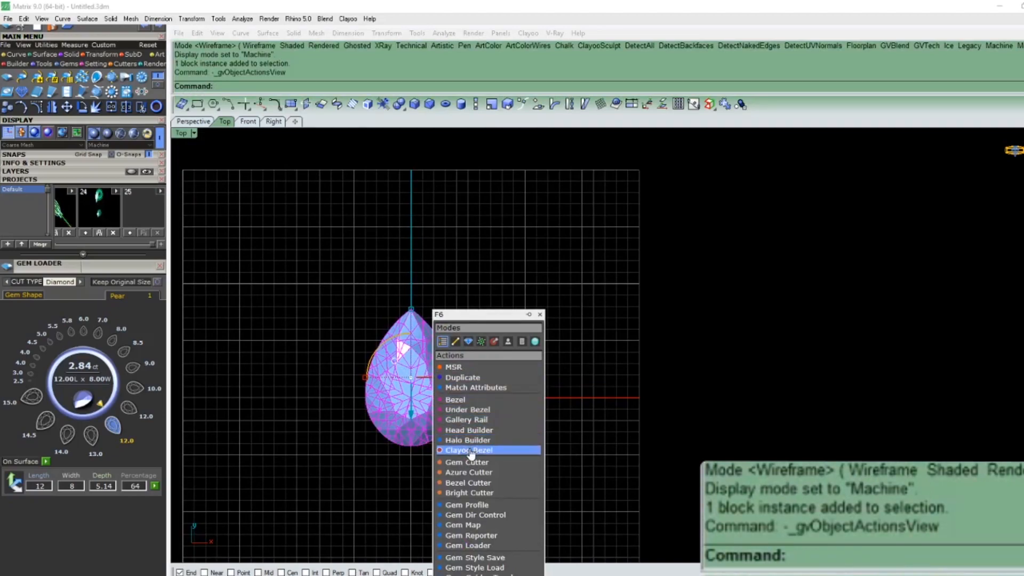
click(470, 507)
key(Escape)
Step: Lock the pear gem so that only its outline curve remains selectable
click(434, 412)
right_drag(440, 386, 489, 314)
text(U)
key(Return)
Step: Offset the gem's outline curve 0.8 mm outward with sharp corners
scroll(411, 418, up, 1)
text(O)
key(Return)
scroll(465, 316, up, 3)
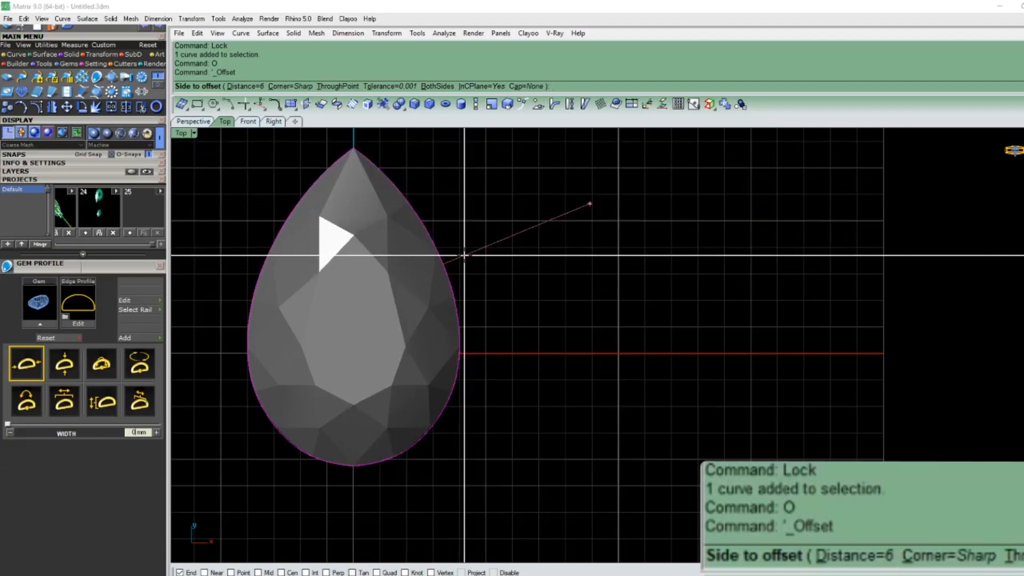
text(.8)
key(Return)
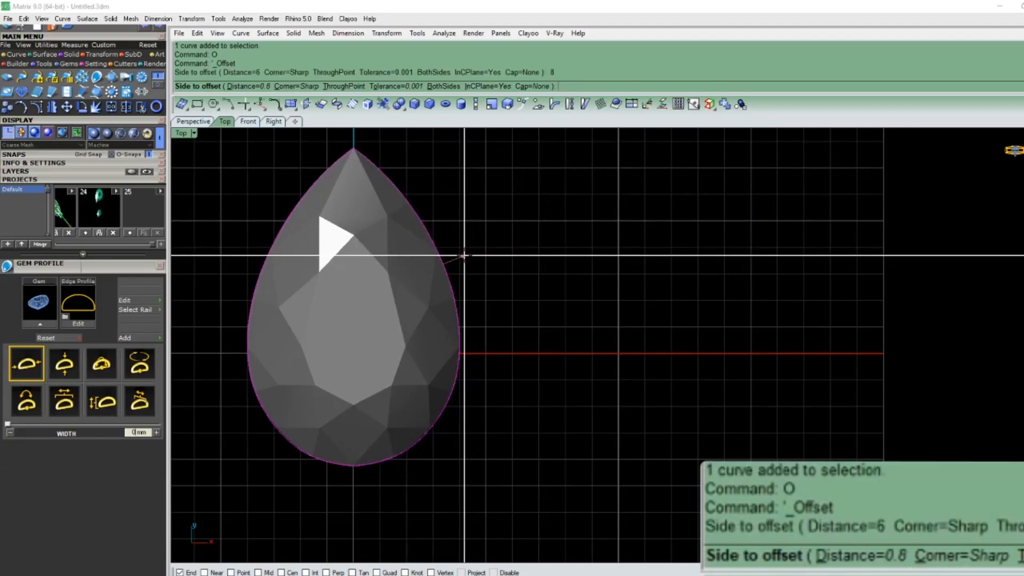
click(446, 223)
Step: Draw a 1.2 mm diameter circle centred on the pointed tip of the gem
scroll(419, 223, up, 3)
text(Oi)
key(Return)
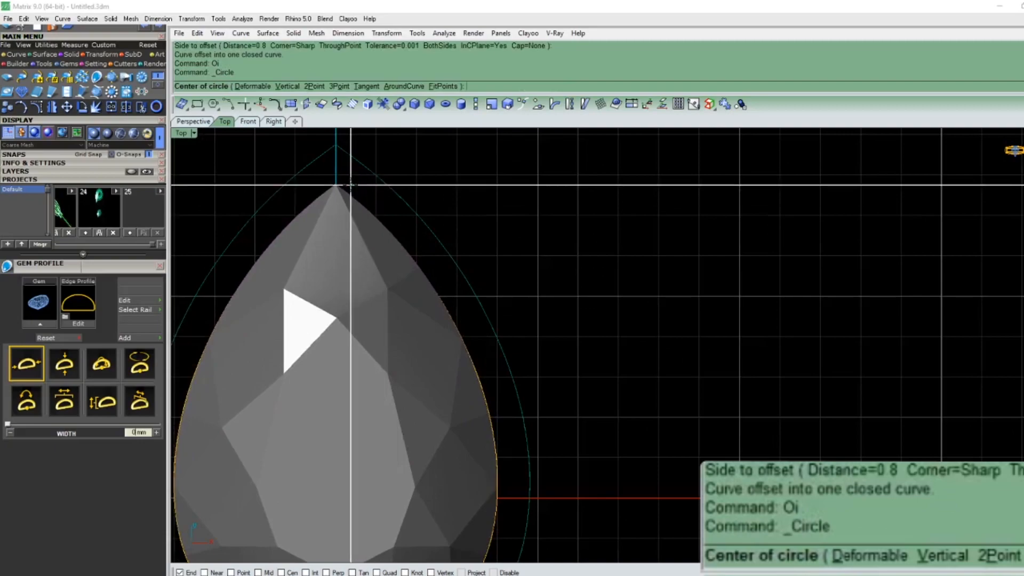
click(335, 185)
text(1)
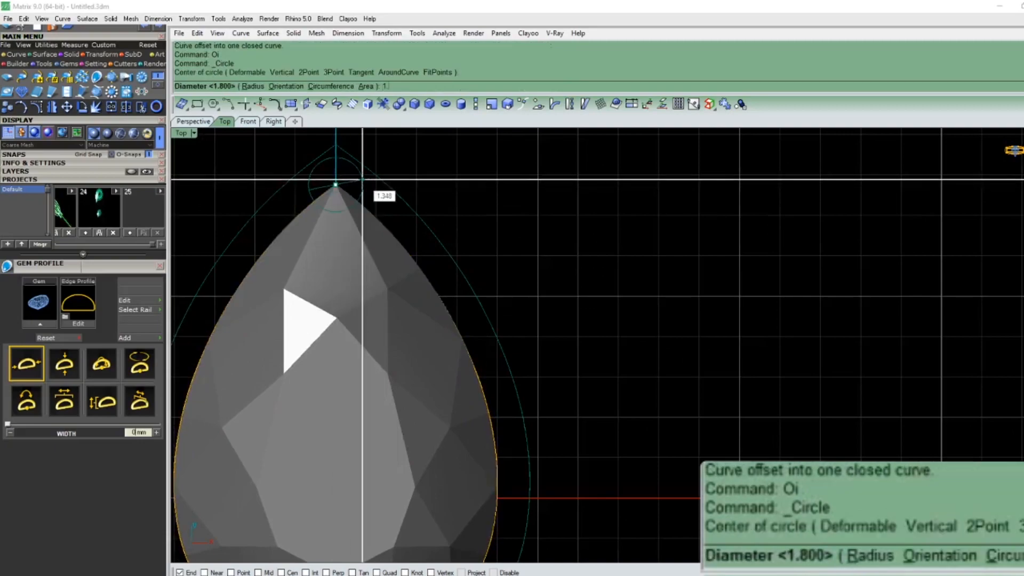
text(.2)
key(Return)
Step: Draw a 1 mm diameter circle on the lower right edge of the gem
scroll(380, 168, down, 3)
key(Return)
scroll(414, 376, up, 2)
click(413, 375)
text(1)
key(Return)
Step: Nudge the 1 mm circle slightly along the gem's edge and mirror a copy across the Y axis
click(428, 378)
drag(439, 351, 443, 354)
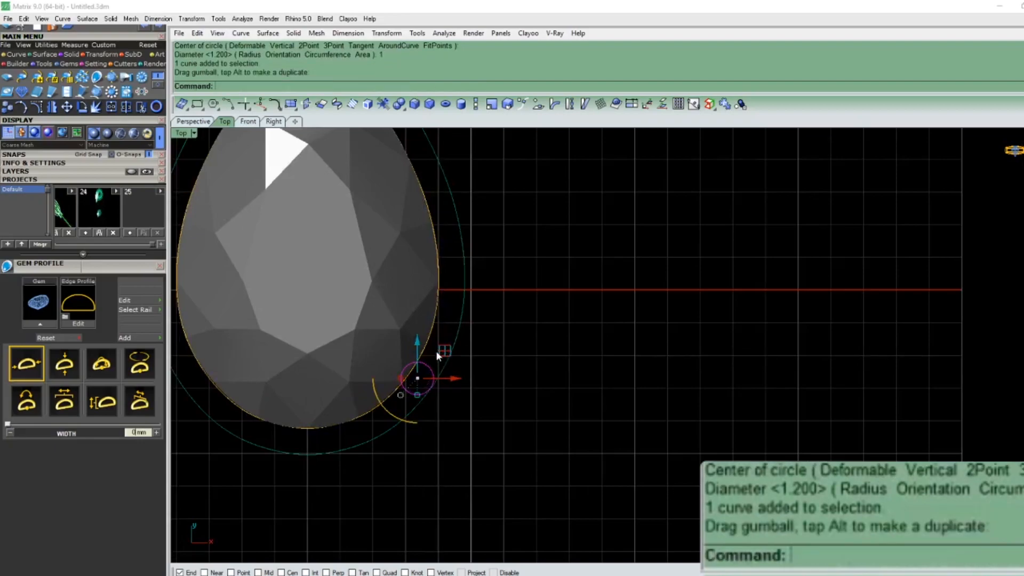
scroll(436, 350, down, 4)
key(F6)
shift+drag(228, 415, 314, 344)
shift+drag(262, 224, 389, 155)
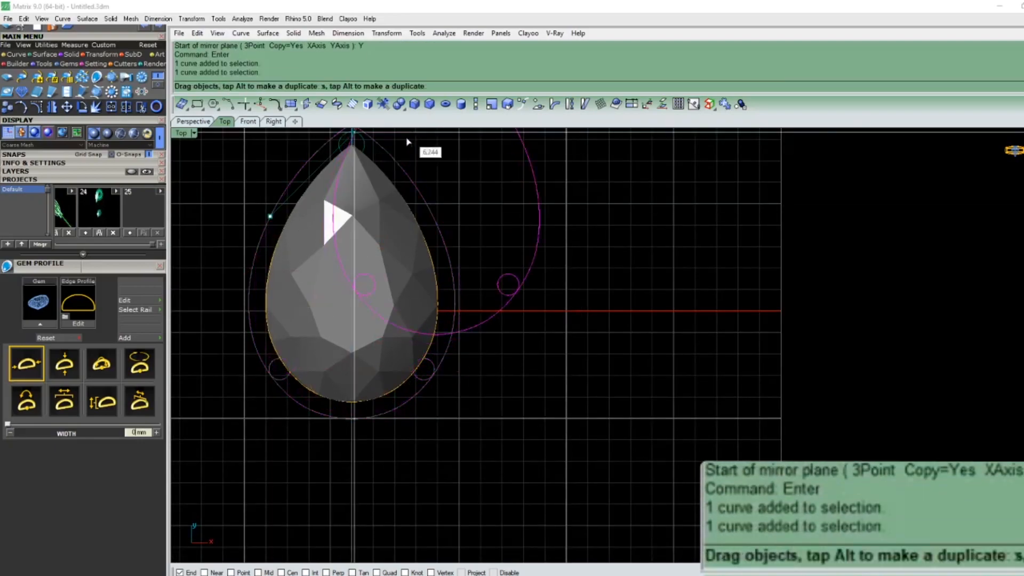
key(ctrl+z)
click(430, 210)
right_drag(439, 206, 439, 275)
text(O)
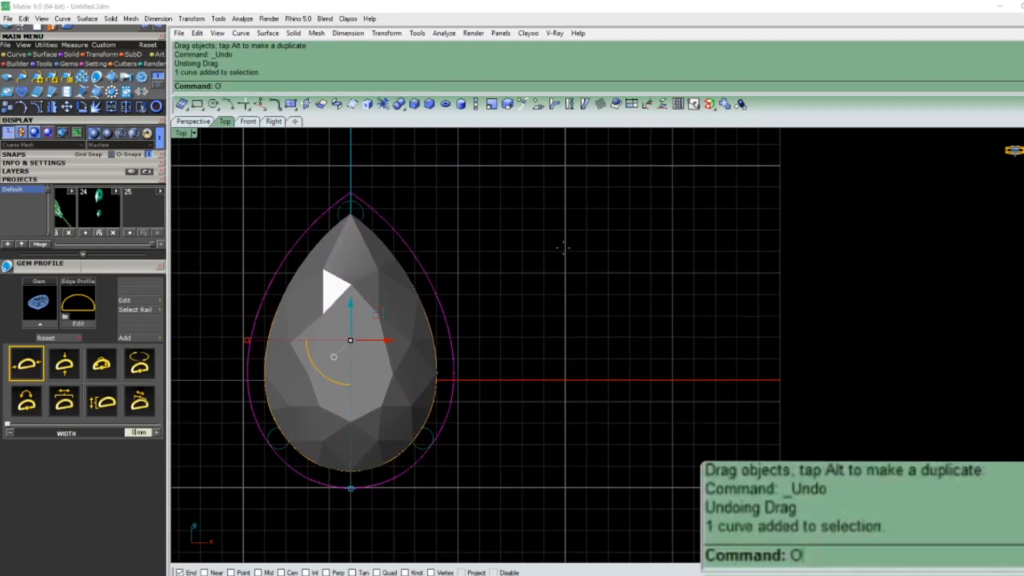
key(Return)
click(544, 357)
Step: Draw a 1.6 mm diameter circle in the empty area to the right of the gem
text(Oi)
key(Return)
click(550, 360)
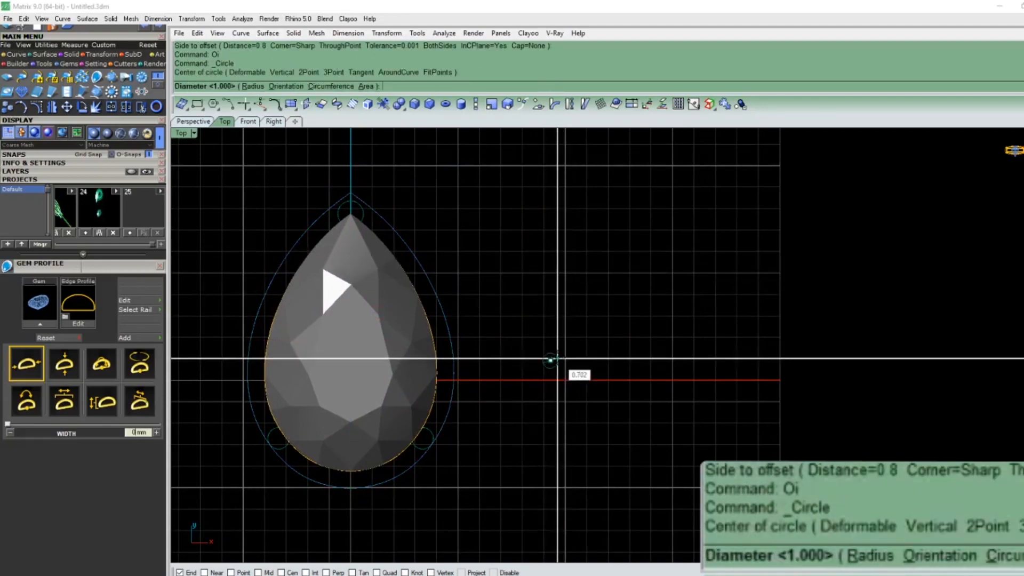
text(1.6)
key(Return)
drag(558, 362, 557, 364)
scroll(533, 346, down, 2)
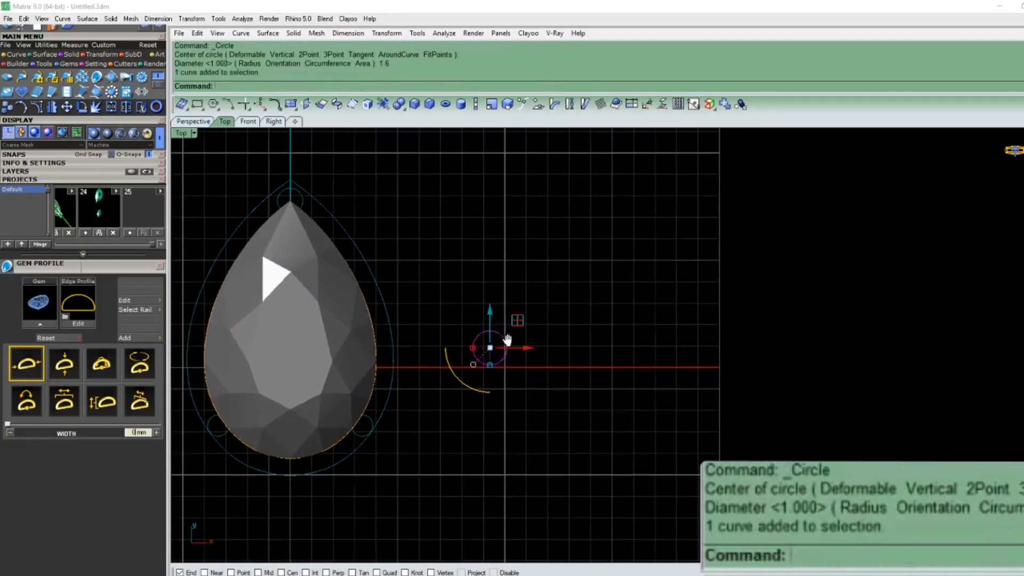
Step: Add a diameter dimension to the separate circle beside the gem, with its text up and to the right
click(183, 134)
click(553, 181)
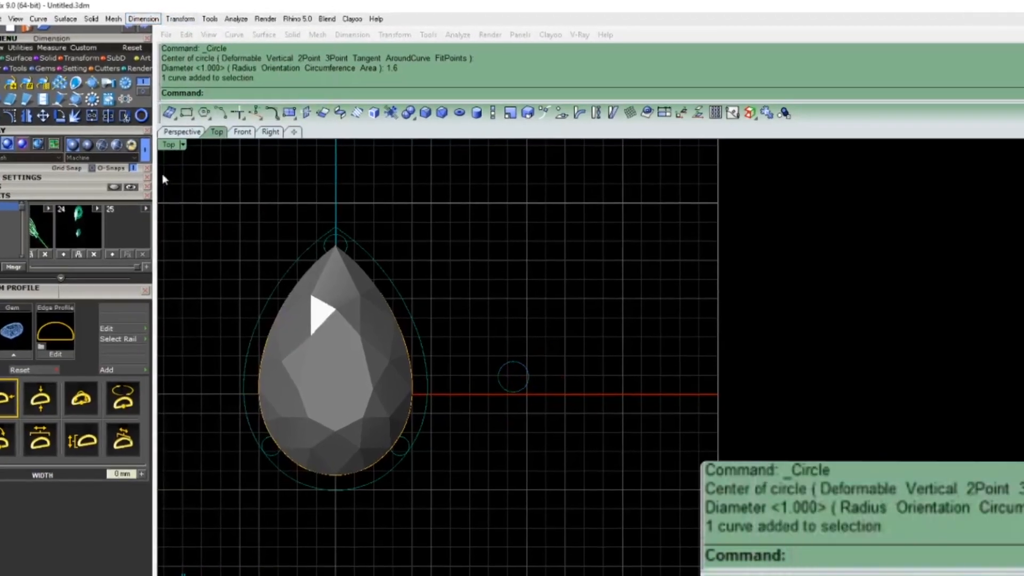
click(155, 19)
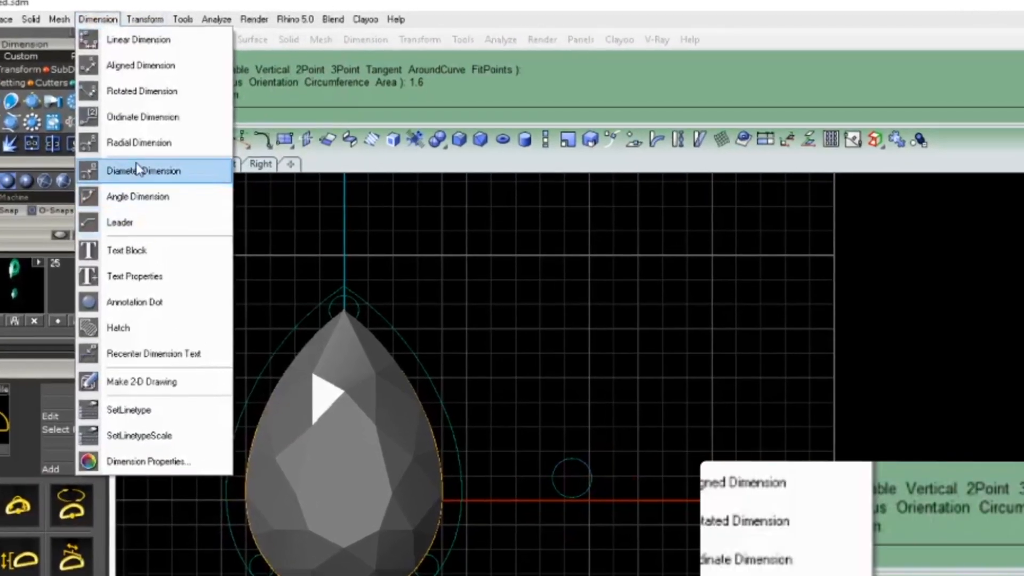
click(184, 119)
click(599, 502)
click(816, 429)
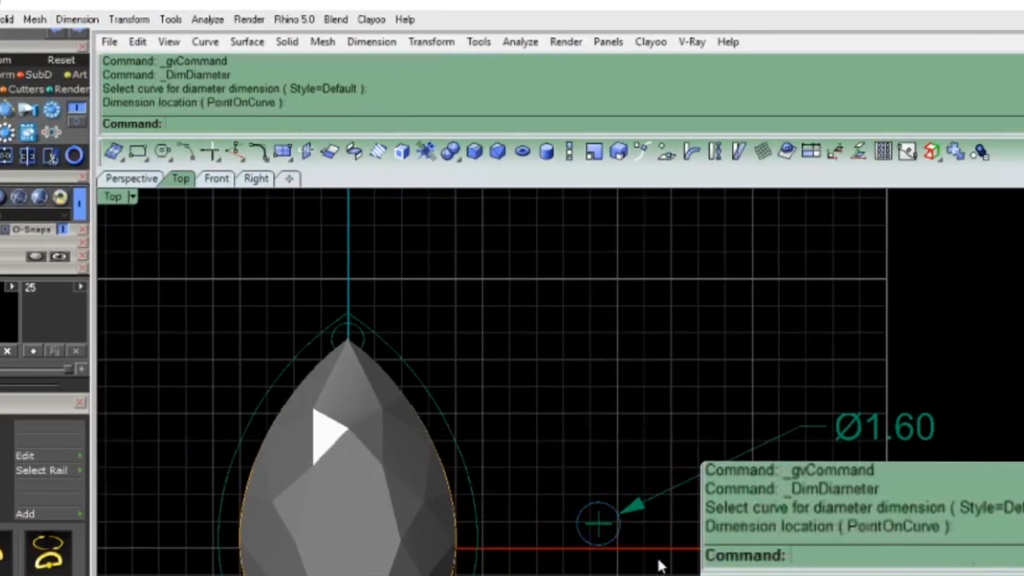
Step: Offset the 1.6 mm circle 0.2 mm outward to make a concentric outer circle
scroll(518, 339, up, 12)
text(o)
key(Return)
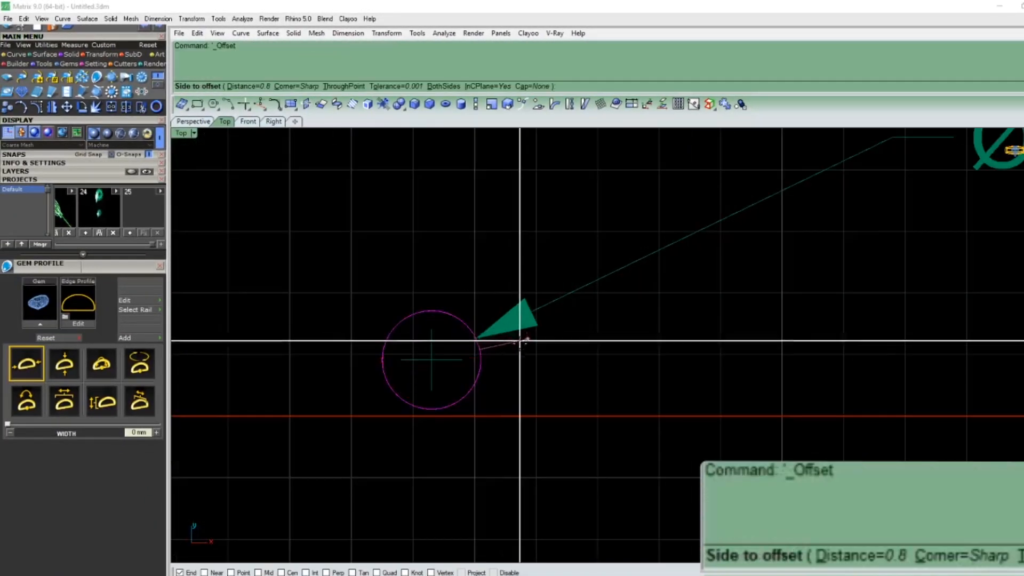
text(o)
key(Return)
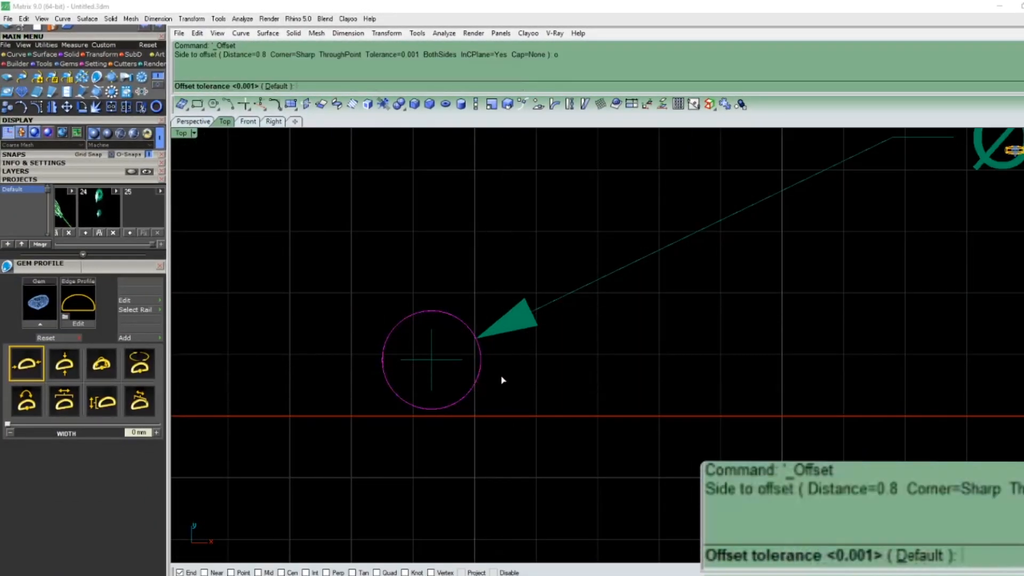
key(Return)
text(.2)
key(Return)
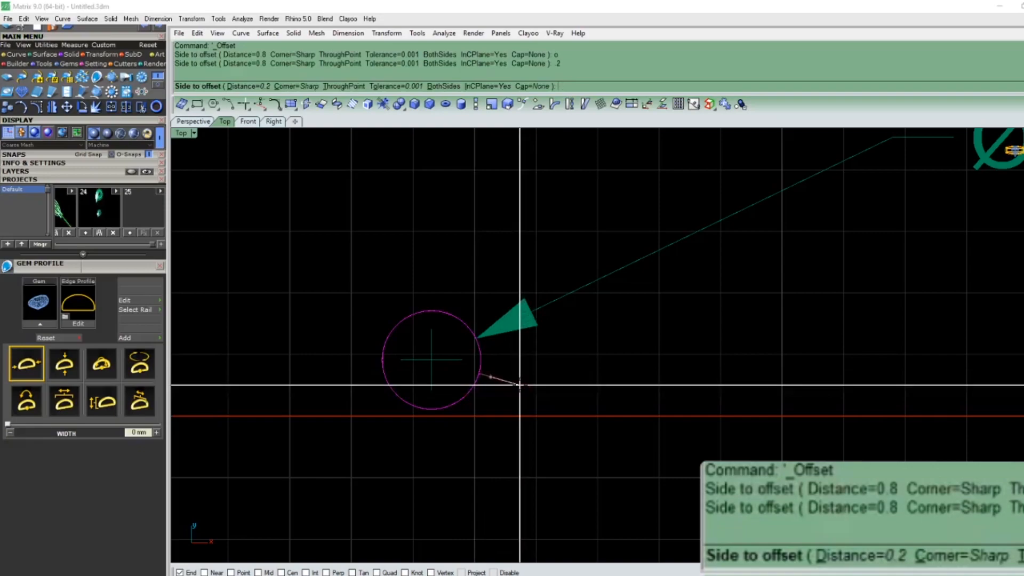
click(490, 391)
click(487, 392)
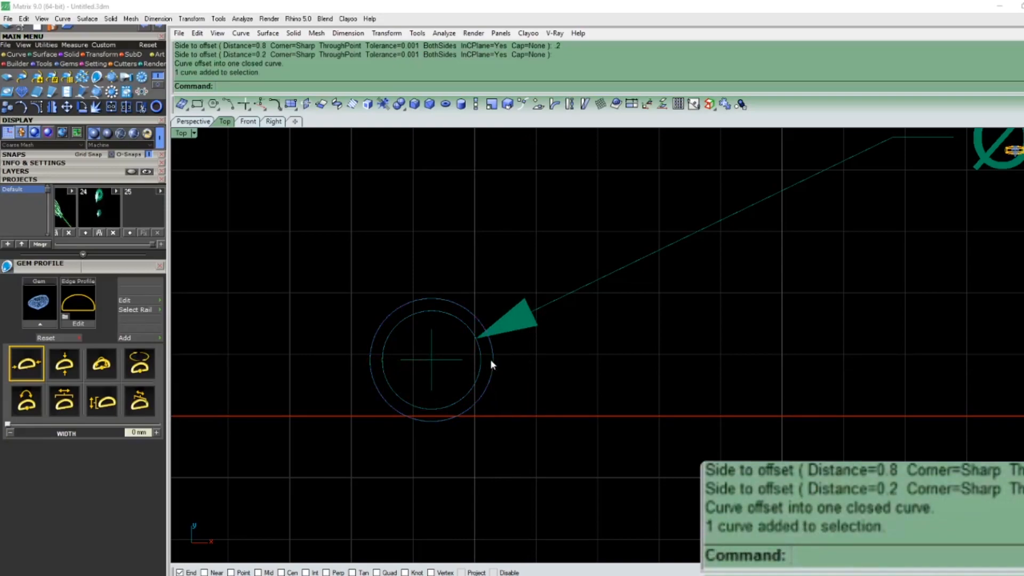
Step: Examine the spacing between the two concentric circles and compare their size with the curves around the gem
scroll(490, 359, up, 5)
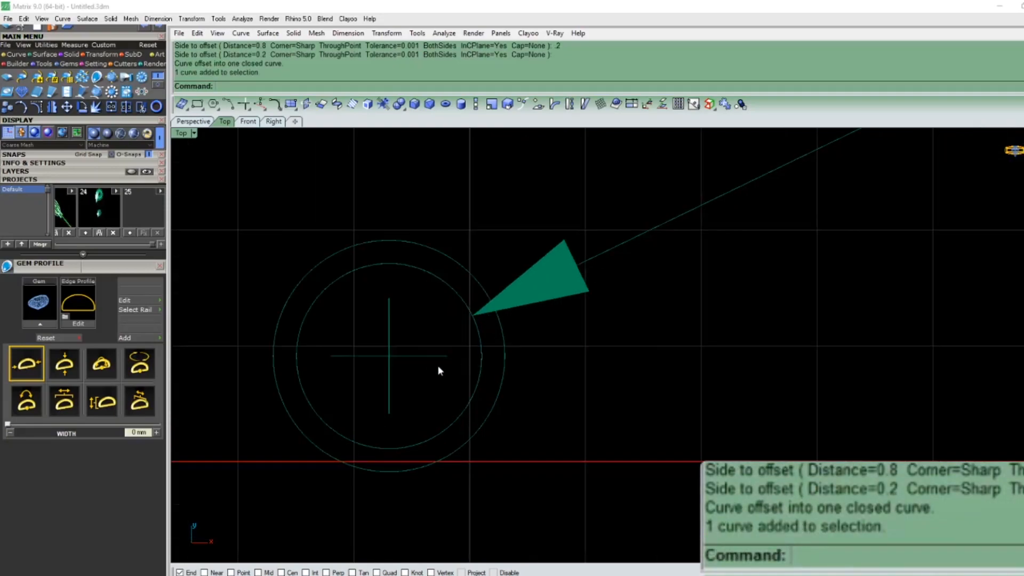
click(486, 355)
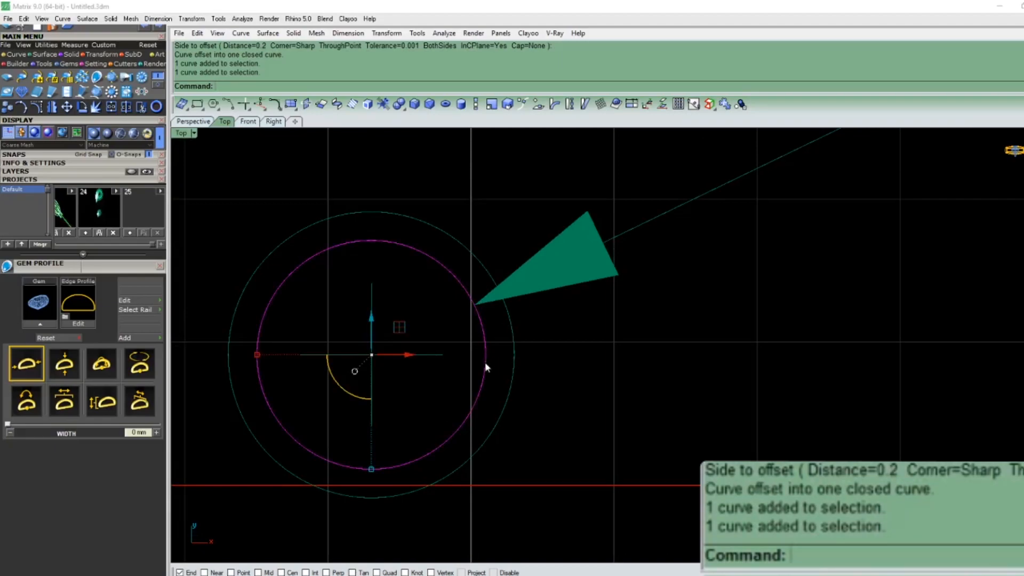
scroll(483, 352, down, 3)
right_drag(478, 347, 618, 367)
scroll(621, 371, up, 1)
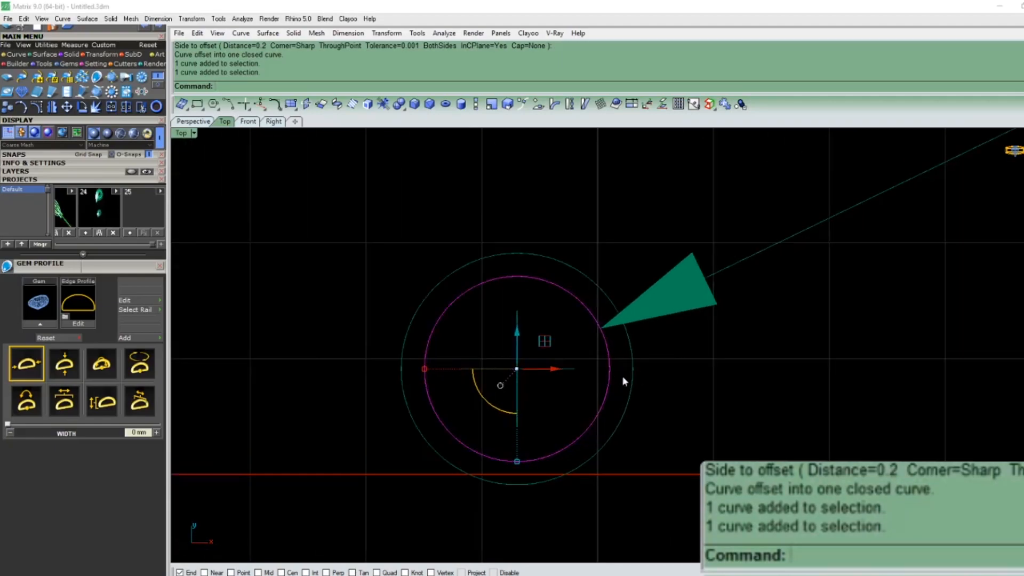
scroll(623, 376, up, 1)
click(555, 360)
scroll(662, 374, down, 3)
drag(661, 380, 619, 388)
click(619, 376)
scroll(618, 375, down, 1)
scroll(620, 374, up, 1)
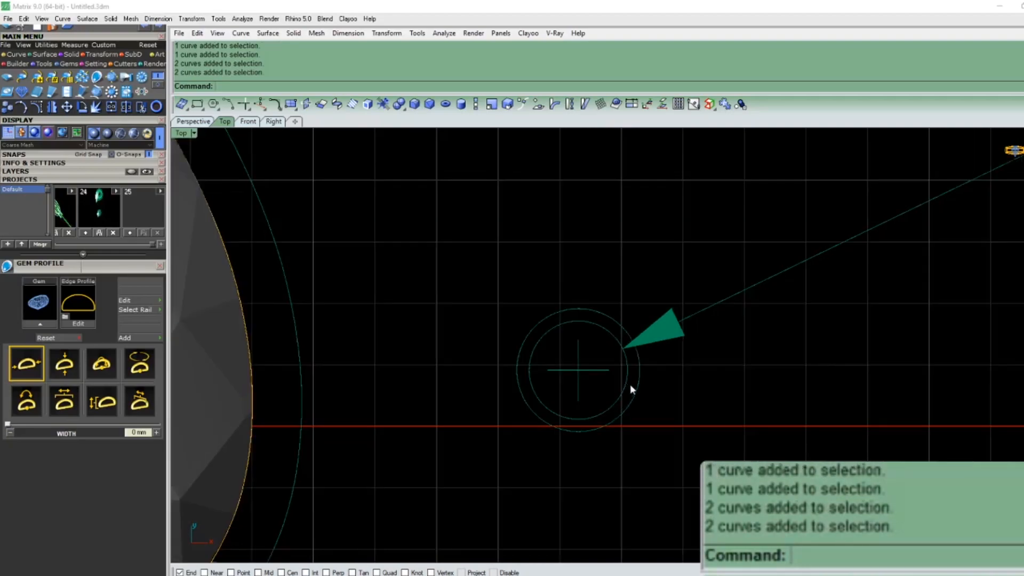
scroll(645, 370, down, 3)
scroll(501, 274, up, 2)
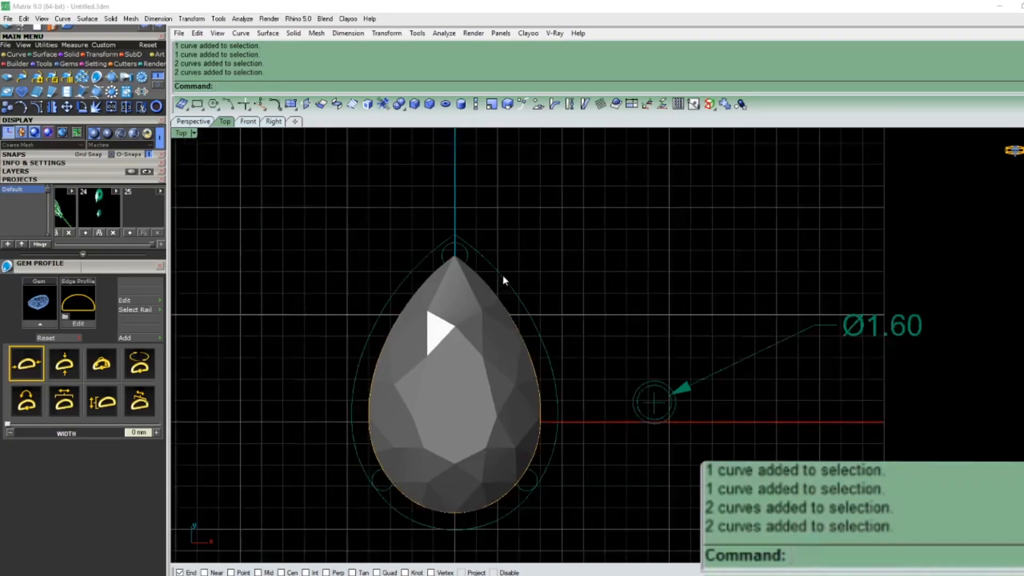
scroll(789, 421, up, 2)
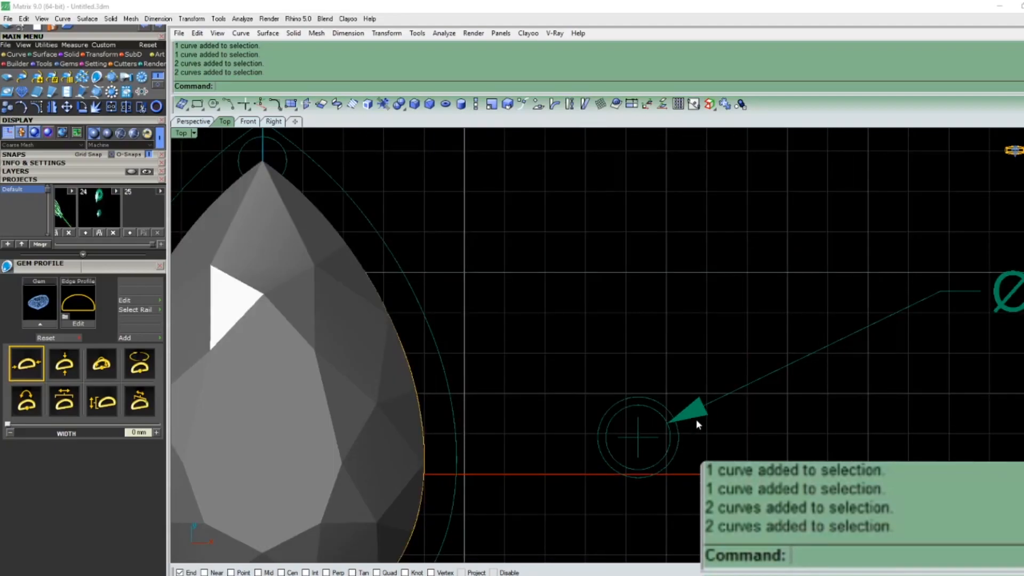
scroll(695, 421, up, 2)
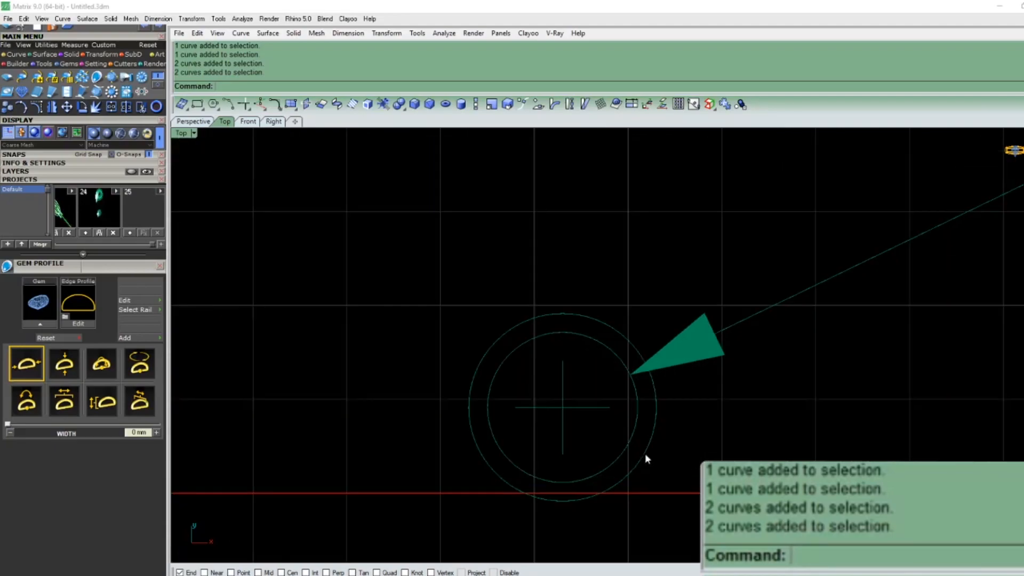
click(623, 411)
click(639, 414)
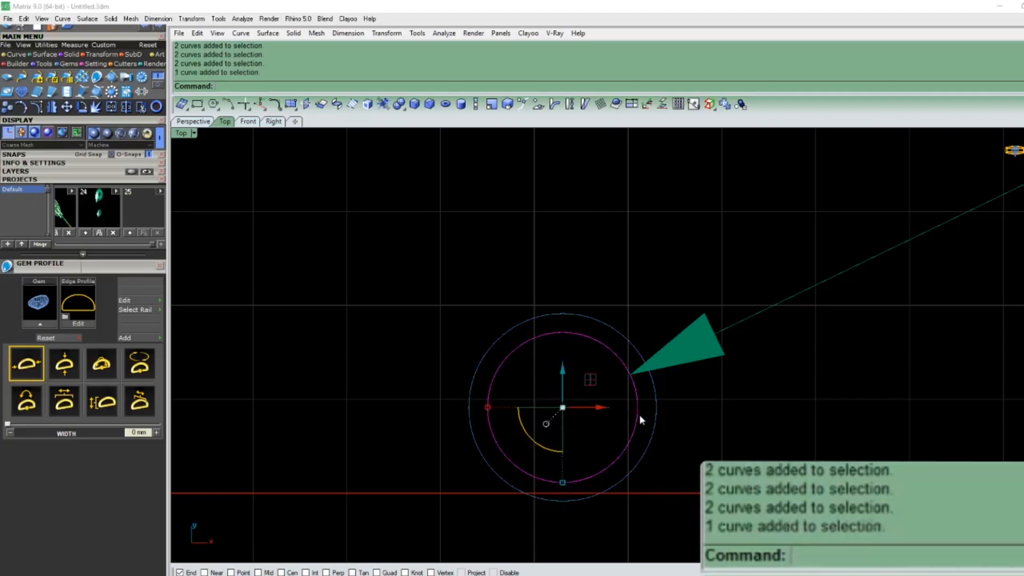
text(O)
key(Return)
scroll(693, 402, up, 2)
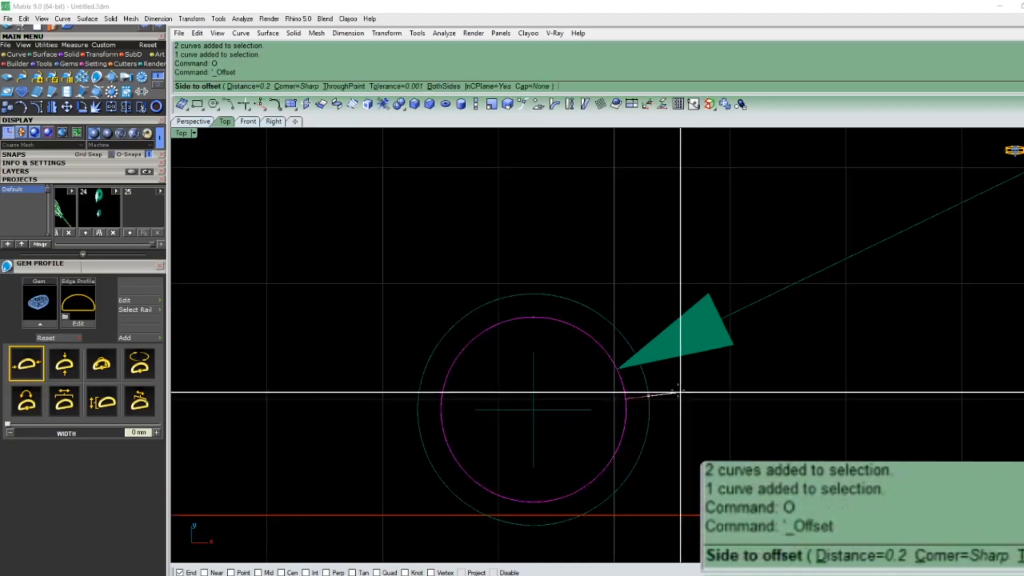
click(674, 388)
scroll(674, 387, down, 3)
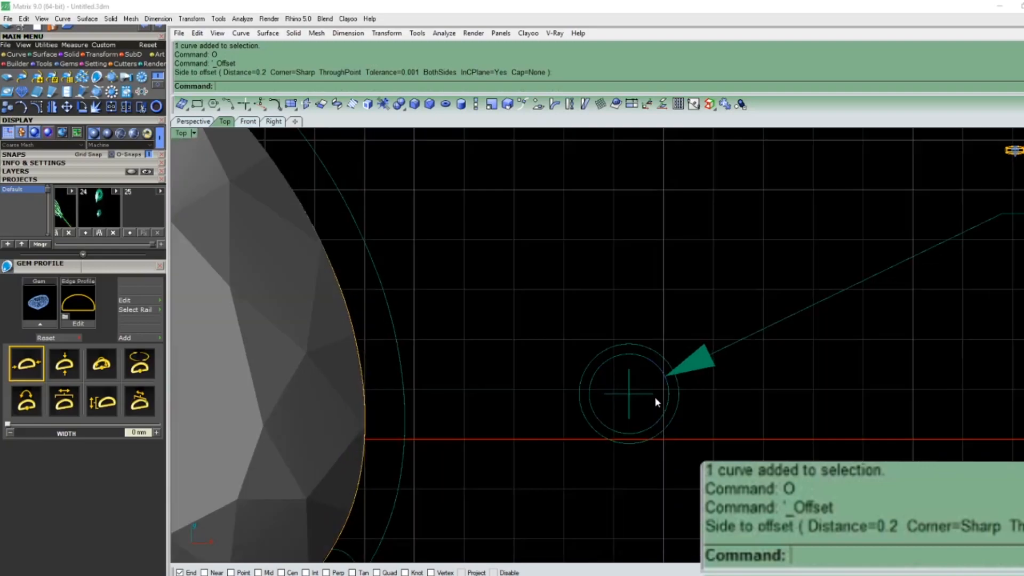
Step: Add a diameter dimension to the outer concentric circle, with its text above the circle
click(158, 20)
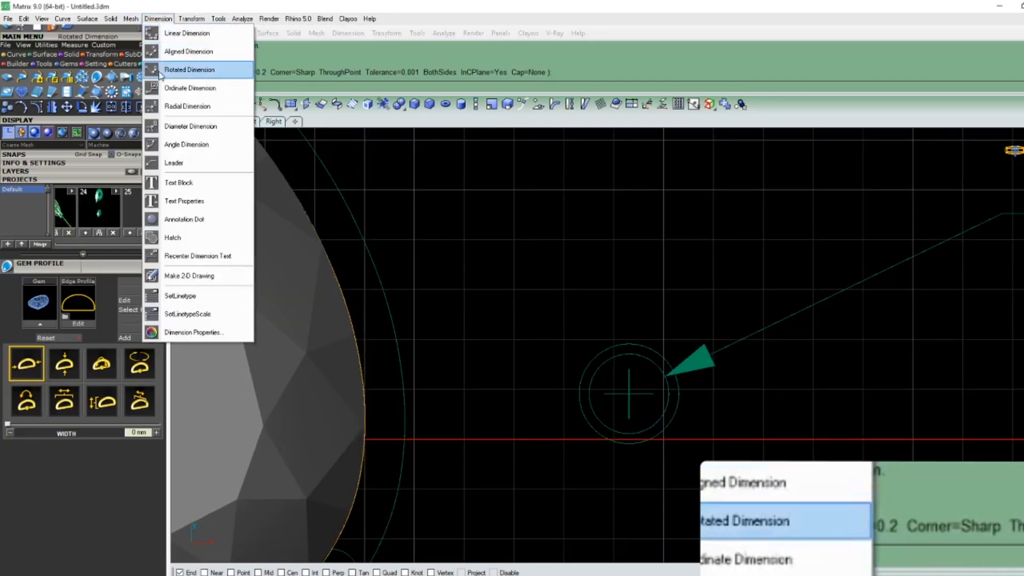
click(206, 126)
scroll(582, 331, down, 4)
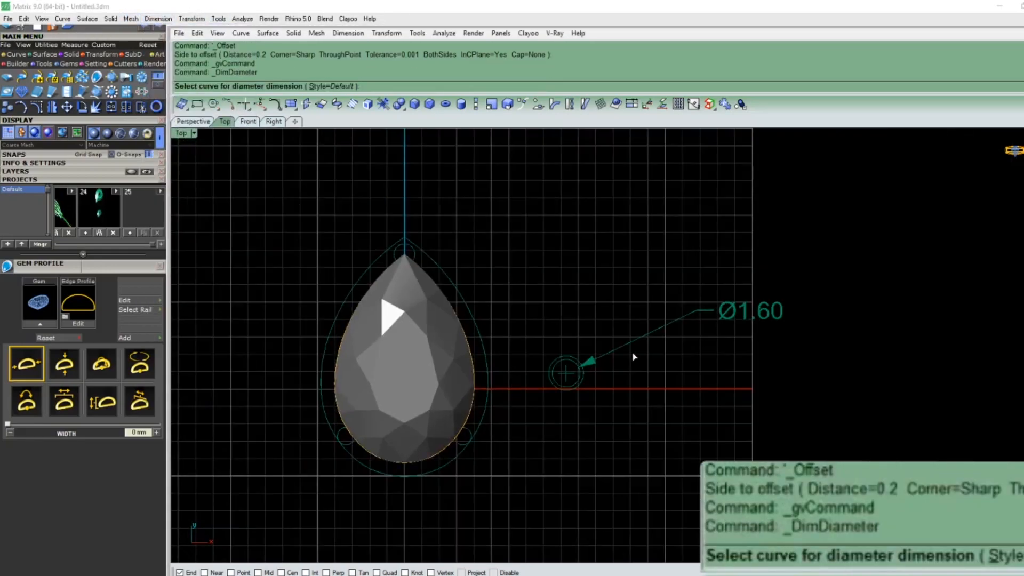
scroll(579, 362, up, 2)
click(564, 356)
scroll(565, 349, up, 2)
click(604, 186)
scroll(545, 257, down, 2)
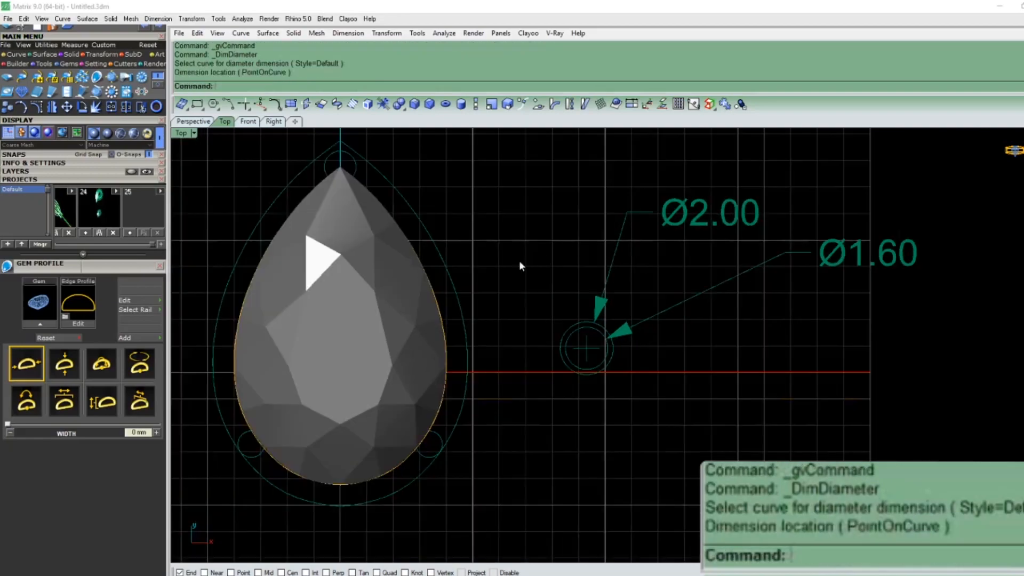
Step: Offset the outer pear-shaped curve around the gem a further 2 mm outward
click(451, 289)
right_drag(460, 275, 424, 299)
text(O)
key(Return)
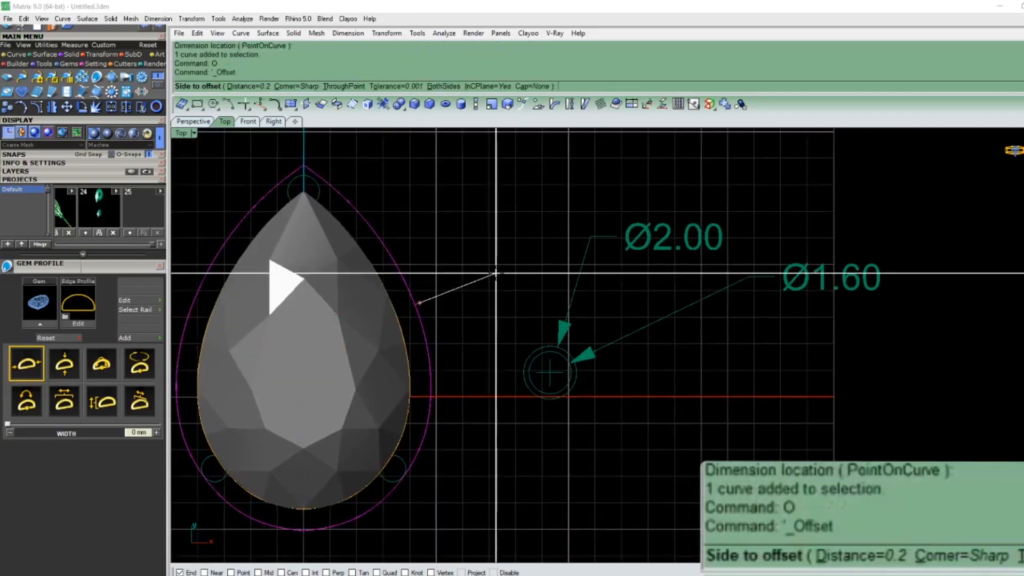
text(2)
key(Return)
click(496, 273)
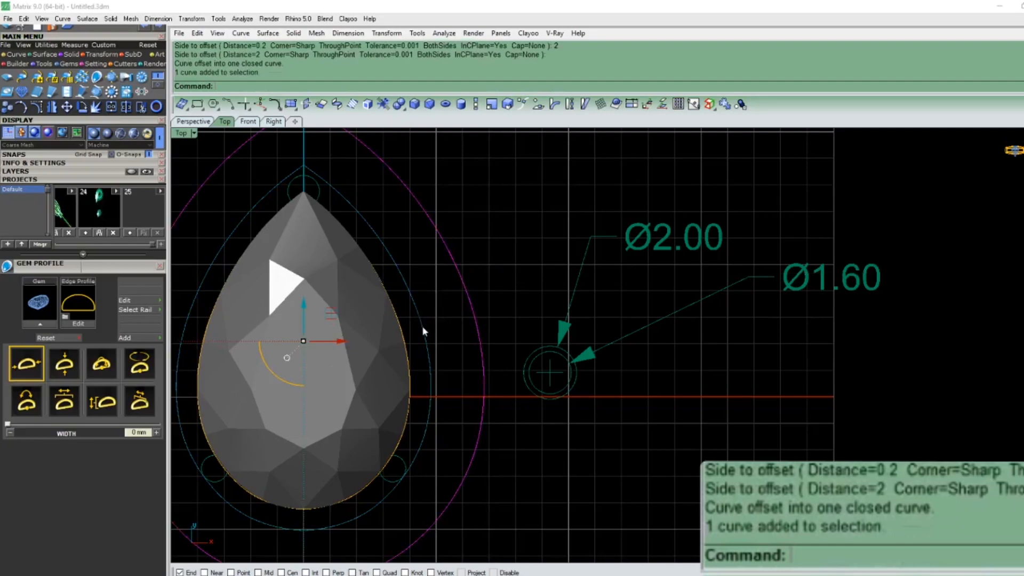
drag(422, 328, 421, 325)
scroll(420, 324, down, 6)
key(F4)
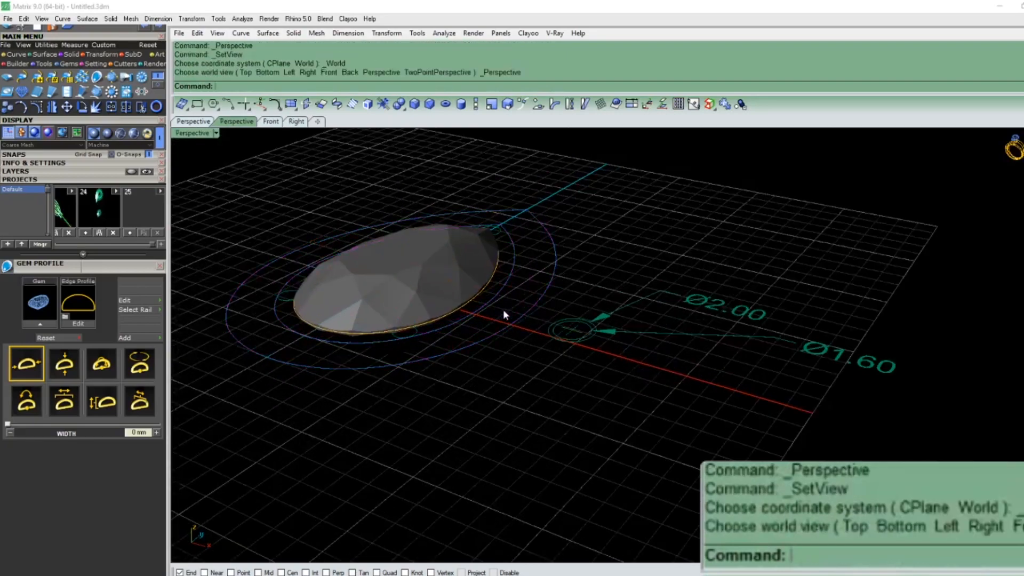
click(501, 283)
scroll(519, 346, down, 3)
click(450, 293)
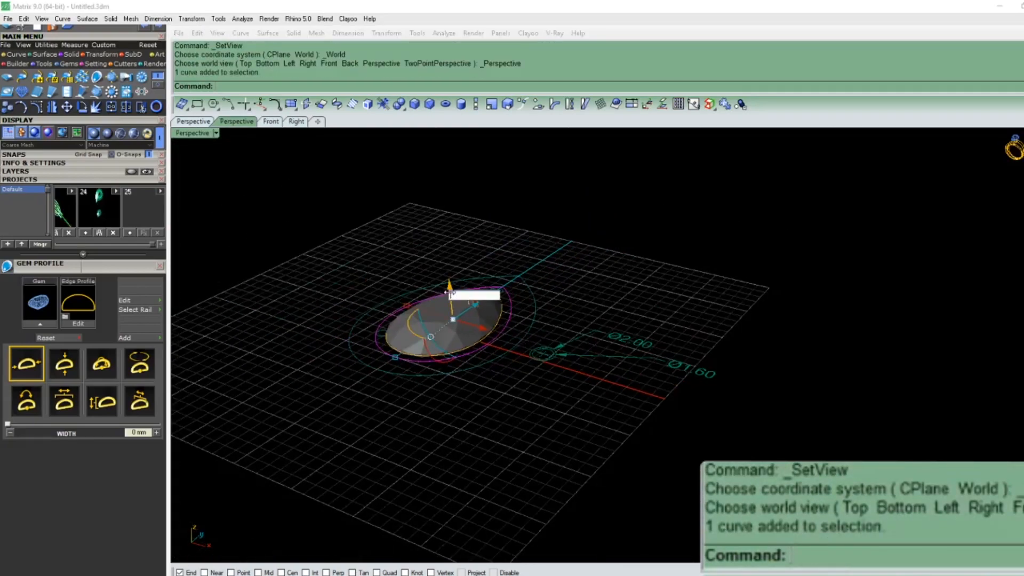
text(2)
key(Return)
scroll(537, 316, up, 2)
key(ctrl+z)
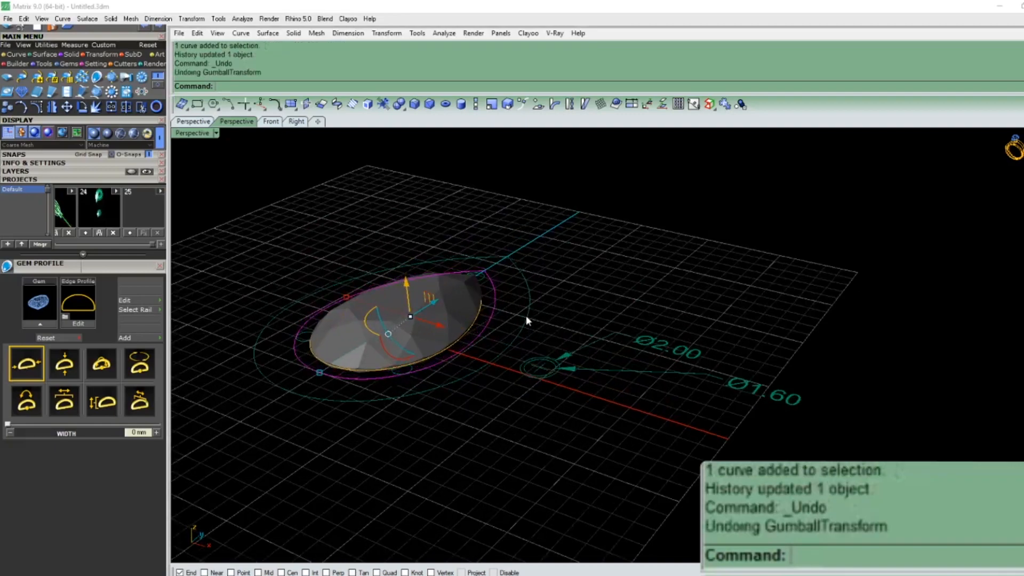
Step: Move the outermost pear-shaped curve 0.3 mm straight down along the vertical axis
click(412, 286)
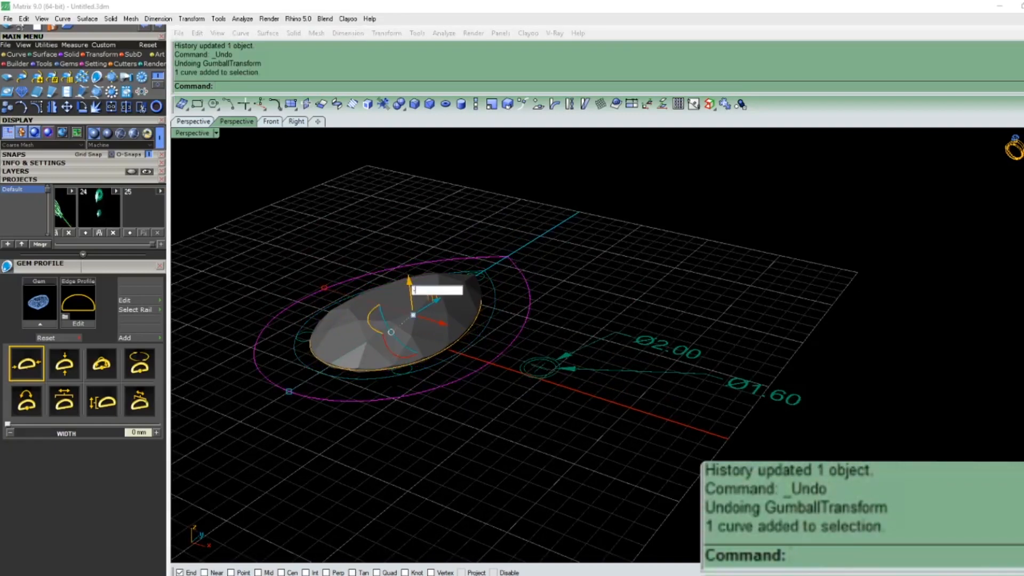
text(-.3)
key(Return)
Step: Create a Patch surface from the lowered outermost pear curve and the inner offset curve around the gem
click(492, 320)
text(Patch)
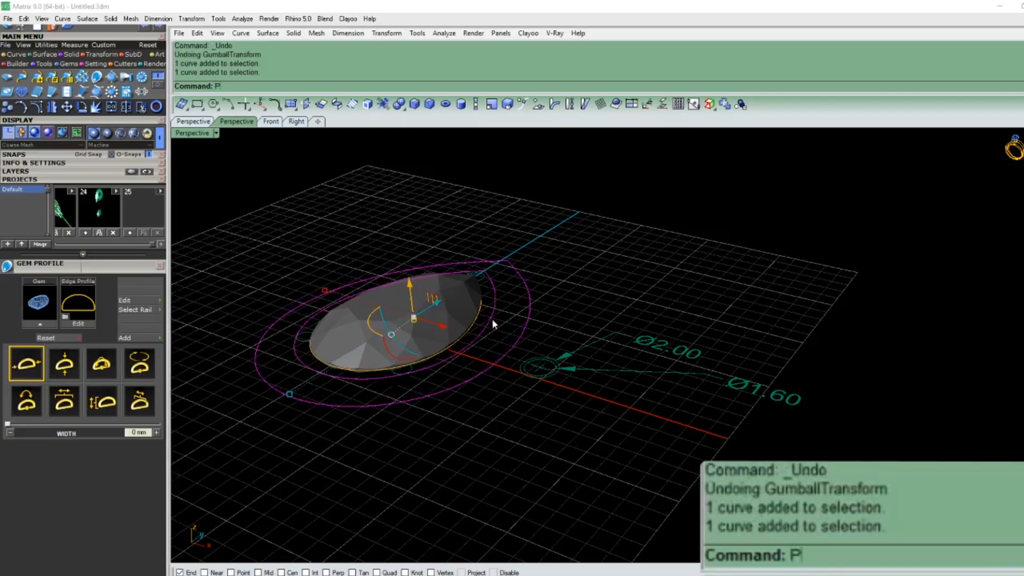
key(Return)
scroll(491, 319, up, 3)
key(Return)
Step: Trim away the patch surface inside the inner pear curve, leaving a ring around the gem
text(X)
key(Return)
click(480, 299)
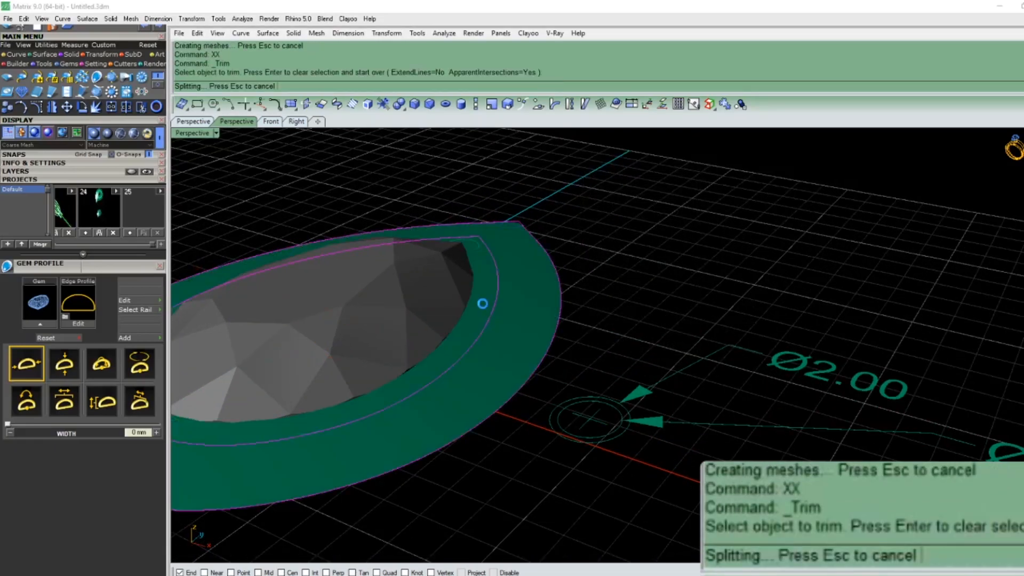
scroll(514, 313, up, 3)
key(Return)
click(514, 312)
Step: Examine the sloping ring surface around the gem from the top, side and perspective views
key(ctrl+F1)
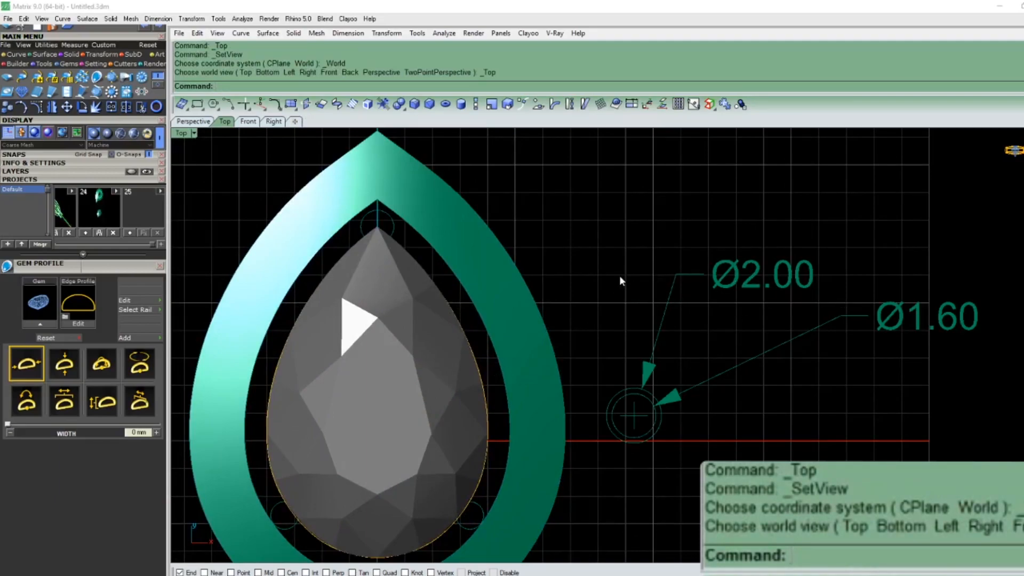
text(P)
key(Return)
scroll(499, 365, up, 1)
scroll(509, 359, down, 4)
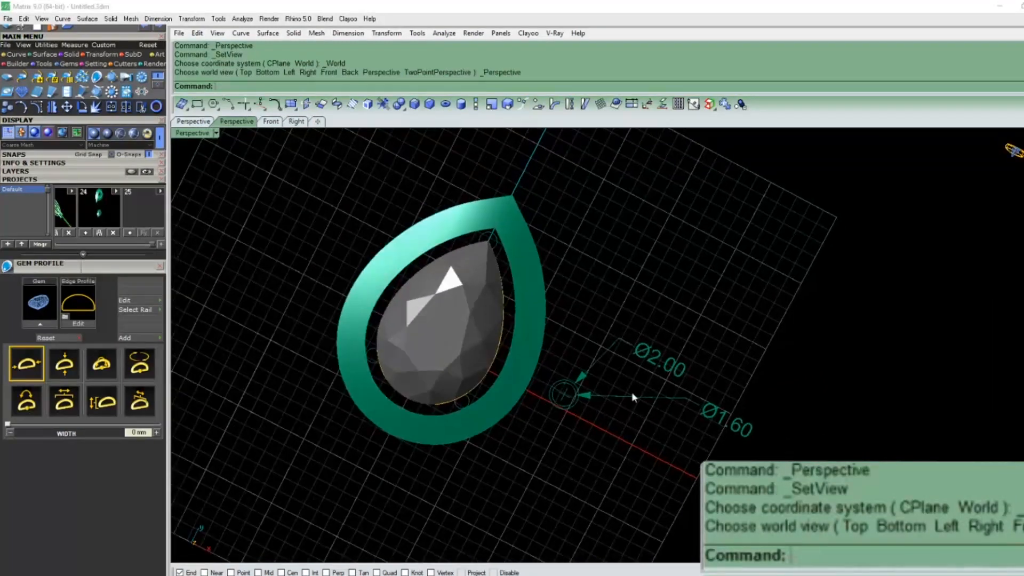
scroll(724, 408, up, 5)
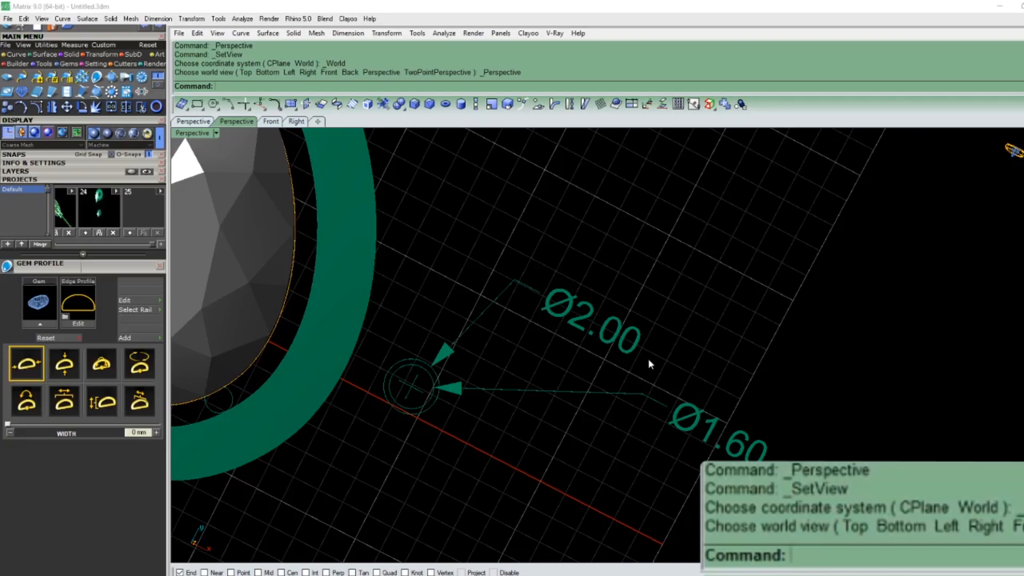
scroll(634, 395, down, 4)
key(ctrl+F1)
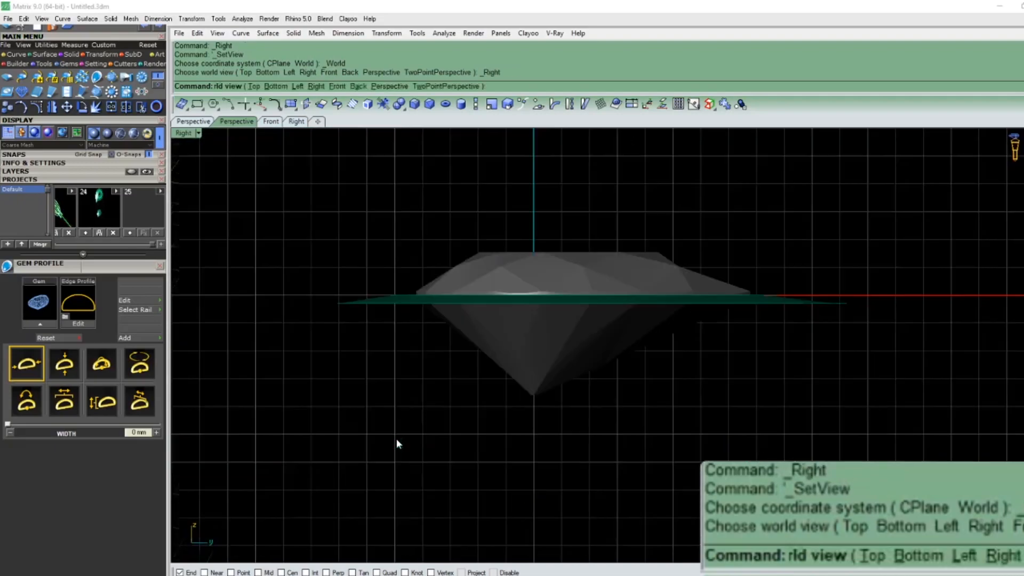
key(ctrl+F4)
scroll(567, 289, up, 3)
click(576, 290)
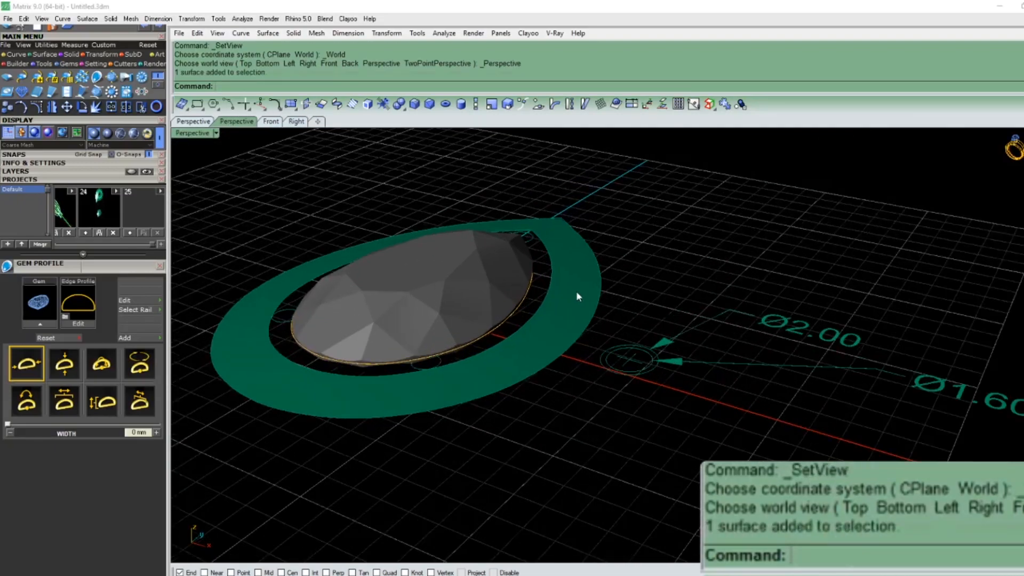
click(579, 310)
key(BackSpace)
click(580, 309)
key(ctrl+e)
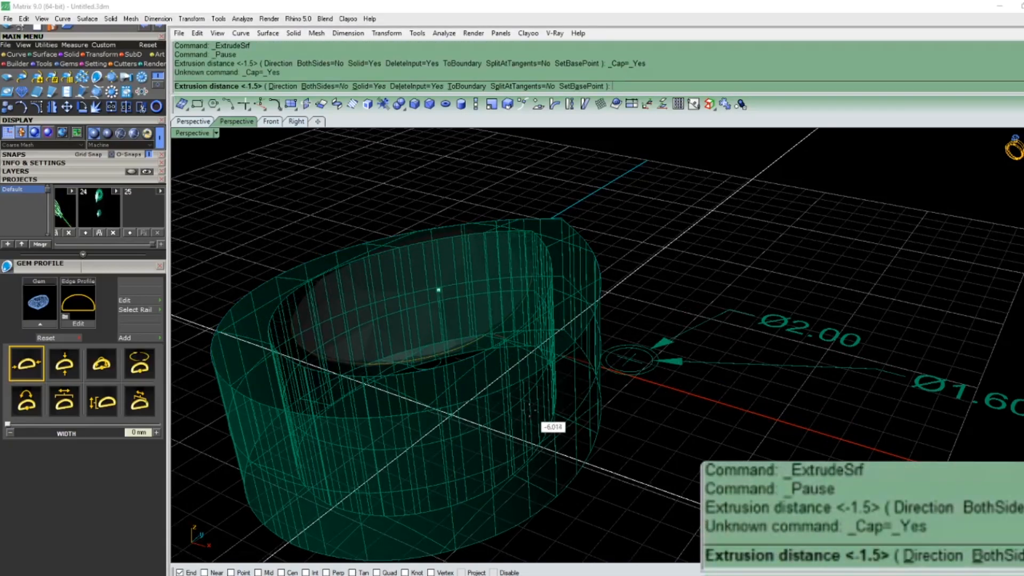
key(Escape)
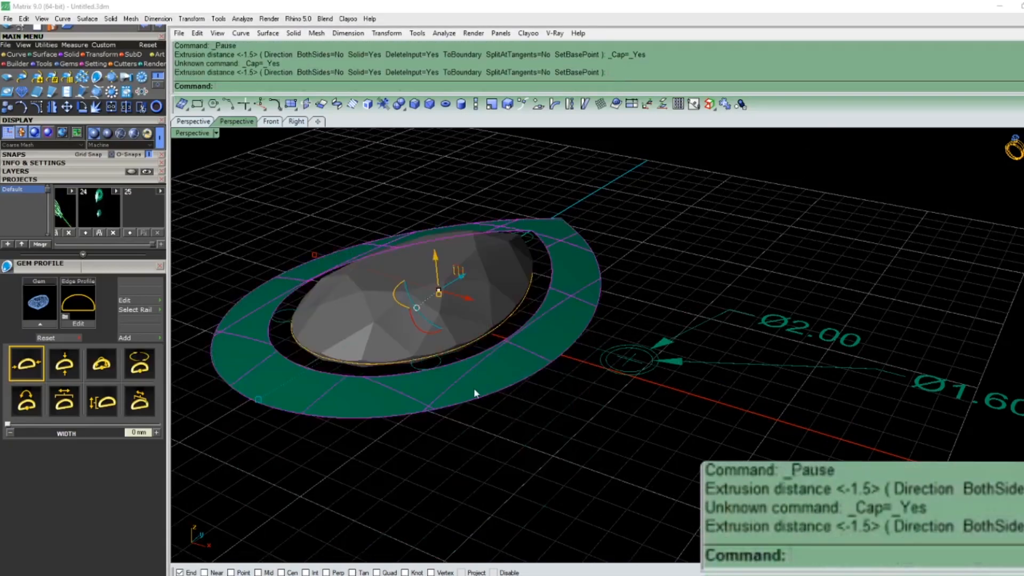
Step: Check the gem and its ring surface in the front and top views
scroll(499, 347, down, 5)
text(R)
key(Return)
text(F)
key(Return)
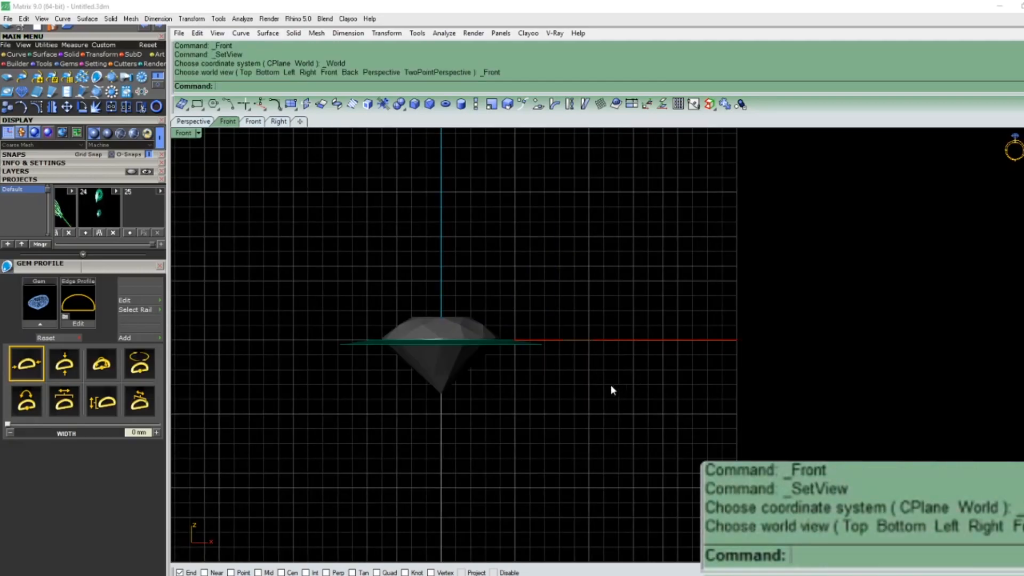
text(T)
key(Return)
right_drag(633, 338, 492, 328)
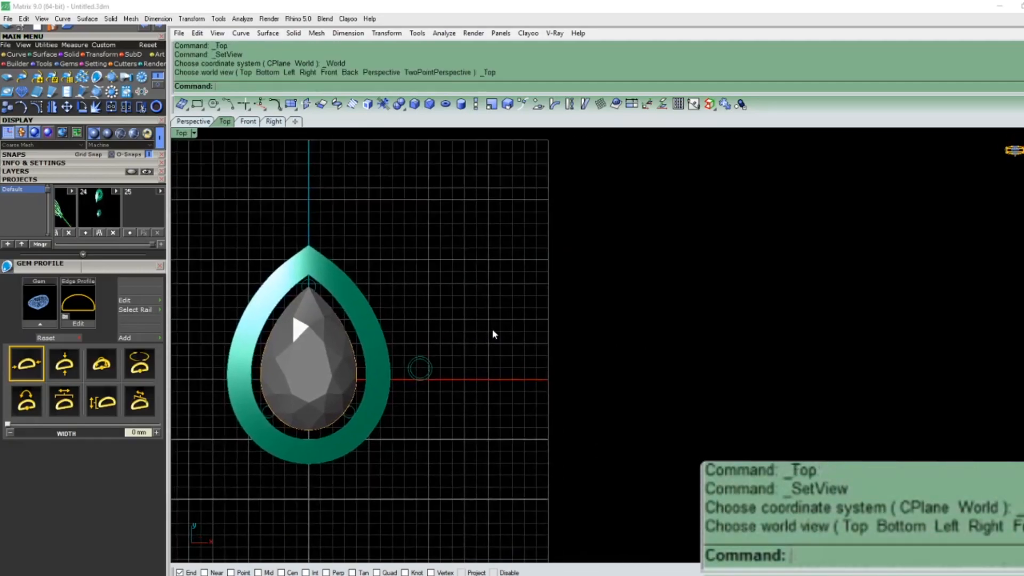
scroll(503, 324, up, 2)
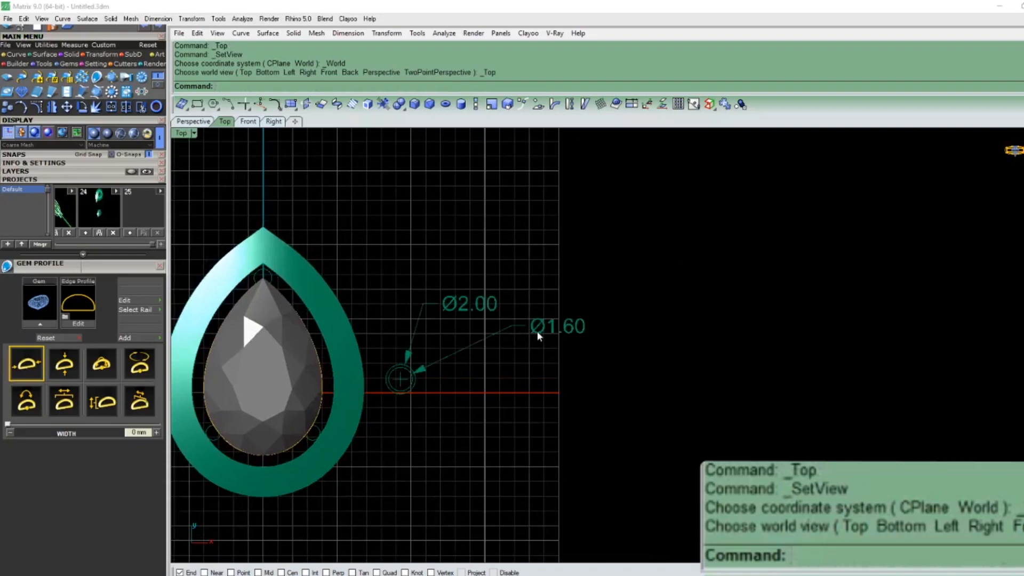
text(L)
key(Return)
click(628, 322)
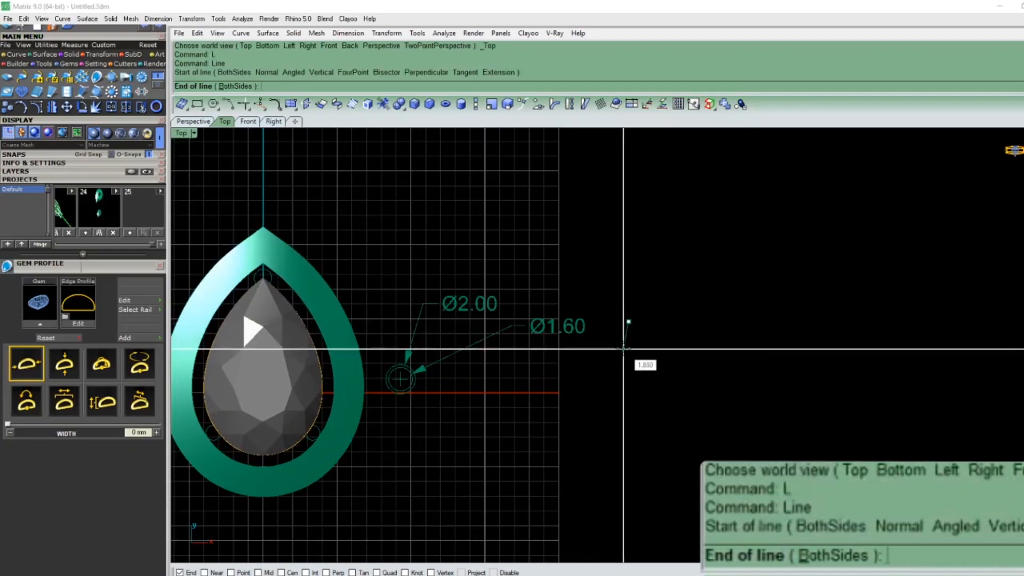
text(6)
key(Return)
scroll(627, 371, up, 2)
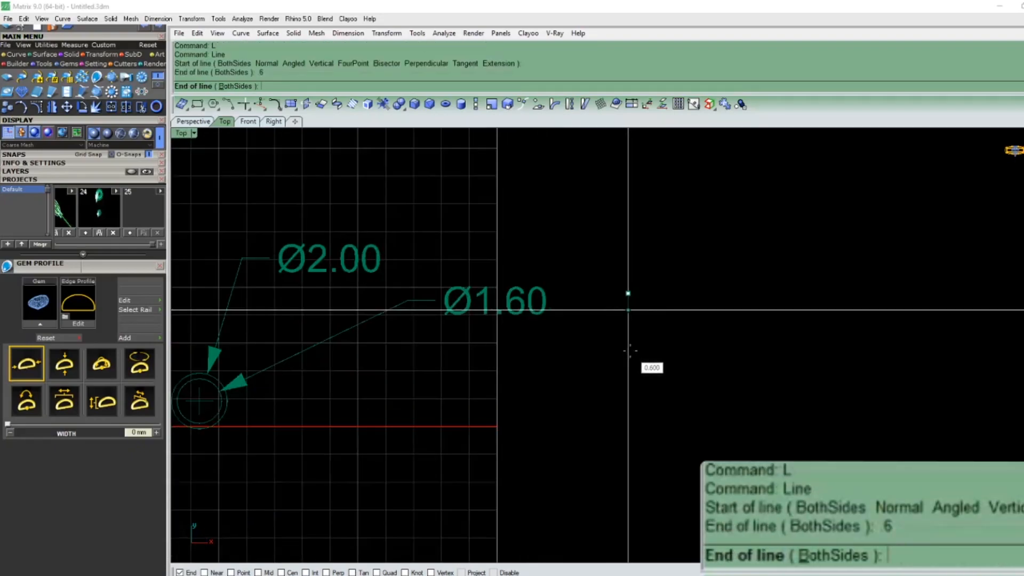
click(630, 349)
Step: Draw a long horizontal reference line in the top view, beside the 1.60 diameter dimension
text(L)
key(Return)
click(569, 322)
click(839, 352)
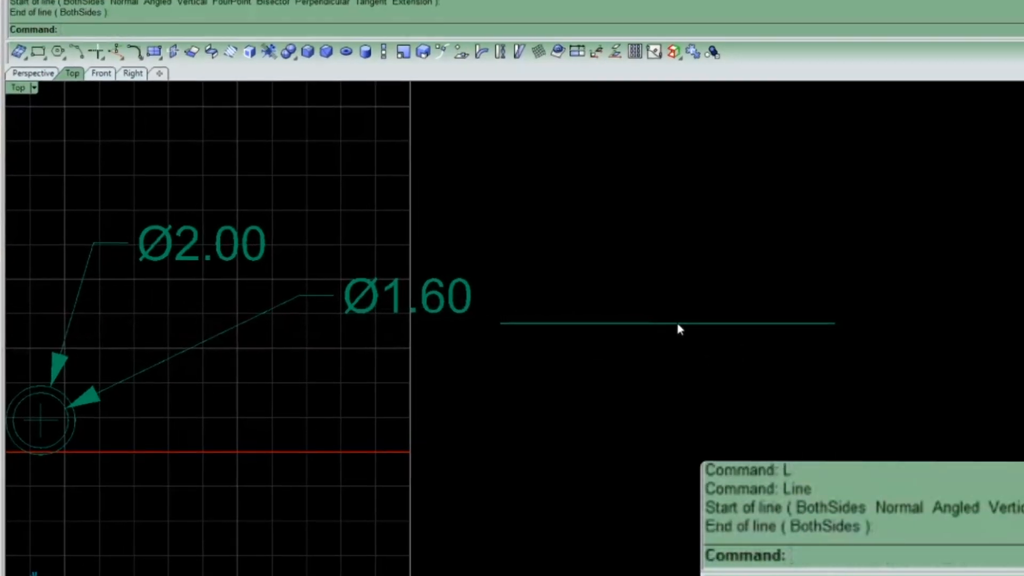
Step: Draw a 0.7 mm vertical line upward from the far end of the horizontal reference line
text(L)
key(Return)
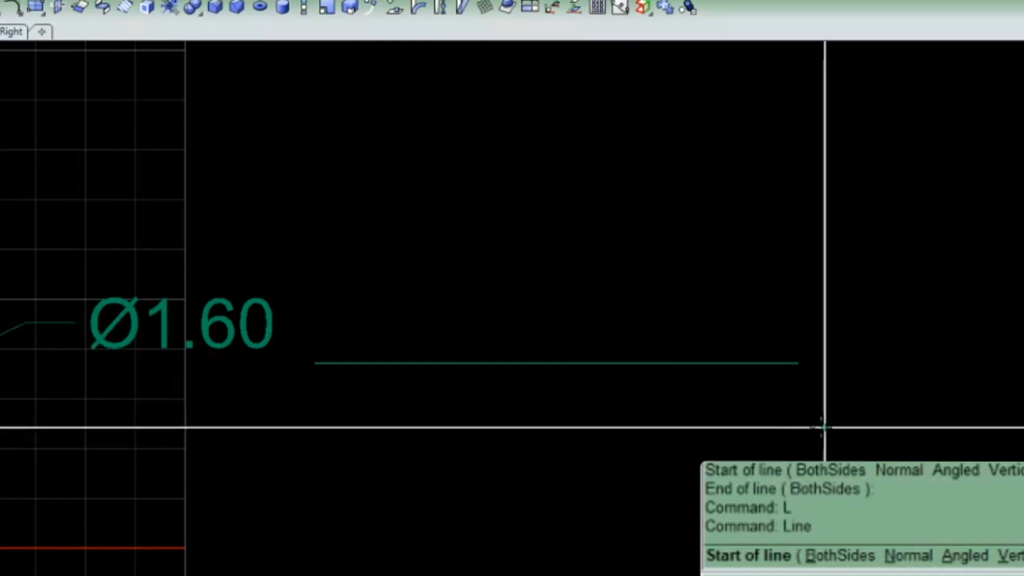
click(797, 362)
right_drag(885, 309, 565, 350)
text(.7)
key(Return)
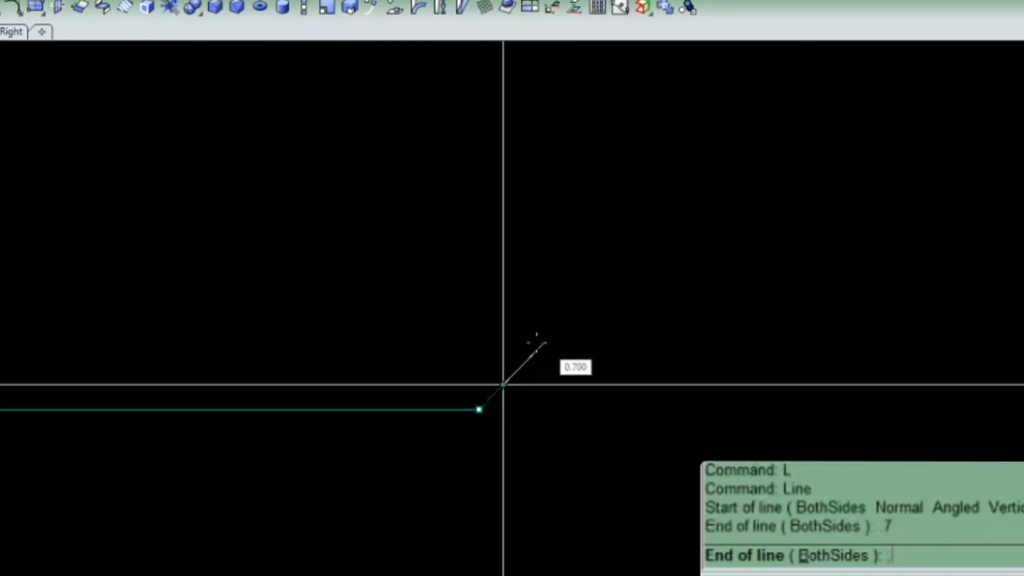
click(501, 315)
Step: Draw a 1 mm vertical line downward from the same end of the horizontal reference line
text(L)
key(Return)
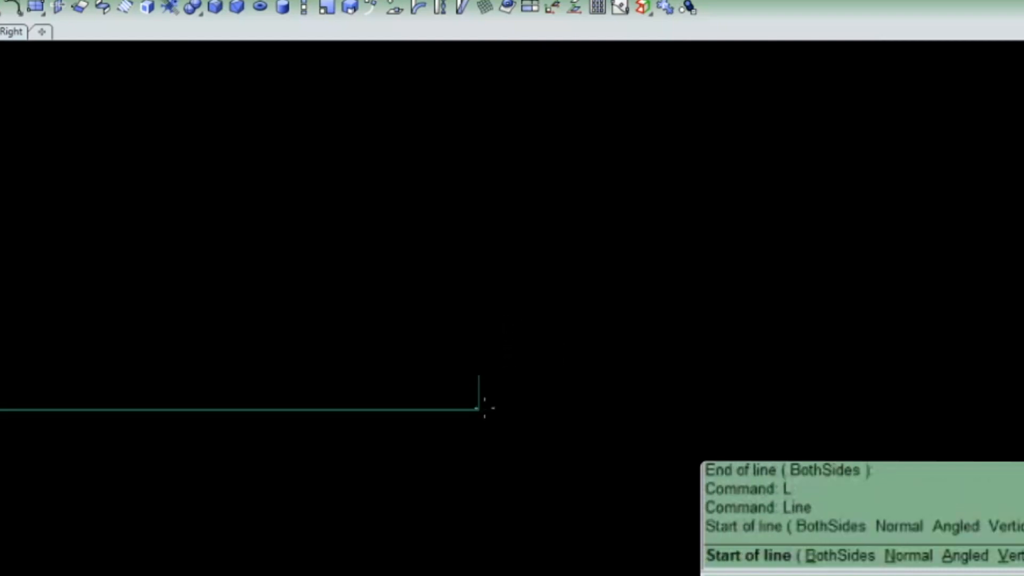
click(478, 409)
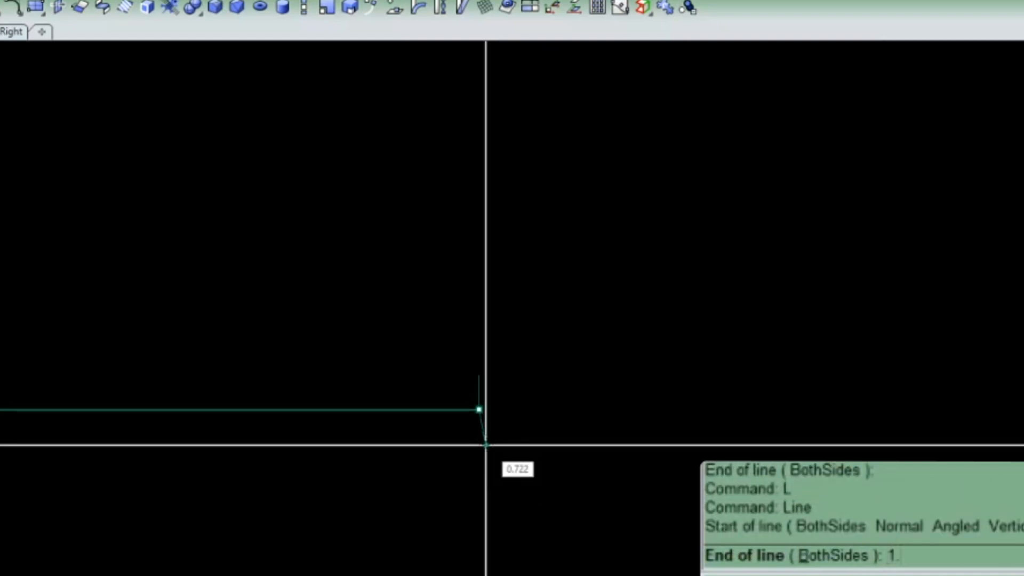
key(Return)
text(1)
key(Return)
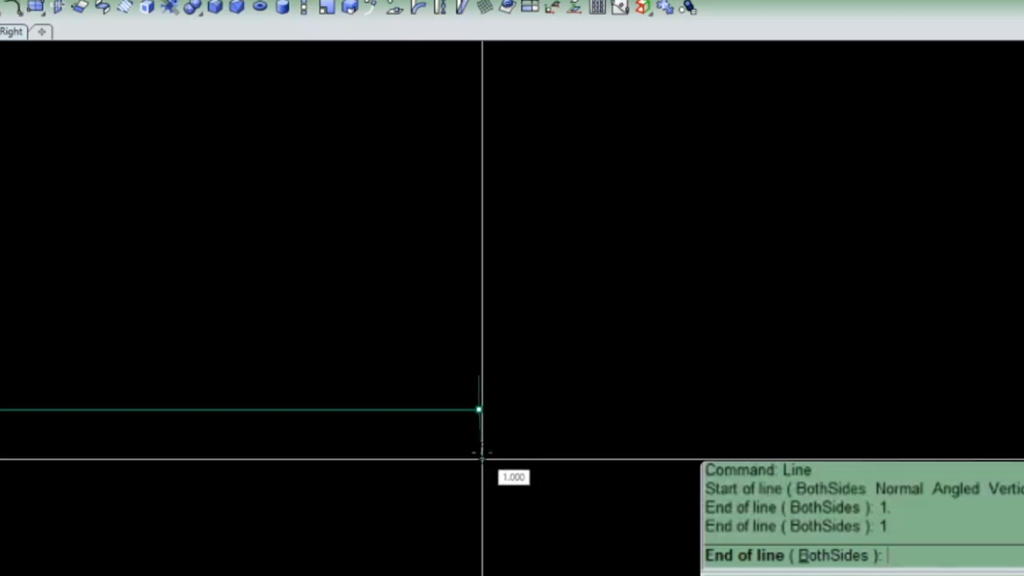
click(482, 457)
text(L)
key(Return)
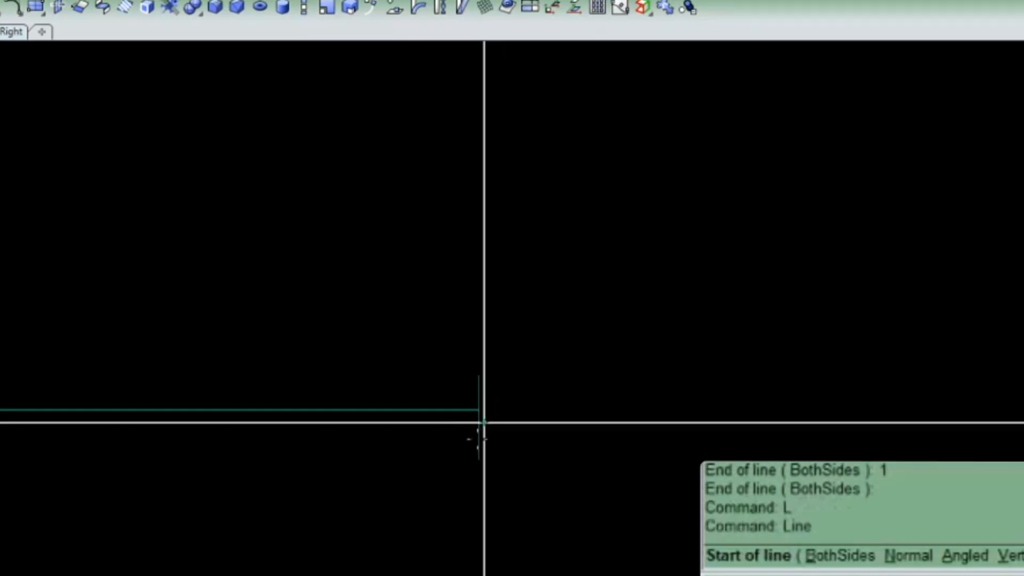
click(479, 459)
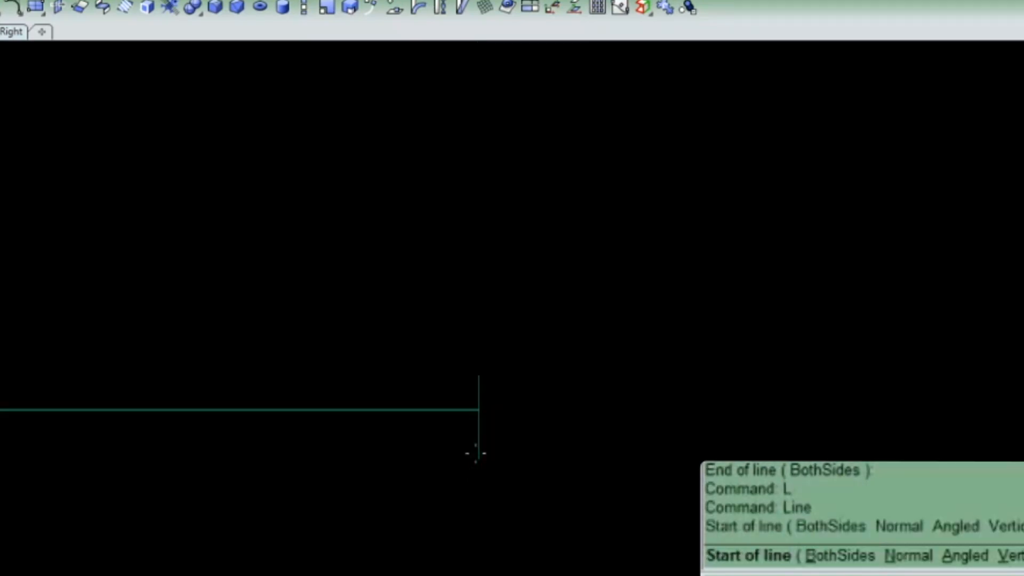
click(479, 374)
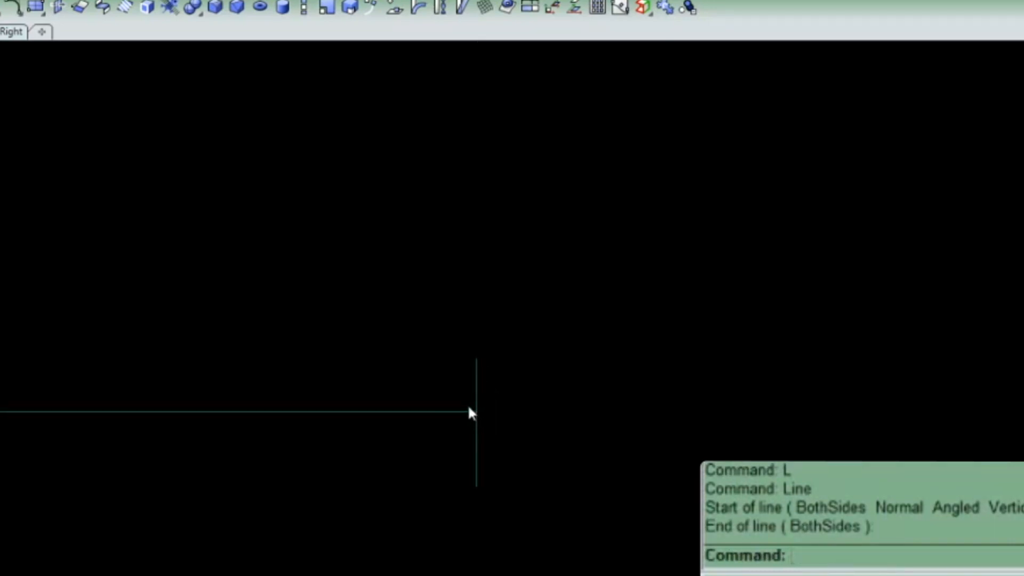
Step: Examine how the horizontal reference line meets the two short vertical lines at its end
drag(353, 479, 352, 479)
shift+drag(510, 447, 388, 490)
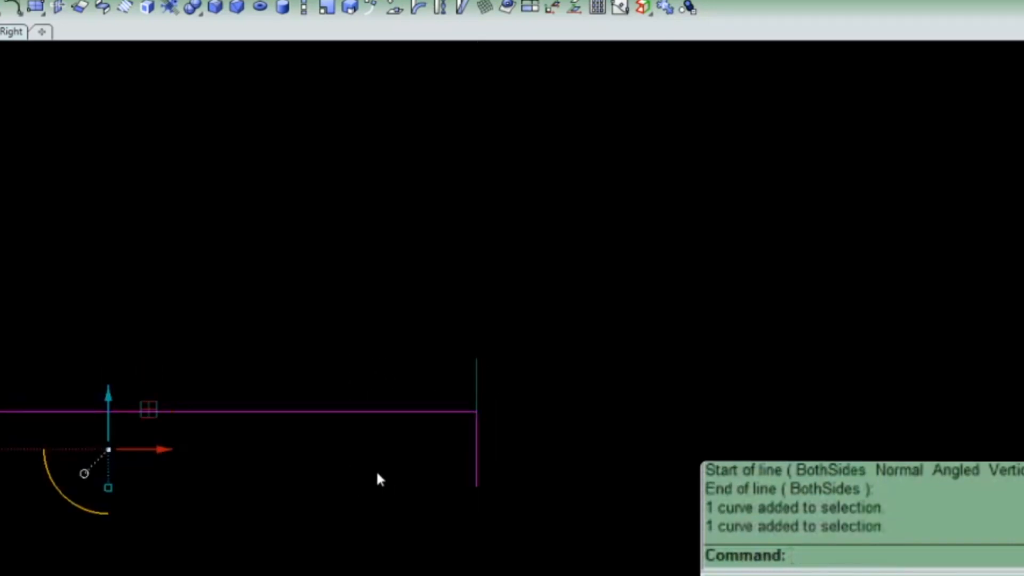
click(477, 328)
scroll(498, 377, up, 1)
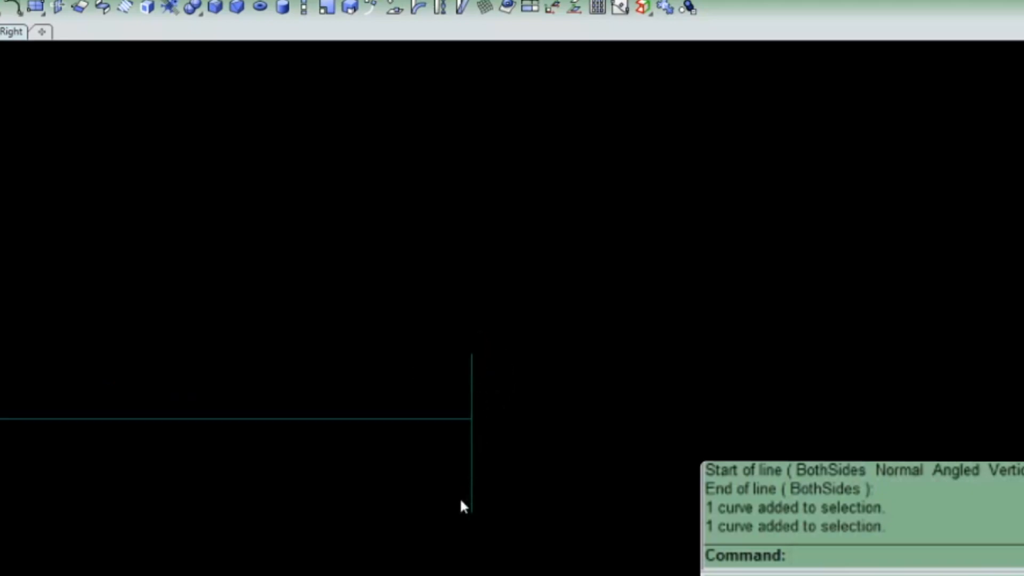
scroll(831, 334, down, 5)
Step: Examine the ring surface around the gem and the reference geometry in perspective
click(30, 370)
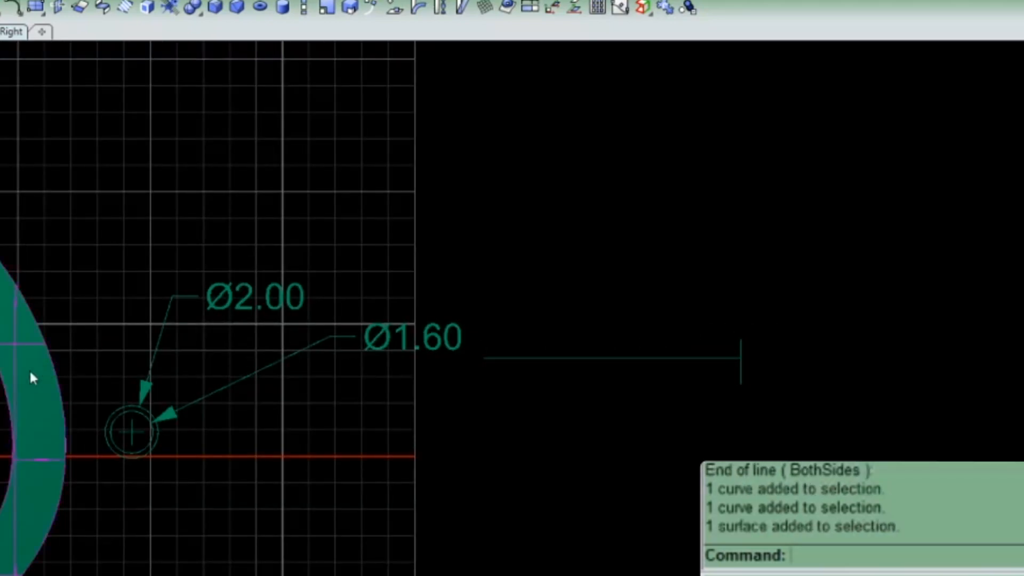
right_drag(29, 370, 337, 369)
key(F8)
scroll(489, 330, up, 6)
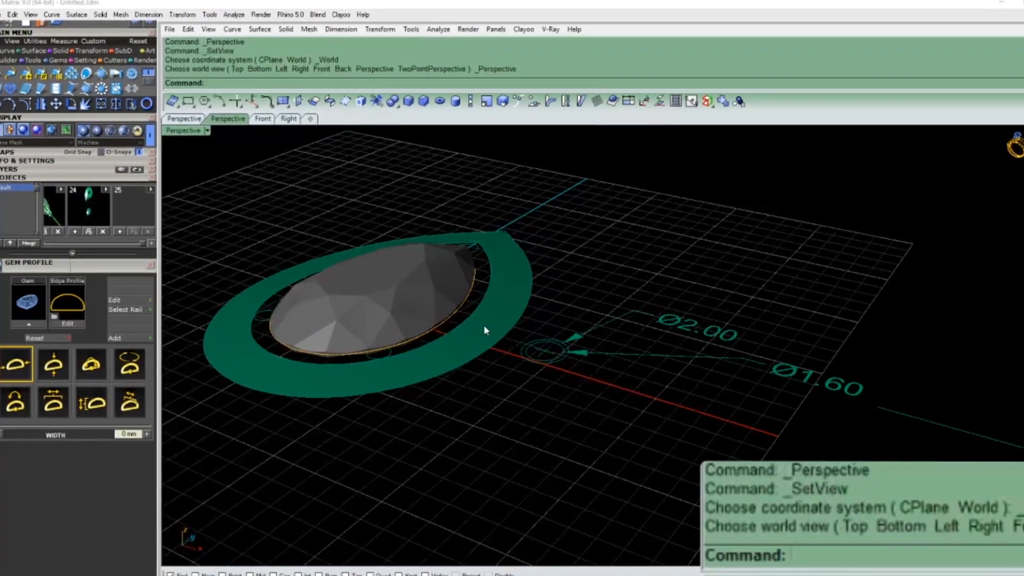
scroll(469, 306, down, 2)
right_drag(470, 306, 446, 361)
click(429, 356)
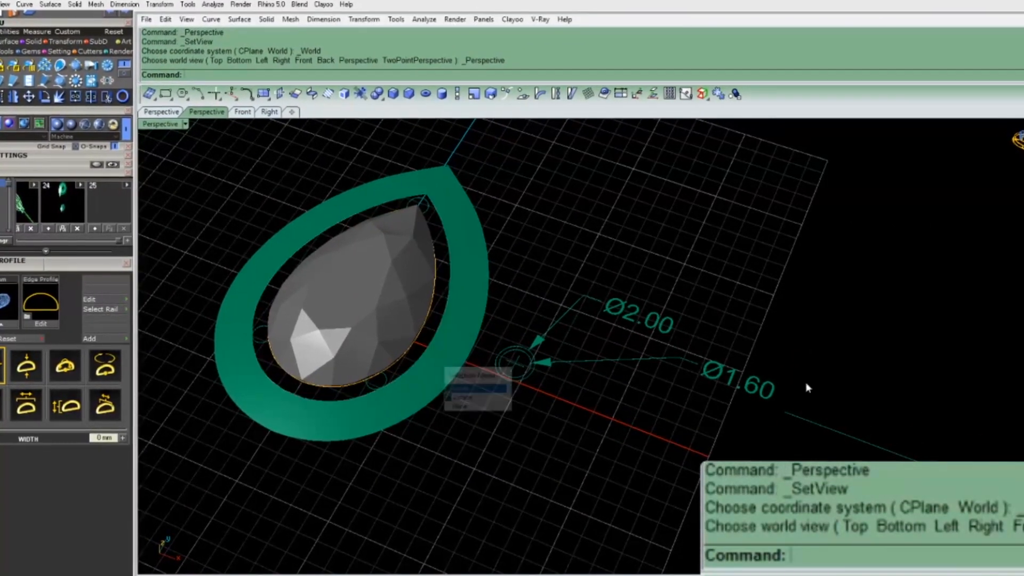
scroll(991, 464, up, 5)
scroll(489, 336, down, 8)
Step: Inspect the short end lines and the long reference line individually in the perspective view
drag(648, 379, 719, 443)
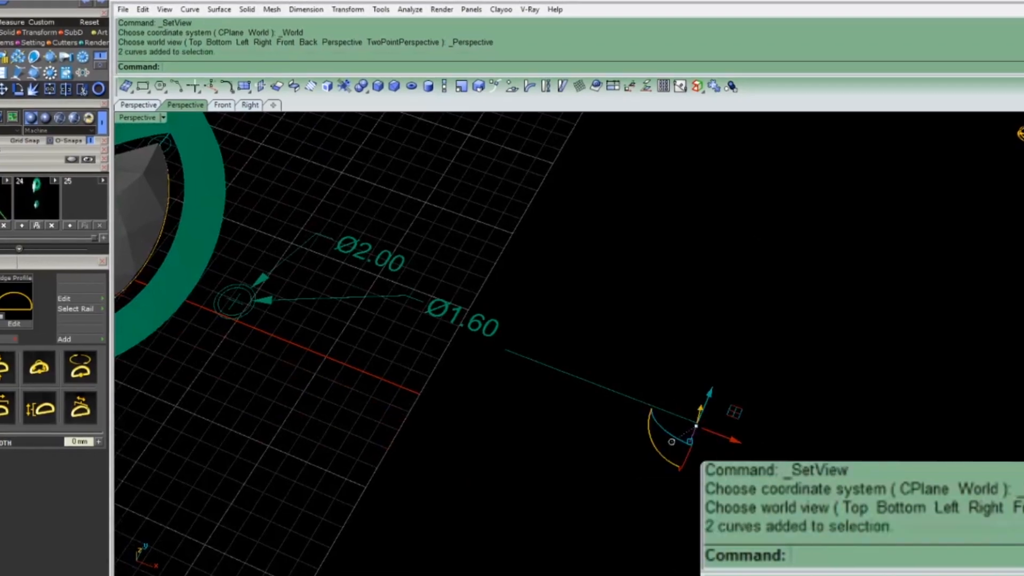
drag(645, 377, 741, 480)
click(445, 313)
click(670, 438)
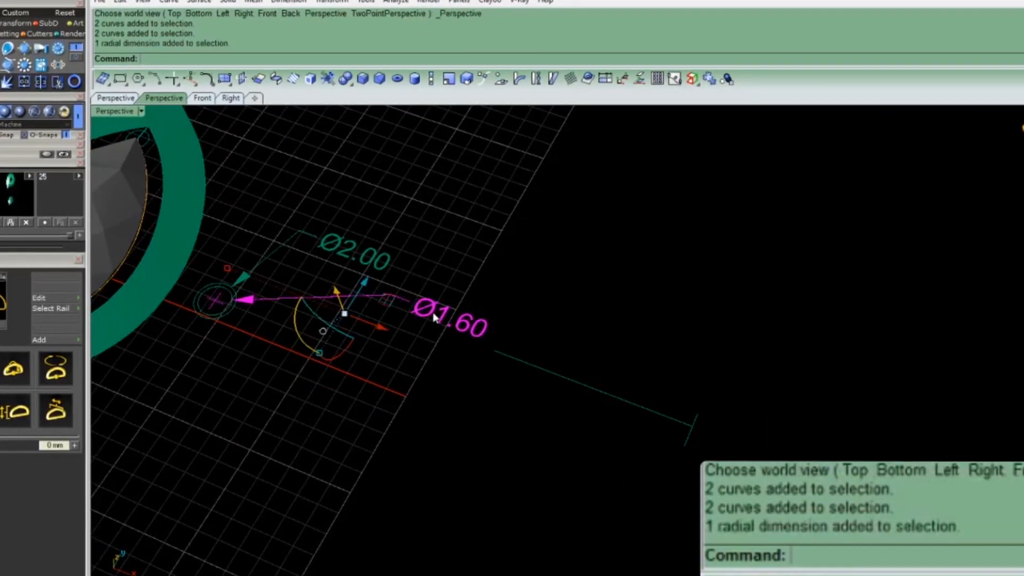
scroll(669, 443, up, 3)
click(680, 421)
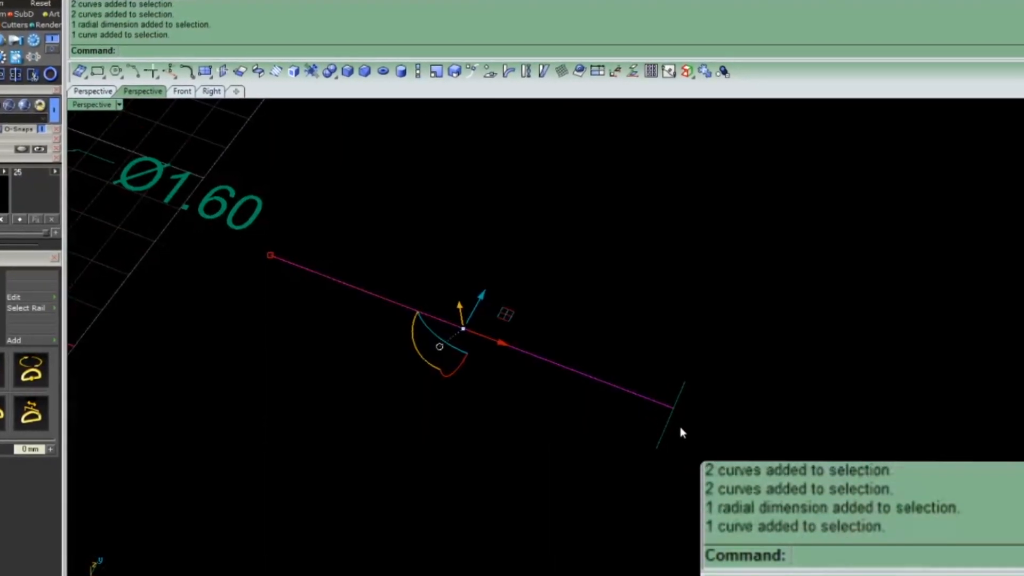
Step: Inspect the long reference line and the short perpendicular lines at its end individually in the perspective view
click(749, 411)
scroll(749, 411, down, 7)
scroll(746, 410, up, 9)
click(695, 413)
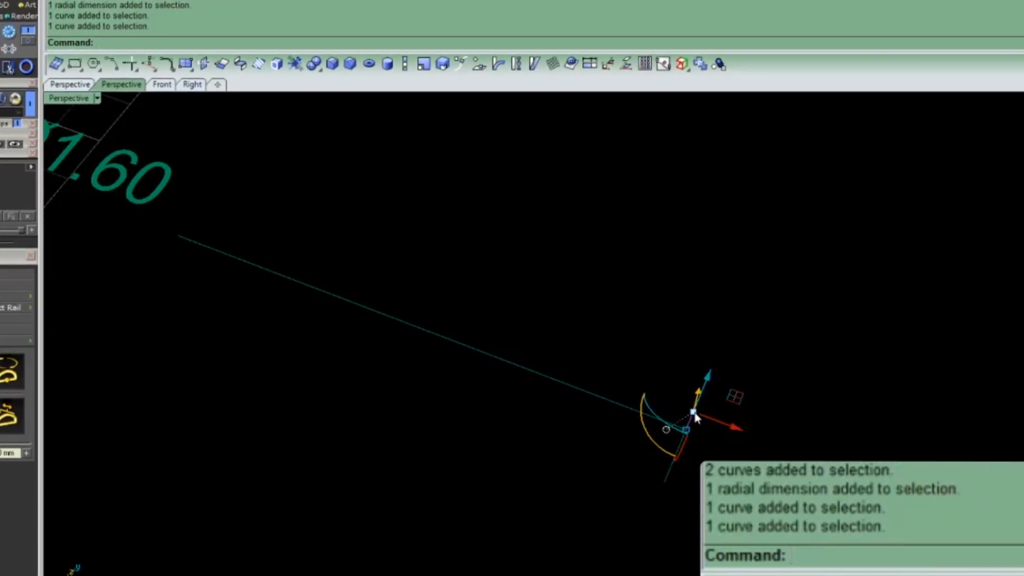
scroll(695, 413, down, 8)
click(633, 355)
drag(677, 397, 734, 464)
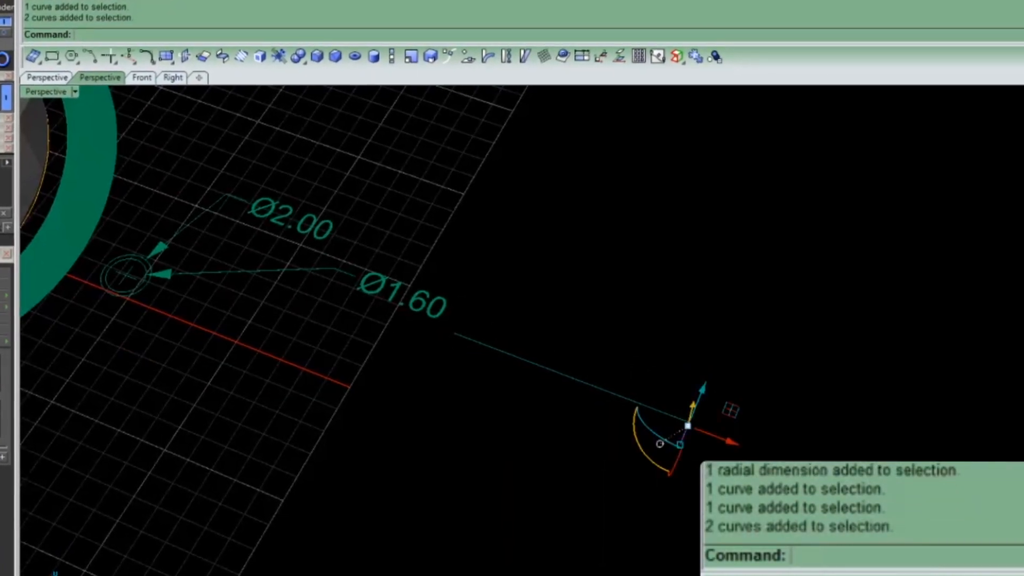
Step: Examine the halo surface around the gem together with the dimensioned circles and the reference lines
scroll(785, 443, down, 4)
scroll(765, 419, down, 2)
scroll(747, 418, up, 4)
scroll(677, 389, down, 4)
scroll(318, 344, up, 6)
click(317, 347)
scroll(331, 346, down, 5)
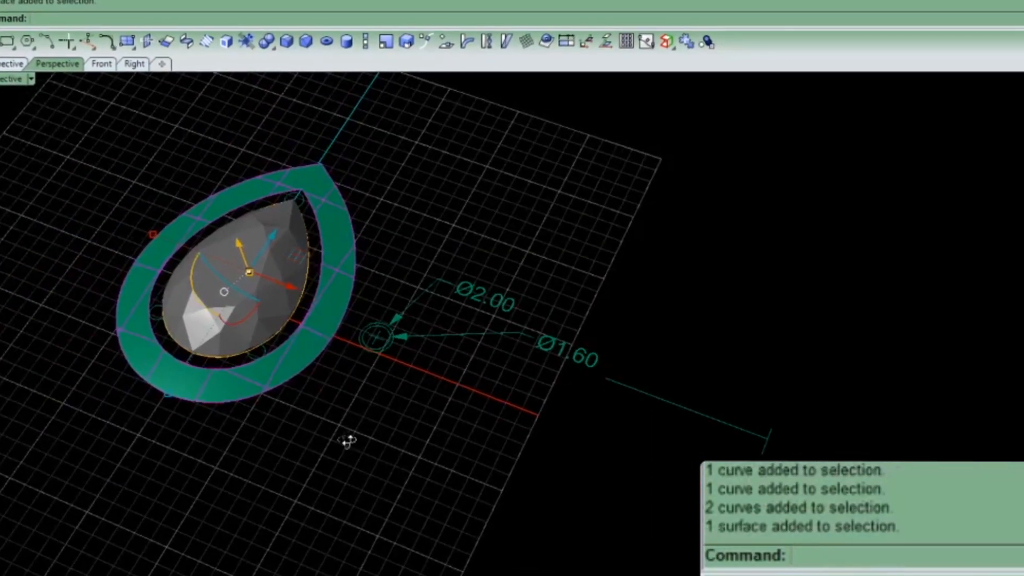
scroll(621, 401, up, 6)
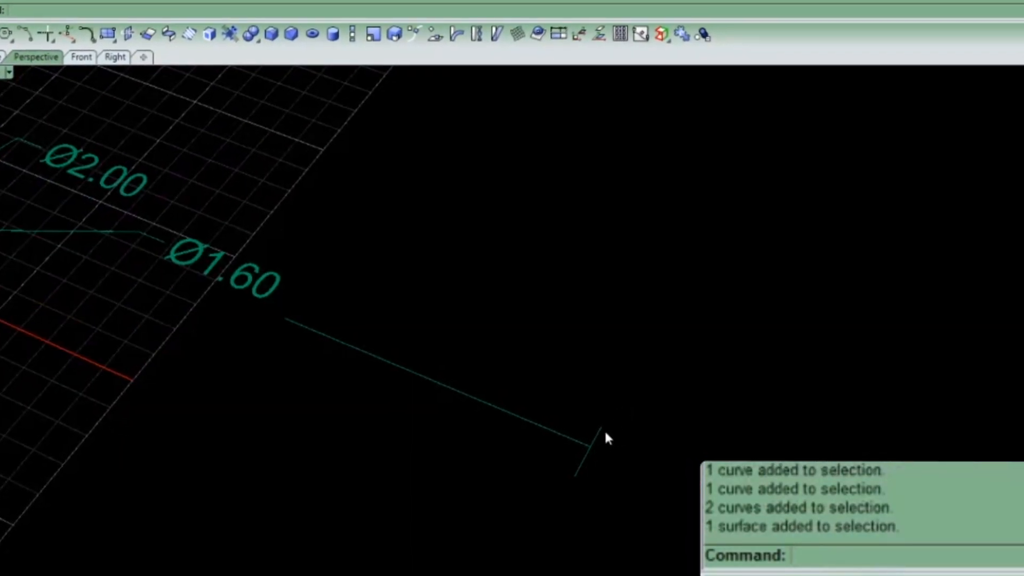
scroll(757, 456, down, 6)
scroll(188, 287, up, 3)
Step: Offset the pear-shaped halo surface by 1.6 mm as a solid
click(131, 253)
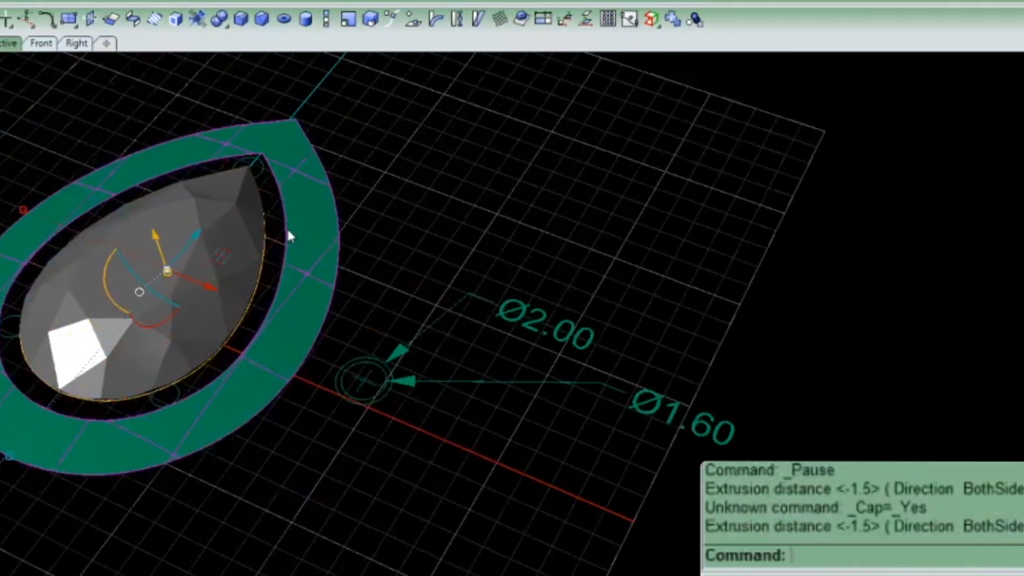
text(As)
key(Return)
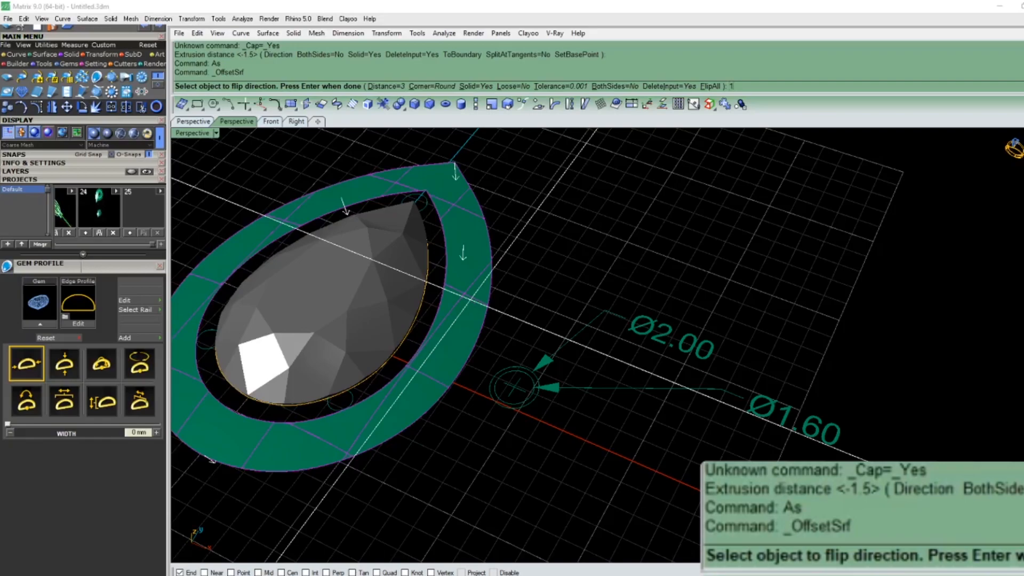
text(1.6)
key(Return)
key(Return)
right_drag(470, 299, 519, 372)
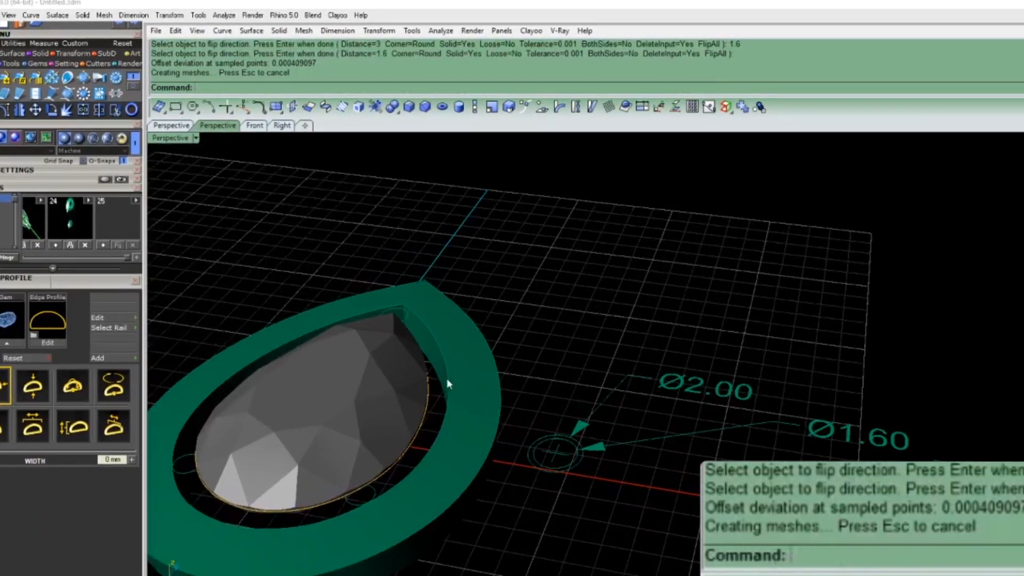
Step: Extract a copy of the top surface from the halo solid
click(458, 347)
text(ES)
key(Return)
click(453, 376)
key(Return)
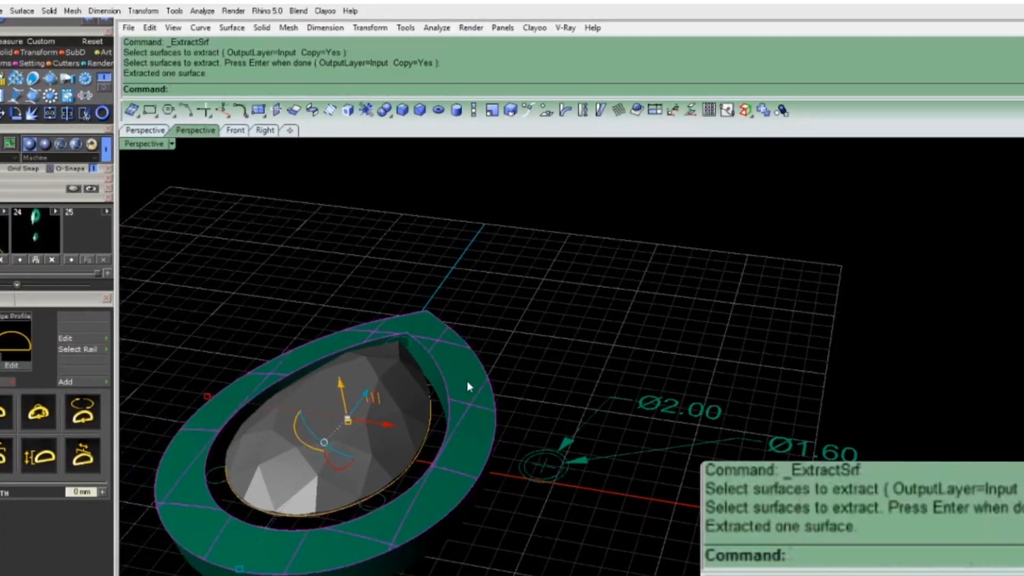
Step: Unlock the gem and hide everything except the extracted top surface
text(II)
key(Return)
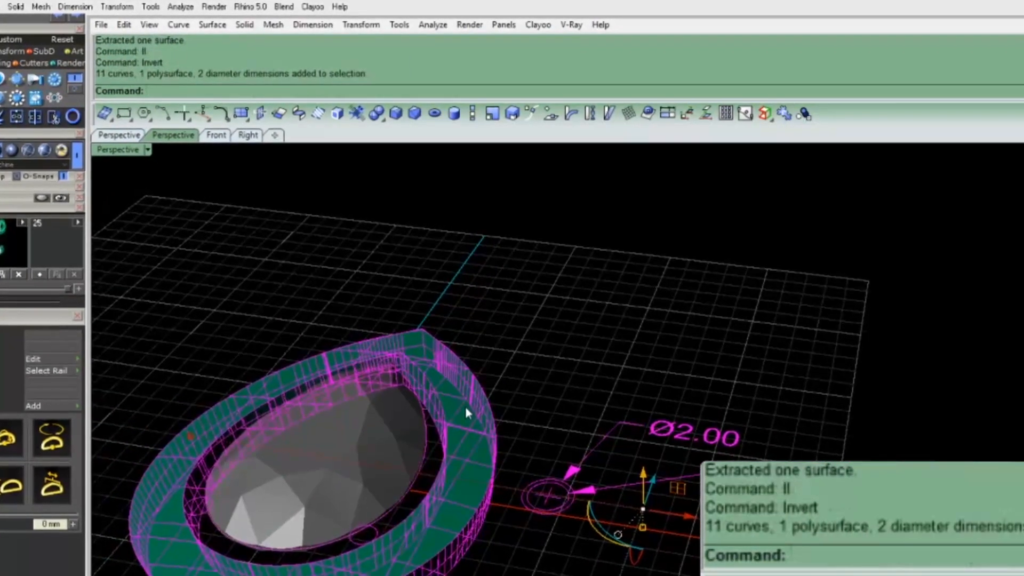
text(UU)
key(Return)
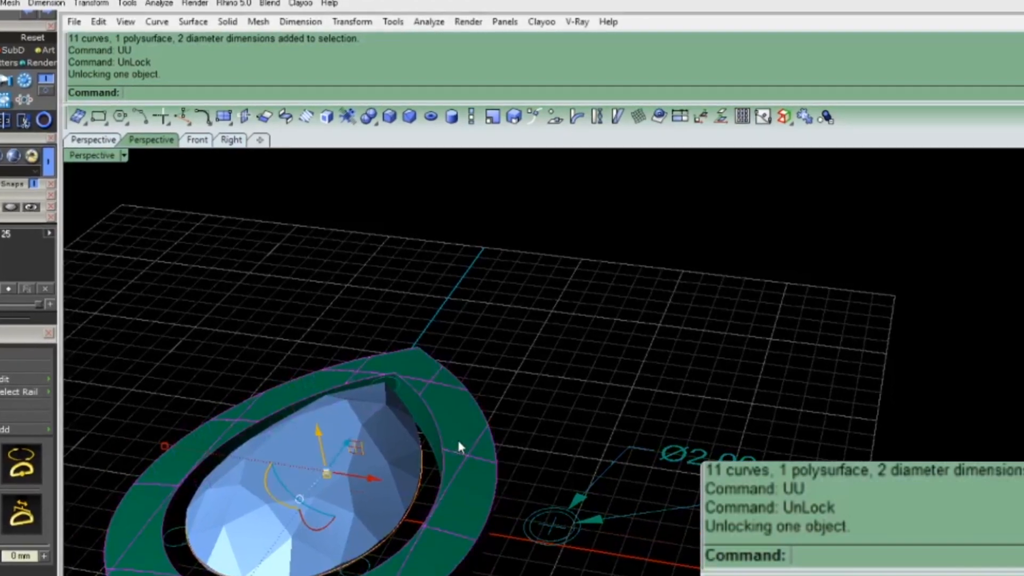
text(II)
key(Return)
text(Yt)
key(Return)
Step: Offset the extracted top surface downward by 0.6 mm with Solid set to No
text(As)
key(Return)
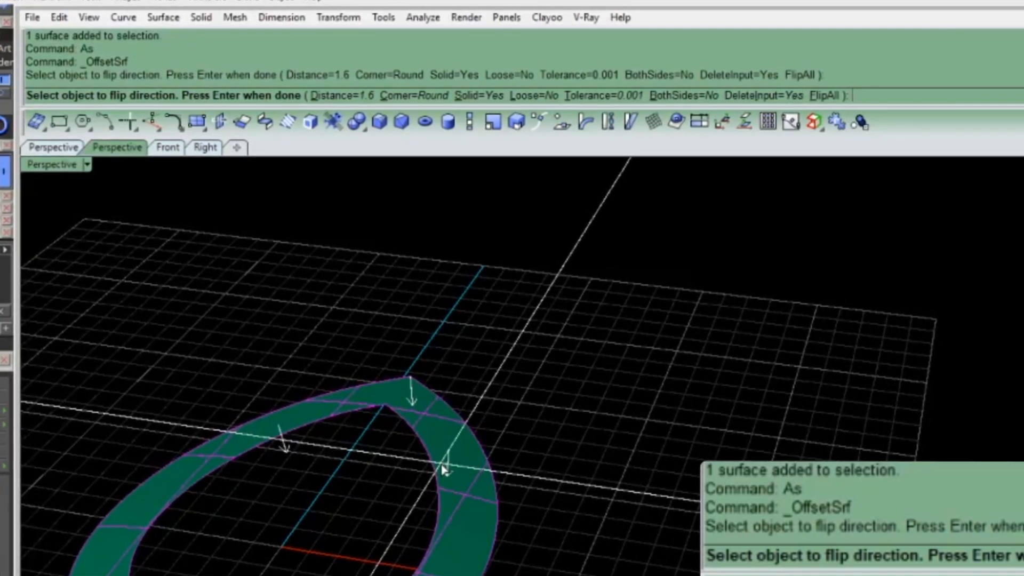
text(.6)
key(Return)
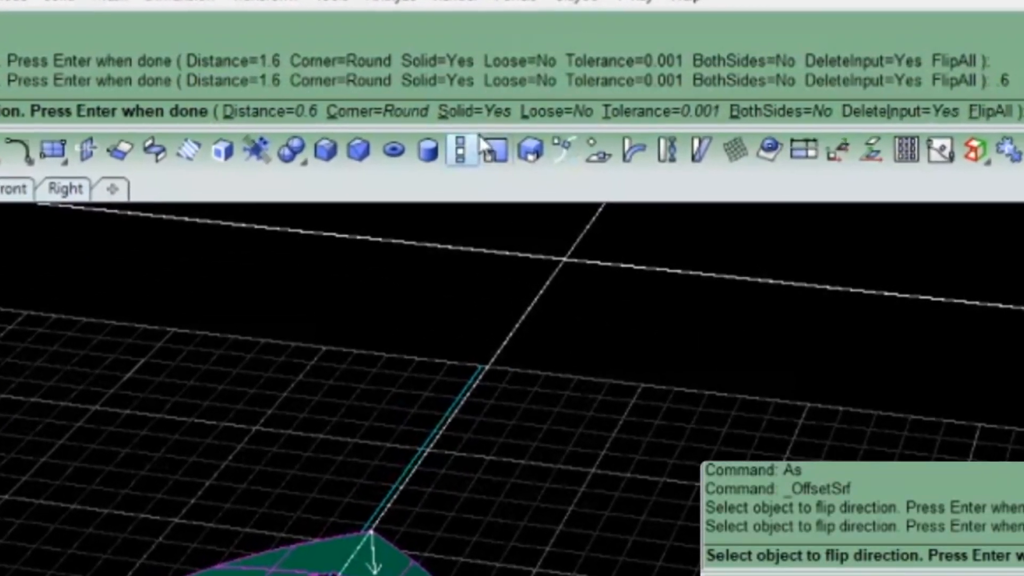
click(482, 98)
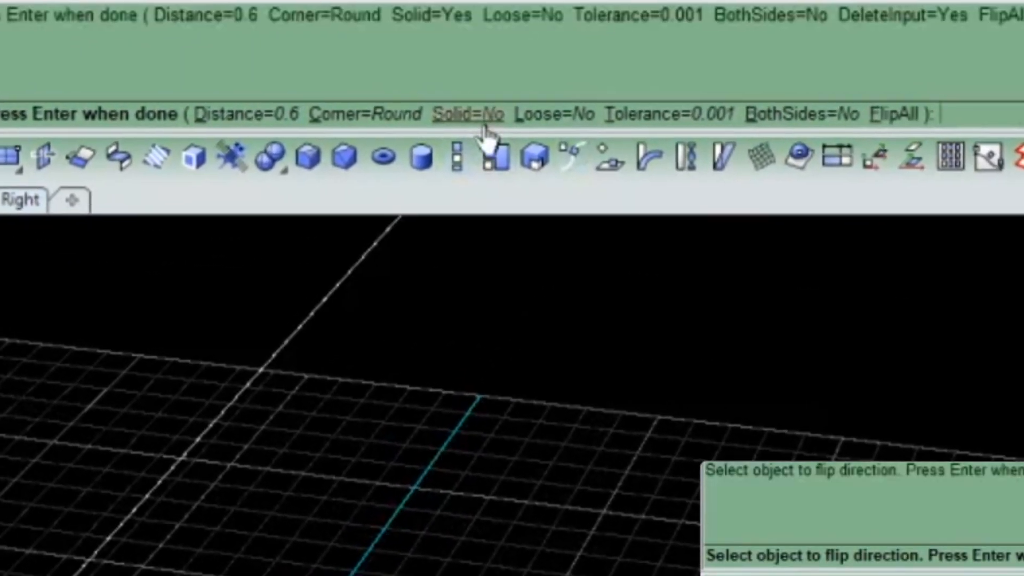
key(Return)
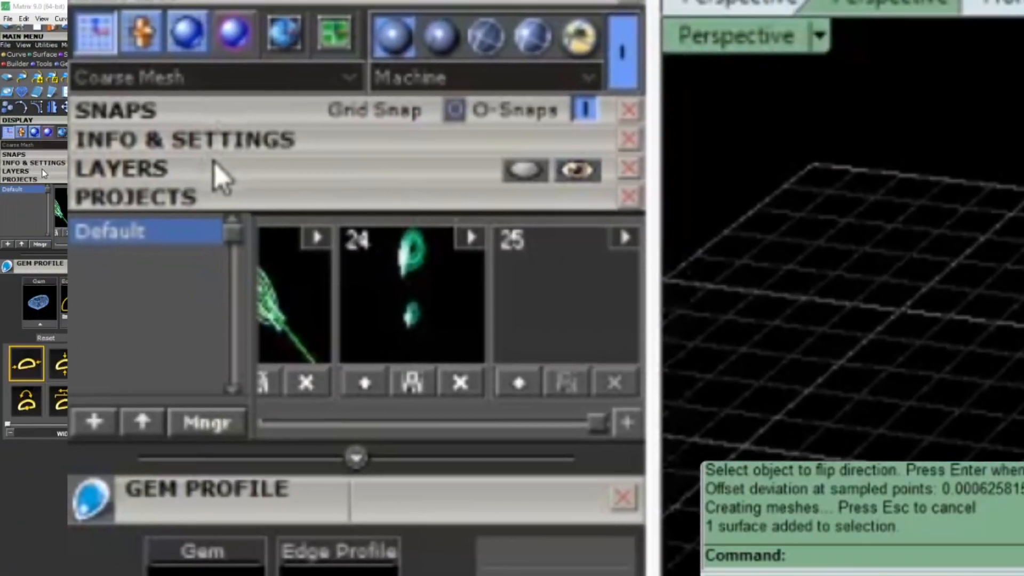
Step: Put the selected surface on the Metal 04 layer and turn that layer off
click(45, 170)
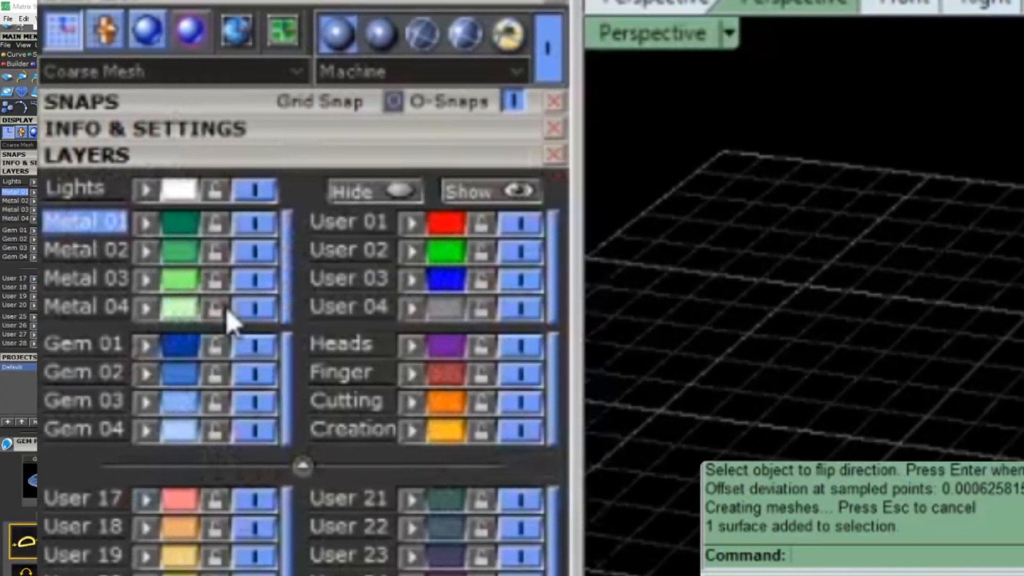
click(255, 326)
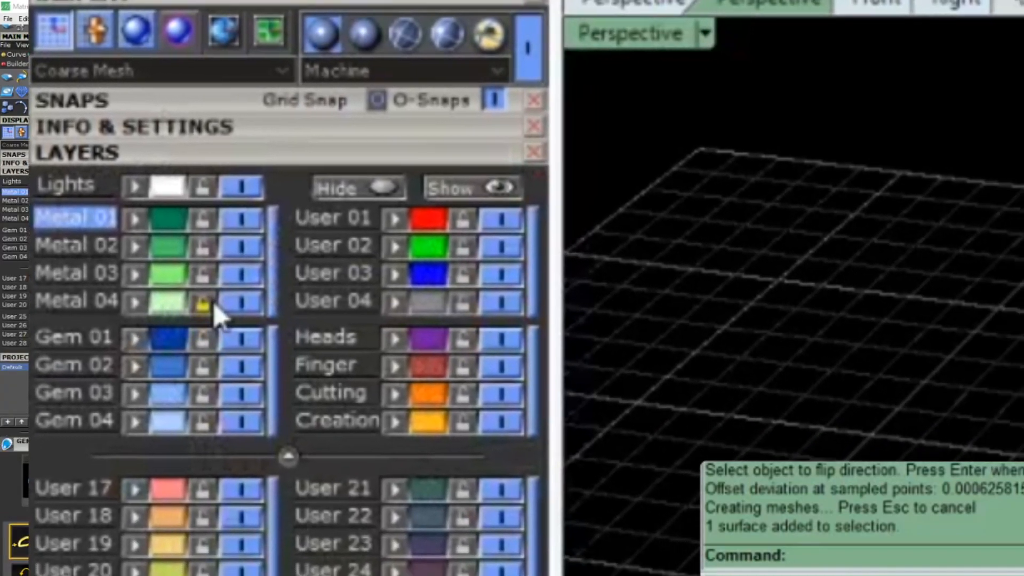
click(241, 302)
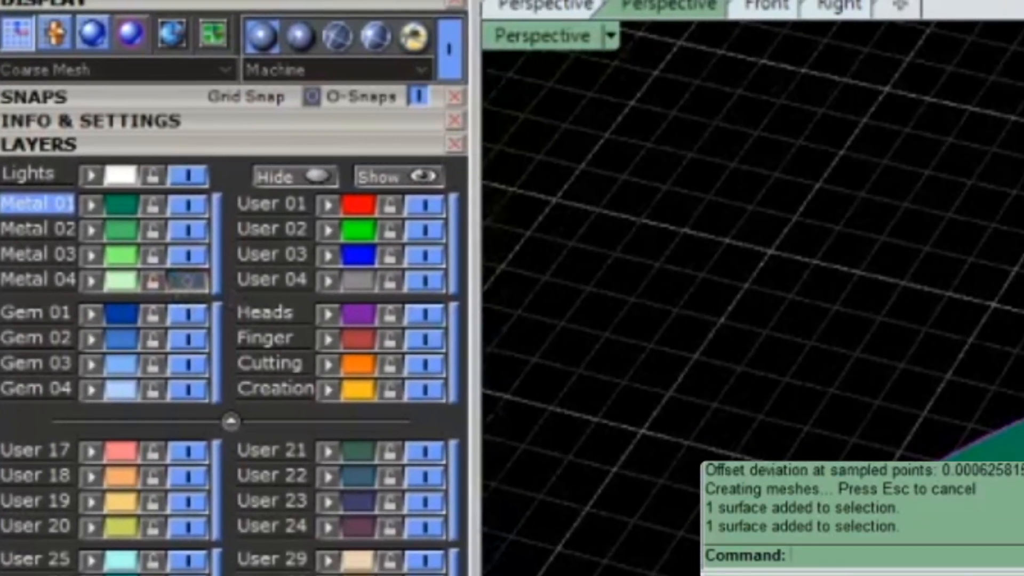
Step: Show the hidden objects and put the gem, dimensions and other curves on the User 17 layer, turned off, keeping the halo and its two outline curves
click(452, 328)
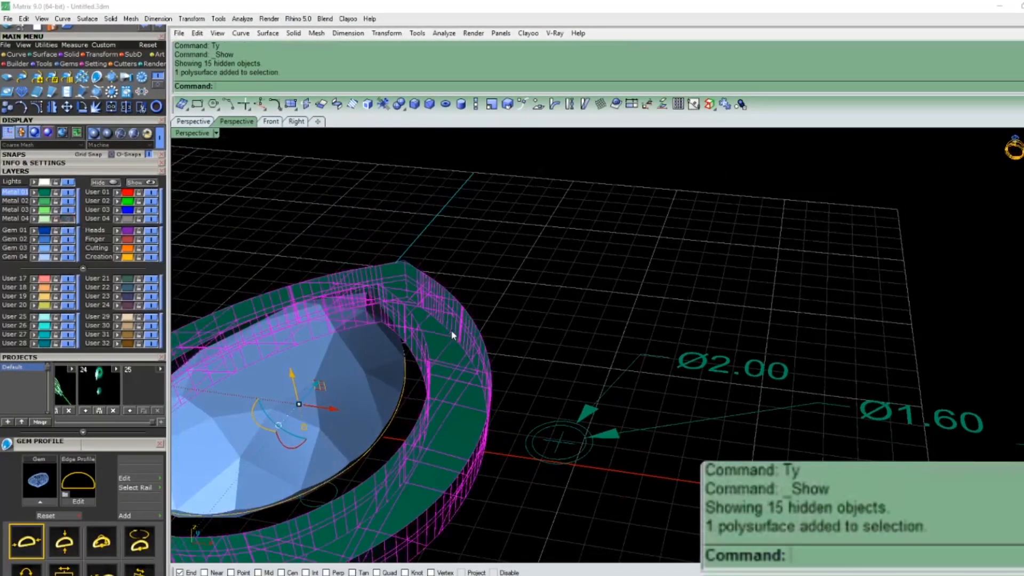
scroll(494, 293, down, 5)
text(II)
key(Return)
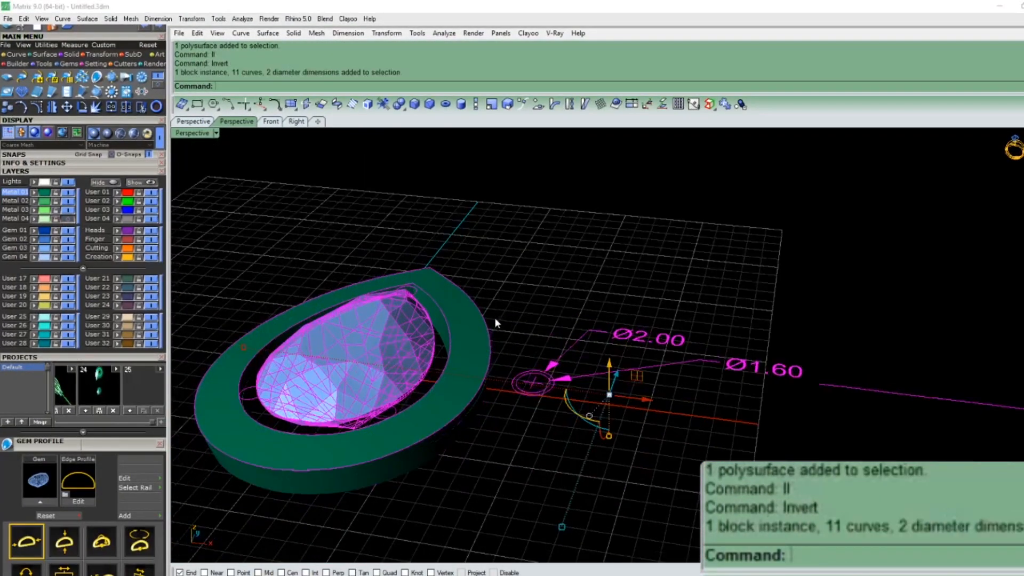
ctrl+click(443, 331)
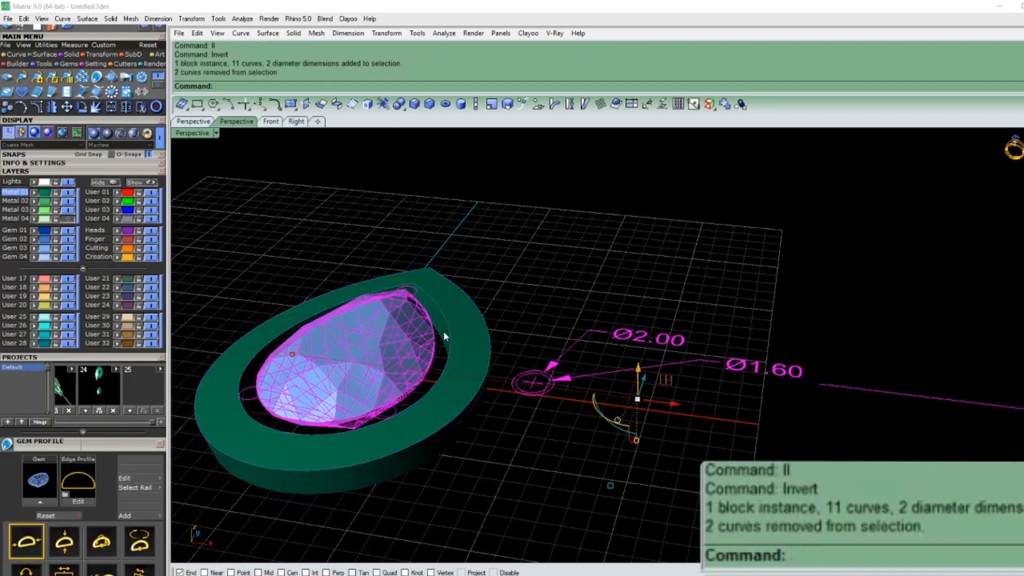
key(ctrl+h)
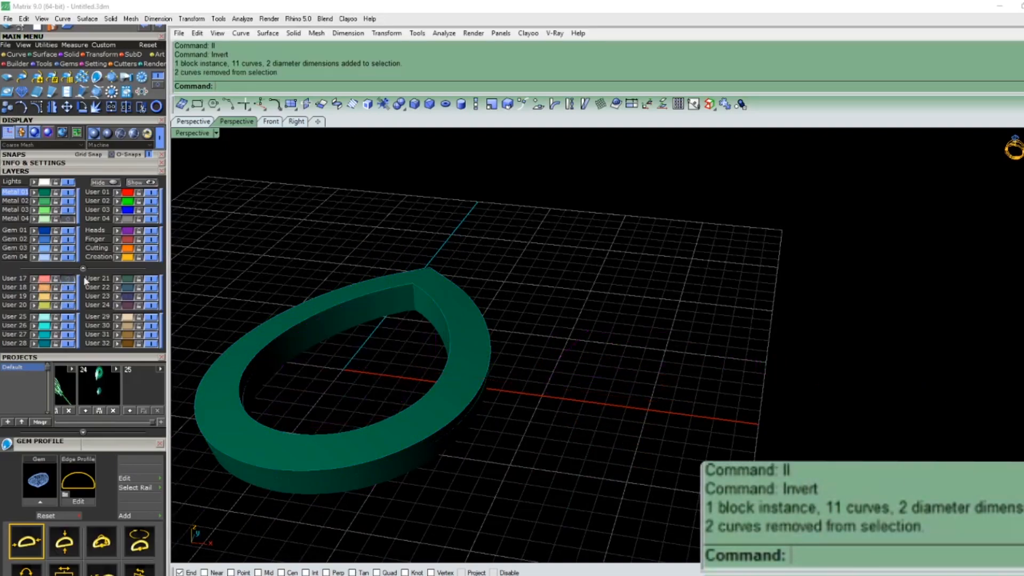
Step: Move the halo solid to the Gem 01 layer and turn that layer off, leaving the offset surface and outline curves
scroll(472, 327, up, 3)
right_drag(567, 301, 532, 236)
key(Escape)
scroll(468, 384, up, 3)
click(467, 383)
scroll(469, 379, down, 2)
click(467, 376)
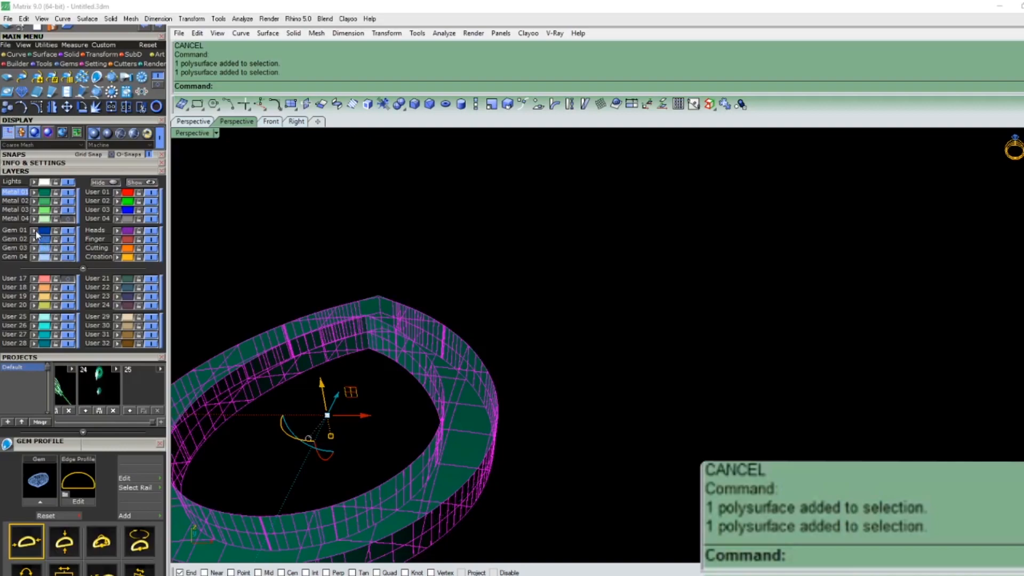
click(68, 232)
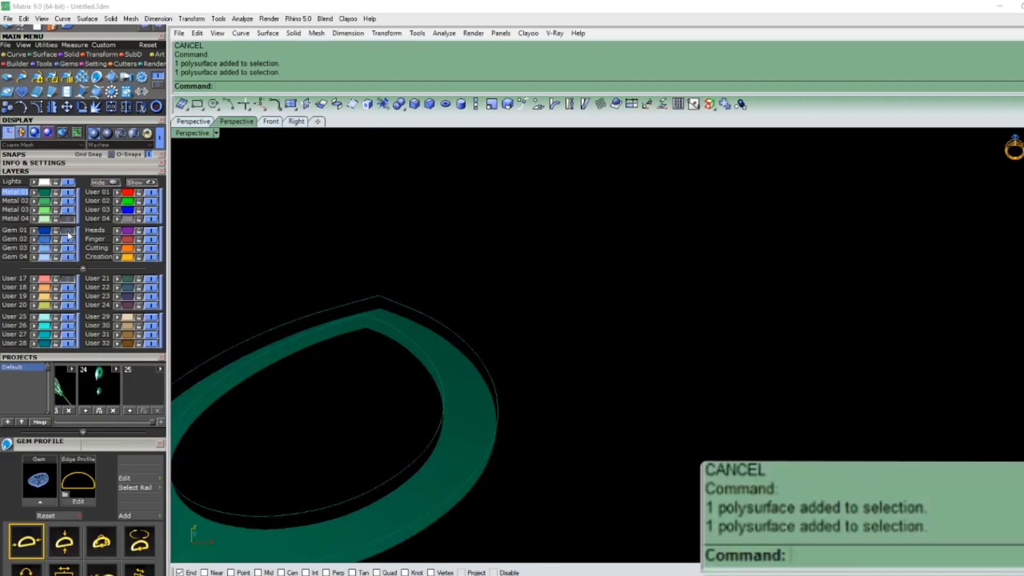
Step: In the Top view, put the inner and outer outline curves on the User 25 layer and turn that layer off
click(392, 324)
click(405, 318)
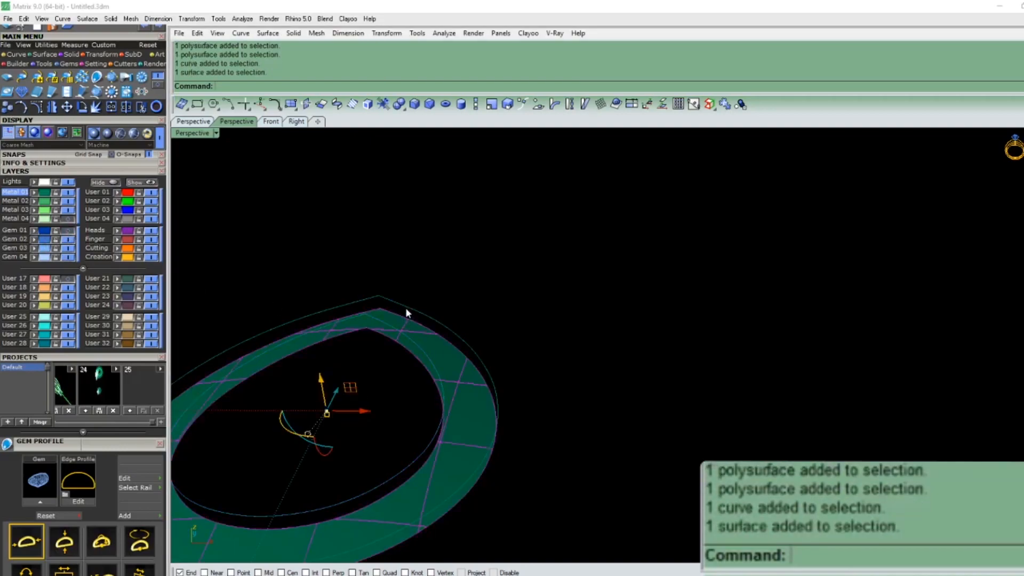
text(T)
key(Return)
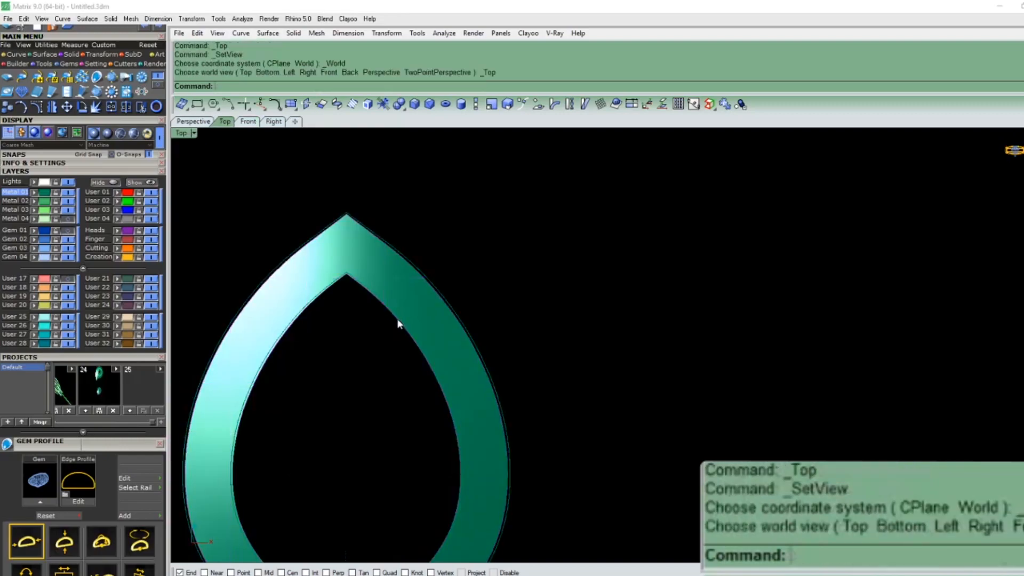
click(425, 281)
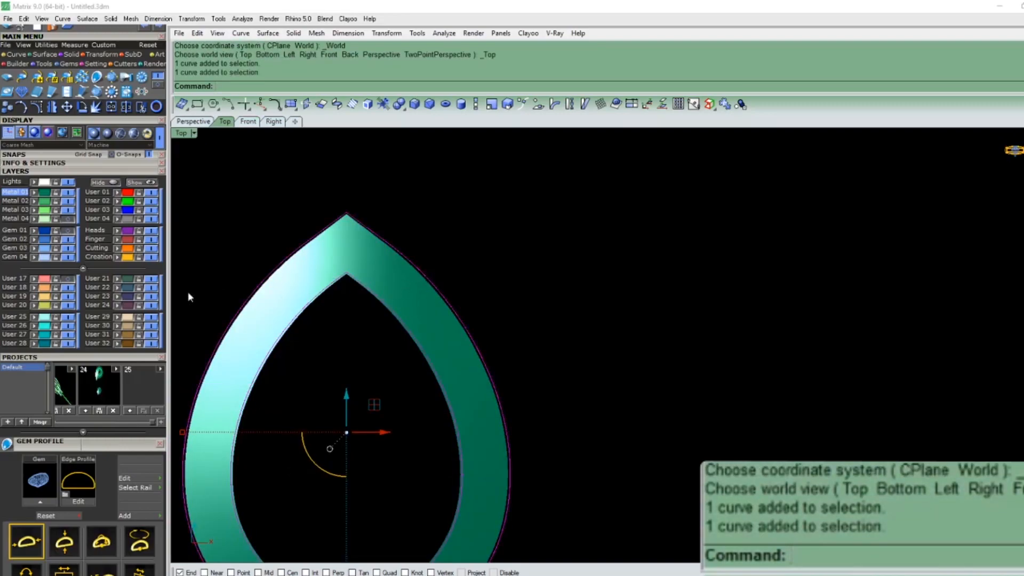
click(56, 317)
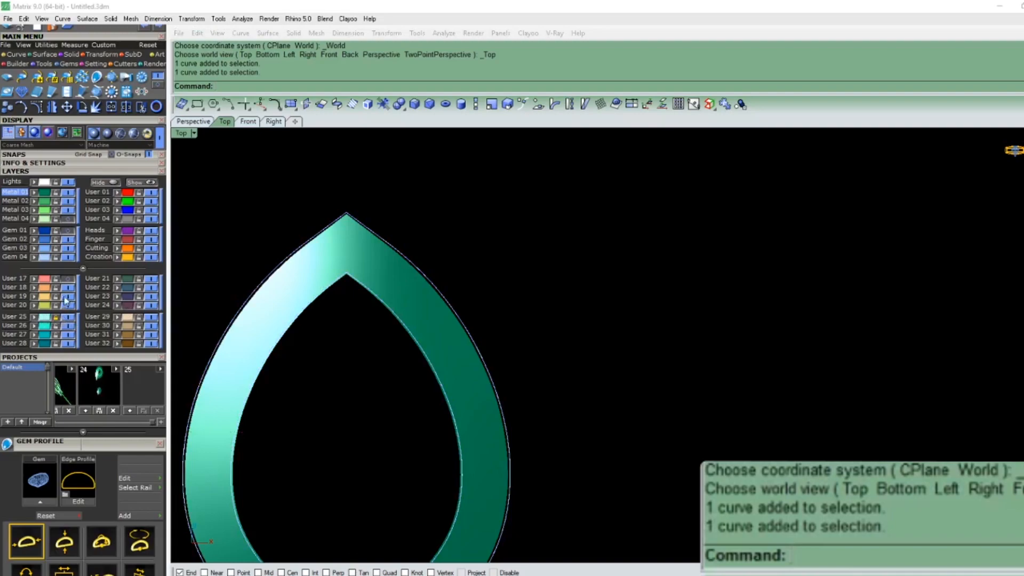
click(83, 269)
click(83, 268)
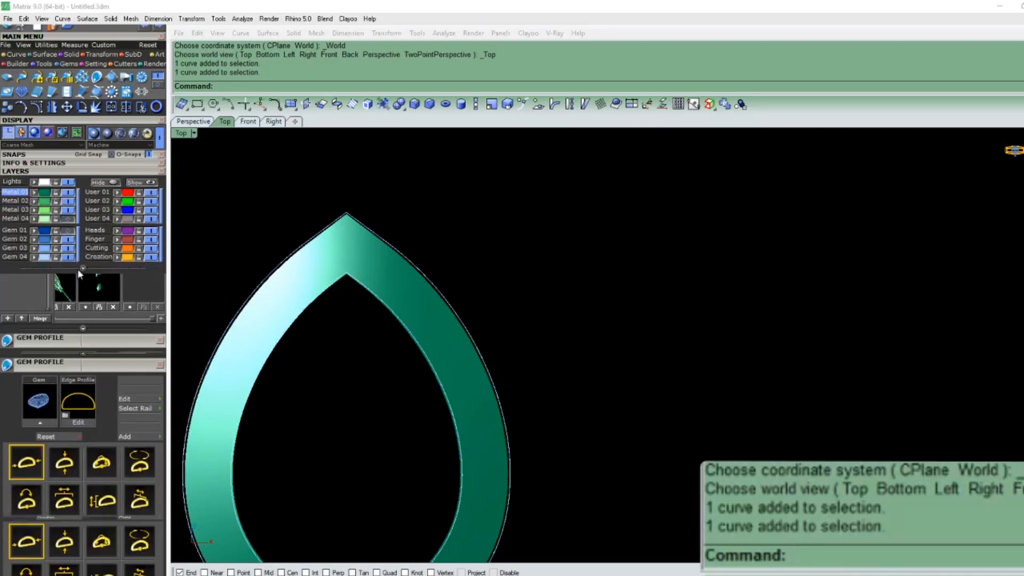
click(68, 317)
click(84, 268)
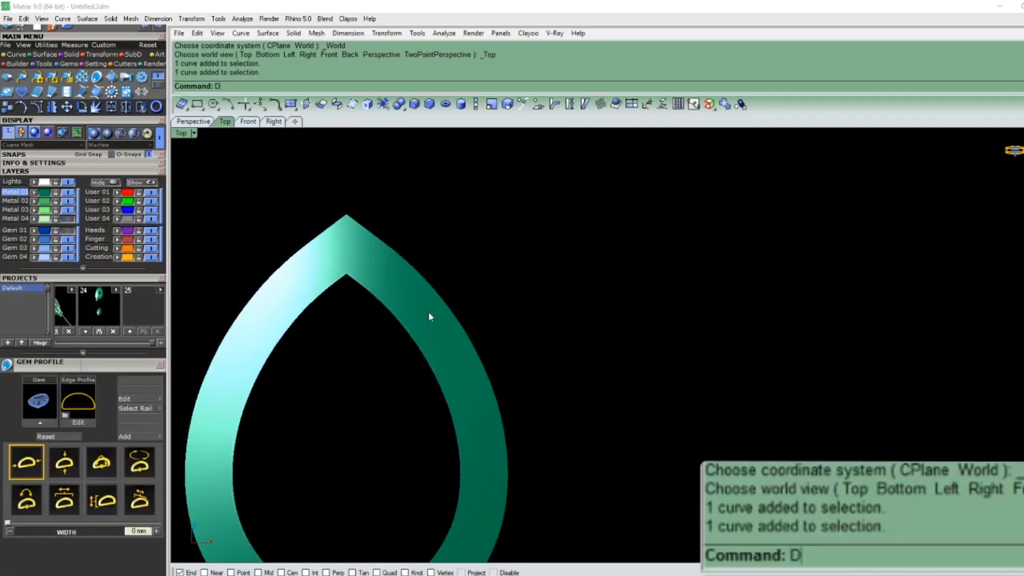
Step: Duplicate the inner and outer edges of the offset halo surface as curves
text(Ds)
key(Return)
click(403, 335)
scroll(446, 302, down, 1)
scroll(446, 302, down, 2)
key(Return)
text(Ds)
key(Return)
click(365, 474)
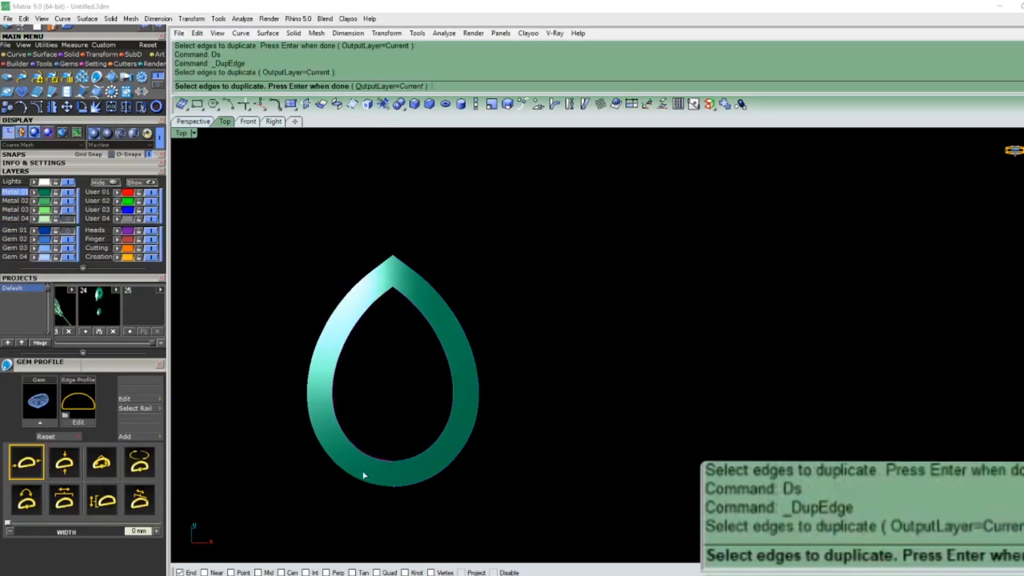
key(Return)
Step: Join the duplicated edge curves and project them onto the construction plane, deleting the input objects
click(407, 483)
click(446, 518)
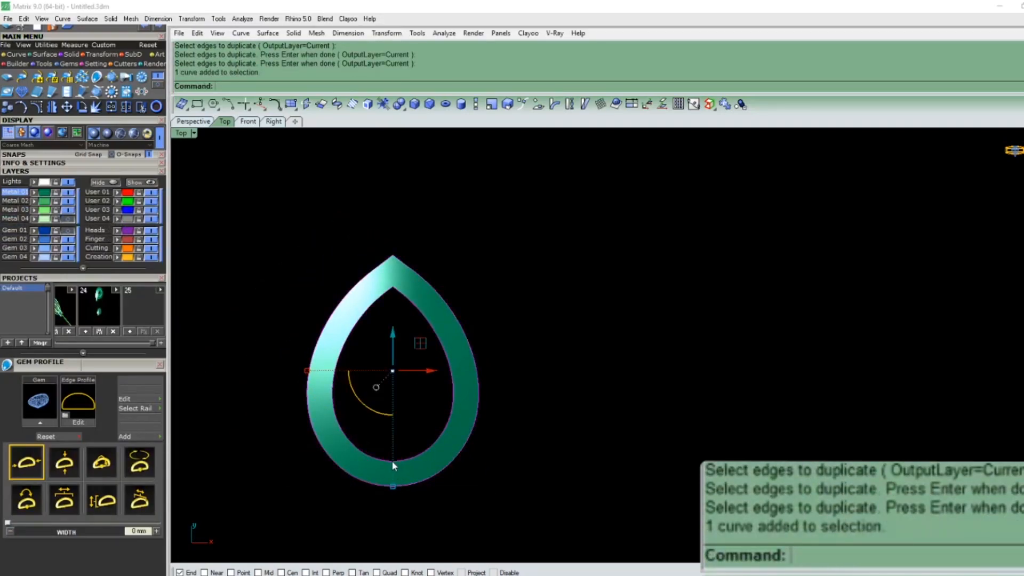
text(J)
key(Return)
text(K)
key(Return)
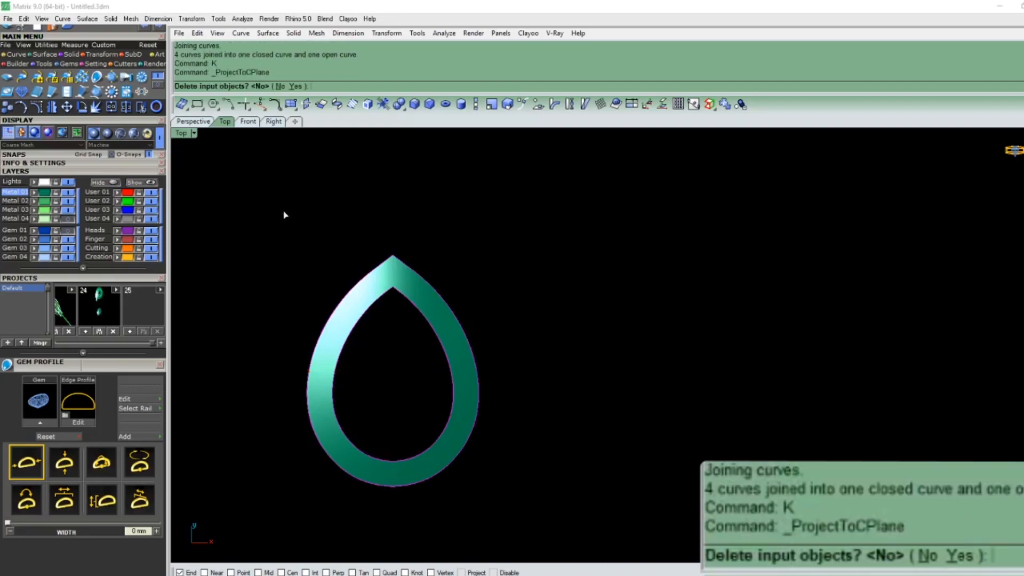
click(294, 87)
Step: Try to create a mean curve between the inner and outer edge outlines
text(M)
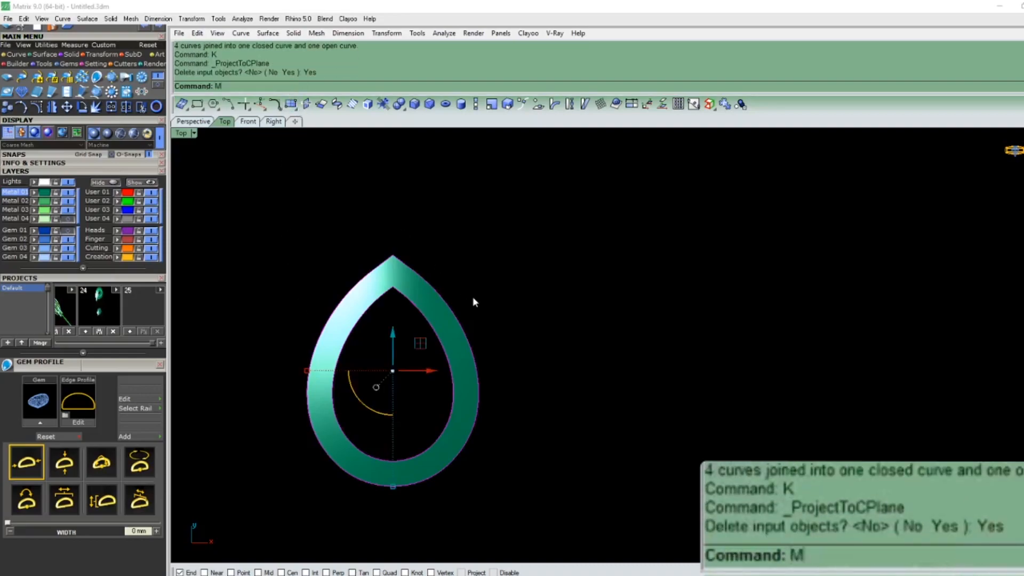
text(C)
key(Return)
key(ctrl+z)
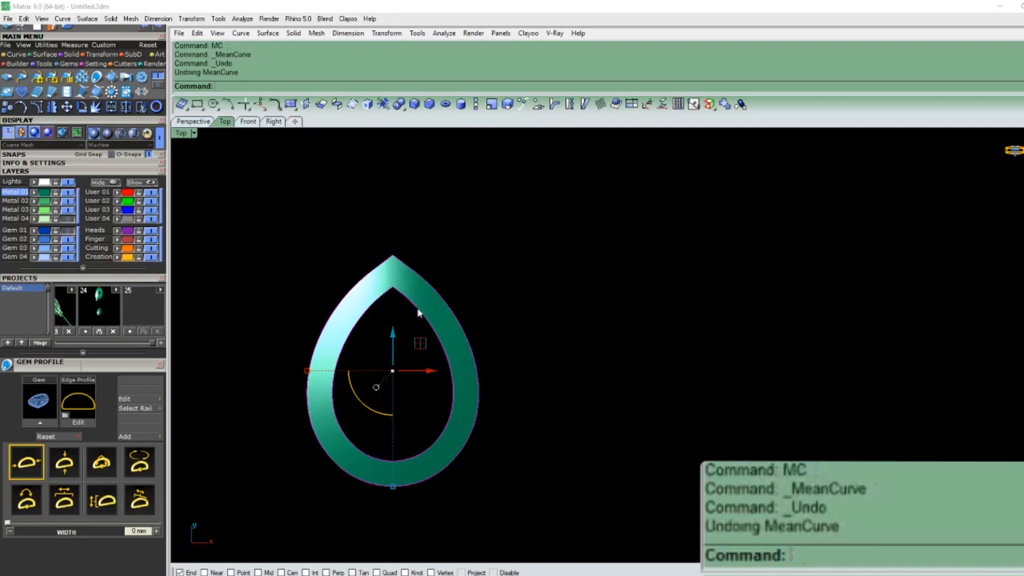
Step: Draw a vertical guide line from the origin, extending to both sides beyond the halo
text(L)
key(Return)
text(0)
key(Return)
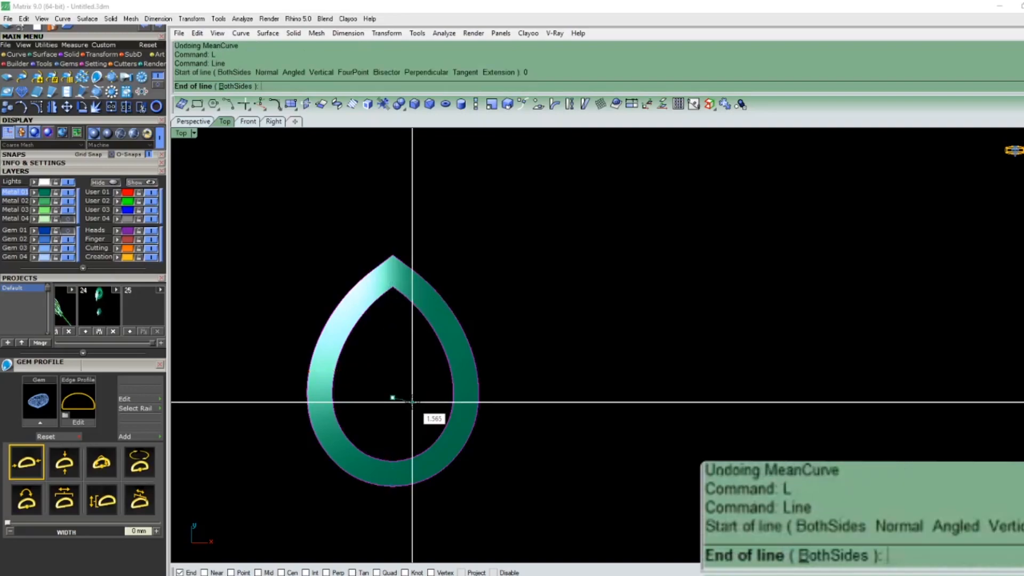
scroll(406, 388, down, 3)
text(b)
key(Return)
click(414, 277)
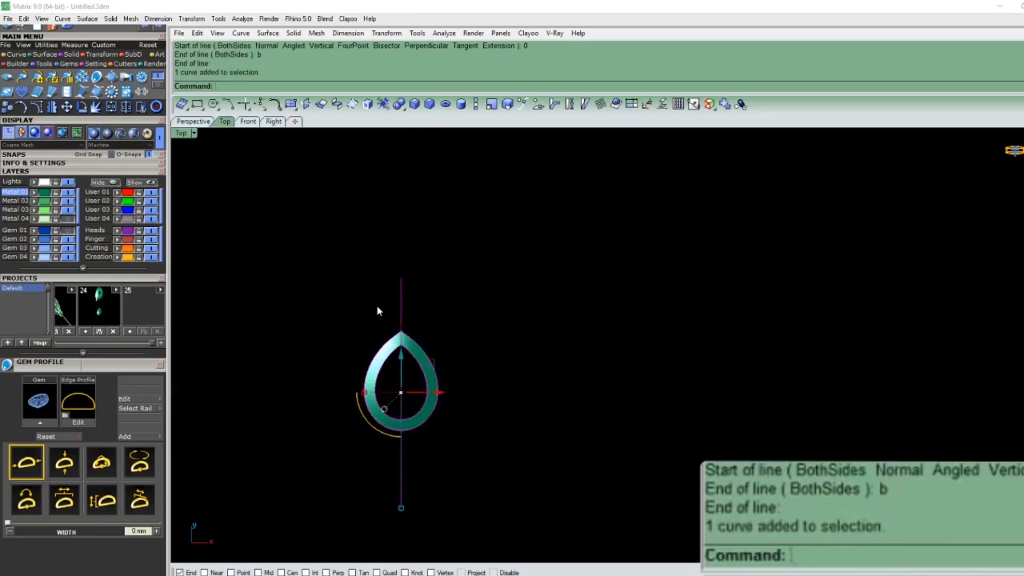
Step: Lock the halo surface and trim away the left halves of the inner and outer outlines at the vertical line
key(ctrl+l)
drag(472, 317, 399, 363)
text(XX)
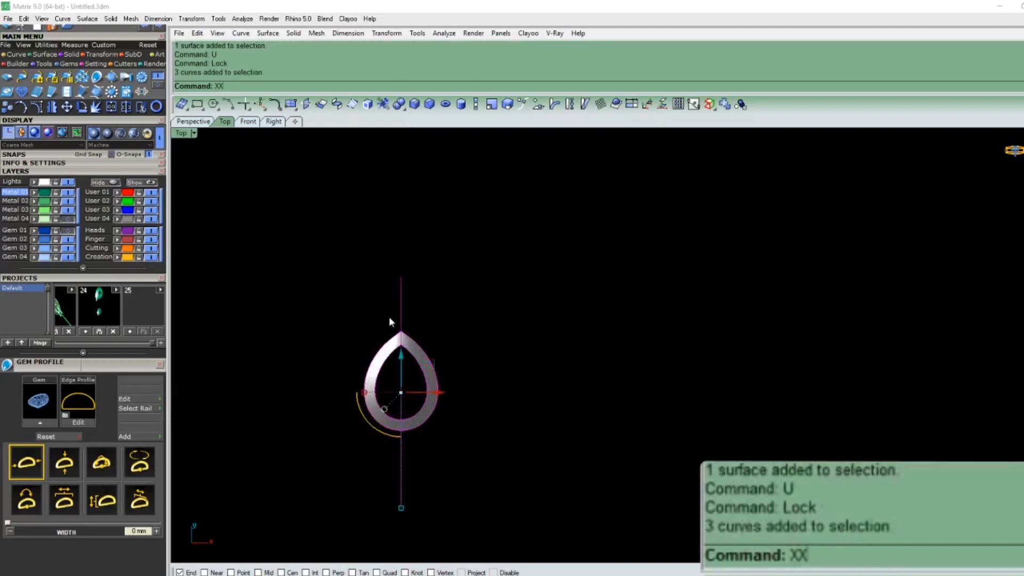
key(Return)
drag(390, 320, 369, 371)
key(Return)
drag(468, 359, 420, 397)
text(Tr)
key(Return)
key(Escape)
Step: Rebuild the two remaining right outline halves with 140 points at degree 3, deleting the input
drag(462, 344, 420, 399)
text(RE)
key(Return)
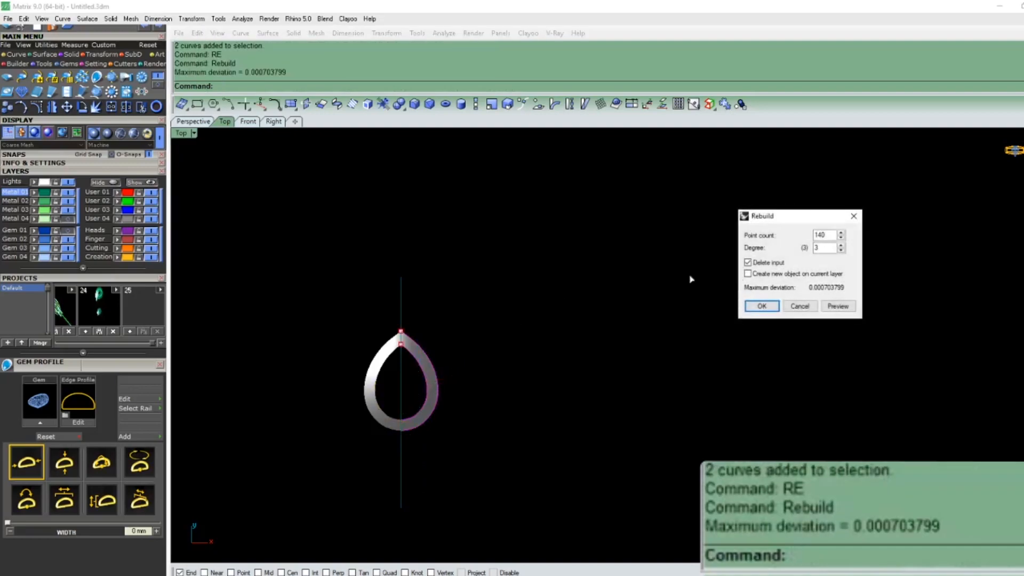
key(Return)
Step: Create a mean curve between the two right outline halves and delete those halves
text(M)
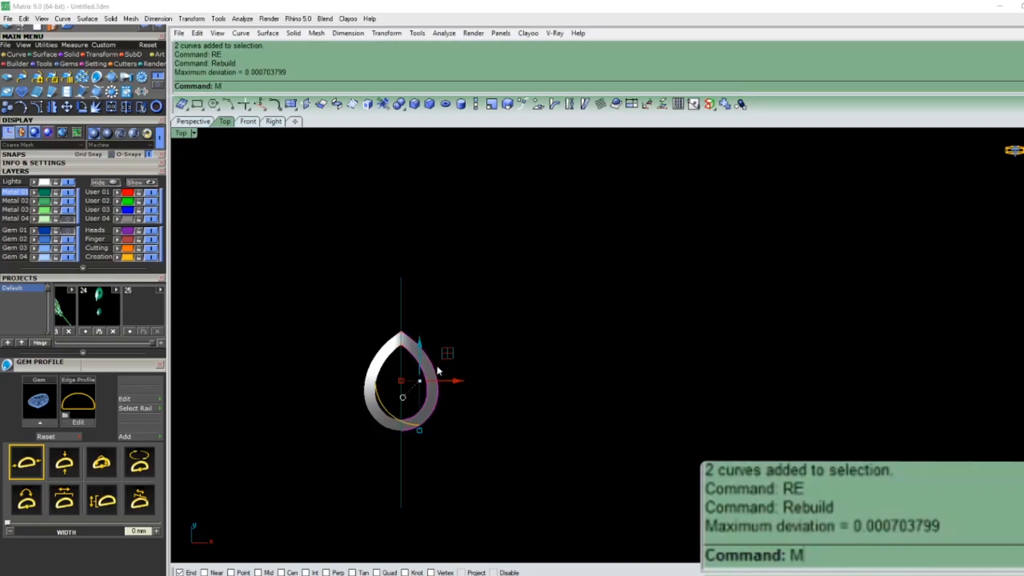
text(C)
key(Return)
scroll(427, 391, up, 2)
text(D)
key(Return)
Step: Mirror the half mean curve across the Y axis and join both halves into one centre curve
click(441, 380)
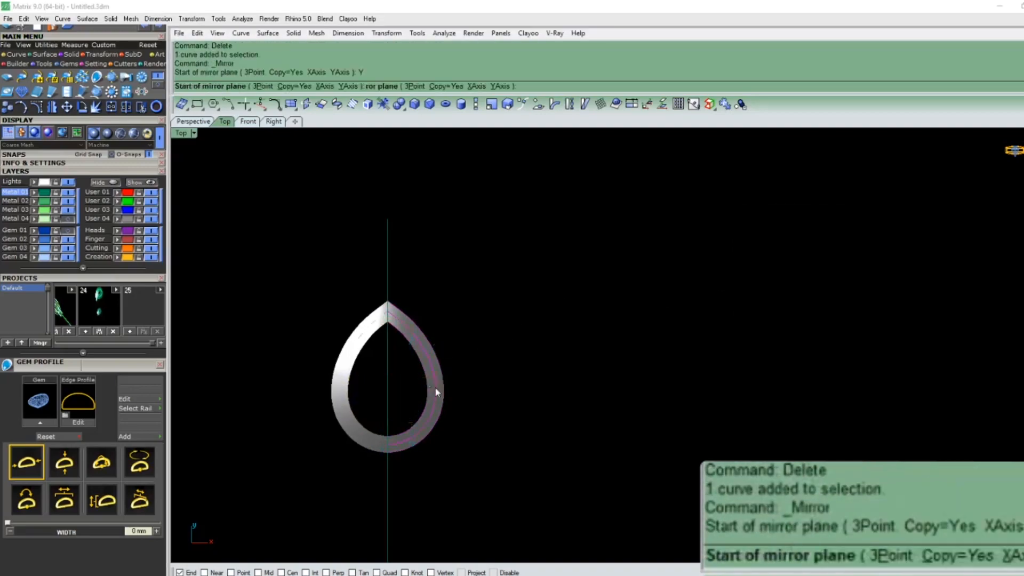
shift+click(339, 405)
scroll(390, 399, up, 4)
text(J)
key(Return)
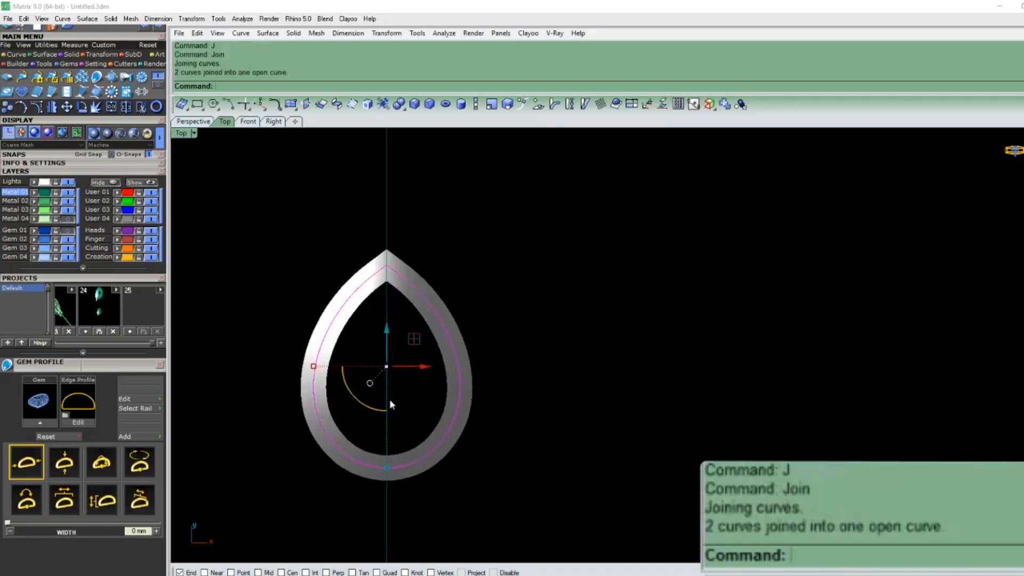
text(OO)
key(Return)
text(jh)
key(Return)
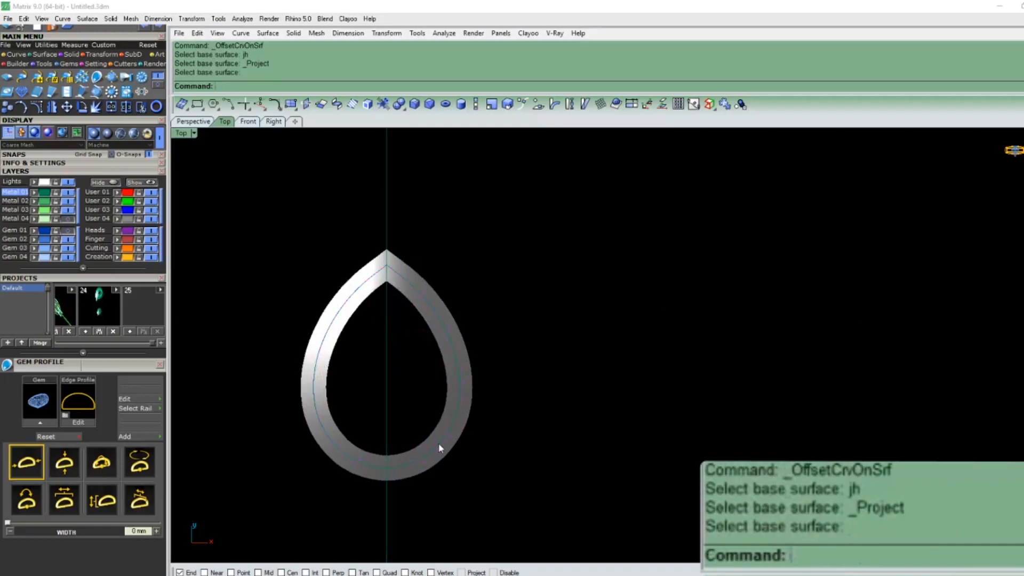
Step: Unlock the halo surface and project the centre curve onto it, with deletion of the input curve enabled
text(UU)
key(Return)
click(439, 444)
text(Jh)
key(Return)
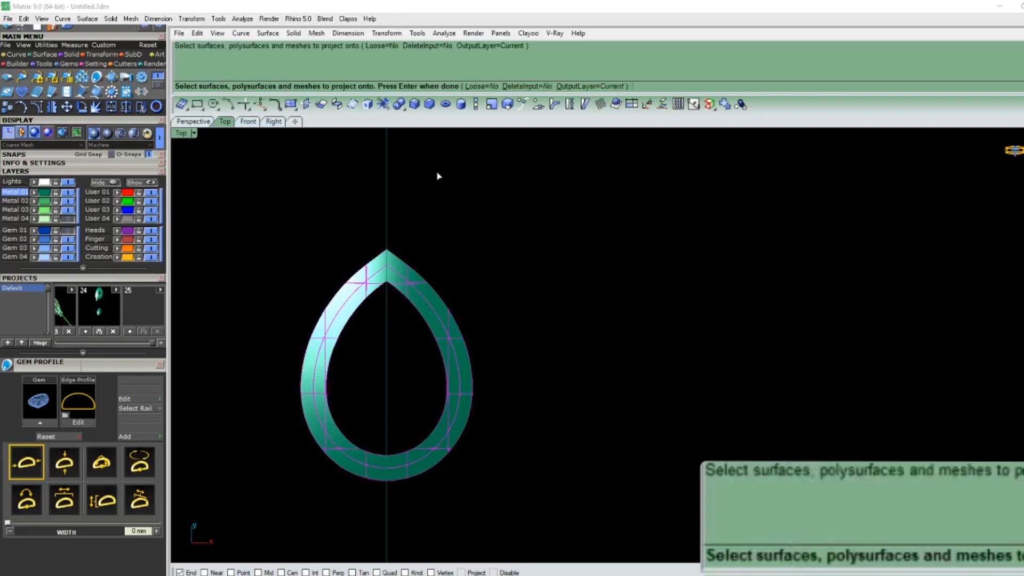
click(531, 86)
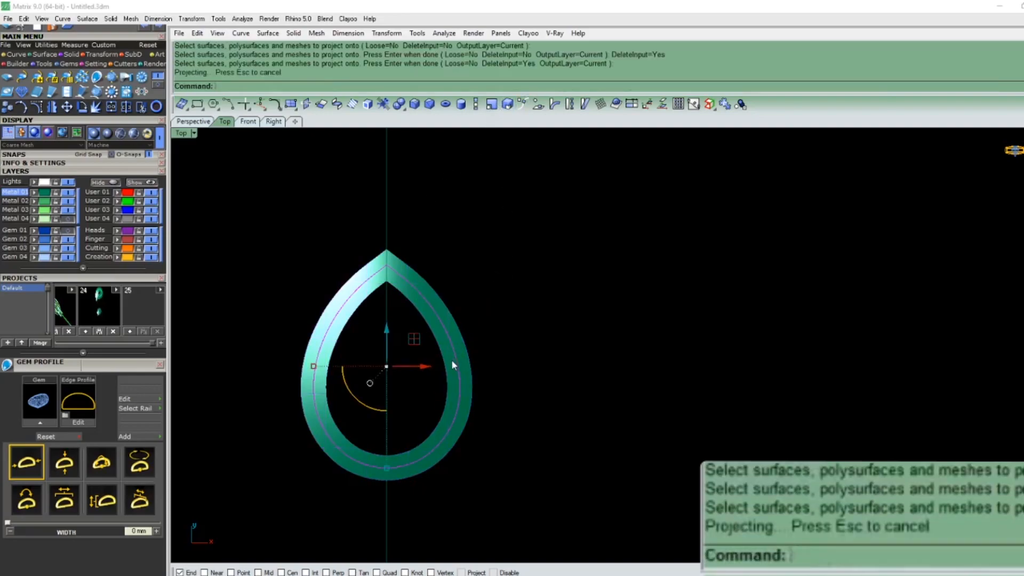
Step: In the Perspective view, delete the vertical guide line and inspect the projected centre curve on the halo surface
scroll(453, 360, up, 6)
text(pp)
key(Return)
right_drag(459, 359, 571, 288)
scroll(575, 276, up, 4)
click(575, 275)
scroll(682, 376, down, 7)
drag(755, 241, 698, 344)
text(D)
key(Return)
scroll(624, 344, up, 4)
right_drag(623, 344, 621, 424)
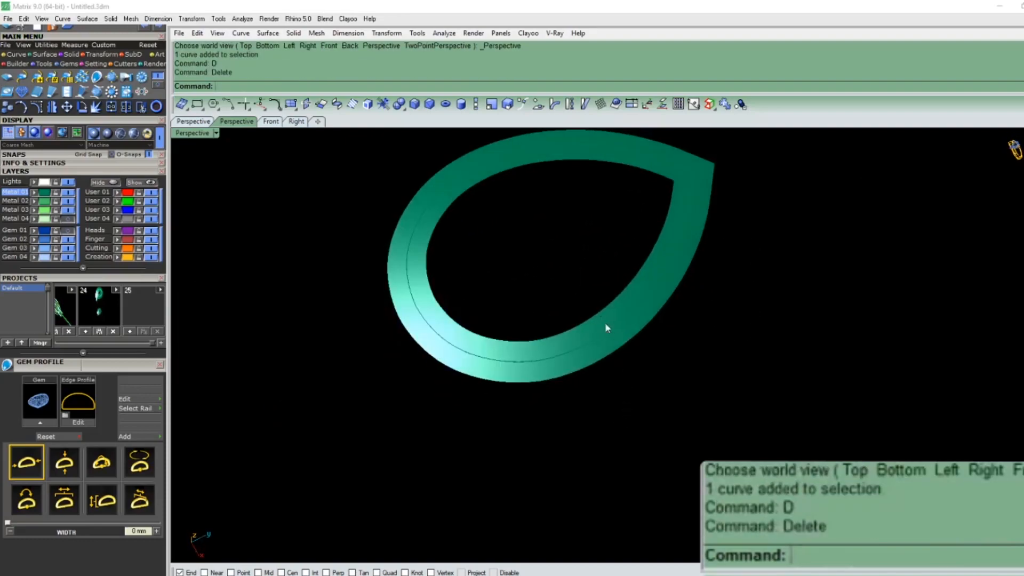
click(568, 353)
click(602, 385)
right_drag(501, 381, 608, 395)
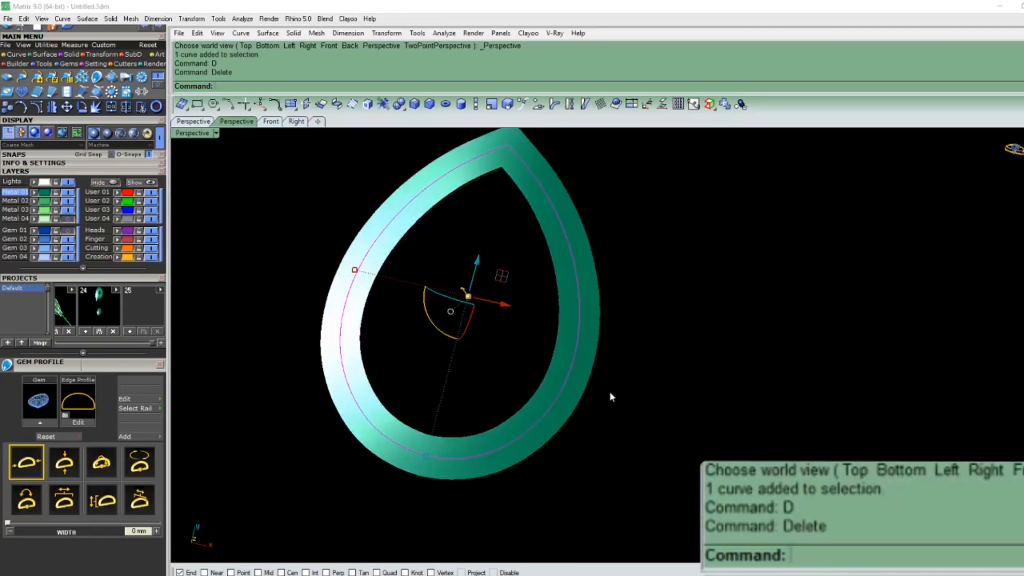
click(608, 395)
Step: In the Top view, draw a vertical line through the origin, extending to both sides beyond the halo
text(tt)
key(Return)
scroll(460, 313, down, 4)
text(L)
key(Return)
text(0)
key(Return)
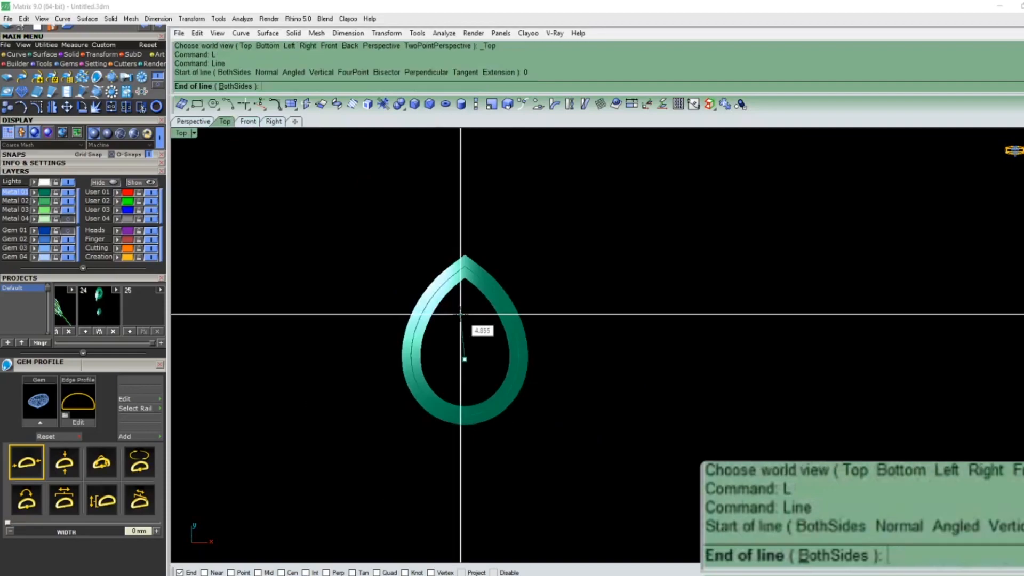
text(b)
key(Return)
shift+click(478, 230)
click(465, 251)
Step: Project the new vertical line onto the halo surface, deleting the input line, and undo the accidental move of the surface
right_drag(482, 255, 428, 260)
text(Jh)
key(Return)
click(453, 386)
key(Return)
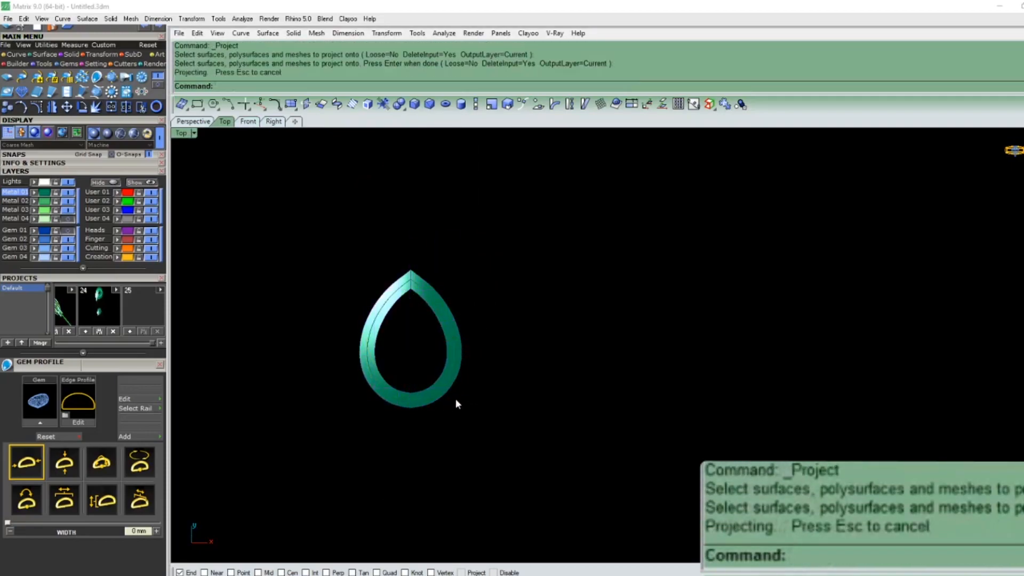
drag(419, 409, 482, 485)
key(ctrl+z)
Step: Draw a circle 1.6 mm in diameter in the empty area to the right of the halo
right_drag(564, 366, 424, 392)
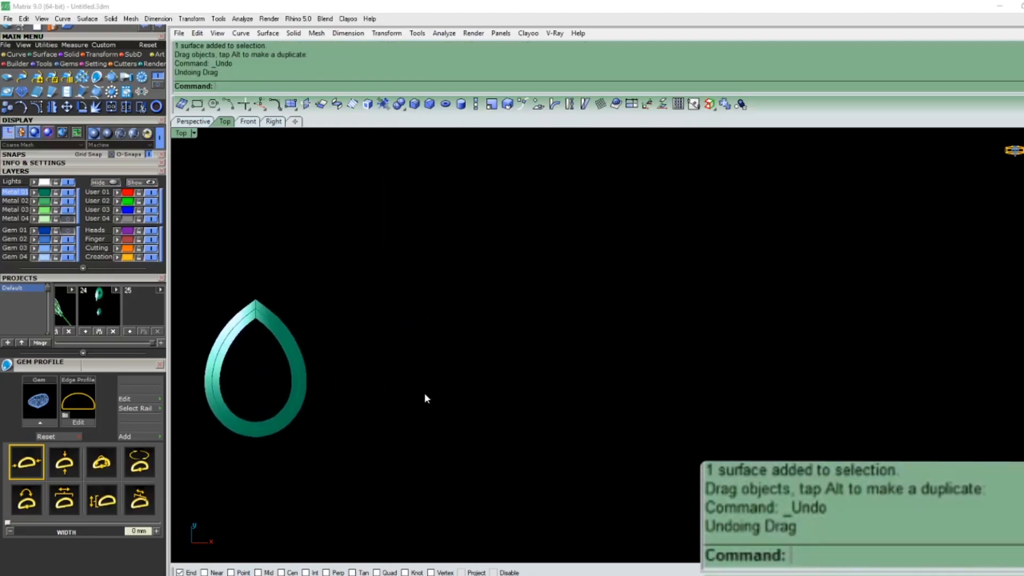
text(Oi)
key(Return)
click(382, 405)
text(1.)
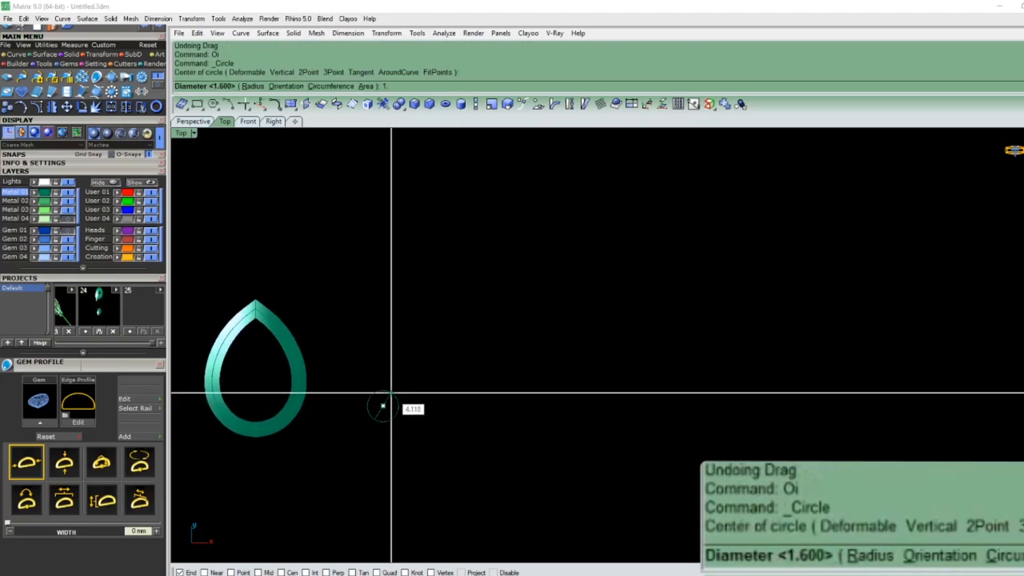
text(6)
key(Return)
scroll(412, 381, up, 3)
drag(380, 403, 420, 403)
key(ctrl+z)
scroll(372, 410, up, 4)
click(371, 410)
key(Escape)
Step: Draw three freehand circles about 0.81, 0.70 and 1.27 mm in diameter to the upper right of the 1.6 mm circle
text(Oi)
key(Return)
click(356, 398)
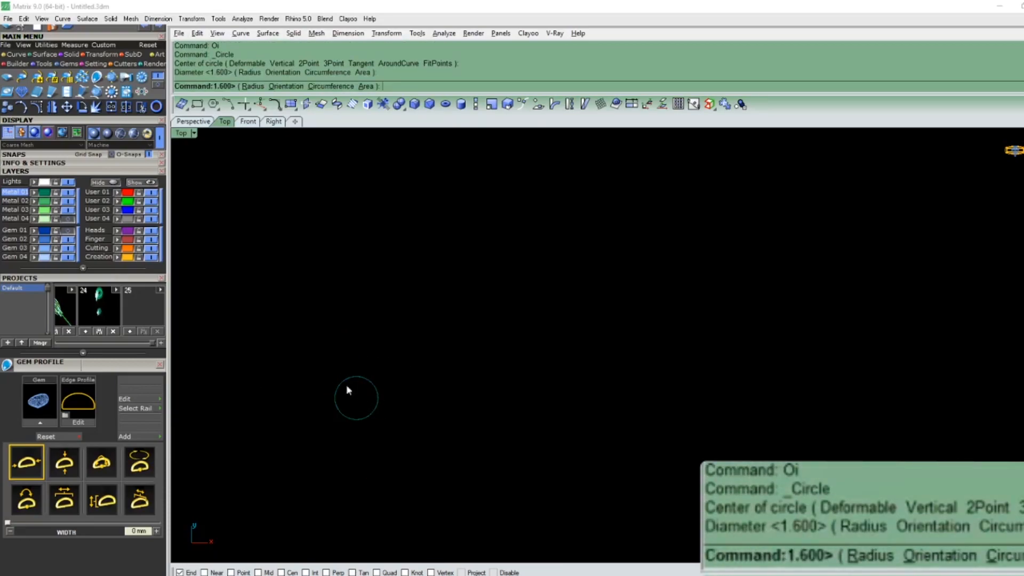
key(Return)
key(Return)
click(434, 286)
key(Return)
key(Return)
click(468, 278)
click(482, 286)
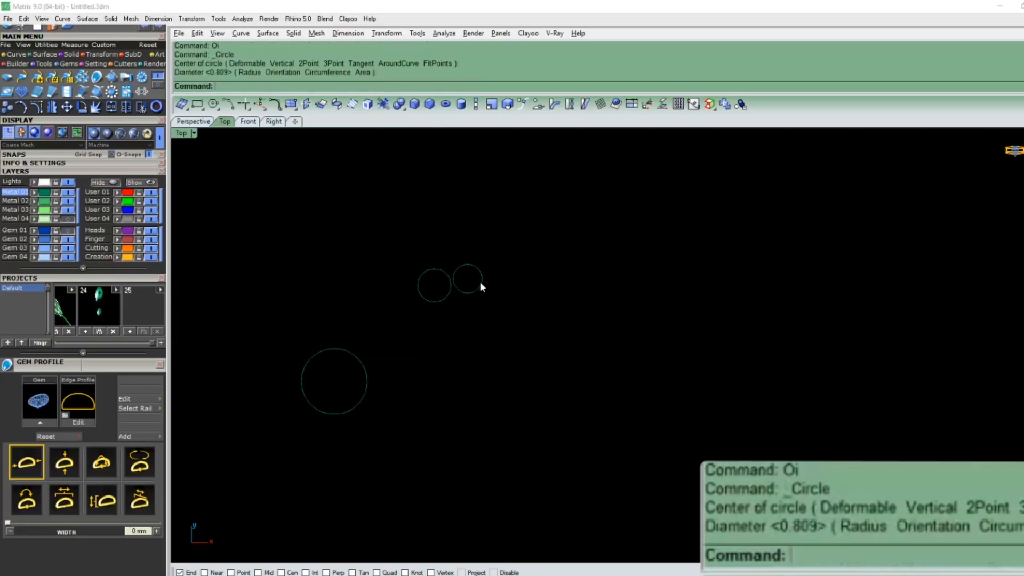
key(Return)
click(502, 333)
click(528, 339)
click(320, 409)
scroll(347, 379, up, 2)
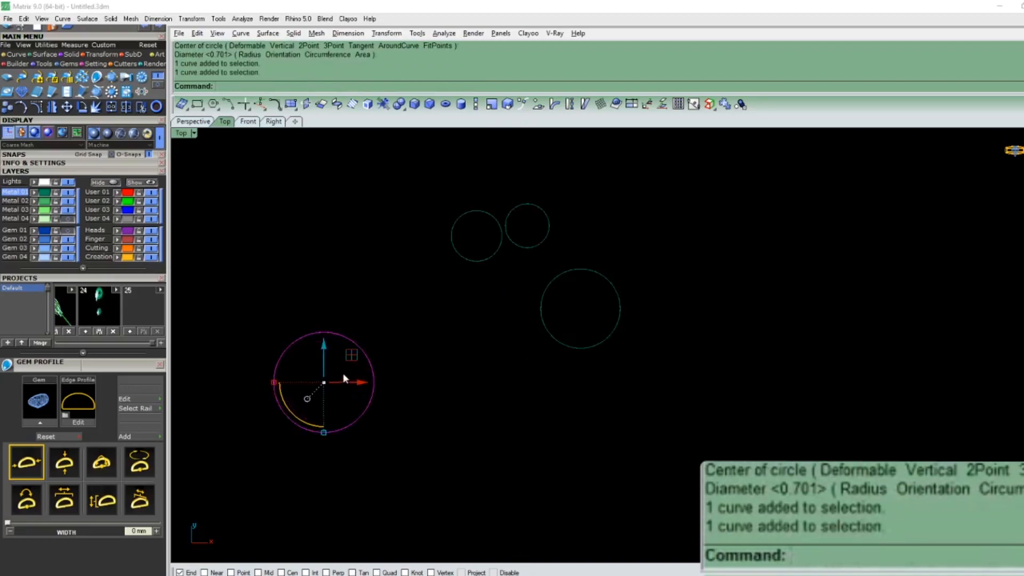
key(alt)
key(alt)
click(392, 340)
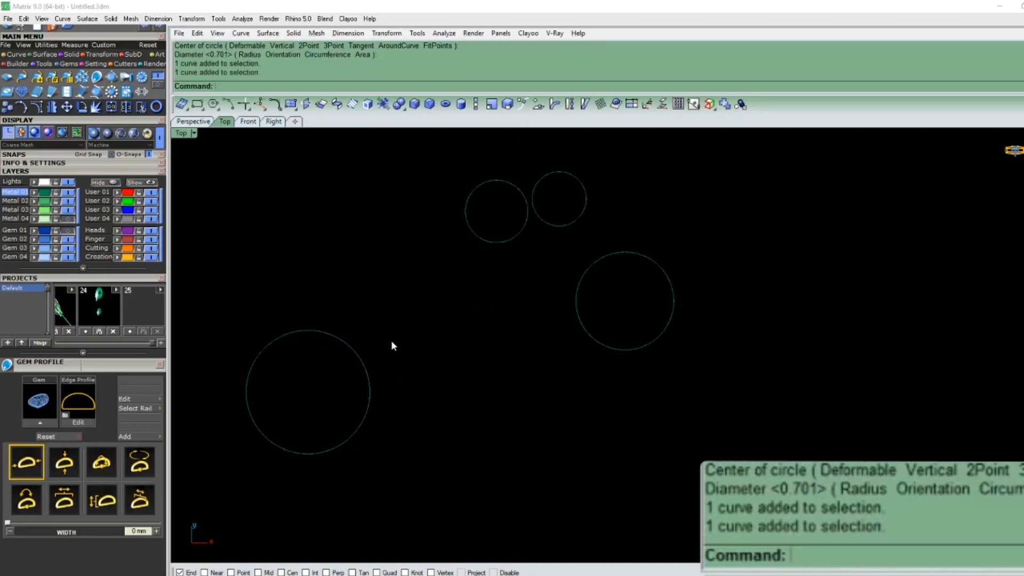
scroll(391, 340, up, 2)
right_click(391, 340)
key(Escape)
click(358, 352)
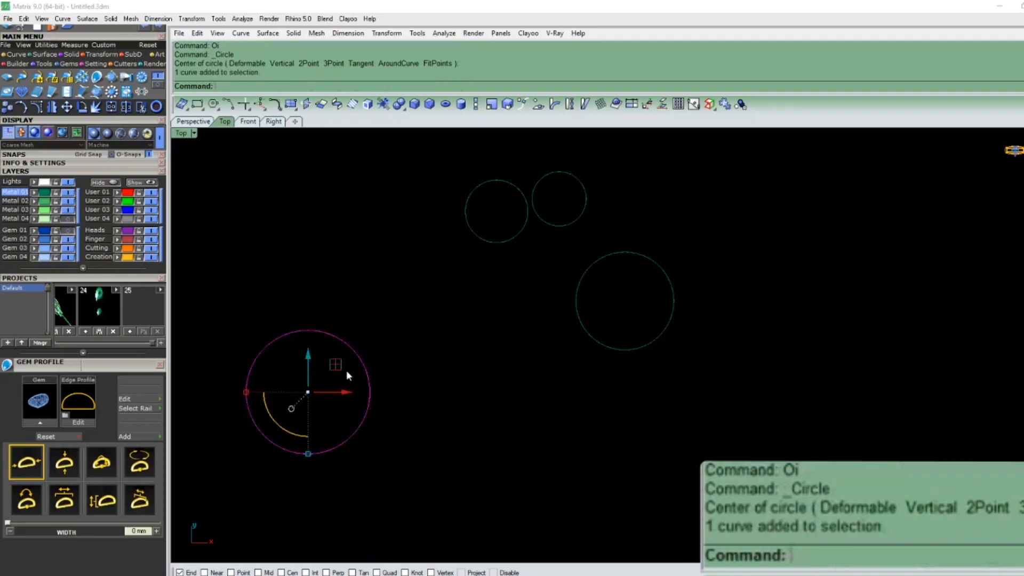
click(398, 340)
text(.65)
key(Return)
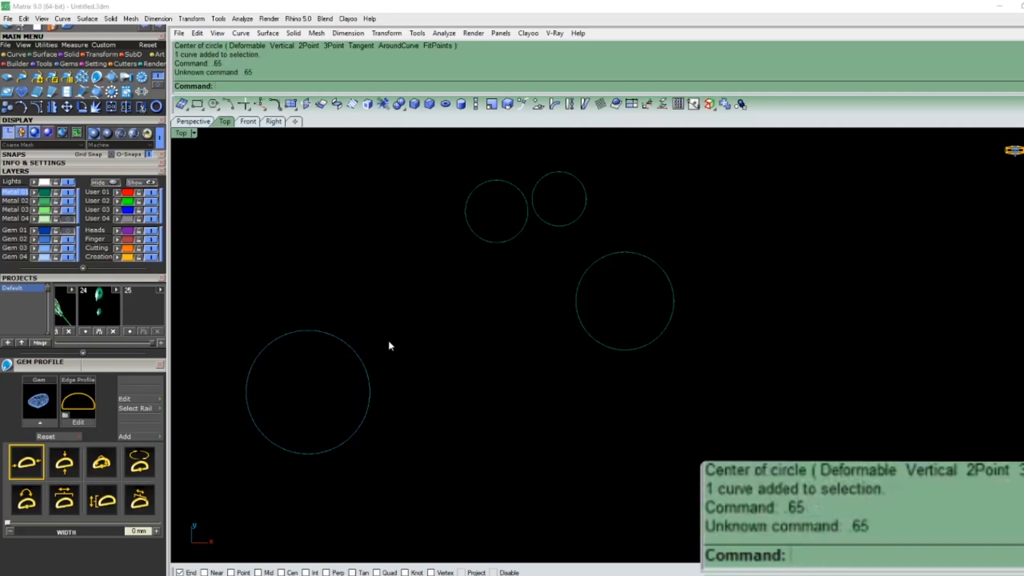
Step: Draw a circle 0.65 mm in diameter and move it to overlap the upper right edge of the 1.6 mm circle
text(Oi)
key(Return)
click(386, 337)
text(.65)
key(Return)
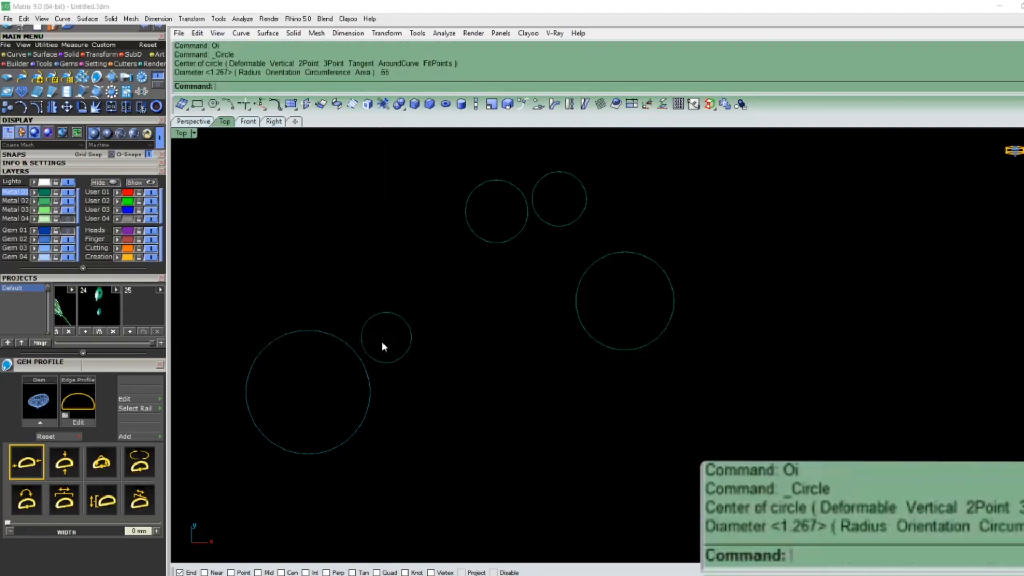
click(403, 354)
drag(408, 353, 351, 357)
shift+click(368, 376)
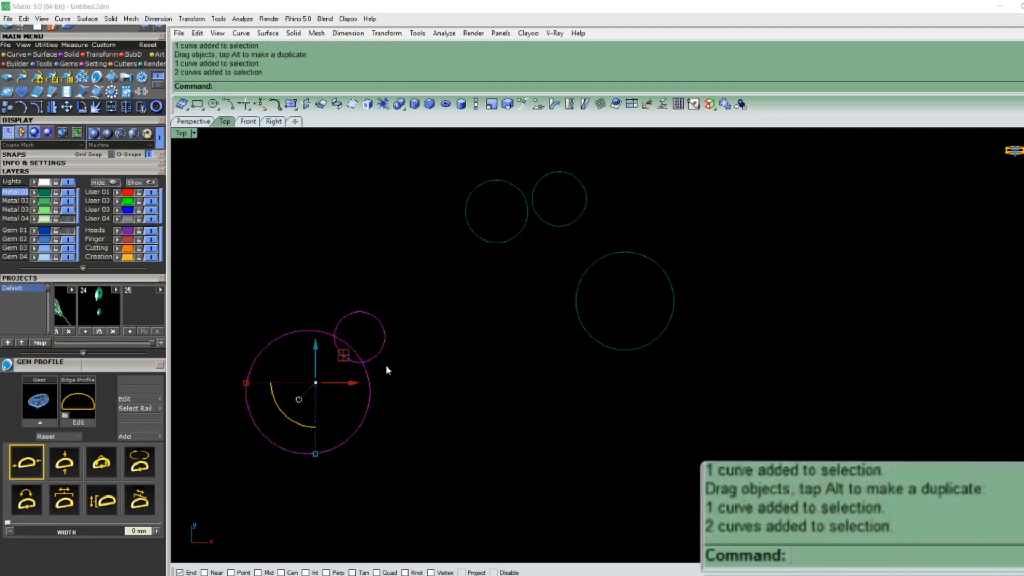
text(Mj)
key(Return)
scroll(383, 347, up, 3)
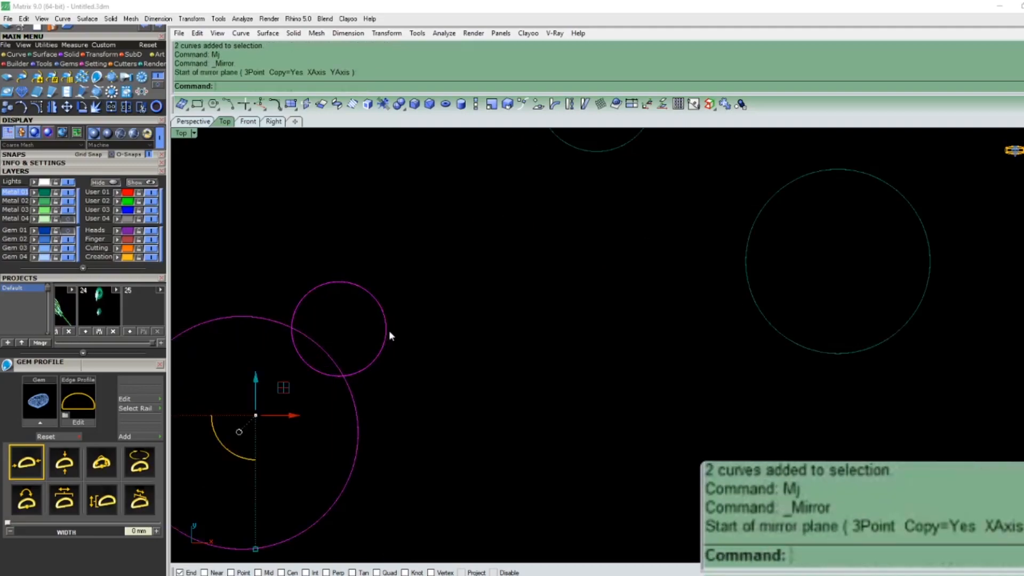
key(Escape)
Step: Offset the 0.65 mm circle outward by 0.15 mm
click(387, 334)
text(O)
key(Return)
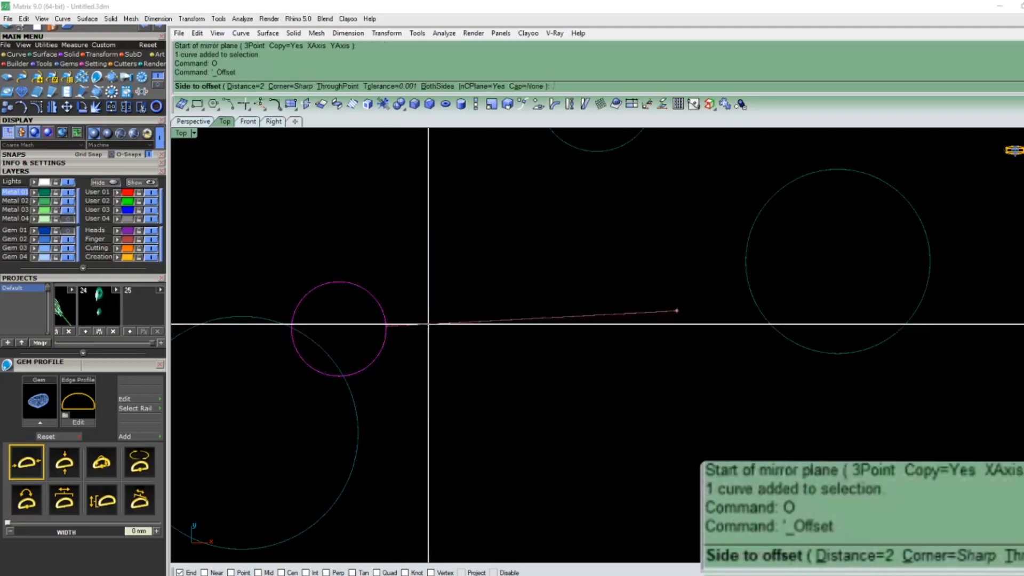
text(.1)
key(Return)
click(428, 324)
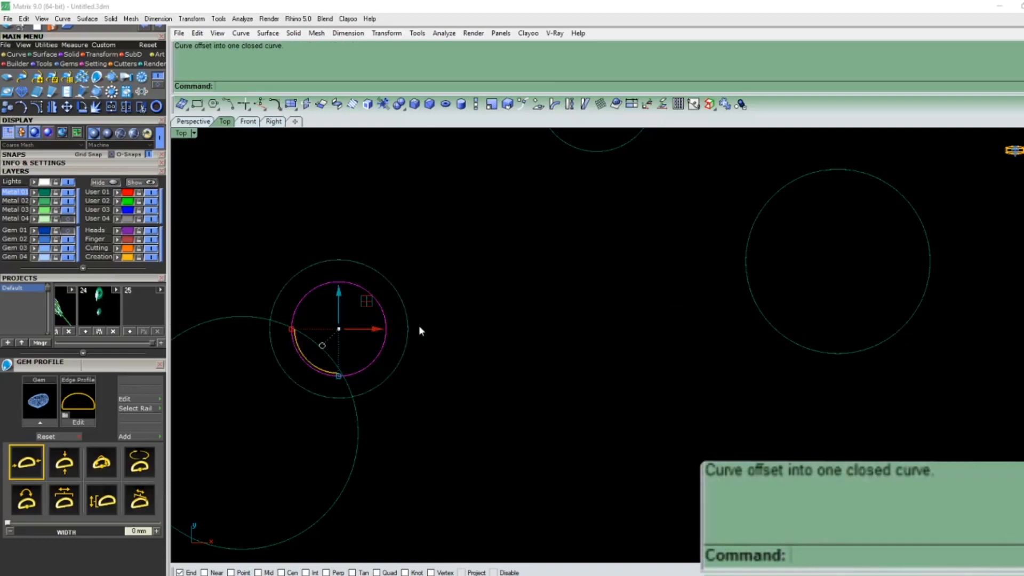
key(Escape)
drag(449, 313, 260, 392)
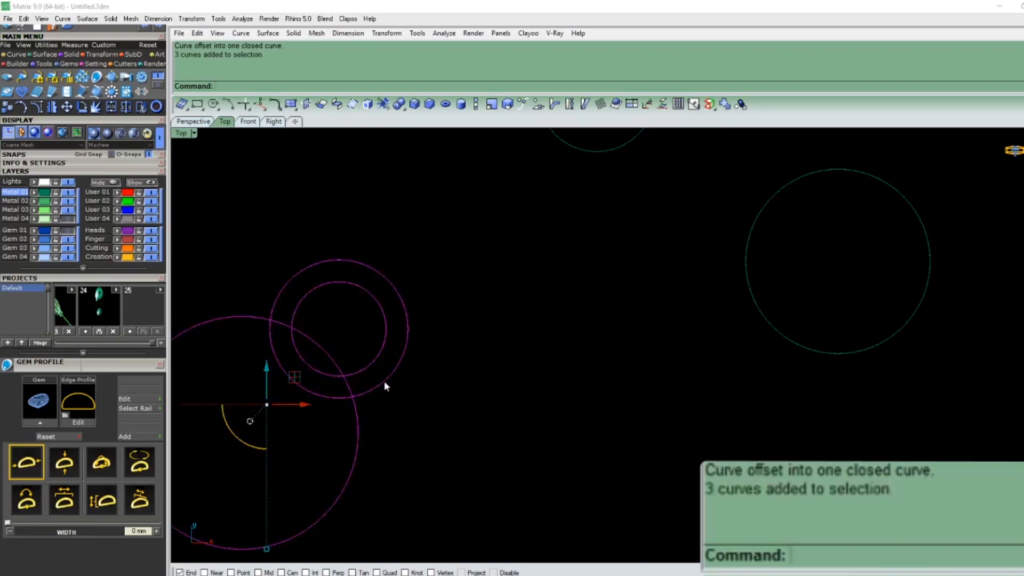
text(Mj)
key(Return)
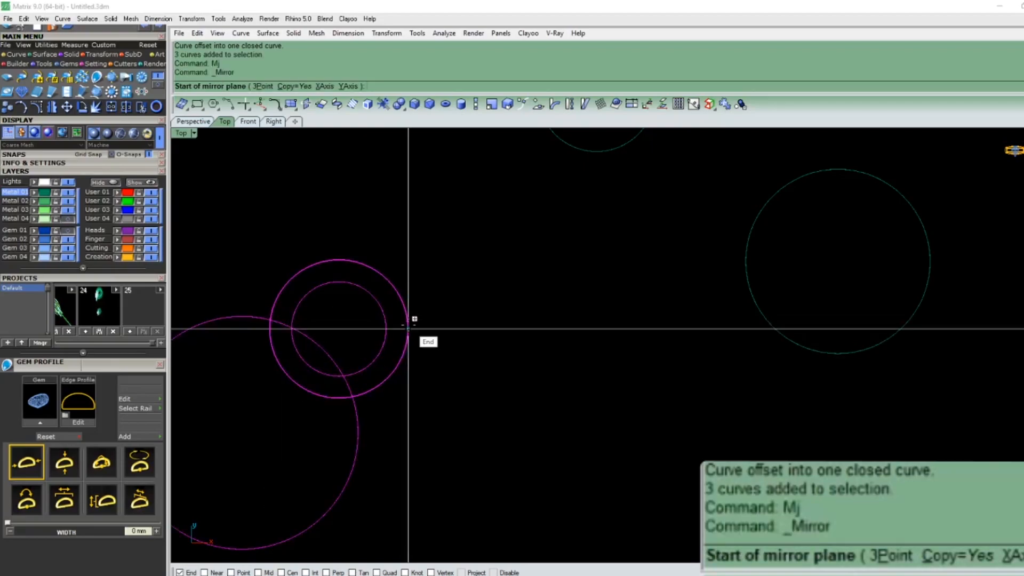
click(408, 327)
key(Escape)
Step: Offset the 0.65 mm circle outward by 0.1 mm and delete the larger 0.15 mm offset circle
click(386, 338)
text(O)
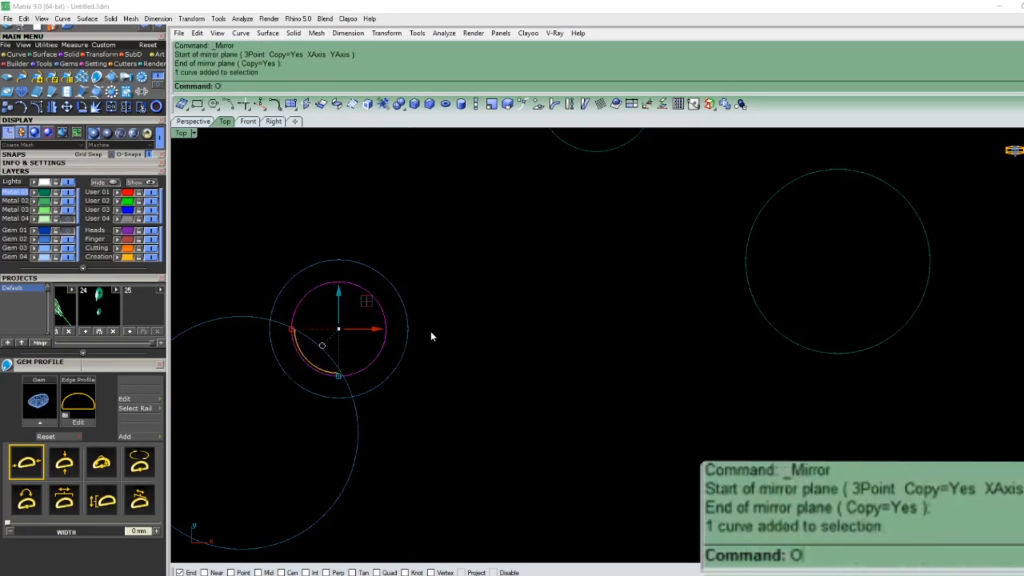
key(Return)
text(1)
key(Return)
click(427, 330)
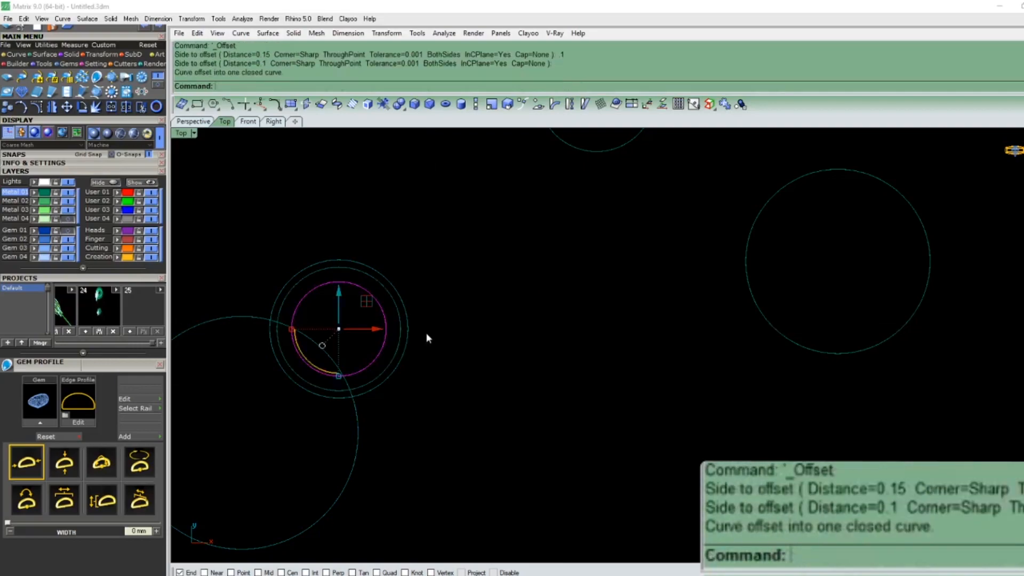
click(407, 341)
text(D)
key(Return)
Step: Mirror the 1.6 mm circle, the 0.65 mm circle and its offset across a vertical line at the offset circle's right edge
drag(437, 358, 316, 419)
text(Mj)
key(Return)
click(406, 337)
click(400, 384)
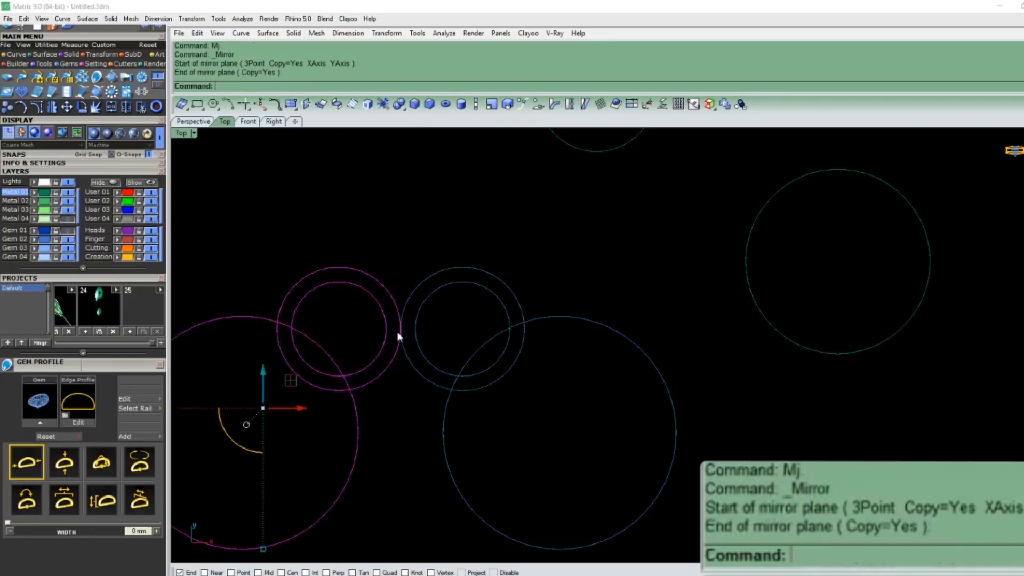
Step: Delete the 0.1 mm offset circles around the two 0.65 mm prong circles
scroll(507, 319, down, 3)
click(447, 327)
click(453, 292)
text(D)
key(Return)
Step: Mirror the two 0.65 mm prong circles downward across the horizontal line through the centres of the 1.6 mm circles
drag(448, 280, 418, 341)
text(D)
key(Return)
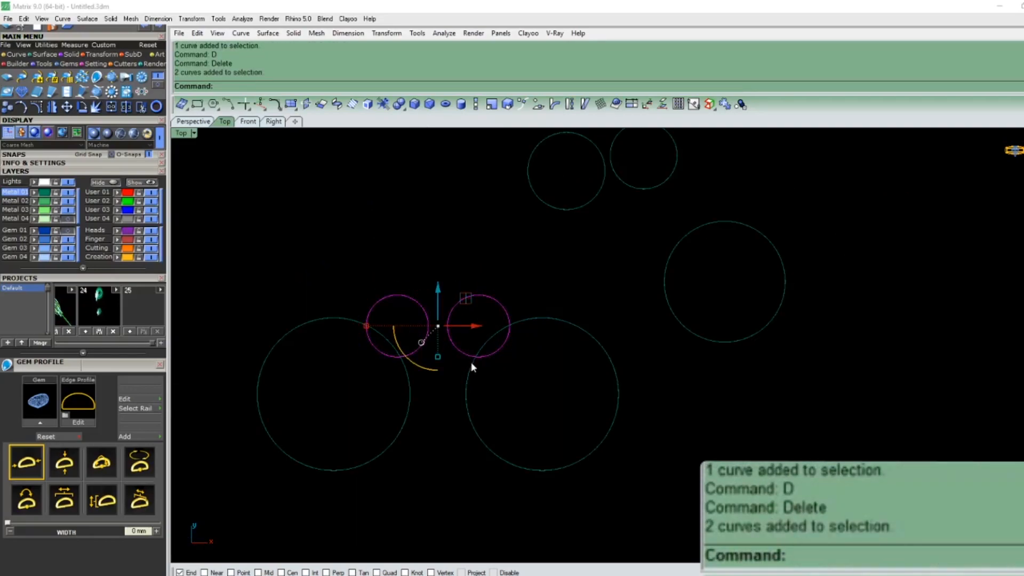
text(Mj)
key(Return)
click(467, 393)
click(549, 391)
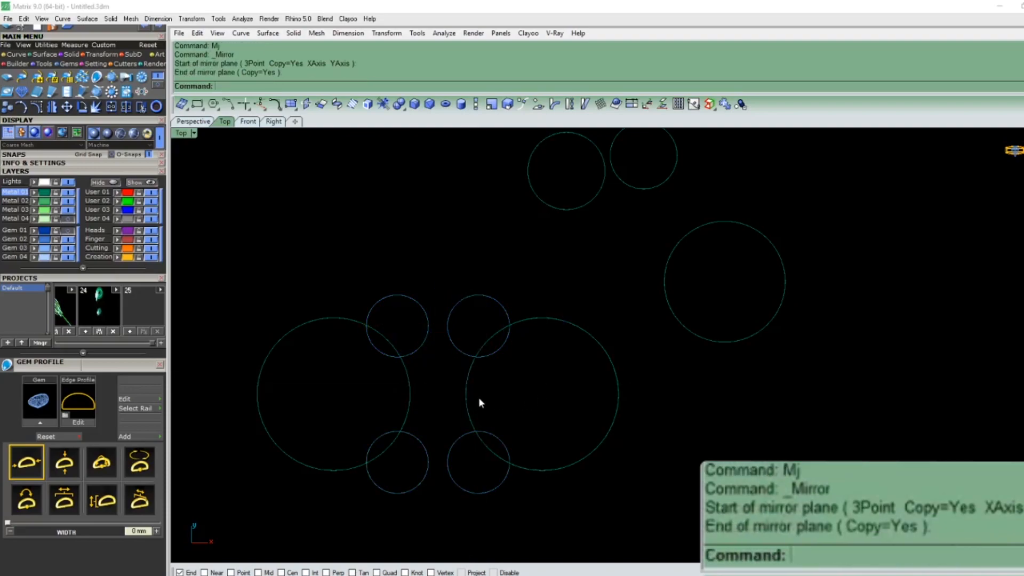
Step: Measure the horizontal gap between the facing edges of the two 1.6 mm circles
text(L)
key(Return)
click(466, 394)
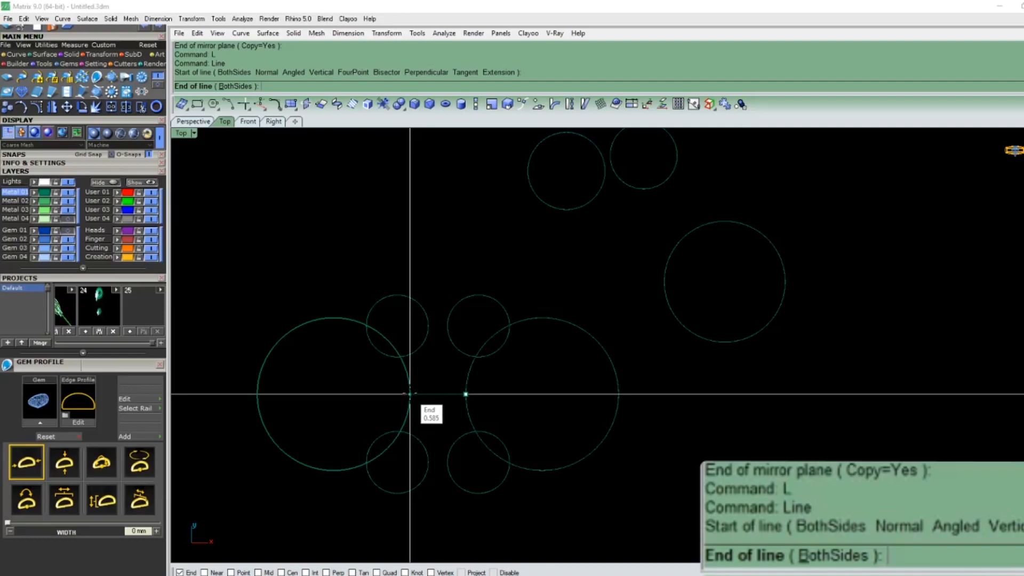
click(410, 394)
drag(477, 494, 477, 495)
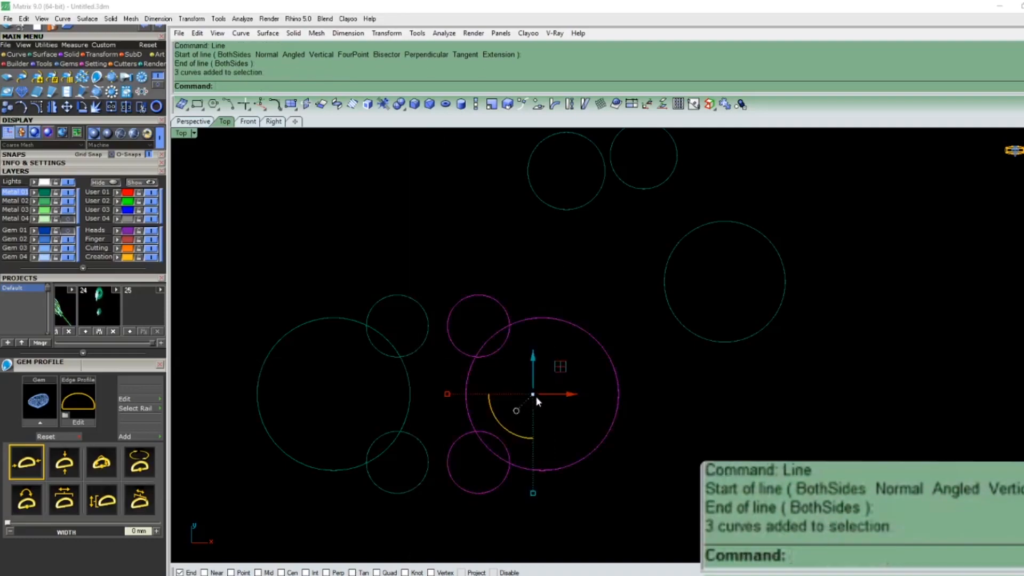
drag(402, 276, 393, 308)
text(RR)
key(Return)
click(355, 354)
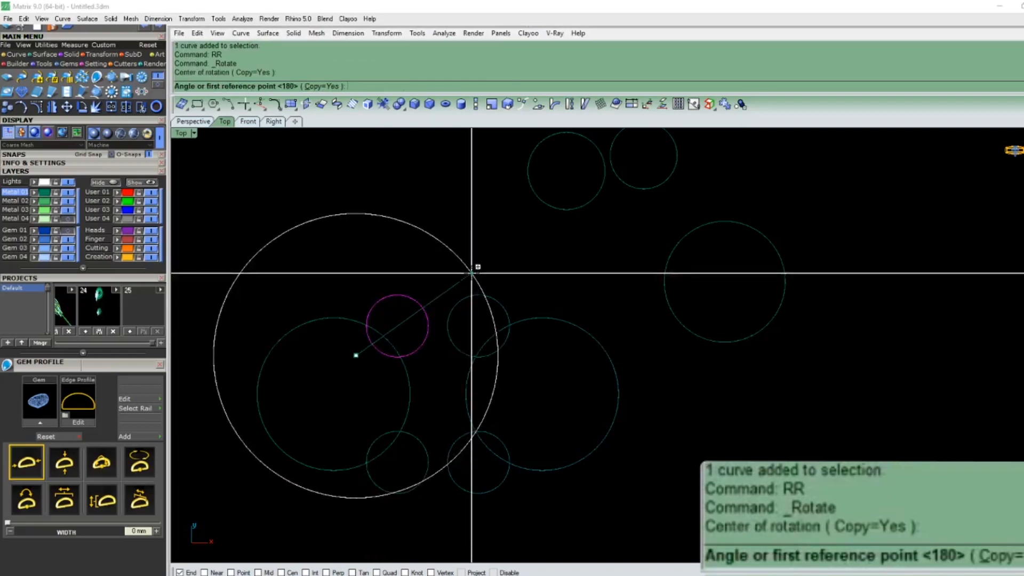
click(471, 272)
key(Escape)
key(Escape)
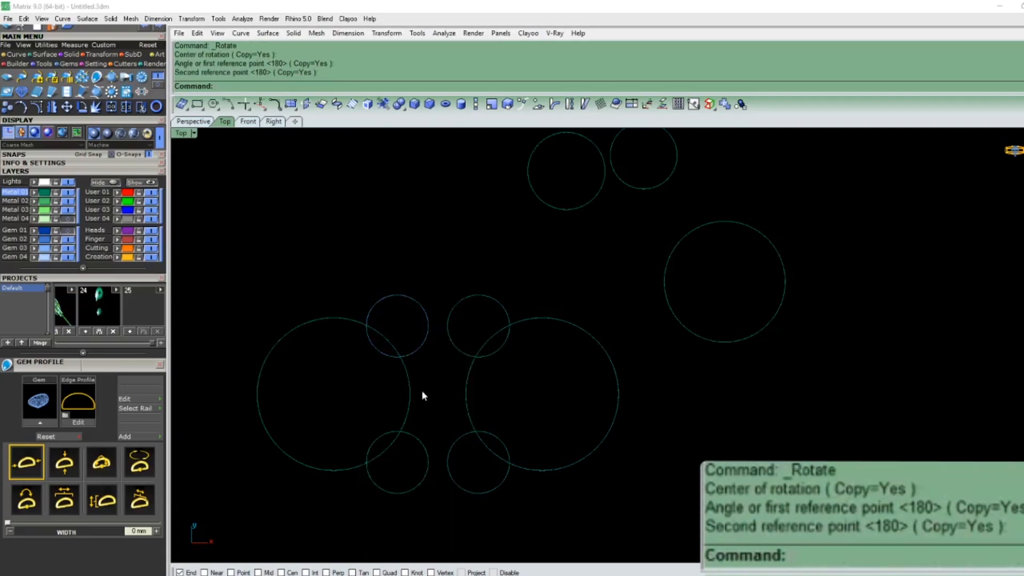
Step: Offset the upper left prong circle outward by 0.15 mm and move the right circle group so its upper prong circle meets the offset
drag(499, 352, 509, 390)
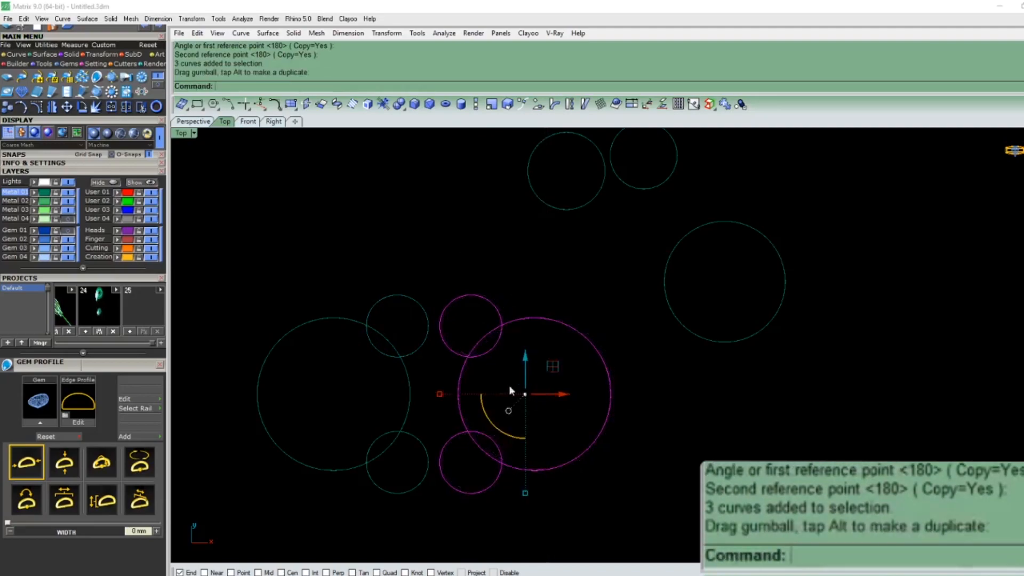
click(425, 339)
scroll(425, 338, up, 3)
text(O)
key(Return)
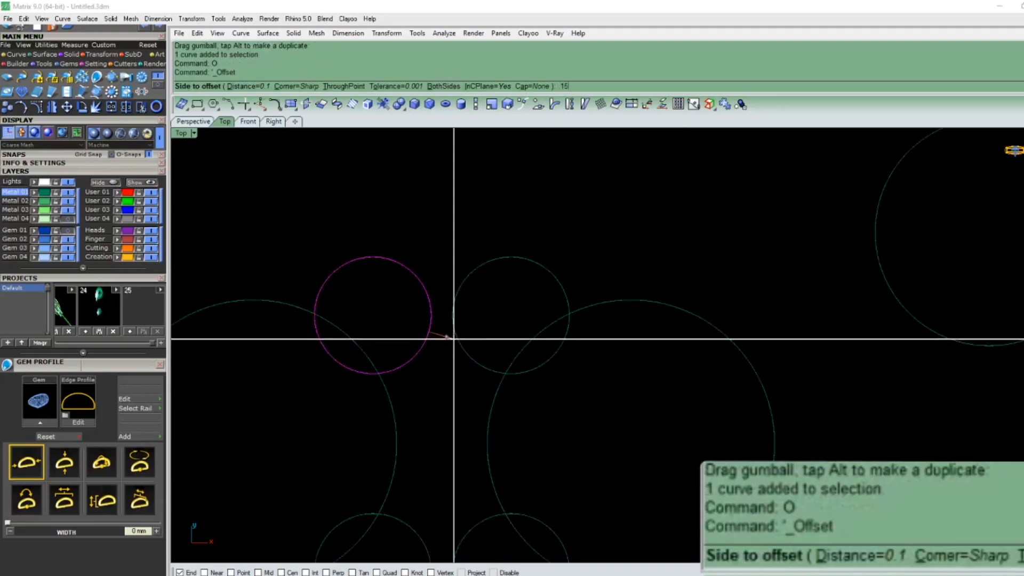
key(Return)
click(454, 339)
drag(637, 335, 538, 525)
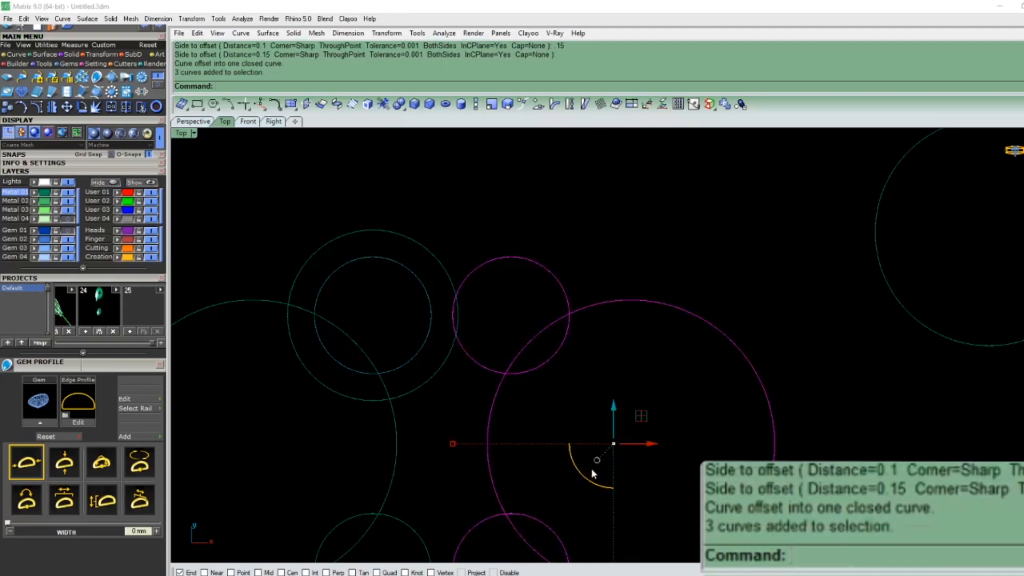
drag(639, 449, 640, 453)
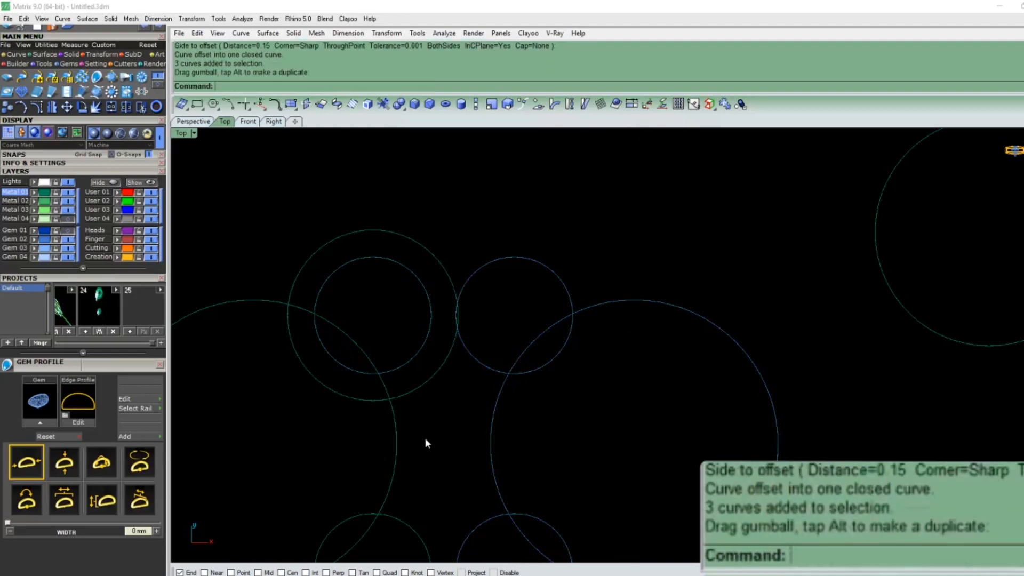
click(395, 442)
text(O)
key(Return)
text(yt)
key(Return)
text(t)
key(Return)
key(Escape)
Step: Measure the gap between the two repositioned 1.6 mm circles
text(L)
key(Return)
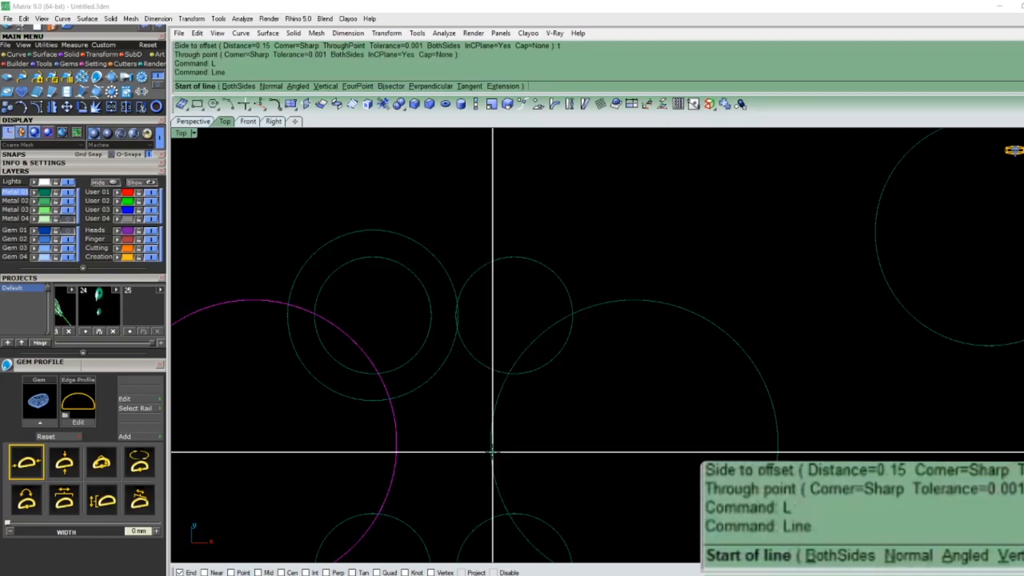
click(491, 443)
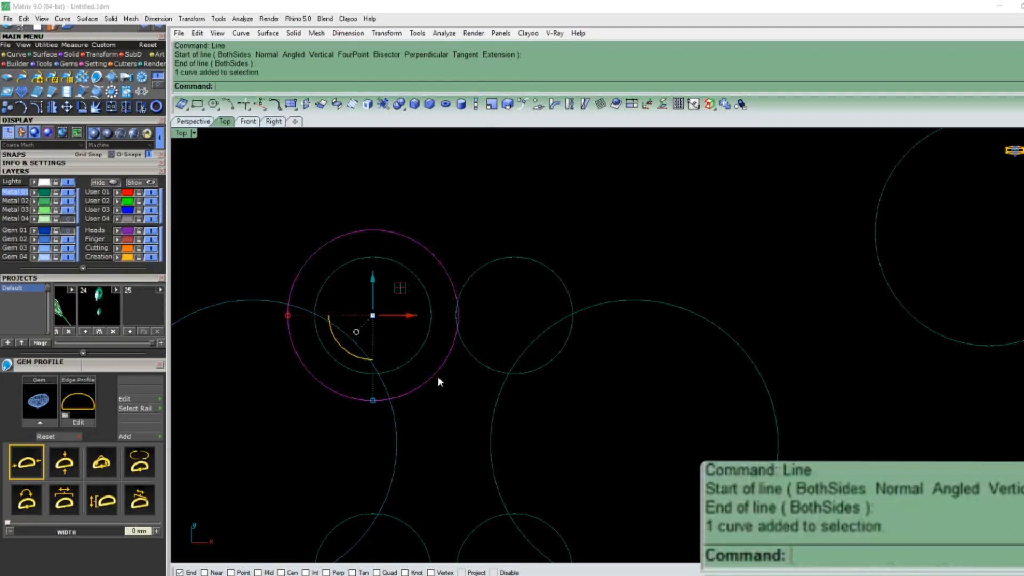
Step: Delete the 0.15 mm offset circle around the upper left prong circle
text(D)
key(Return)
scroll(436, 374, down, 2)
mouse_move(388, 476)
mouse_down()
mouse_move(394, 451)
mouse_move(368, 472)
mouse_up()
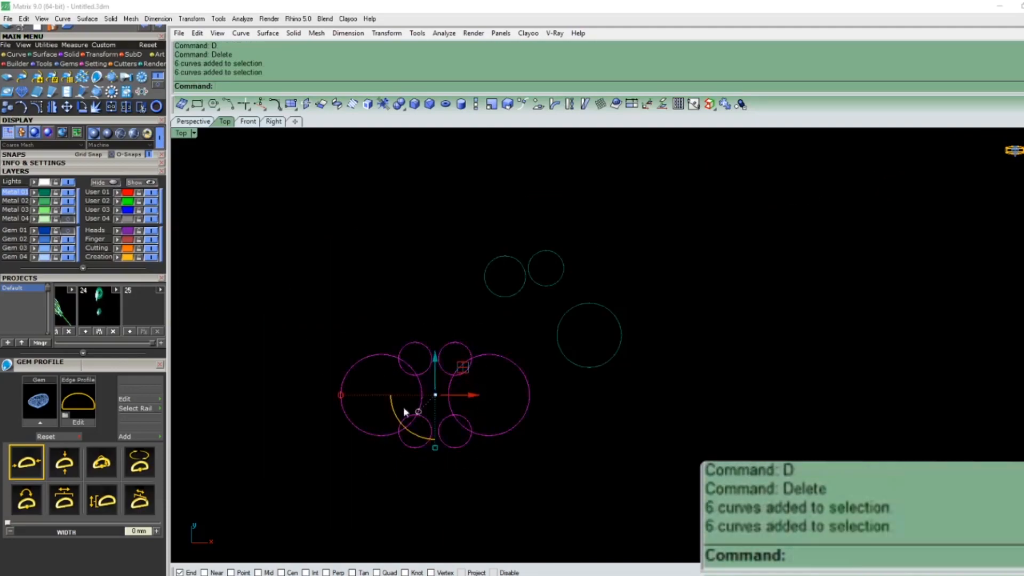
drag(405, 323, 483, 478)
key(Escape)
drag(384, 326, 503, 500)
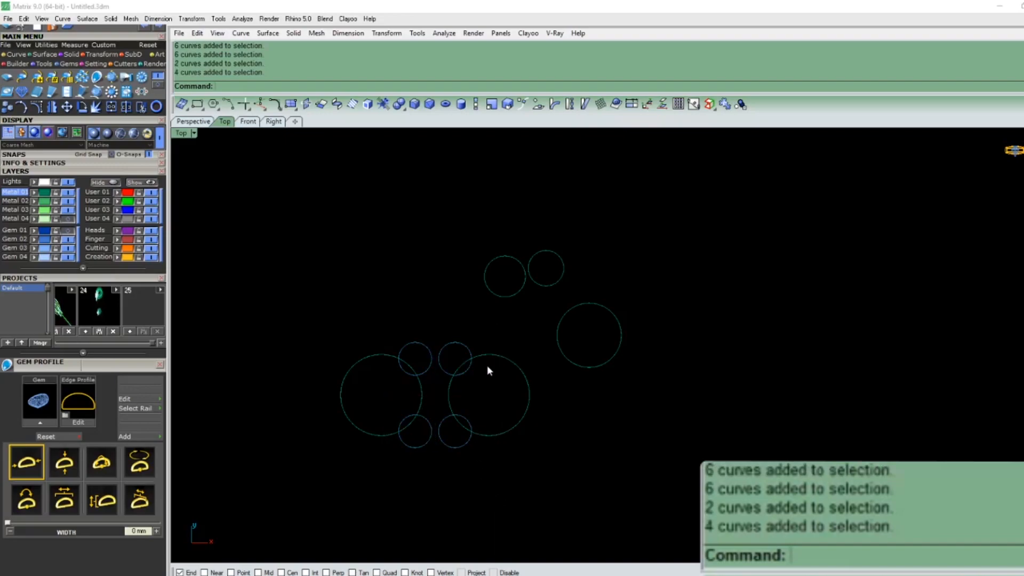
drag(519, 332, 334, 510)
key(Escape)
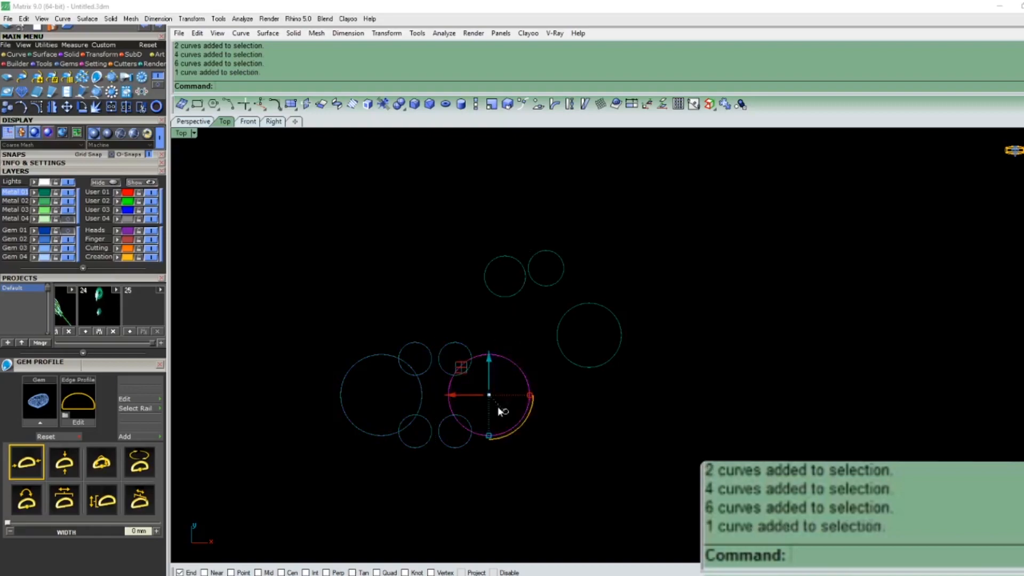
Step: Copy the right 1.6 mm circle below the group and draw a 0.7 mm diameter circle overlapping the copy's upper right edge
drag(484, 376, 488, 528)
right_drag(542, 485, 383, 363)
scroll(386, 378, up, 2)
key(Escape)
text(Oi)
key(Return)
click(390, 393)
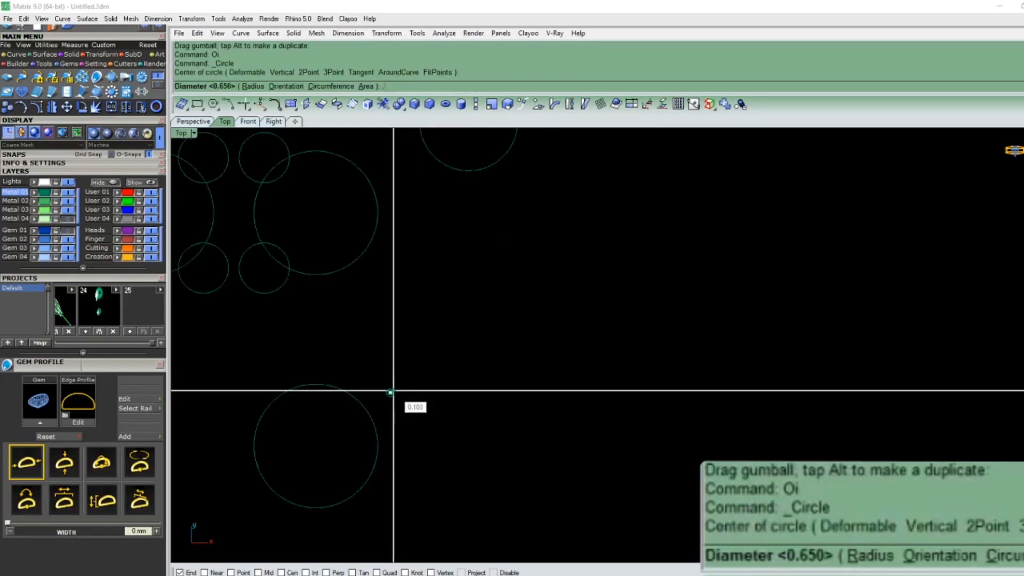
text(7)
key(Return)
click(384, 419)
drag(396, 407, 385, 408)
Step: Mirror the copied 1.6 mm circle to its right using quadrant snapping, and adjust the 0.7 mm circle between the pair
click(372, 465)
text(Mj)
key(Return)
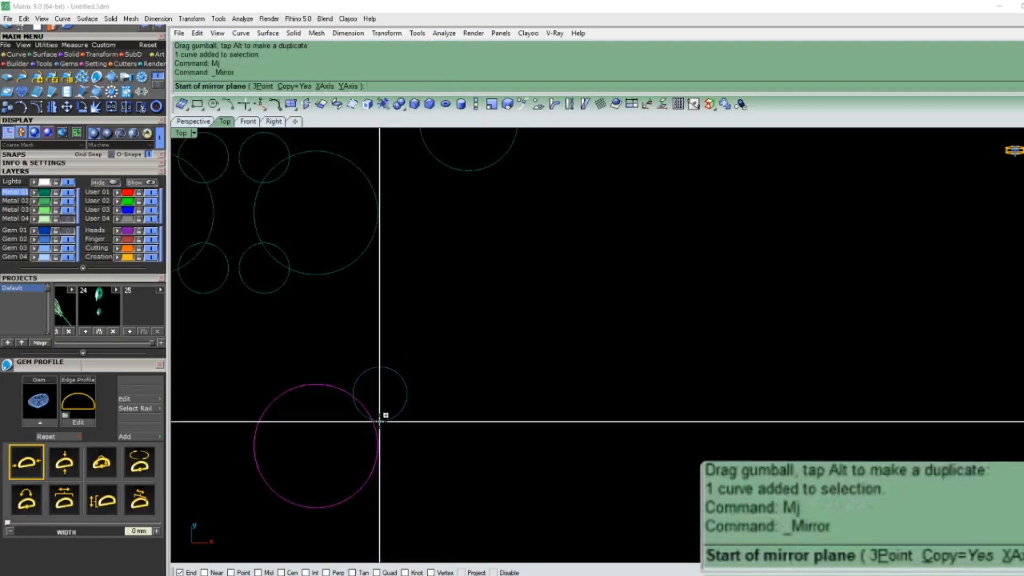
right_click(267, 573)
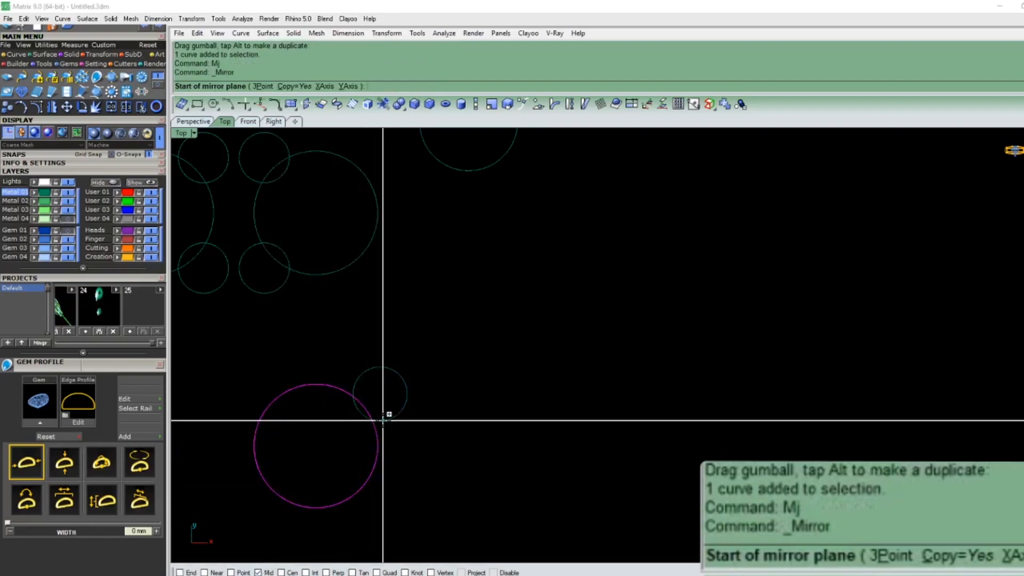
right_click(243, 572)
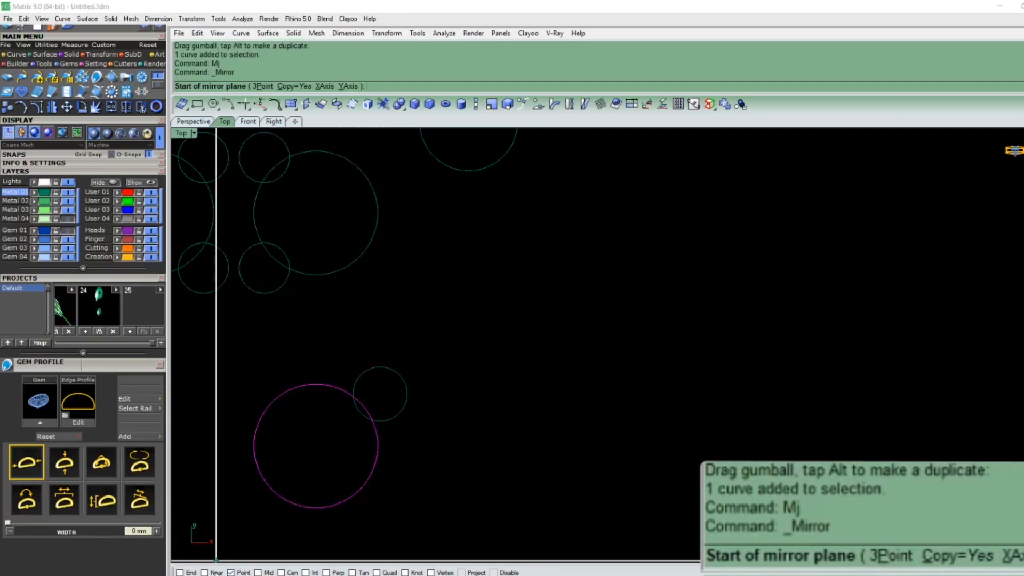
click(384, 572)
click(377, 446)
click(378, 485)
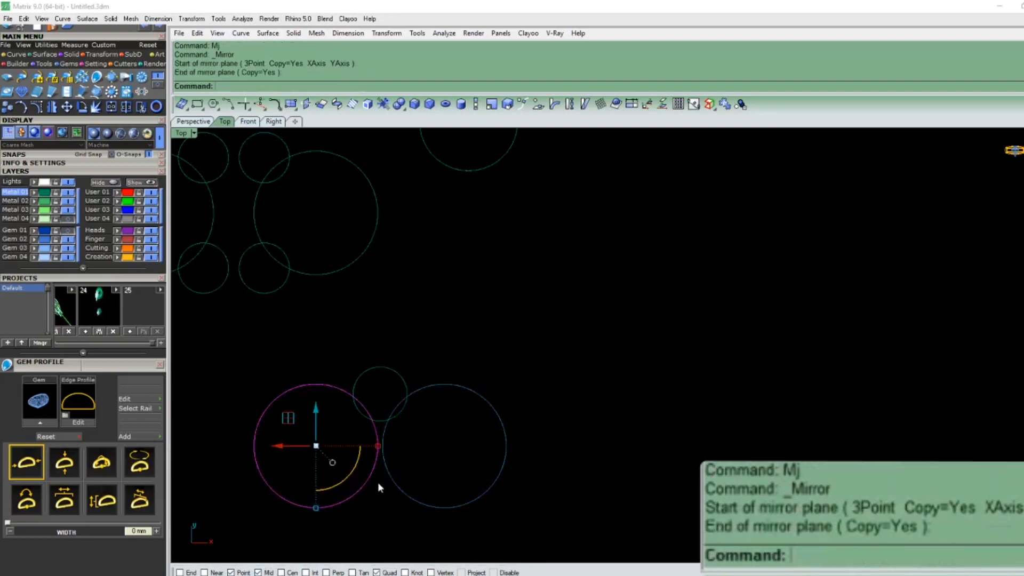
click(402, 379)
drag(380, 360, 381, 356)
click(457, 356)
Step: Delete the two trial 1.6 mm circles and the 0.7 mm circle
scroll(502, 389, down, 8)
drag(523, 374, 301, 468)
text(d)
key(Return)
right_drag(302, 467, 665, 462)
scroll(665, 462, down, 3)
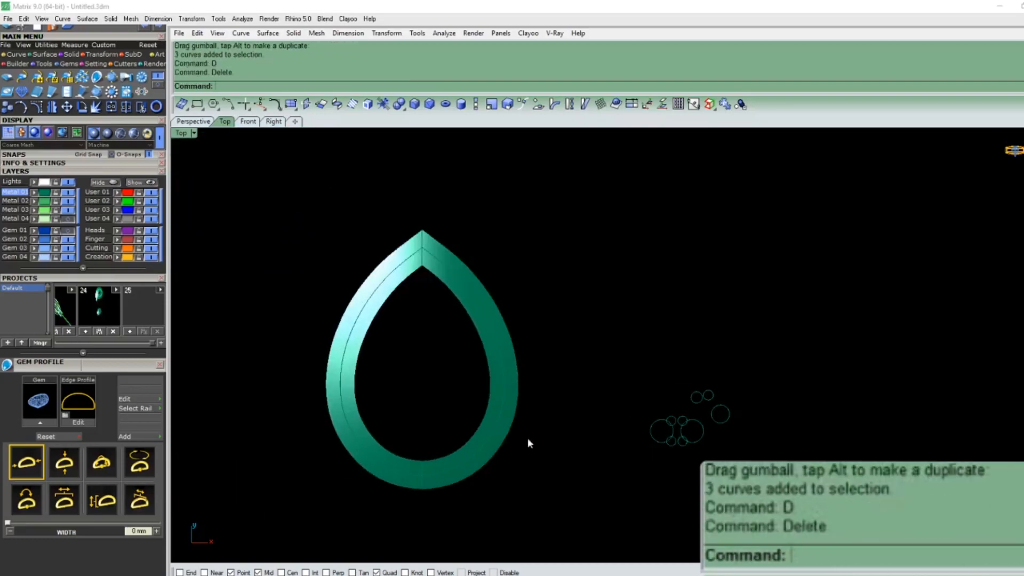
drag(688, 410, 628, 457)
scroll(718, 423, up, 1)
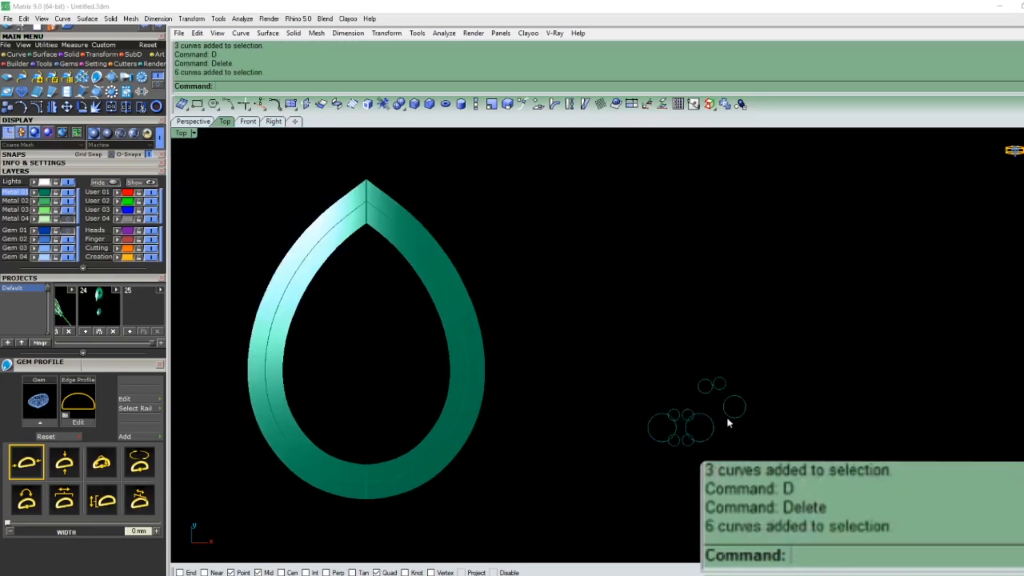
drag(702, 408, 501, 414)
click(494, 418)
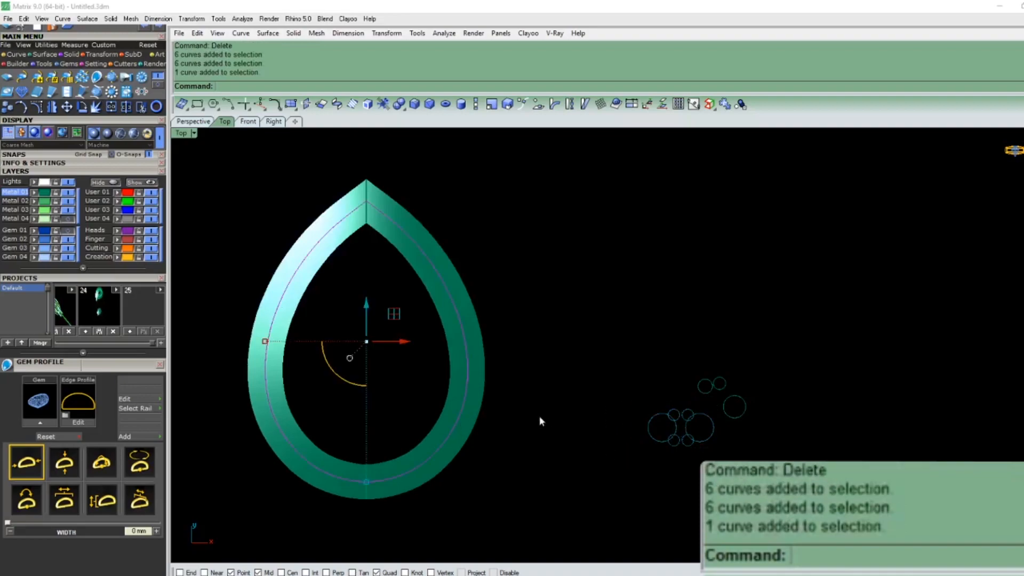
drag(709, 394, 642, 452)
key(Escape)
key(Escape)
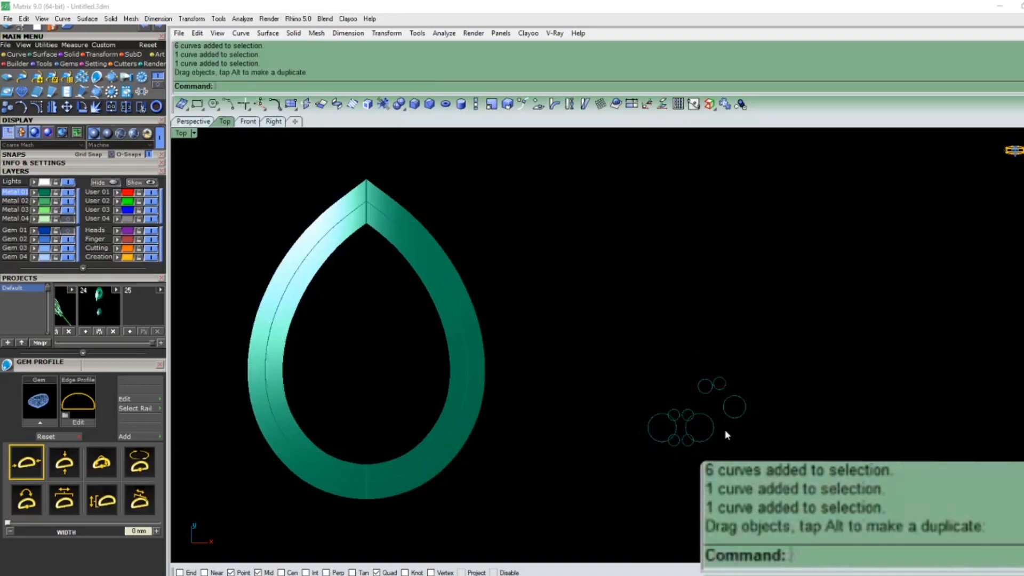
Step: Run Gem on Curve along the halo's centre curve with the culet direction set to Object, using the halo surface
click(443, 450)
click(440, 443)
click(441, 439)
click(444, 440)
text(G)
key(Return)
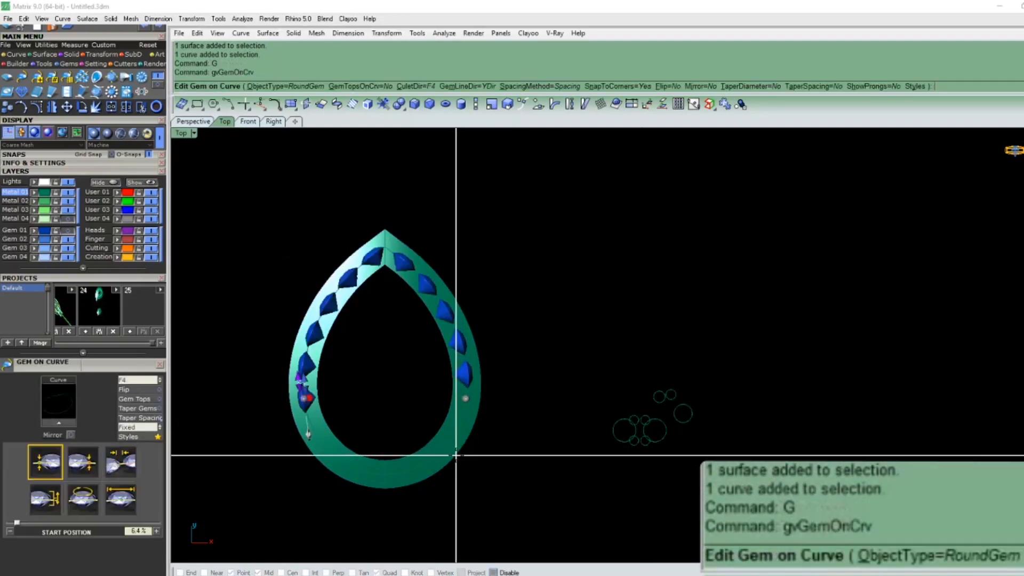
click(140, 380)
click(396, 468)
Step: Adjust the start and end positions of the gem row to cover the halo's lower left side and accept it
drag(468, 393, 337, 435)
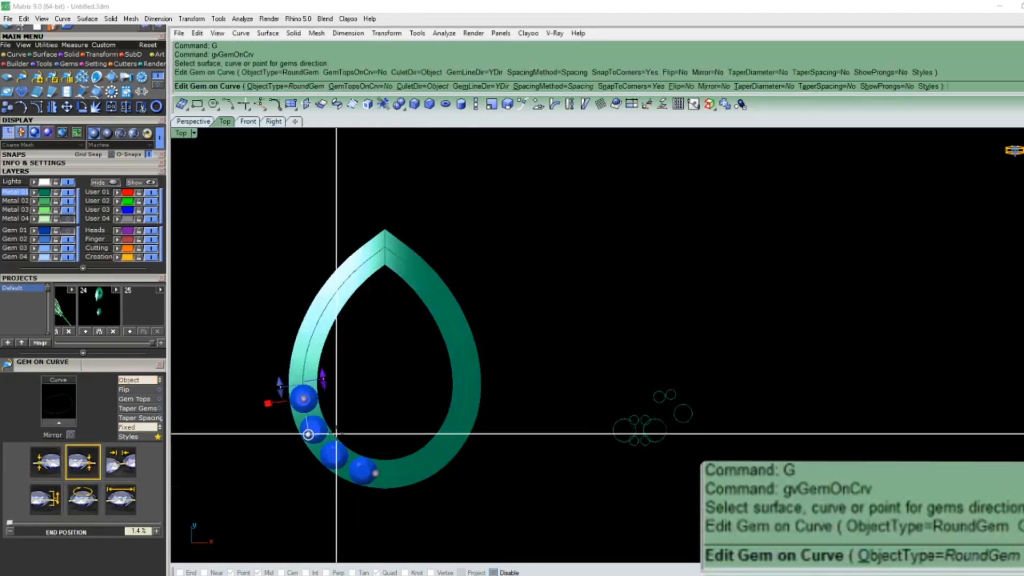
drag(304, 399, 316, 324)
key(Return)
Step: Place a single 1.6 mm gem on the halo surface at the middle of the pointed tip and nudge its position
scroll(372, 275, up, 8)
right_drag(341, 248, 350, 286)
text(H)
key(Return)
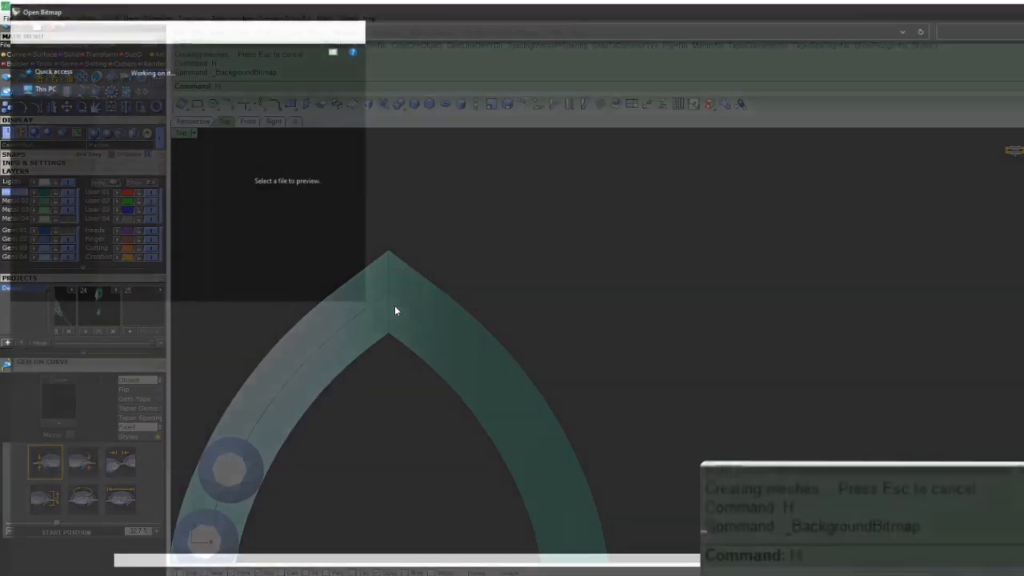
key(Escape)
scroll(389, 304, up, 4)
text(HG)
key(Return)
click(398, 322)
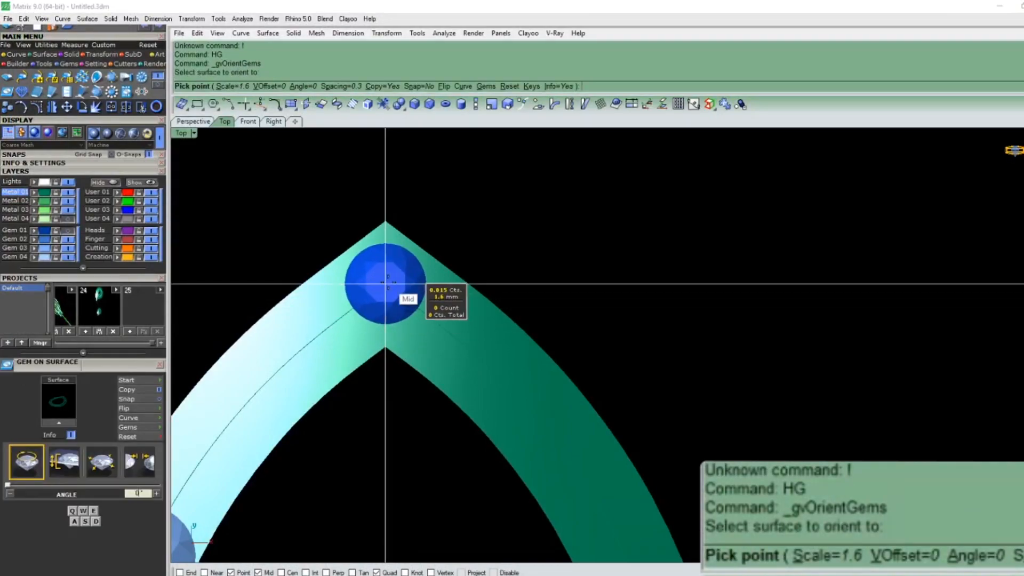
click(385, 284)
click(385, 280)
drag(385, 273, 388, 269)
Step: Reopen the gem row for editing and set its start size to 1.6 mm and spacing to 0.45 mm
scroll(387, 274, down, 8)
click(356, 339)
click(295, 405)
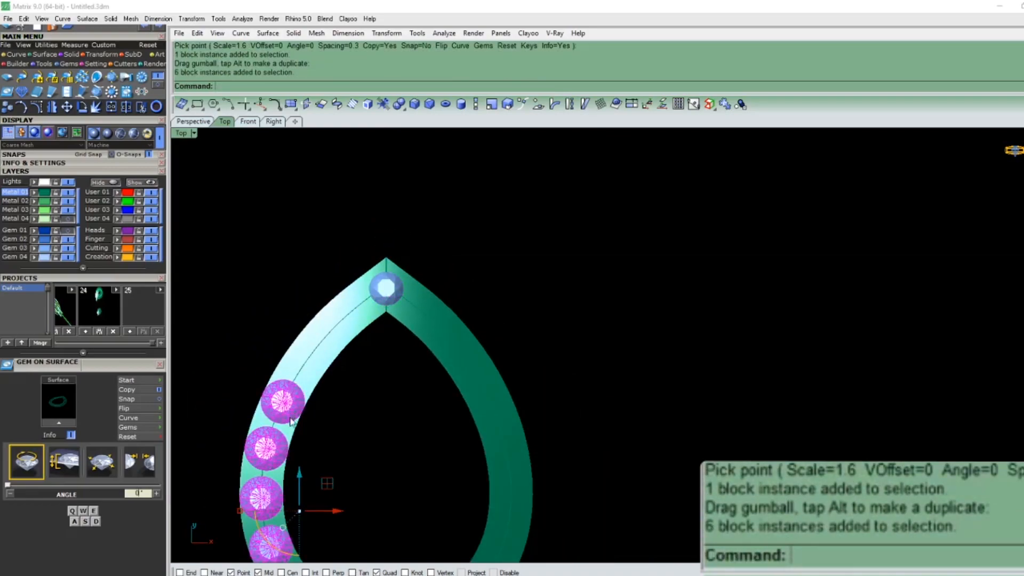
right_drag(284, 423, 290, 369)
click(138, 456)
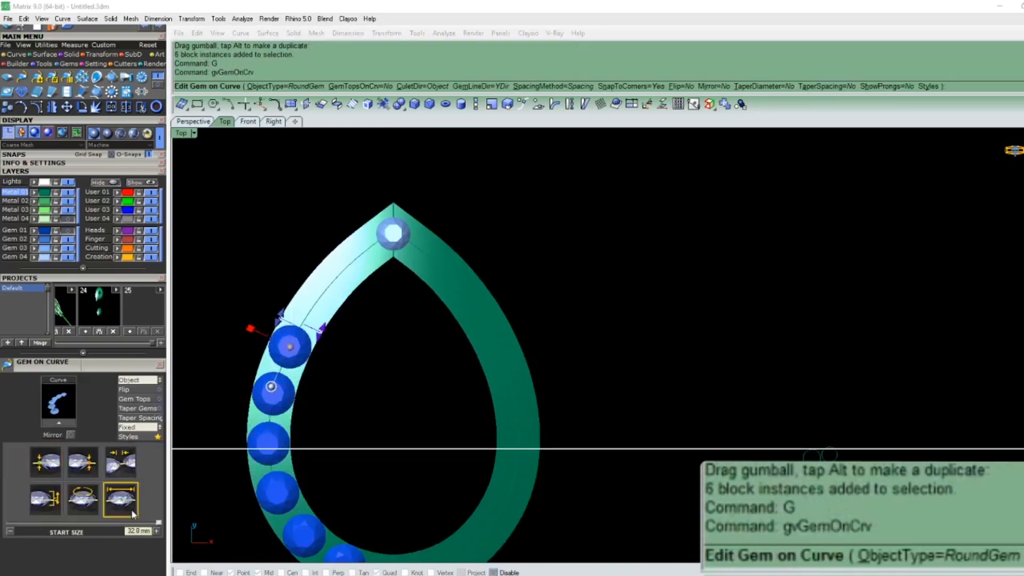
click(121, 461)
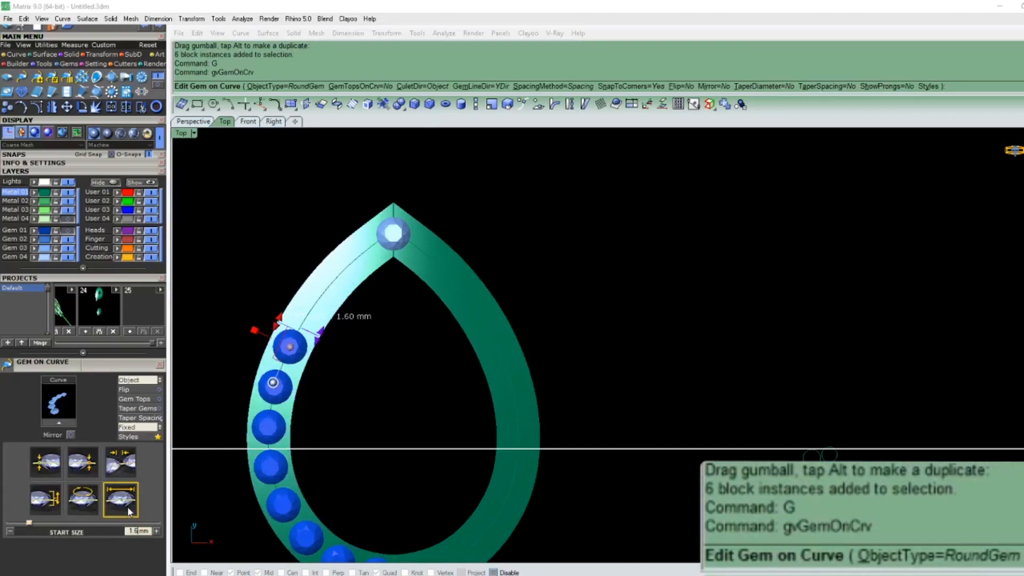
text(.4m)
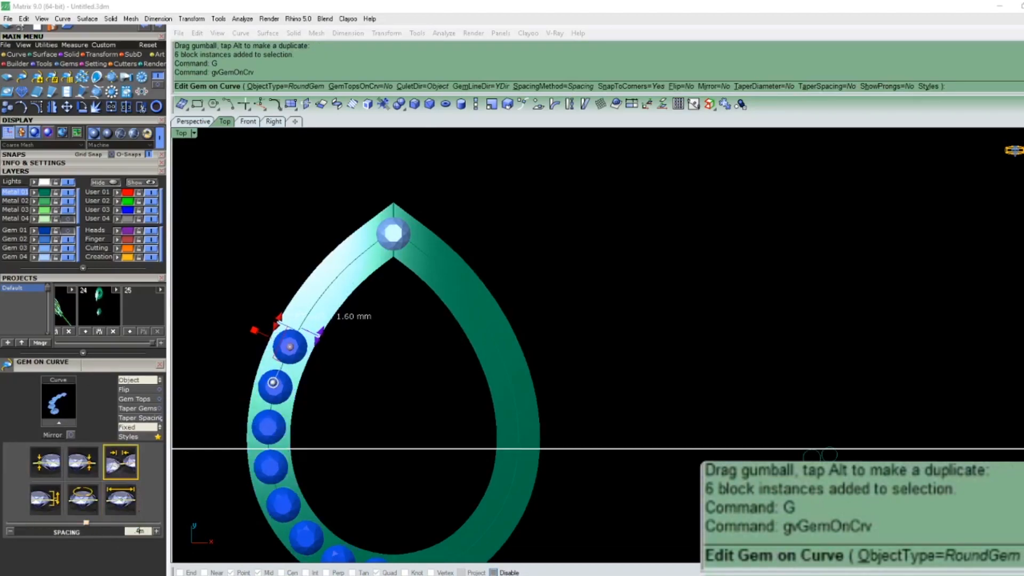
text(5)
key(Return)
Step: With Fixed spacing, extend the gem row from beside the tip gem to the halo's bottom centre, with the end position at 1%
click(146, 429)
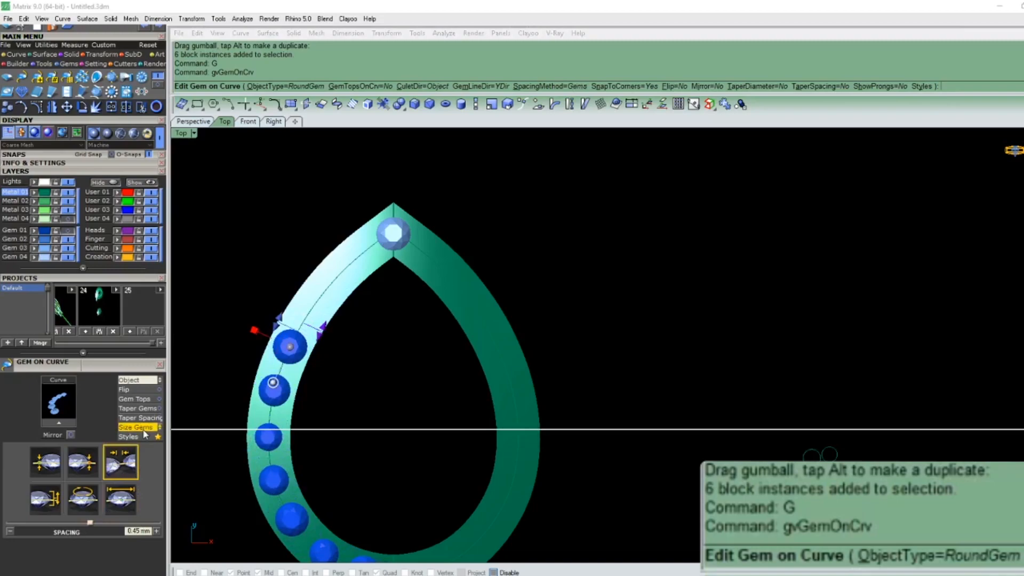
drag(286, 327, 358, 256)
scroll(357, 375, down, 4)
right_drag(349, 453, 331, 368)
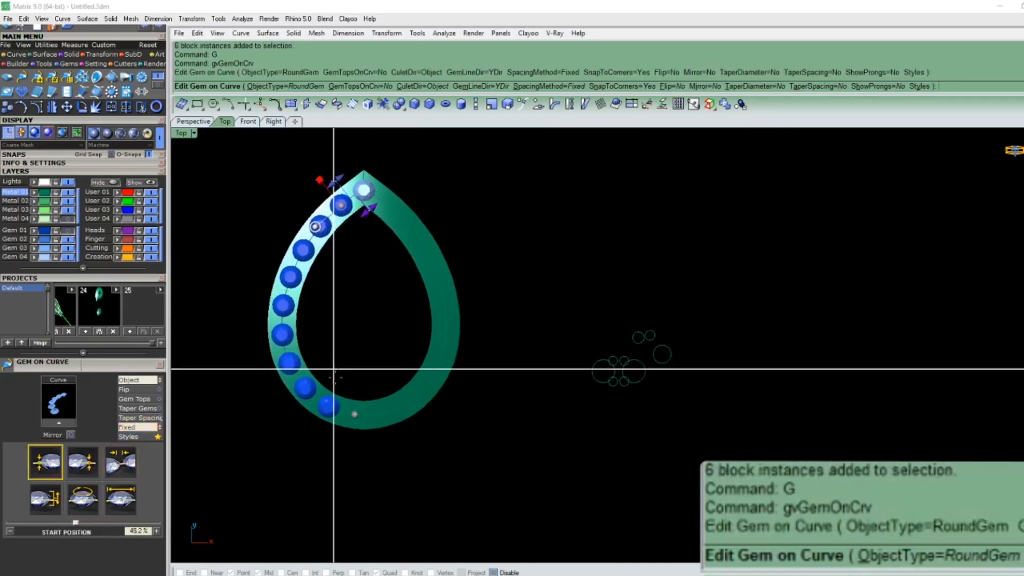
scroll(352, 417, up, 4)
mouse_move(352, 413)
mouse_down()
mouse_move(382, 343)
mouse_move(359, 406)
mouse_up()
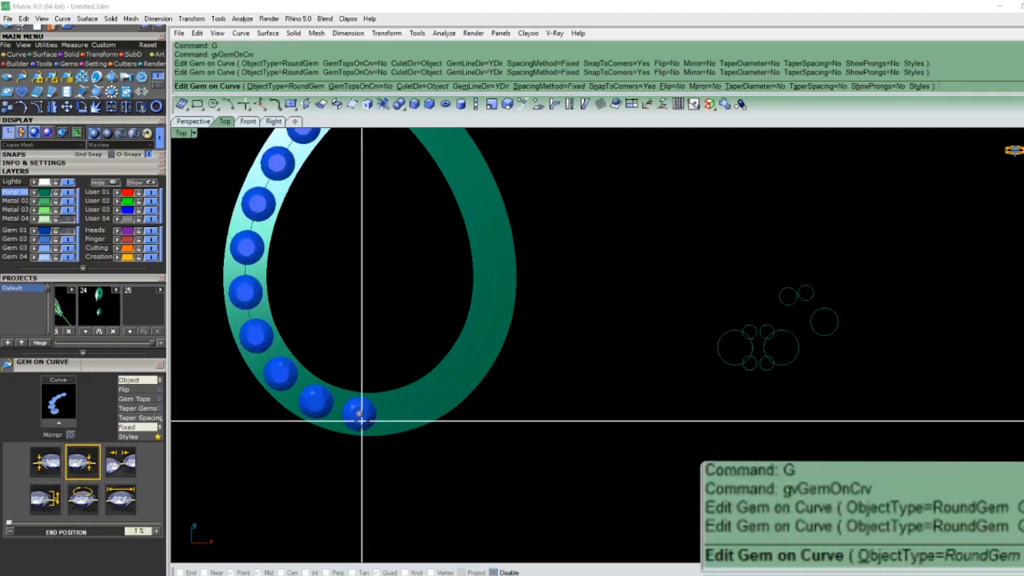
Step: Reopen the gem row and pull its end back from the halo's bottom centre, with the end position at 3.9%
key(Return)
scroll(367, 425, down, 2)
click(367, 425)
text(G)
key(Return)
scroll(368, 422, up, 4)
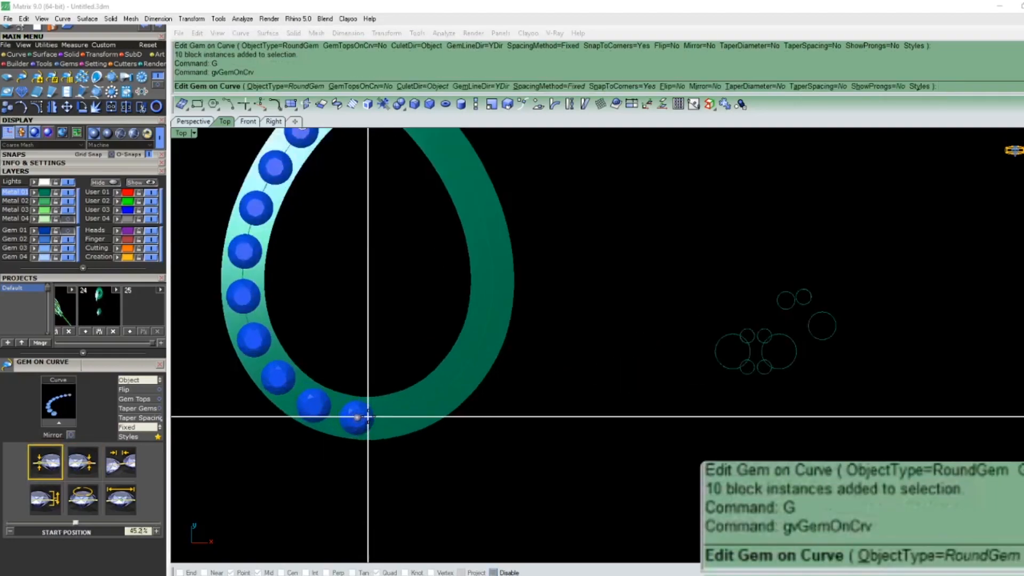
click(373, 423)
text(G)
key(Return)
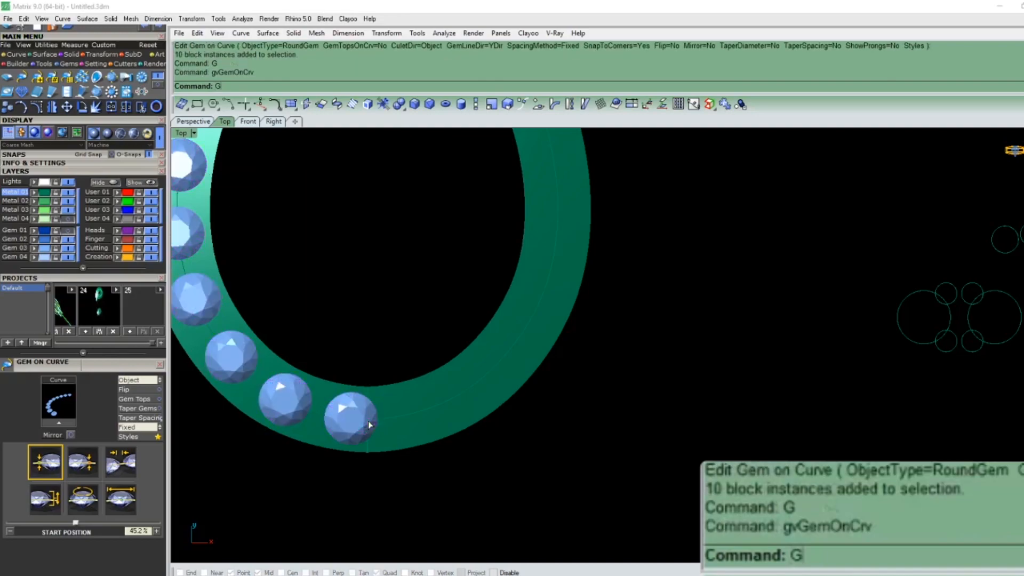
drag(353, 420, 313, 406)
key(Return)
Step: Close the small gap in the halo's centre curve at the bottom with a blend curve between its two ends
click(362, 425)
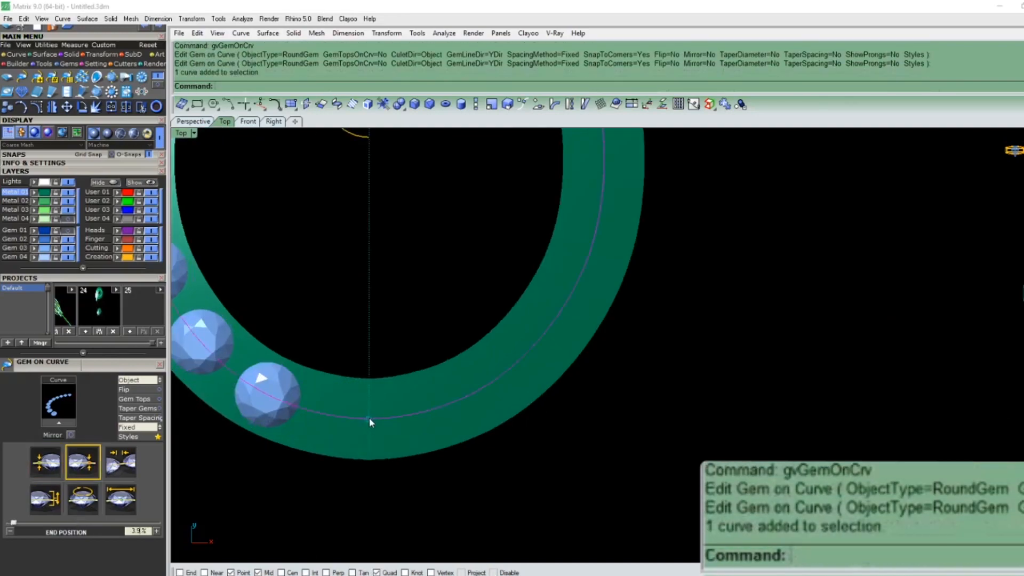
scroll(369, 419, up, 5)
click(356, 429)
text(B)
key(Return)
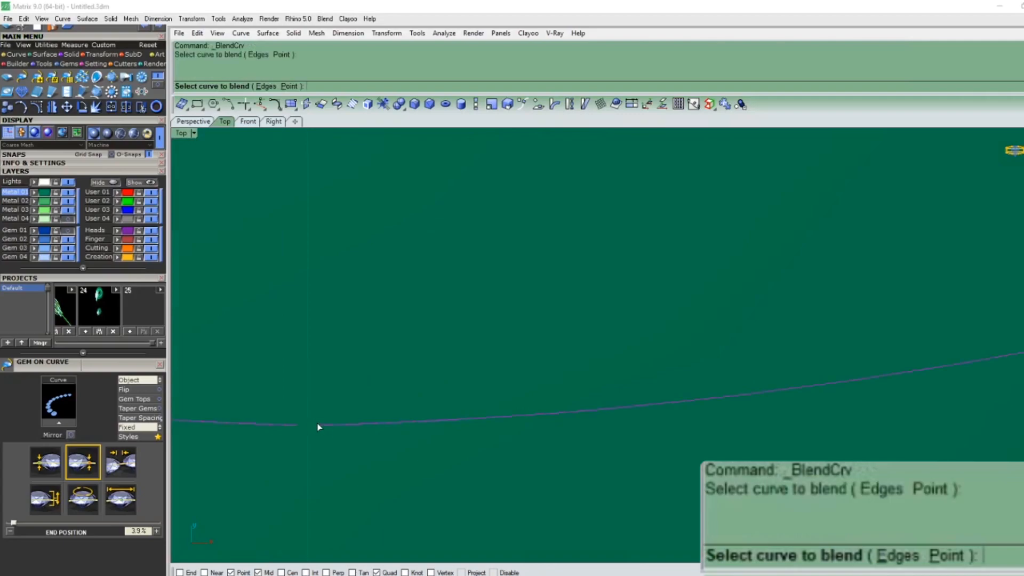
key(Return)
scroll(360, 342, down, 6)
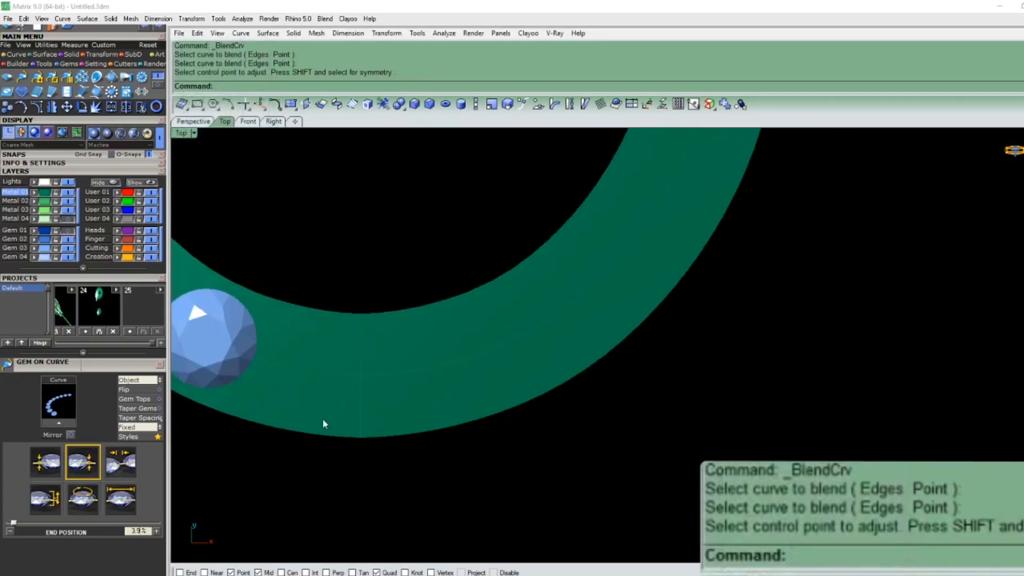
Step: Select the centre curve pieces and the blend at the halo's bottom and join them into a closed curve
drag(277, 474, 437, 321)
click(348, 375)
scroll(348, 374, down, 3)
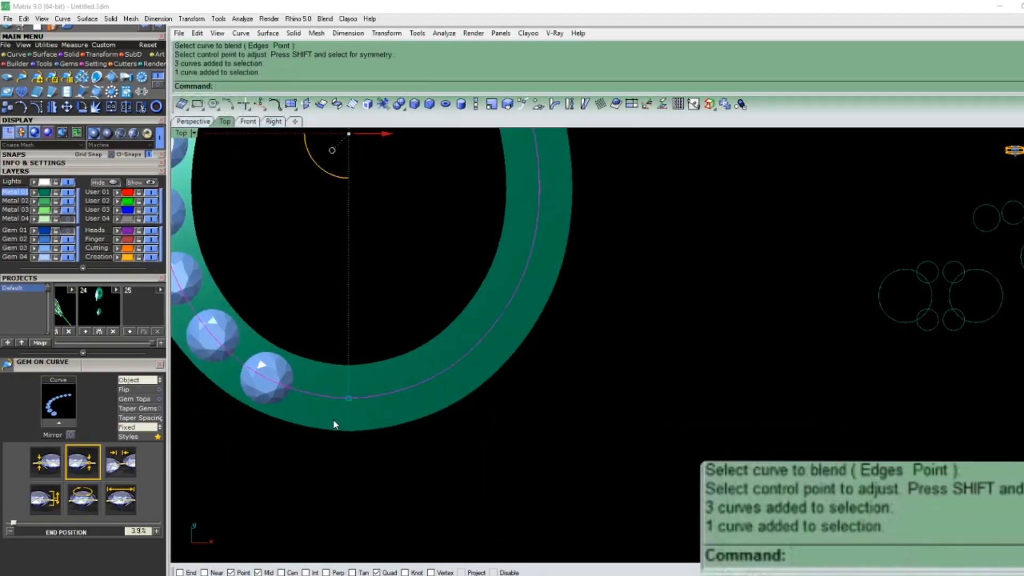
click(376, 392)
drag(307, 402, 309, 402)
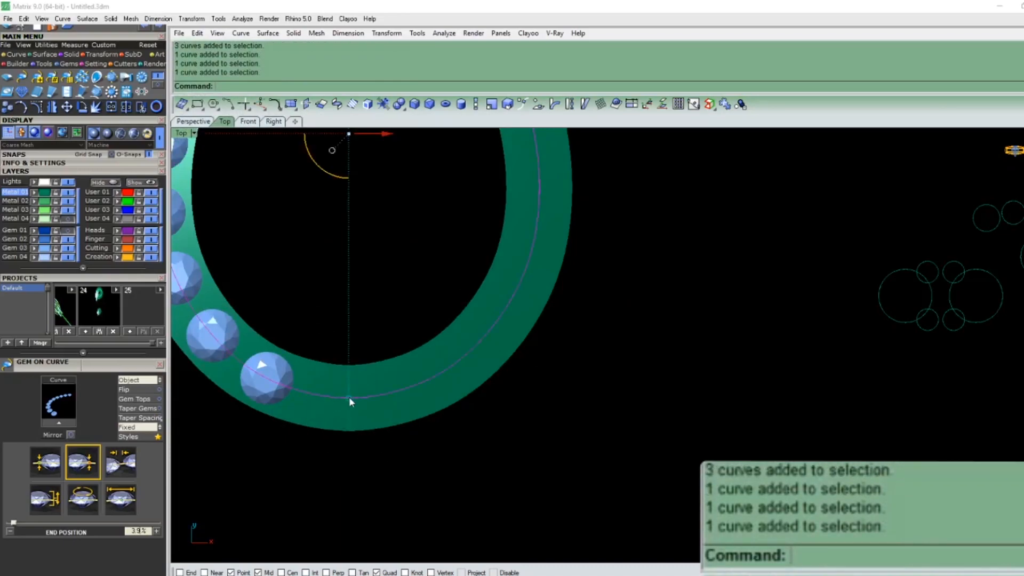
scroll(348, 396, up, 5)
scroll(386, 381, down, 3)
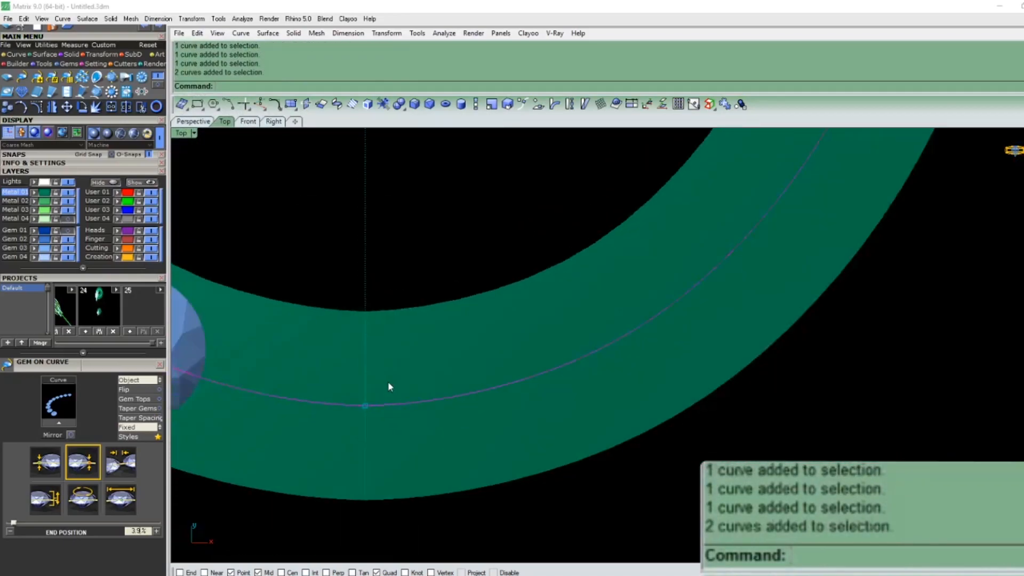
text(j)
key(Return)
click(387, 398)
Step: Reopen the existing gem row and try to extend its end across the halo's bottom centre, with the end position at 98.2%
scroll(392, 398, down, 2)
scroll(395, 402, down, 2)
click(293, 366)
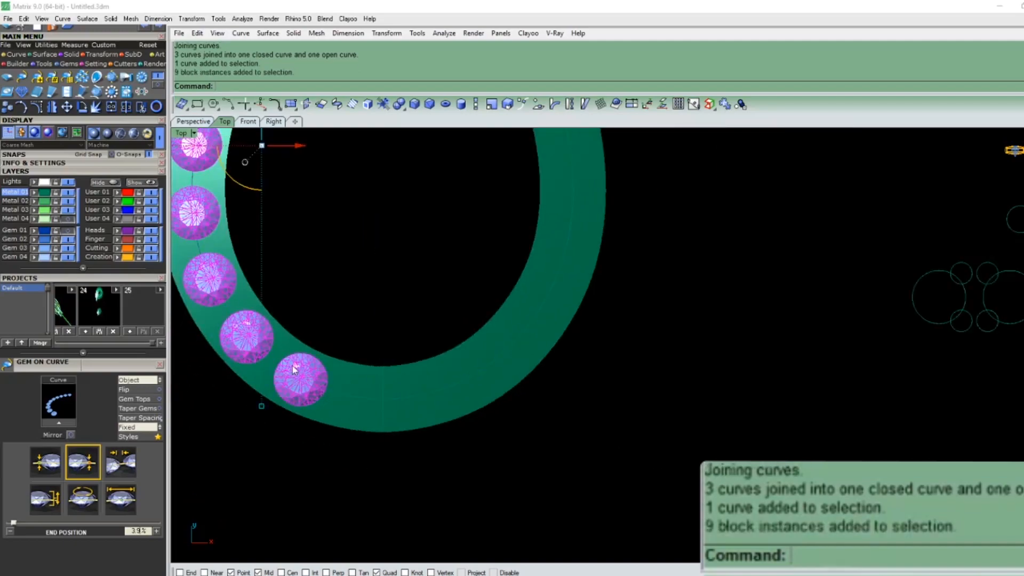
text(g)
key(Return)
drag(331, 394, 409, 398)
key(Escape)
Step: Delete the gem row on the halo's left side
click(448, 385)
click(320, 396)
text(d)
key(Return)
Step: Start a new gem row on the joined centre curve, oriented to the halo surface, running from the bottom centre up to beside the tip gem
click(340, 395)
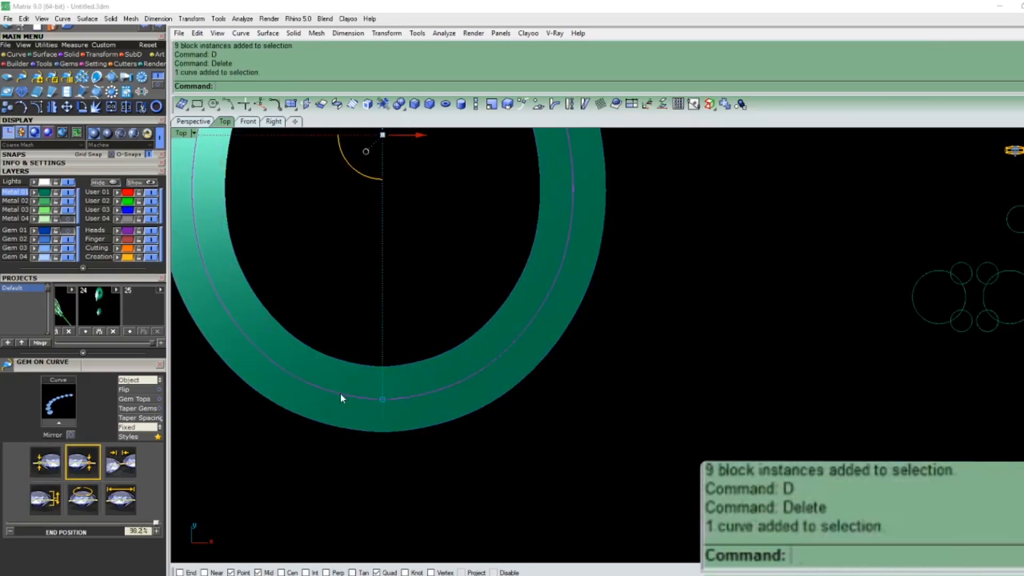
scroll(374, 427, down, 2)
text(g)
key(Return)
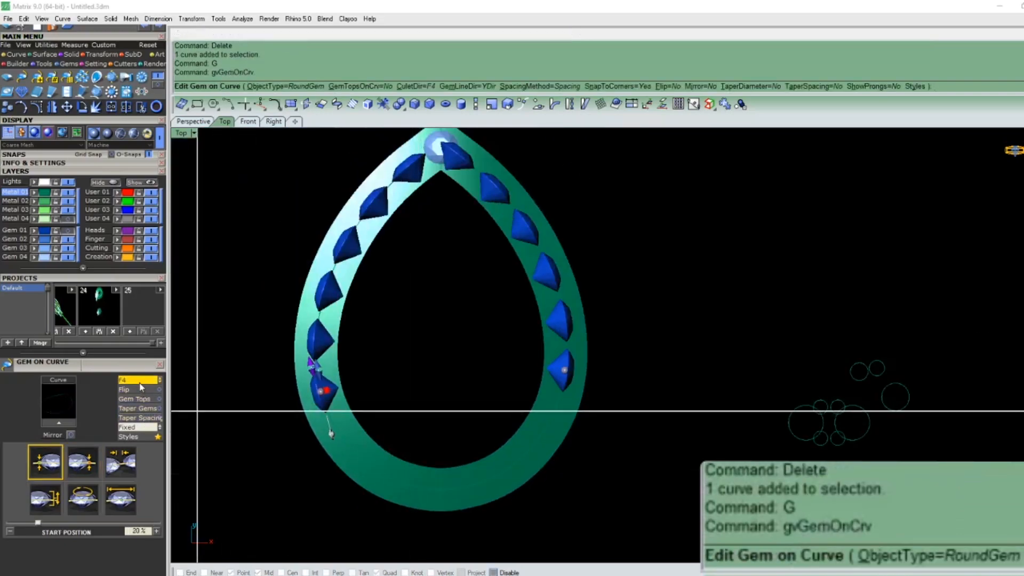
click(140, 382)
click(346, 430)
drag(327, 427, 455, 486)
drag(557, 359, 415, 163)
Step: Set the gem row's start size to 1.6 mm and spacing to 0.45 mm, and switch its spacing method
click(121, 500)
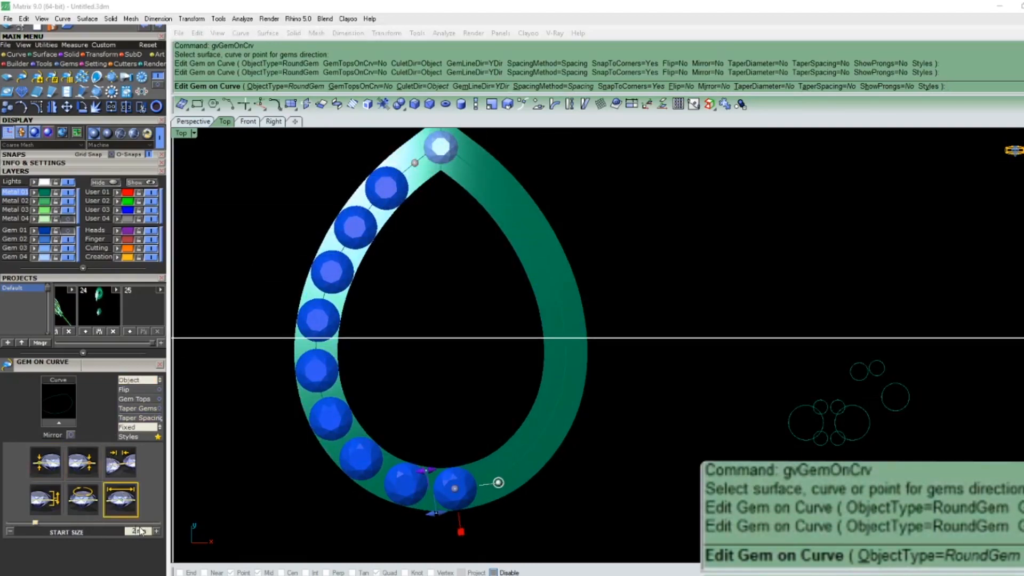
text(1.6)
key(Return)
click(127, 475)
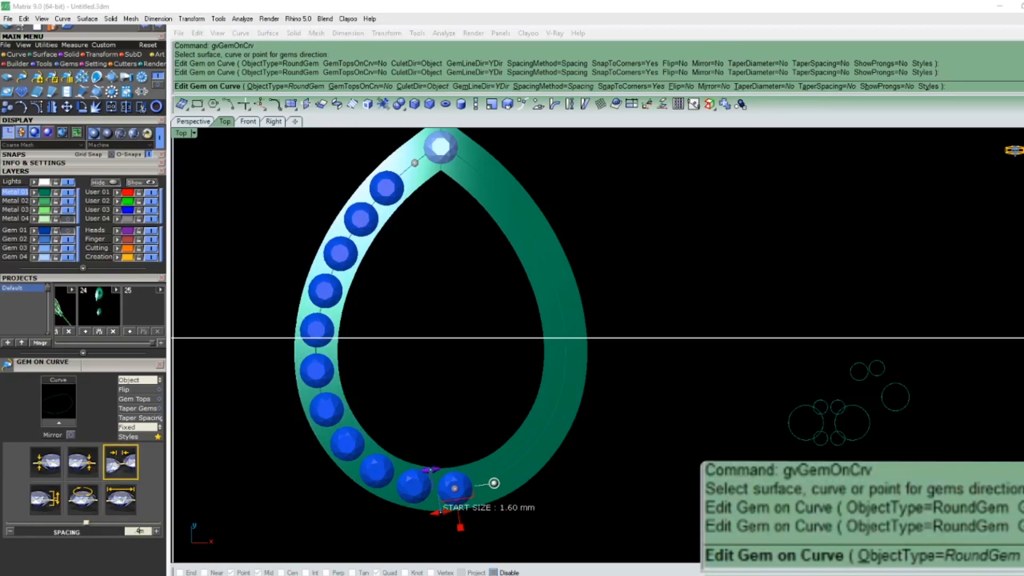
text(0.45)
key(Return)
click(137, 428)
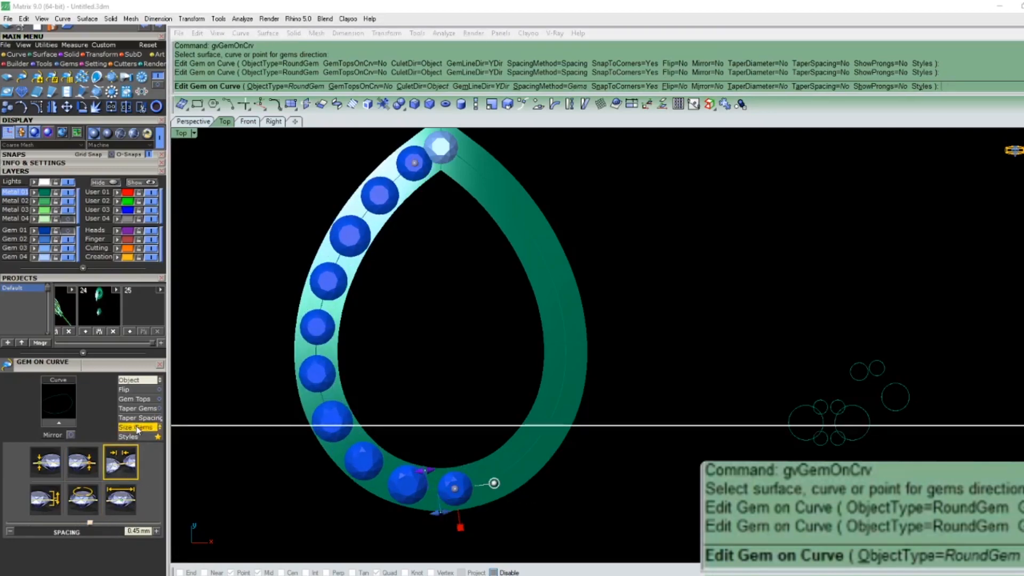
Step: With Fixed spacing, snap the row's start to the curve midpoint at the halo's bottom centre, at 1.1%, and accept the row
click(455, 488)
click(494, 483)
click(240, 572)
click(455, 488)
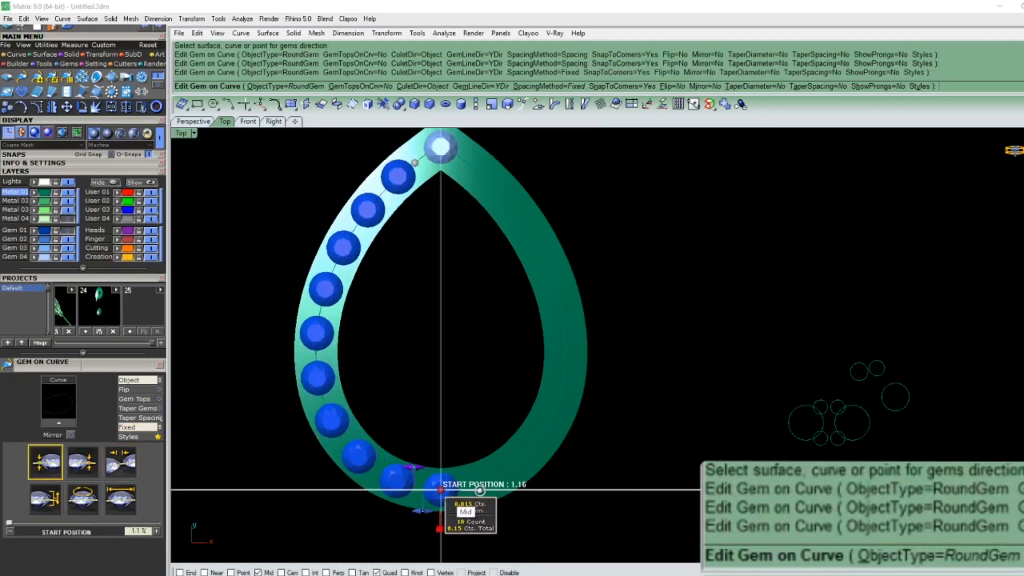
click(480, 489)
scroll(419, 205, up, 5)
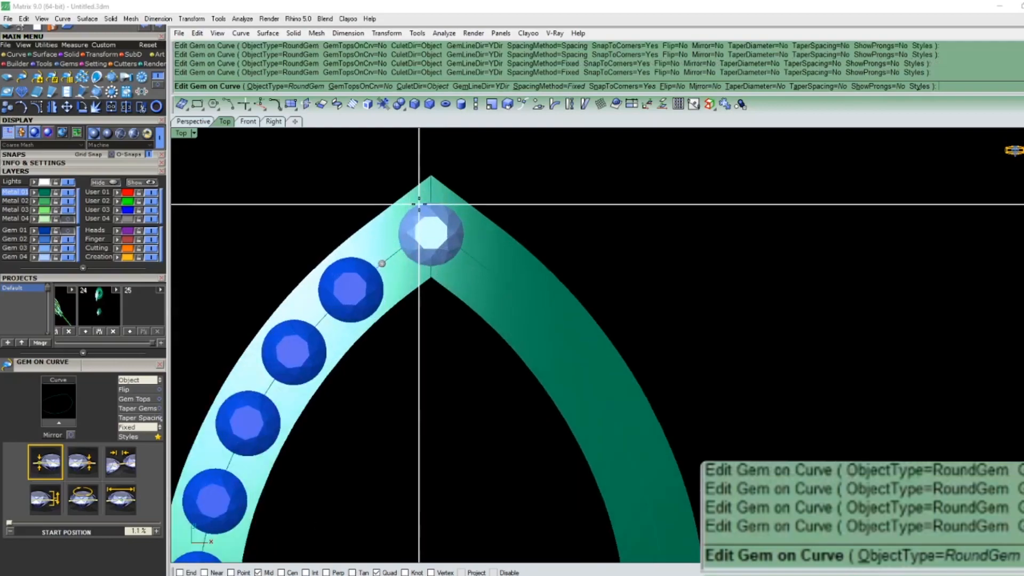
scroll(419, 204, up, 3)
key(Return)
Step: Create a gem profile curve around the tip gem and lock the halo surface
click(425, 220)
scroll(424, 220, up, 3)
text(F)
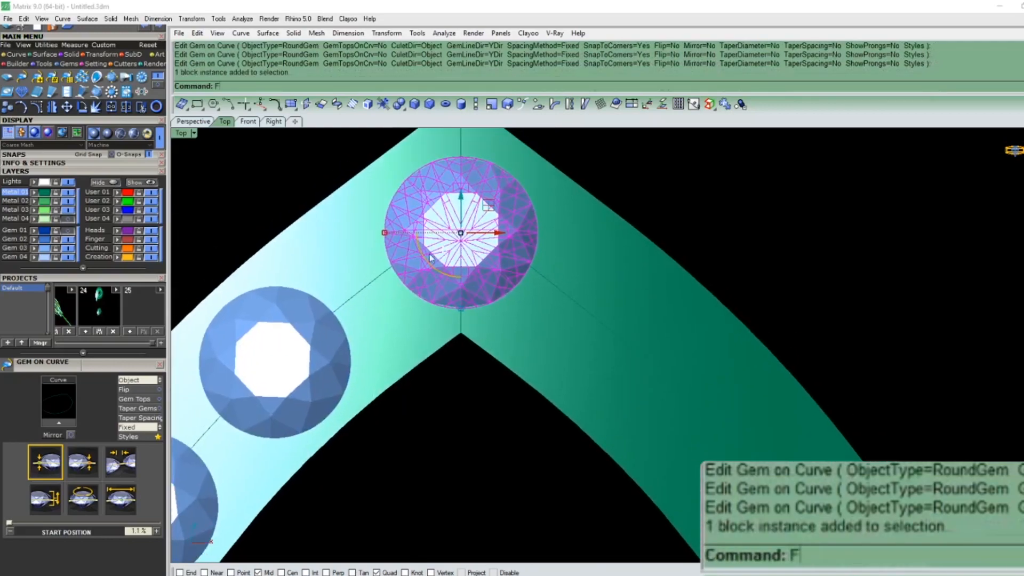
text(d)
key(Return)
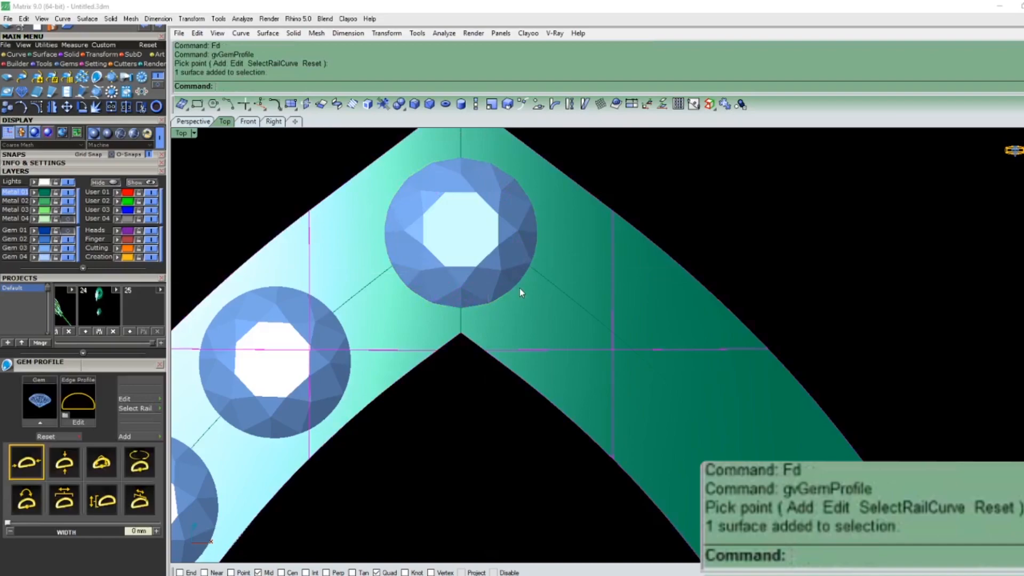
text(U)
key(Return)
Step: Offset the tip gem's outline curve outward by 0.45 mm
click(519, 288)
text(O)
key(Return)
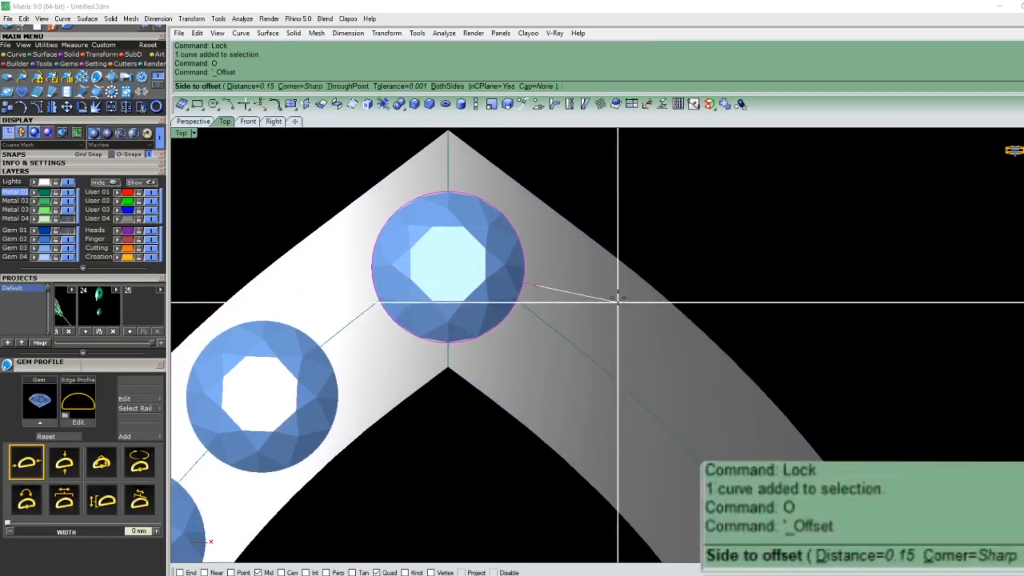
text(.4)
key(Return)
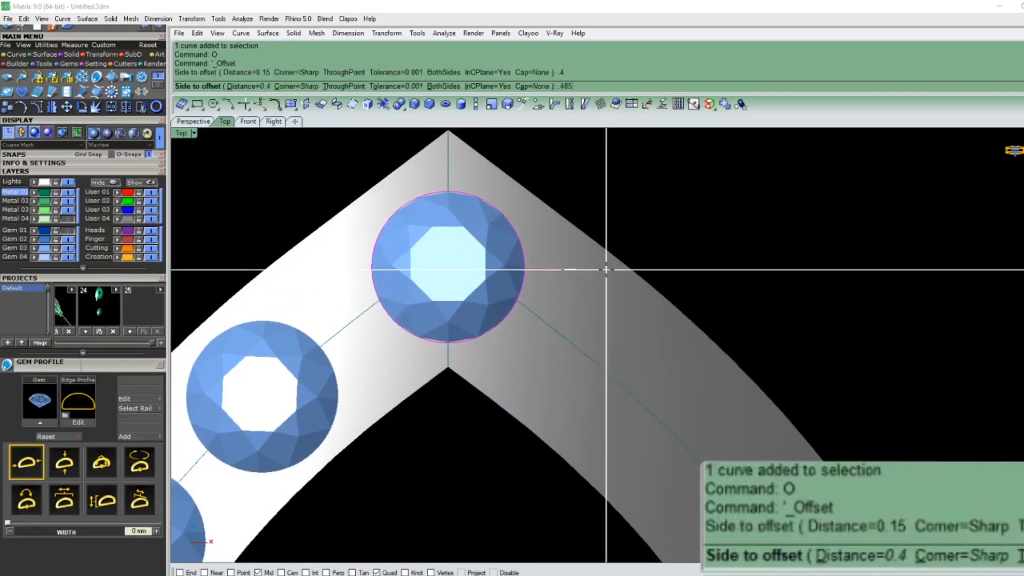
key(Return)
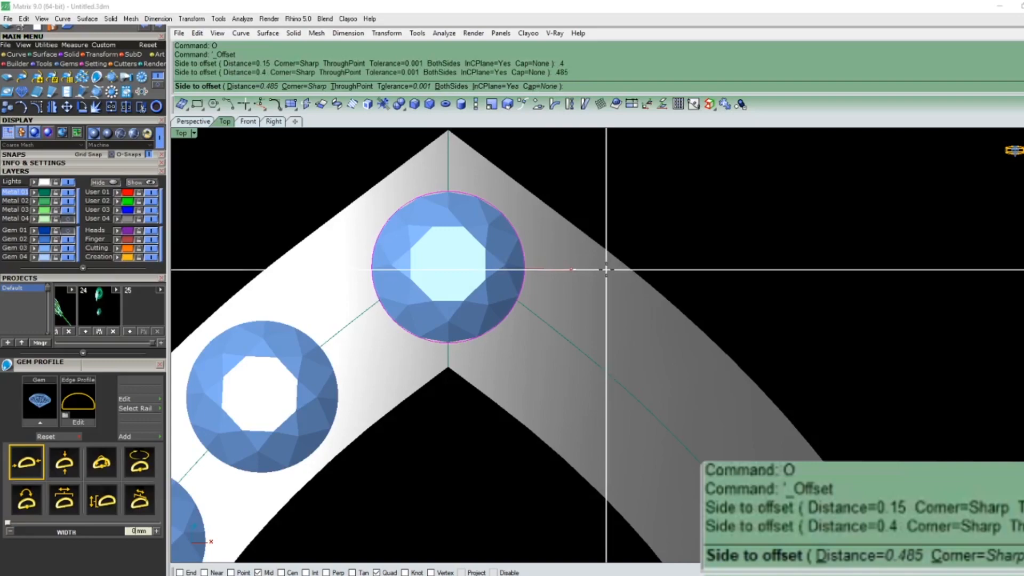
text(.45)
key(Return)
click(604, 271)
Step: Raise the offset circle around the tip gem by three nudges of 0.2, 0.6 in total
click(568, 289)
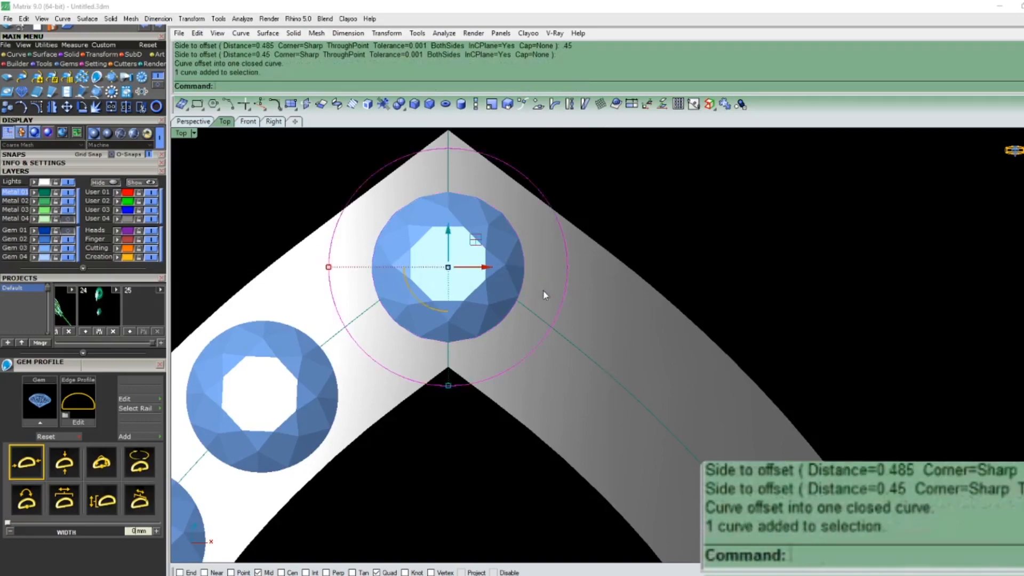
key(Page_Up)
key(Page_Up)
key(Page_Up)
key(Escape)
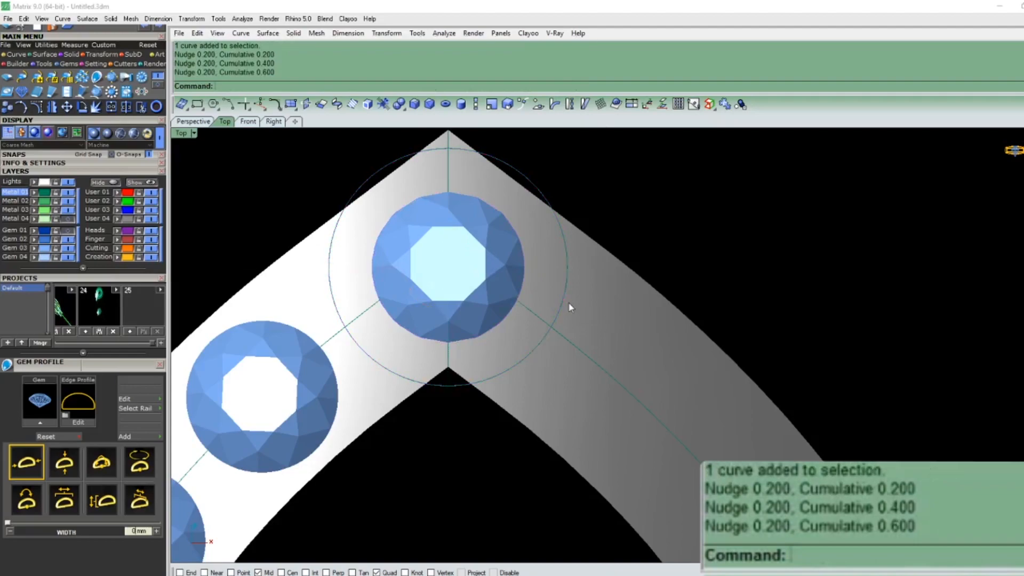
Step: Reopen the gem row on the halo's left side for editing
scroll(472, 372, down, 4)
click(402, 404)
right_drag(393, 414, 413, 317)
scroll(413, 316, down, 3)
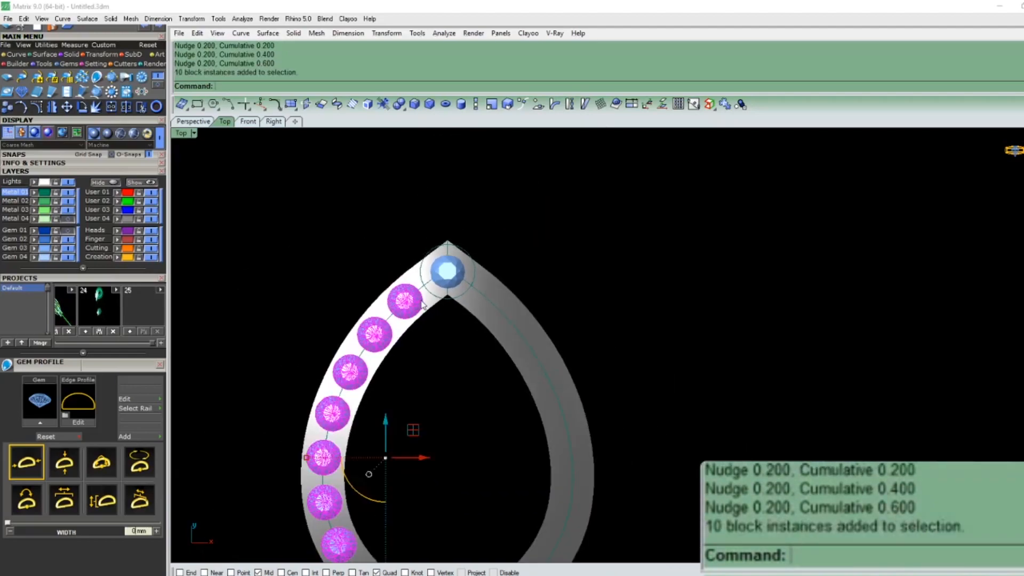
text(g)
key(Return)
Step: Try shifting the gem row's start past the halo's bottom centre, with the start position at 3%
right_drag(437, 421, 438, 283)
scroll(448, 434, up, 4)
scroll(449, 490, down, 2)
drag(450, 495, 434, 509)
scroll(448, 491, down, 5)
scroll(453, 507, up, 4)
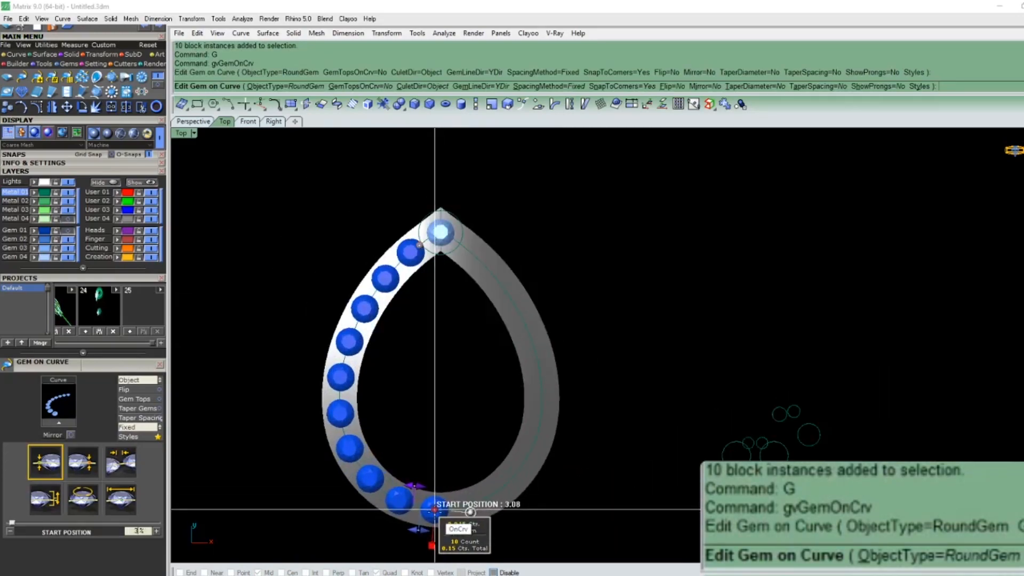
scroll(434, 509, up, 5)
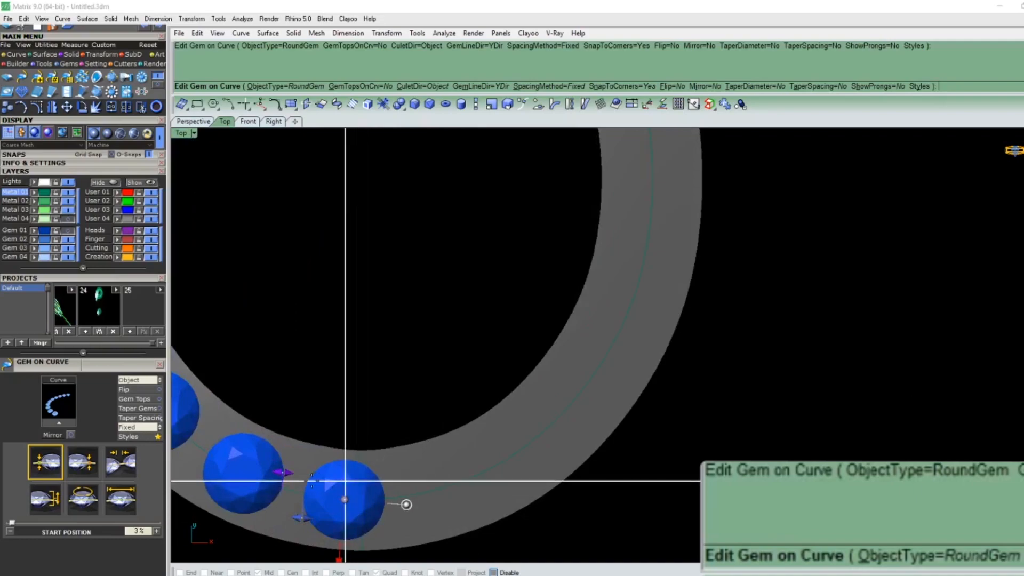
Step: Widen the gem spacing slightly and snap the row's start back to the curve midpoint at the halo's bottom centre, at 1.1%
click(120, 462)
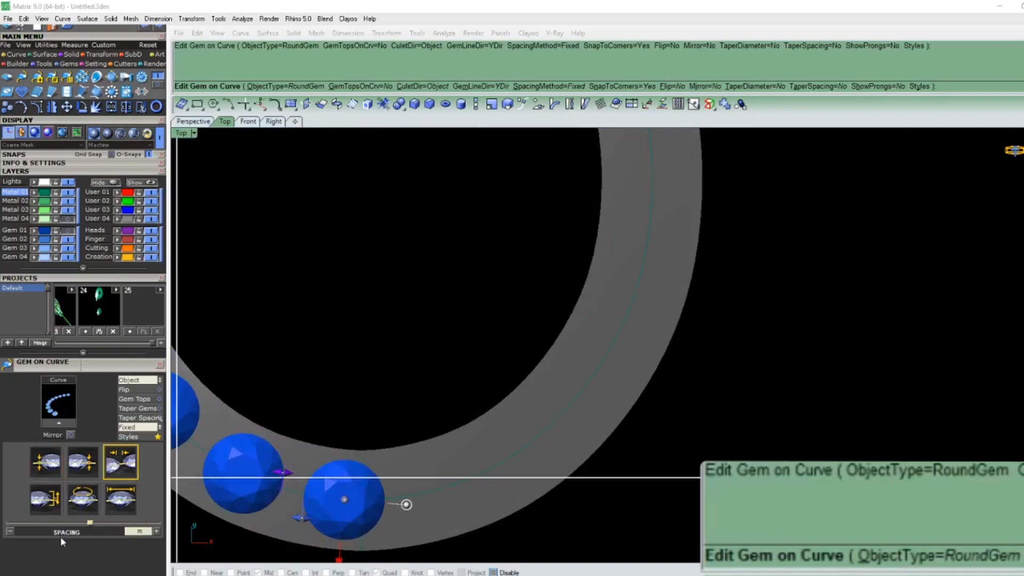
drag(283, 472, 278, 471)
scroll(334, 486, down, 6)
mouse_move(338, 491)
mouse_down()
mouse_move(356, 497)
mouse_move(359, 487)
mouse_move(349, 492)
mouse_up()
scroll(374, 487, down, 4)
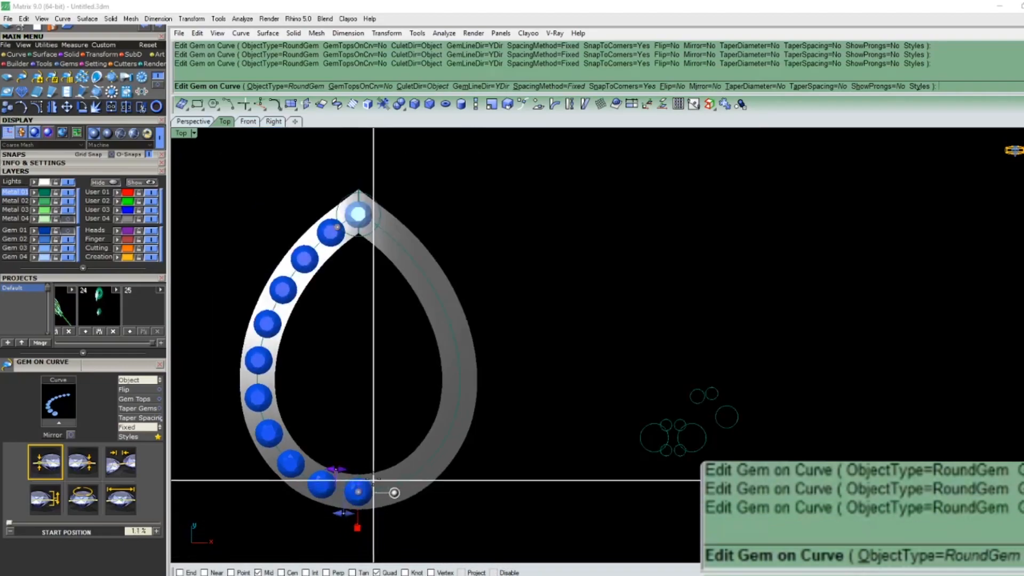
Step: Try a gem spacing of 0.46 mm against the guide circle around the tip gem, and settle on 0.48 mm
scroll(357, 216, up, 8)
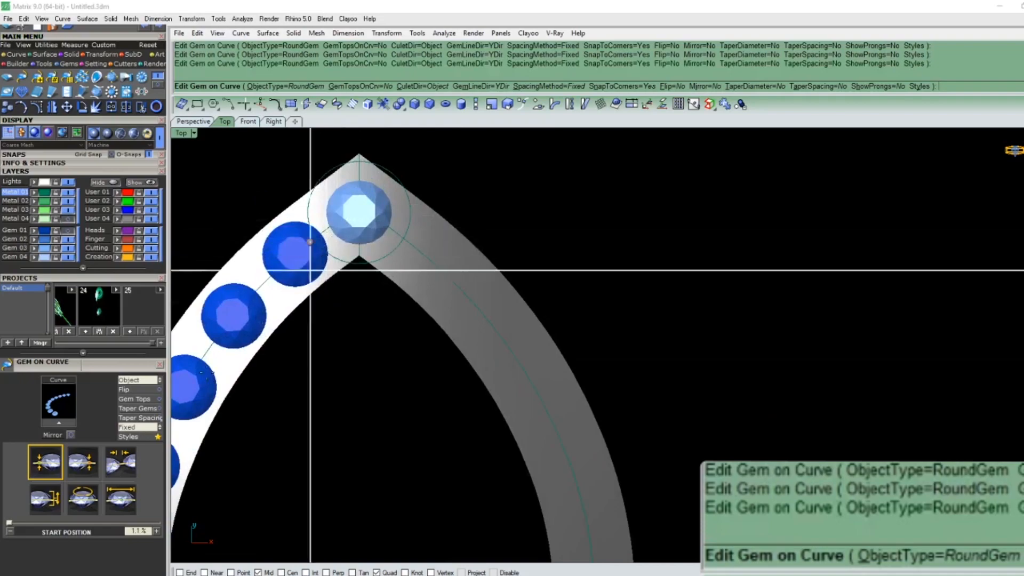
click(131, 460)
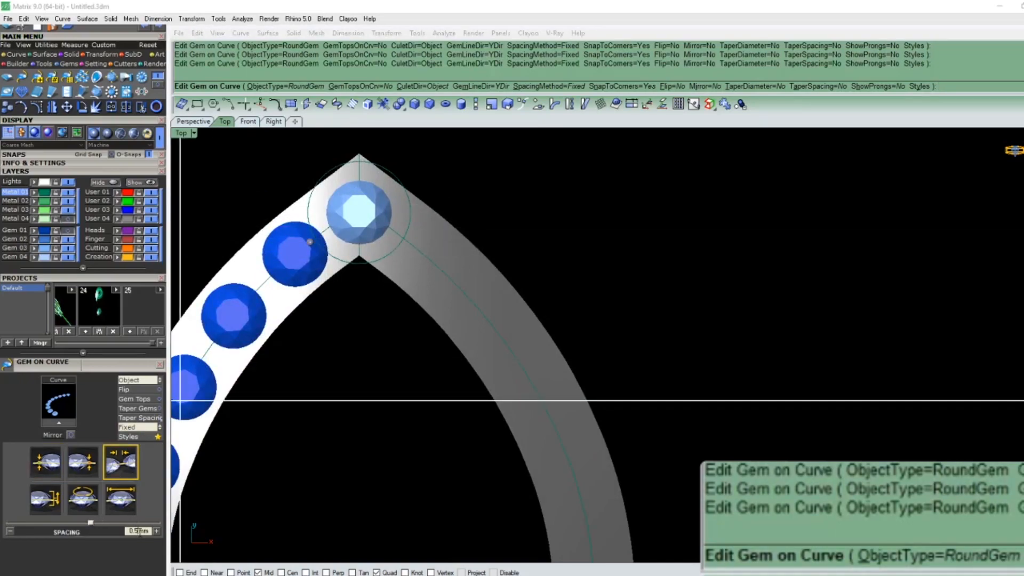
text(.46)
key(Return)
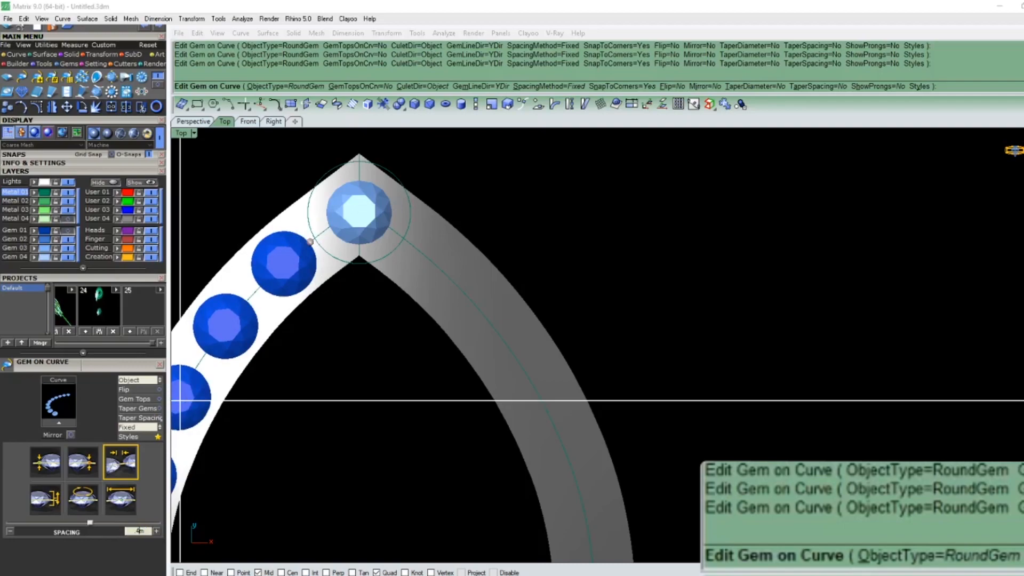
text(.48)
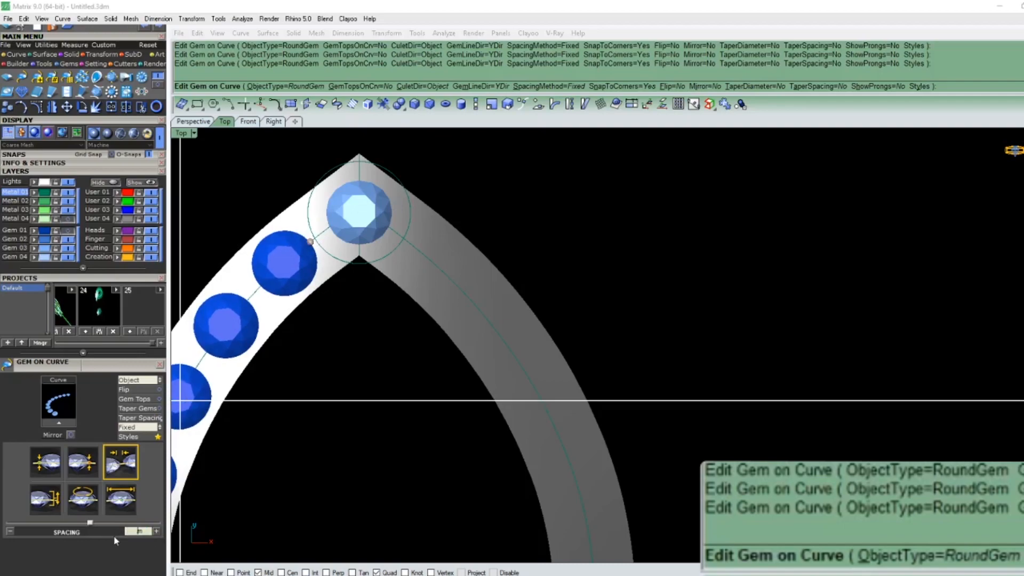
key(Return)
scroll(405, 216, down, 3)
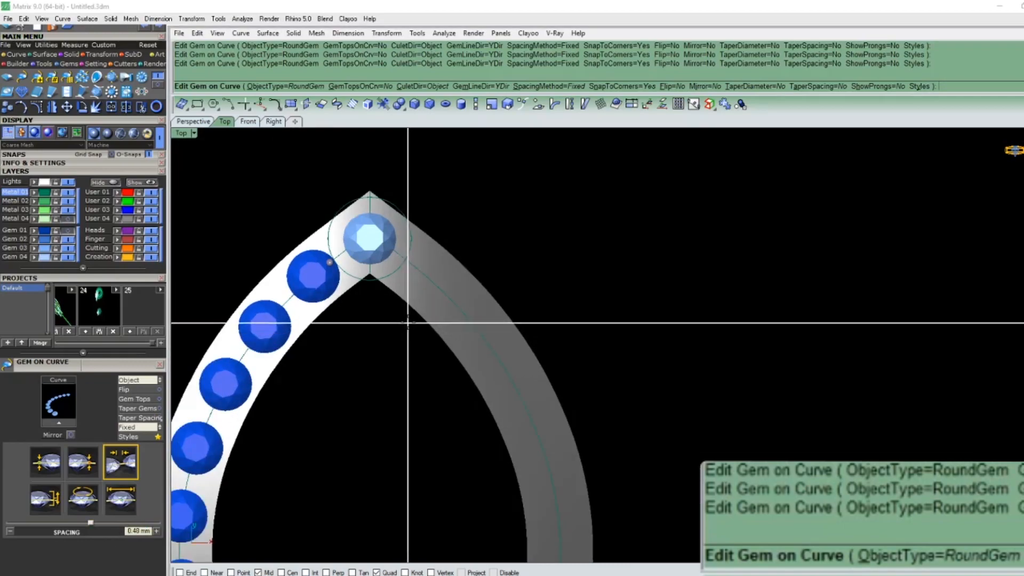
Step: Accept the gem row and mirror a copy of it across the Y axis onto the halo's right side
right_click(341, 370)
click(331, 297)
key(ctrl+m)
scroll(415, 260, up, 2)
scroll(416, 264, up, 2)
click(379, 257)
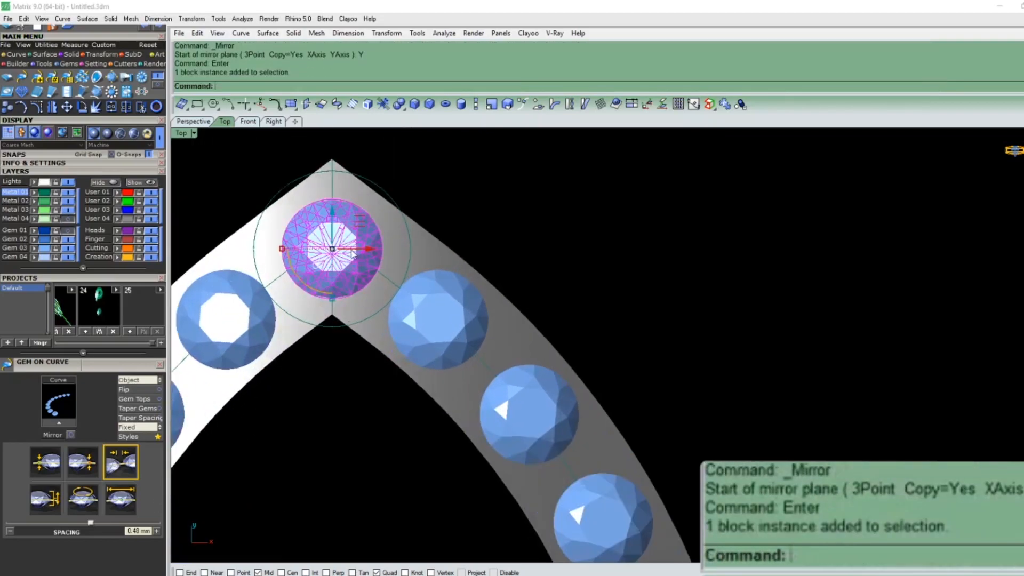
key(Escape)
Step: Draw a short line bridging the gap between the two gems beside the tip gem on the halo's left side
scroll(442, 354, up, 3)
text(L)
key(Return)
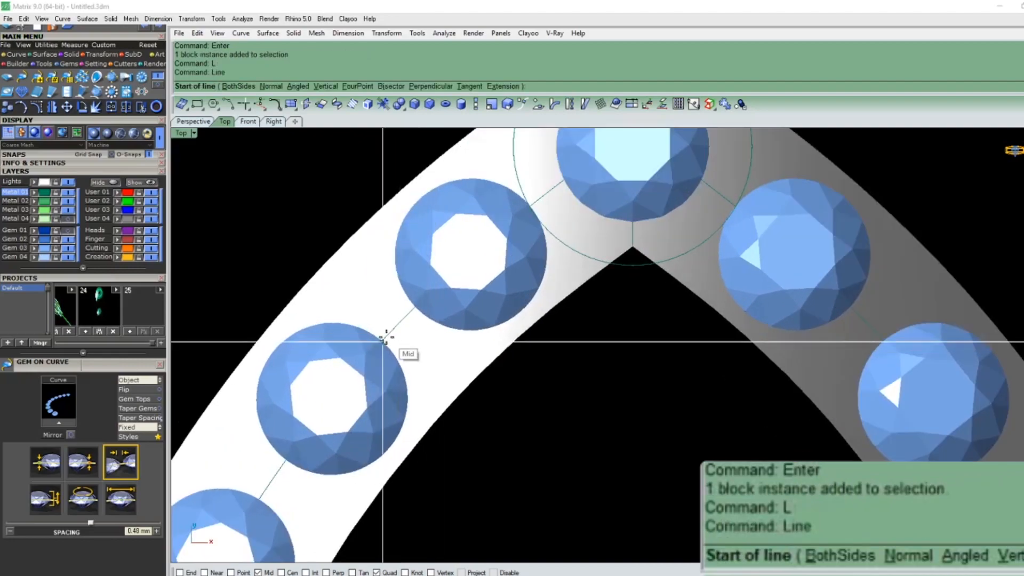
click(383, 338)
click(413, 308)
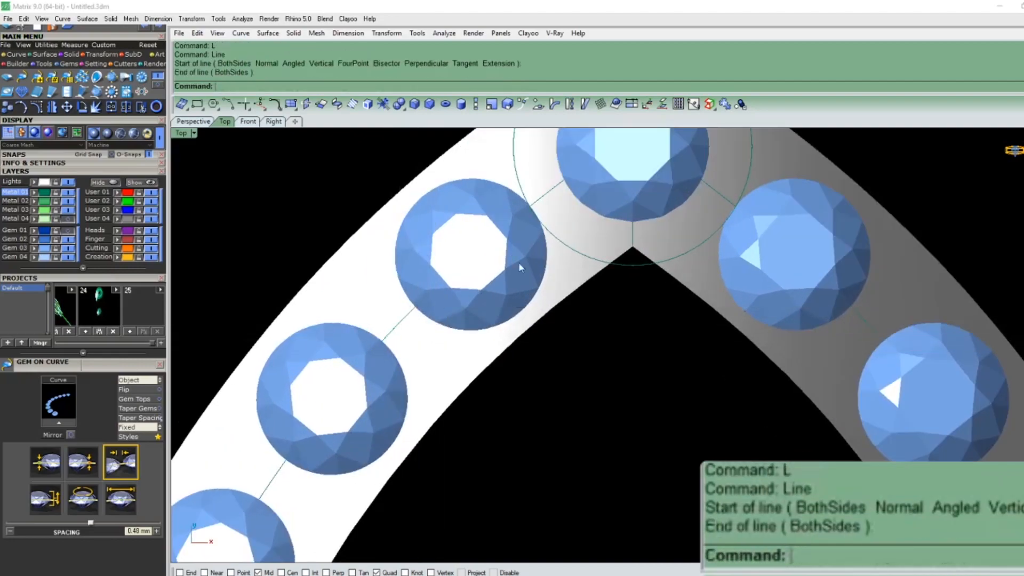
Step: Delete the old guide circle around the tip gem and offset the gem's outline circle outward by 0.5 mm
right_drag(561, 245, 445, 373)
click(478, 348)
click(475, 365)
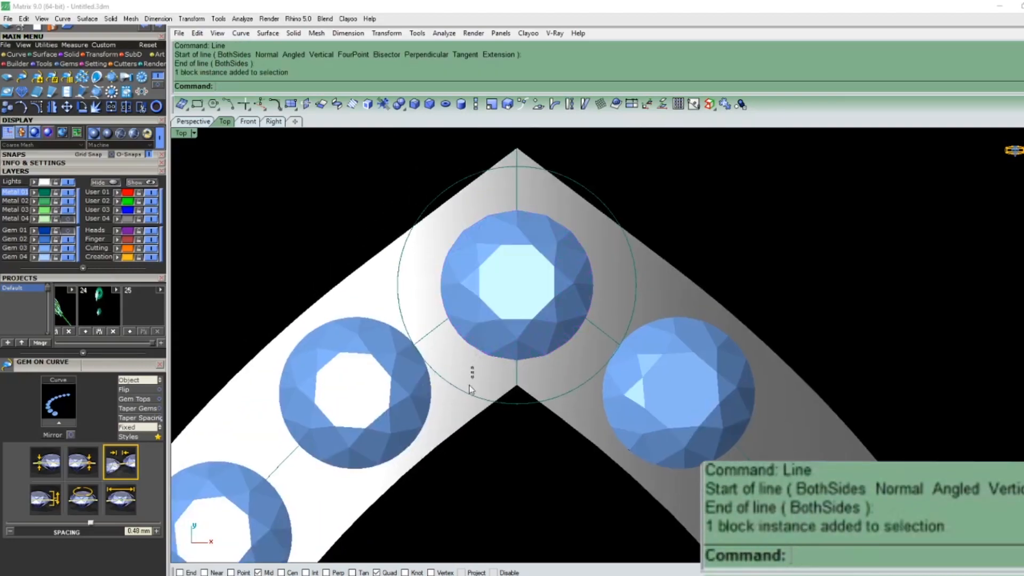
text(D)
key(Return)
click(518, 363)
text(O)
key(Return)
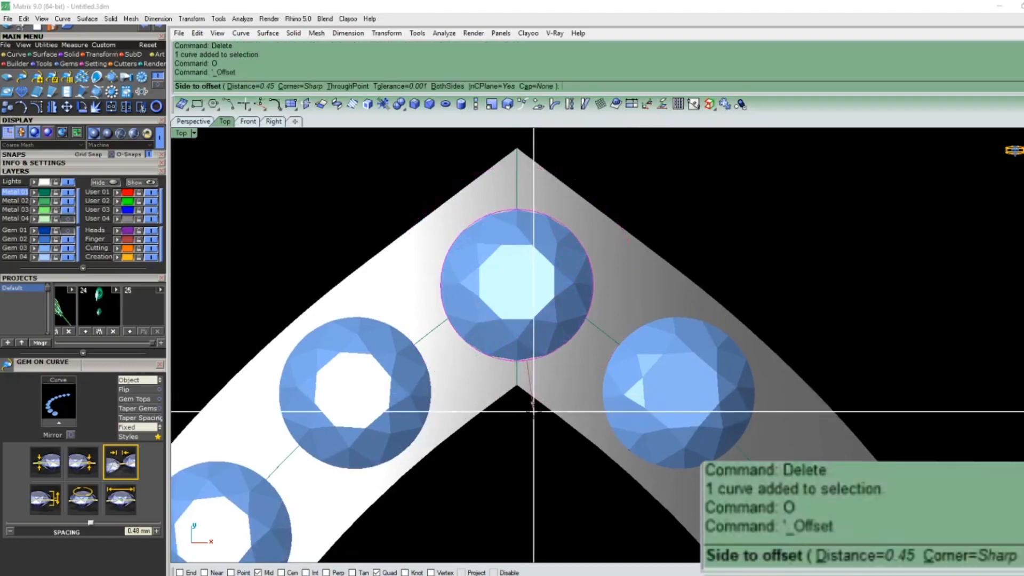
text(.5)
key(Return)
click(528, 423)
Step: Nudge the tip gem with its circles slightly toward the halo's point, and delete the offset guide circle
shift+click(535, 401)
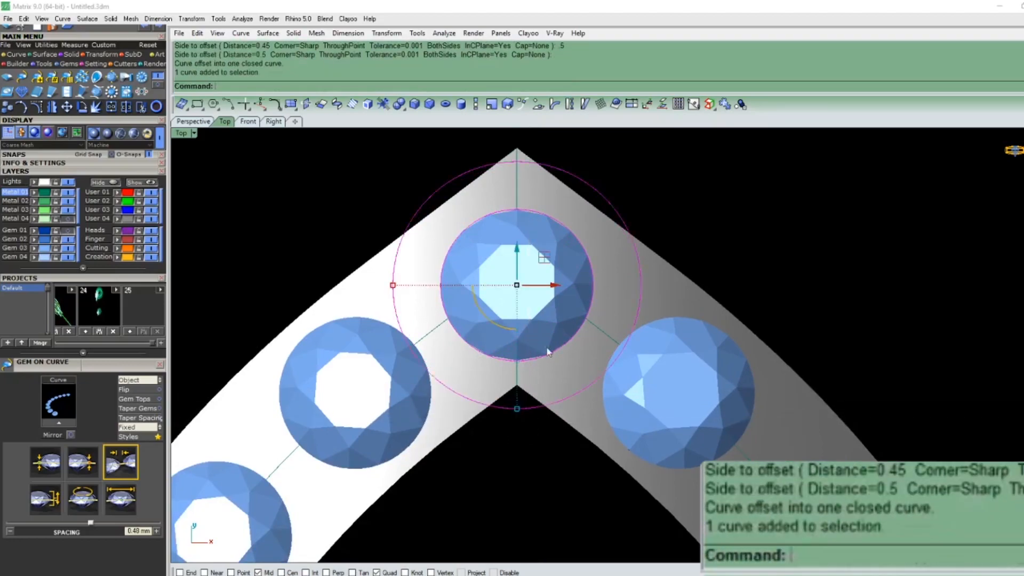
shift+click(552, 334)
mouse_move(524, 260)
mouse_down()
mouse_move(525, 250)
mouse_move(528, 262)
mouse_up()
key(Escape)
click(532, 401)
text(D)
key(Return)
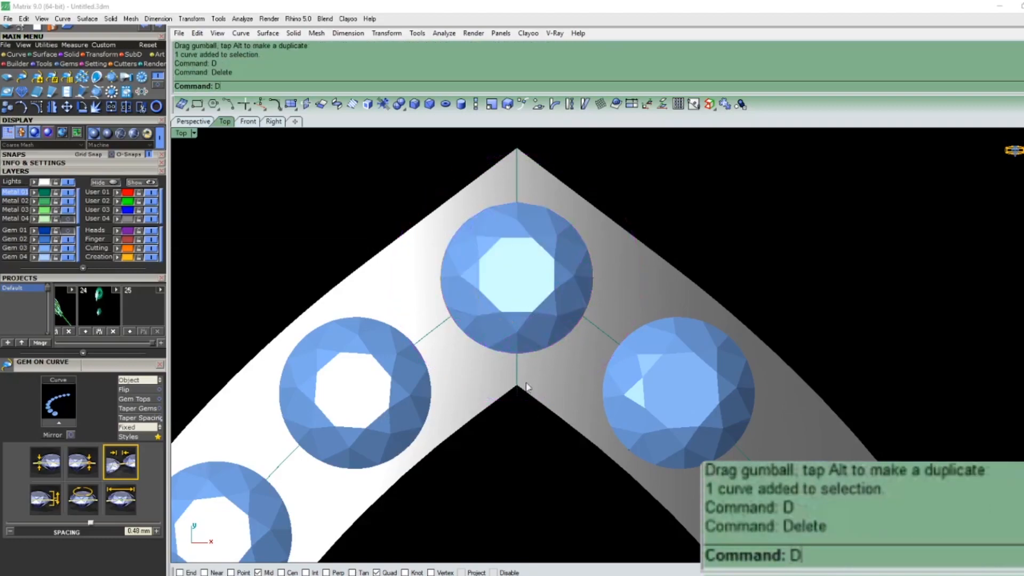
click(532, 334)
key(Escape)
scroll(493, 307, down, 10)
scroll(493, 308, up, 5)
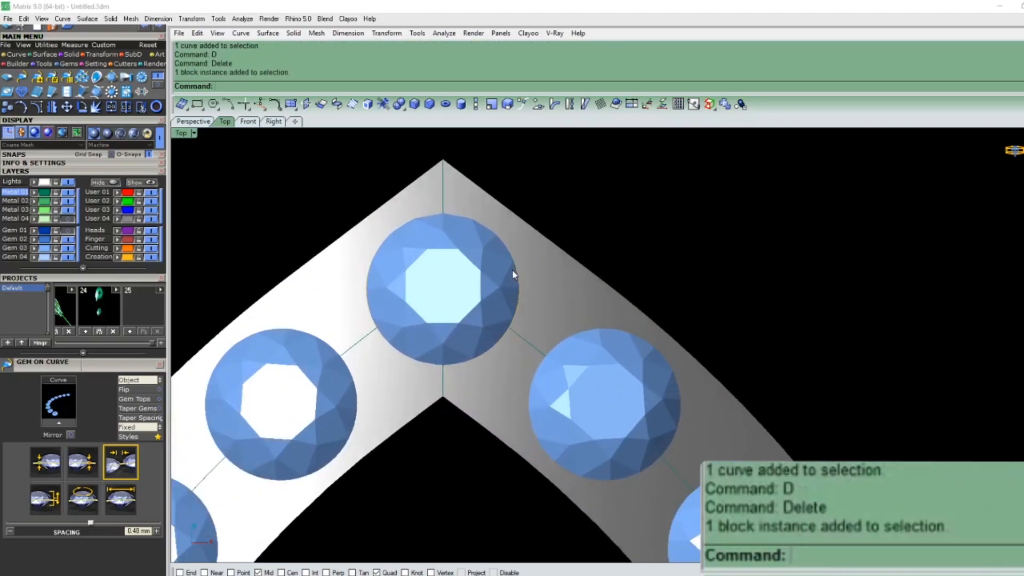
Step: Switch to the perspective view and unlock the locked halo surface
click(511, 273)
scroll(588, 295, down, 3)
text(P)
key(Return)
text(UU)
key(Return)
right_drag(606, 289, 587, 341)
scroll(578, 341, up, 6)
click(608, 307)
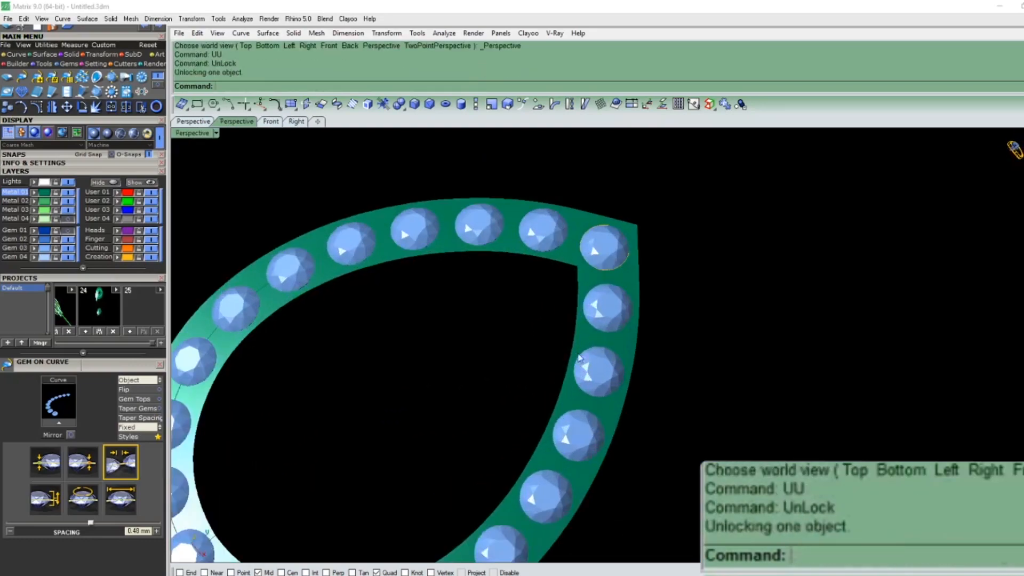
Step: Delete the mirrored row of gems on the halo's right side
click(606, 254)
shift+click(545, 235)
scroll(614, 248, down, 6)
right_drag(627, 279, 643, 290)
scroll(643, 290, up, 6)
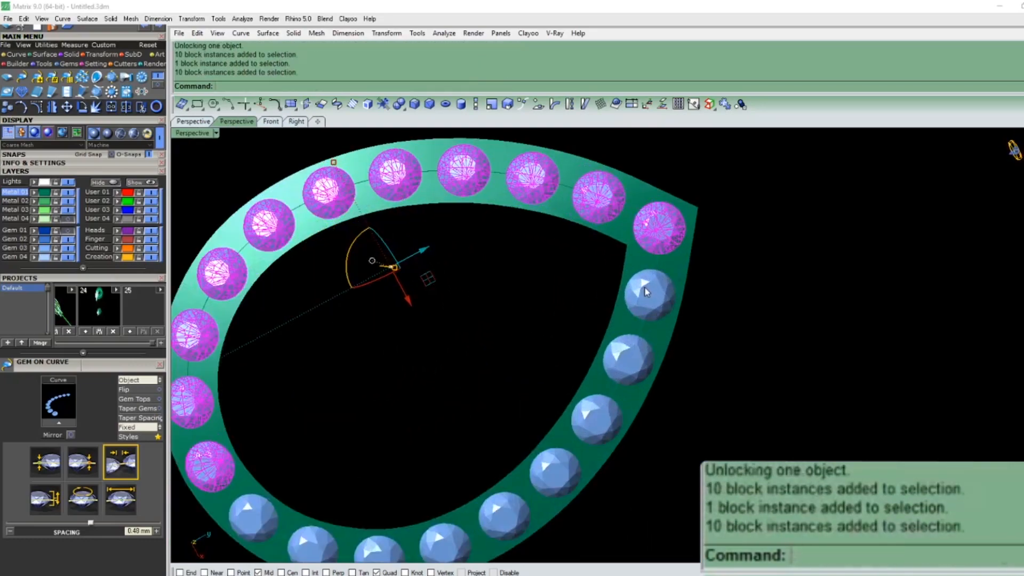
shift+click(645, 291)
click(654, 277)
scroll(657, 259, down, 5)
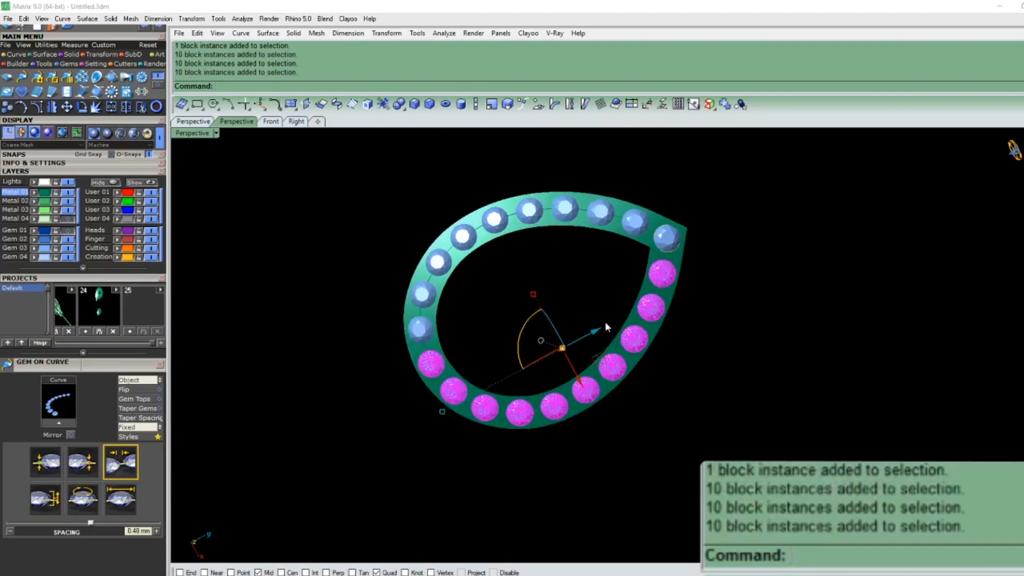
text(D)
key(Return)
Step: Remove the bottom-centre gem from the left row's group and mirror the remaining nine gems across the Y axis
scroll(414, 368, up, 7)
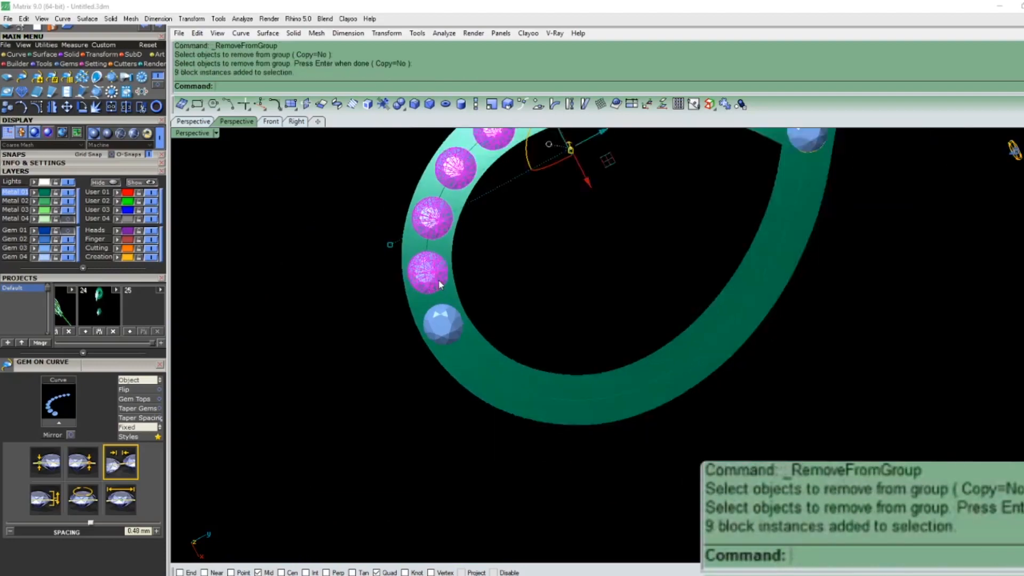
text(Y)
key(Return)
Step: Group both side rows together with the tip gem and the bottom-centre gem
shift+click(540, 177)
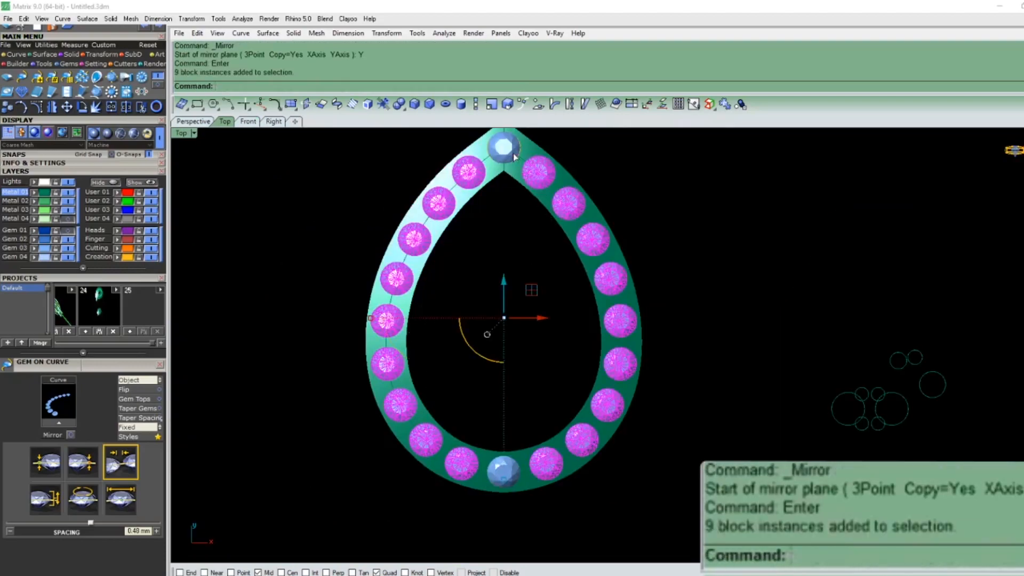
shift+click(505, 148)
shift+click(503, 477)
shift+click(502, 468)
text(GR)
key(Return)
click(672, 428)
Step: Return to the perspective view and open the Channel Builder and Micro Prong Cutter tools, placing them beside the halo
key(F4)
right_drag(594, 457, 596, 472)
drag(127, 174, 124, 283)
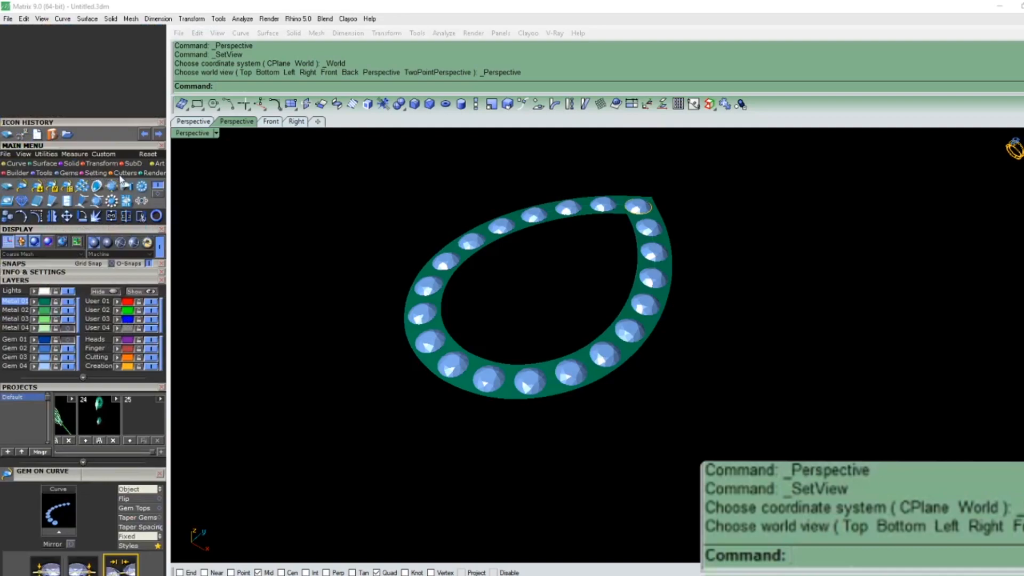
click(42, 188)
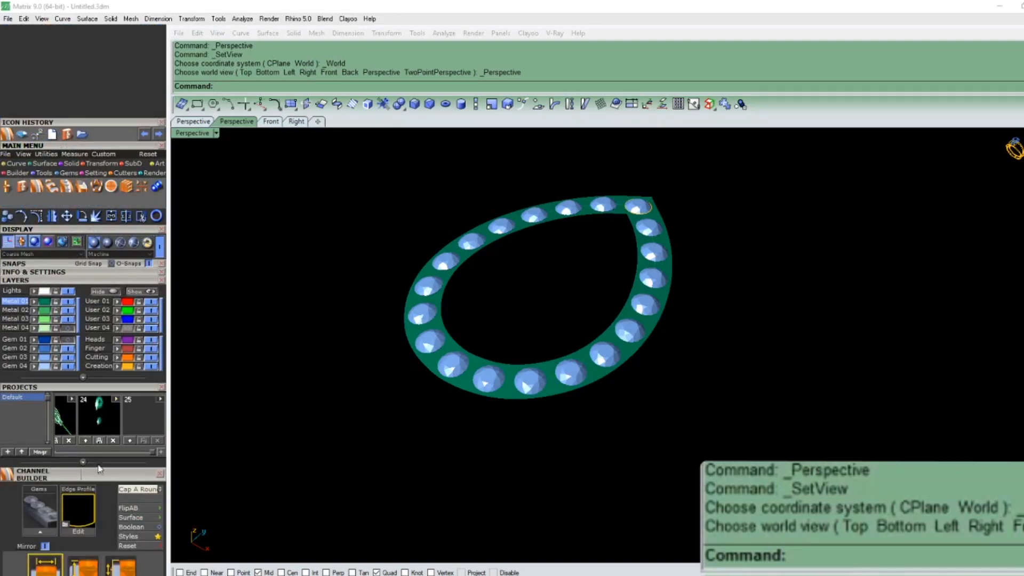
drag(118, 474, 861, 216)
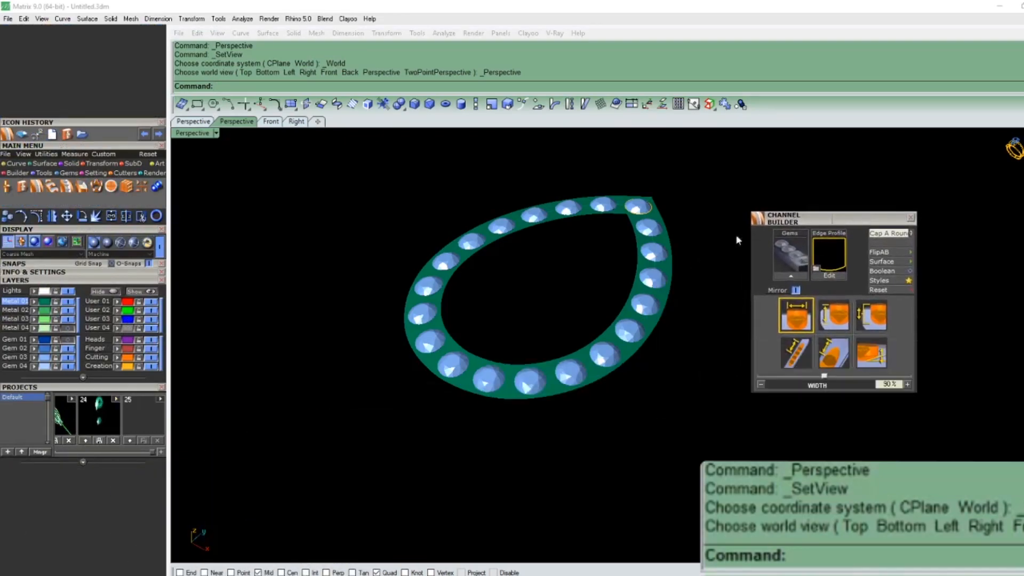
click(52, 187)
drag(87, 481, 323, 159)
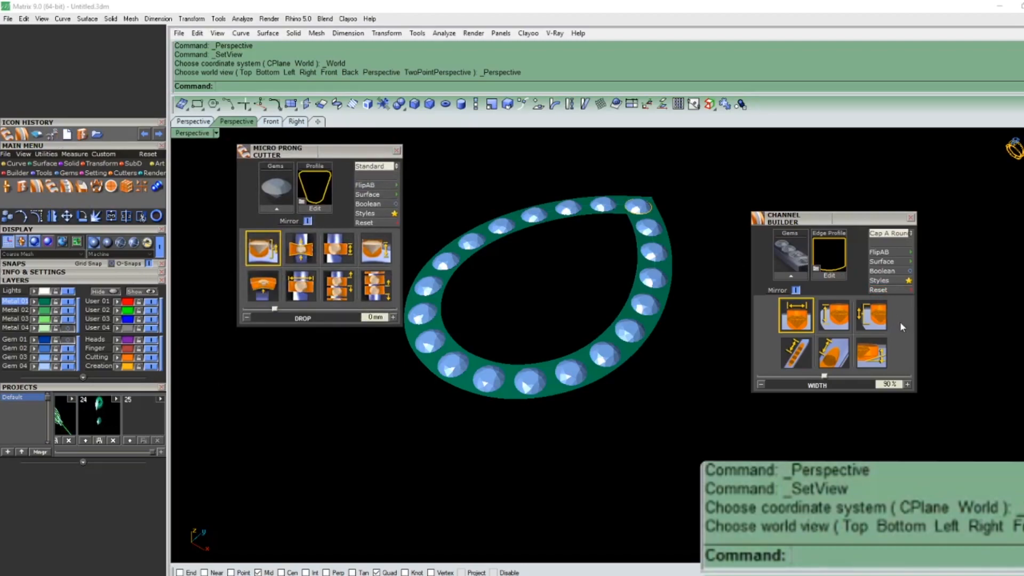
Step: Show the Metal 04 and Gem 01 layers to examine the halo's top surface and solid body
click(68, 327)
click(68, 328)
click(68, 329)
click(68, 339)
right_drag(613, 266, 511, 381)
scroll(511, 382, up, 3)
click(512, 378)
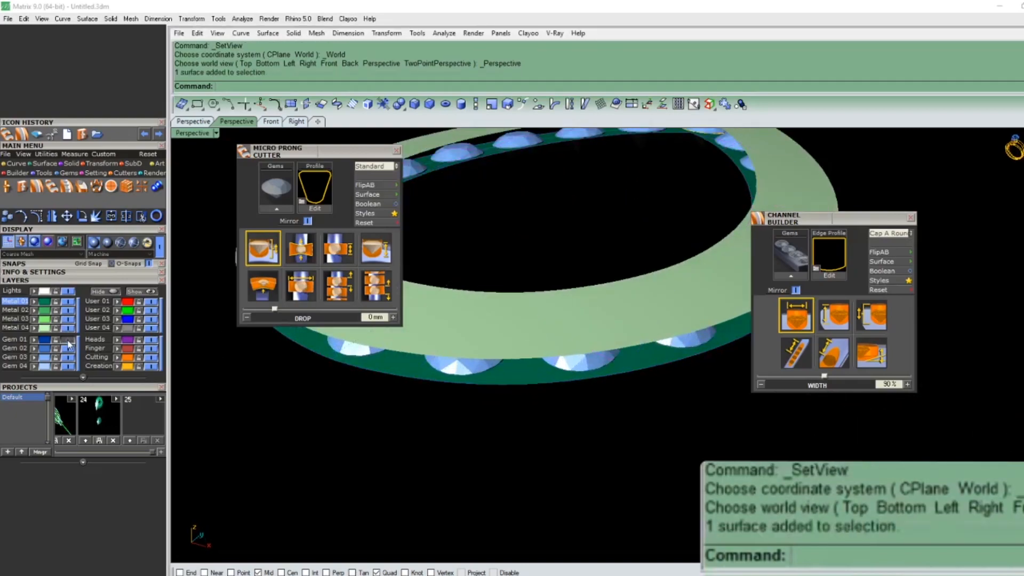
click(68, 340)
right_drag(571, 429, 554, 442)
click(550, 416)
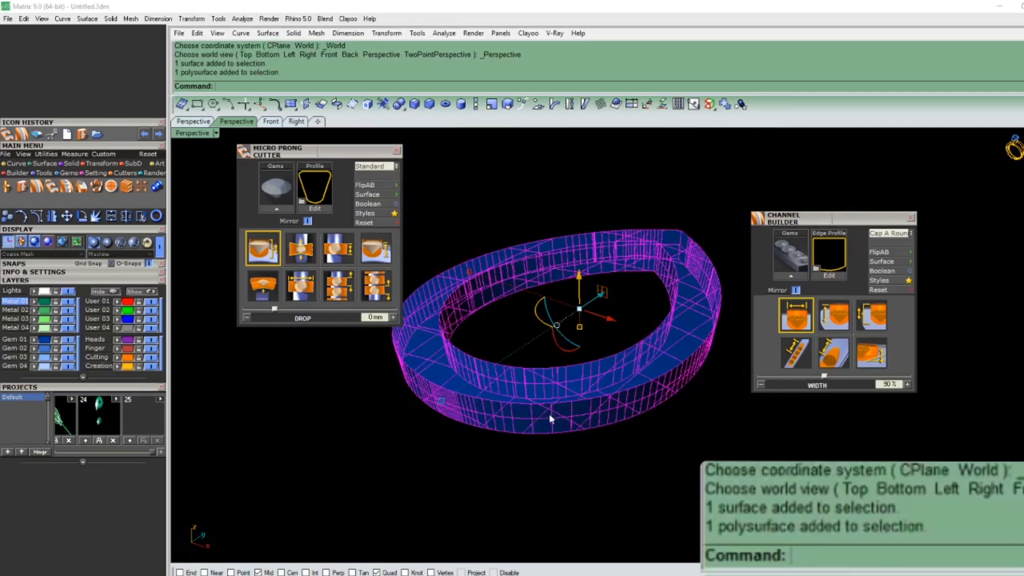
Step: Set the display to Ghosted and examine how the gems sit within the halo body
right_drag(530, 280, 499, 450)
text(g)
key(Return)
key(Escape)
scroll(443, 417, up, 5)
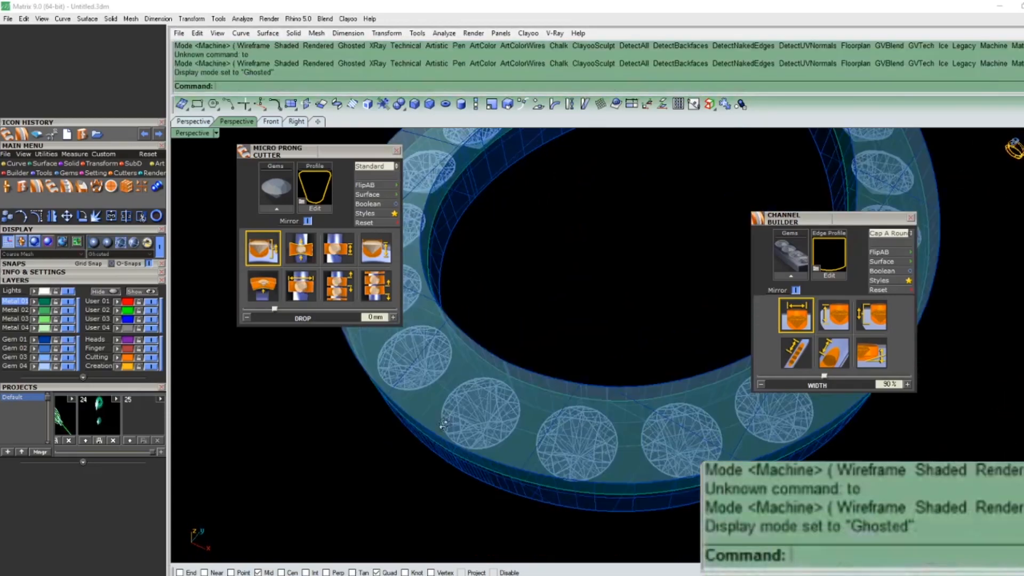
right_drag(443, 417, 535, 460)
click(535, 461)
key(Escape)
click(553, 428)
right_click(553, 427)
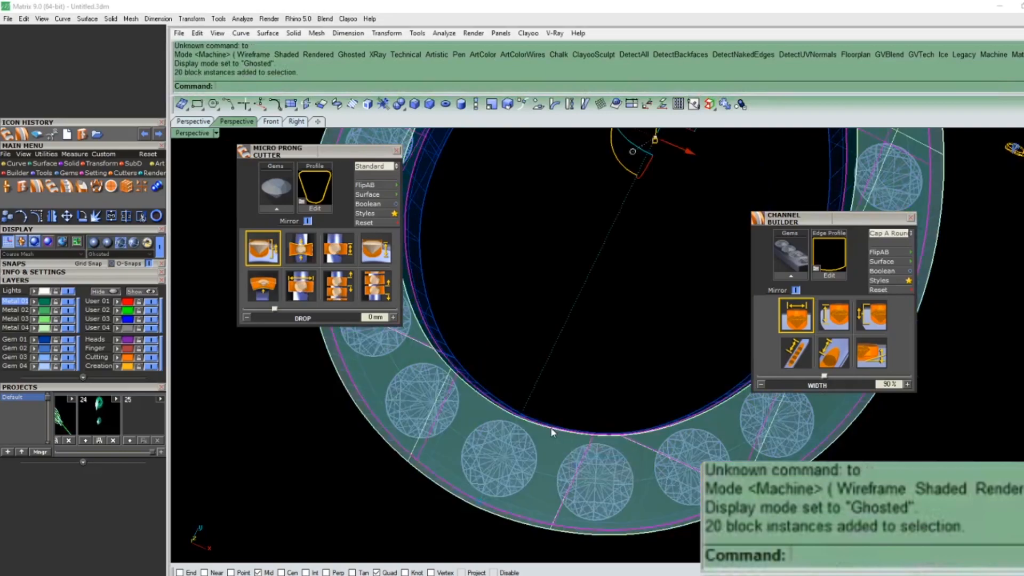
Step: Check the halo from above with Metal 04 hidden, then restore that layer and the Machine display in perspective
text(t)
key(Return)
click(35, 328)
click(66, 329)
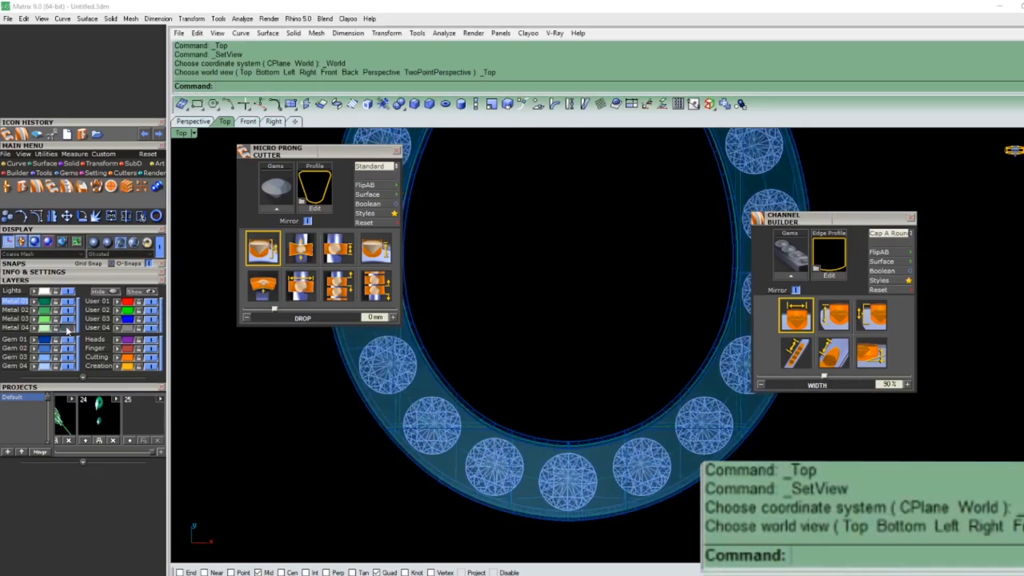
click(67, 329)
text(p)
key(Return)
right_drag(514, 398, 617, 400)
text(mh)
key(Return)
scroll(576, 358, up, 2)
click(575, 357)
key(Escape)
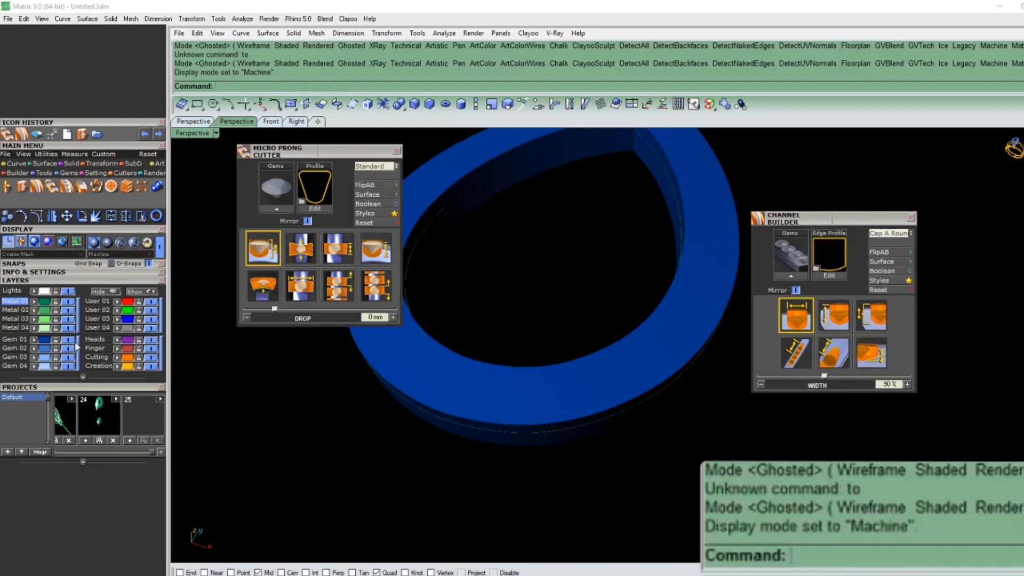
Step: Hide the Metal 04 and Gem 01 layers and lock all the remaining gems, curves and the surface
click(501, 368)
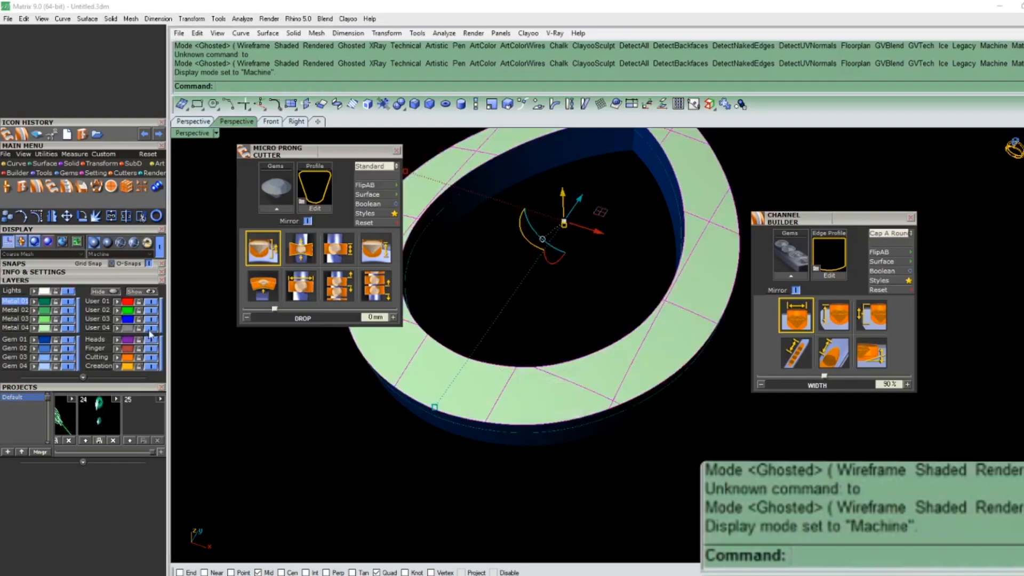
key(Escape)
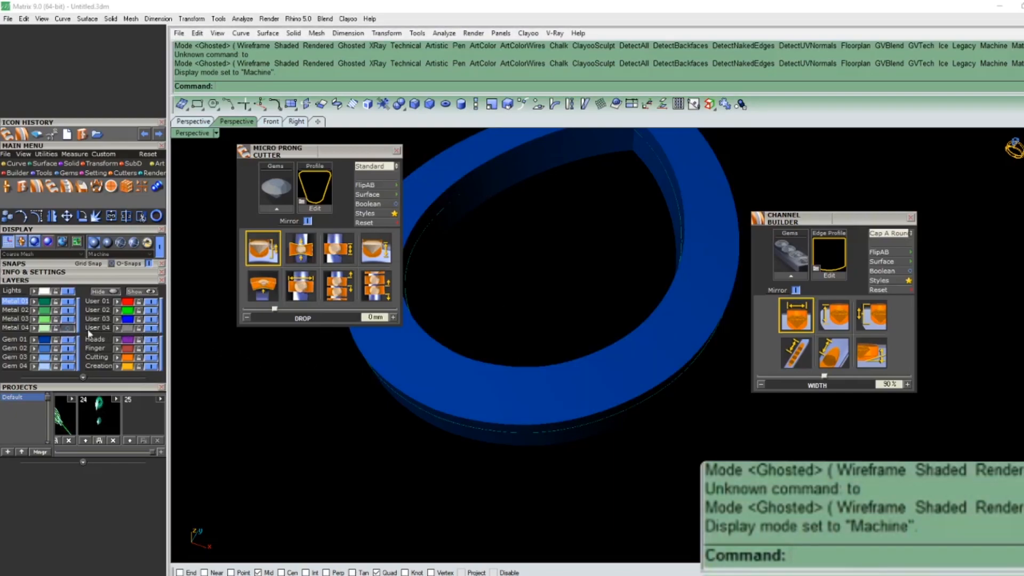
click(71, 343)
right_drag(504, 393, 533, 360)
key(ctrl+a)
text(u)
key(Return)
scroll(533, 347, down, 3)
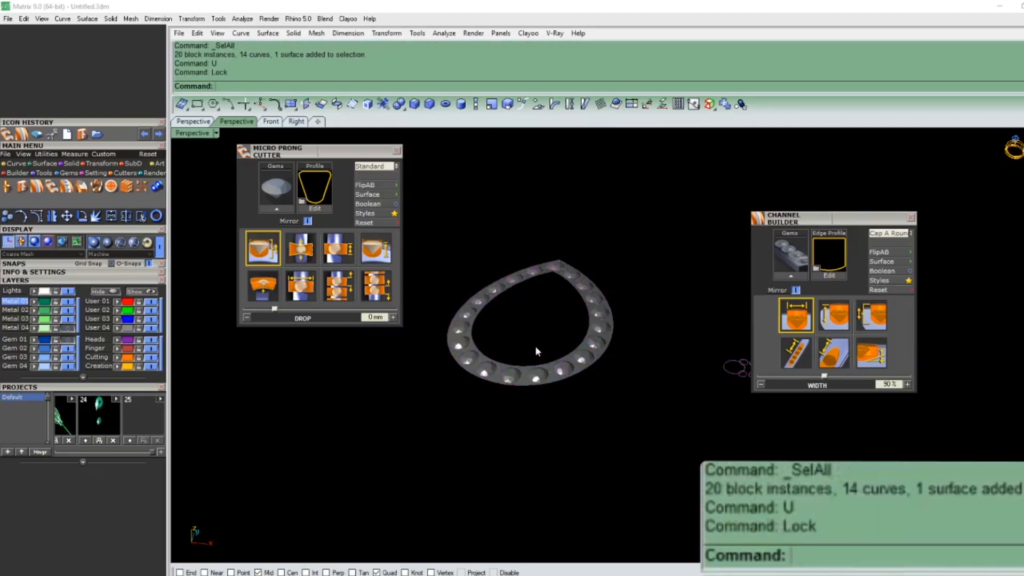
Step: Show the Metal 04 layer again and select the top halo surface to examine it above the gems
click(69, 334)
scroll(556, 391, up, 3)
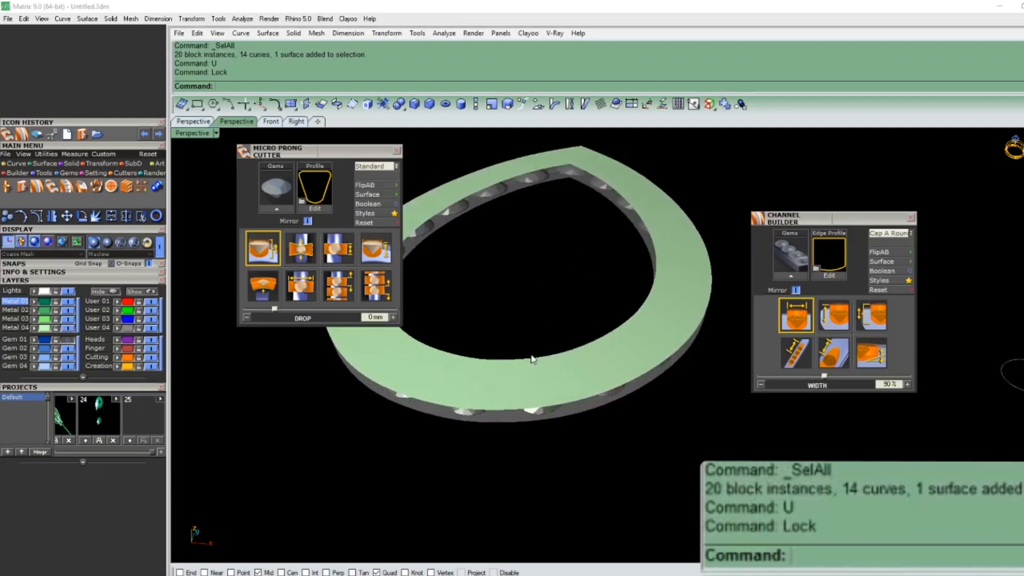
click(531, 365)
right_drag(508, 412, 500, 359)
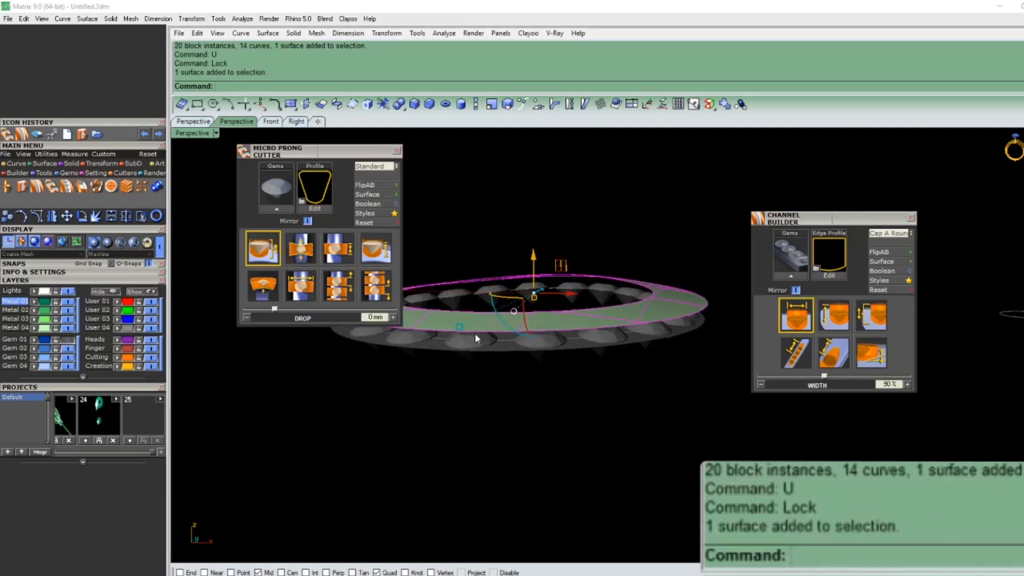
right_drag(495, 319, 475, 370)
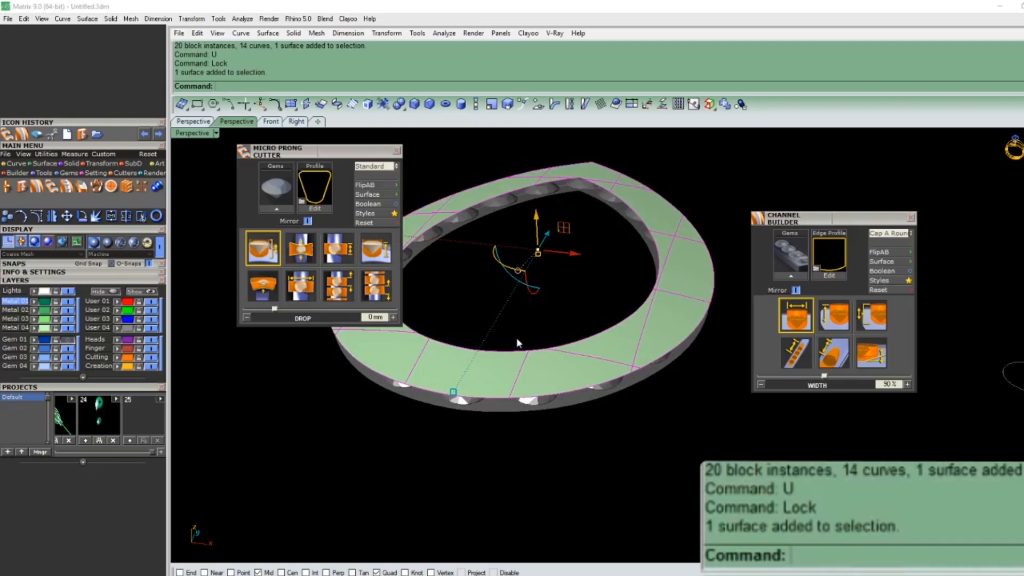
right_drag(516, 338, 513, 368)
text(OO)
key(Return)
click(513, 370)
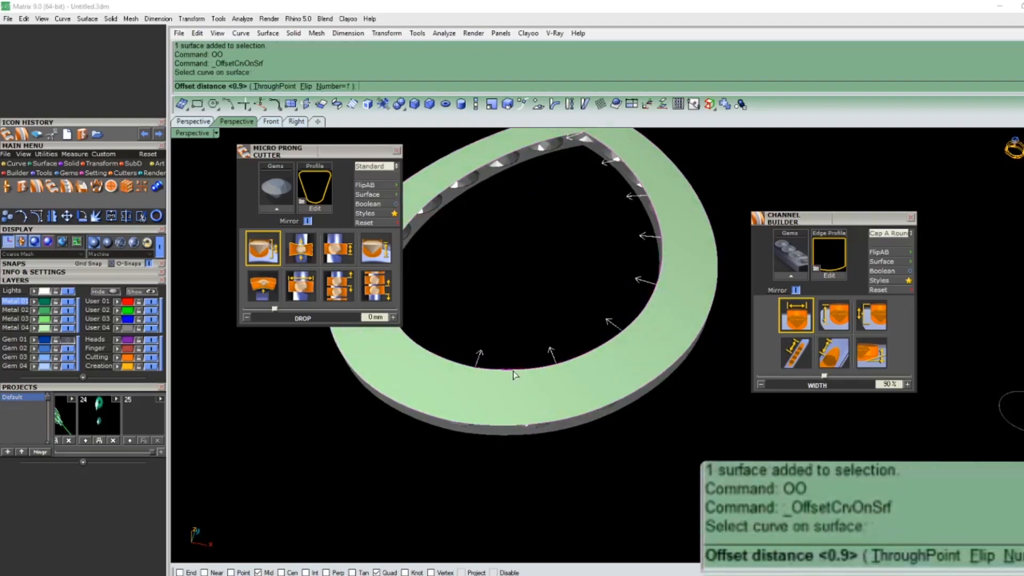
key(Escape)
Step: Duplicate the two inner edges of the top halo surface and join them into one curve
click(488, 372)
text(Ds)
key(Return)
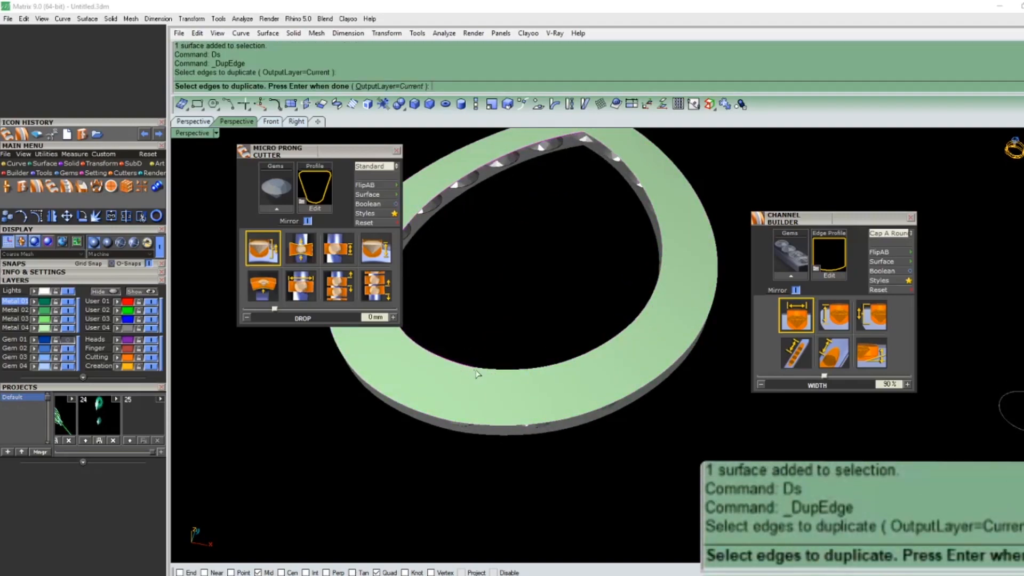
click(483, 371)
click(463, 368)
key(Return)
scroll(482, 369, down, 3)
text(J)
key(Return)
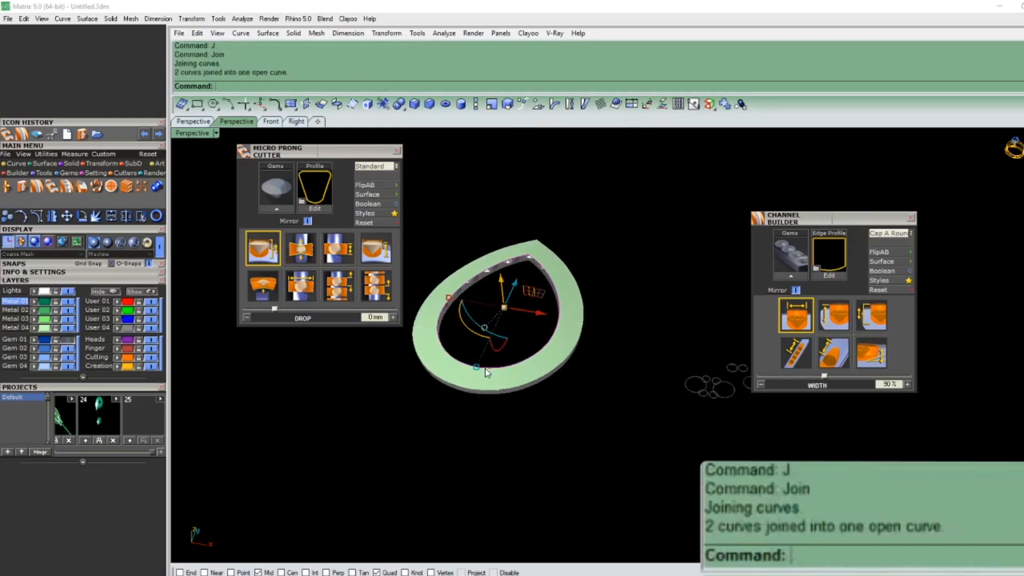
Step: Offset the joined inner-edge curve on the top halo surface by 0.65 mm
text(OO)
key(Return)
scroll(486, 371, up, 3)
click(496, 356)
scroll(506, 354, down, 2)
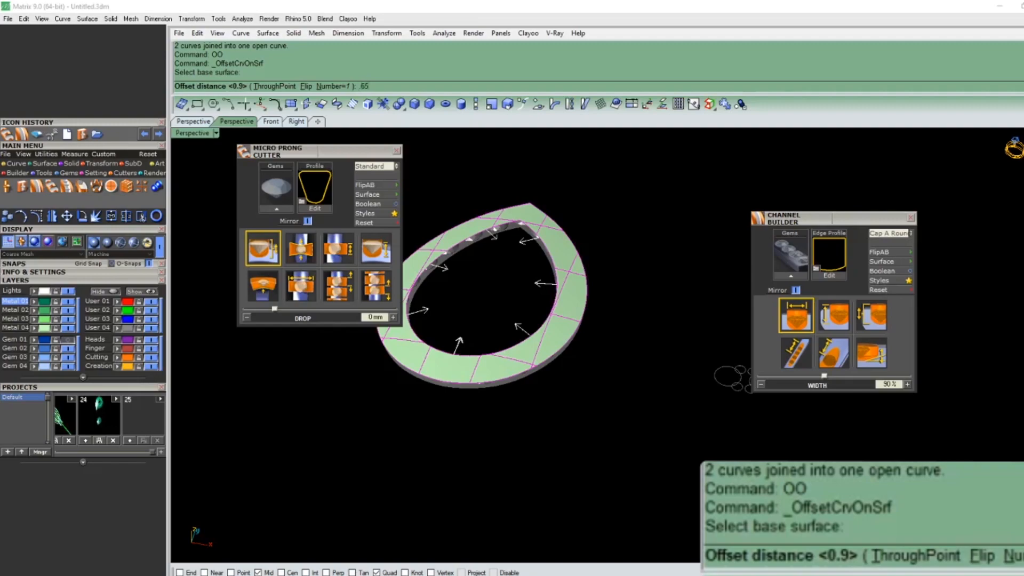
text(.65)
key(Return)
key(Return)
Step: Repeat the offset on the halo surface to lay a second curve nearer its outer edge
click(505, 353)
click(505, 353)
key(Return)
key(Return)
key(Escape)
scroll(499, 367, up, 2)
click(499, 368)
click(493, 383)
key(Return)
Step: Split up the outer offset curve, delete one half, and mirror the other half across the Y axis
click(478, 375)
click(477, 371)
text(E)
key(Return)
click(453, 372)
text(D)
key(Return)
click(455, 373)
key(F5)
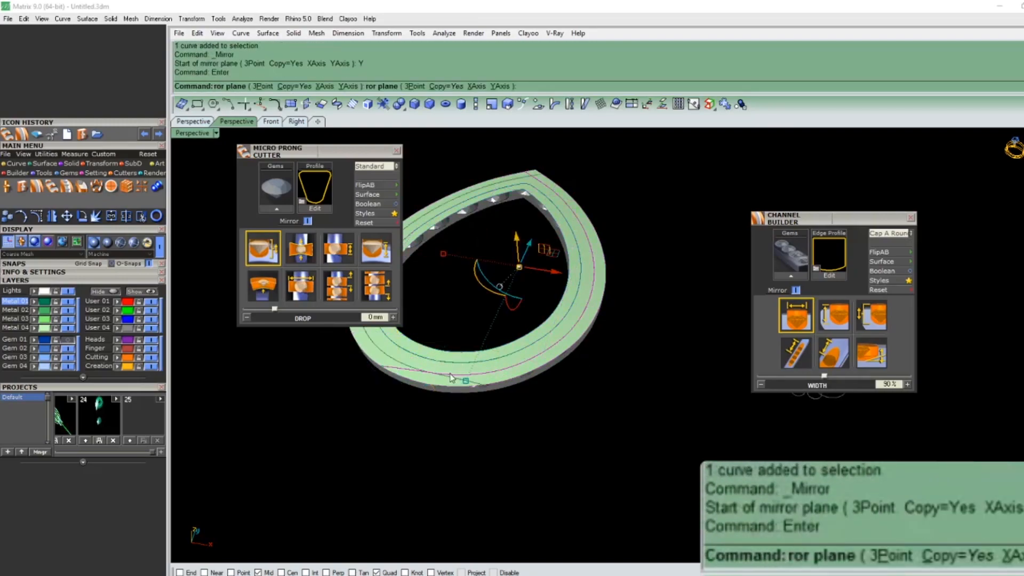
Step: Split up the remaining joined curves on the halo's top surface into separate segments
click(430, 370)
click(458, 375)
text(X)
key(Return)
click(458, 376)
key(Return)
click(458, 374)
text(X)
key(Return)
click(413, 369)
key(Return)
Step: Delete the short leftover curve segments near the rounded end and at the pointed tip of the halo's top surface
drag(357, 418, 576, 348)
text(D)
key(Return)
key(ctrl+a)
drag(498, 150, 573, 194)
text(D)
key(Return)
key(ctrl+z)
scroll(534, 190, up, 5)
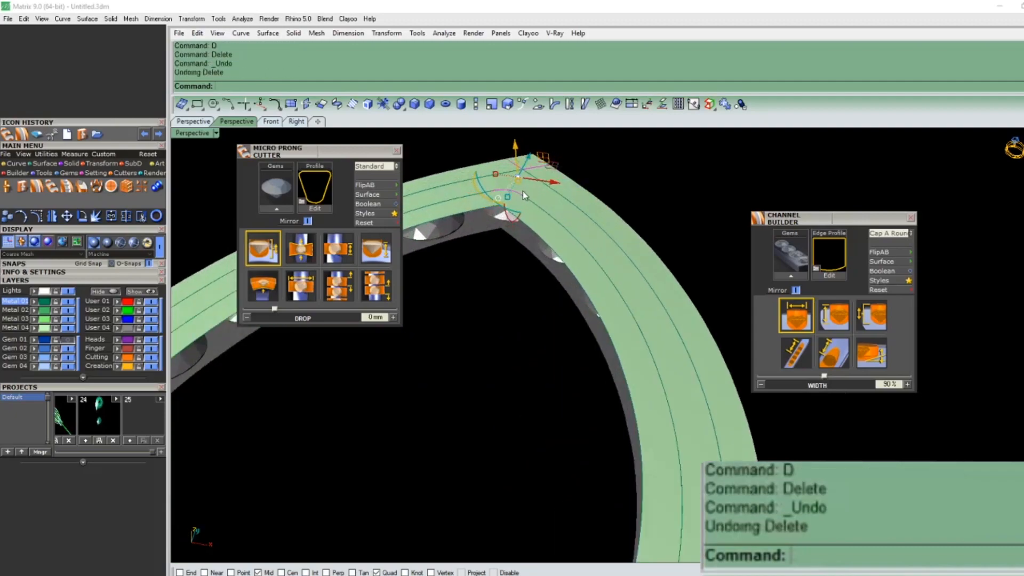
ctrl+click(522, 199)
text(D)
key(Return)
scroll(605, 176, down, 5)
Step: Select all the objects and join the matching curve segments on the halo's top surface
key(ctrl+a)
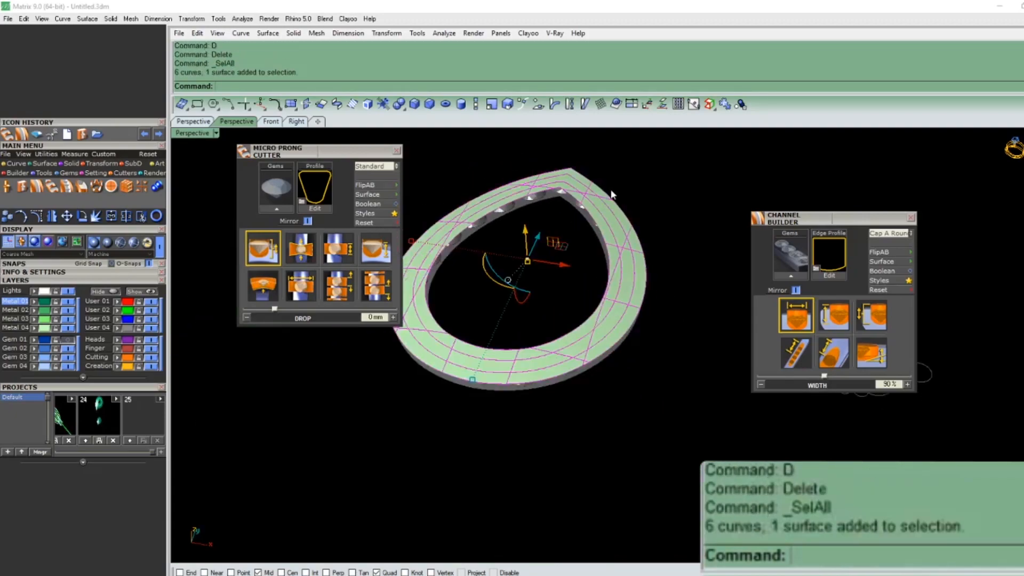
text(J)
key(Return)
scroll(620, 227, up, 2)
click(632, 251)
scroll(633, 245, down, 6)
key(Escape)
Step: Switch to the top view and set its display mode to Ghosted to see the gems through the halo
right_drag(633, 248, 544, 402)
key(ctrl+F1)
text(GH)
key(Return)
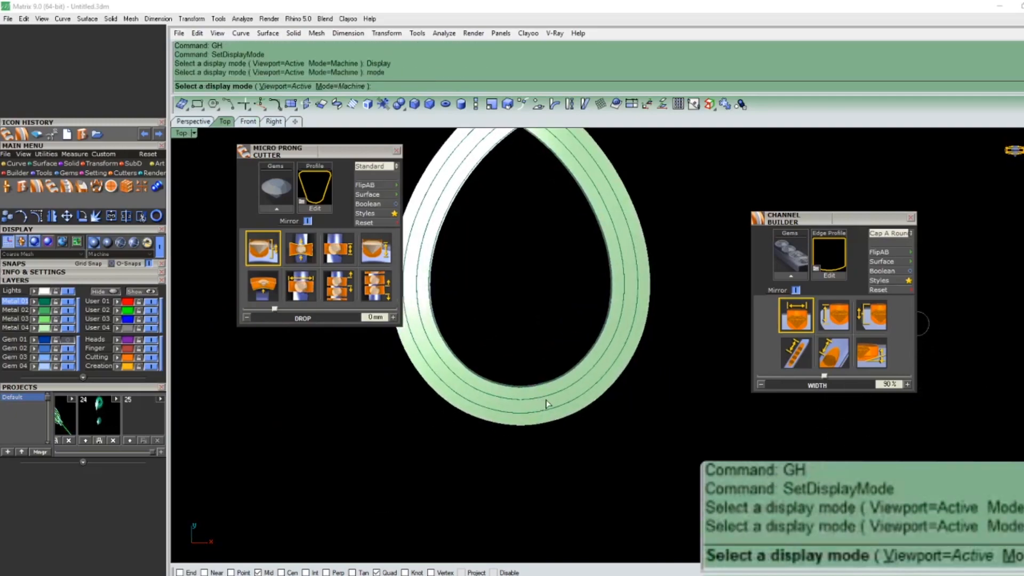
scroll(537, 414, up, 2)
scroll(535, 413, up, 2)
Step: Draw a vertical line through the centre point of the gem at the halo's rounded end, extended to both sides across the band
text(L)
key(Return)
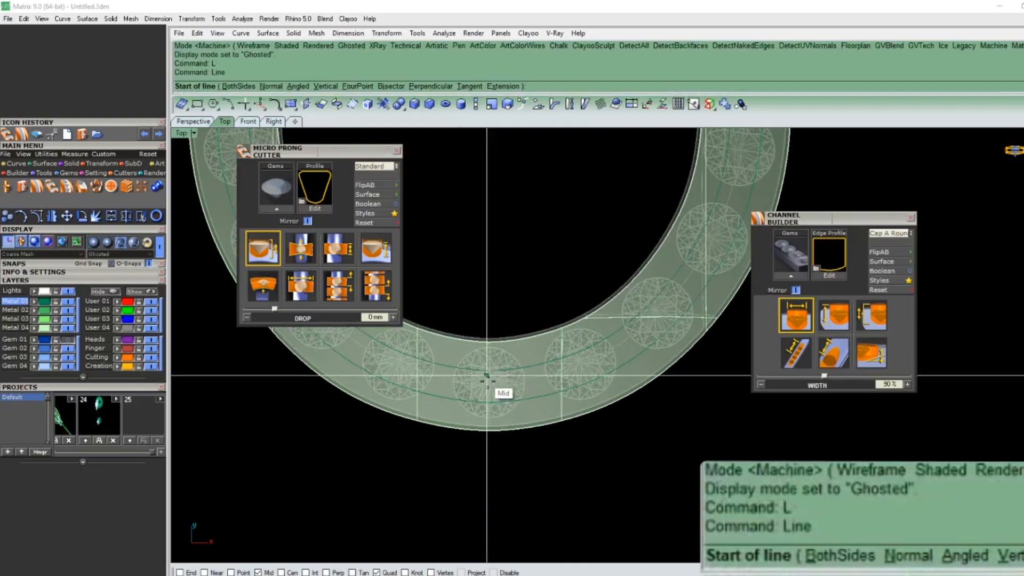
key(Escape)
text(L)
key(Return)
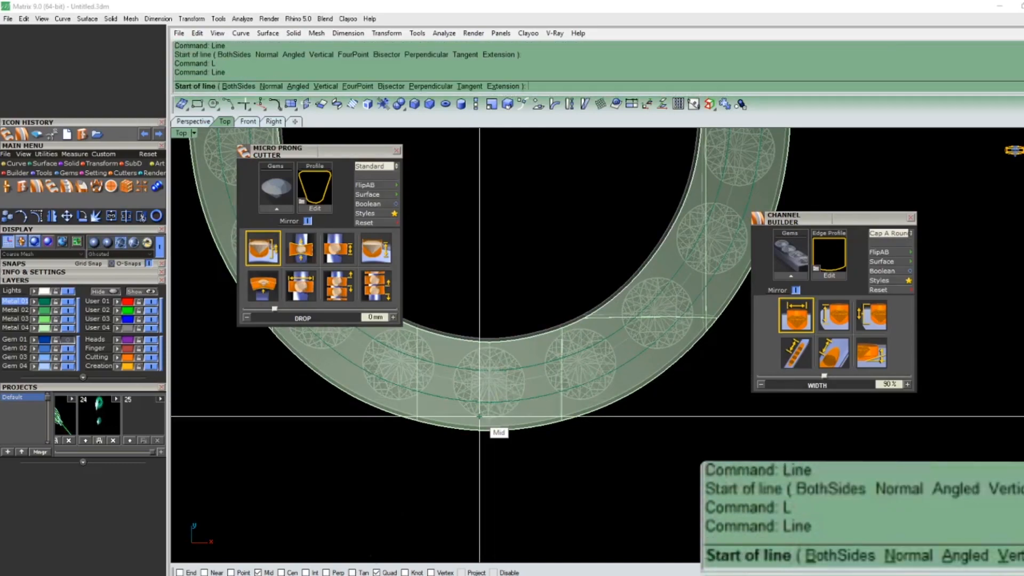
click(488, 382)
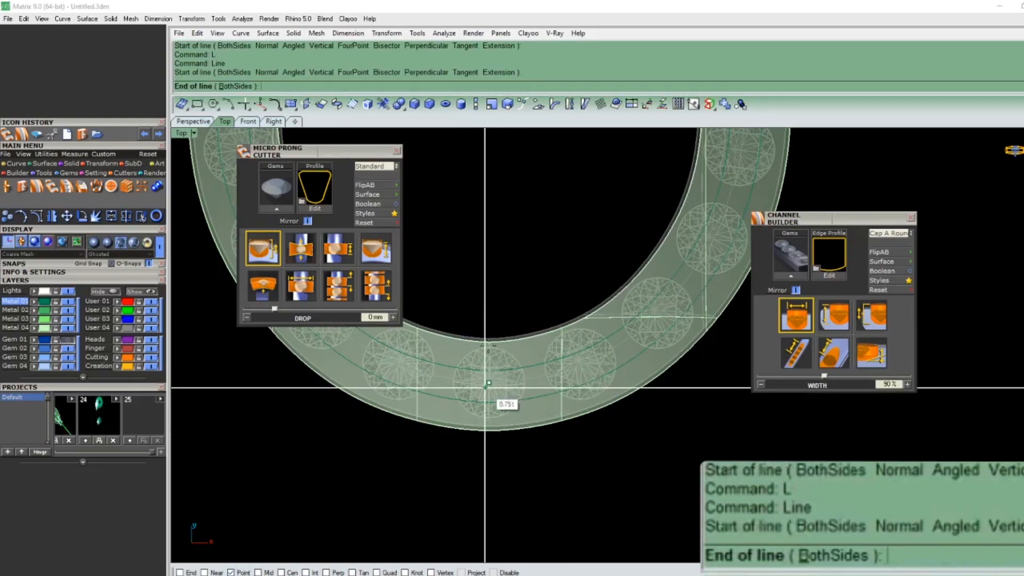
text(b)
key(Return)
click(496, 236)
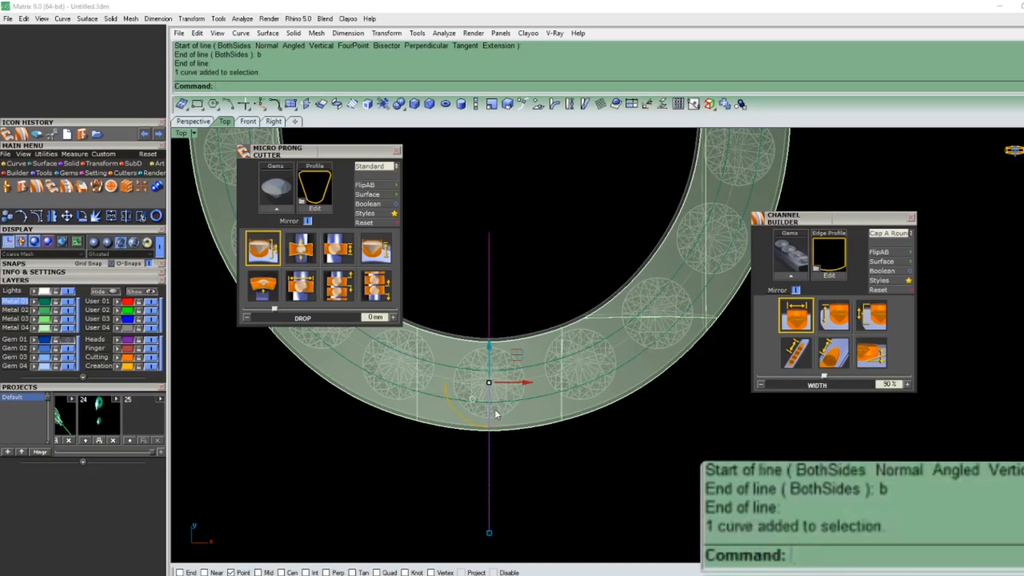
Step: Draw a both-sides line across the band through the centre of the third gem up from the rounded-end gem, on the halo's right half
scroll(467, 319, down, 3)
scroll(574, 396, up, 5)
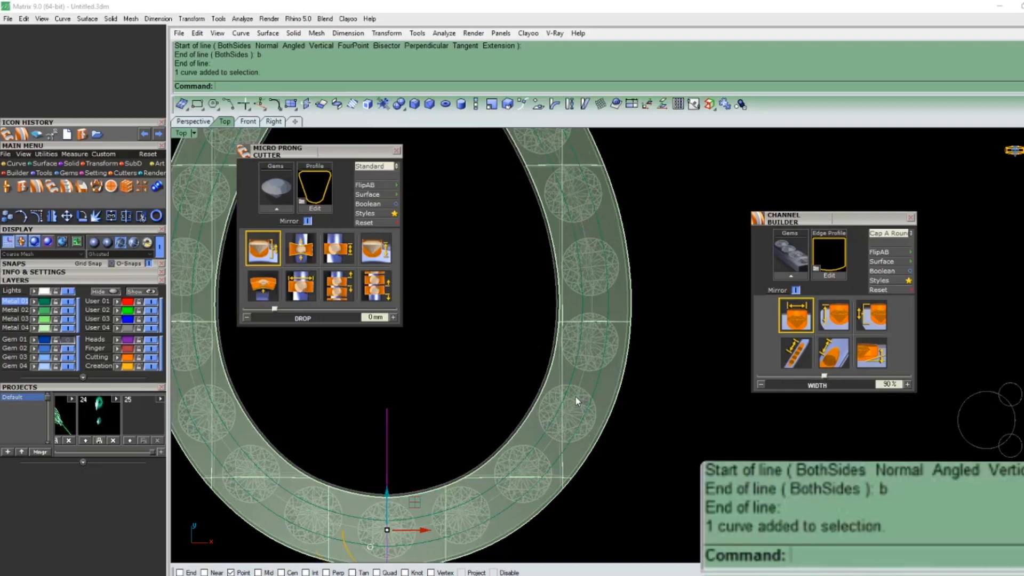
text(L)
key(Return)
click(570, 411)
scroll(661, 458, up, 4)
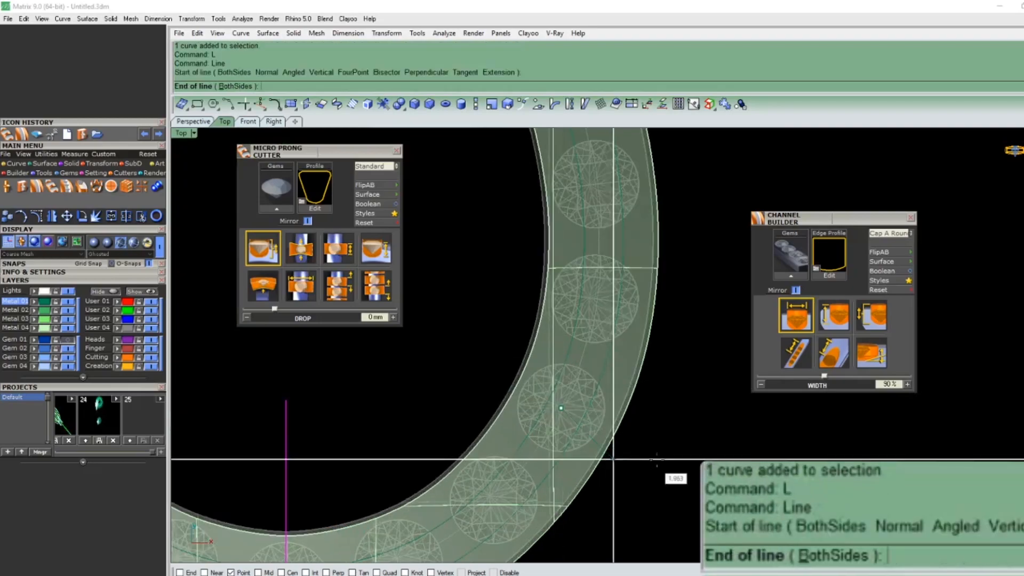
scroll(472, 373, up, 3)
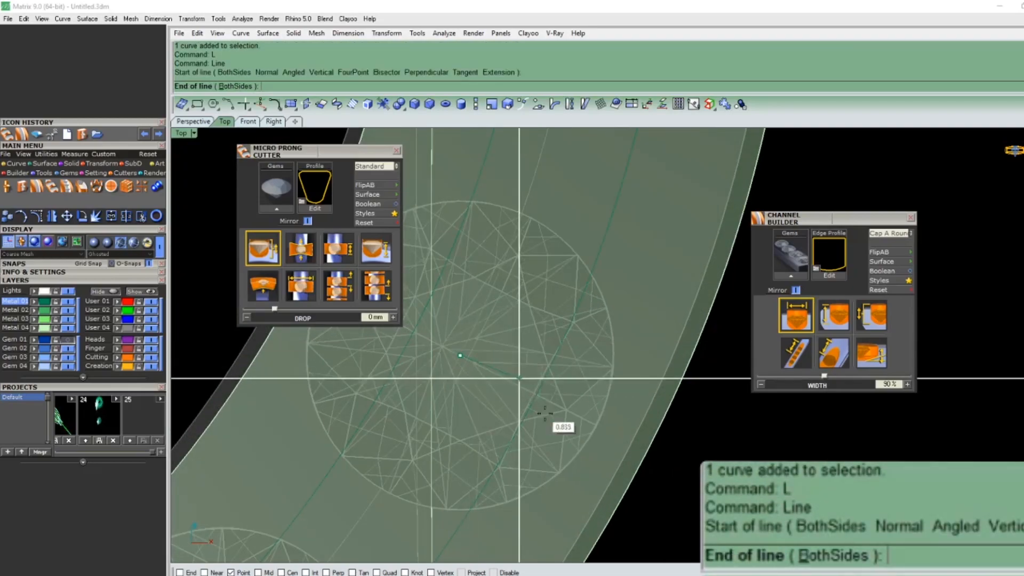
scroll(564, 415, up, 2)
scroll(533, 405, up, 3)
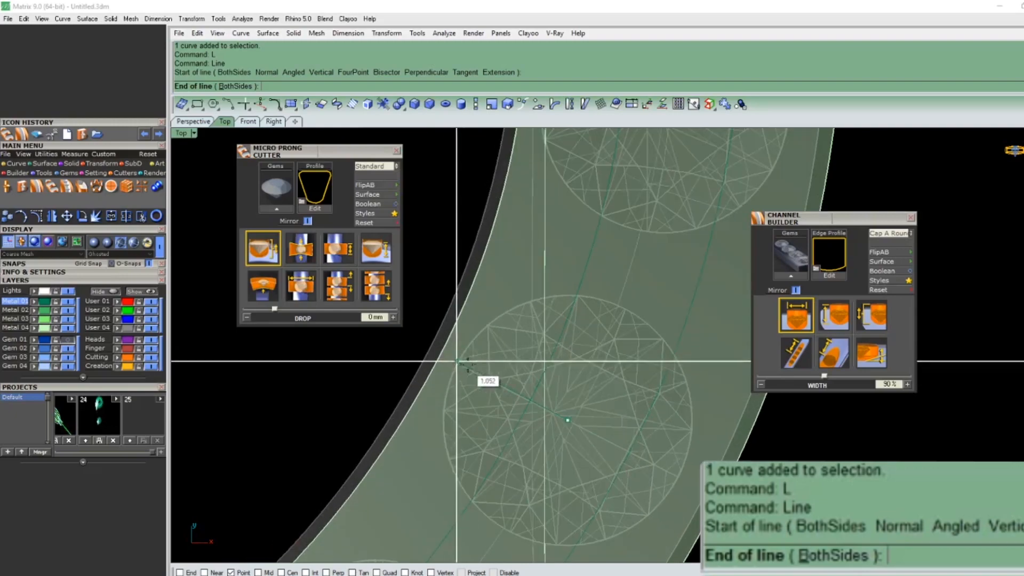
scroll(666, 523, down, 3)
text(b)
key(Return)
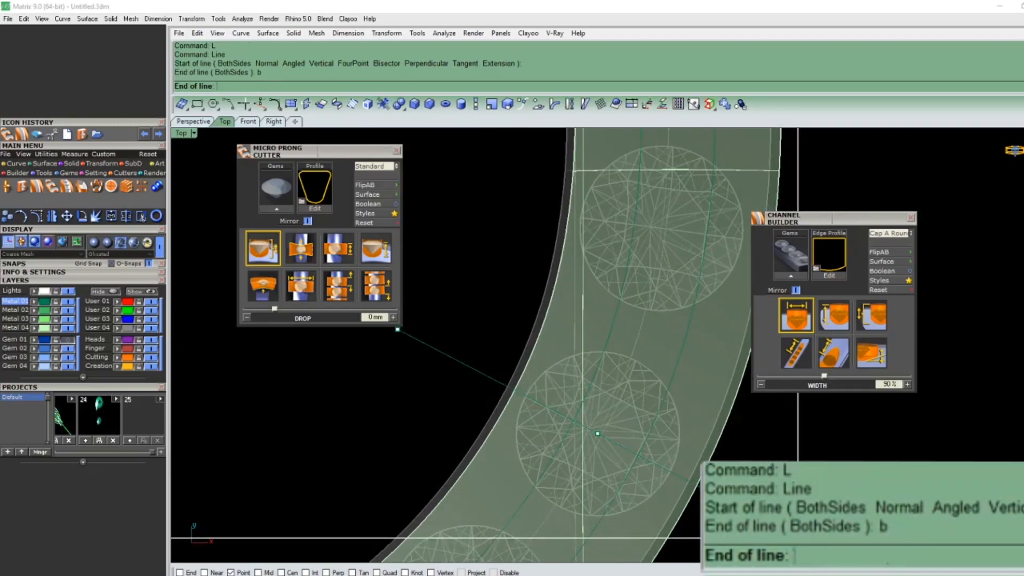
click(795, 537)
scroll(648, 463, down, 5)
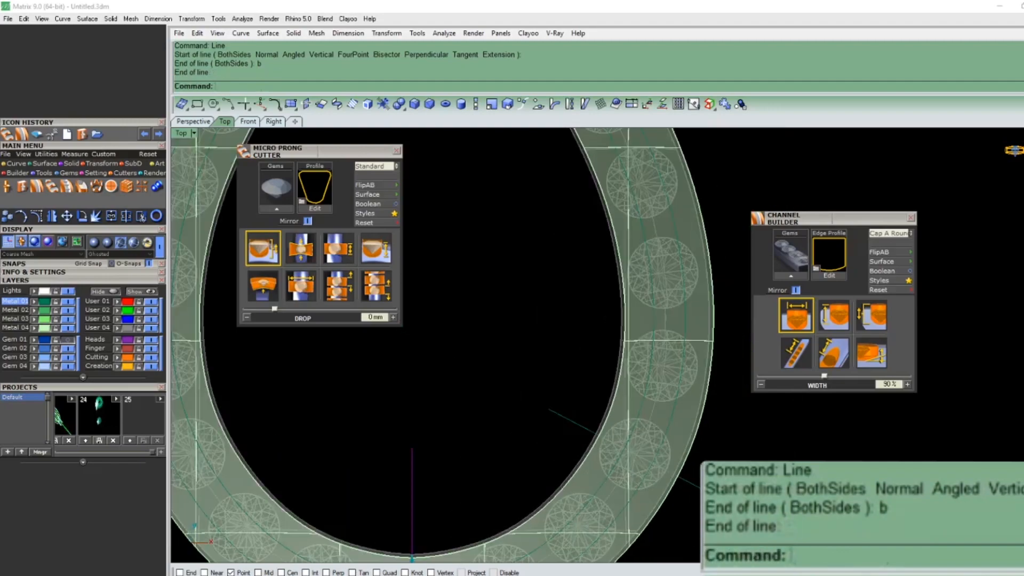
Step: Select and delete the slanted line through the gem on the halo's lower right
click(568, 420)
right_drag(576, 458, 447, 363)
scroll(450, 384, down, 4)
scroll(434, 407, up, 2)
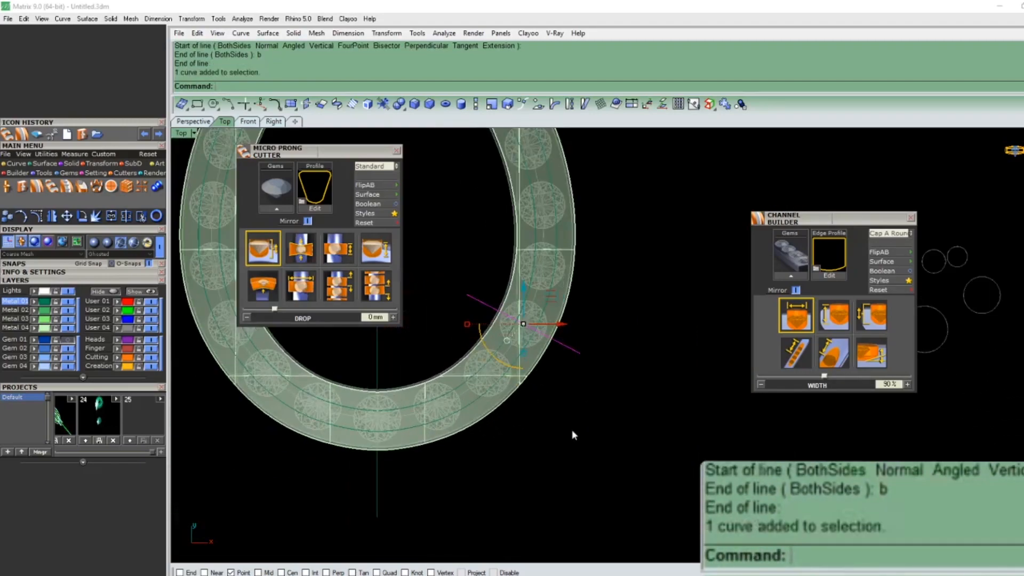
scroll(411, 444, down, 3)
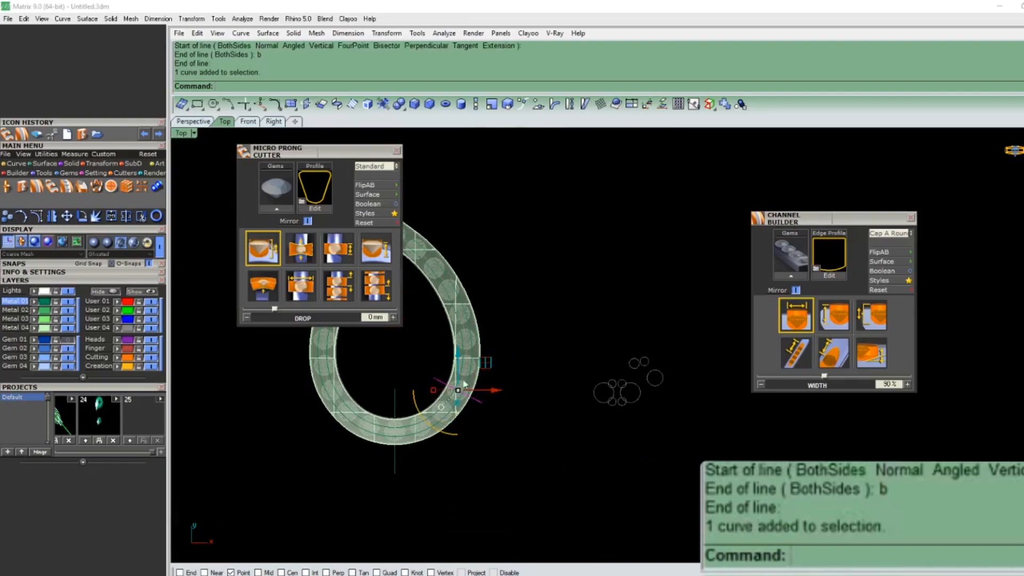
scroll(456, 388, up, 4)
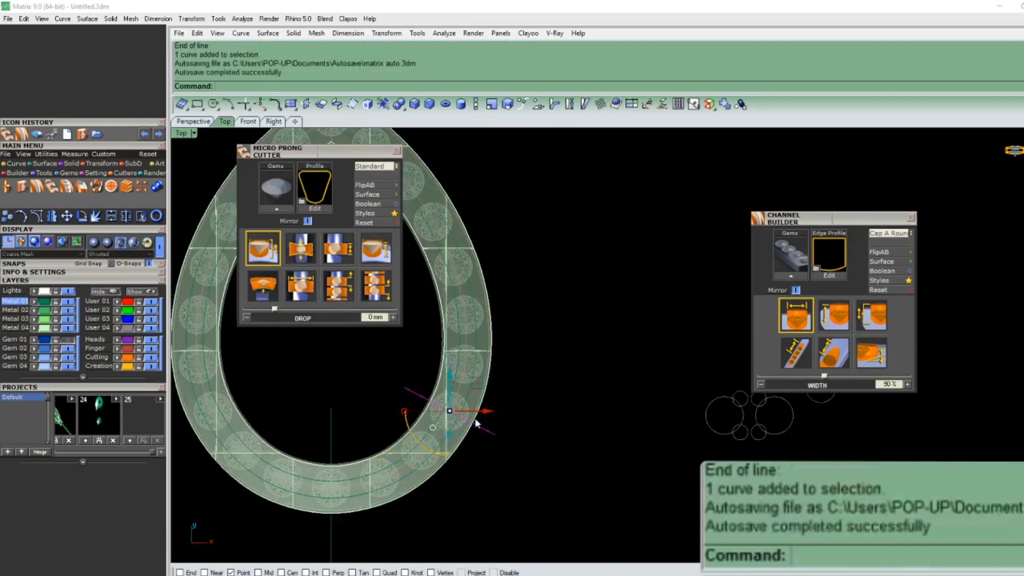
scroll(602, 437, down, 3)
text(D)
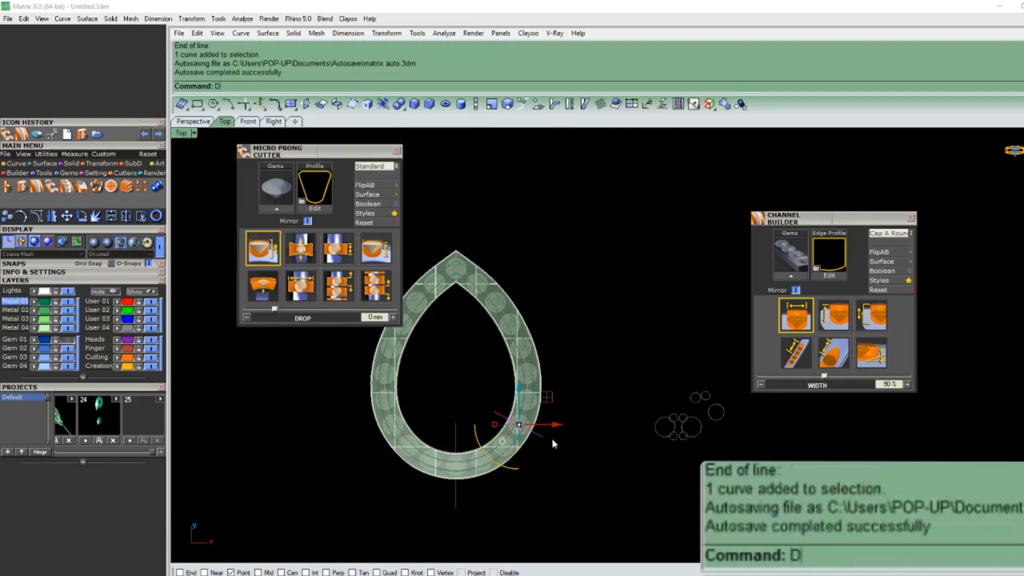
key(Return)
Step: Draw a both-sides line across the band through the next gem up on the halo's right half, and delete it
scroll(533, 435, up, 3)
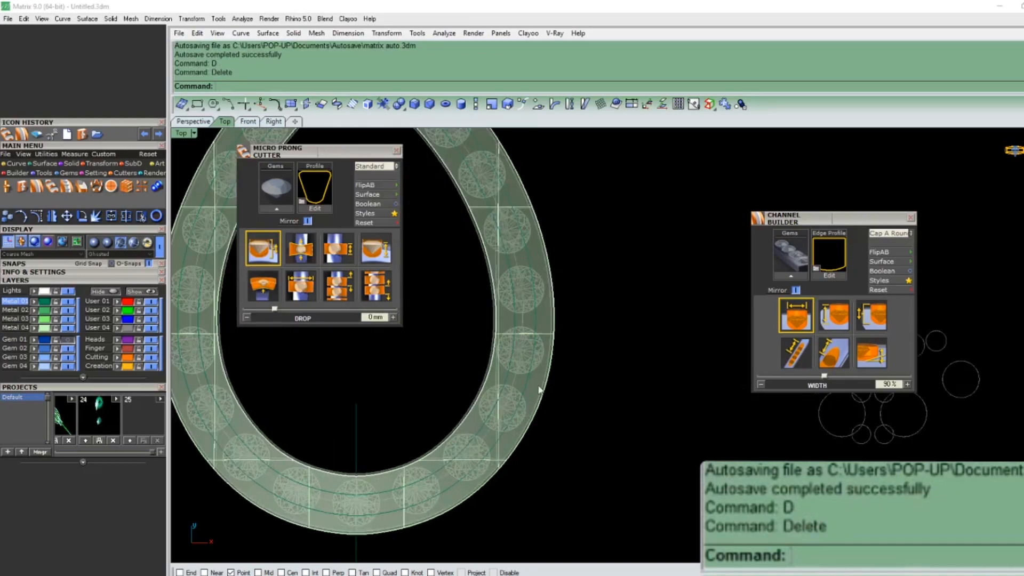
scroll(587, 457, up, 3)
text(L)
key(Return)
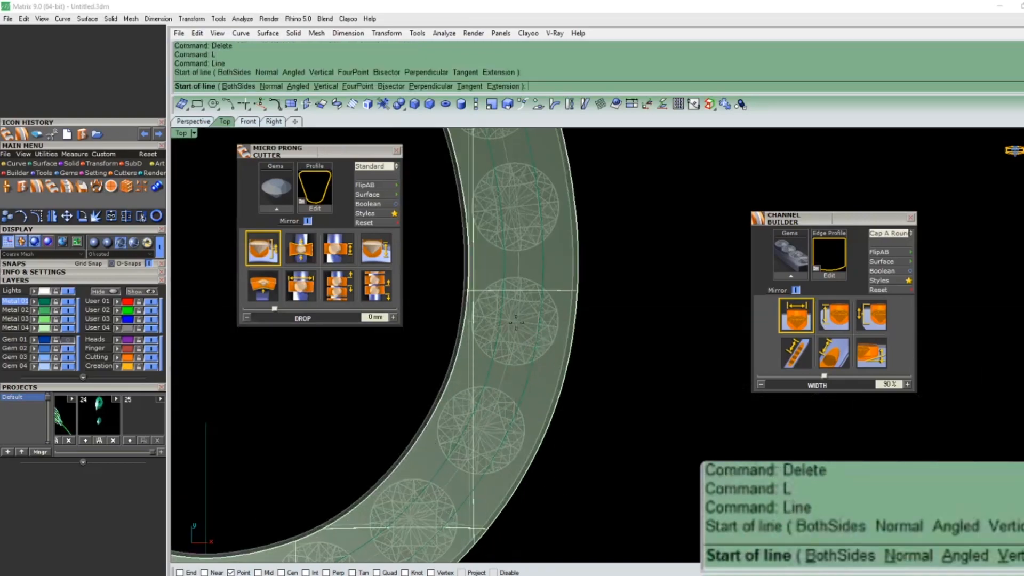
click(514, 321)
text(b)
key(Return)
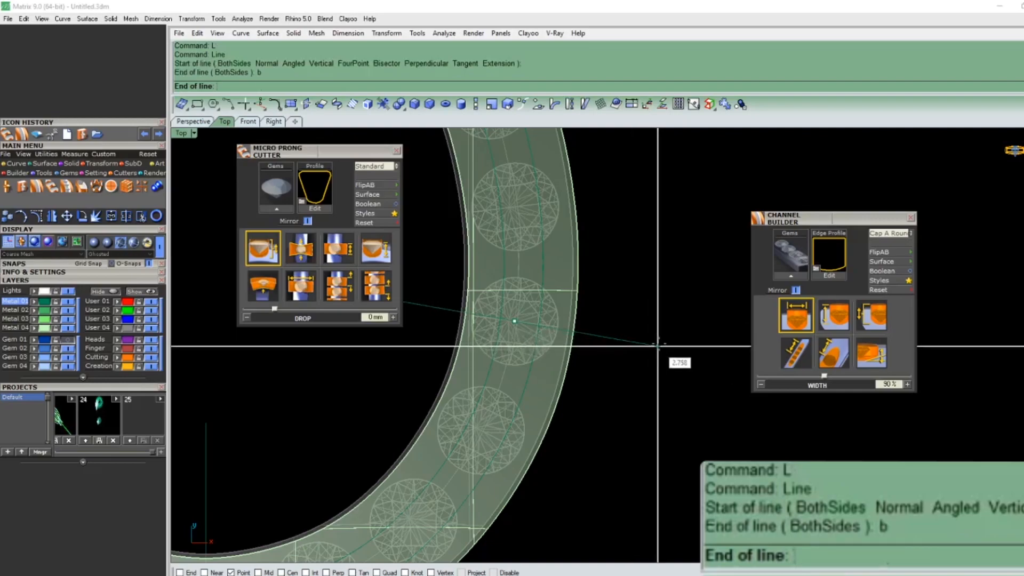
click(662, 340)
drag(658, 308, 621, 386)
text(d)
key(Return)
scroll(608, 368, down, 7)
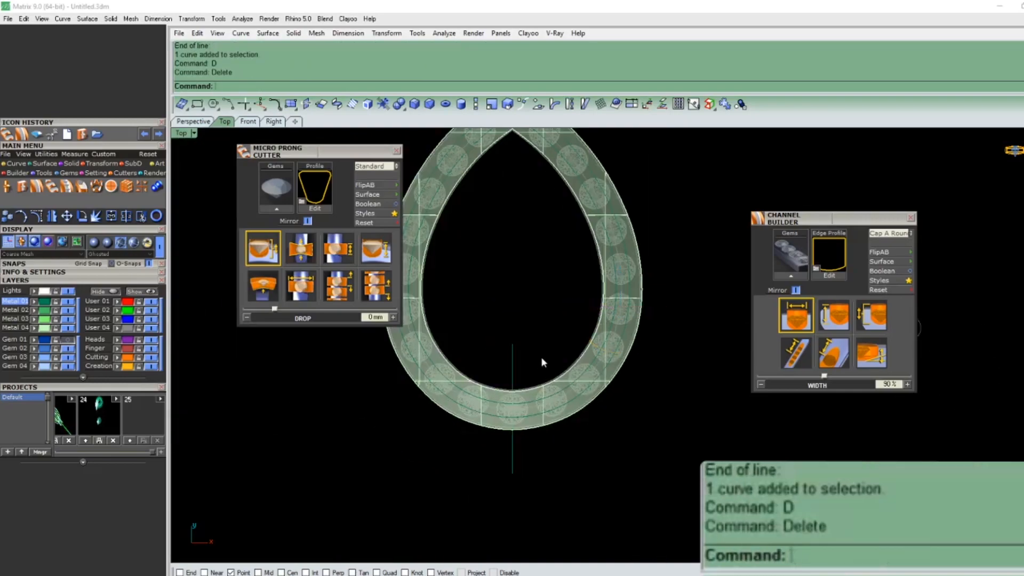
click(512, 372)
scroll(520, 371, up, 7)
text(o)
key(Return)
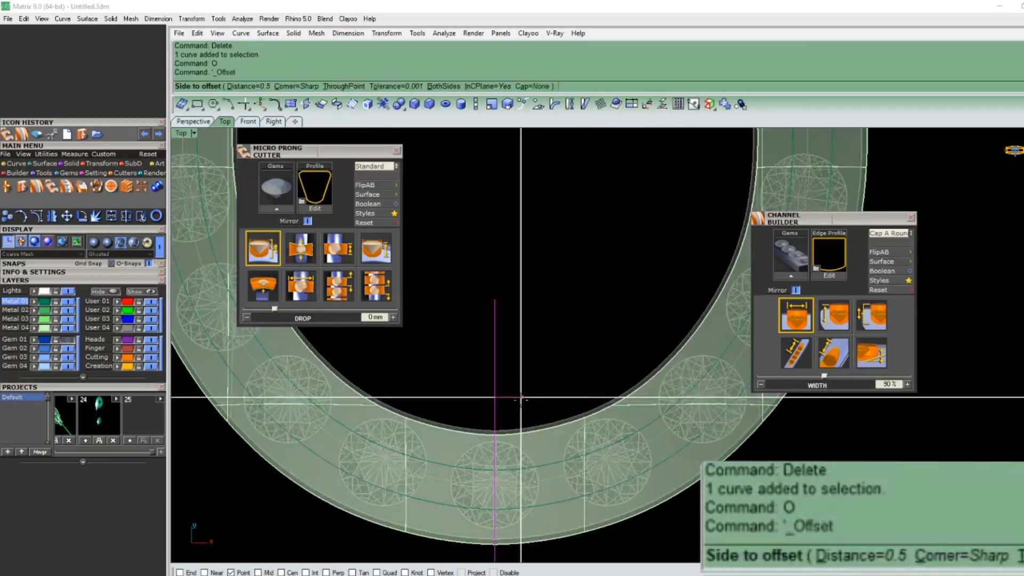
key(Escape)
key(Escape)
Step: Draw a line connecting the centre points of the rounded-end gem and its right-hand neighbour
right_drag(548, 481, 522, 419)
scroll(522, 424, up, 2)
text(l)
key(Return)
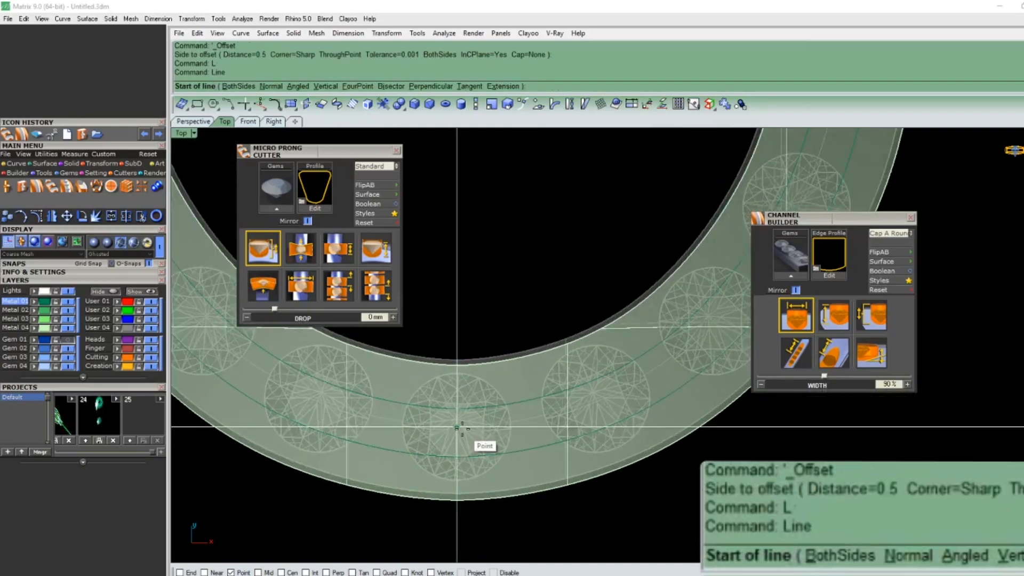
click(457, 427)
click(596, 398)
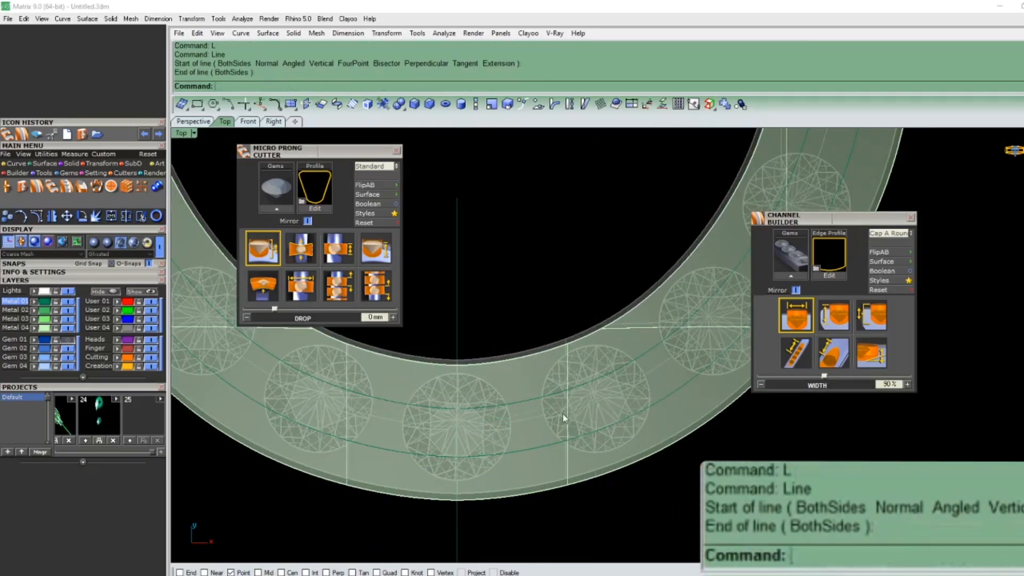
Step: Draw a slanted line across the band from the midpoint of the gem-connecting line, extending about 2.7 mm to both sides
text(l)
key(Return)
right_click(269, 572)
click(526, 413)
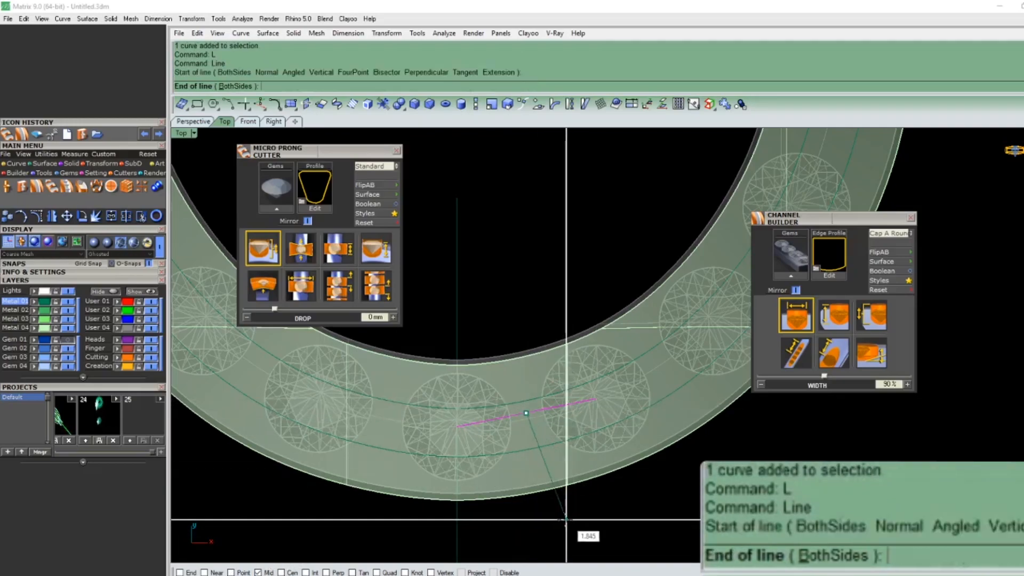
text(b)
key(Return)
right_drag(556, 537, 538, 471)
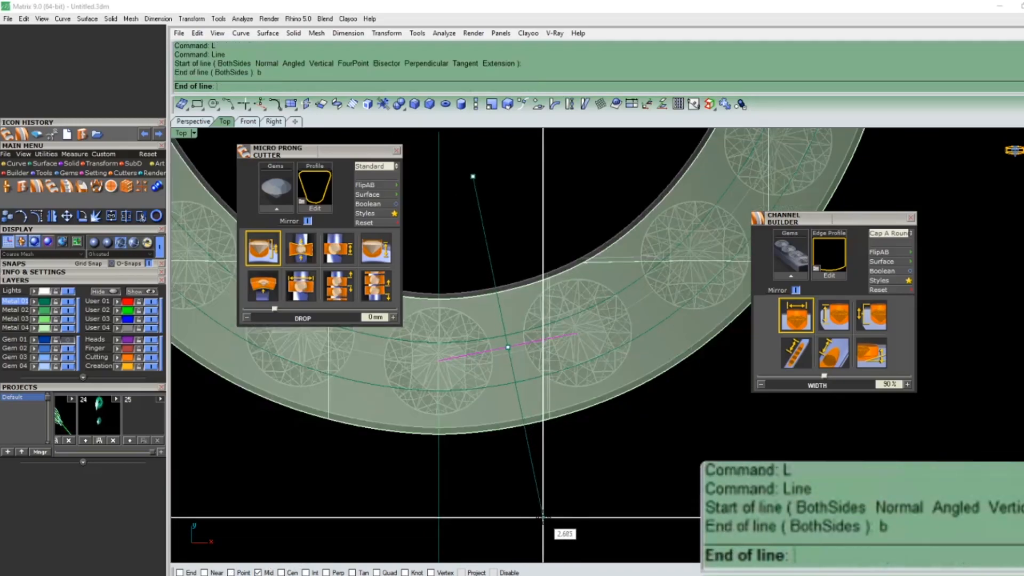
click(541, 519)
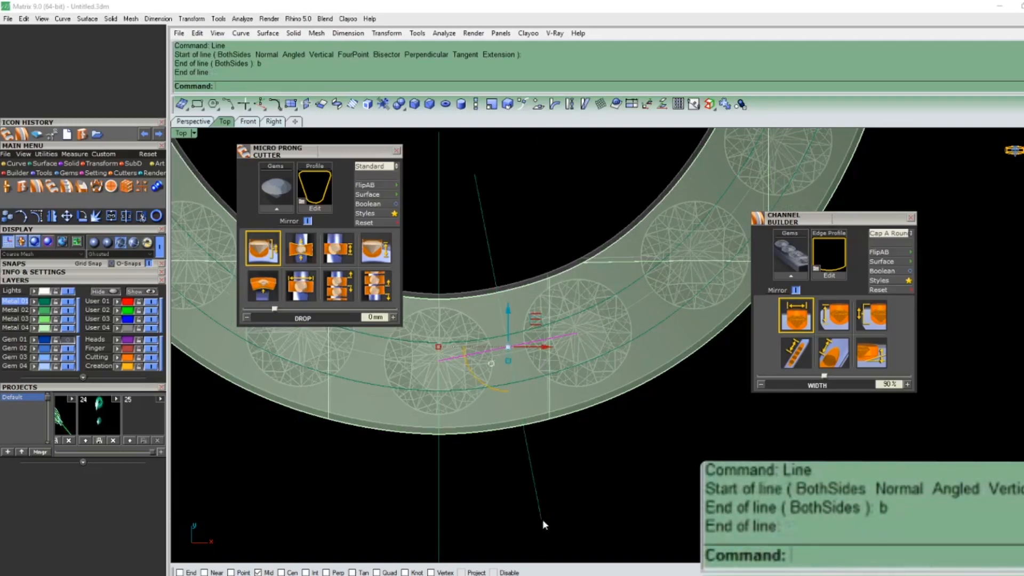
click(540, 506)
scroll(493, 421, down, 5)
text(rr)
key(Return)
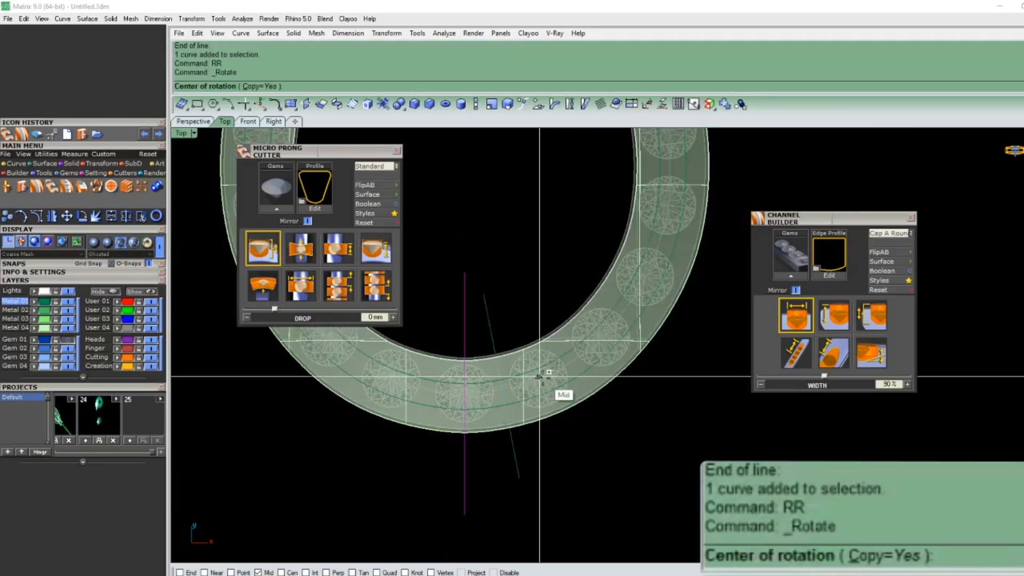
key(Escape)
Step: Draw a slanted line through the centre point of the rounded-end gem's right-hand neighbour, extending about 2.9 mm to both sides
scroll(539, 376, up, 3)
text(l)
key(Return)
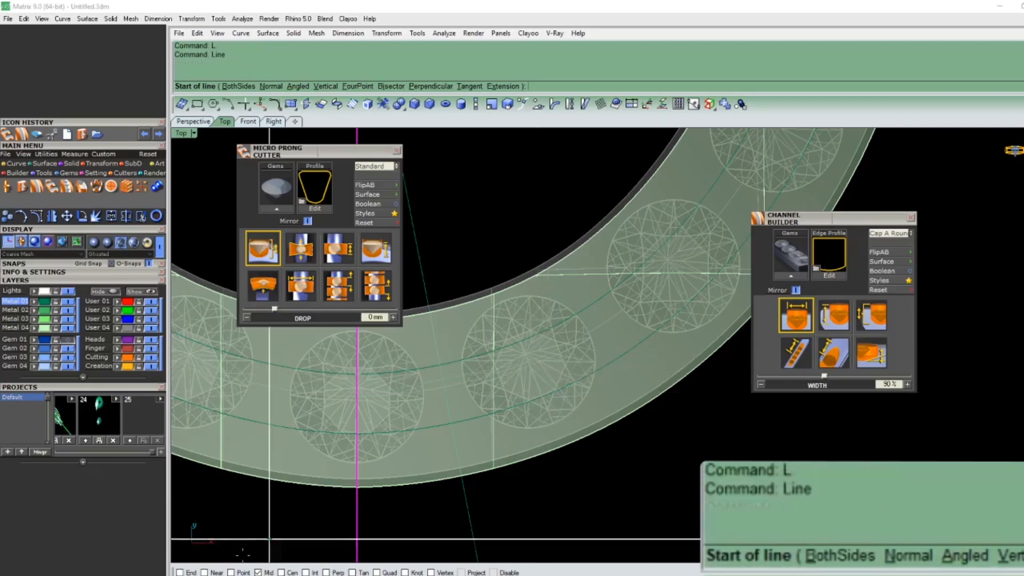
right_click(232, 573)
click(529, 361)
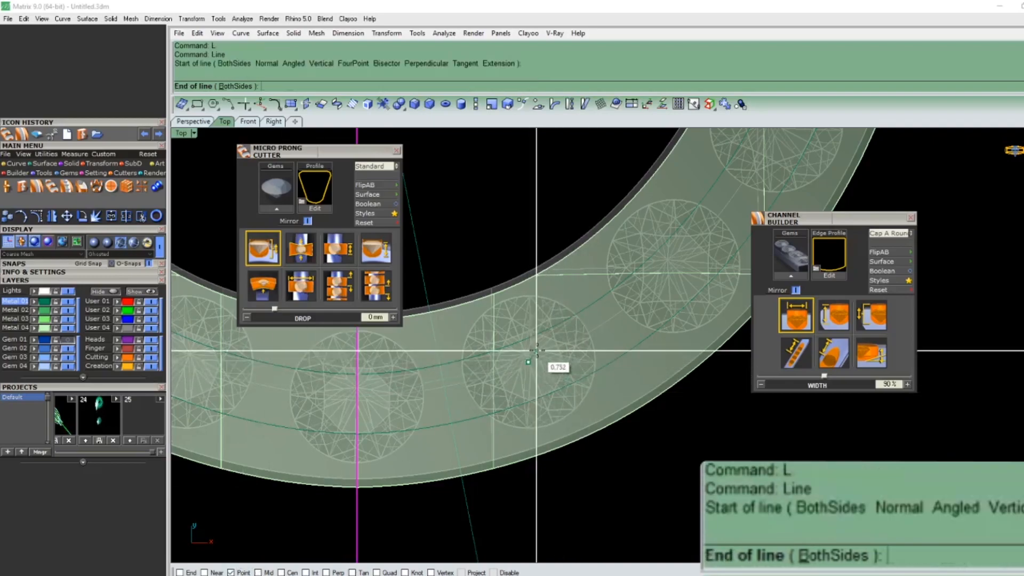
scroll(535, 351, down, 2)
scroll(602, 536, up, 2)
text(b)
key(Return)
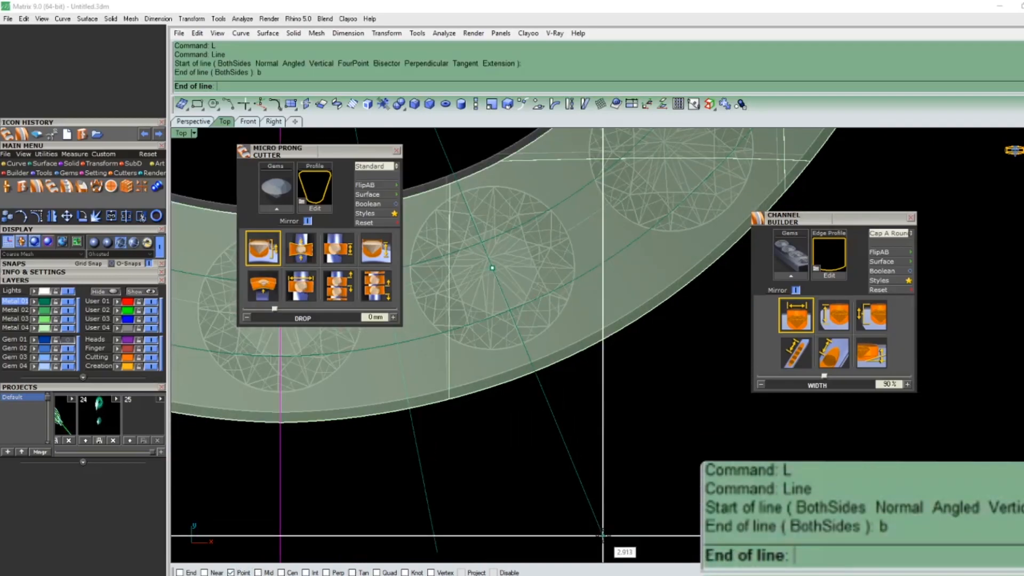
scroll(602, 536, down, 2)
click(601, 535)
Step: Project the two lines through the neighbouring gems onto the construction plane, deleting the originals, and create a mean curve between them
drag(425, 513, 280, 530)
scroll(280, 530, down, 2)
text(k)
key(Return)
text(y)
key(Return)
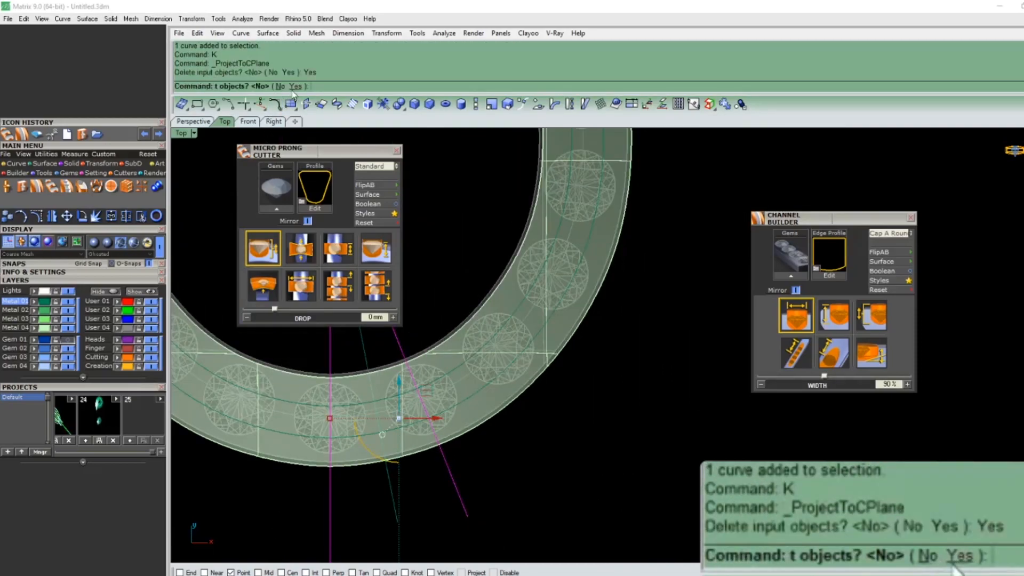
scroll(499, 376, down, 1)
text(mc)
key(Return)
scroll(429, 468, up, 2)
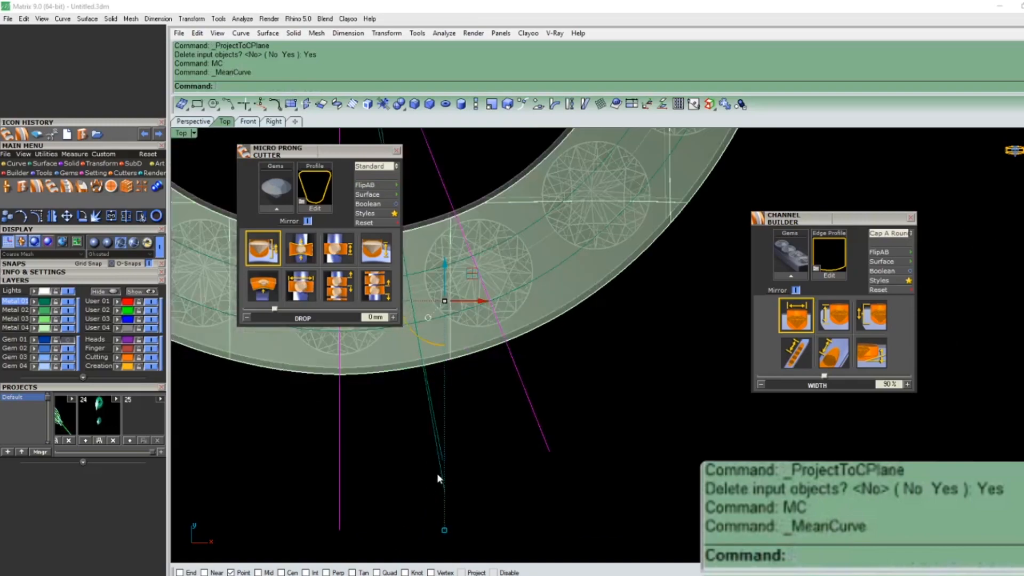
Step: Delete the hand-placed slanted line between the two gems and select the mean curve beside it
right_drag(444, 464, 502, 518)
click(491, 513)
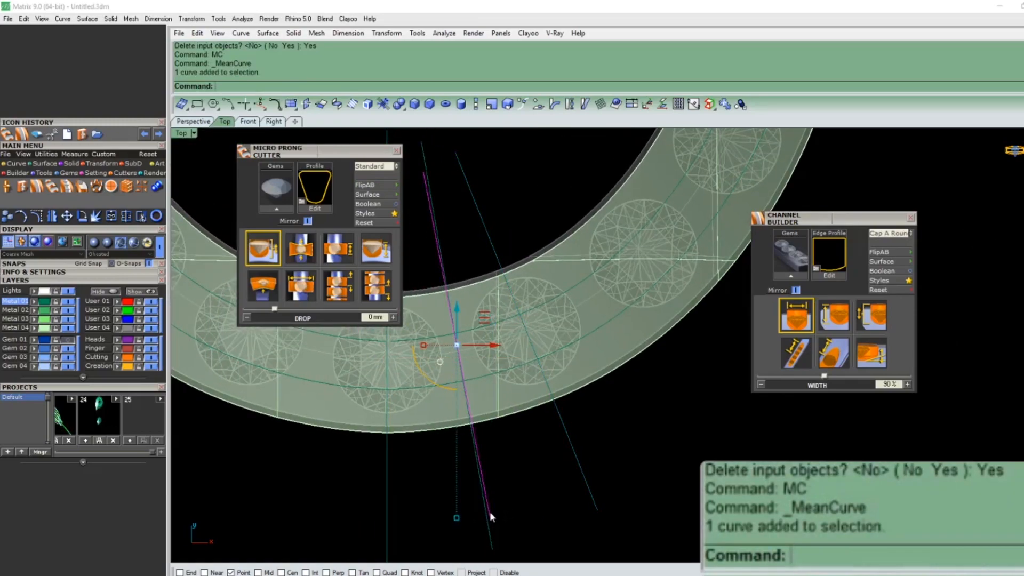
text(d)
key(Return)
click(487, 520)
right_drag(479, 457, 488, 481)
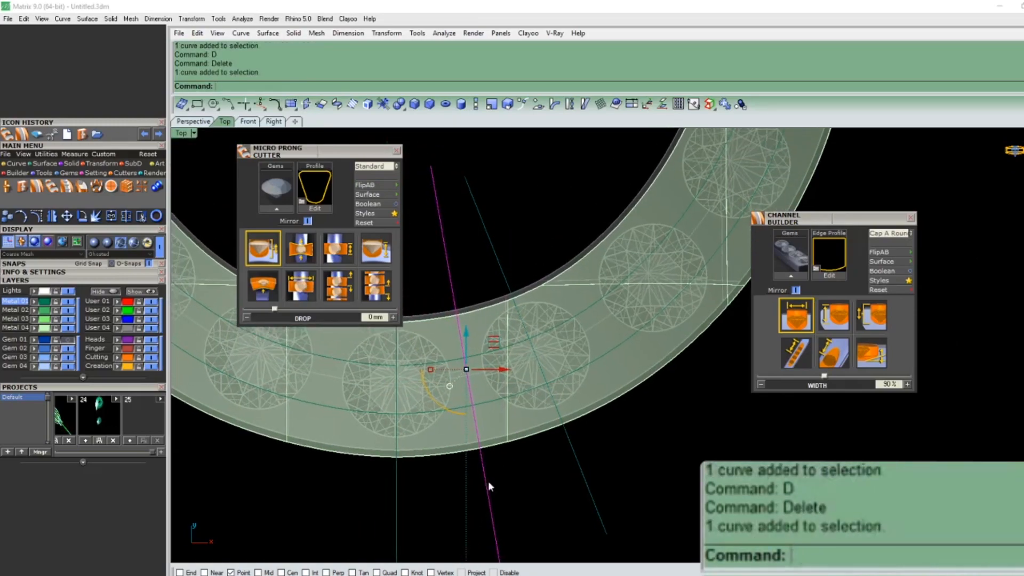
Step: Offset the mean curve between the two gems by 0.075 mm to both sides
text(o)
key(Return)
text(b)
key(Return)
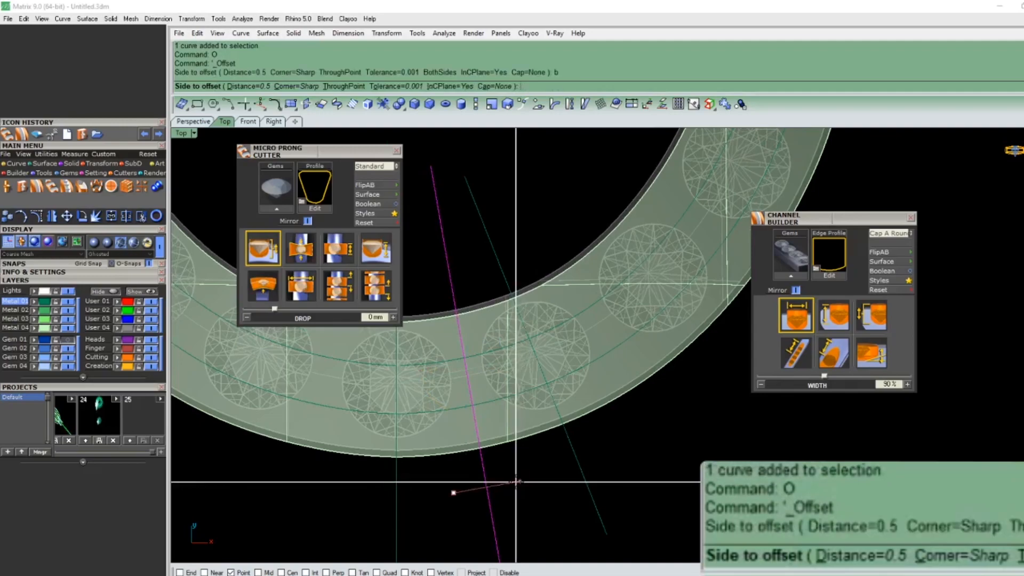
text(.15)
key(Return)
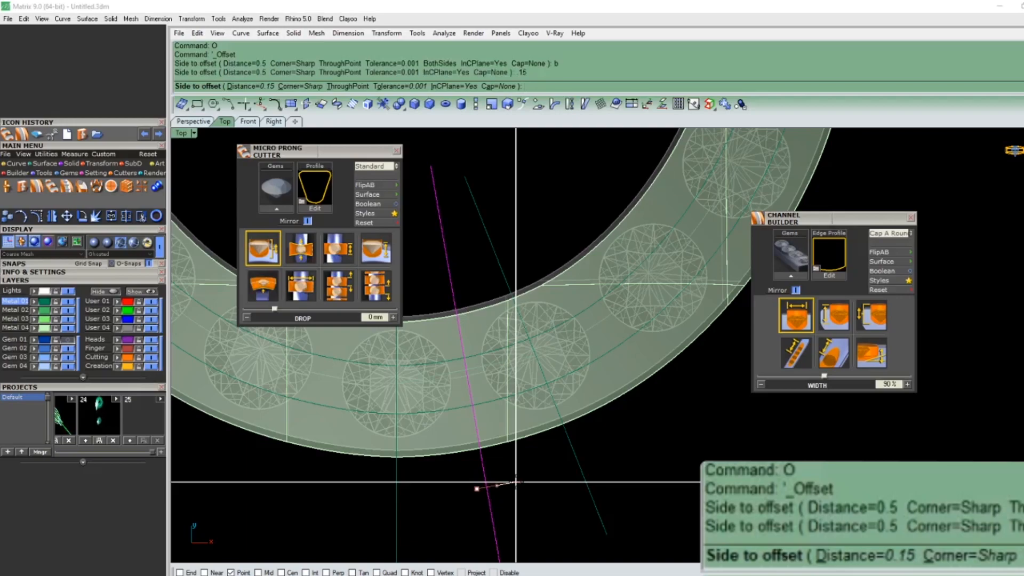
key(Return)
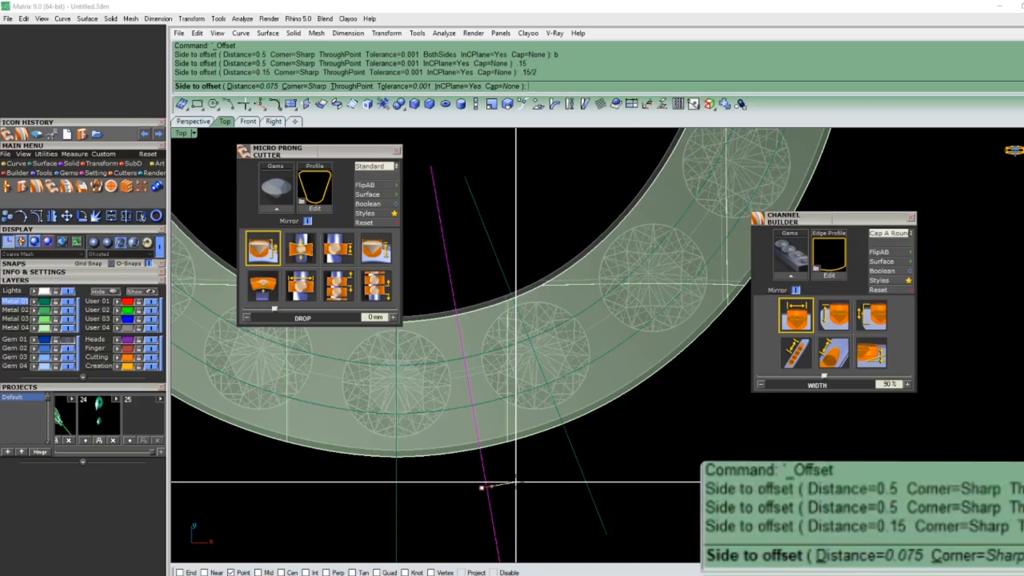
click(515, 482)
click(515, 482)
Step: Measure the gap between the outer ends of the two offset curves using a temporary line
right_drag(496, 507, 424, 405)
text(l)
key(Return)
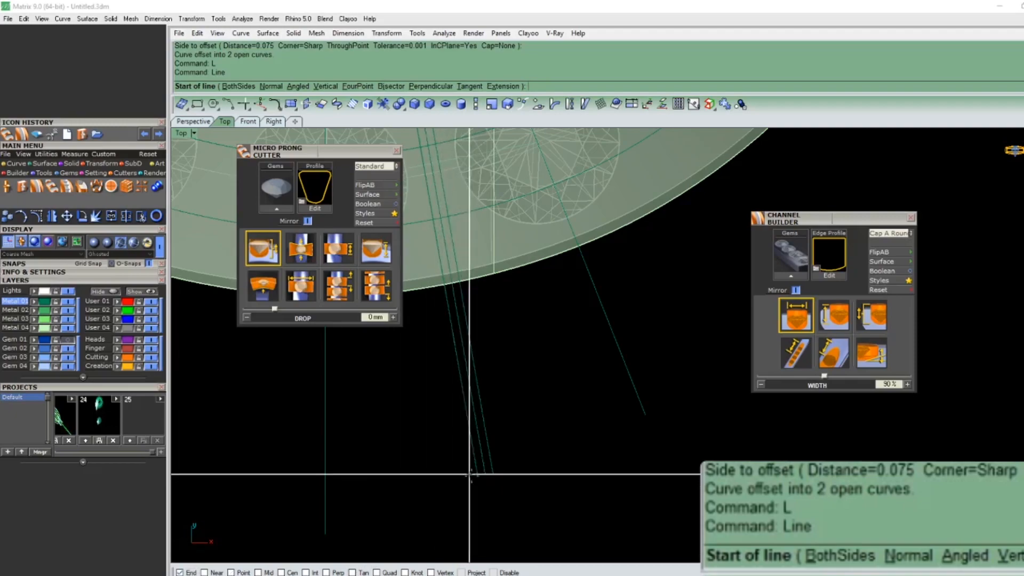
click(478, 475)
click(492, 473)
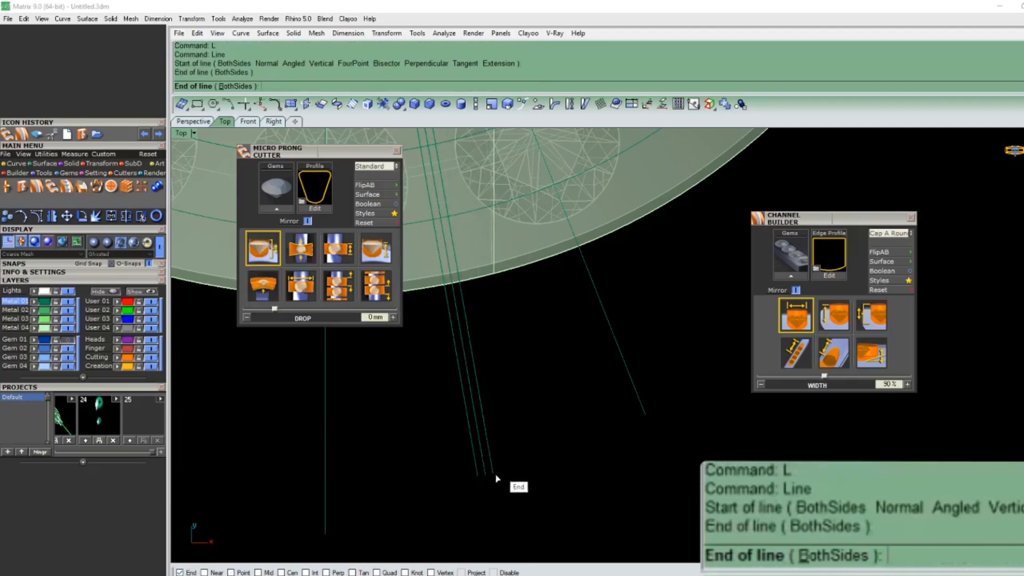
Step: Group the mean curve with its two parallel offset curves
scroll(550, 410, down, 6)
drag(539, 402, 465, 455)
scroll(502, 347, up, 6)
click(499, 357)
click(584, 392)
click(518, 439)
text(GR)
key(Return)
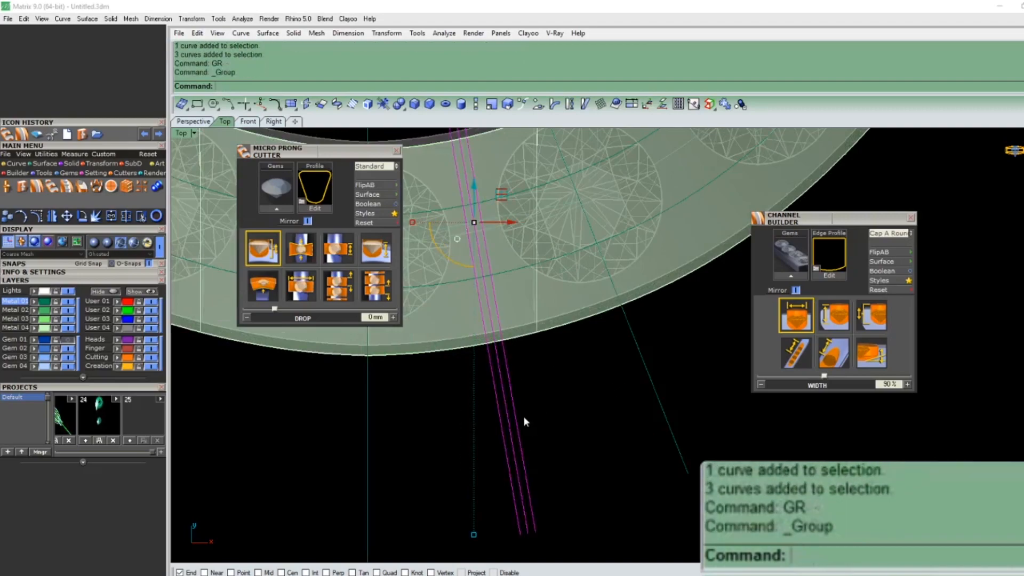
Step: Offset the outer grouped line 0.65 mm toward the rounded-end gem's right-hand neighbour
text(O)
key(Return)
click(516, 419)
scroll(538, 414, up, 3)
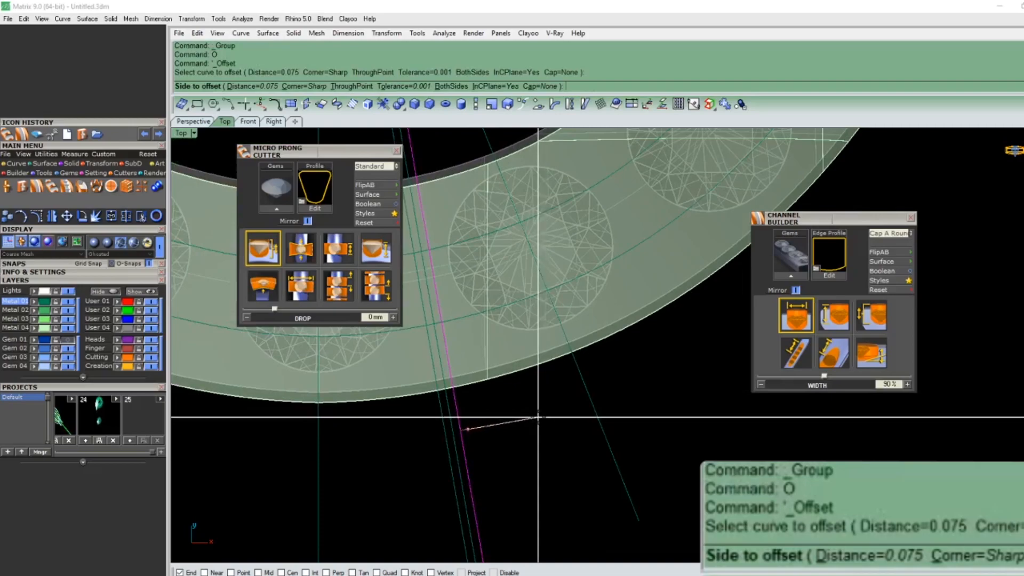
text(.65)
key(Return)
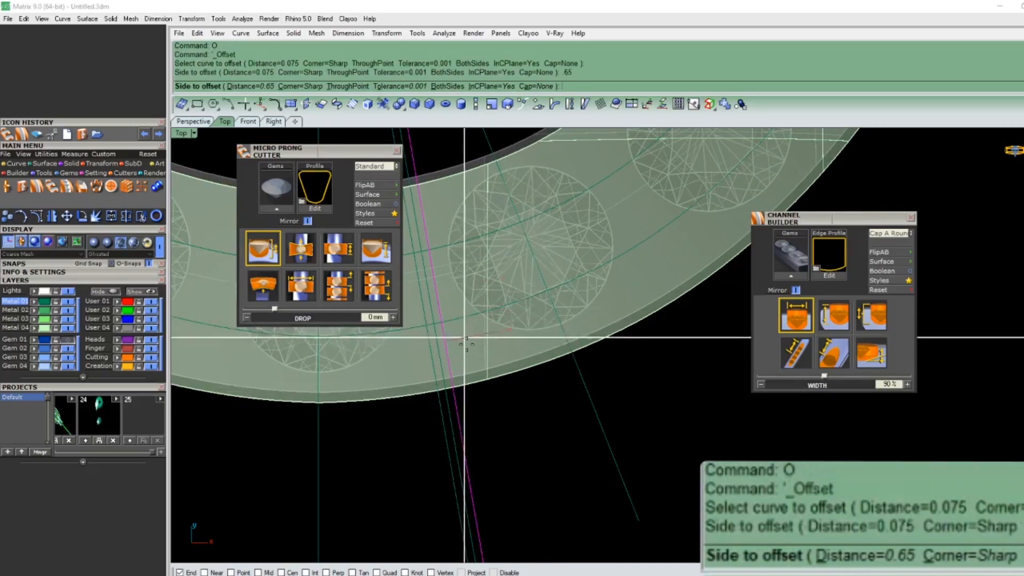
click(538, 467)
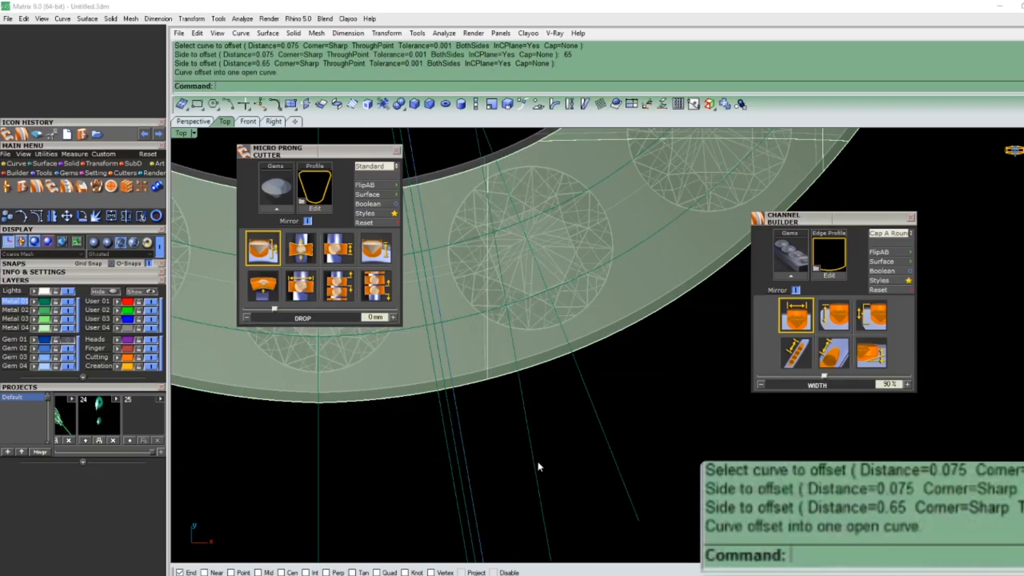
Step: Offset the opposite outer line of the group 0.65 mm toward the rounded-end gem
text(O)
key(Return)
click(451, 475)
click(376, 460)
scroll(368, 427, up, 2)
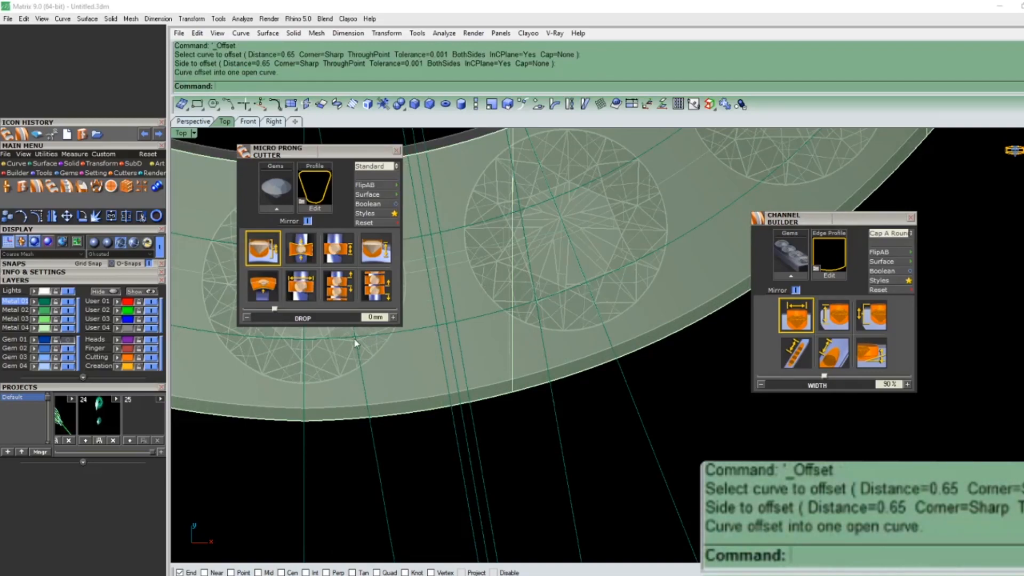
scroll(491, 436, down, 3)
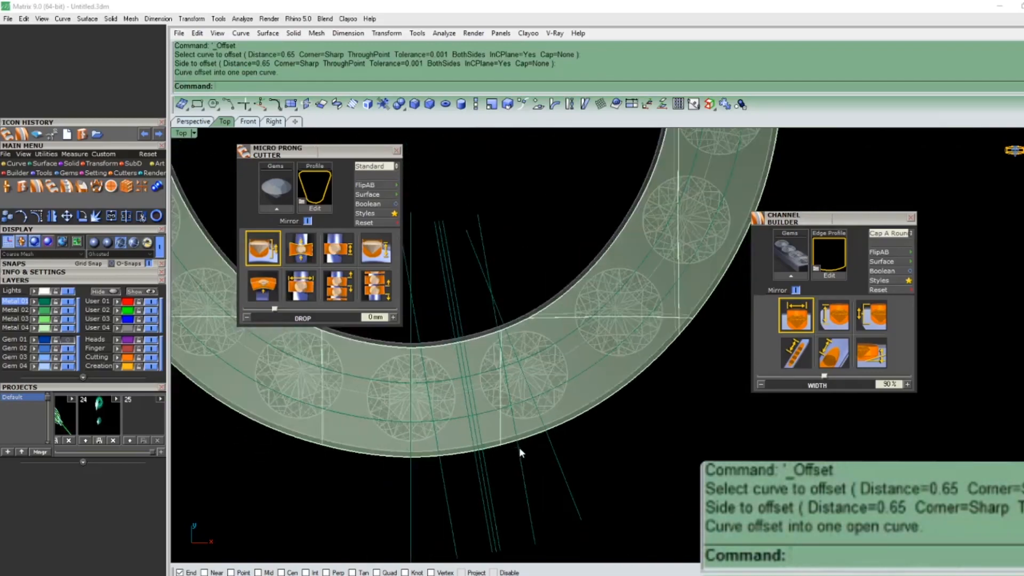
click(520, 420)
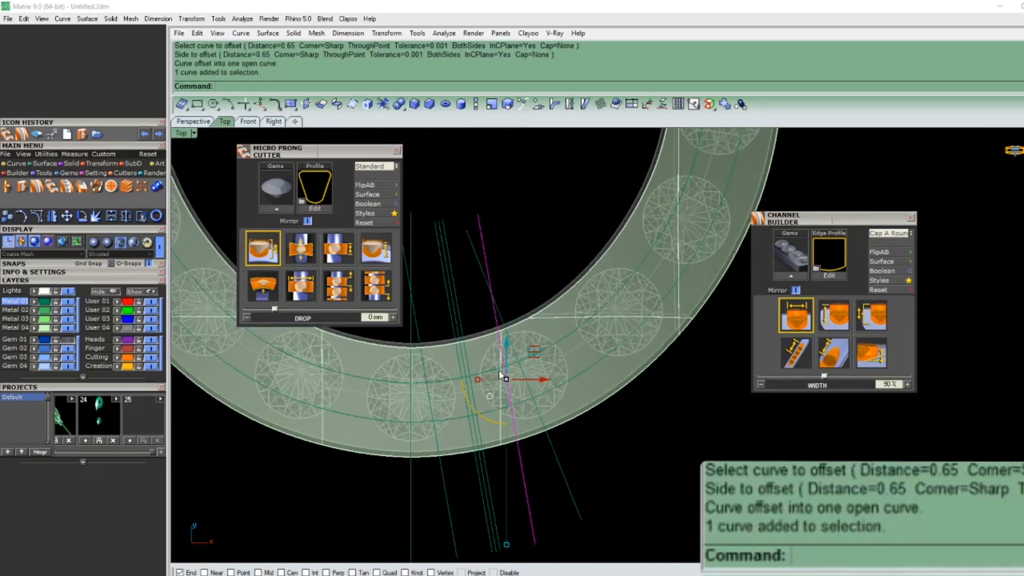
scroll(448, 457, up, 3)
scroll(523, 338, down, 4)
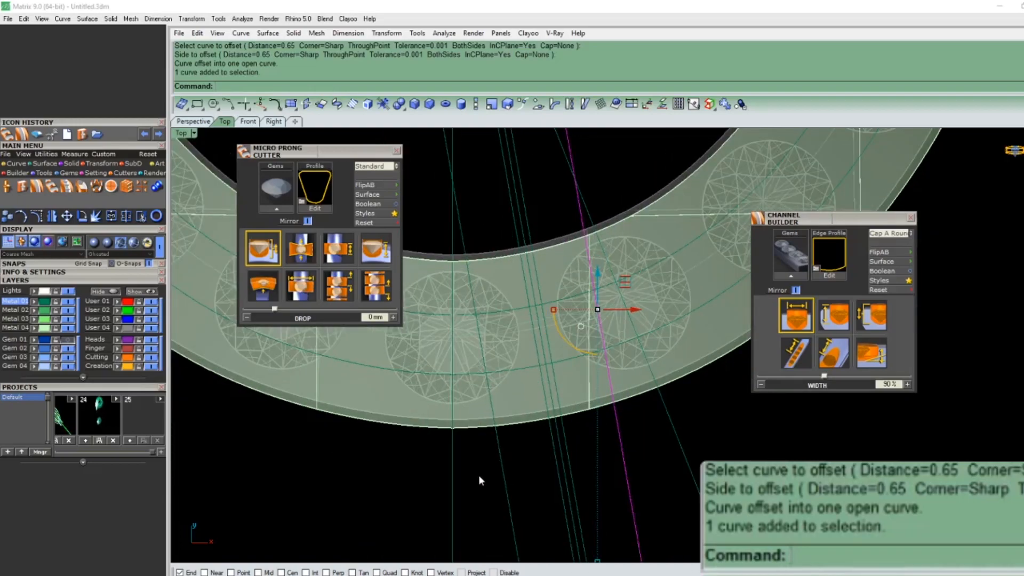
click(452, 475)
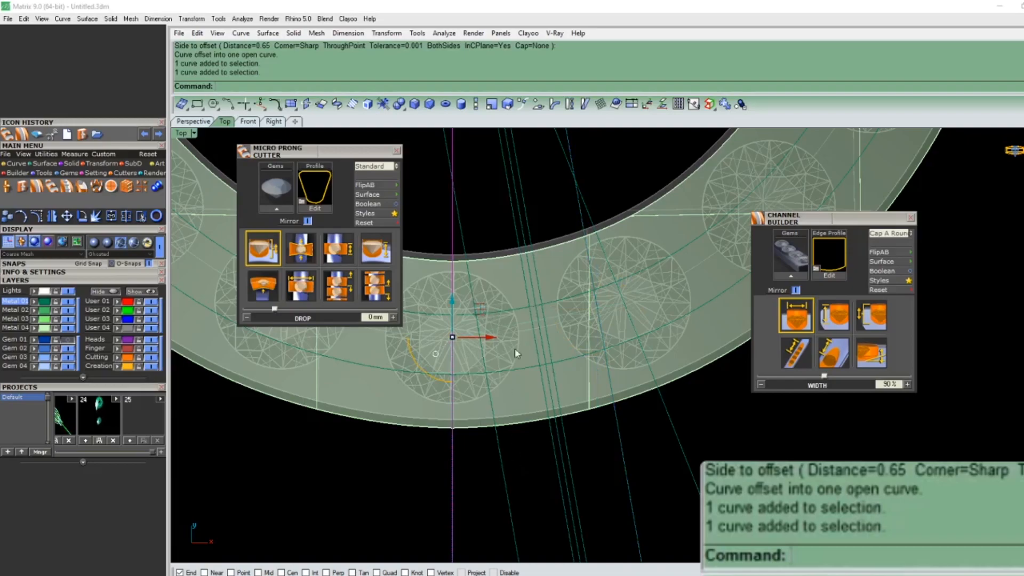
text(O)
key(Return)
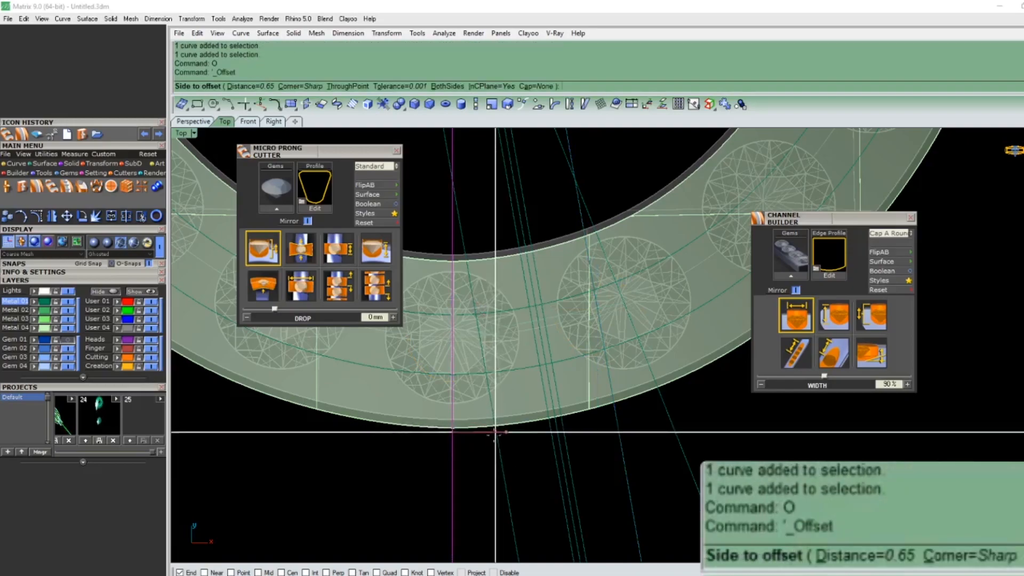
click(502, 463)
text(v)
key(Return)
key(Return)
key(F10)
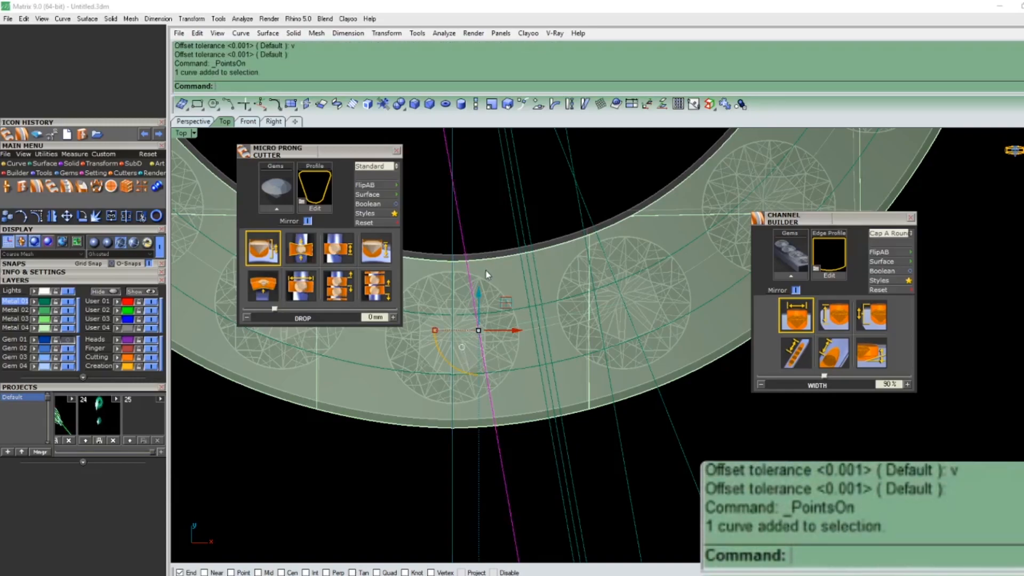
Step: Draw a steep line about 3.7 mm long across the band over the rounded-end gem and nudge it slightly toward the inside
scroll(485, 270, up, 3)
text(L)
key(Return)
click(474, 234)
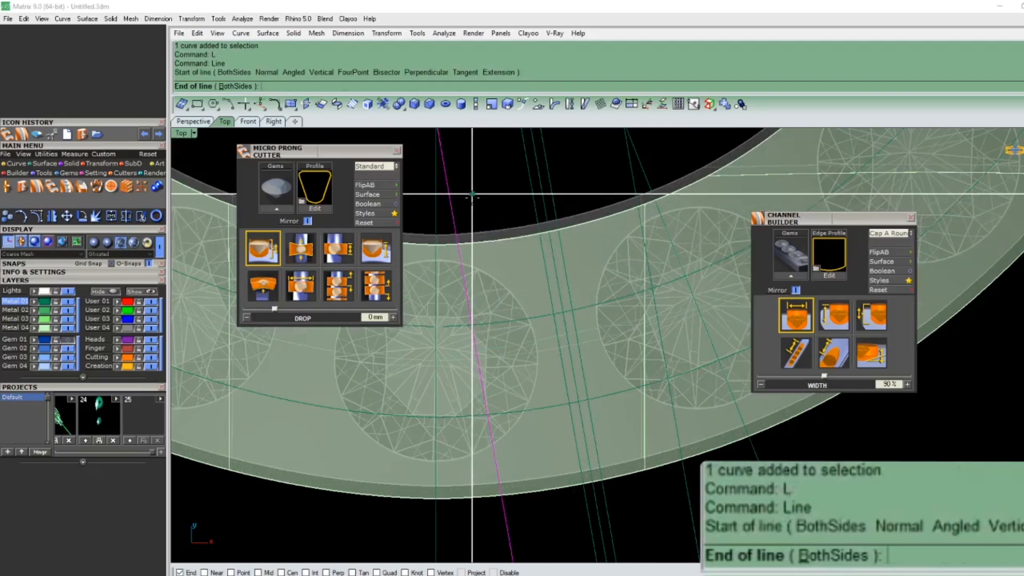
scroll(486, 424, down, 3)
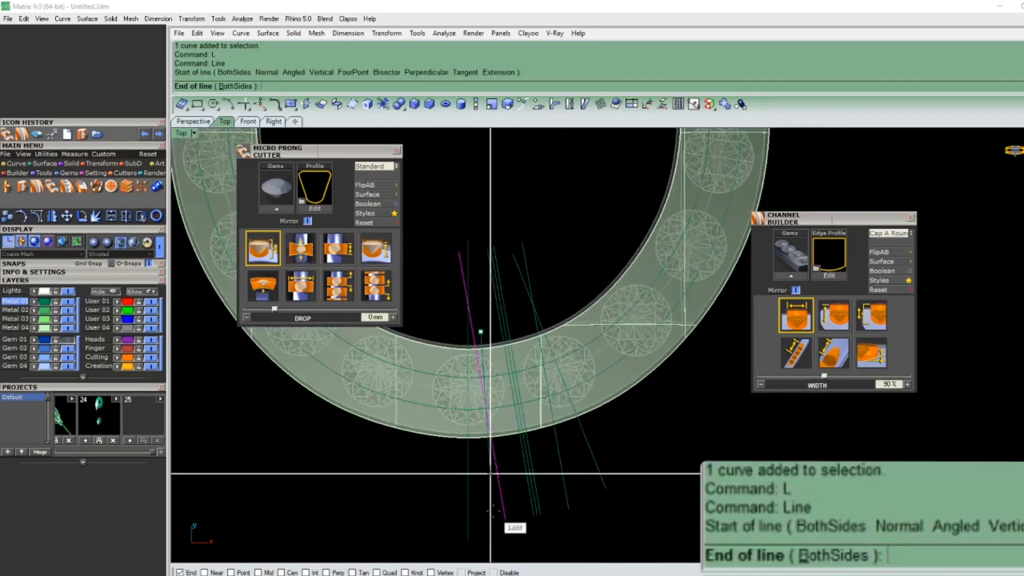
click(490, 520)
scroll(491, 508, up, 1)
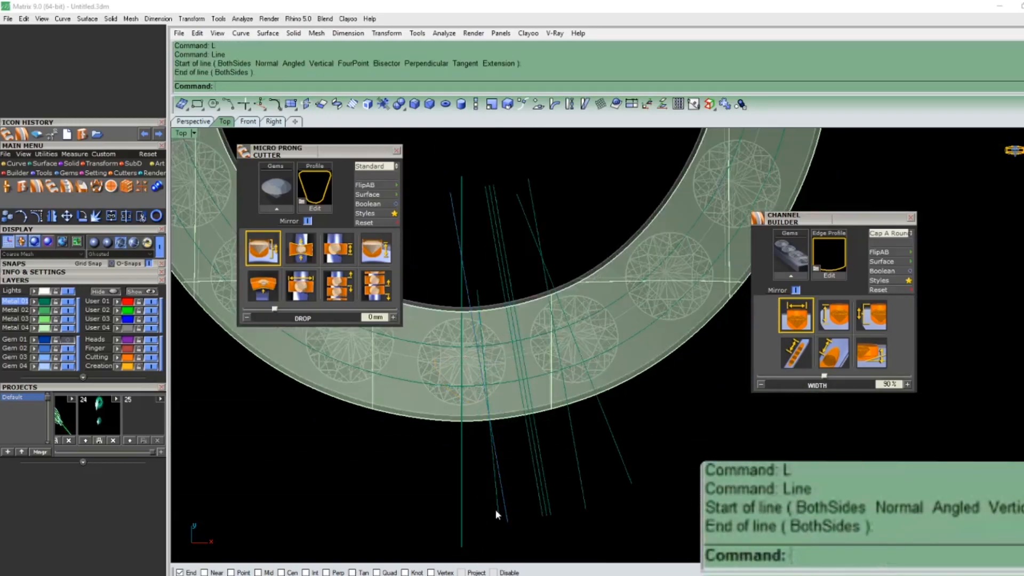
click(498, 466)
drag(513, 378, 510, 368)
scroll(530, 316, up, 3)
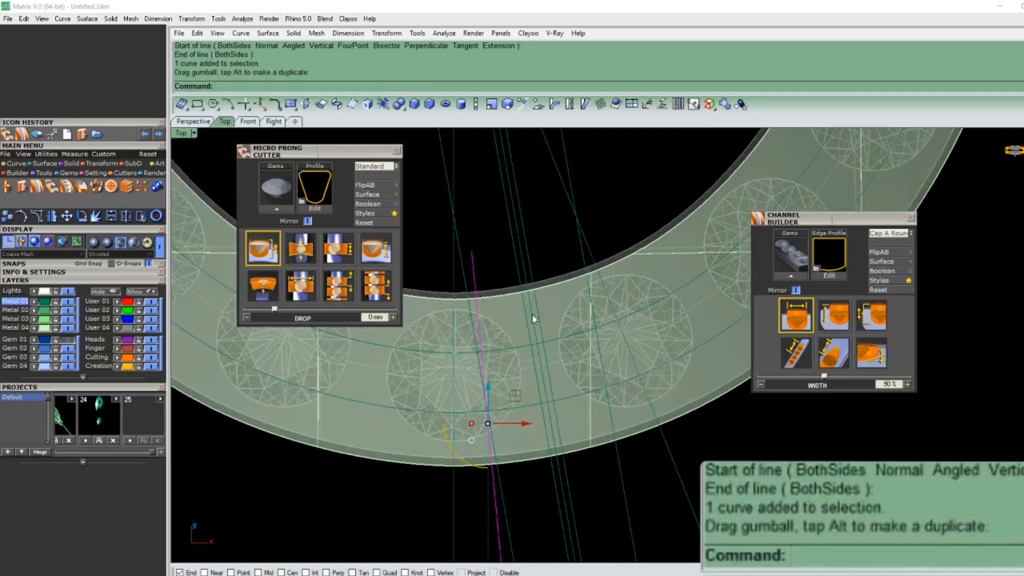
Step: Measure the distance along the band's inner edge from the new steep line to the grouped lines
scroll(522, 289, up, 2)
text(L)
key(Return)
click(460, 301)
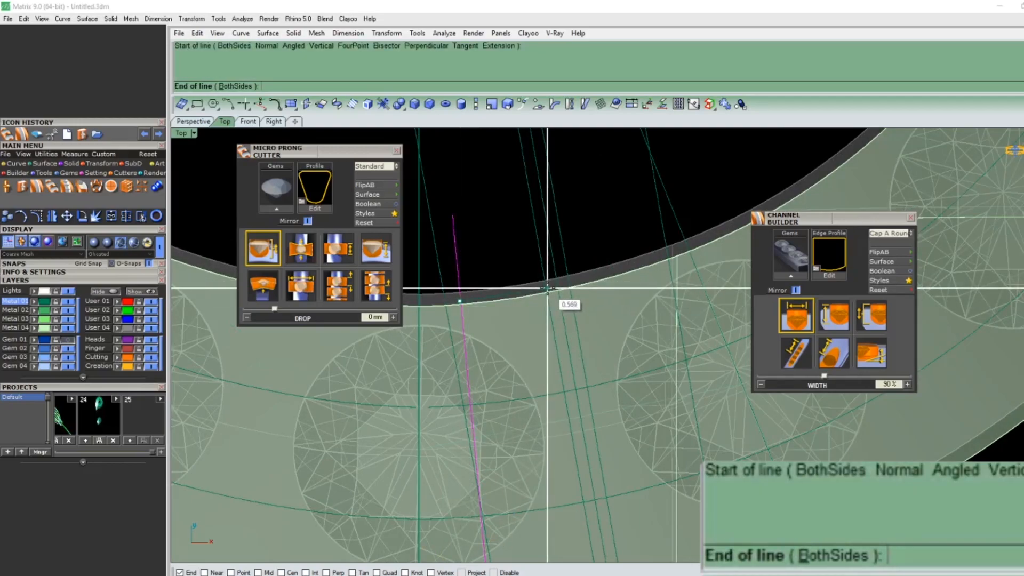
click(547, 289)
scroll(515, 310, down, 3)
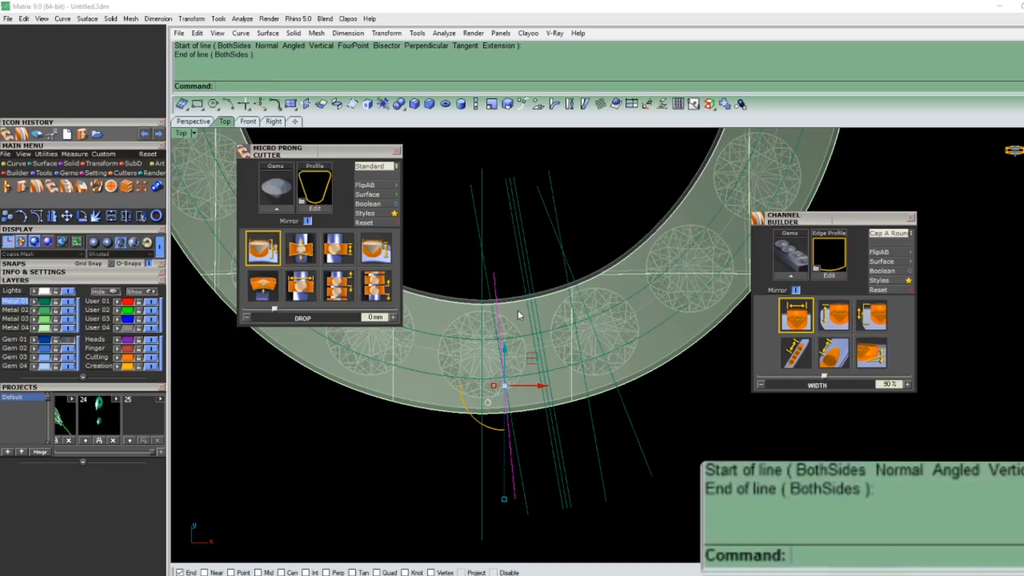
key(Escape)
Step: Select the crossing lines together with the curves along the band and assign them to the red User 01 layer
click(517, 366)
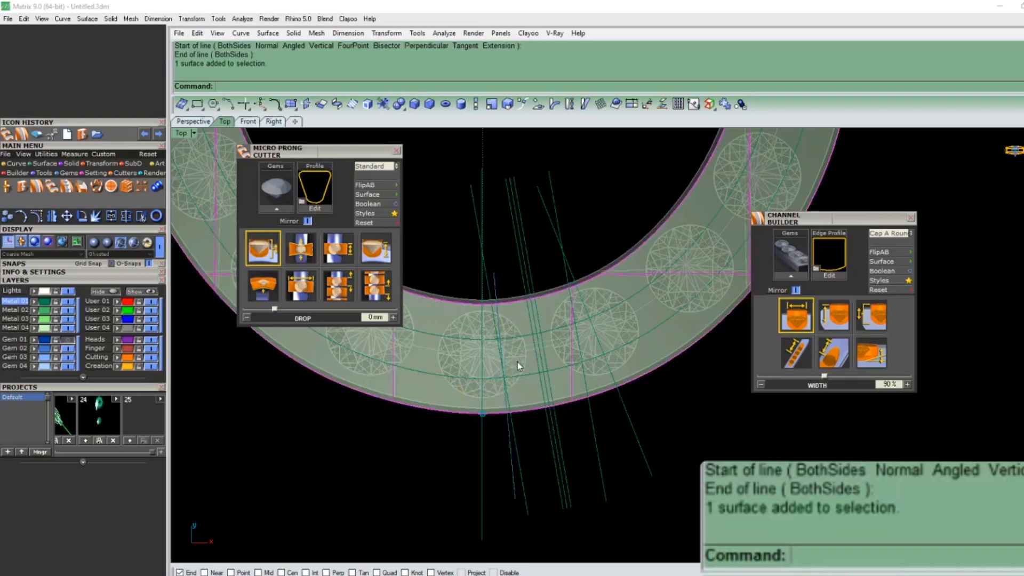
click(516, 363)
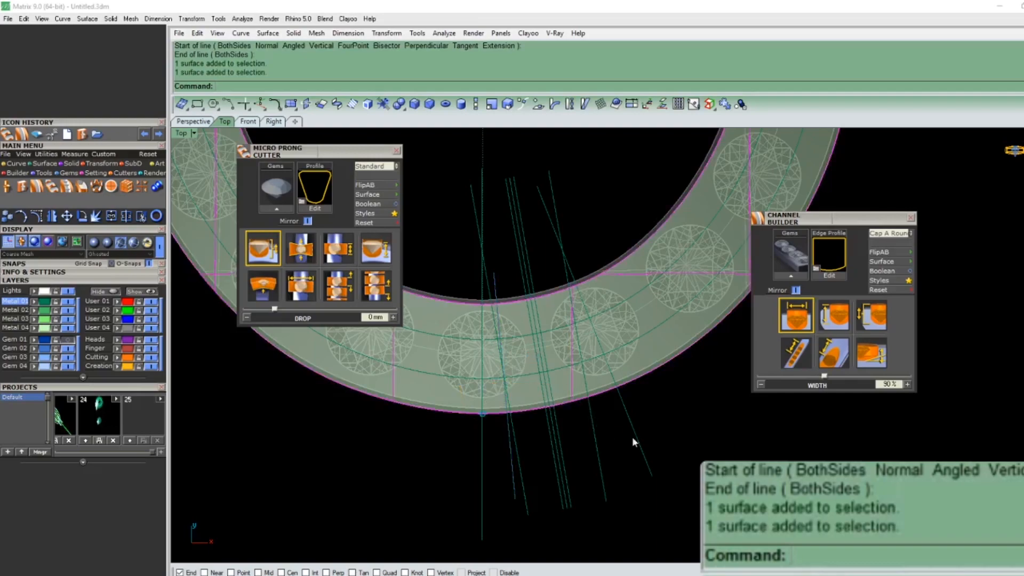
drag(618, 435, 477, 490)
scroll(505, 405, down, 3)
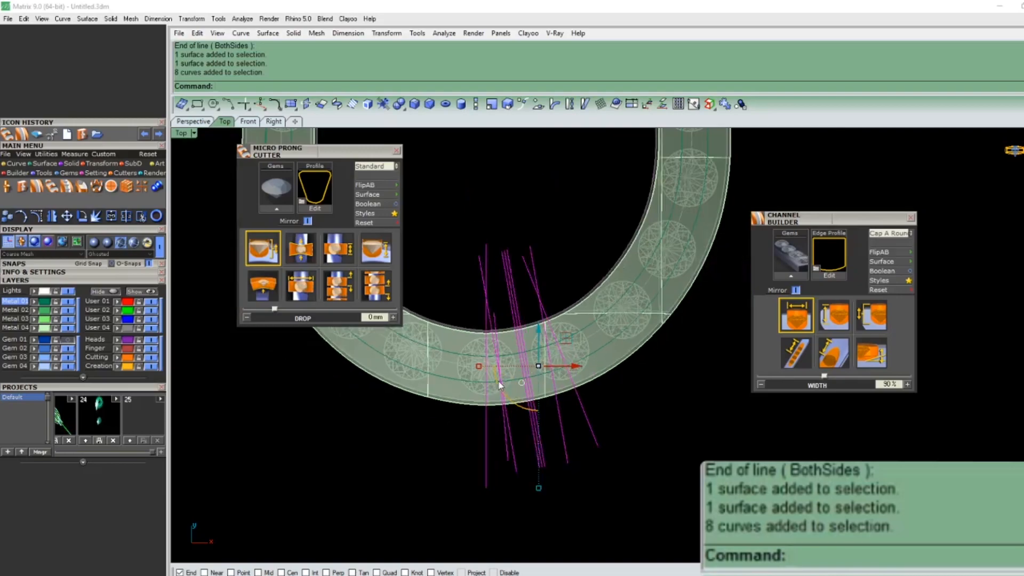
shift+click(507, 373)
click(608, 428)
Step: Unlock all objects in the perspective view and load the 20 halo gems into the Channel Builder
text(p)
key(Return)
right_drag(542, 393, 561, 365)
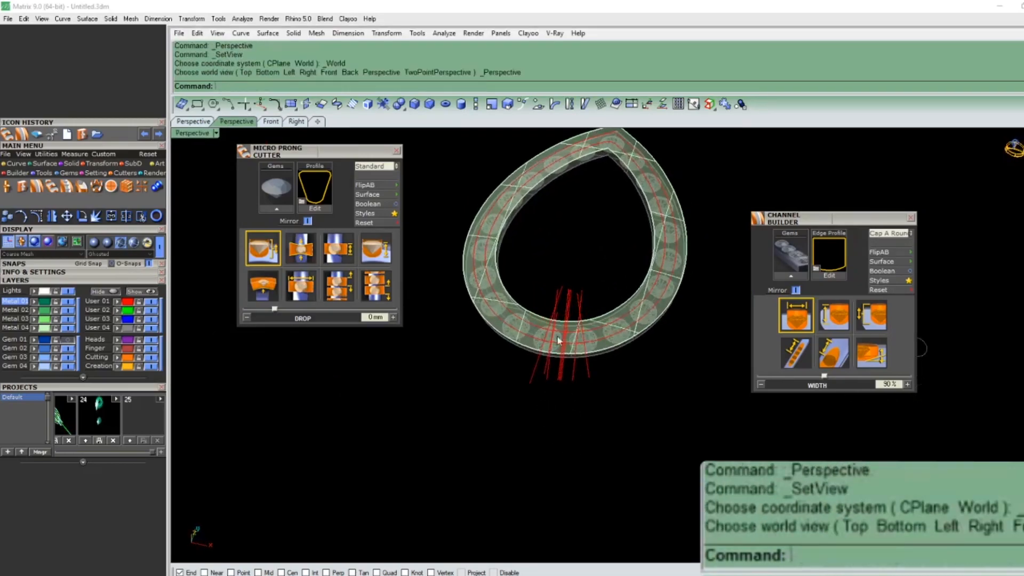
scroll(553, 401, up, 8)
text(UU)
key(Return)
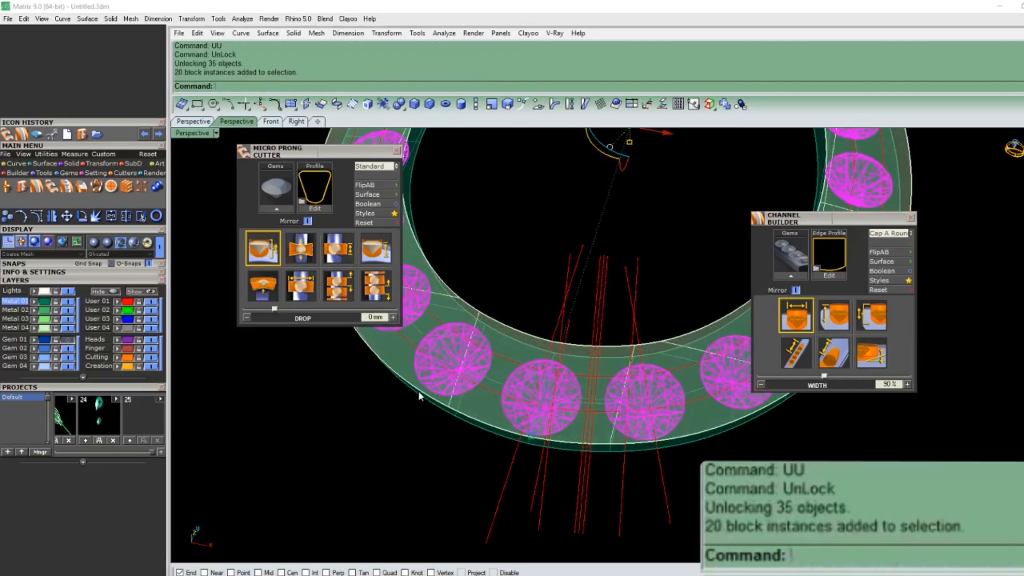
scroll(577, 321, down, 5)
click(782, 269)
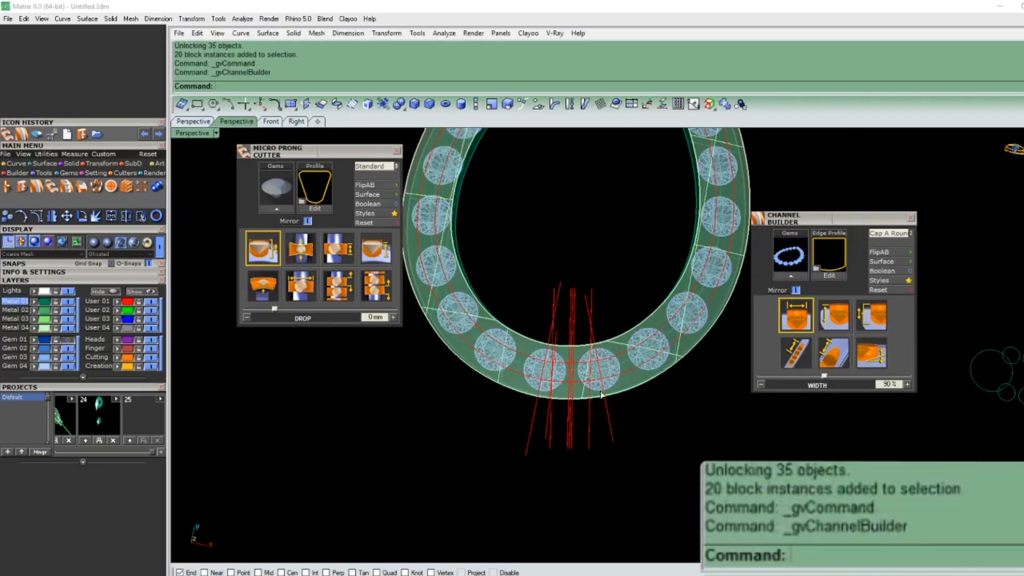
Step: Narrow the channel running beneath the gems to a width of 38%
right_drag(532, 249, 693, 325)
scroll(549, 299, up, 5)
scroll(569, 350, up, 3)
scroll(568, 352, down, 4)
scroll(698, 344, down, 3)
scroll(694, 325, up, 2)
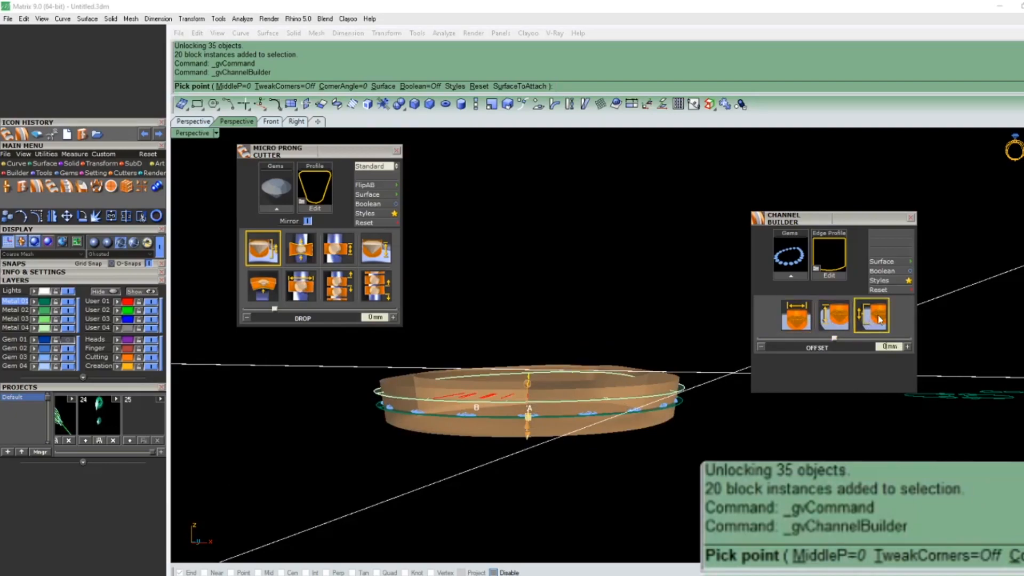
right_drag(827, 413, 853, 436)
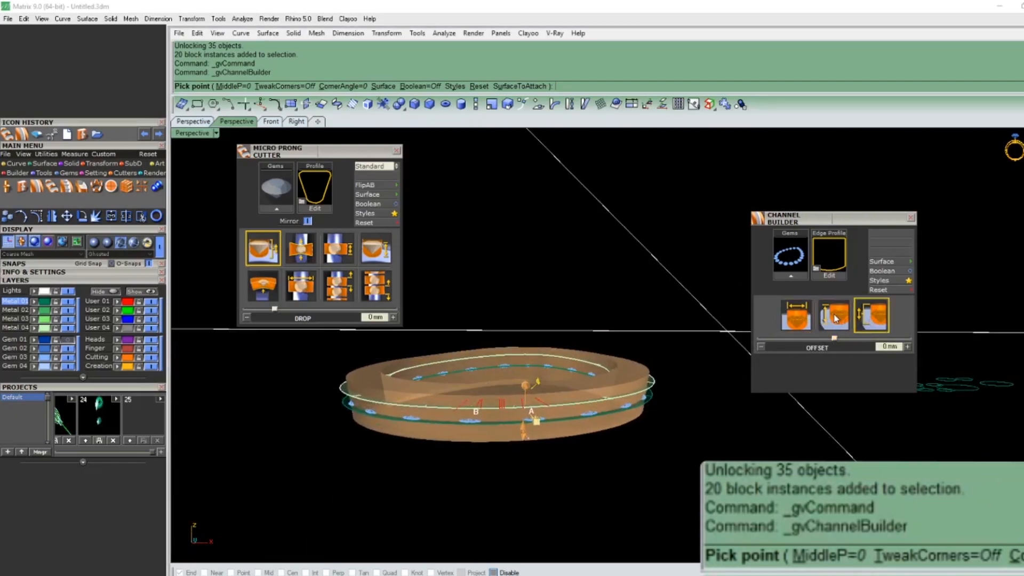
click(796, 315)
right_drag(640, 383, 535, 445)
scroll(536, 426, up, 4)
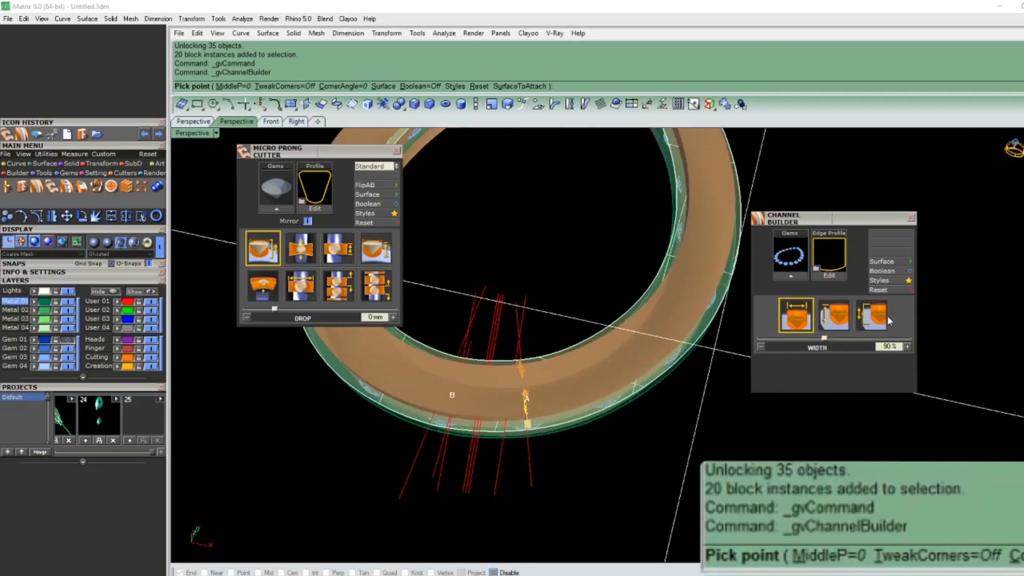
right_drag(480, 470, 615, 407)
click(619, 406)
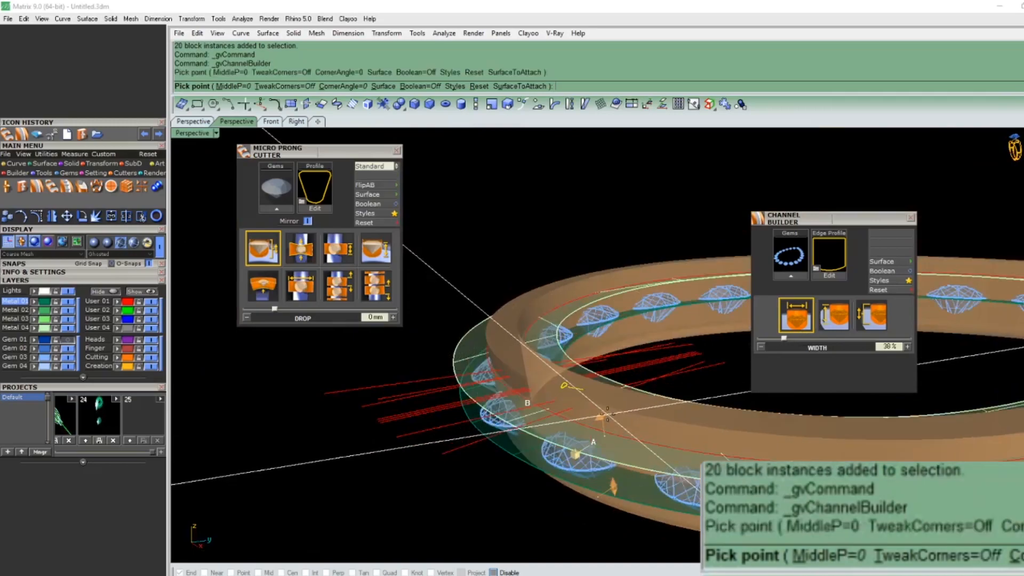
Step: Set the channel's width to 46%, checking it against the gems and the curves along the band
scroll(587, 259, up, 5)
scroll(587, 258, up, 3)
scroll(586, 266, down, 5)
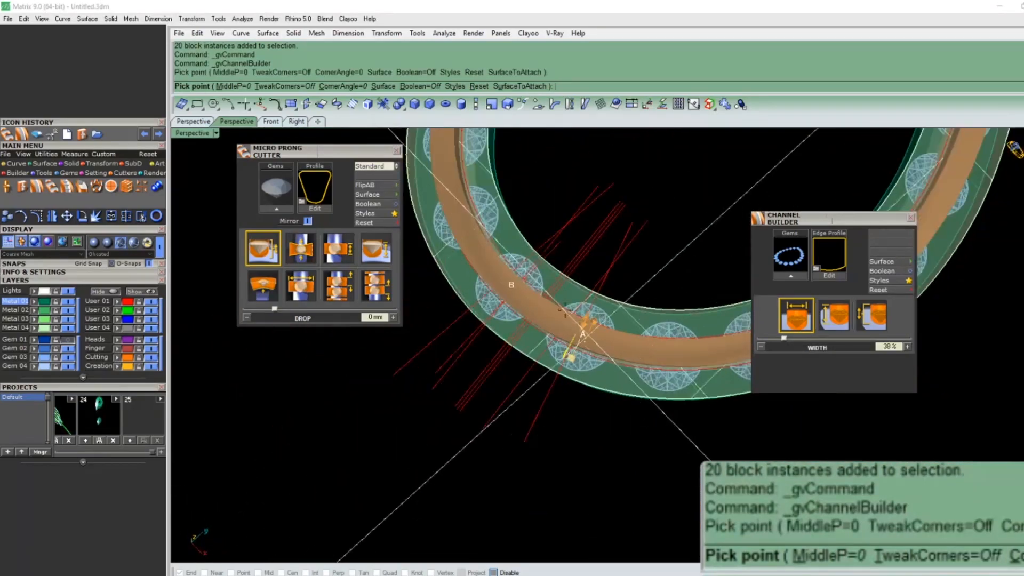
right_drag(543, 277, 579, 318)
scroll(580, 318, up, 5)
scroll(580, 320, up, 3)
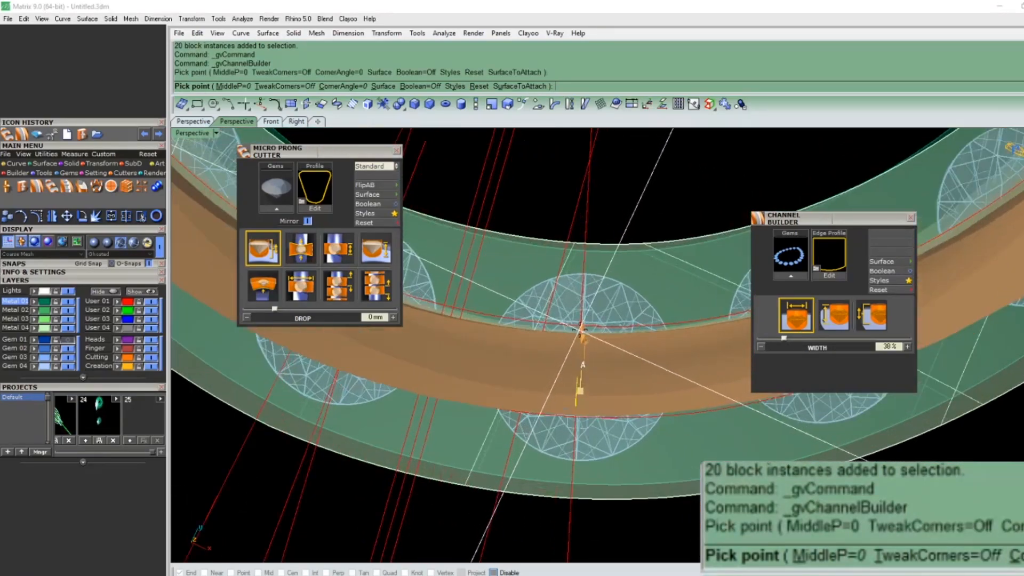
drag(581, 330, 585, 323)
right_drag(455, 331, 549, 213)
scroll(575, 320, down, 4)
scroll(550, 279, down, 5)
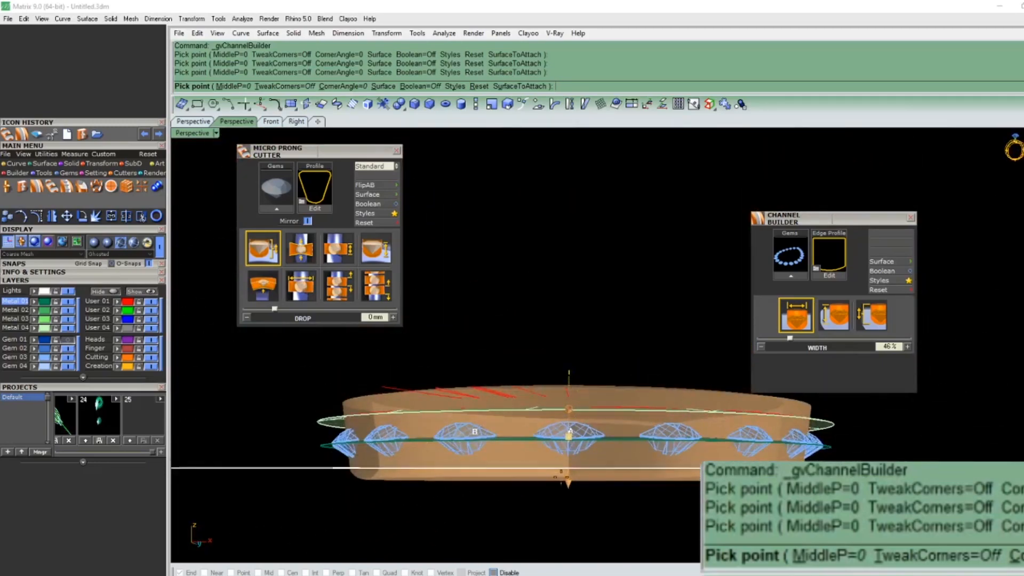
Step: Set the channel's offset to 1.25 mm, checking its height against the gems from several angles
click(875, 319)
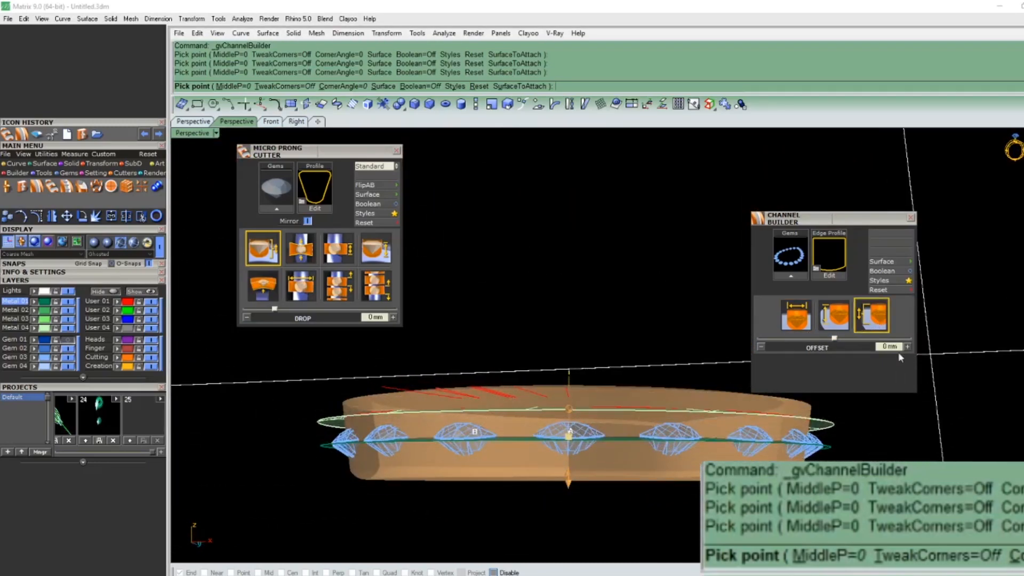
drag(834, 339, 839, 347)
right_drag(576, 427, 544, 346)
scroll(544, 368, up, 6)
scroll(566, 330, down, 6)
right_drag(571, 298, 560, 422)
Step: Hide the Metal 04 layer and switch the perspective viewport to the Shaded display mode
click(67, 328)
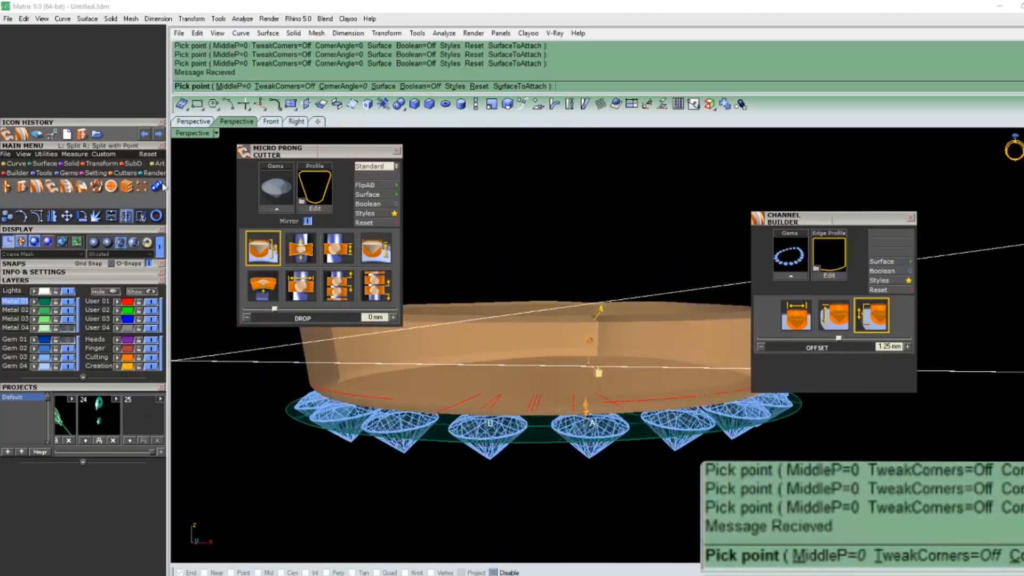
click(212, 133)
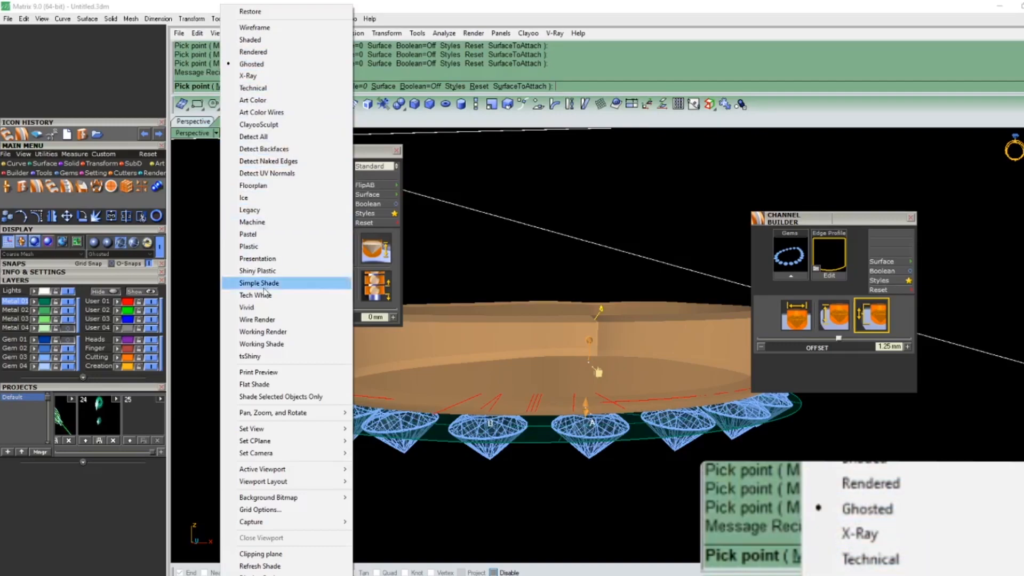
click(251, 40)
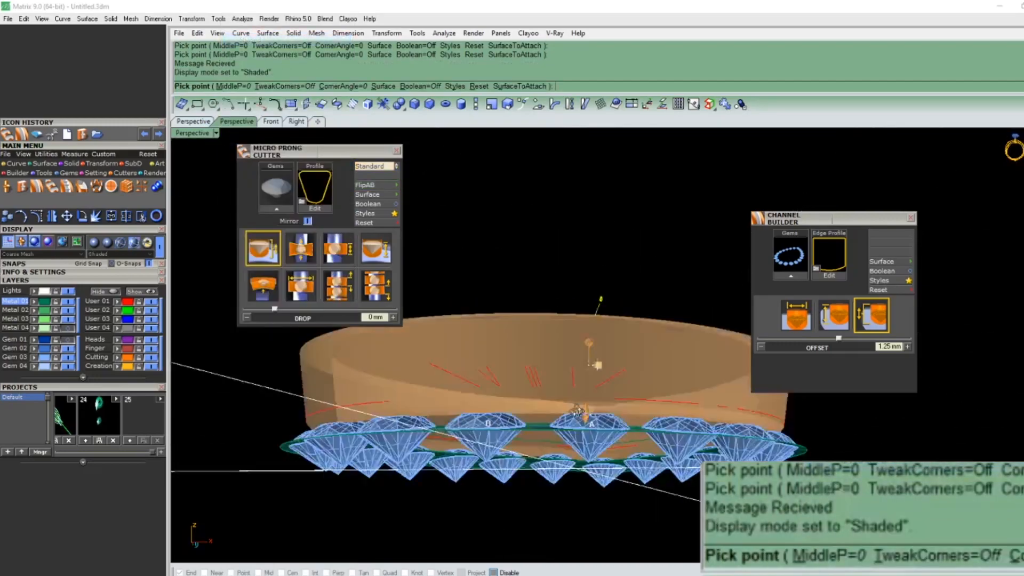
Step: Reduce the channel's offset to 0.75 mm, checking the cut between the gems from above and below
click(761, 346)
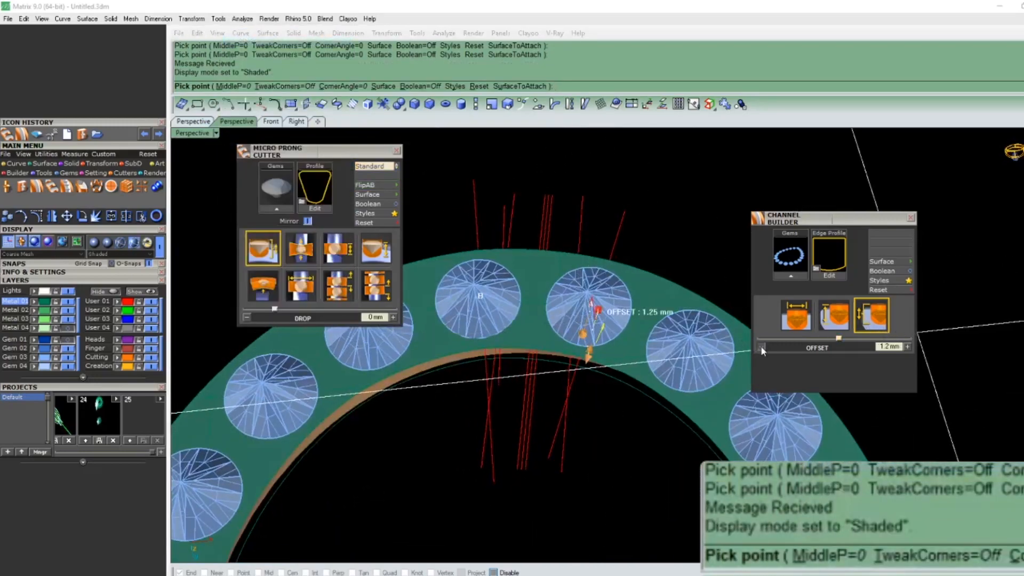
click(761, 347)
click(761, 347)
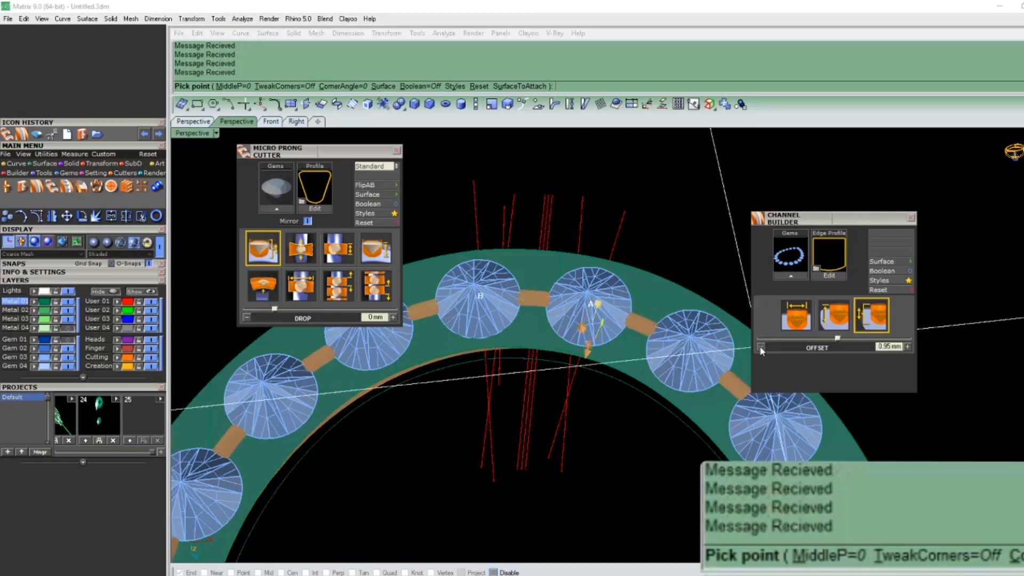
right_drag(648, 397, 598, 393)
scroll(599, 393, up, 8)
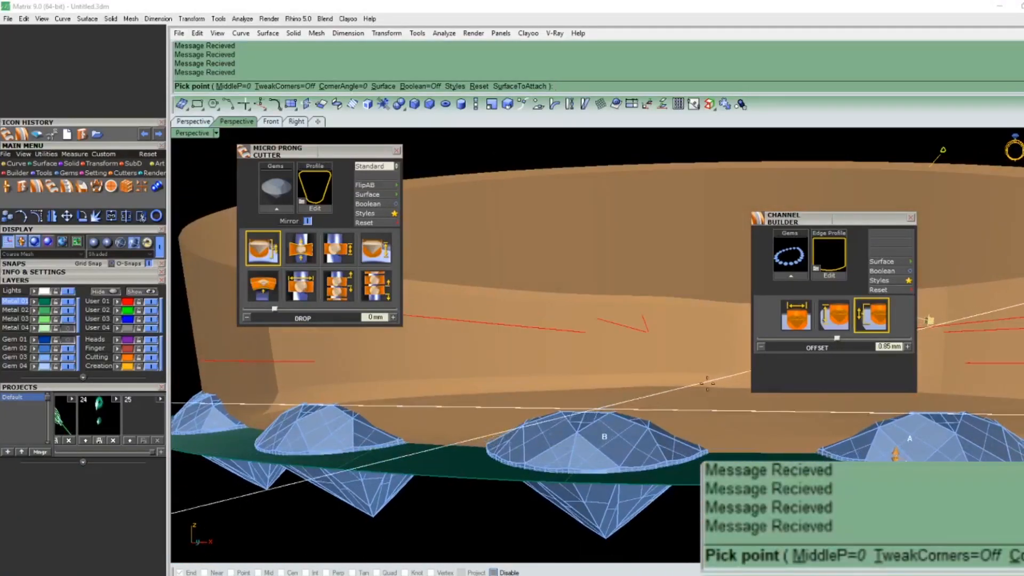
click(761, 345)
right_drag(443, 494, 536, 288)
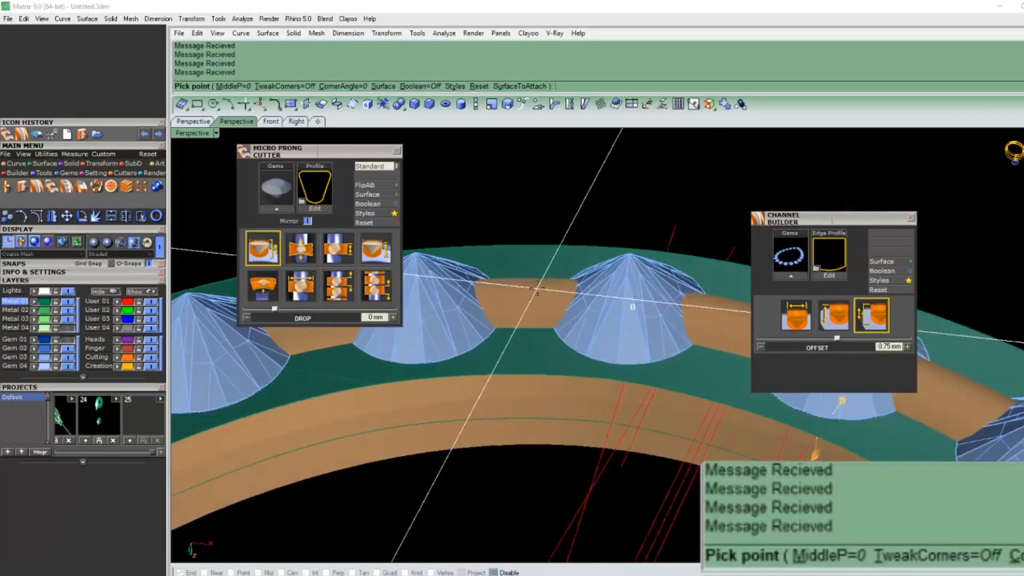
right_drag(527, 365, 549, 267)
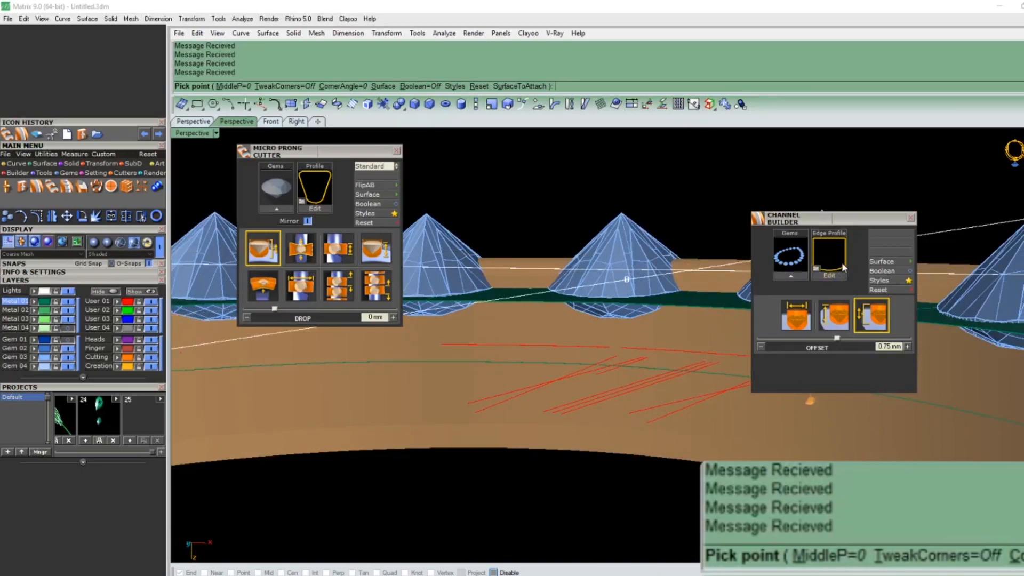
Step: Choose the square shape from the profile library as the channel's edge profile
click(828, 256)
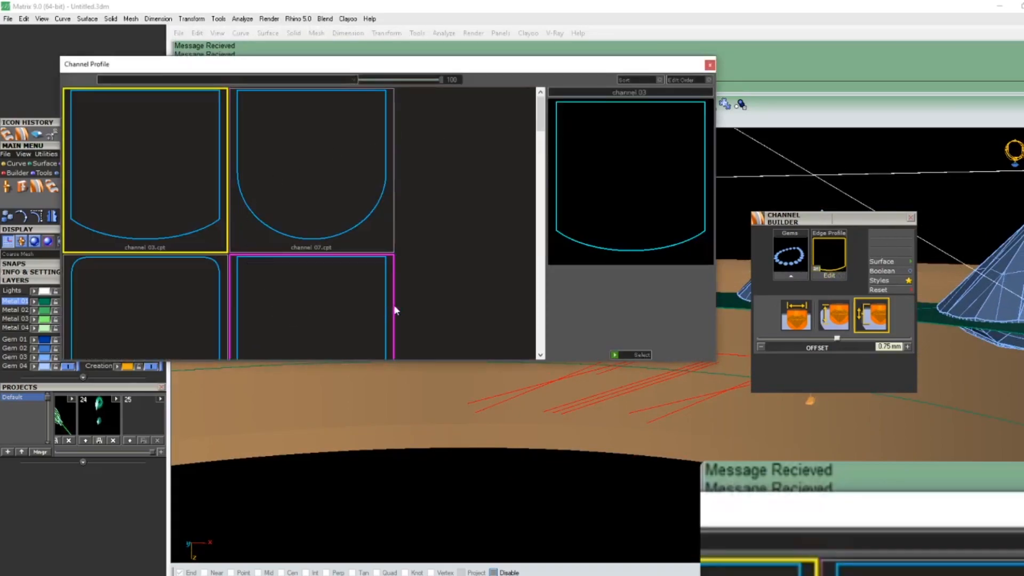
scroll(395, 305, down, 3)
double_click(352, 208)
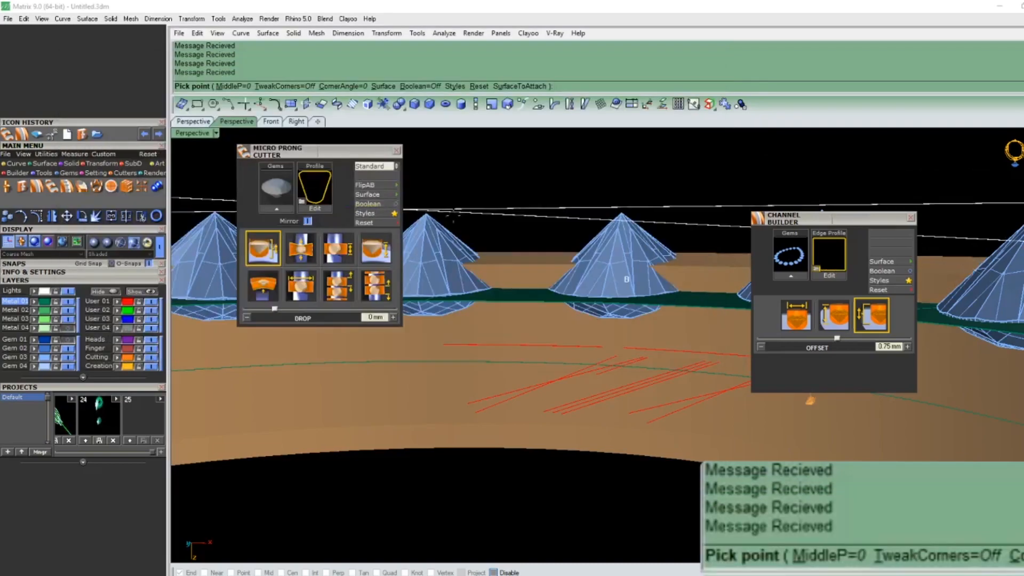
Step: Raise the channel's offset to 0.95 mm
click(909, 347)
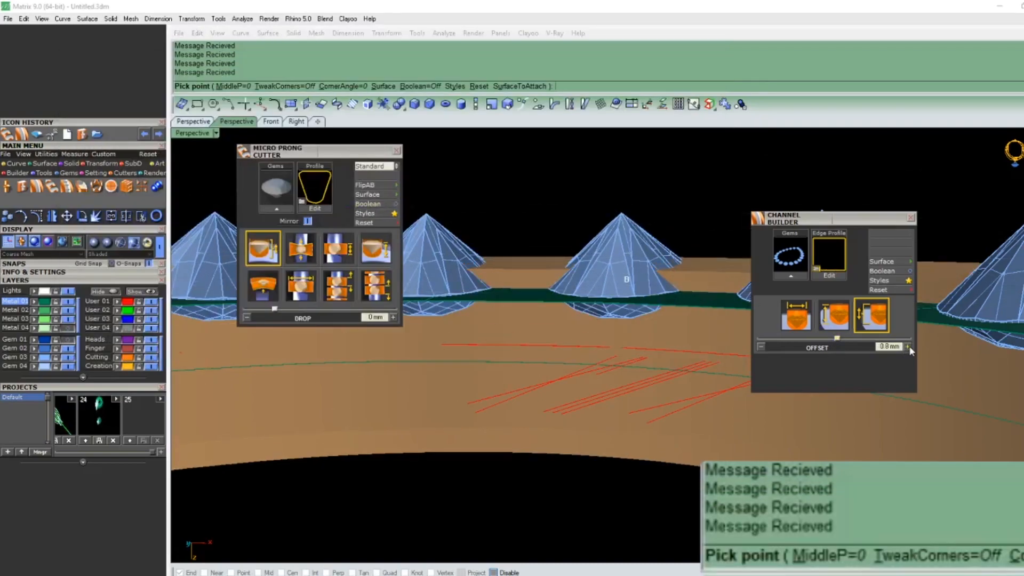
click(909, 347)
click(908, 346)
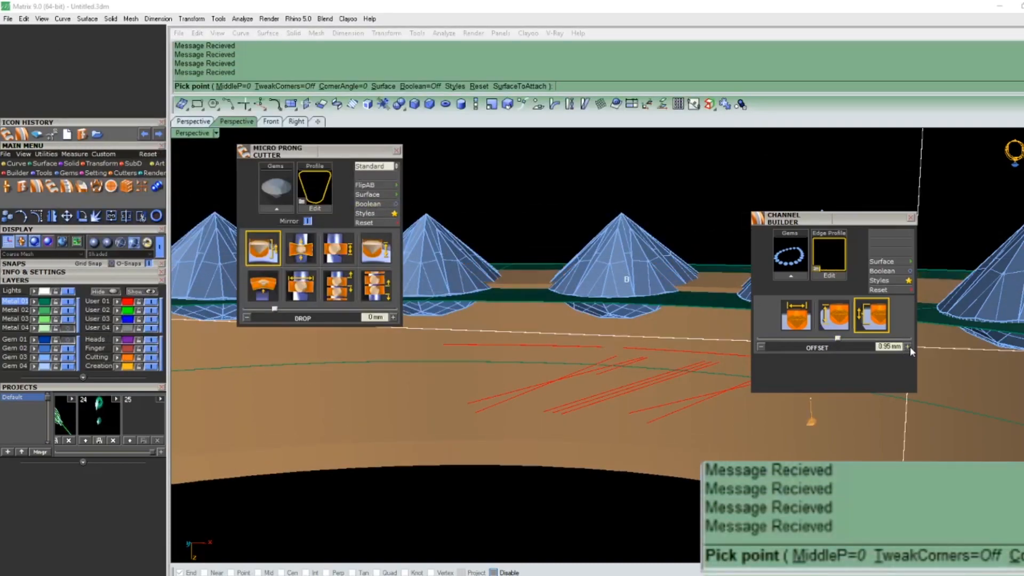
click(908, 347)
click(761, 346)
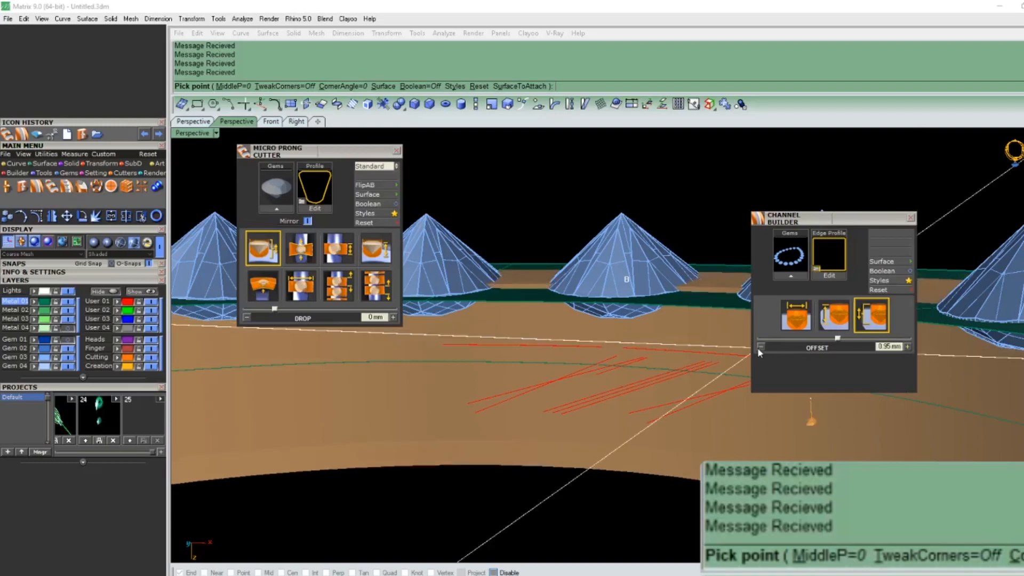
Step: Reopen the channel profile library to browse to the square edge profile
click(828, 244)
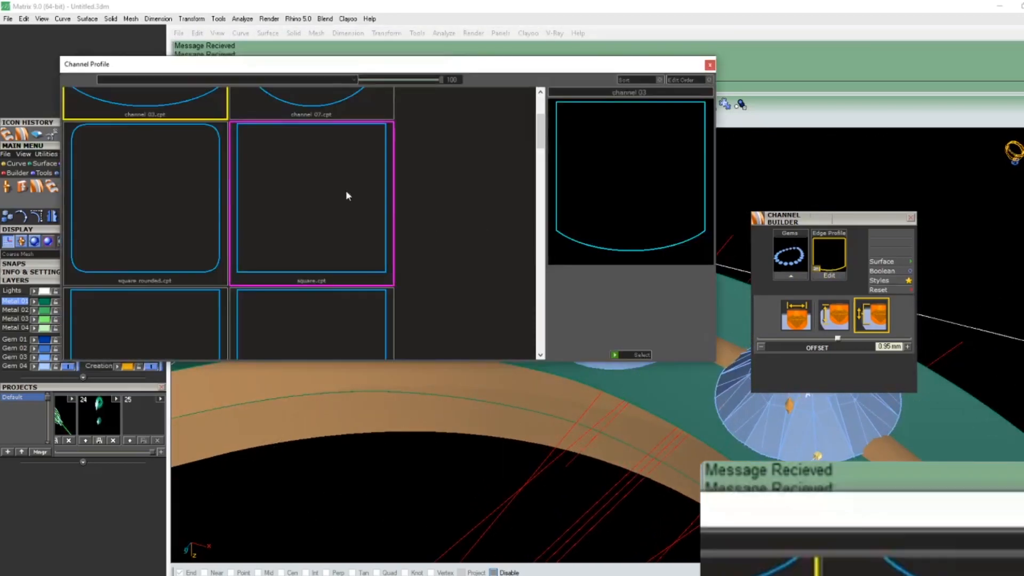
Step: Look through the channel edge profiles and try channel offsets of 1 mm, 0.85 mm and 0.9 mm
scroll(326, 218, down, 10)
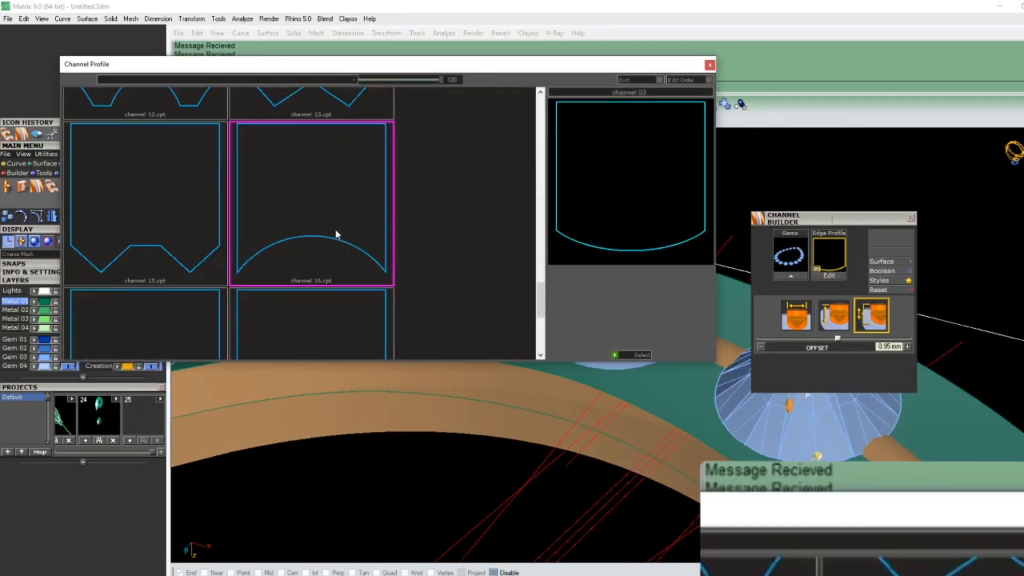
click(709, 65)
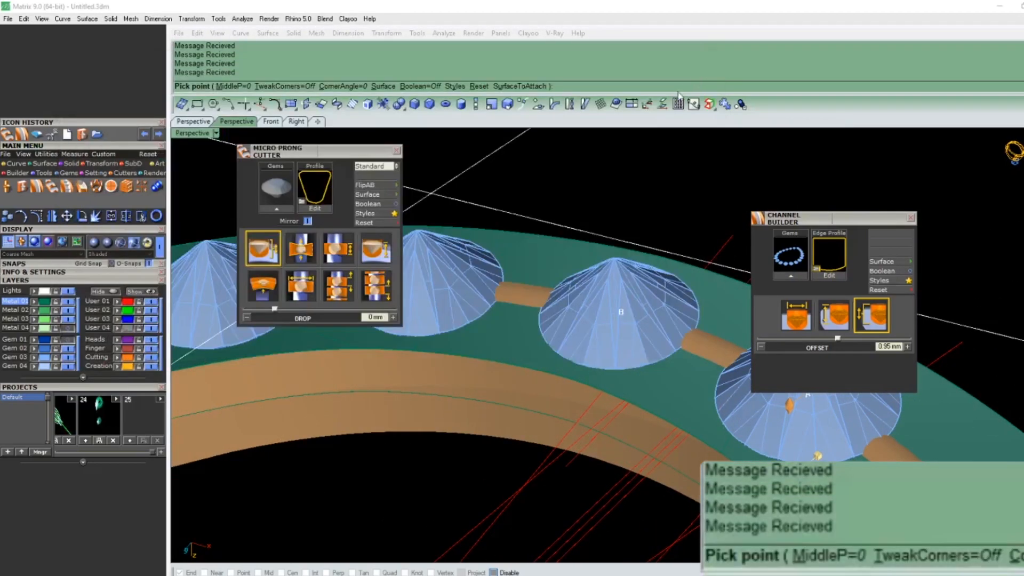
click(907, 347)
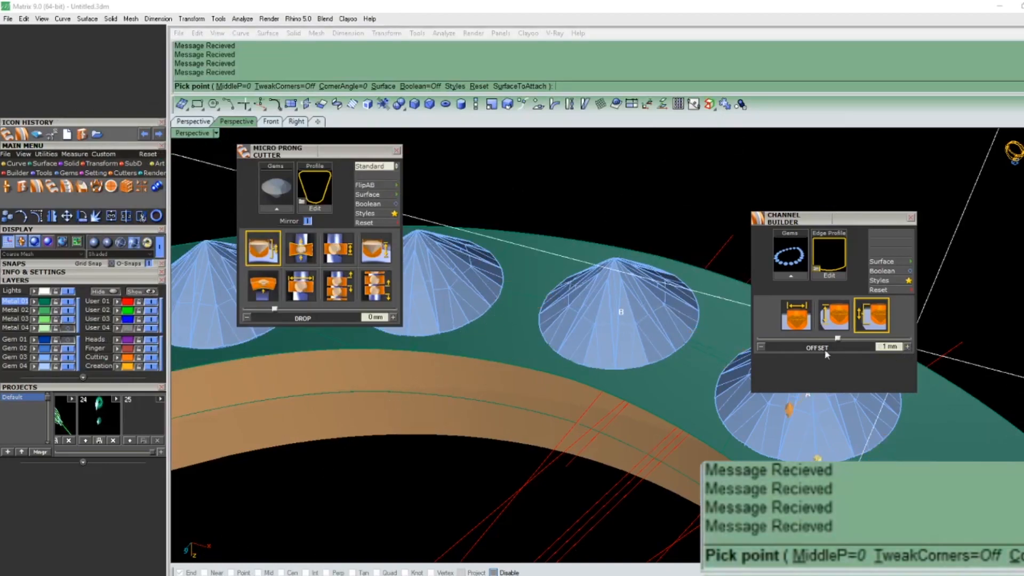
click(763, 347)
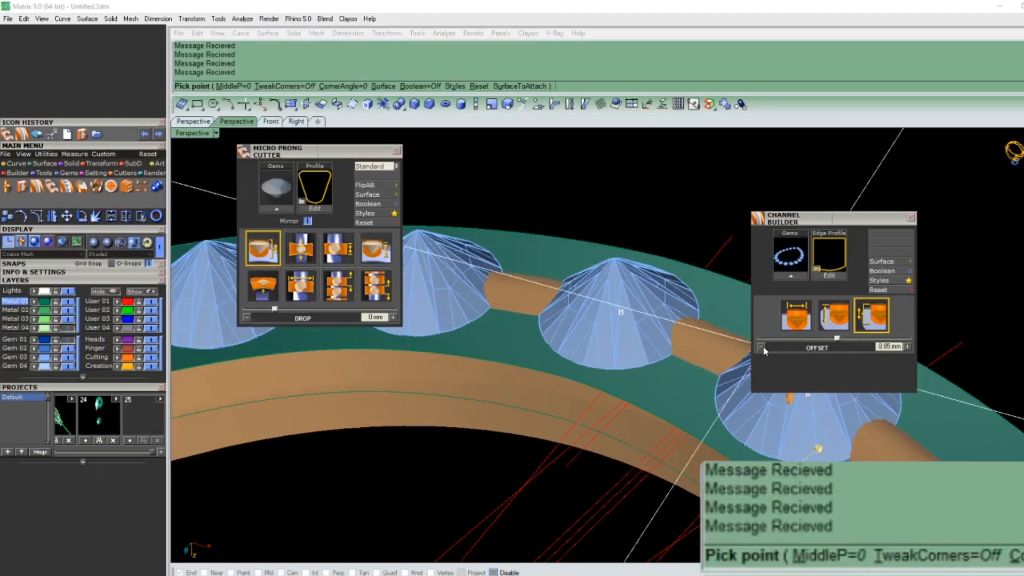
click(907, 346)
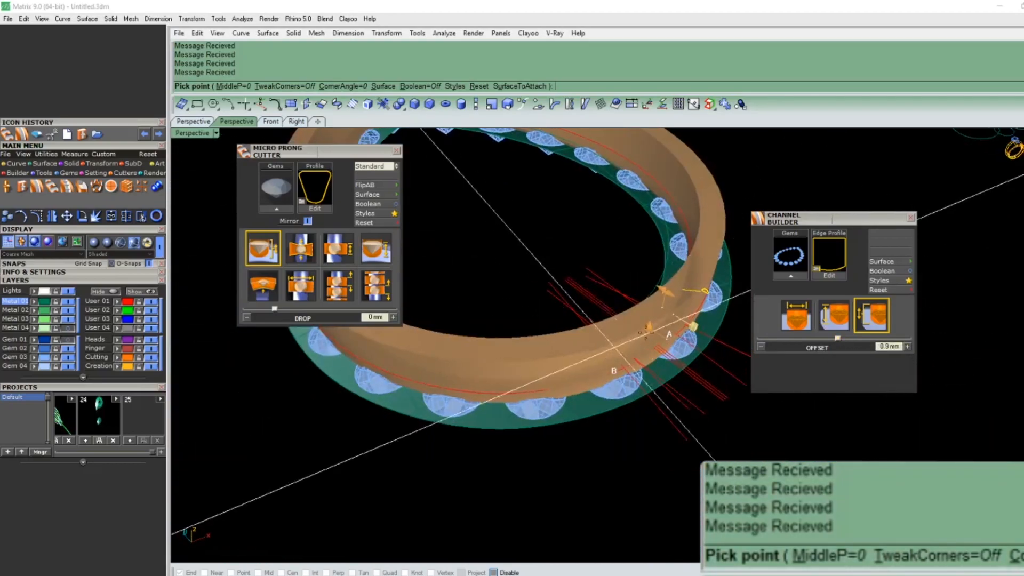
click(833, 314)
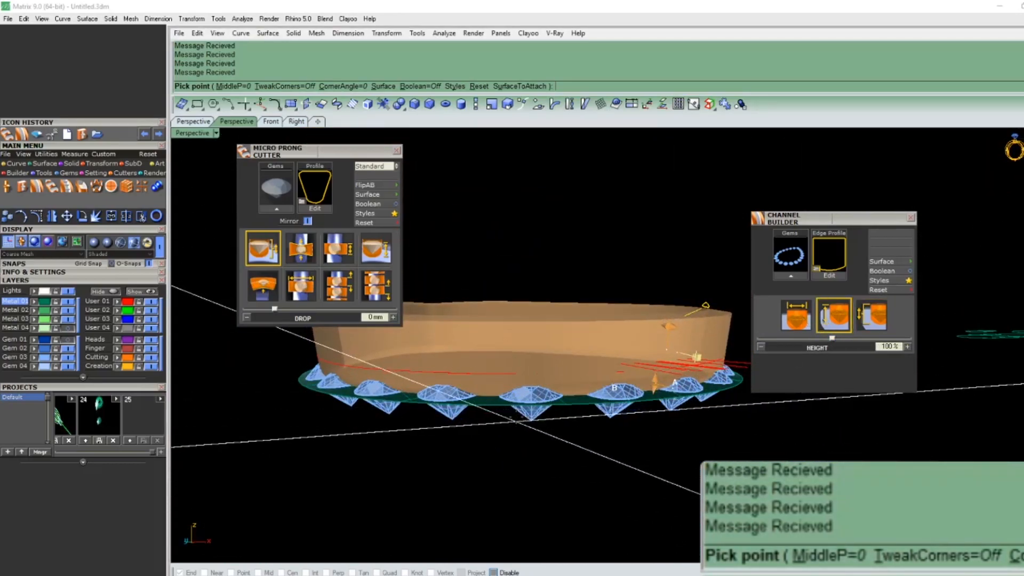
right_drag(640, 374, 664, 314)
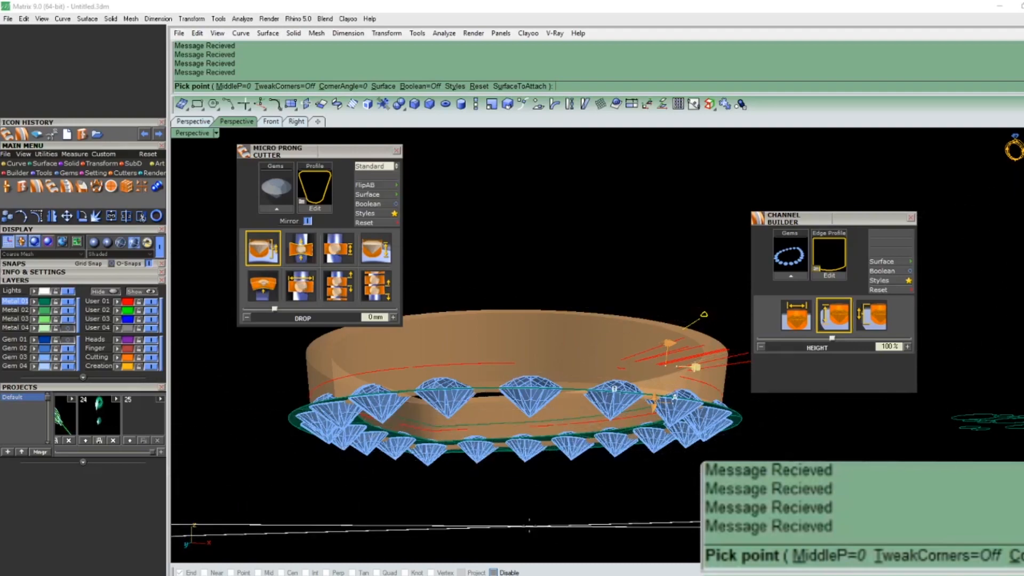
right_drag(586, 427, 618, 376)
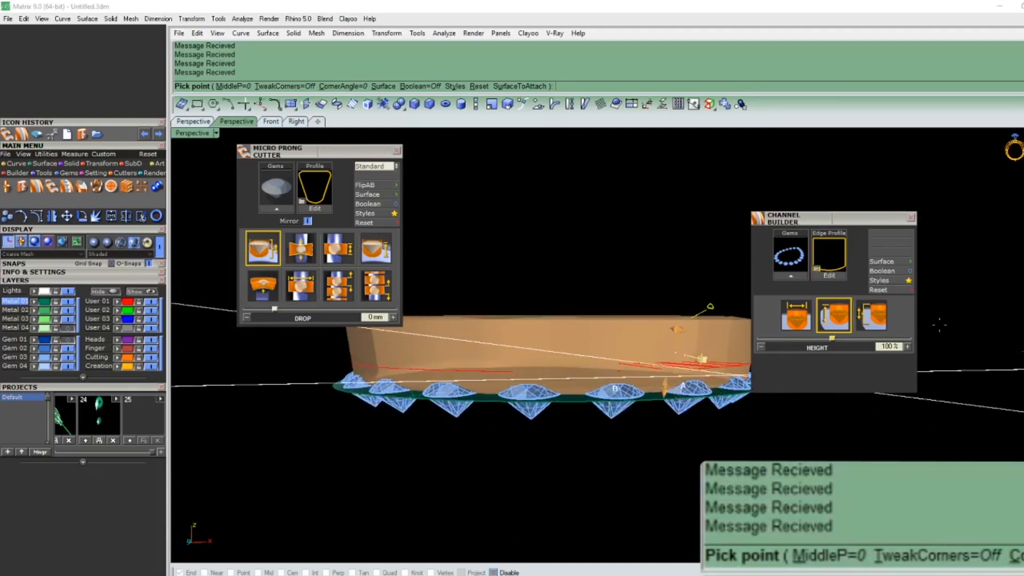
Step: Set the channel offset to 0.75 mm and create the channel along the gems
click(872, 327)
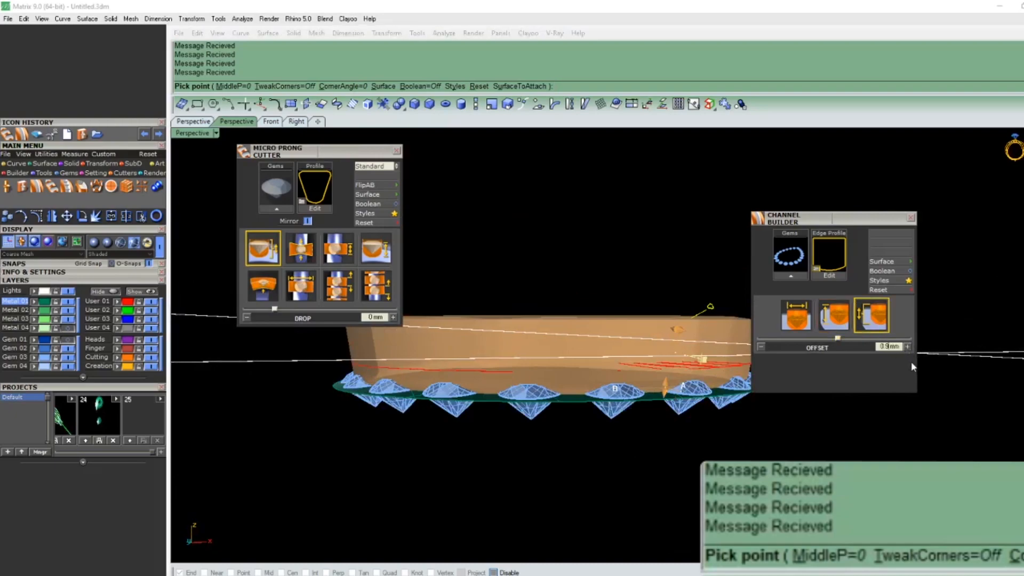
click(763, 347)
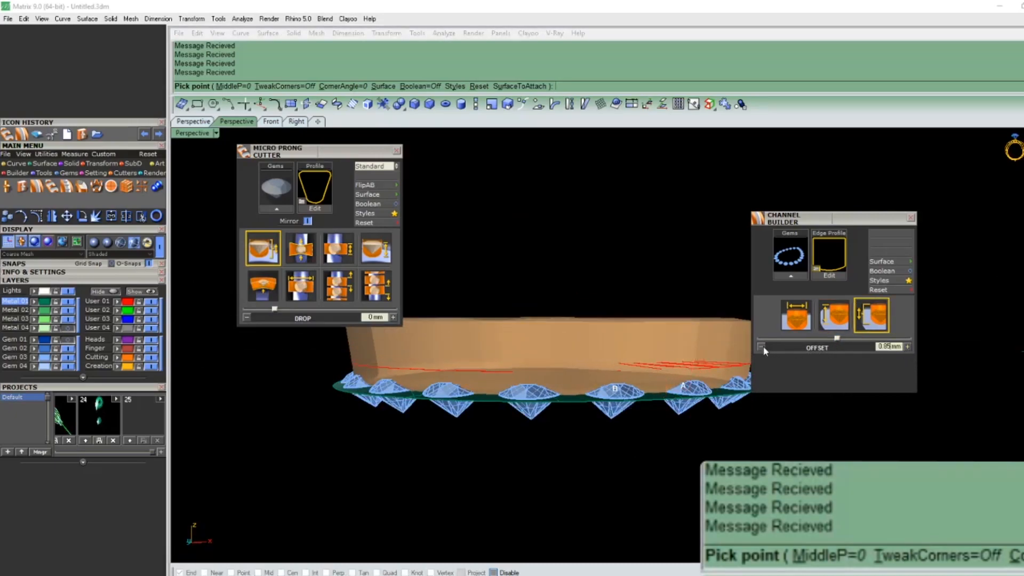
right_drag(551, 425, 547, 391)
right_drag(502, 353, 507, 435)
click(762, 346)
right_click(636, 402)
Step: Select all the gems on the ring and load them into the Micro Prong Cutter
click(624, 396)
right_drag(559, 381, 518, 443)
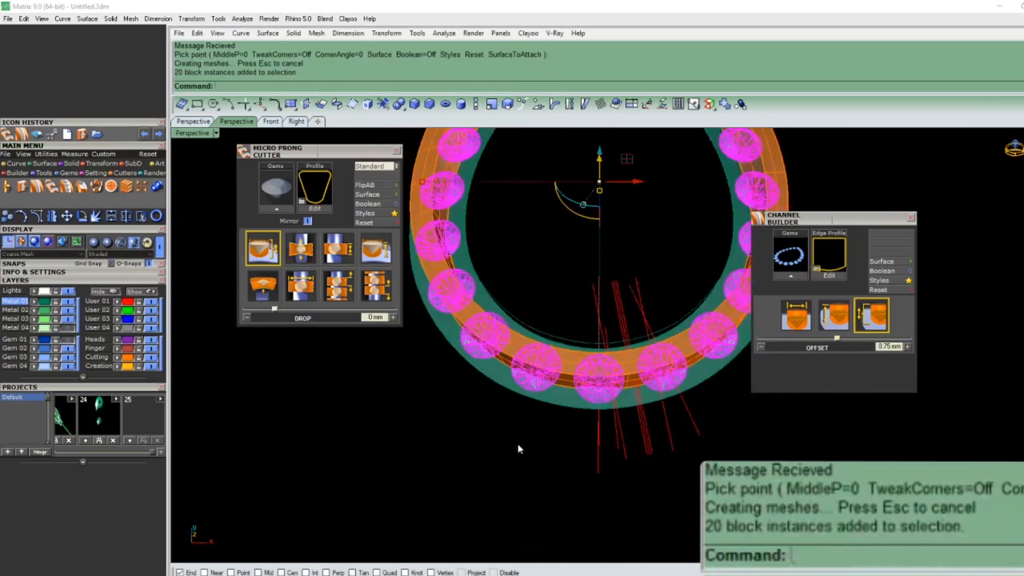
click(518, 443)
scroll(519, 437, down, 6)
scroll(578, 400, up, 8)
right_drag(578, 400, 583, 314)
click(528, 486)
click(528, 490)
click(532, 496)
click(532, 497)
click(274, 211)
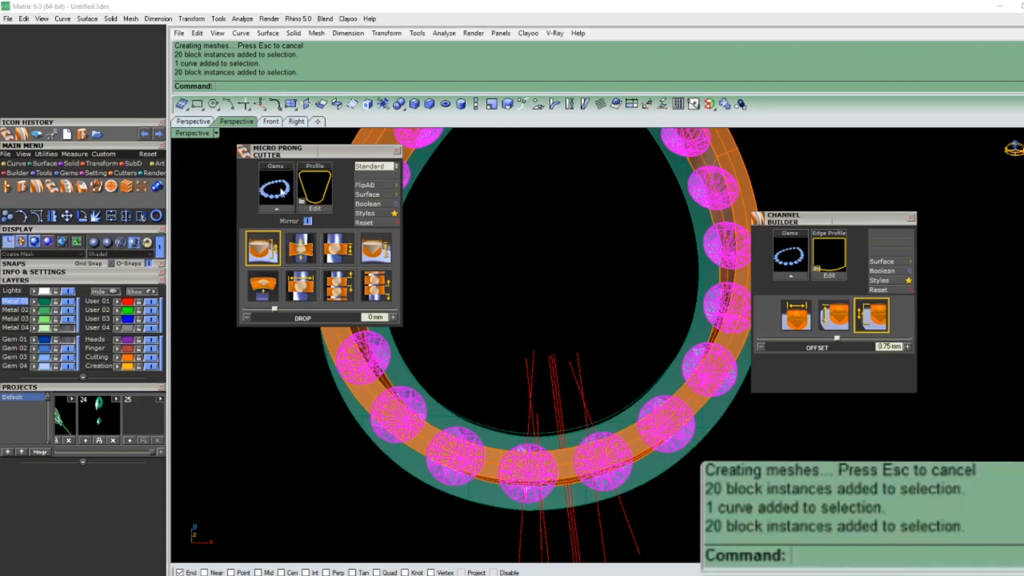
Step: Examine the prong cutter preview around the gems and the channel, and cancel the cutter command
right_drag(540, 464, 529, 385)
scroll(437, 386, up, 8)
scroll(437, 386, down, 8)
right_drag(550, 342, 479, 363)
scroll(533, 388, up, 6)
scroll(565, 394, down, 6)
right_drag(586, 398, 533, 406)
scroll(496, 299, up, 4)
scroll(587, 427, down, 6)
right_drag(613, 437, 585, 339)
scroll(585, 339, down, 3)
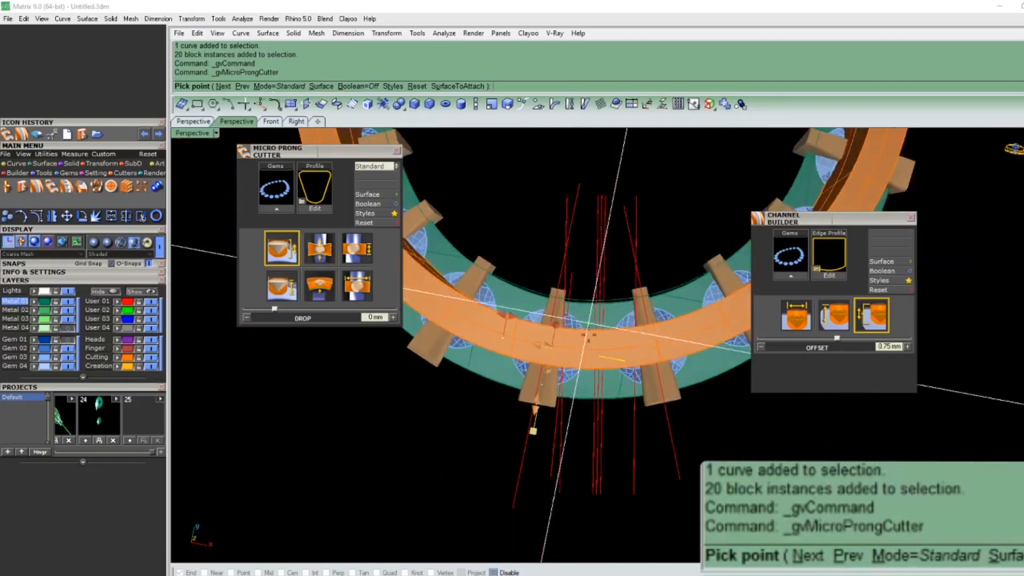
key(Escape)
Step: Mirror the two guide lines beside the lower centre gem across the Y axis in the Top view, keeping the originals
click(561, 449)
key(ctrl+F1)
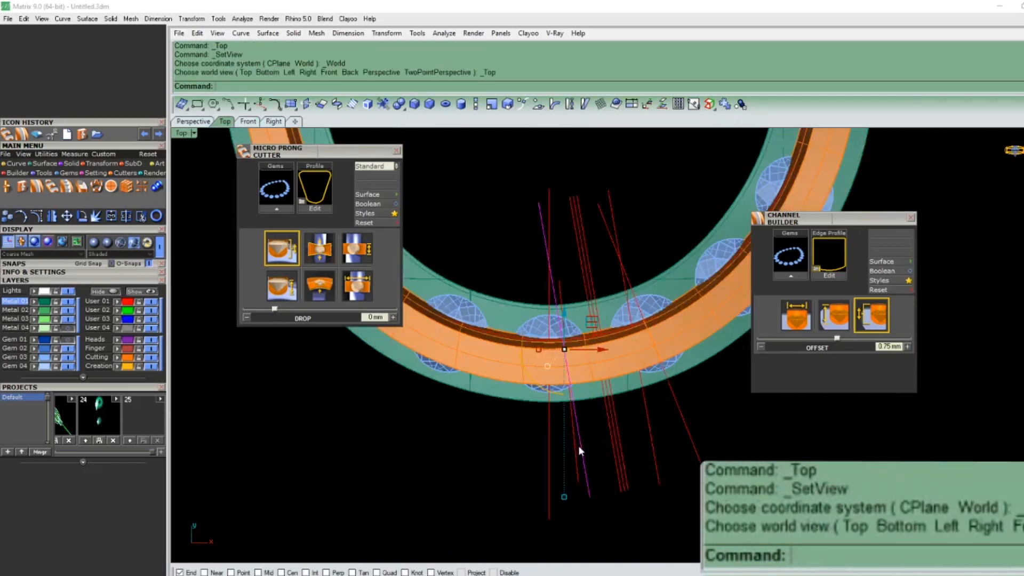
drag(584, 453, 568, 466)
key(ctrl+z)
key(F5)
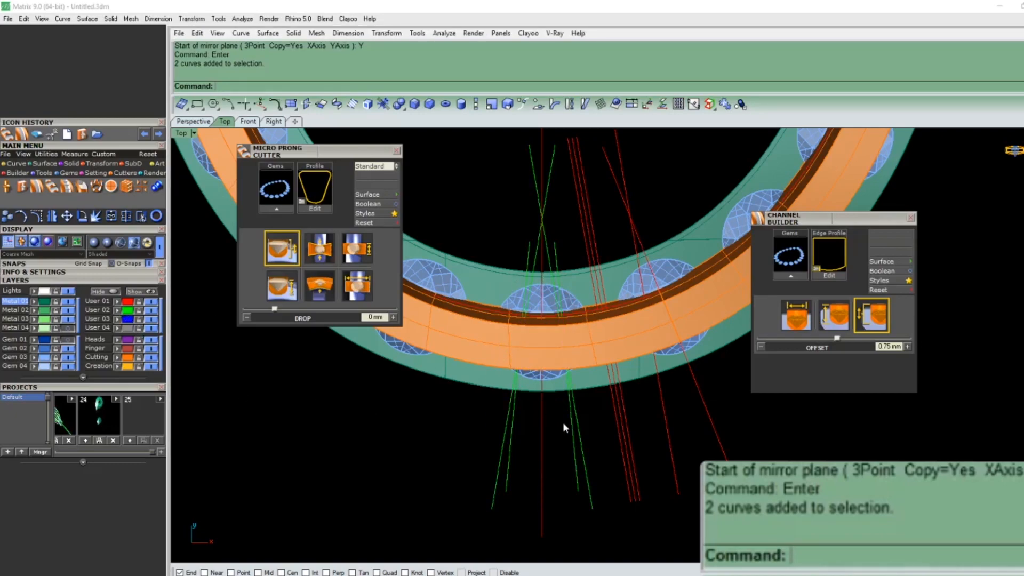
Step: Inspect the outer and inner pairs of green guide lines around the centre gem, selecting each pair in turn
scroll(566, 452, up, 4)
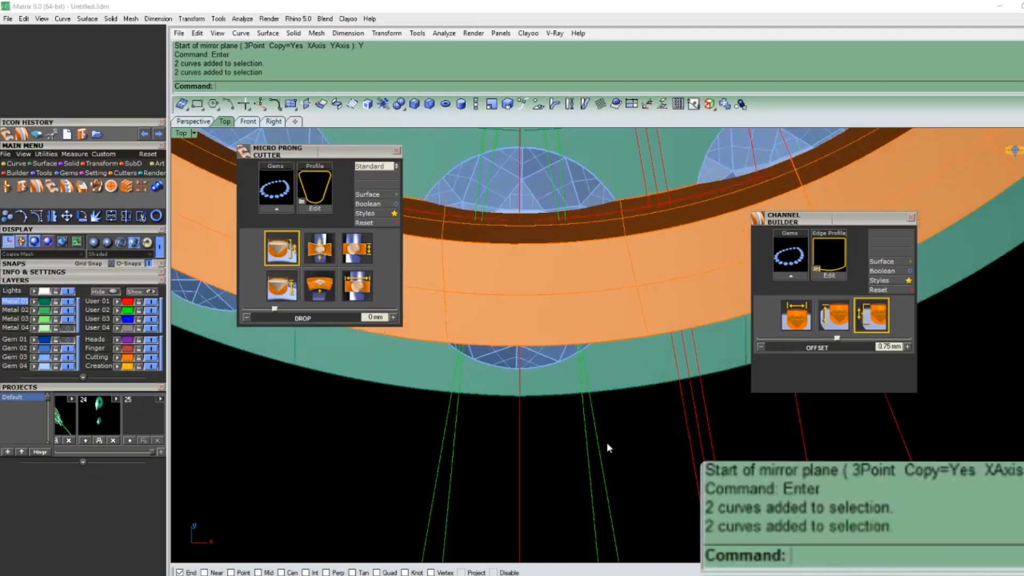
click(598, 472)
scroll(561, 398, down, 3)
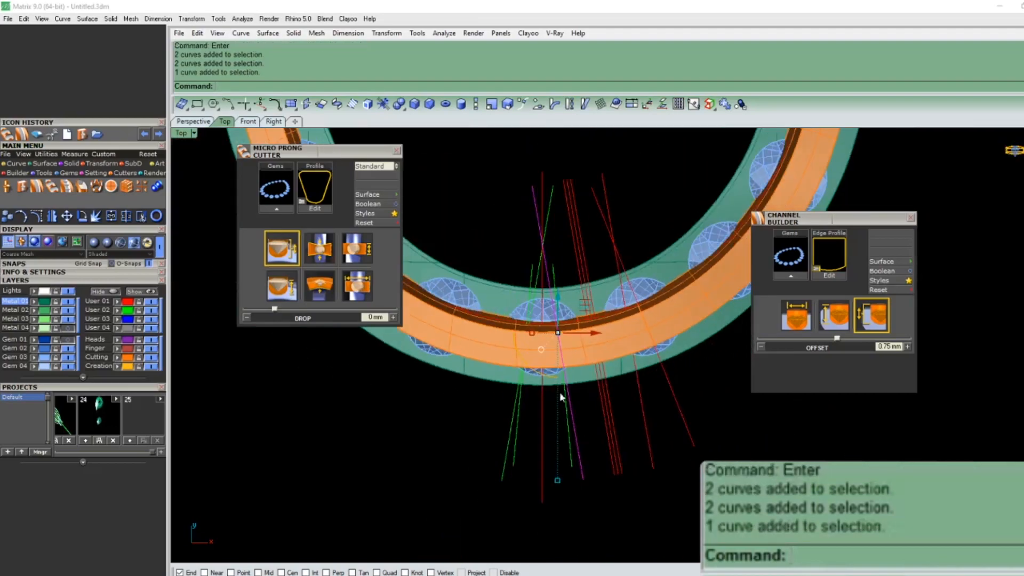
click(506, 465)
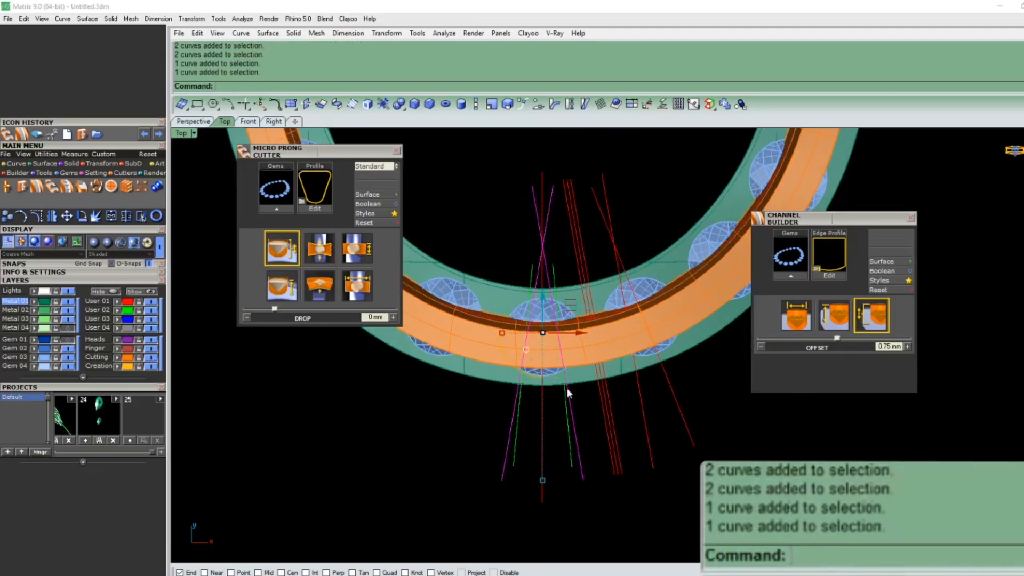
click(568, 435)
shift+click(516, 446)
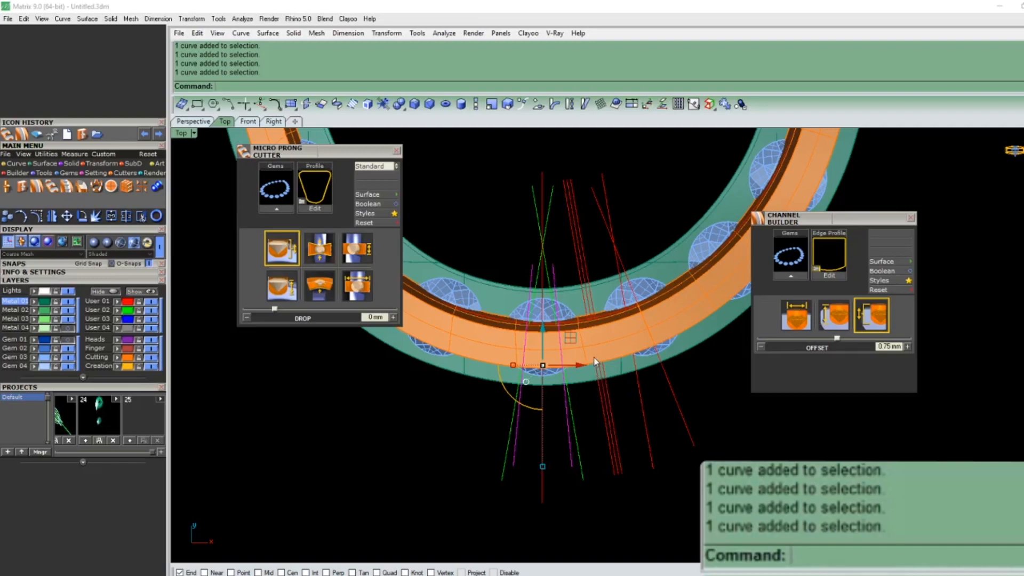
Step: Reselect the ring's gems and load them into the Micro Prong Cutter in the Perspective view
click(545, 377)
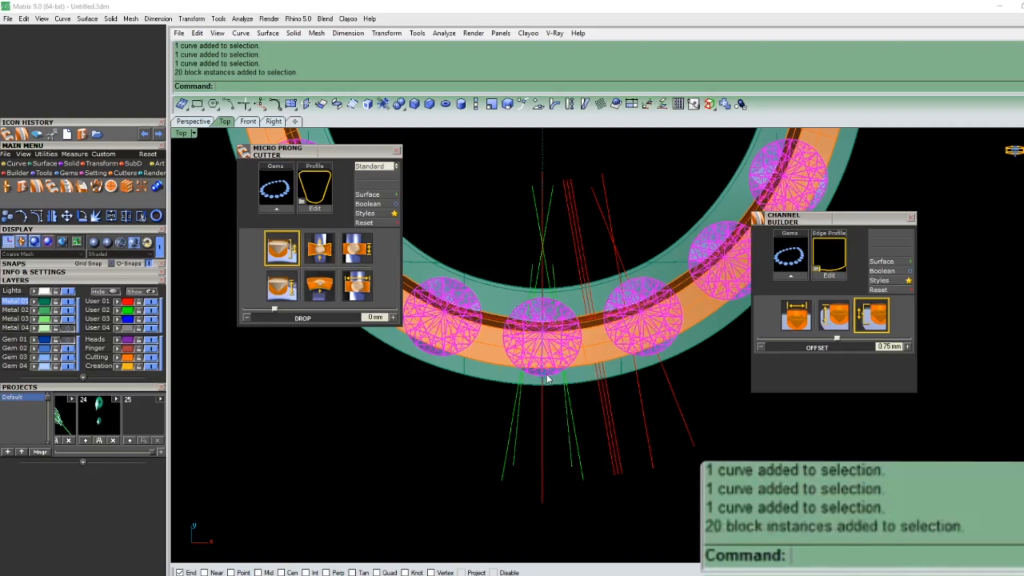
key(ctrl+F1)
key(ctrl+F4)
right_drag(554, 256, 680, 420)
scroll(680, 420, up, 4)
scroll(680, 419, down, 4)
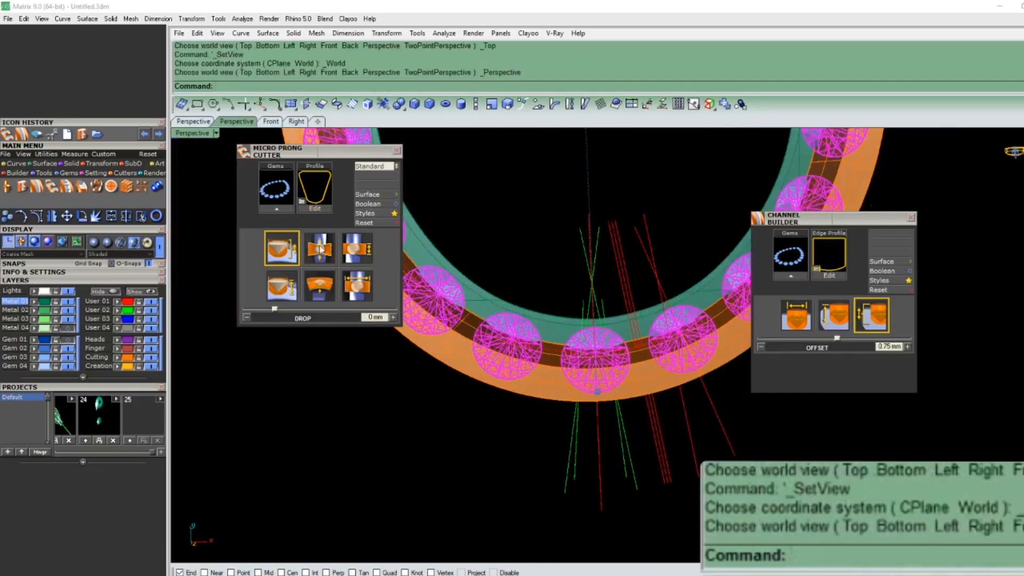
click(287, 202)
right_drag(547, 271, 542, 250)
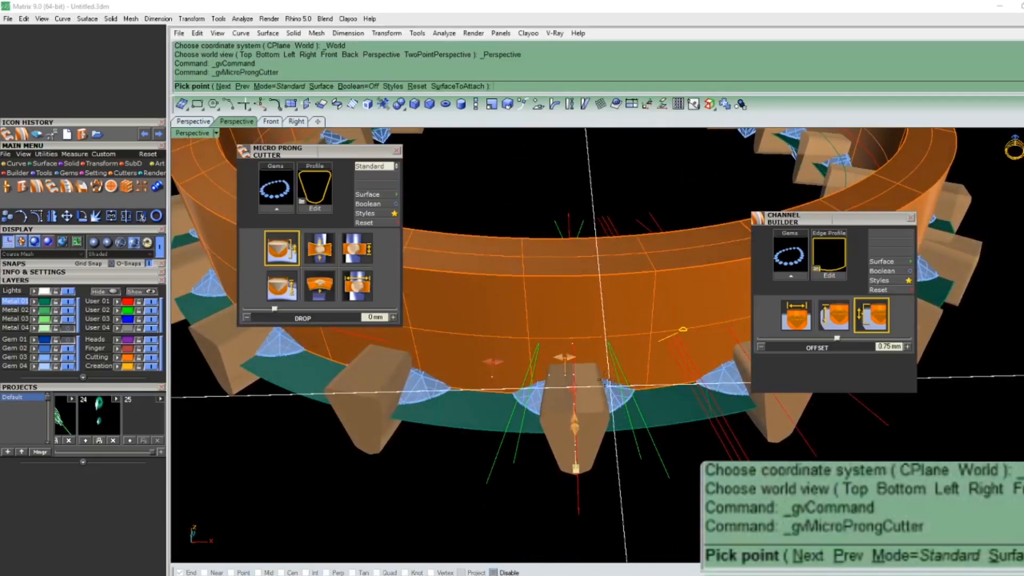
right_drag(591, 368, 484, 333)
scroll(533, 360, down, 5)
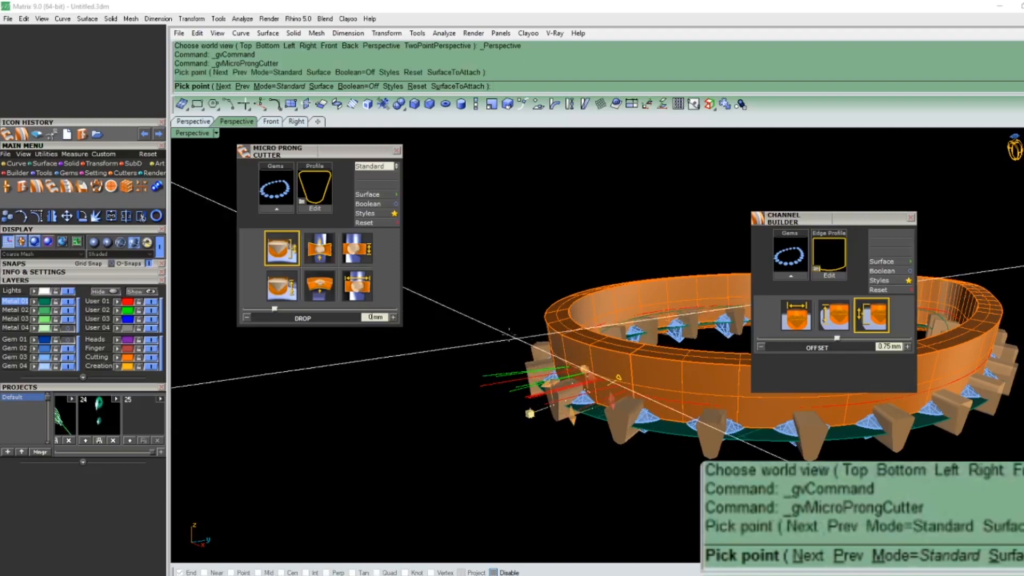
Step: Change the prong cutter profile to the straight-sided shape with a slightly rounded base
click(326, 193)
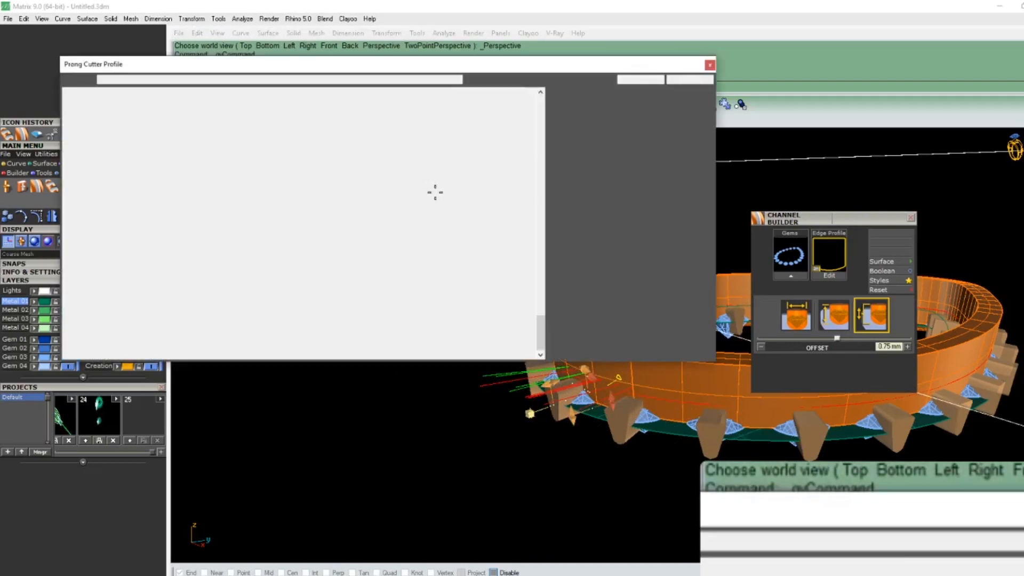
scroll(391, 200, down, 5)
double_click(342, 128)
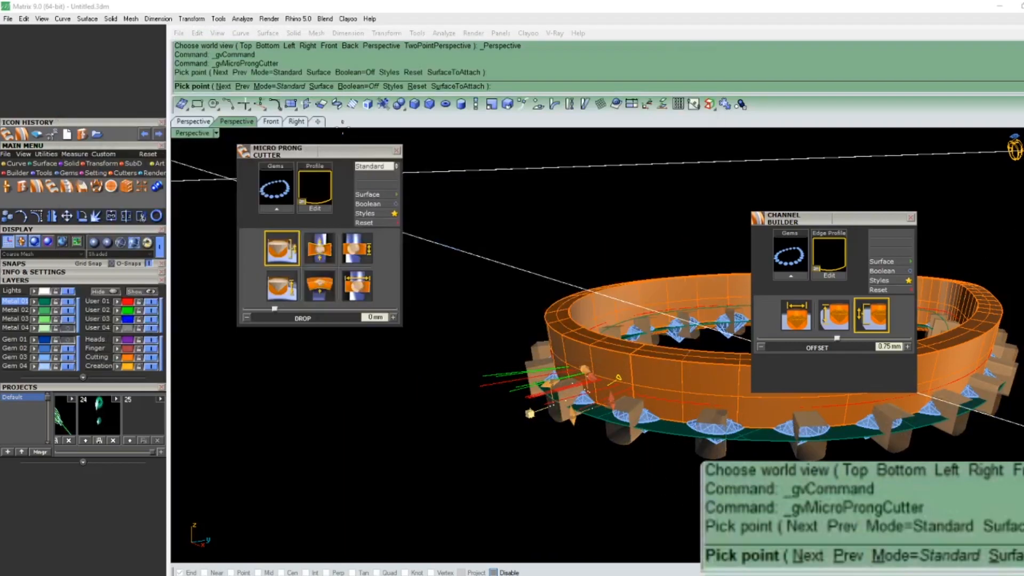
Step: Examine how the prong cutters with the new profile sit across the gems, the channel and the guide lines
right_drag(568, 299, 552, 482)
scroll(592, 394, up, 5)
scroll(566, 421, up, 5)
scroll(611, 262, down, 8)
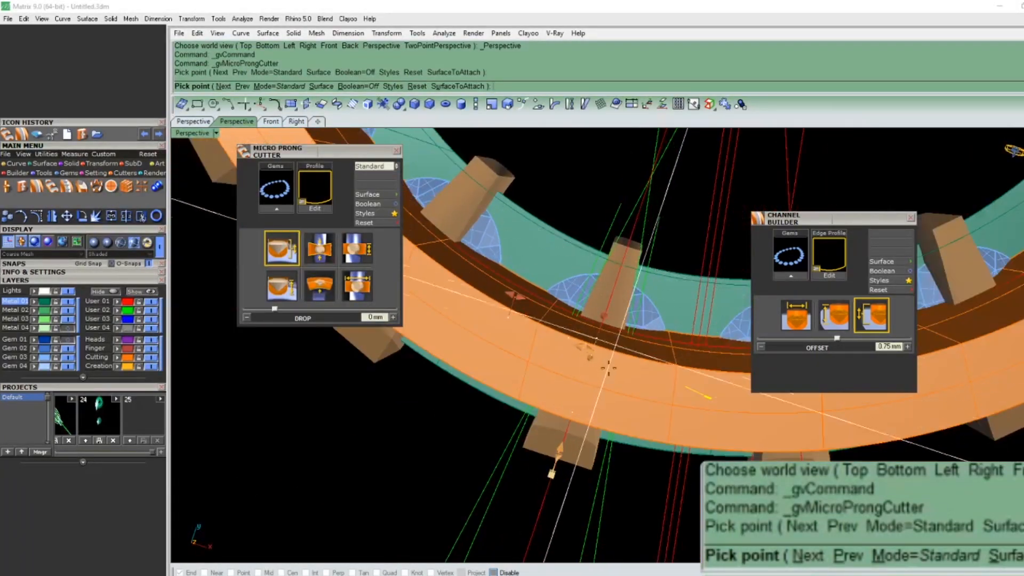
scroll(627, 319, up, 4)
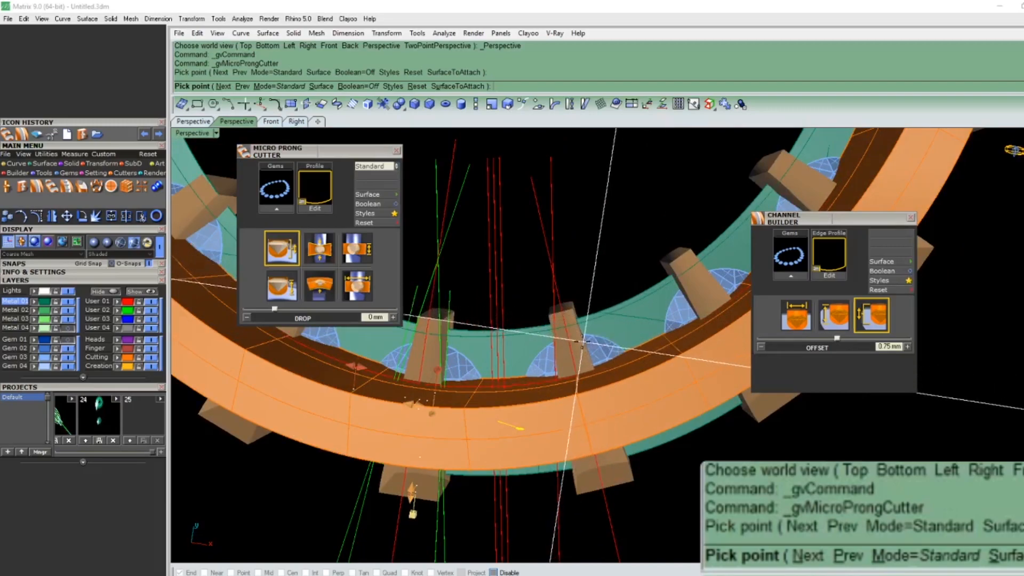
scroll(536, 379, down, 5)
scroll(471, 440, up, 5)
right_drag(507, 393, 504, 435)
scroll(507, 435, up, 2)
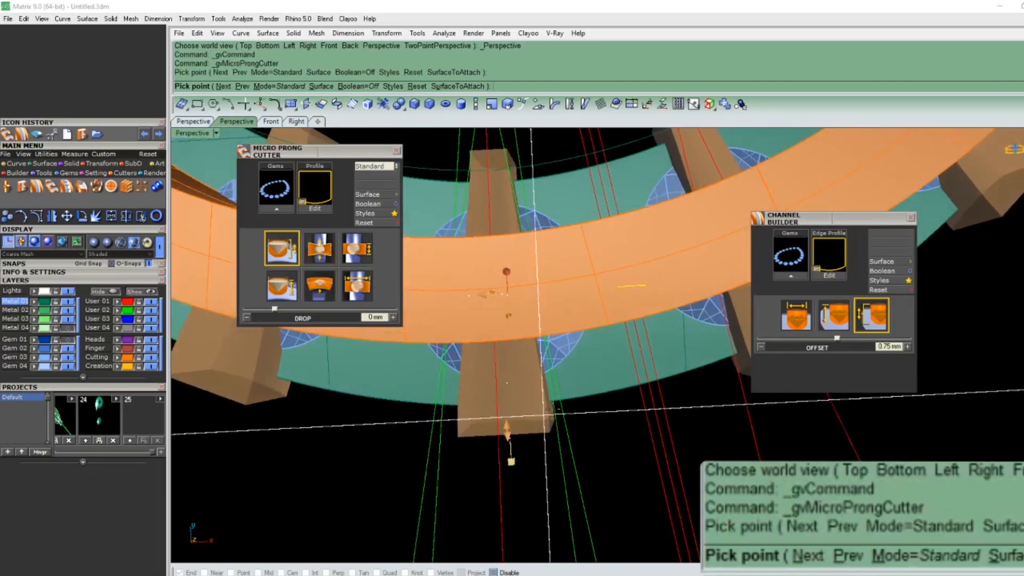
scroll(528, 433, down, 6)
scroll(530, 430, up, 5)
Step: Check the prong cutter's height and length settings, and hide the Gem 01 layer briefly to view the cutters alone
click(358, 258)
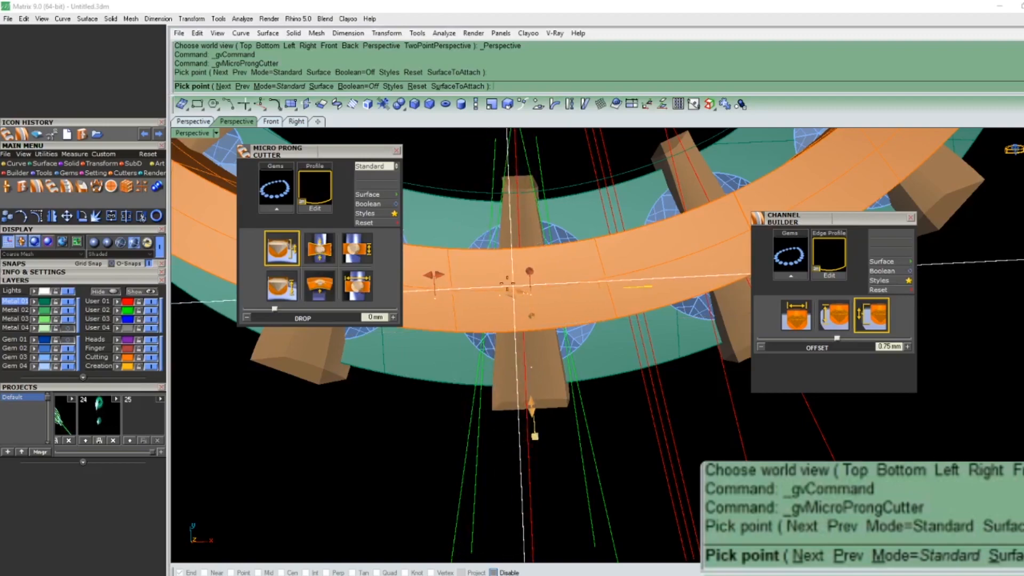
click(354, 248)
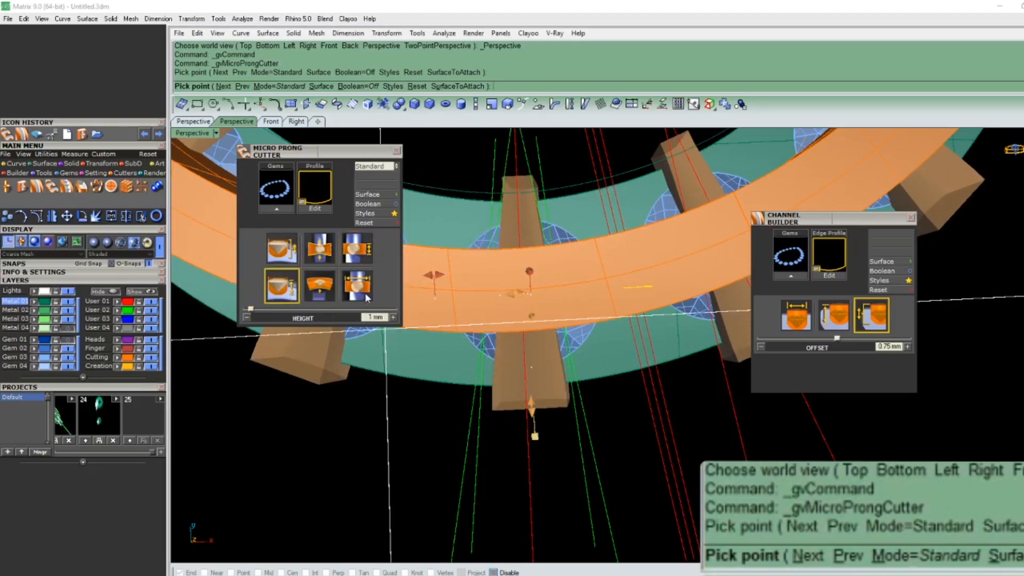
right_drag(603, 394, 481, 336)
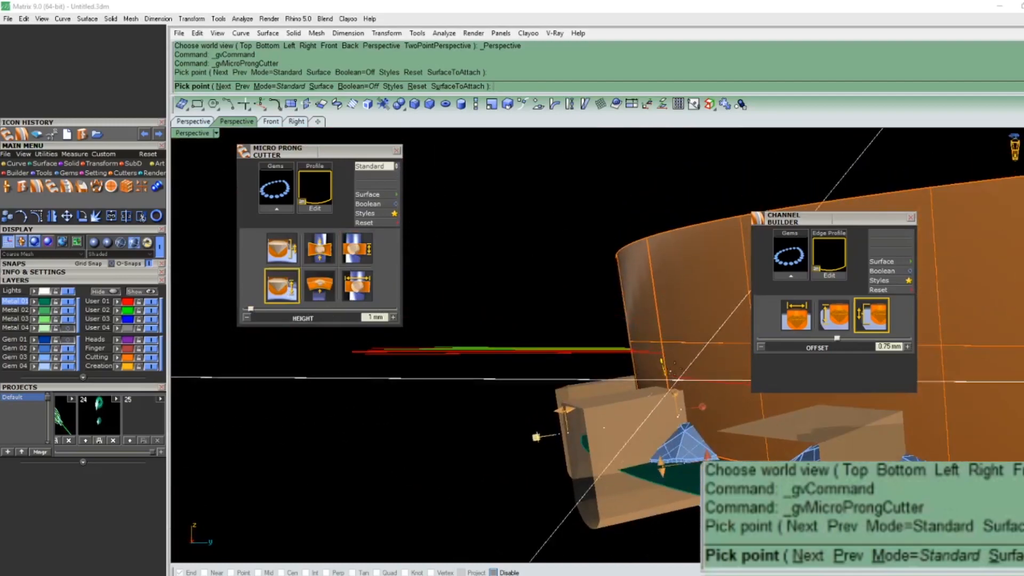
click(365, 289)
right_drag(472, 293, 487, 381)
click(68, 341)
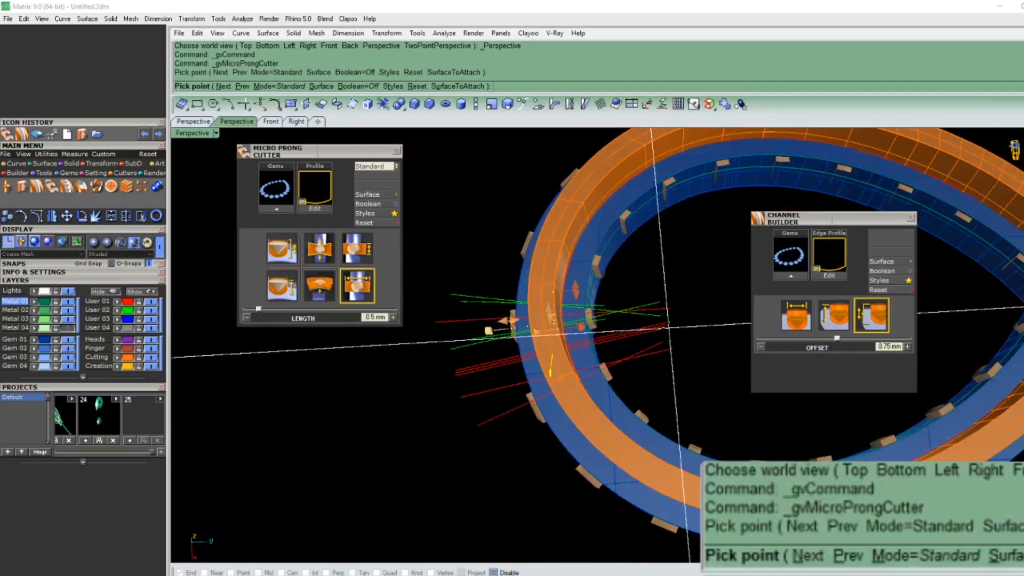
click(68, 340)
right_drag(474, 398, 515, 356)
scroll(498, 349, up, 5)
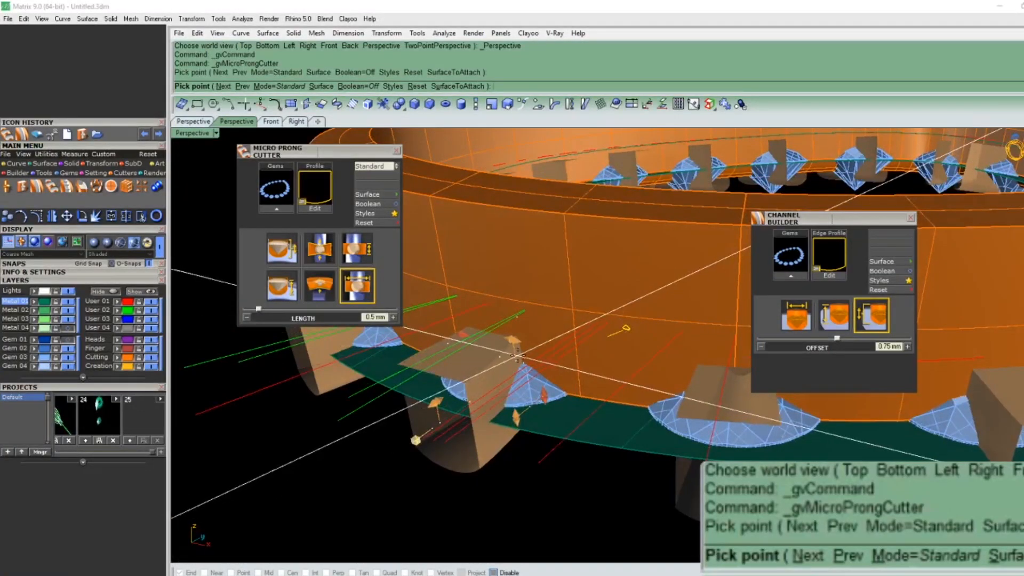
Step: Set the prong cutter's bend to 0.1
right_drag(525, 400, 474, 437)
click(325, 285)
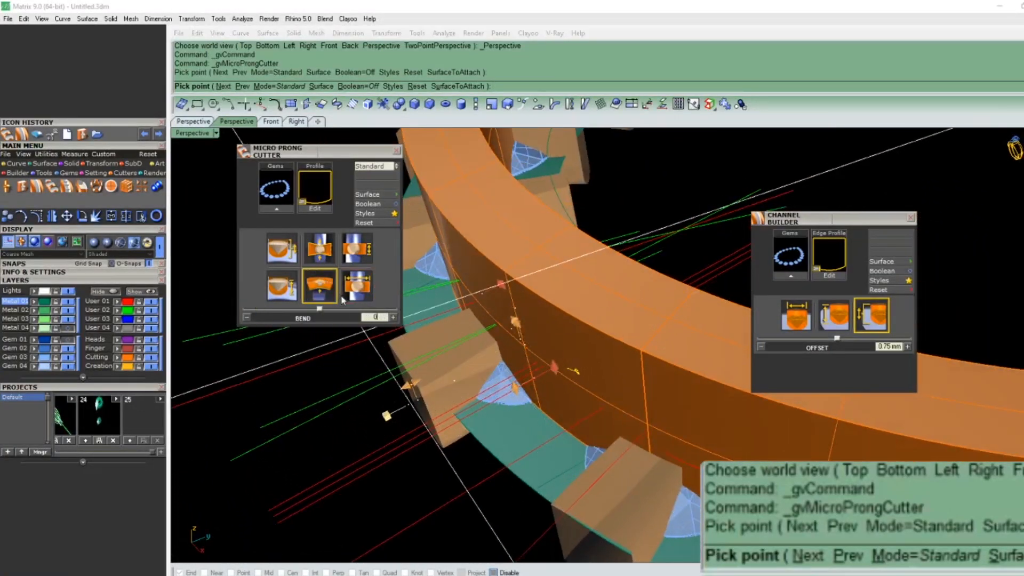
drag(319, 309, 328, 309)
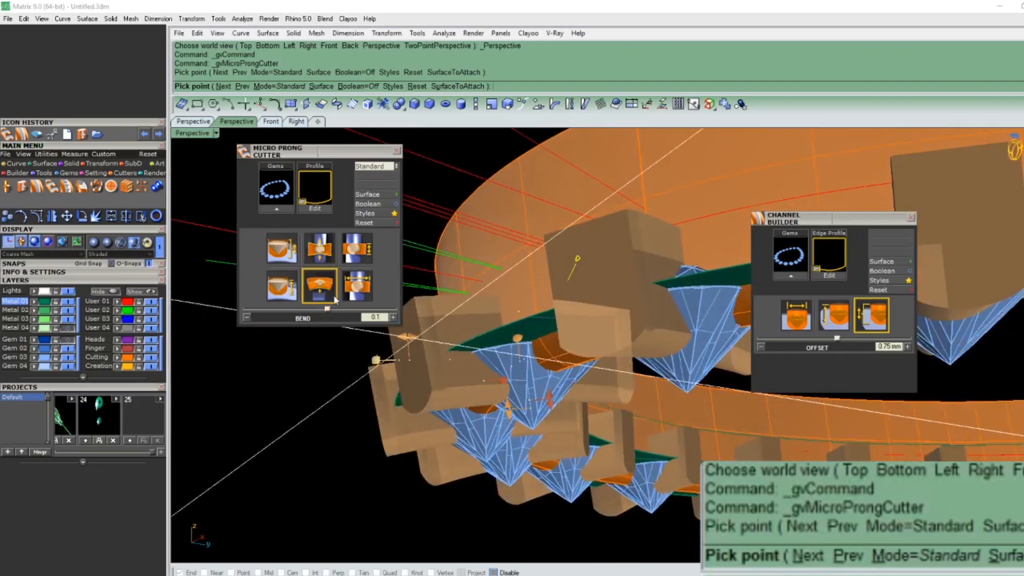
Step: Set the prong cutter's bend to 0.3 and its width adjustment to 0.3 mm
drag(327, 311, 344, 313)
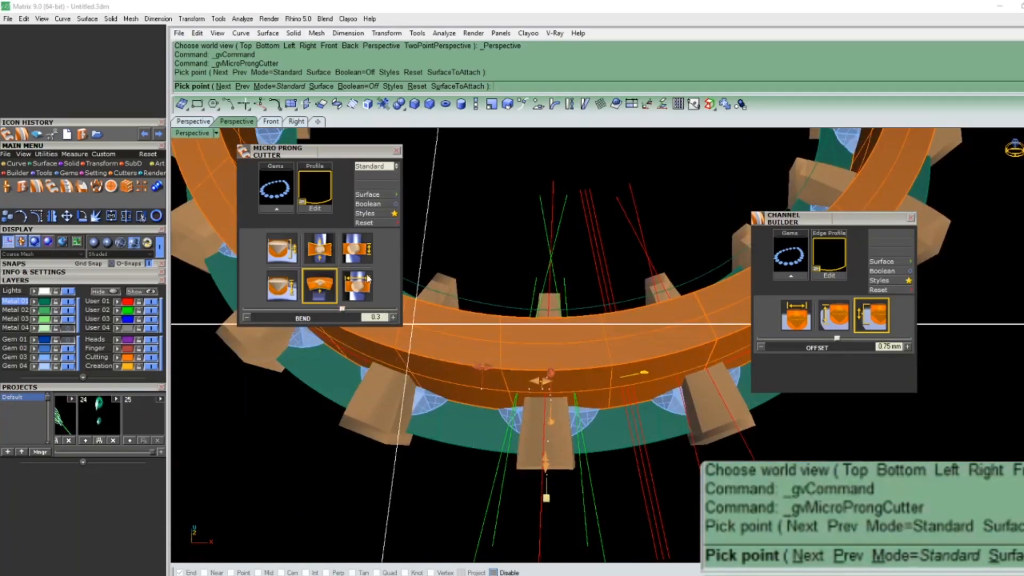
click(357, 248)
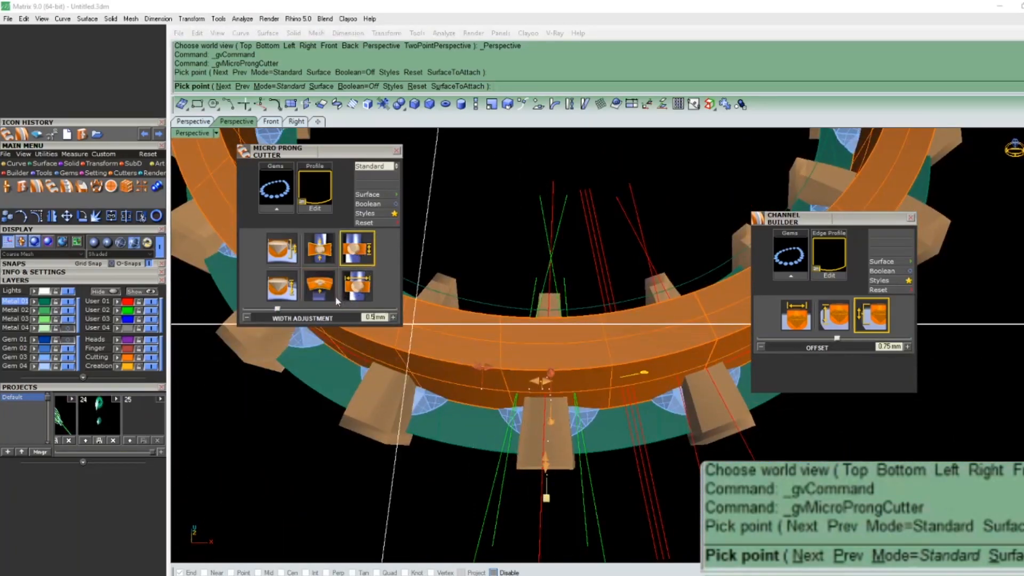
drag(278, 312, 277, 316)
right_drag(578, 366, 529, 278)
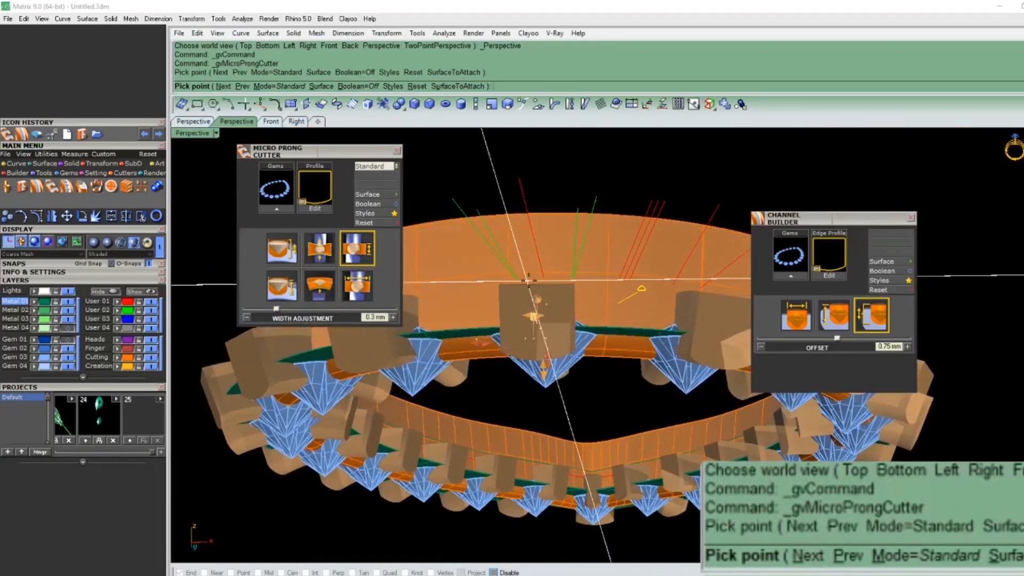
Step: Try a width adjustment of -0.3 mm on the prong cutters, and return it to 0.3 mm
mouse_move(271, 314)
mouse_down()
mouse_move(289, 315)
mouse_move(275, 313)
mouse_up()
right_drag(572, 266, 272, 329)
click(246, 319)
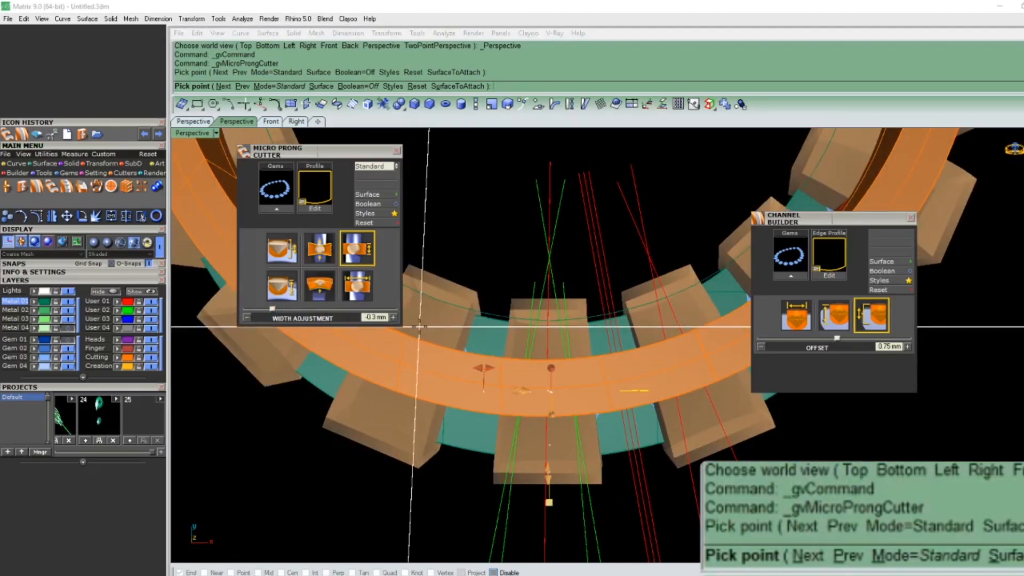
click(393, 317)
drag(278, 311, 278, 316)
scroll(628, 349, down, 5)
scroll(627, 352, up, 4)
right_drag(625, 357, 589, 358)
scroll(615, 399, up, 4)
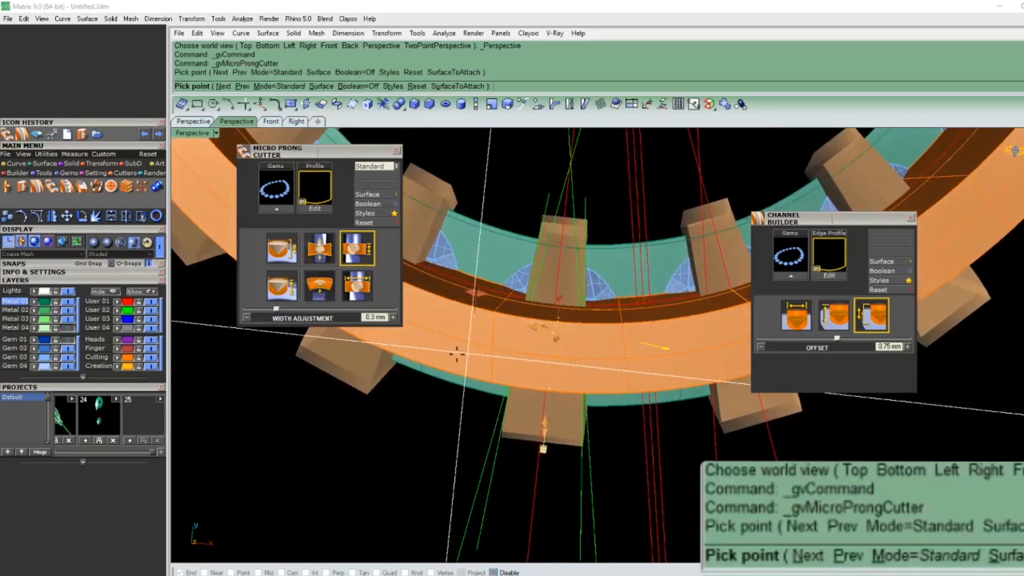
Step: Compare prong cutter width adjustments of 0.2 mm and 0.1 mm, and go back to 0.3 mm
click(274, 311)
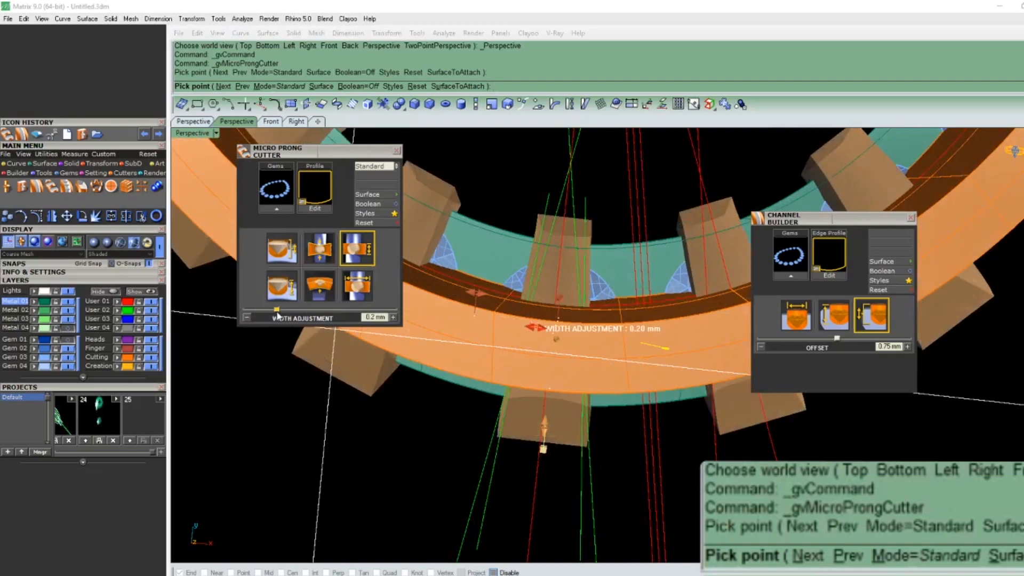
click(276, 311)
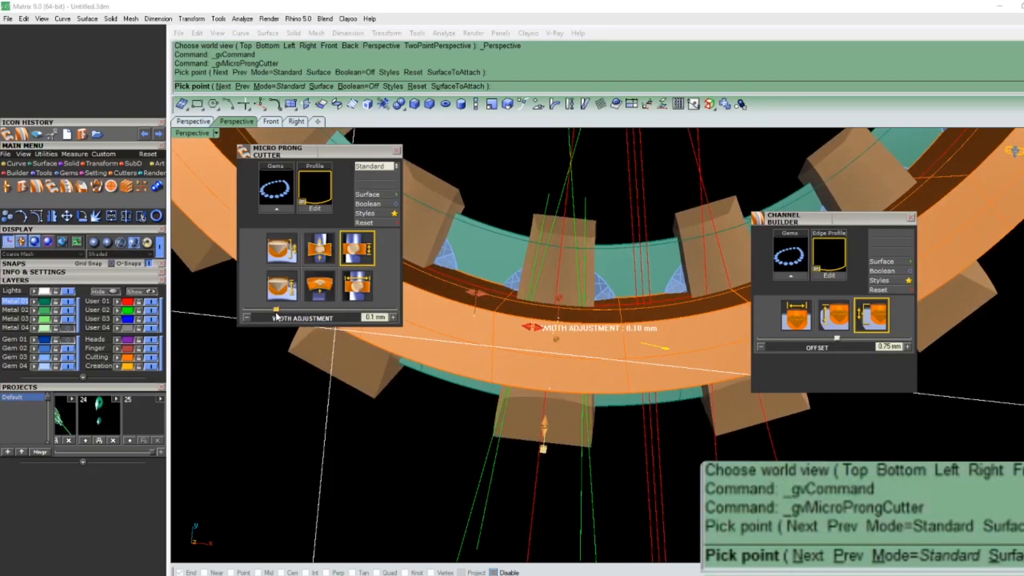
drag(275, 315, 277, 316)
scroll(470, 314, down, 2)
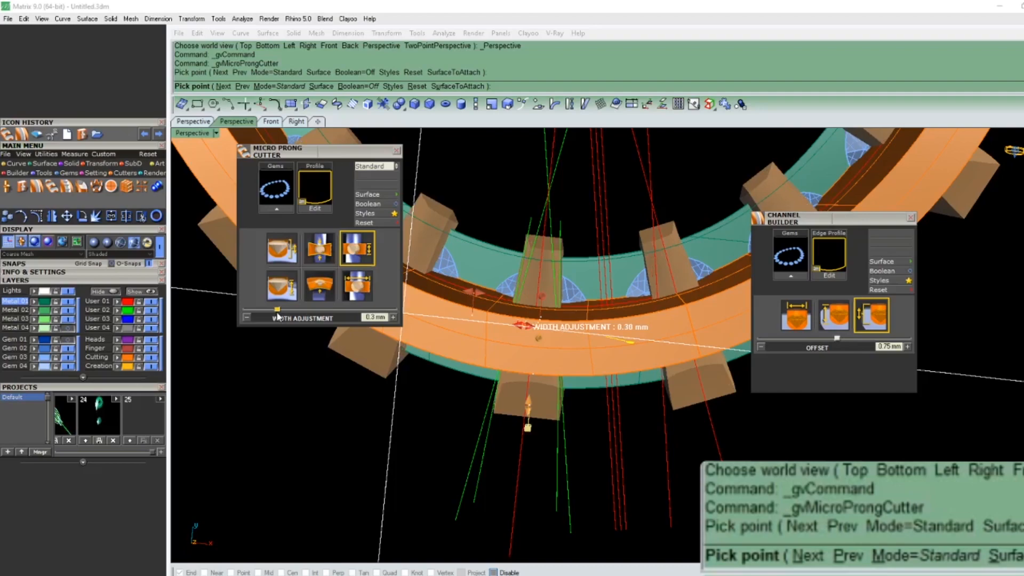
Step: Inspect the cutters against the channel and guide lines, and generate the micro prong cutters with the current settings
right_drag(599, 396, 569, 315)
scroll(570, 311, up, 5)
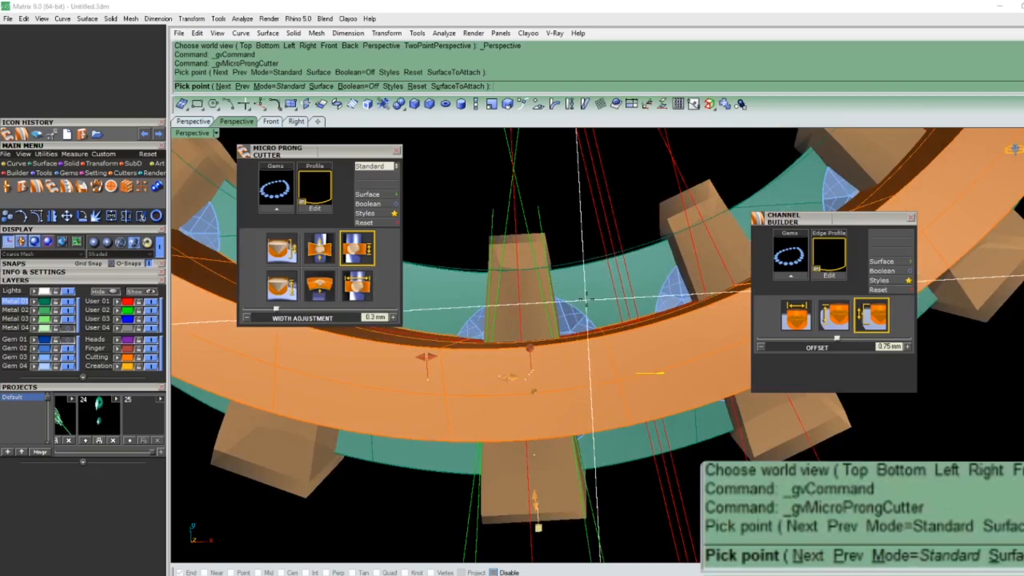
scroll(574, 294, up, 2)
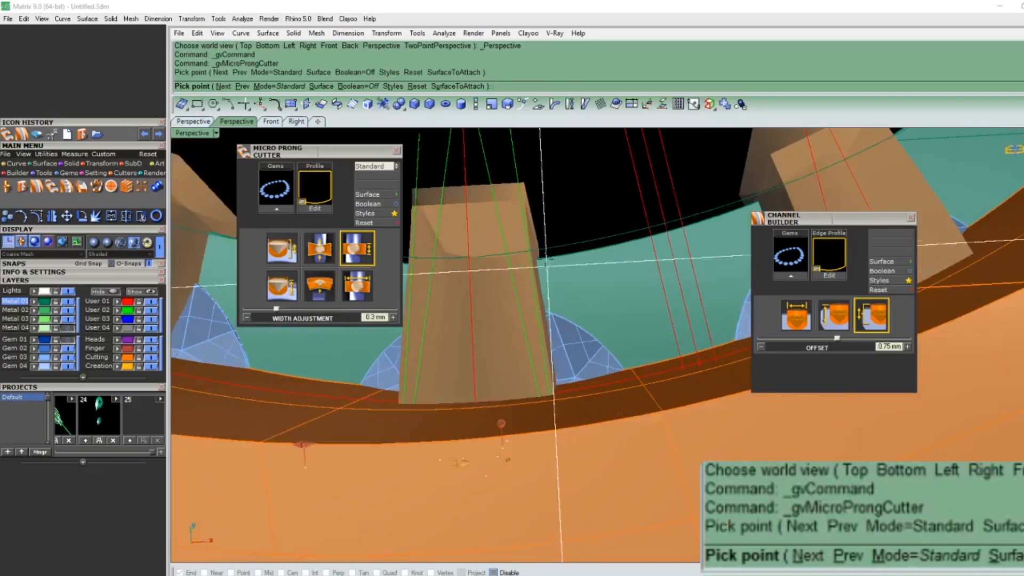
right_drag(565, 380, 530, 265)
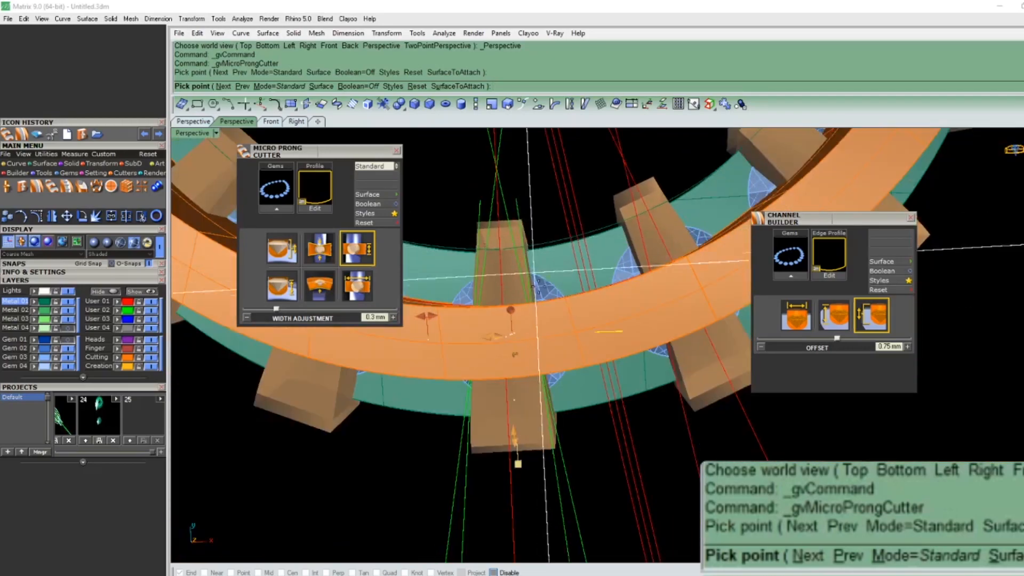
right_click(538, 369)
right_drag(537, 369, 508, 347)
Step: Delete the generated prong cutters and start the micro prong cutter again on all the gems of the ring
click(509, 352)
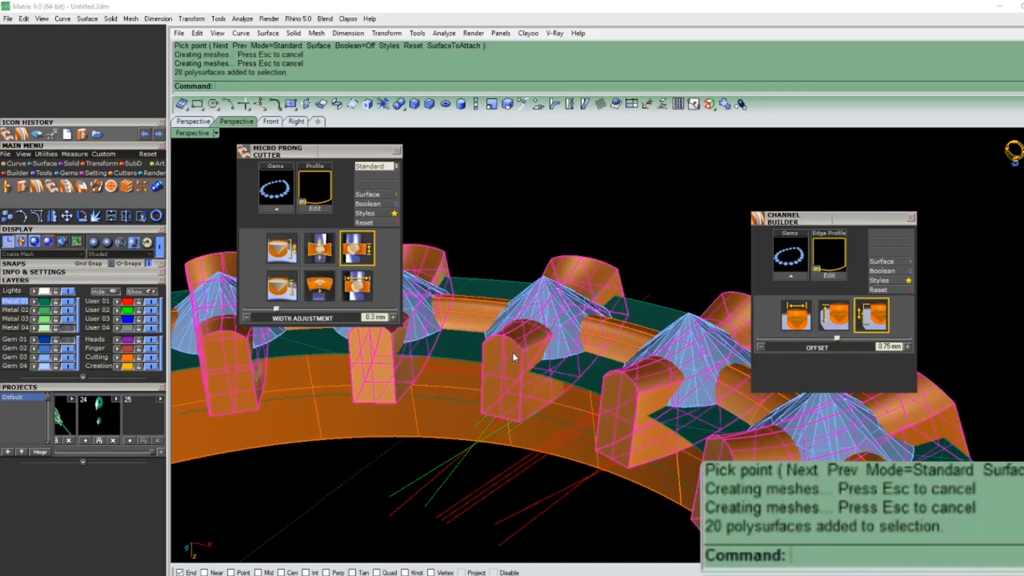
key(Delete)
key(ctrl+z)
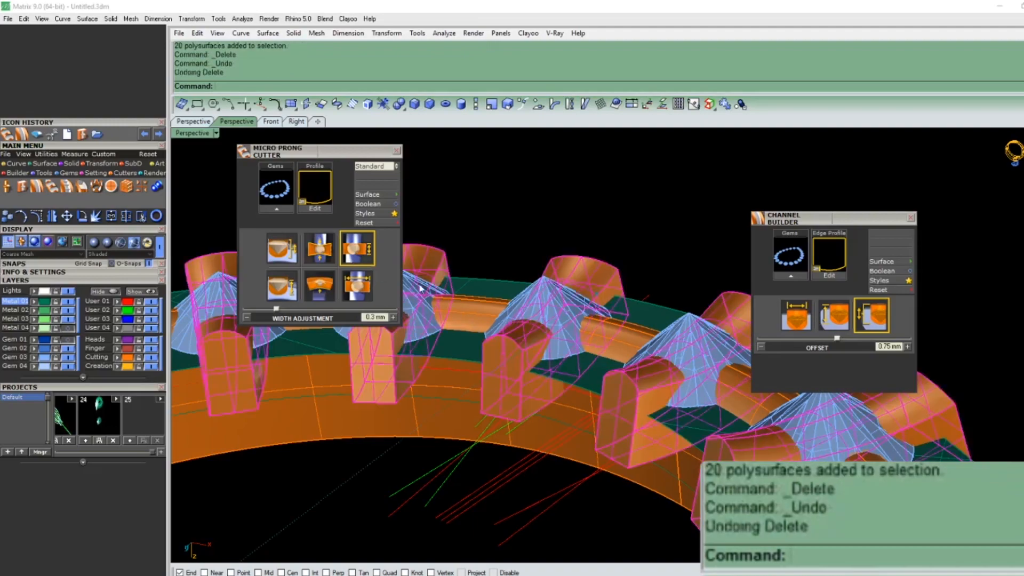
click(282, 208)
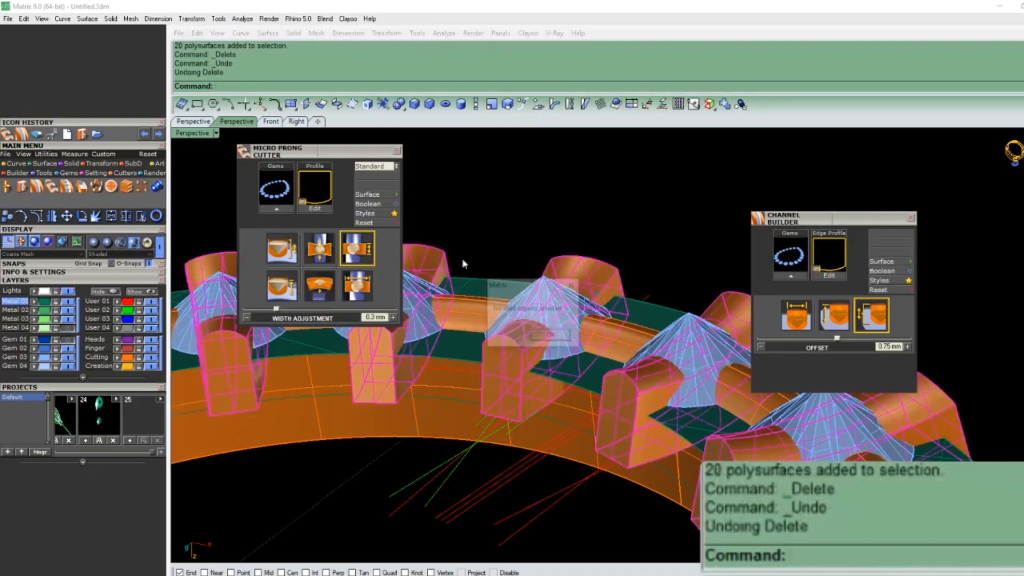
click(552, 336)
text(D)
key(Return)
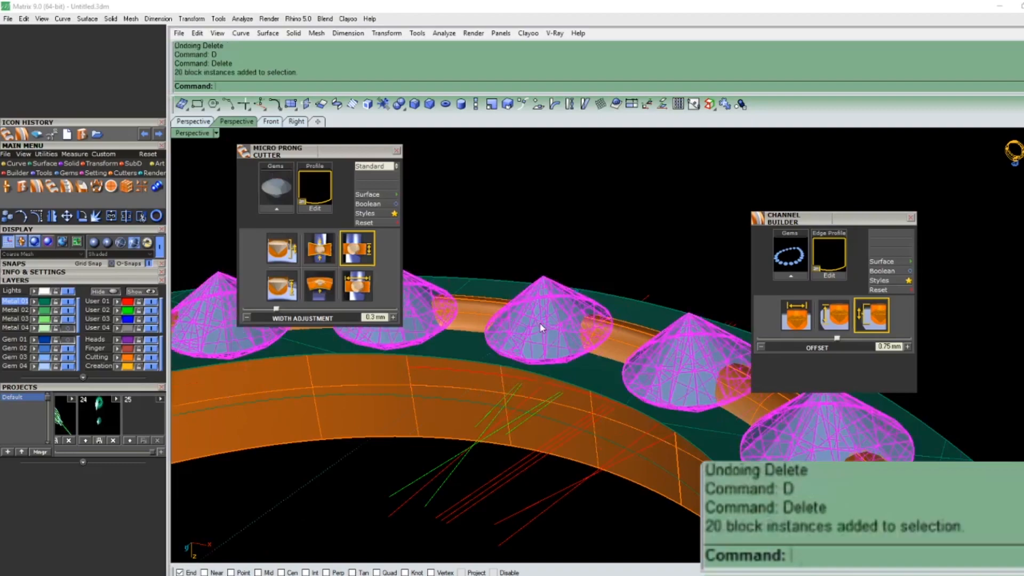
click(276, 208)
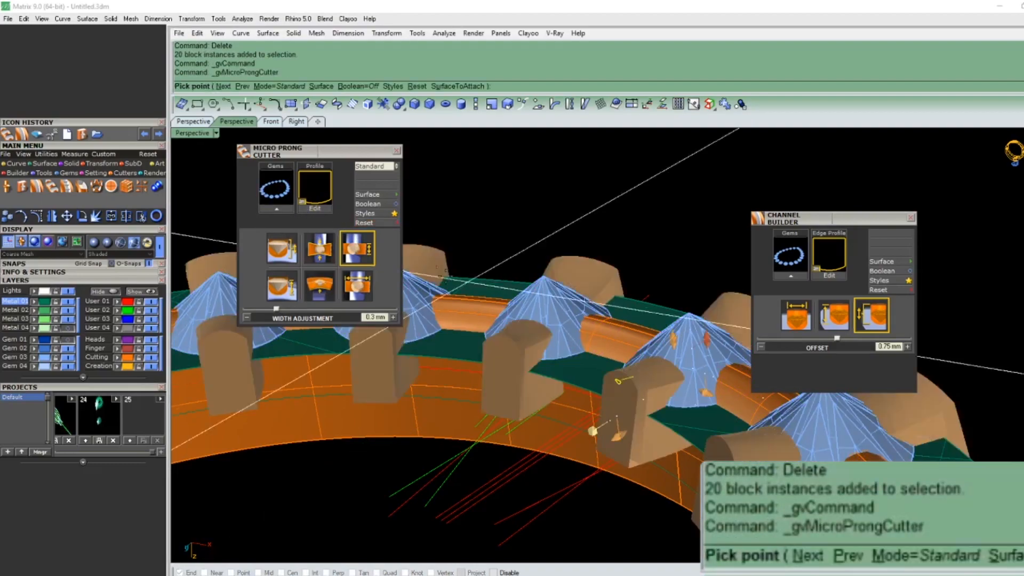
click(355, 255)
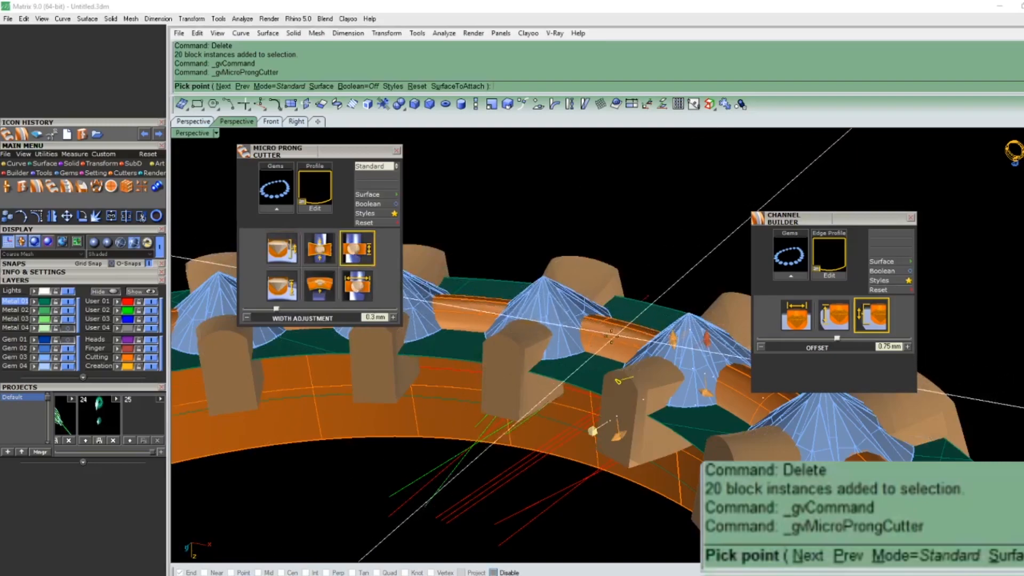
Step: Examine from several sides how the prong cutters sit against the gems, the channel and the guide lines
scroll(573, 303, down, 5)
right_drag(573, 299, 566, 397)
scroll(584, 332, up, 5)
right_drag(584, 332, 582, 372)
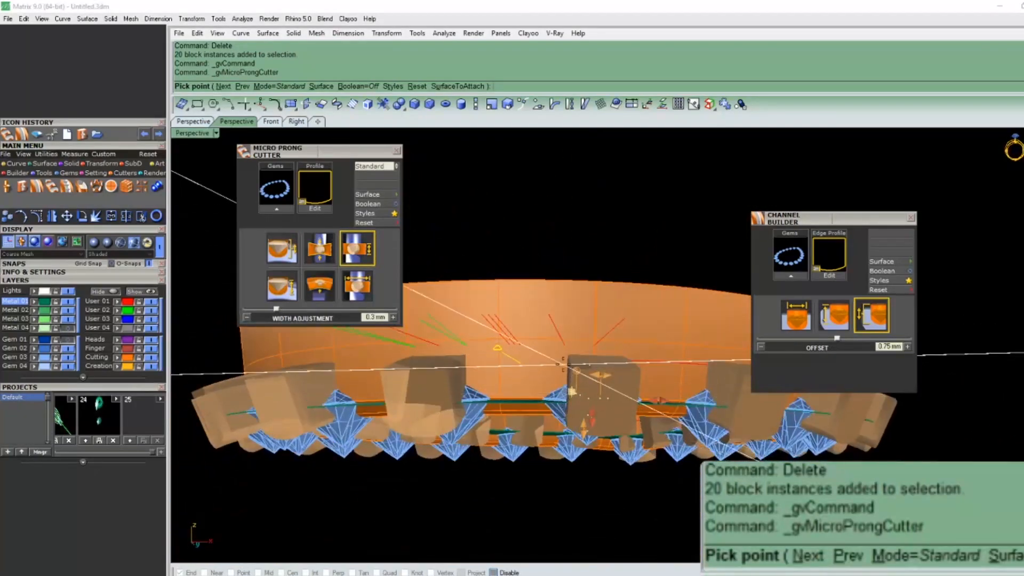
right_drag(413, 203, 372, 227)
right_drag(587, 424, 596, 327)
scroll(541, 368, up, 3)
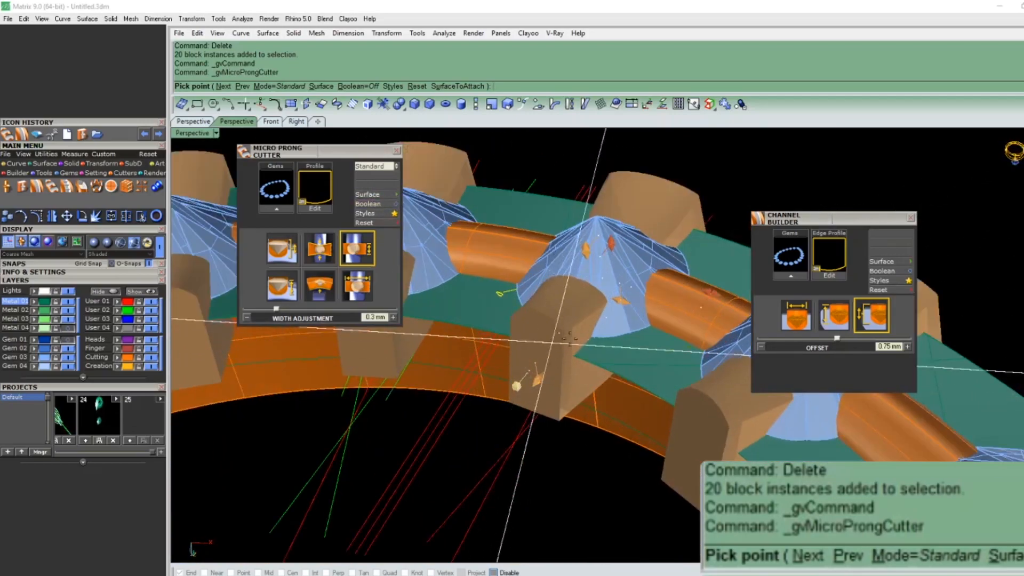
scroll(560, 361, down, 3)
Step: Set the prong cutter's drop to 0.4 mm and hide the gems' layer to expose the cutters
click(277, 291)
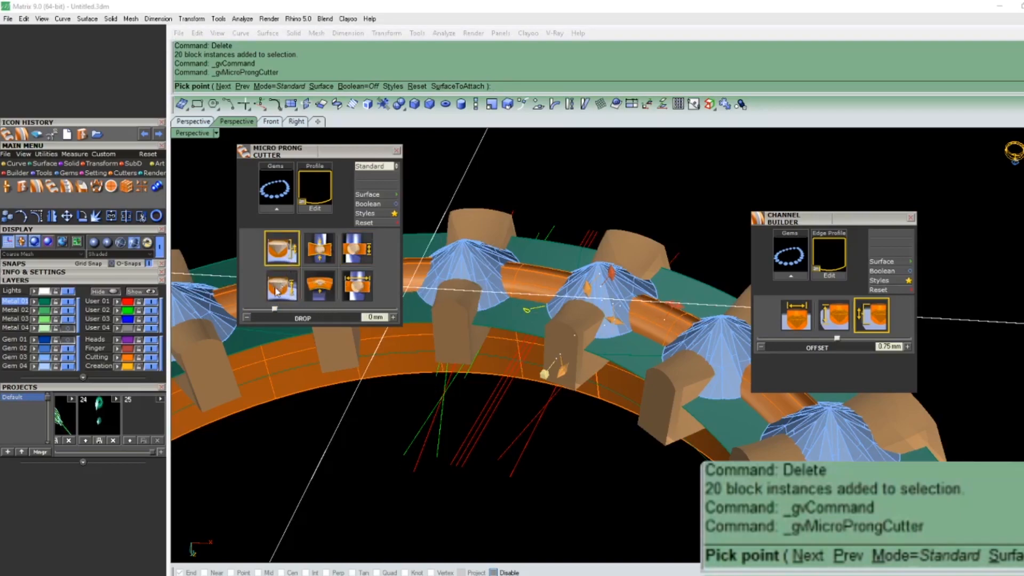
drag(275, 310, 278, 310)
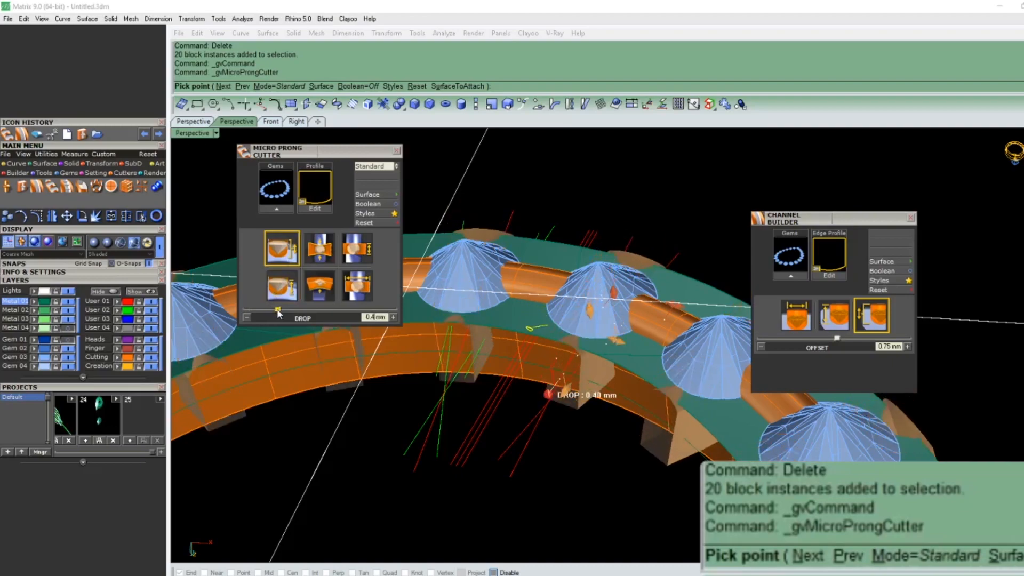
click(71, 359)
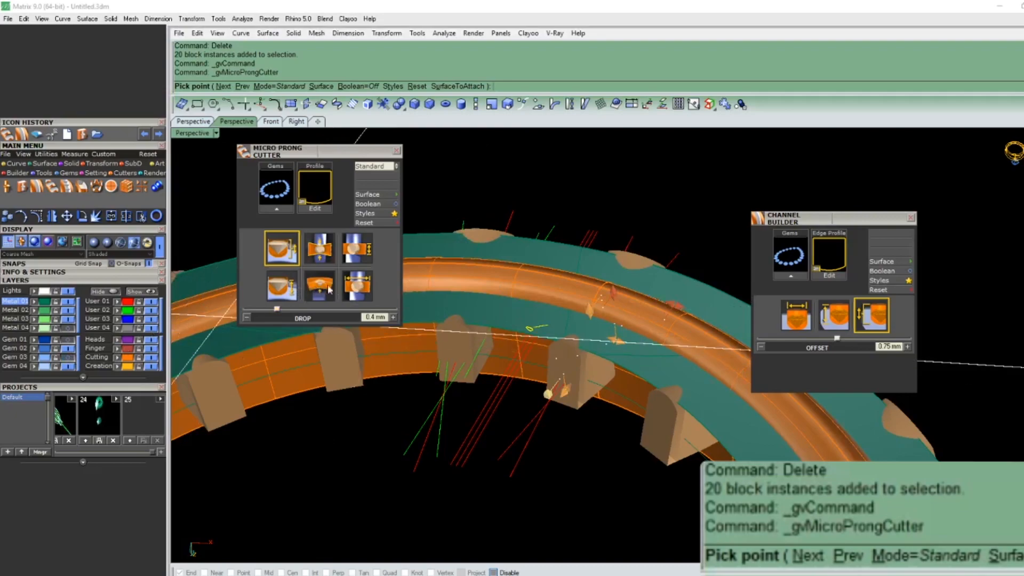
Step: Fine-tune the prong cutter's drop to 0.3 mm
click(393, 317)
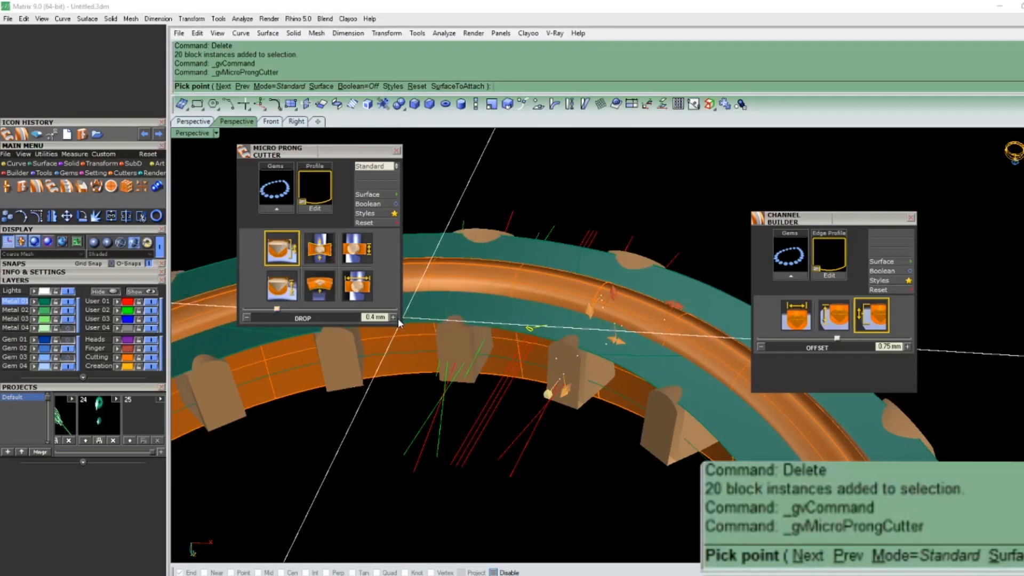
click(246, 317)
click(246, 318)
drag(276, 312, 277, 312)
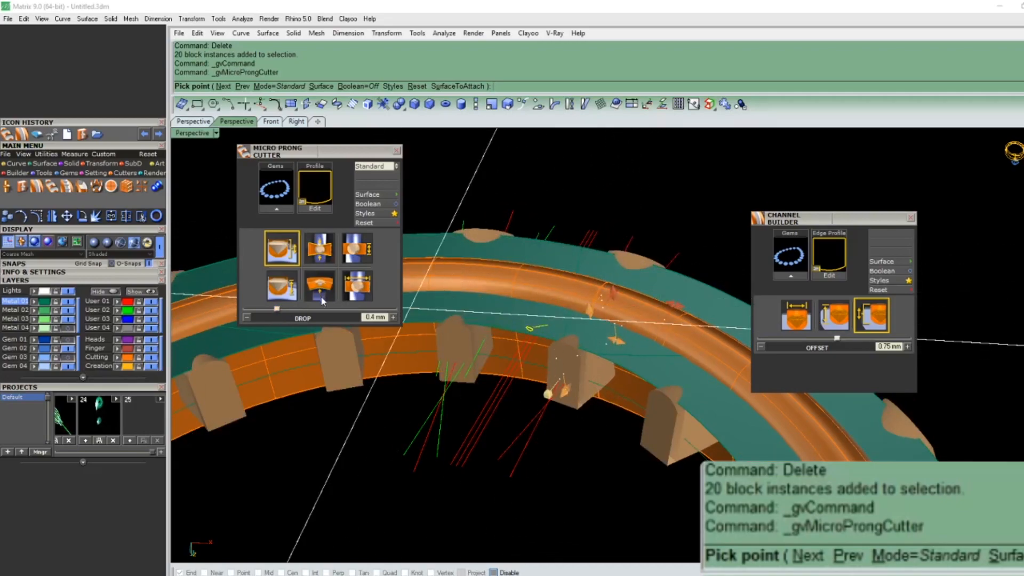
drag(280, 308, 278, 313)
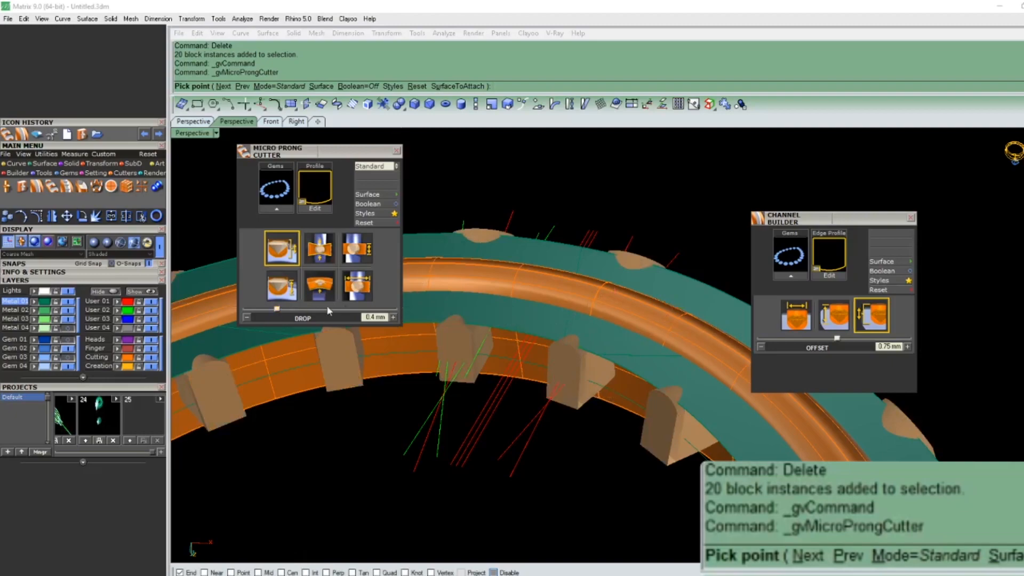
drag(280, 313, 276, 312)
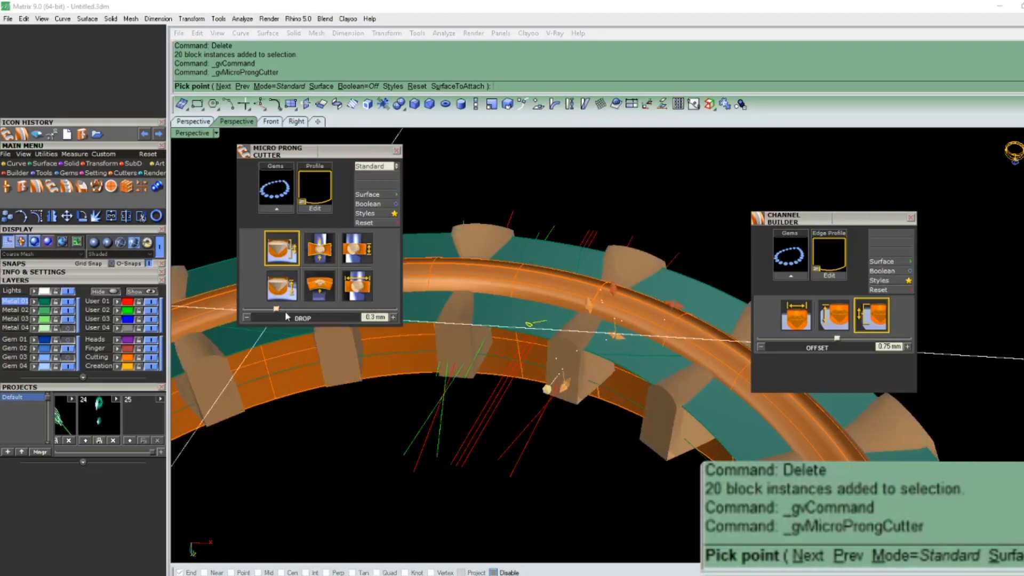
Step: Test the prong cutter's width adjustment with the gems hidden, leaving it at 0.3 mm
right_drag(568, 319, 549, 363)
click(357, 248)
drag(276, 309, 276, 314)
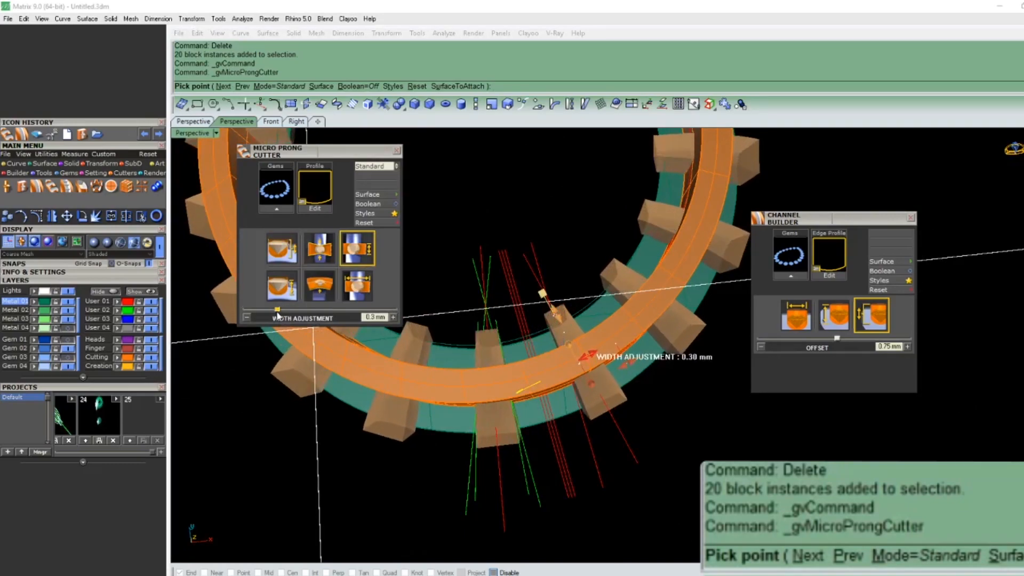
right_drag(467, 365, 458, 373)
scroll(457, 372, up, 3)
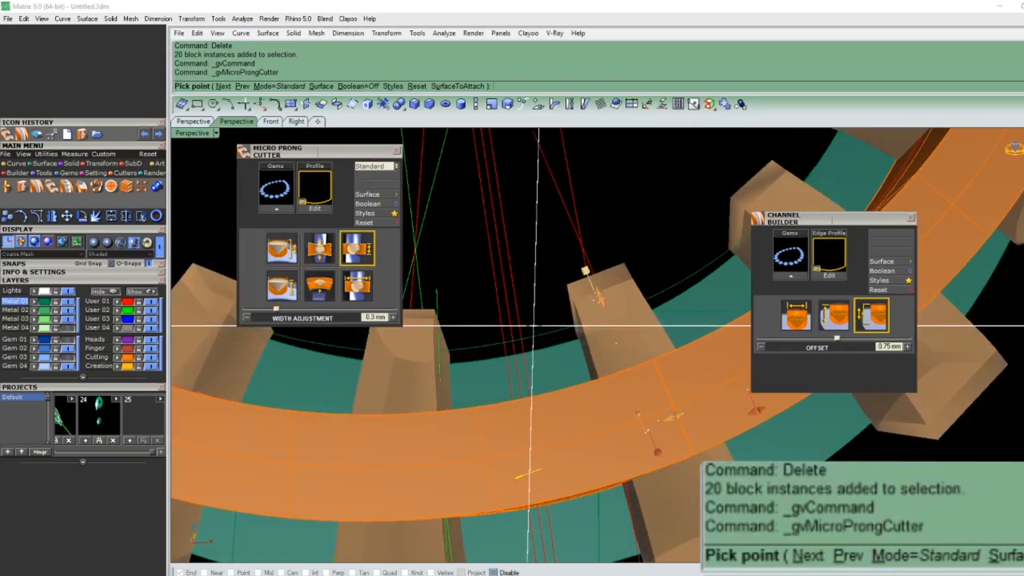
Step: Set the prong cutter's length to 0.7 mm
click(362, 290)
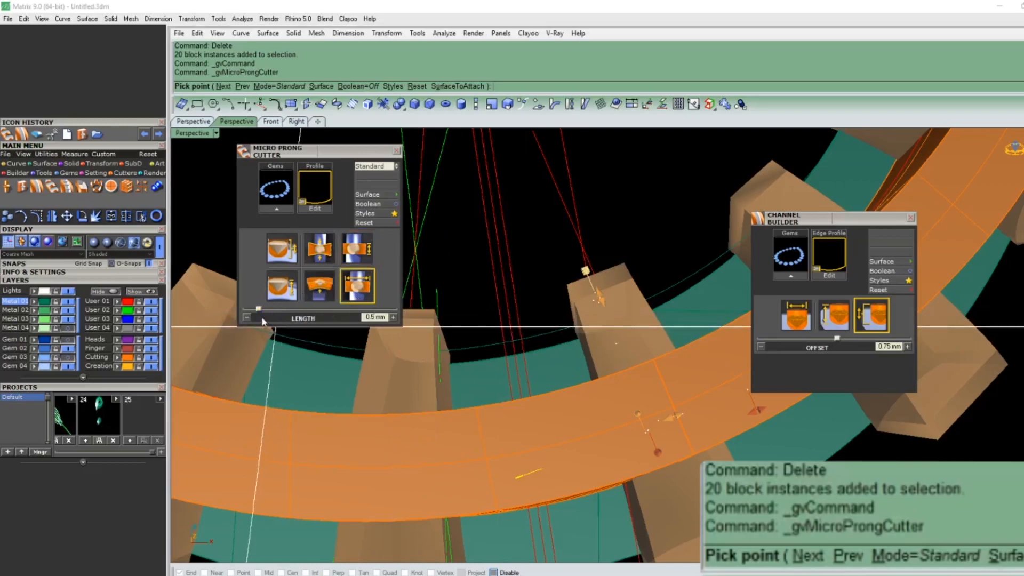
drag(264, 312, 261, 314)
scroll(477, 335, down, 4)
right_drag(478, 335, 476, 373)
scroll(532, 368, down, 6)
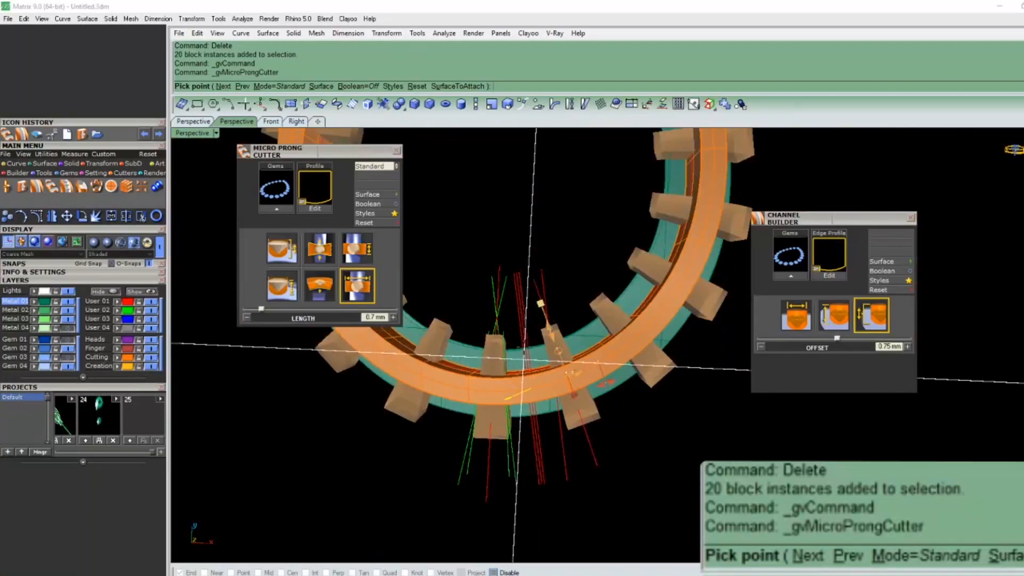
Step: Check the shortened cutters around the ring and generate the micro prong cutters
right_drag(528, 341, 512, 413)
scroll(512, 416, up, 6)
scroll(592, 385, down, 6)
right_drag(561, 377, 599, 463)
right_click(603, 373)
Step: Delete the existing channel that runs around the ring, keeping the prong cutters
scroll(599, 463, down, 5)
right_drag(600, 426, 626, 186)
scroll(476, 383, up, 5)
click(433, 347)
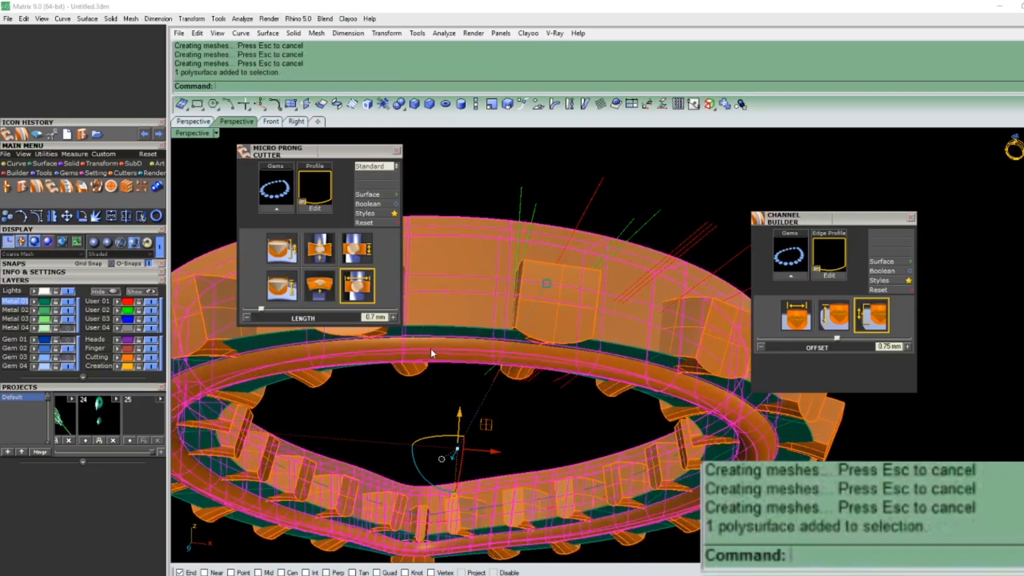
right_drag(433, 381, 587, 310)
key(Delete)
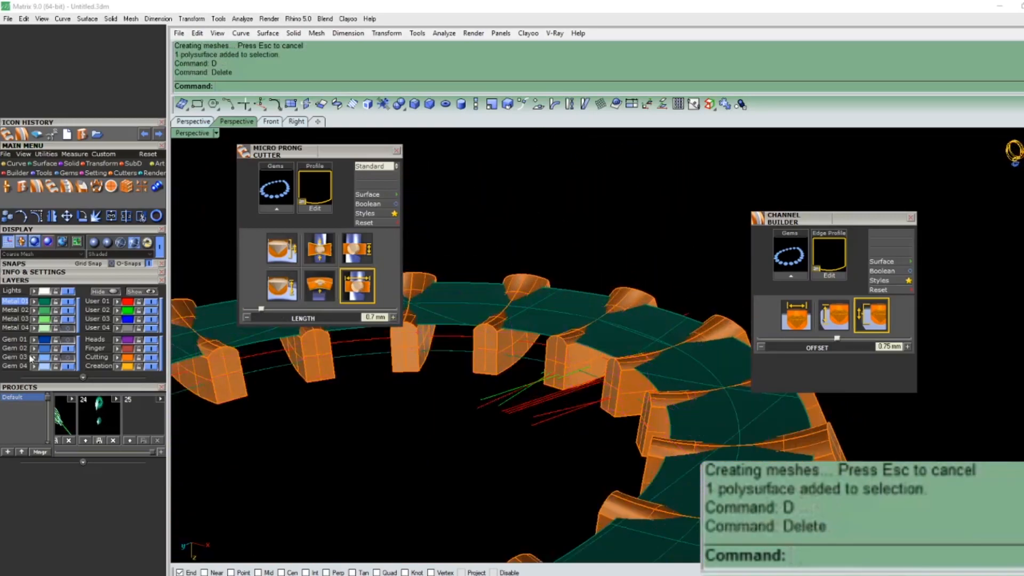
Step: Show the gems' layer again and start a new channel from all the gems with the channel builder
click(65, 359)
click(511, 294)
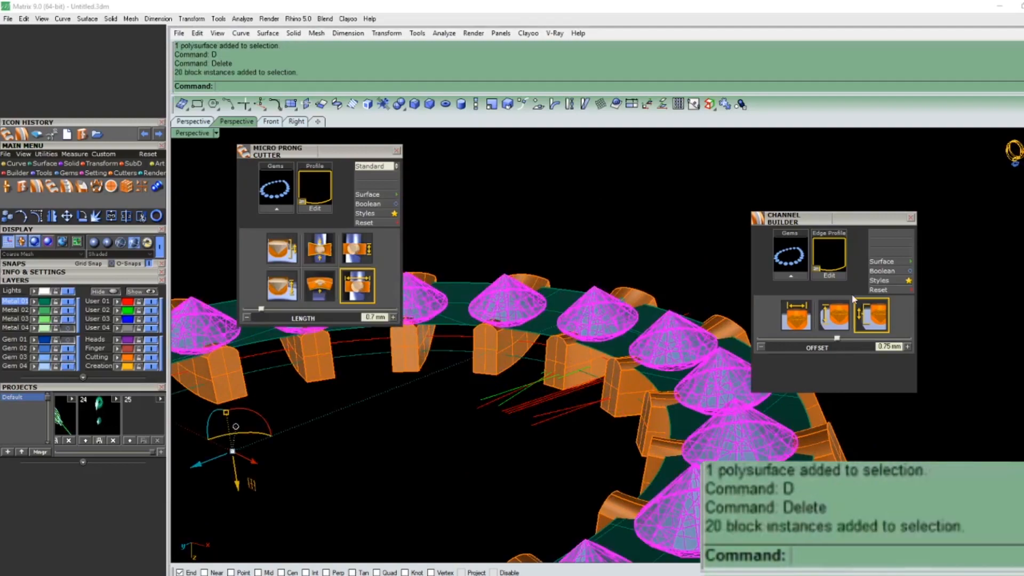
click(794, 277)
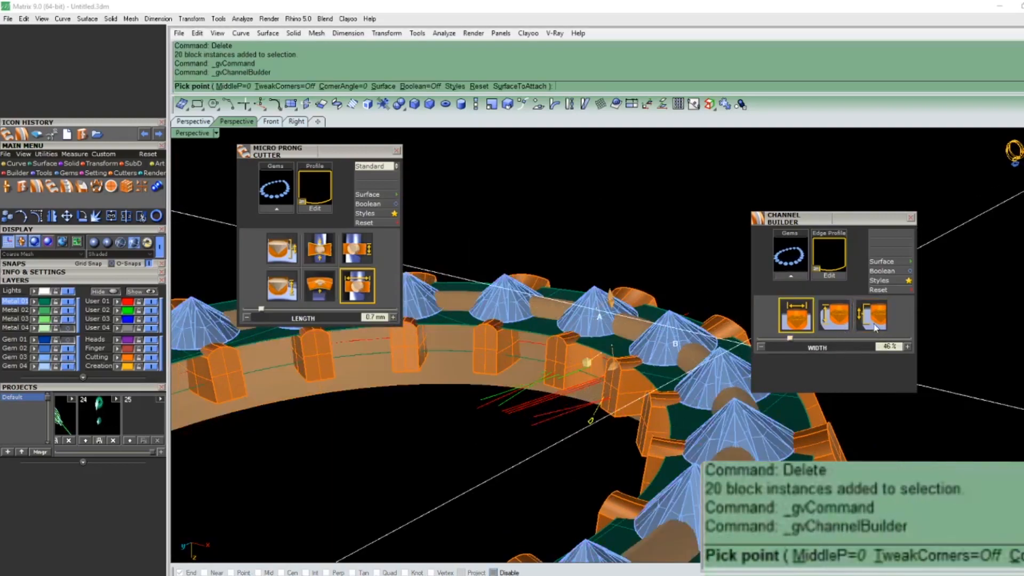
click(791, 340)
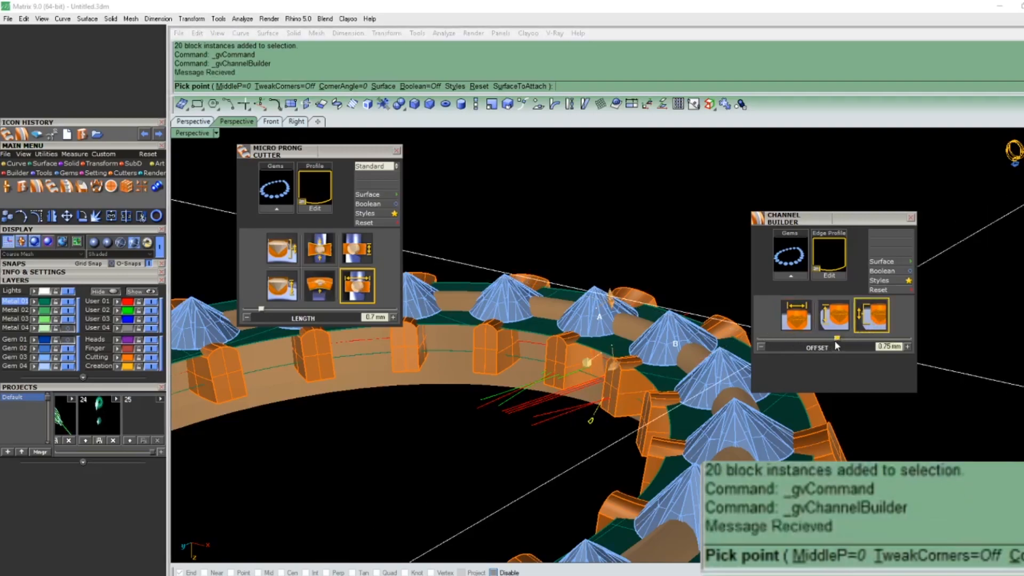
Step: Set the channel's offset to 0.81 mm and build the channel around the gem row
drag(836, 346, 836, 340)
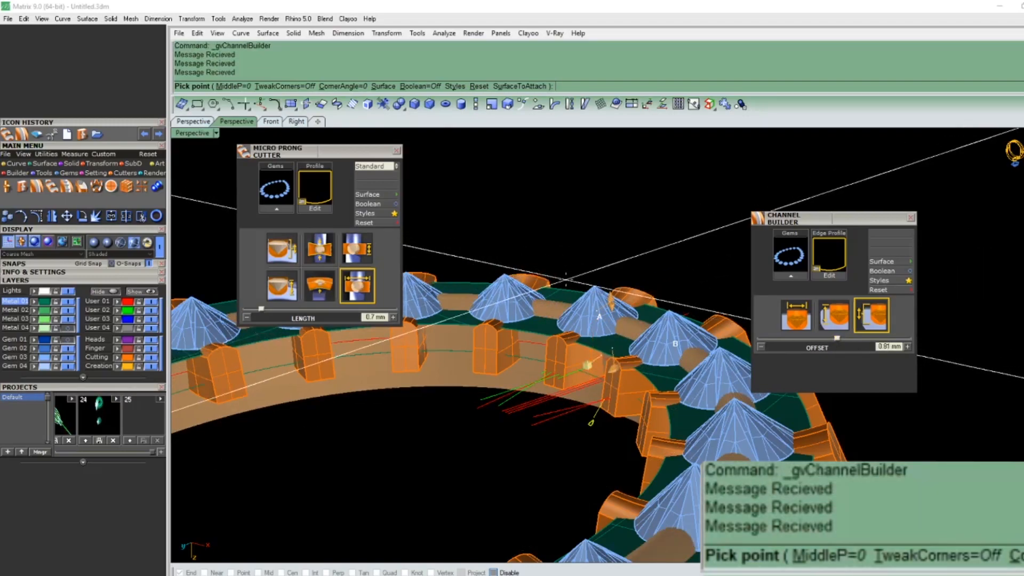
right_click(566, 280)
click(589, 297)
text(D)
key(Return)
right_drag(594, 282, 601, 333)
key(ctrl+z)
Step: Load all the gems into the micro prong cutter tool and switch its mode to Middle
right_drag(612, 422, 542, 220)
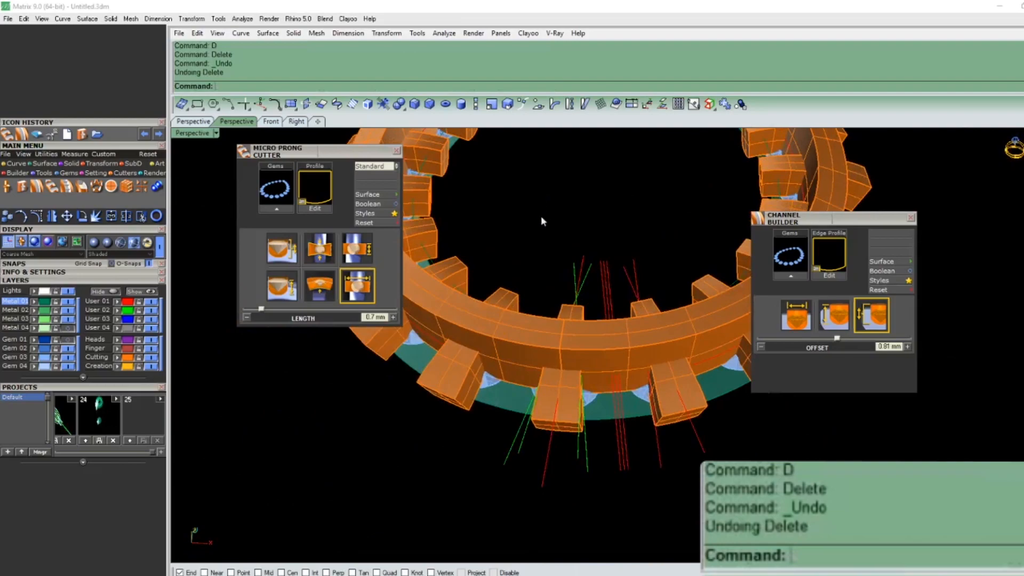
click(486, 395)
key(ctrl+F1)
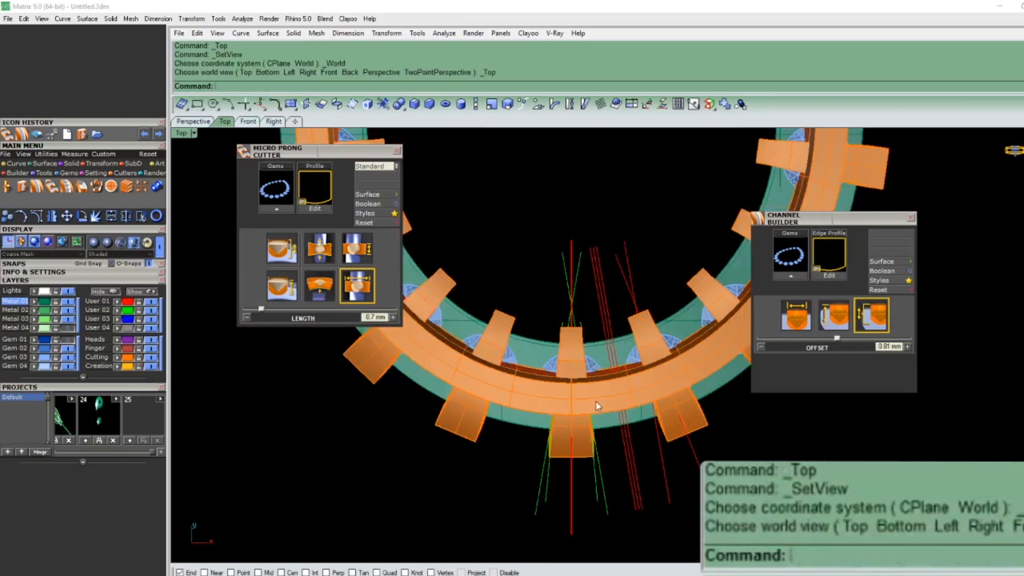
scroll(587, 384, up, 3)
click(576, 346)
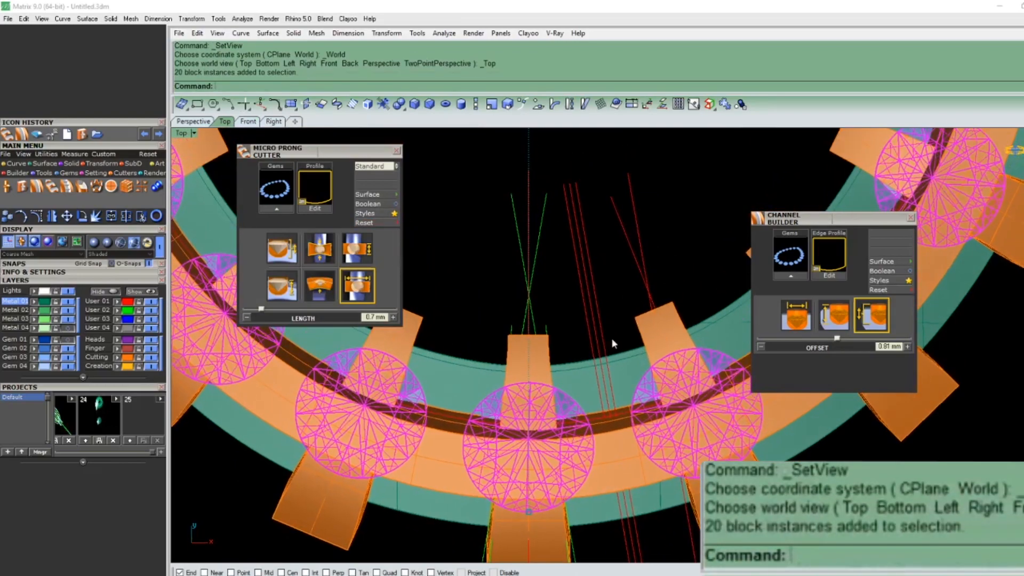
key(ctrl+F4)
click(277, 210)
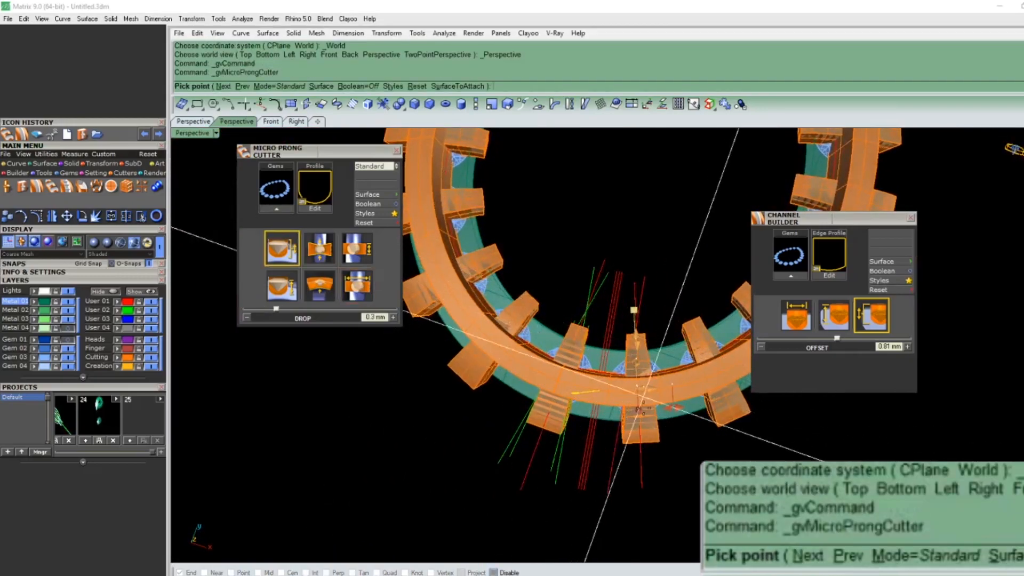
right_drag(572, 395, 503, 268)
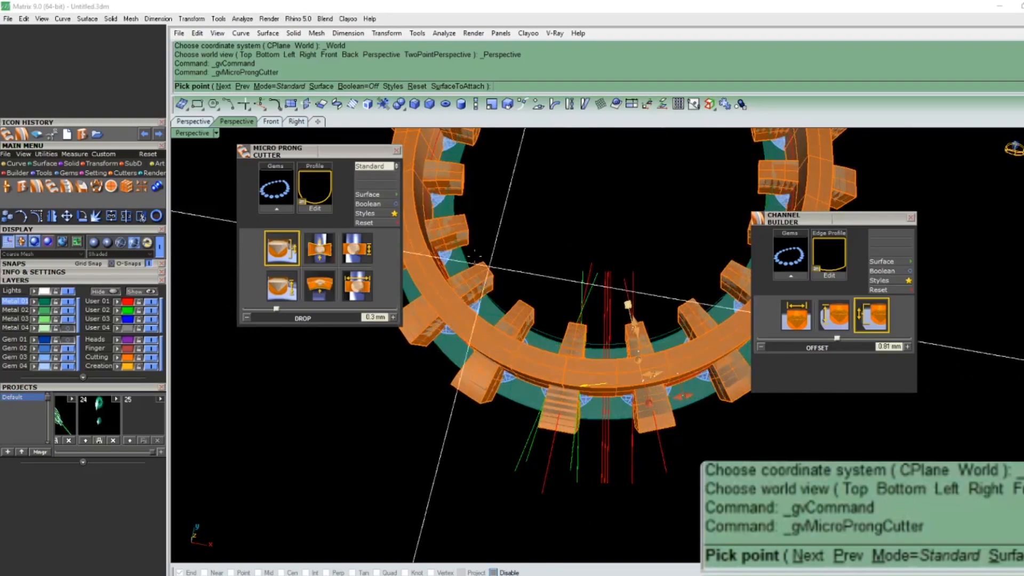
click(377, 170)
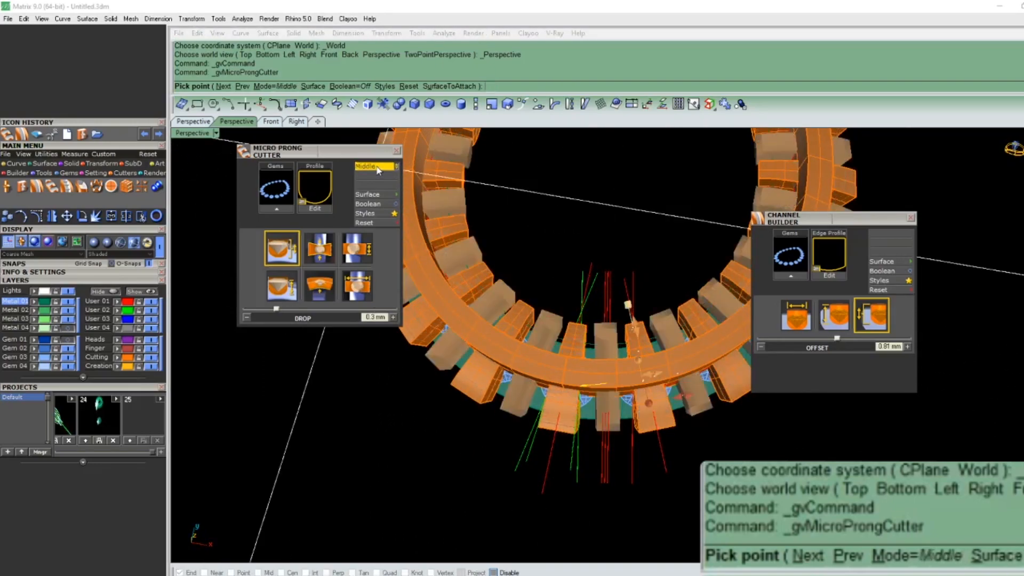
Step: Choose the pointed v601 profile for the middle cutters from the prong cutter profile library
right_drag(636, 408, 629, 388)
scroll(630, 388, up, 3)
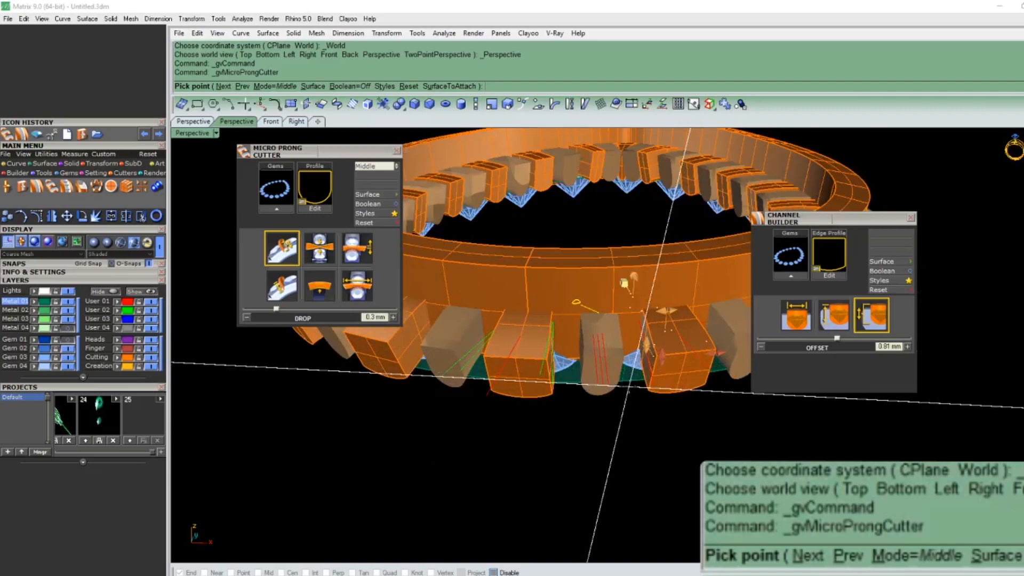
click(315, 184)
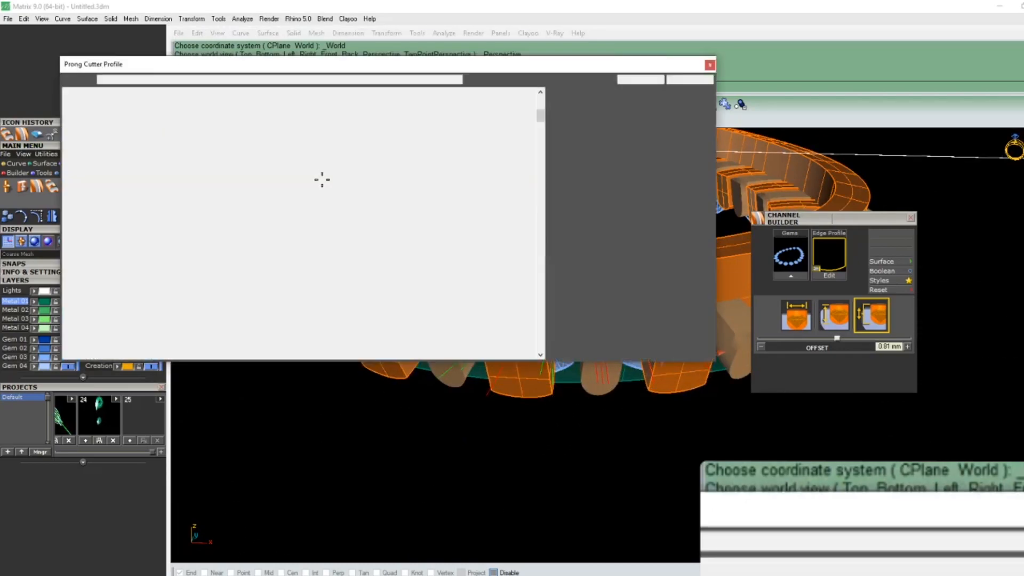
scroll(359, 225, down, 5)
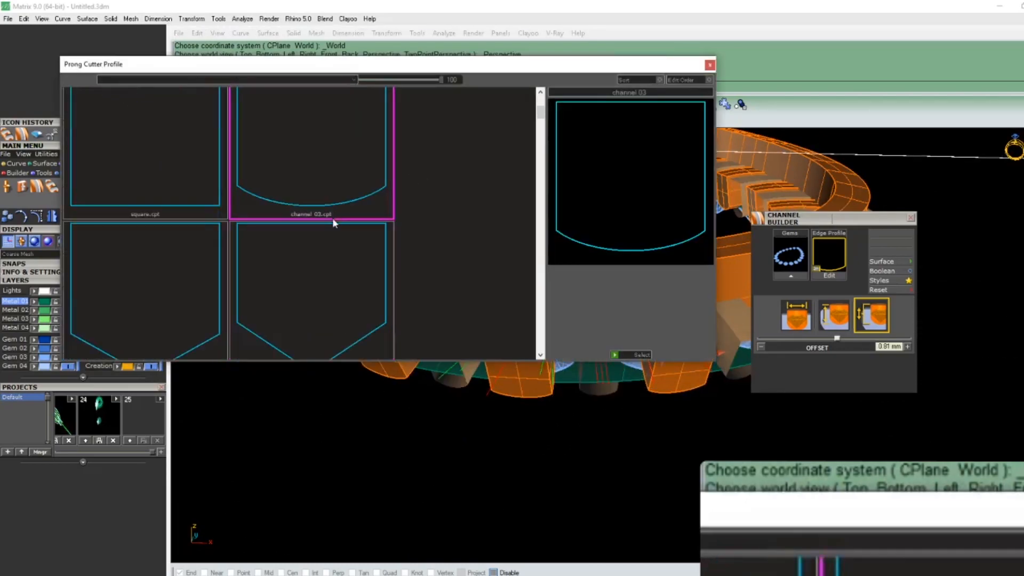
scroll(333, 224, down, 2)
scroll(338, 234, up, 8)
scroll(336, 238, down, 8)
scroll(331, 245, down, 6)
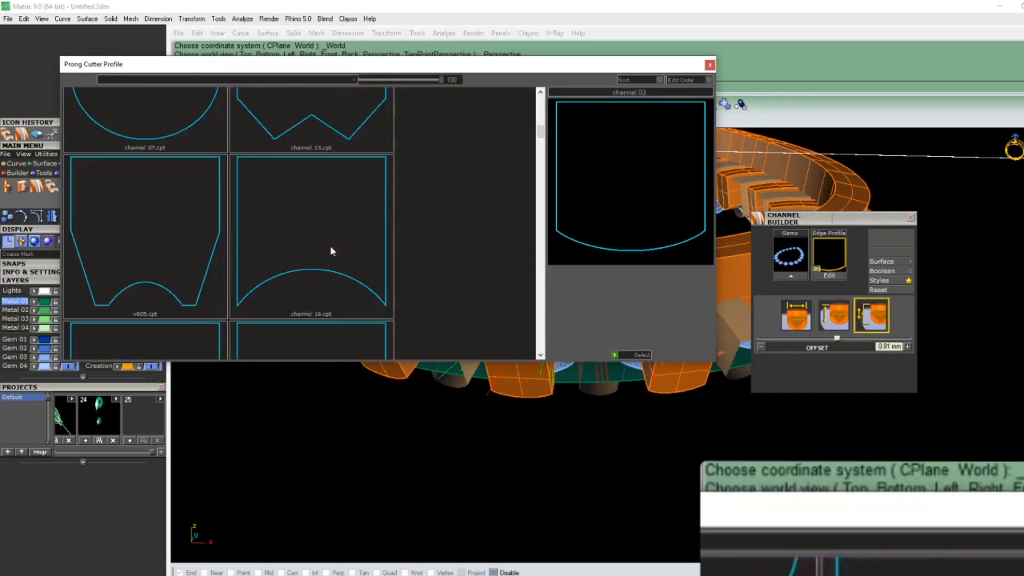
drag(440, 79, 359, 80)
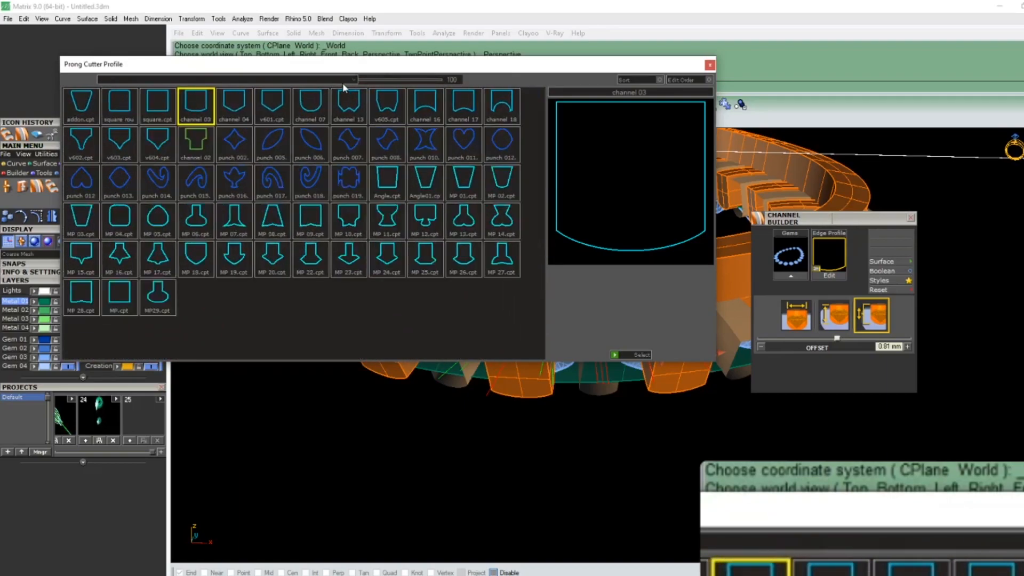
click(265, 101)
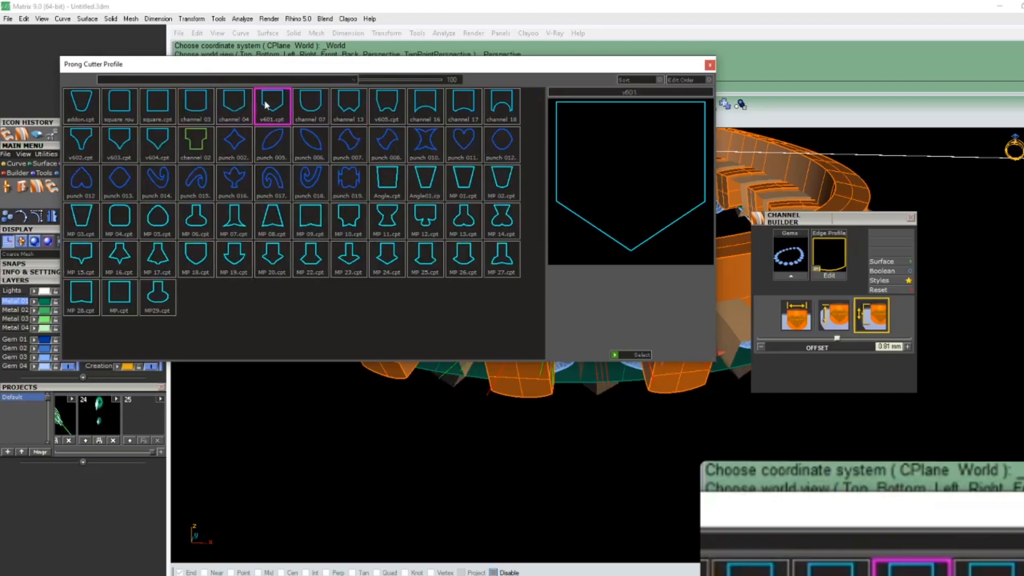
click(113, 136)
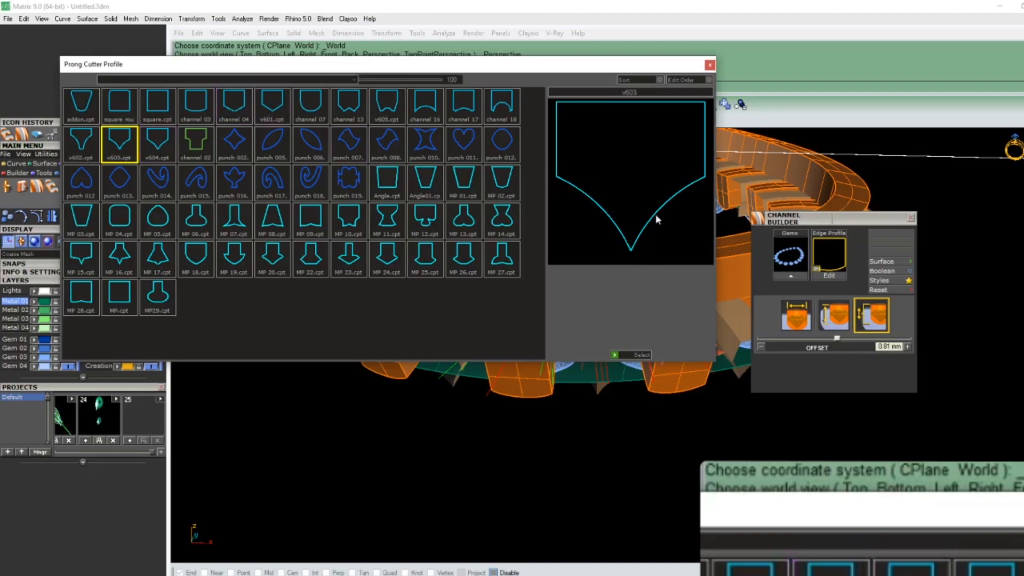
double_click(277, 105)
Step: Set the middle cutters' width adjustment to 0.1 mm
right_drag(631, 245, 597, 341)
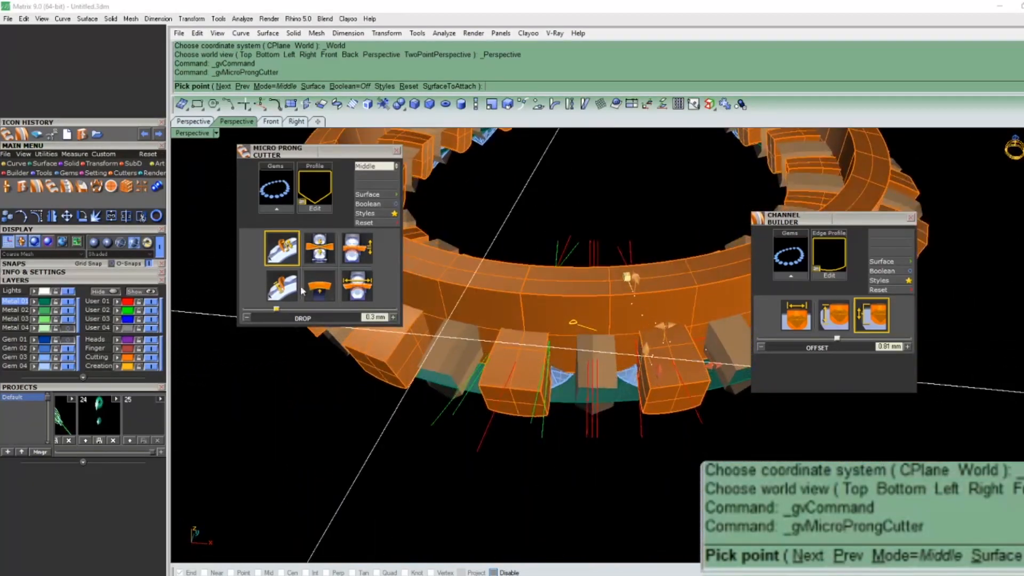
click(359, 250)
drag(277, 313, 276, 314)
Step: Check how the narrow middle cutters sit between the wide prong cutters and generate them
right_drag(602, 224, 631, 341)
scroll(606, 310, up, 3)
right_drag(582, 300, 595, 283)
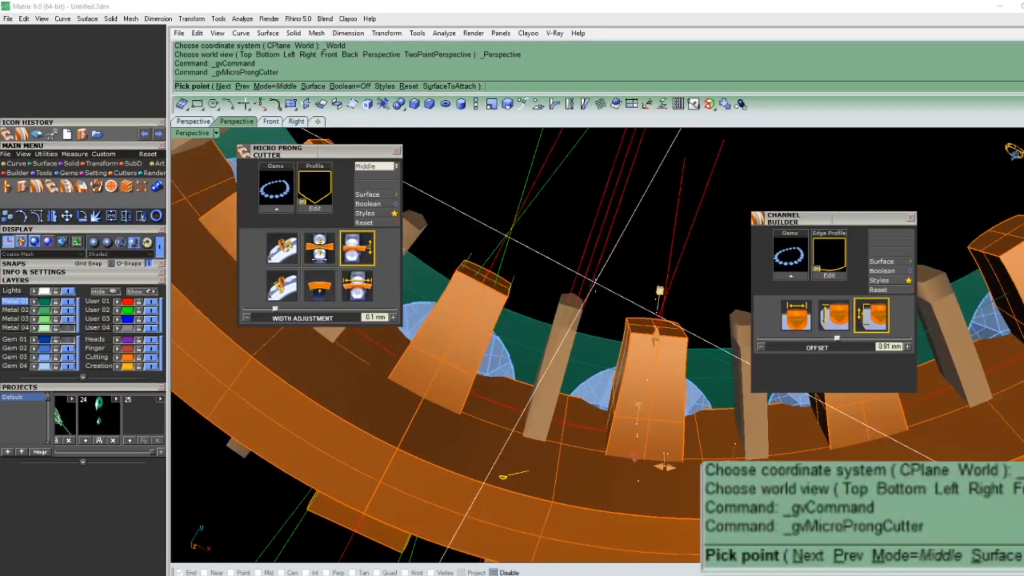
scroll(595, 278, up, 4)
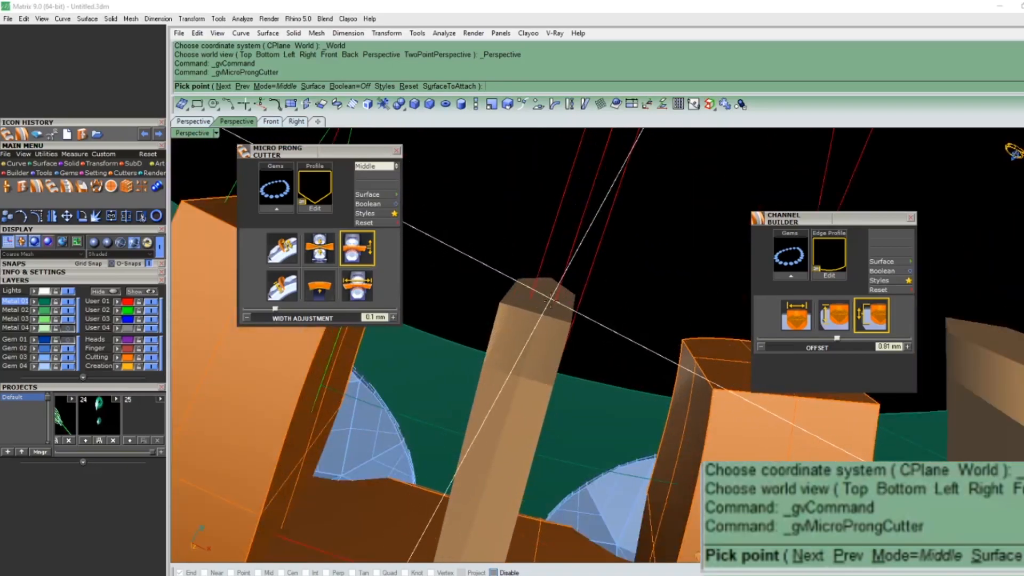
scroll(545, 299, down, 5)
scroll(550, 310, up, 2)
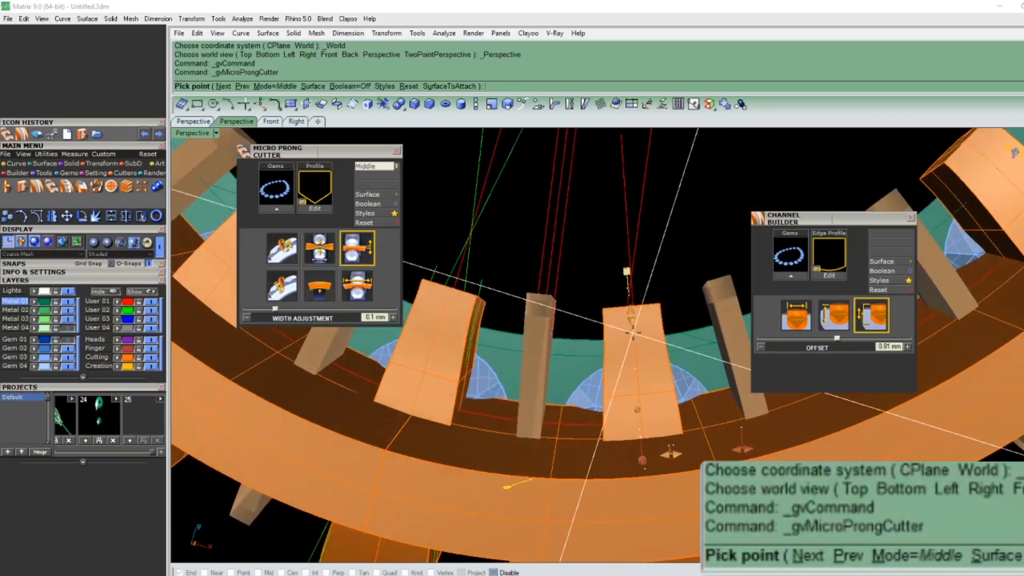
right_drag(623, 336, 521, 318)
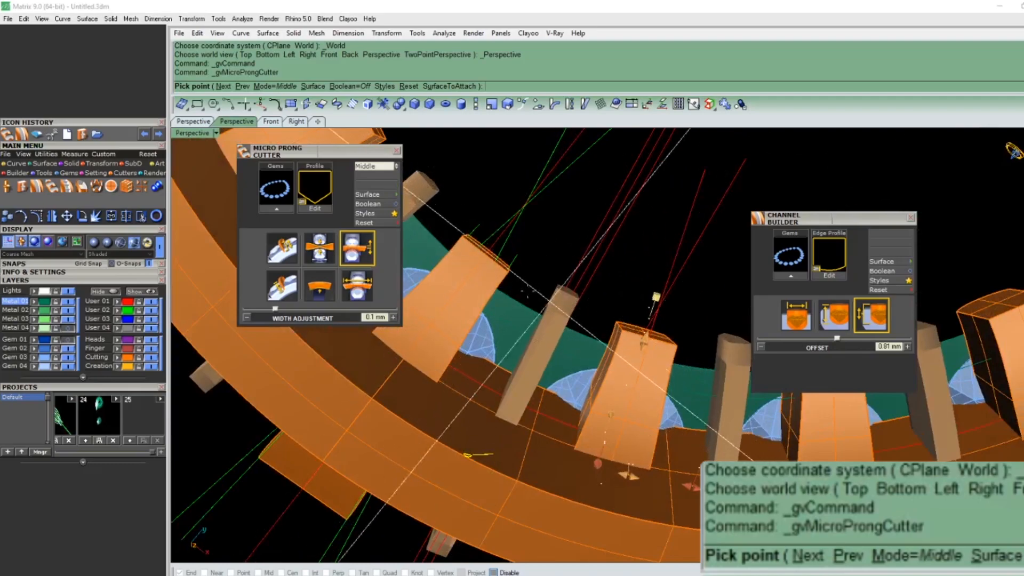
scroll(578, 351, down, 5)
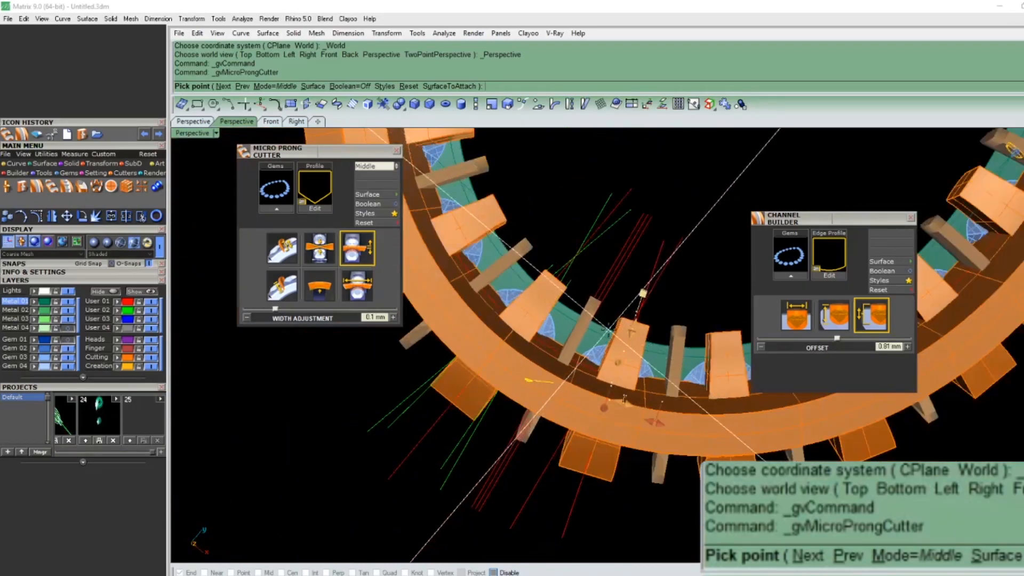
right_drag(613, 378, 638, 321)
scroll(639, 357, up, 6)
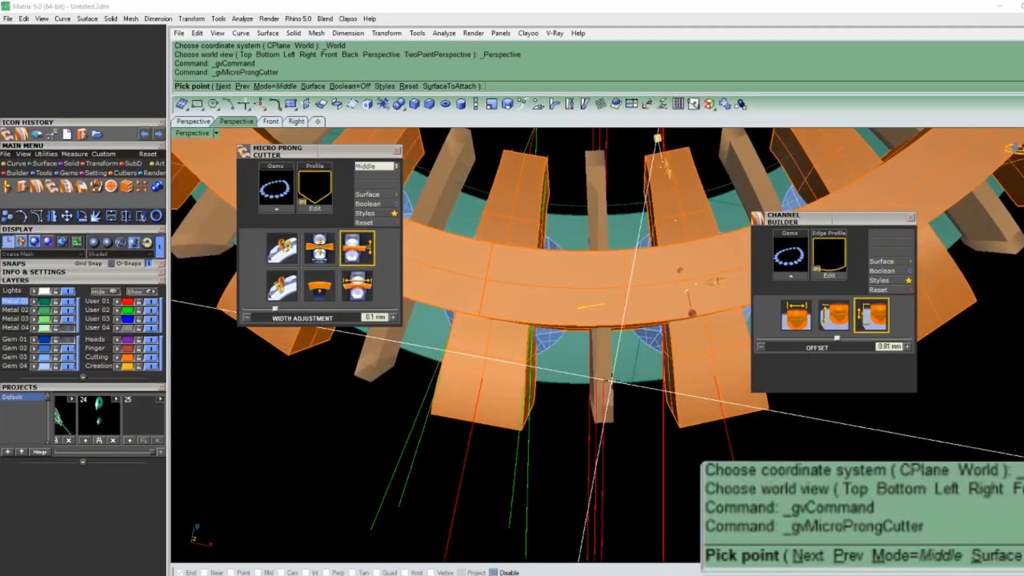
right_drag(610, 378, 515, 389)
scroll(606, 223, up, 3)
scroll(515, 389, down, 5)
key(Return)
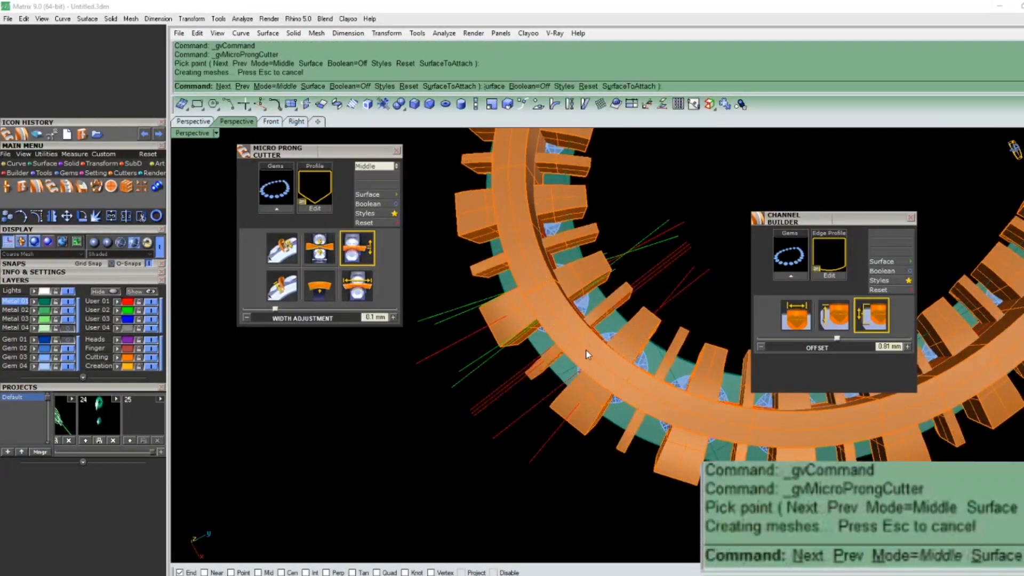
Step: Examine the wide cutters, narrow cutters and channel around the whole ring from above and below
scroll(587, 354, down, 10)
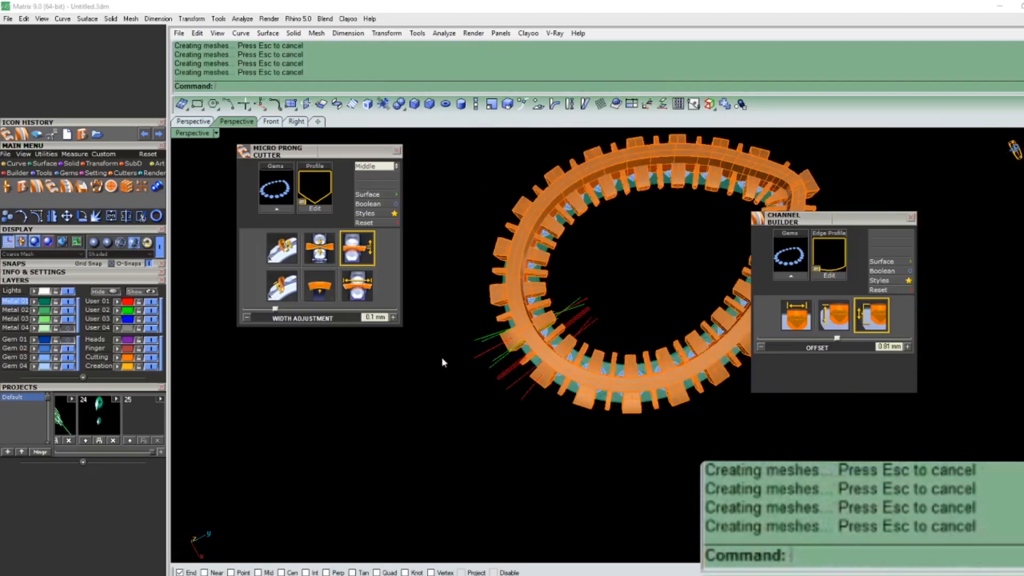
scroll(628, 274, up, 8)
scroll(512, 275, down, 3)
scroll(512, 275, up, 4)
scroll(512, 275, down, 4)
right_drag(512, 275, 606, 348)
scroll(580, 235, up, 8)
scroll(577, 261, down, 4)
scroll(607, 348, down, 5)
right_drag(618, 391, 592, 240)
scroll(580, 271, up, 4)
scroll(523, 395, down, 1)
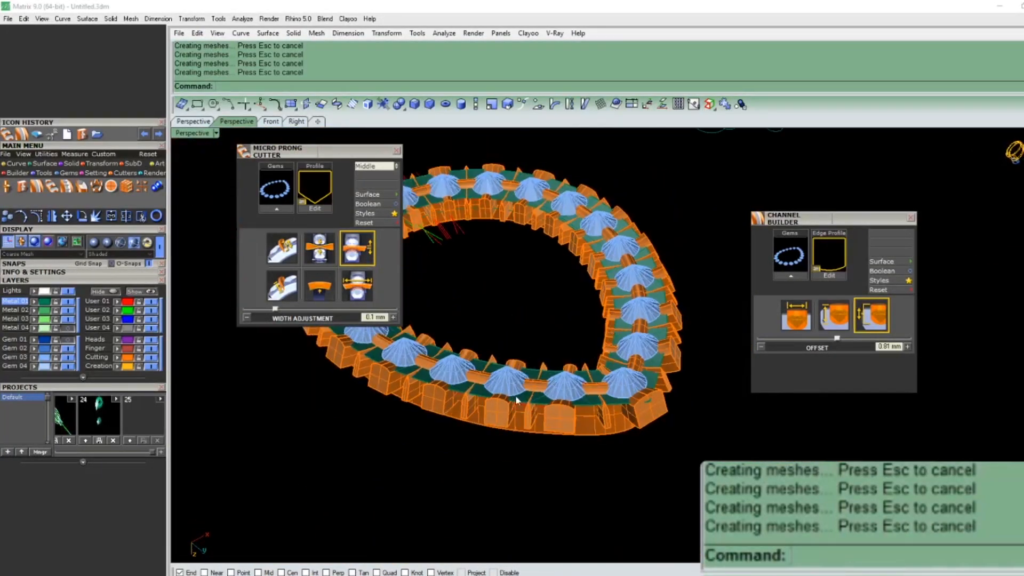
Step: Select the wide and the narrow cutter groups in turn to compare them around the ring
scroll(484, 411, up, 8)
click(484, 411)
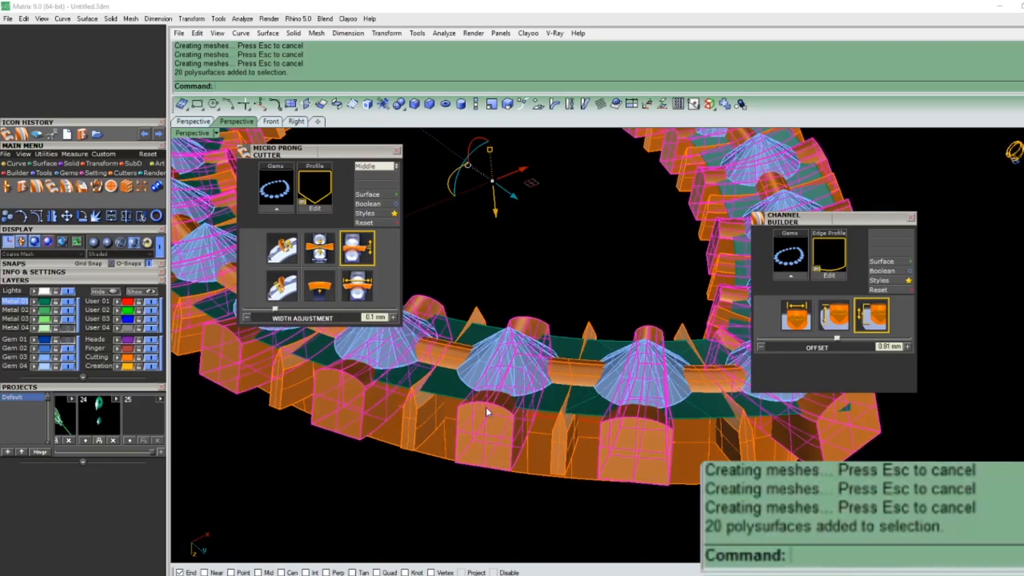
click(565, 411)
scroll(572, 366, down, 3)
right_drag(584, 414, 624, 267)
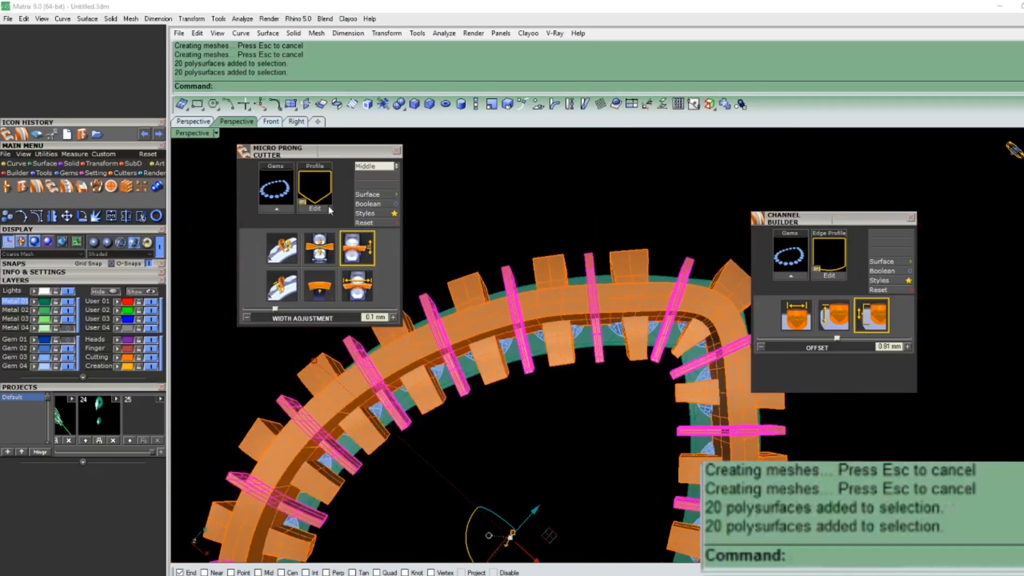
click(553, 263)
click(552, 259)
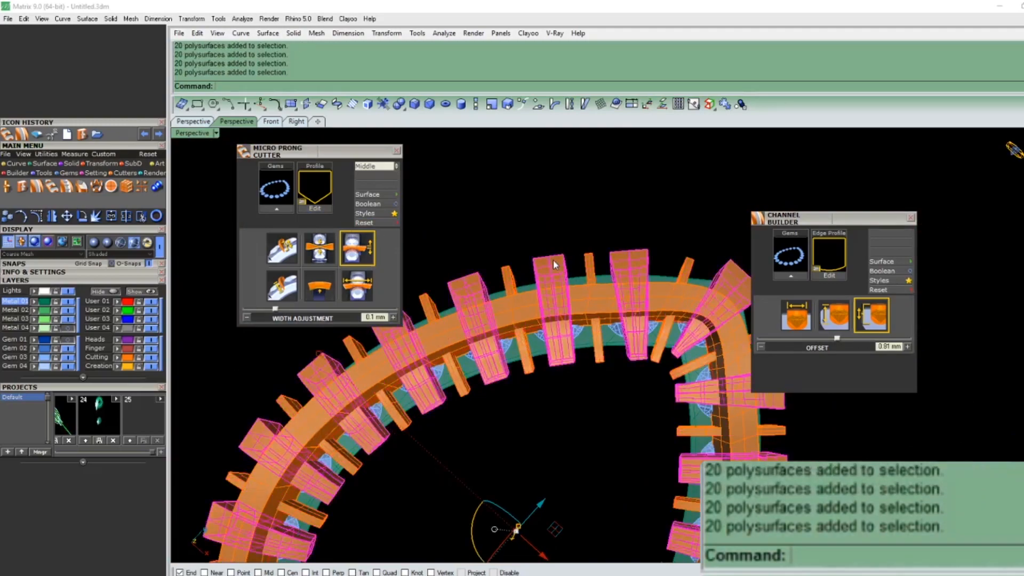
click(509, 276)
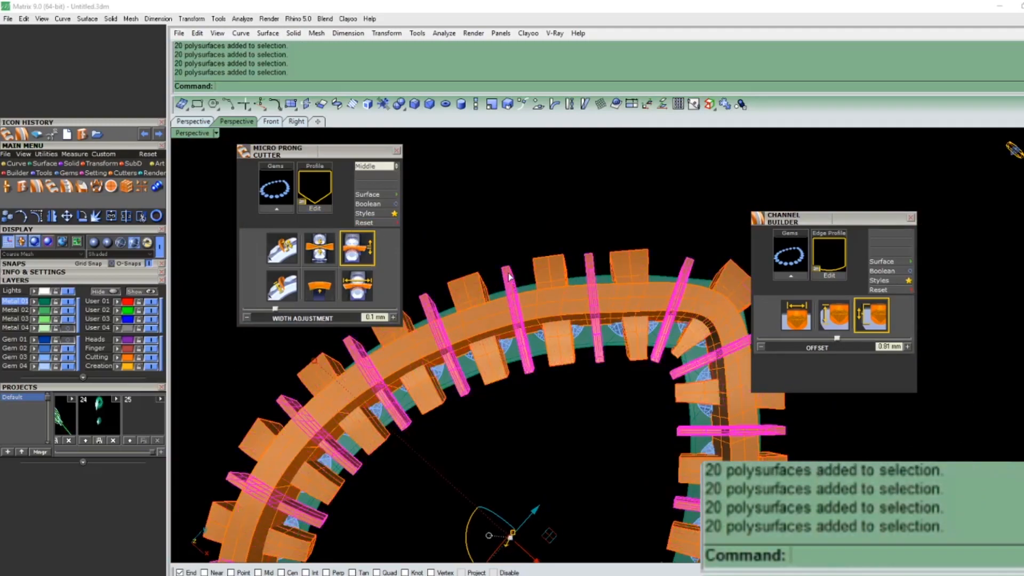
Step: Measure the length of a narrow middle cutter's edge
scroll(574, 268, up, 5)
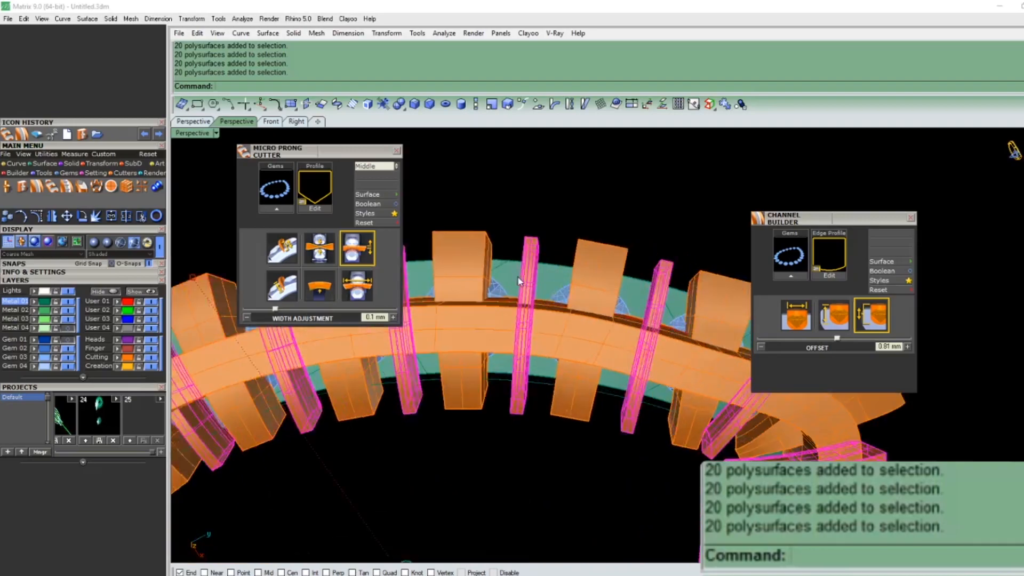
scroll(558, 265, down, 5)
key(Escape)
scroll(550, 253, up, 5)
text(Lk)
key(Return)
click(544, 245)
key(Return)
right_drag(541, 258, 550, 313)
scroll(545, 352, up, 2)
scroll(576, 345, down, 5)
scroll(574, 281, down, 3)
scroll(564, 299, up, 5)
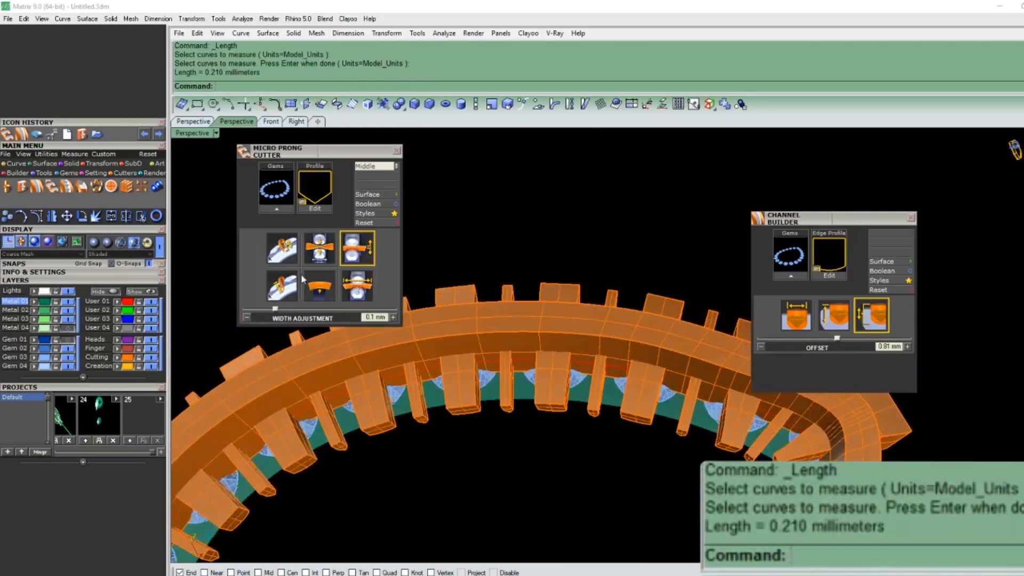
Step: Subtract the wide prong cutters, narrow middle cutters and channel from the green ring band with Boolean Difference, keeping the cutting objects
click(437, 421)
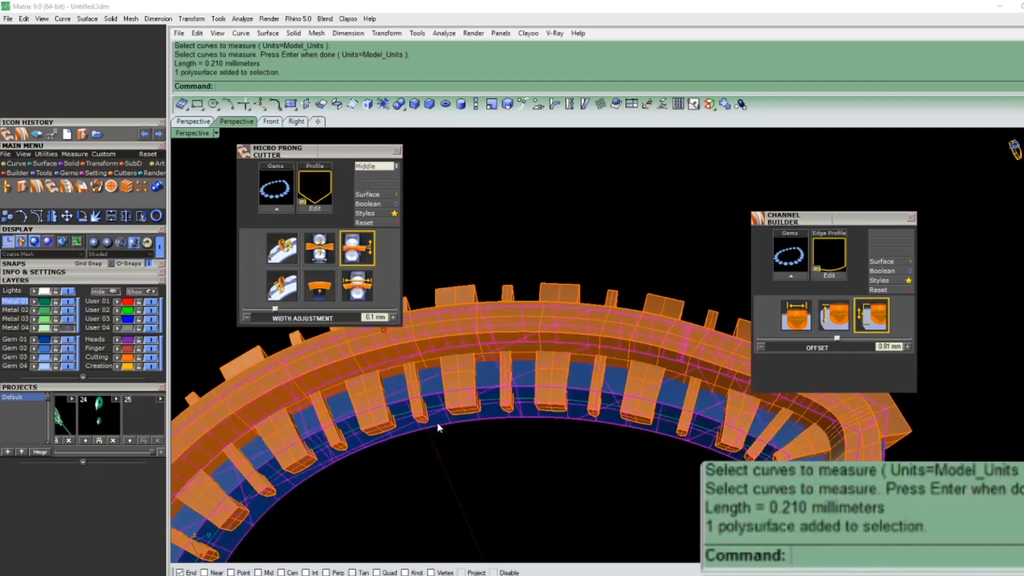
text(B)
key(Return)
click(584, 352)
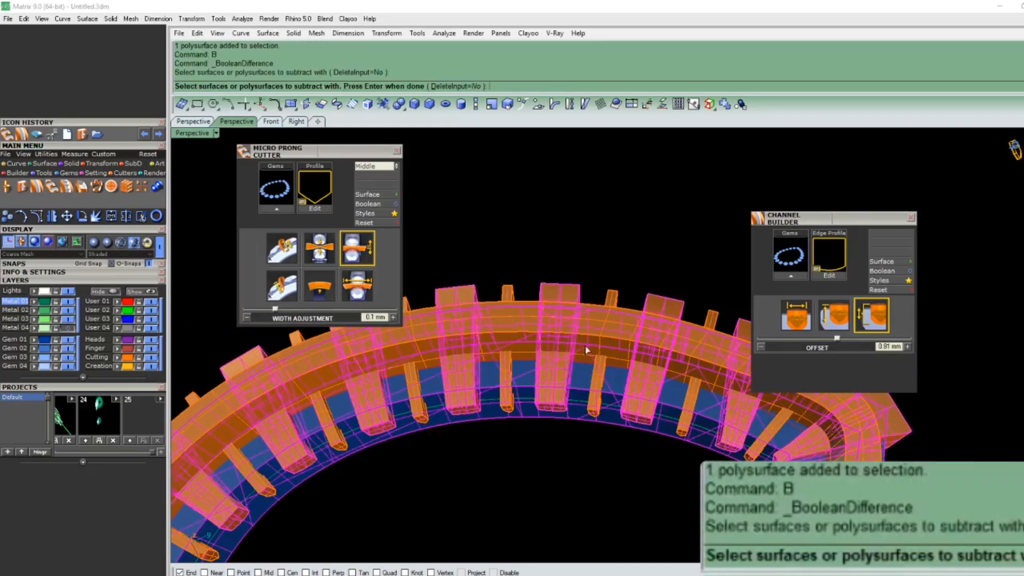
click(604, 359)
key(Return)
click(579, 414)
text(B)
key(Return)
click(593, 400)
click(582, 315)
key(Return)
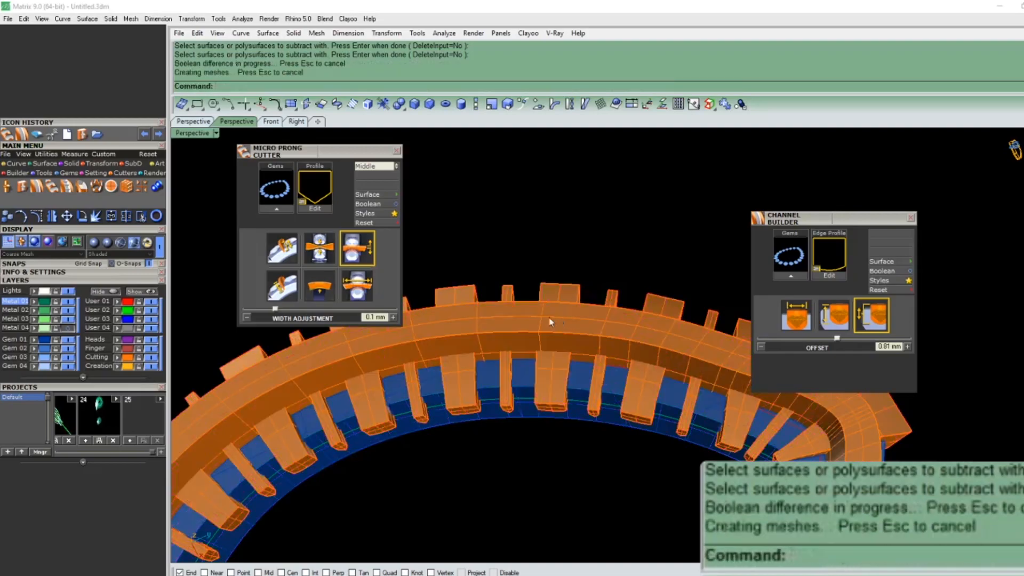
Step: Turn off the Cutting layer and hide the thin guide surface running along the ring's gem row
click(154, 357)
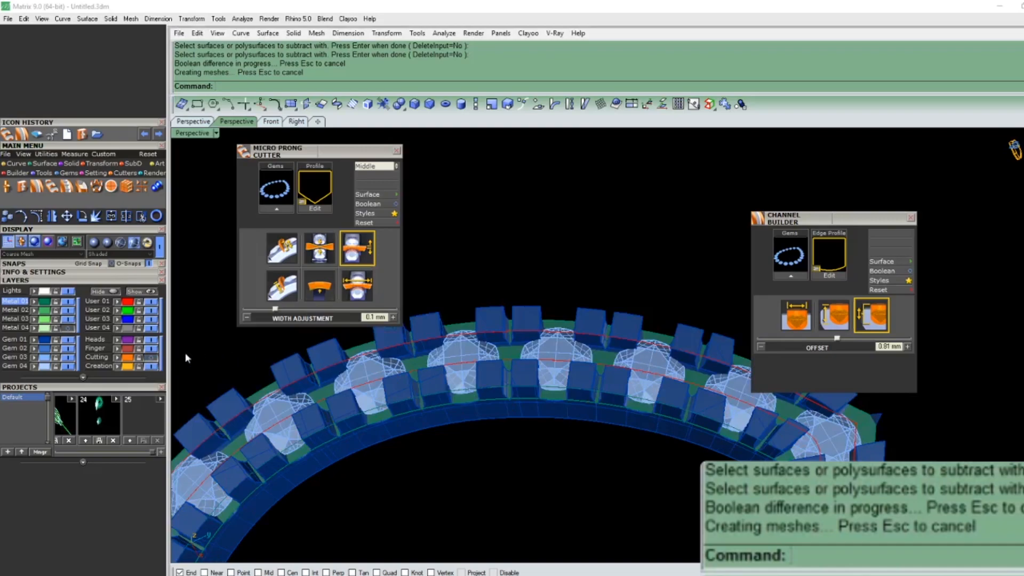
scroll(421, 360, up, 2)
click(423, 367)
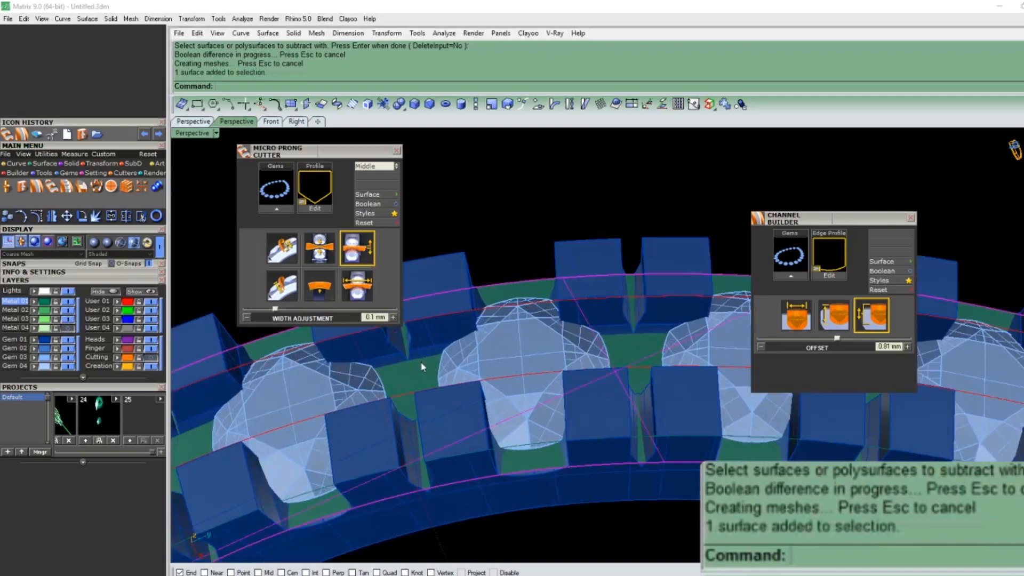
text(Yt)
key(Return)
right_drag(458, 362, 510, 361)
scroll(510, 361, down, 5)
Step: Switch the perspective view's display mode to Machine
text(SE)
key(Return)
right_drag(710, 396, 638, 221)
text(Yt)
key(Return)
scroll(587, 338, down, 2)
scroll(656, 341, down, 4)
scroll(599, 360, up, 6)
text(MH)
key(Return)
scroll(445, 401, down, 4)
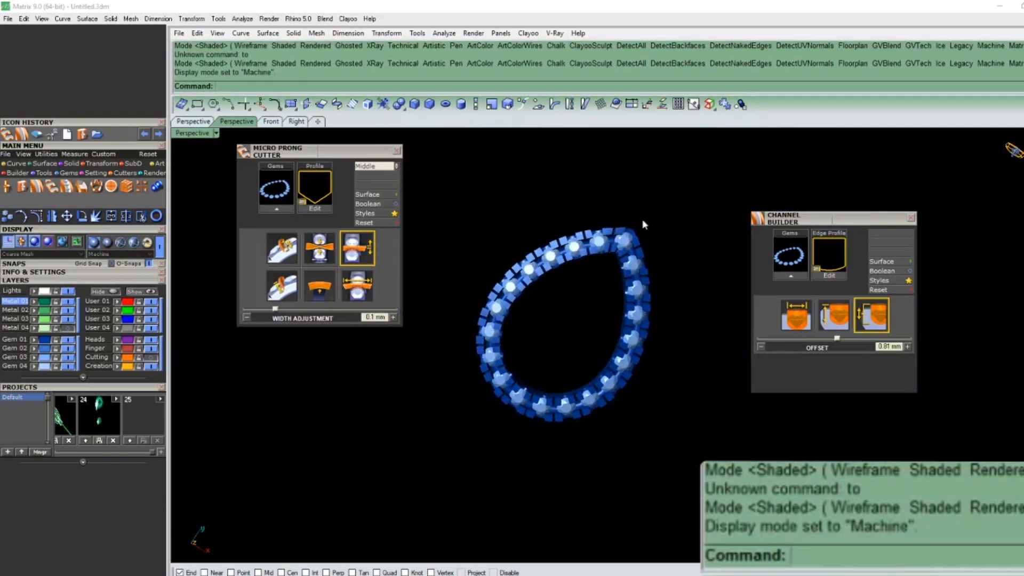
Step: Examine the cut prongs and their spacing between the gems around the whole ring
scroll(643, 242, up, 6)
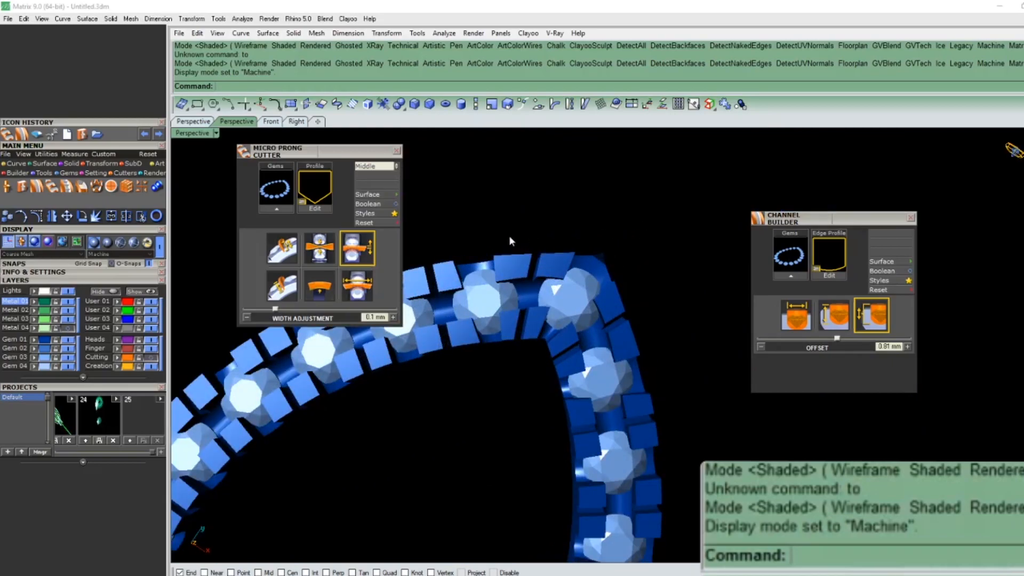
scroll(519, 278, up, 5)
click(456, 347)
scroll(534, 352, down, 4)
right_drag(590, 365, 608, 388)
scroll(629, 327, down, 3)
scroll(552, 267, up, 6)
scroll(552, 267, down, 4)
right_drag(603, 323, 474, 309)
scroll(599, 350, up, 6)
scroll(474, 310, down, 5)
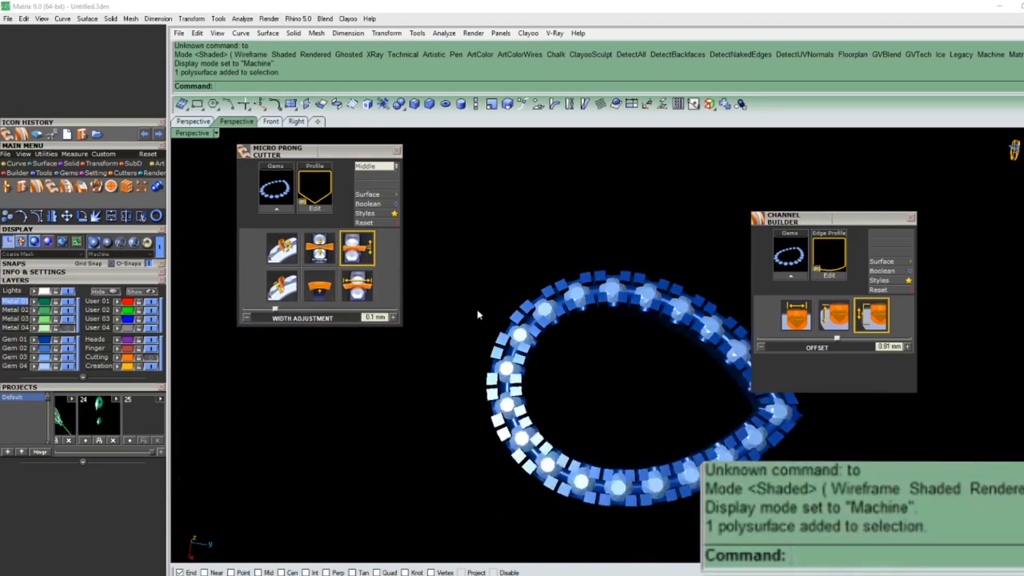
Step: Examine the prongs and gem seats at the ring's pointed tip and on both sides of it
scroll(779, 443, up, 6)
right_drag(779, 443, 615, 361)
scroll(615, 370, up, 7)
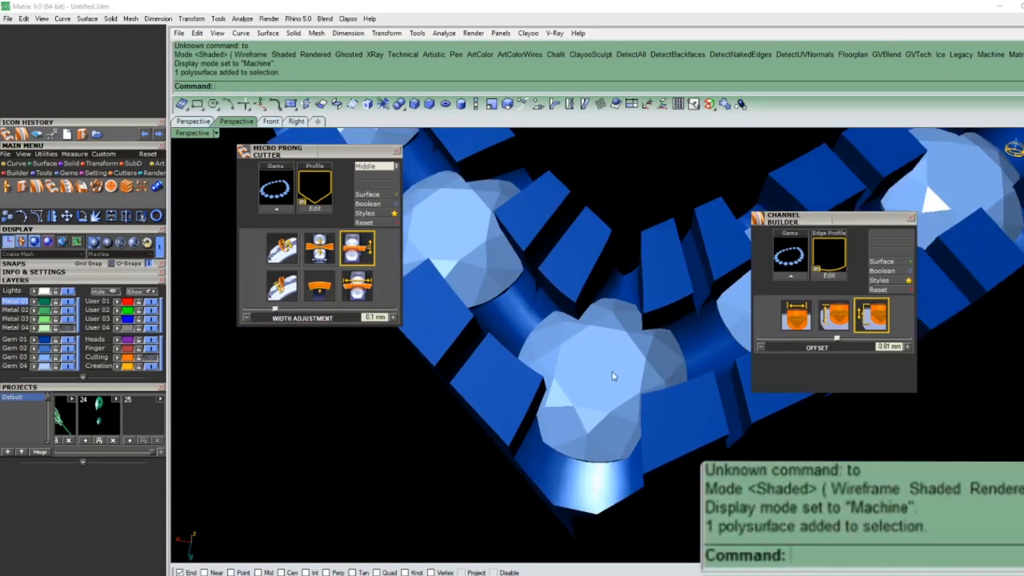
scroll(603, 376, down, 4)
right_drag(522, 388, 575, 408)
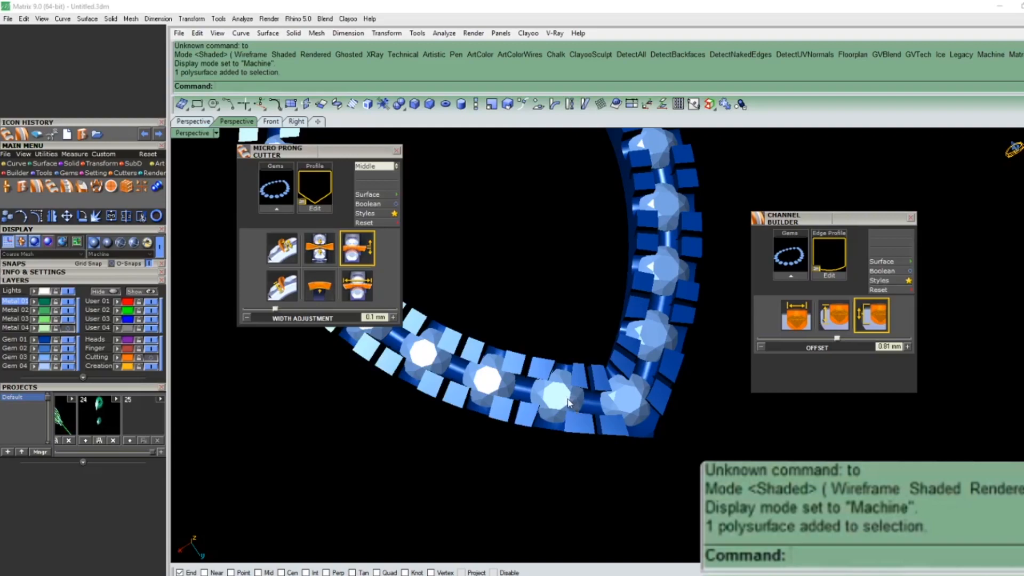
scroll(637, 427, up, 5)
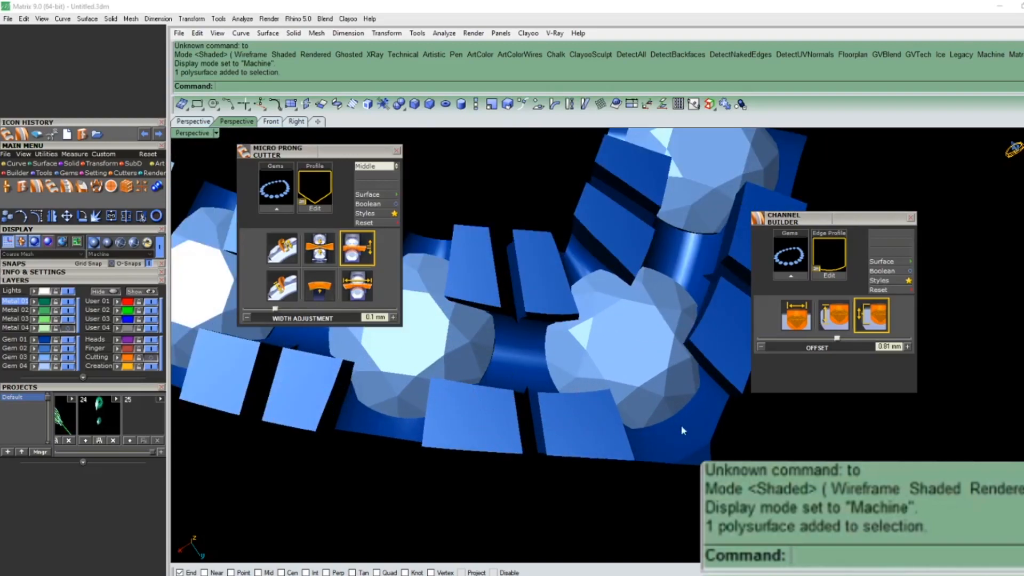
scroll(651, 411, down, 4)
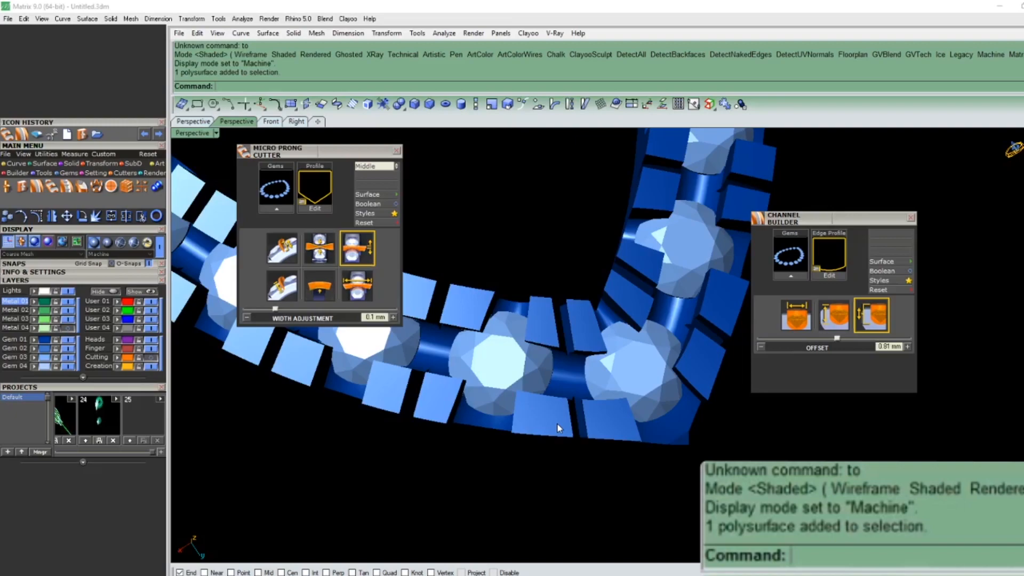
scroll(645, 256, up, 7)
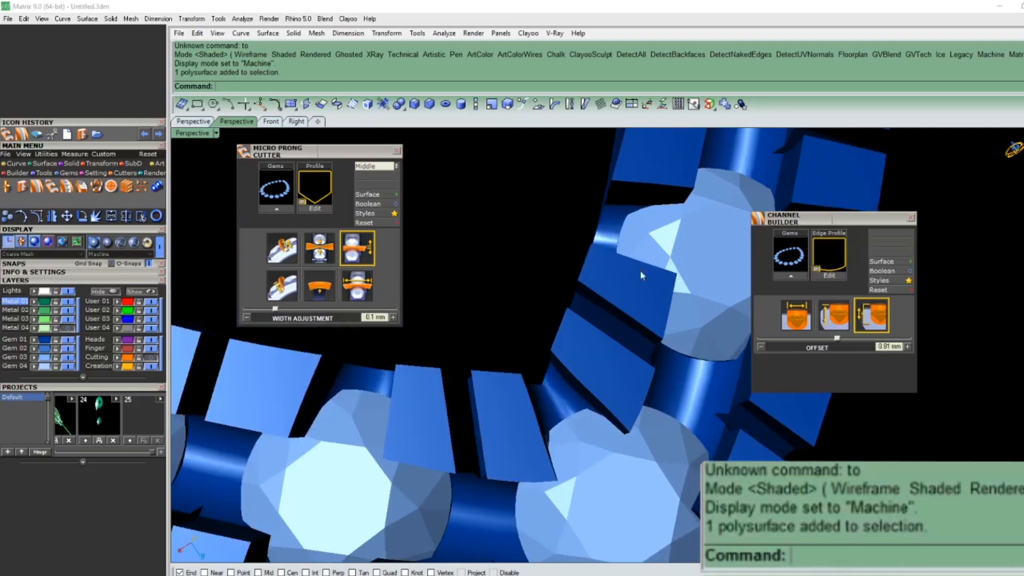
scroll(573, 341, down, 9)
scroll(576, 336, up, 2)
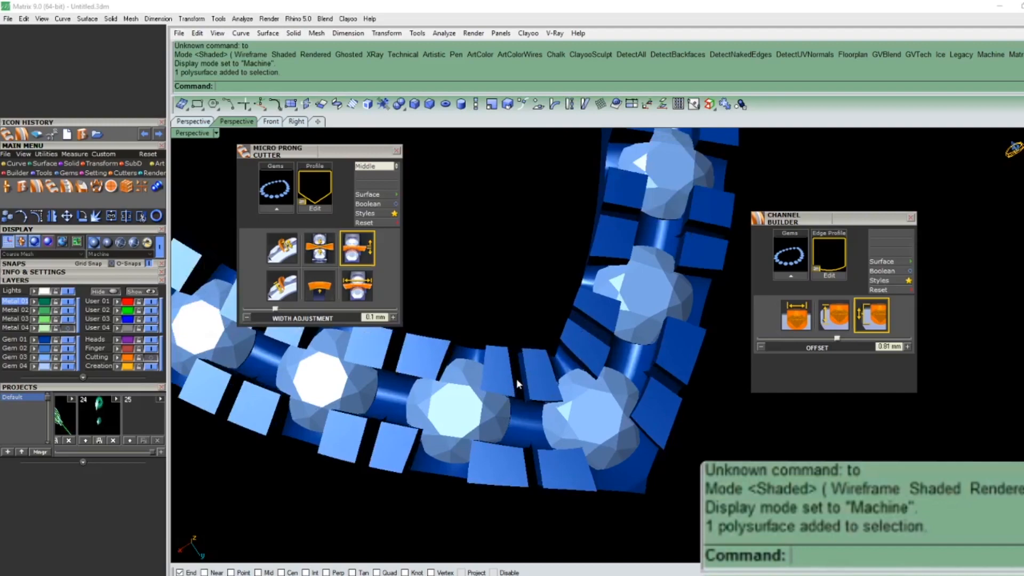
Step: Fillet the edges of the notch under one gem on the band's outer wall with radius 0.3
scroll(516, 379, down, 5)
right_drag(437, 326, 553, 332)
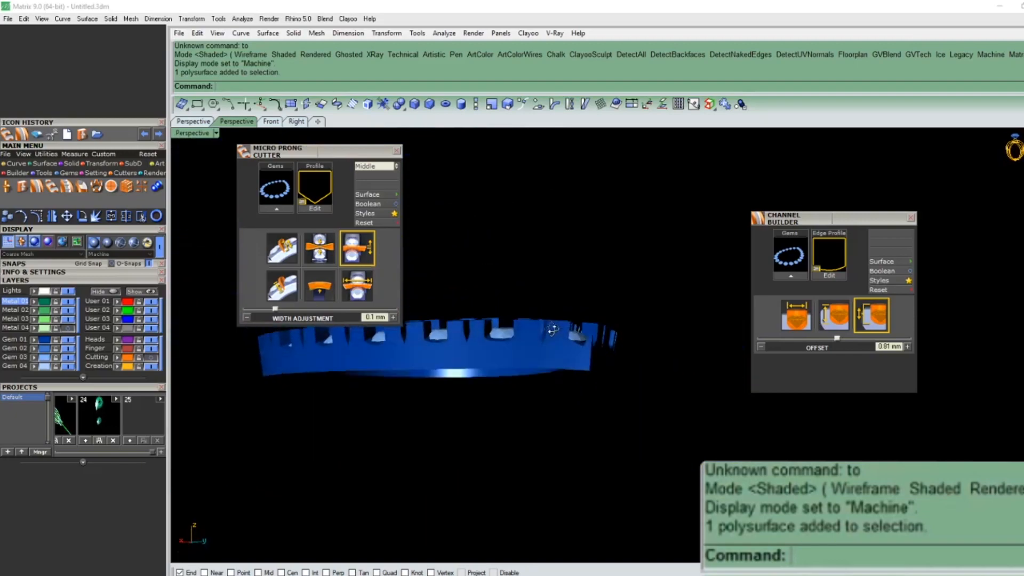
scroll(480, 373, up, 5)
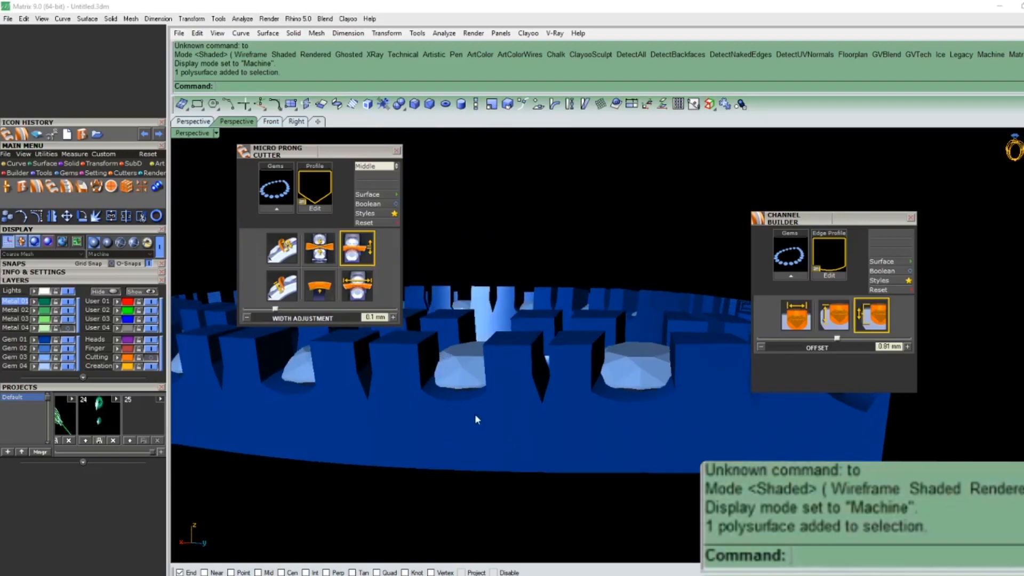
key(Return)
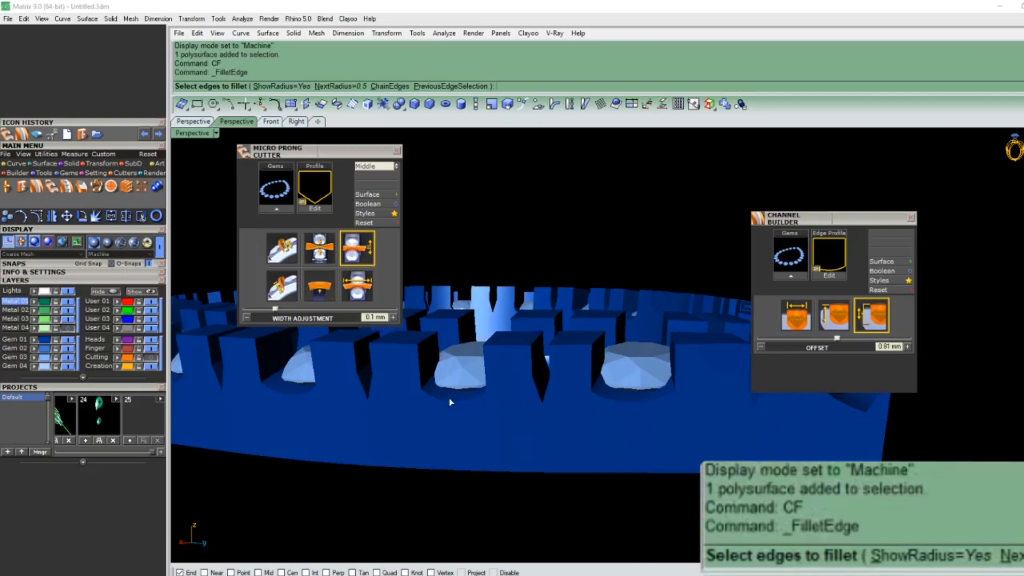
key(Escape)
text(CF)
key(Return)
text(.3)
key(Return)
click(454, 406)
key(Return)
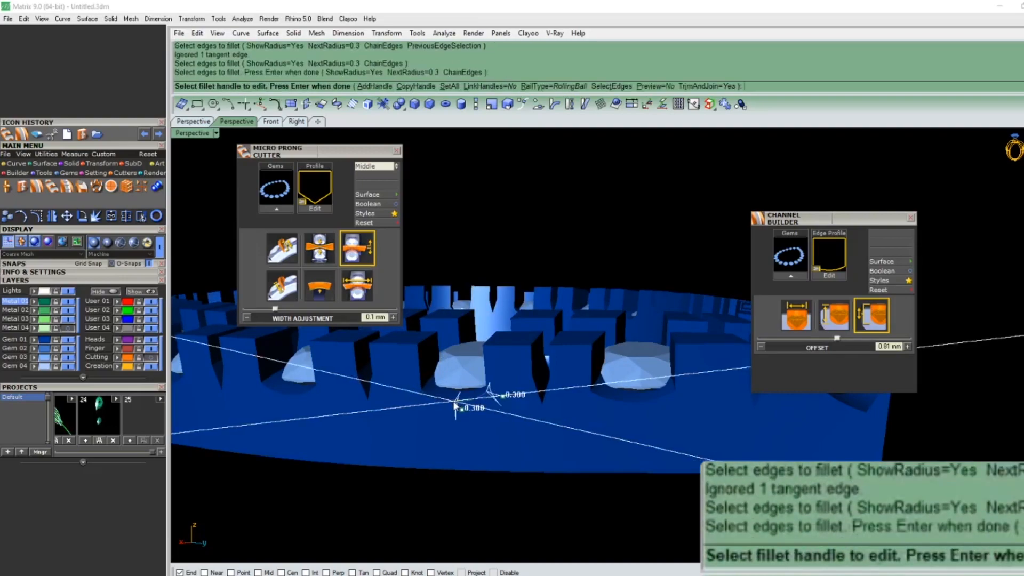
key(Return)
key(Return)
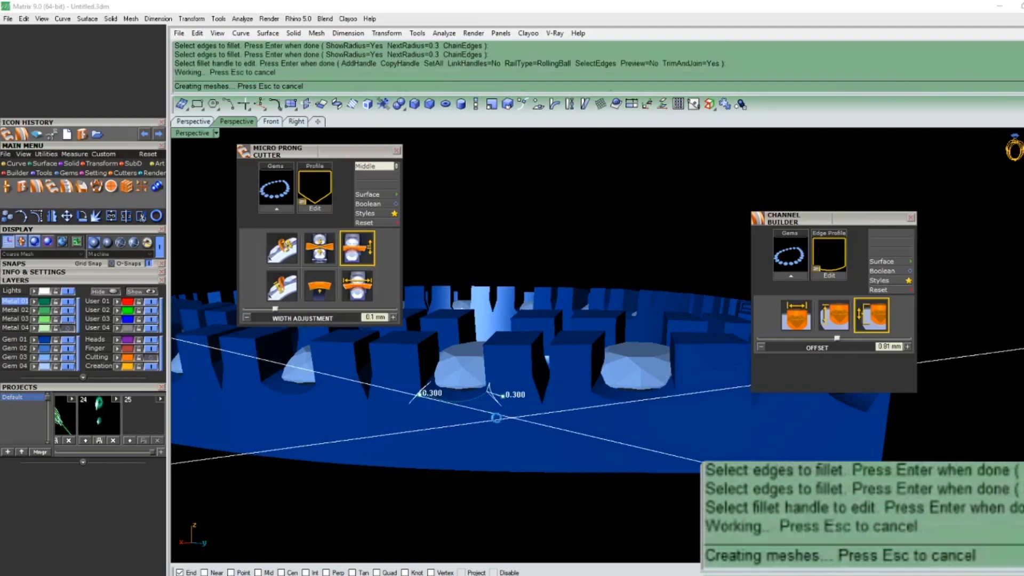
Step: Fillet the notch edges under the adjacent gem nearer the ring's tip with radius 0.3
text(CF)
key(Return)
click(632, 404)
click(680, 407)
key(Return)
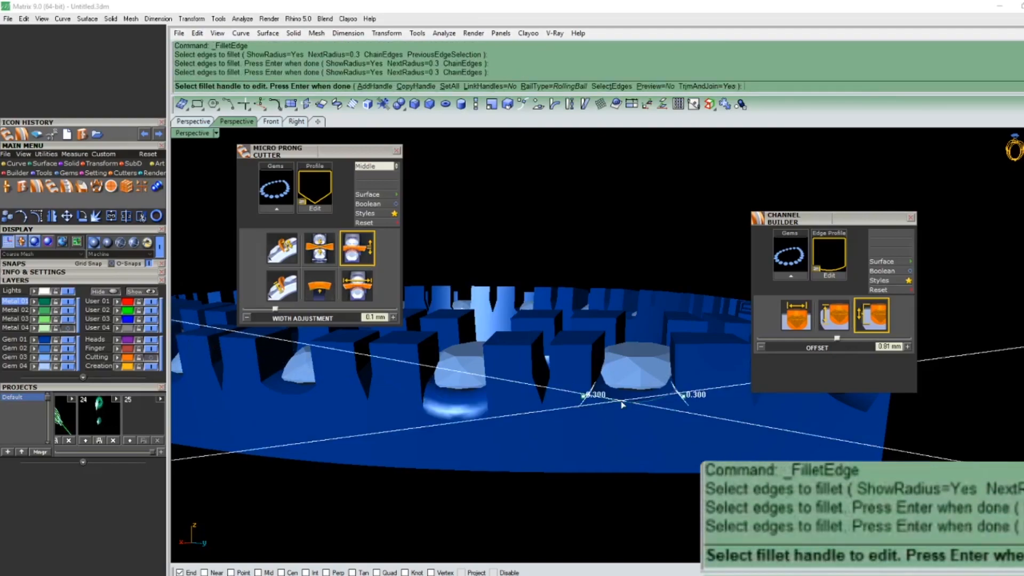
key(Return)
right_drag(438, 403, 476, 411)
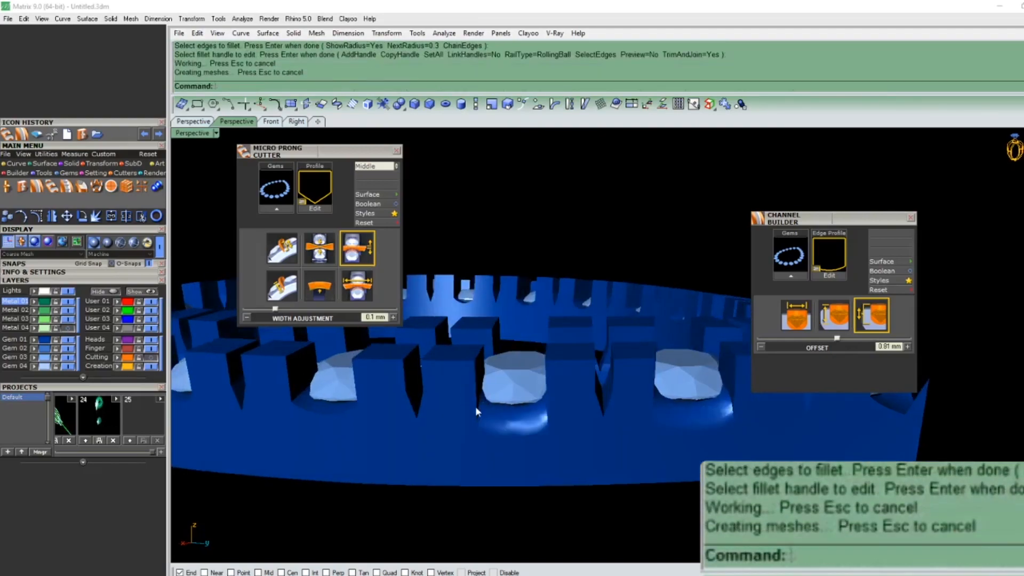
Step: Fillet the notch edges under the gem on the other side of the first one with radius 0.3
click(381, 407)
text(CF)
key(Return)
click(292, 406)
click(368, 408)
key(Return)
key(Return)
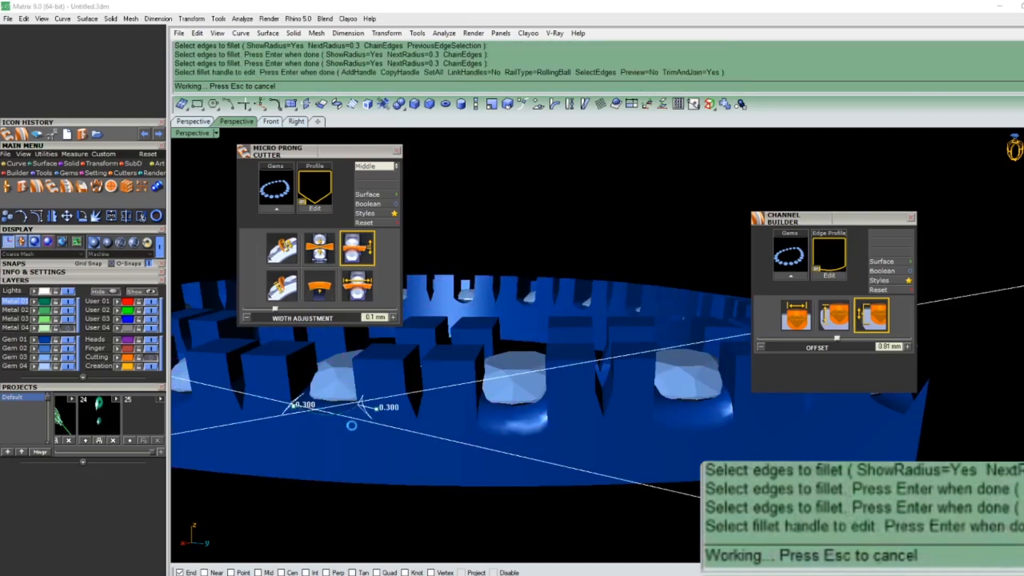
Step: Move the filleted band to the Creation layer and check its edges with Show Edges
click(364, 430)
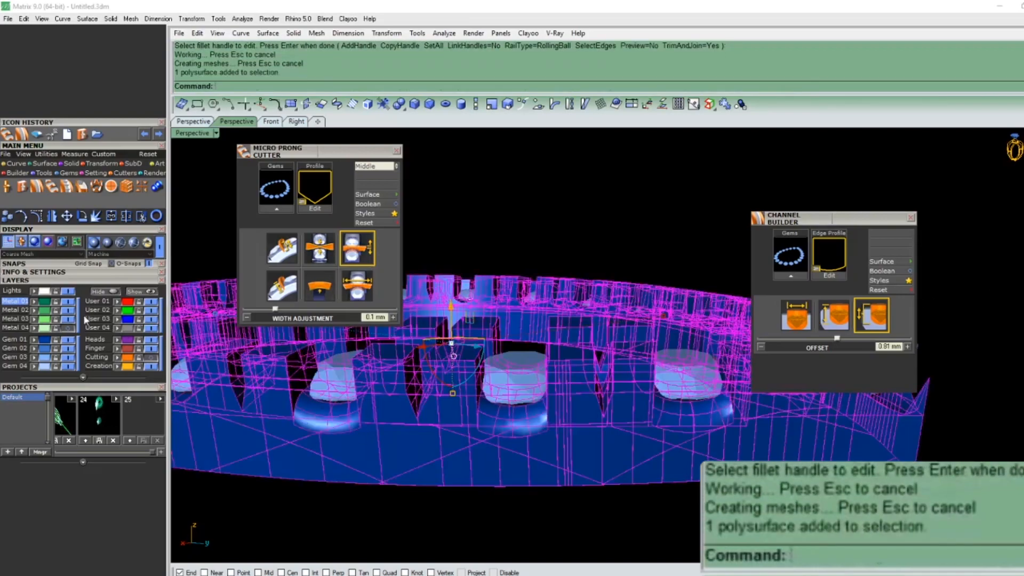
click(118, 367)
click(507, 417)
scroll(518, 427, down, 2)
right_drag(519, 426, 510, 435)
text(KJ)
key(Return)
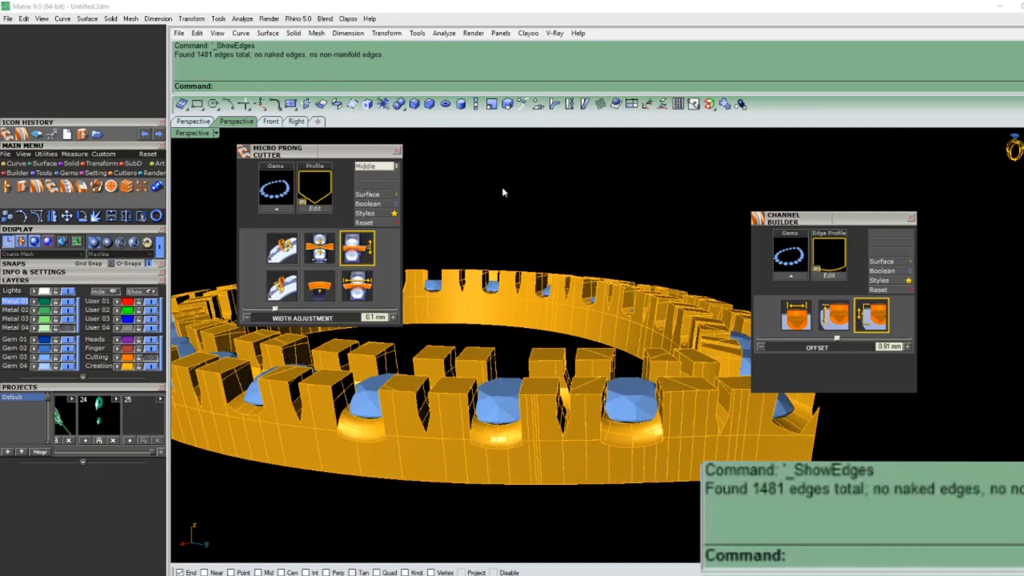
scroll(533, 384, down, 3)
right_drag(533, 384, 678, 401)
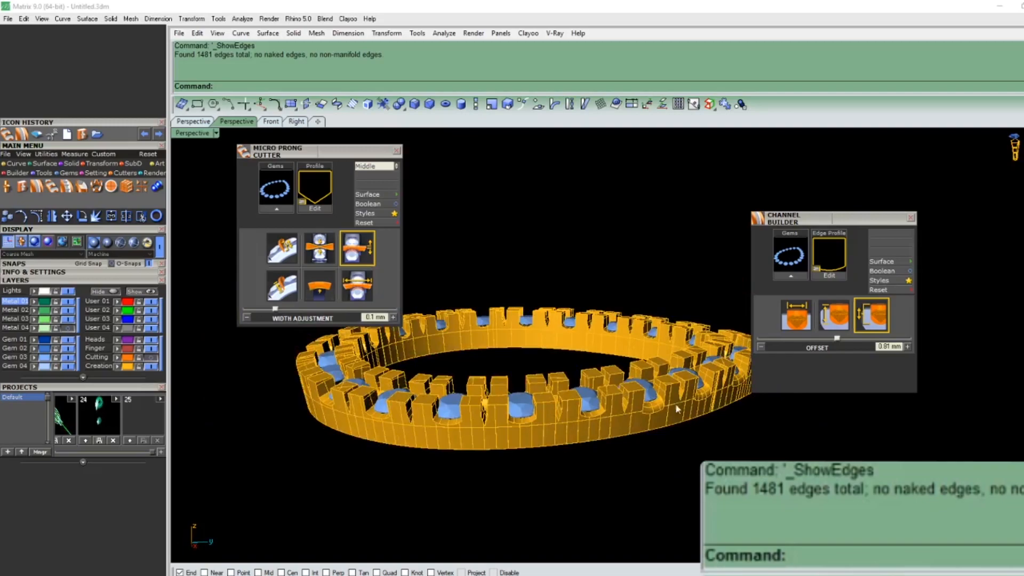
Step: Undo the last edge fillets on the band and show the Gem 03 layer
right_drag(484, 426, 535, 397)
key(ctrl+z)
key(ctrl+z)
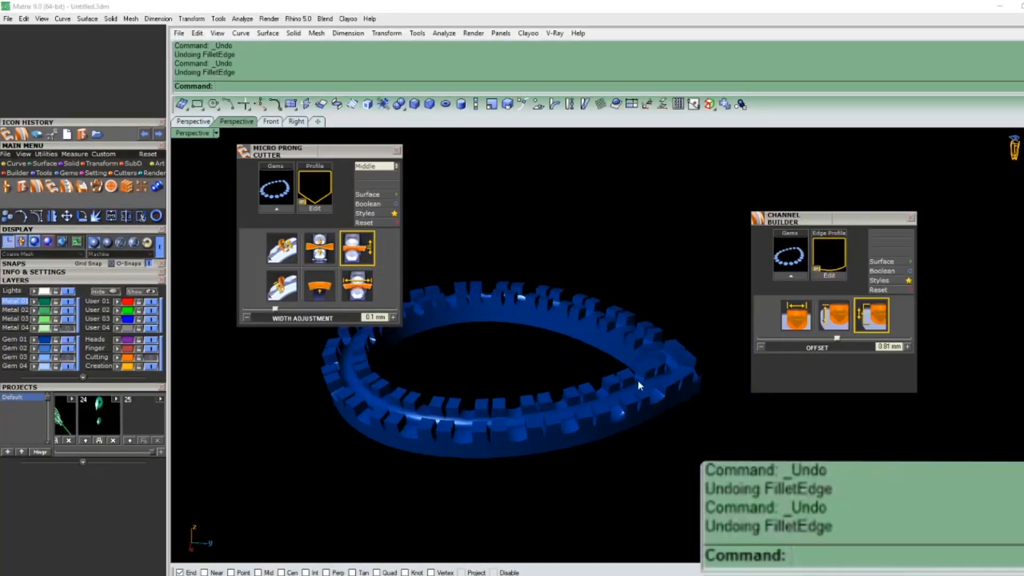
scroll(635, 381, up, 3)
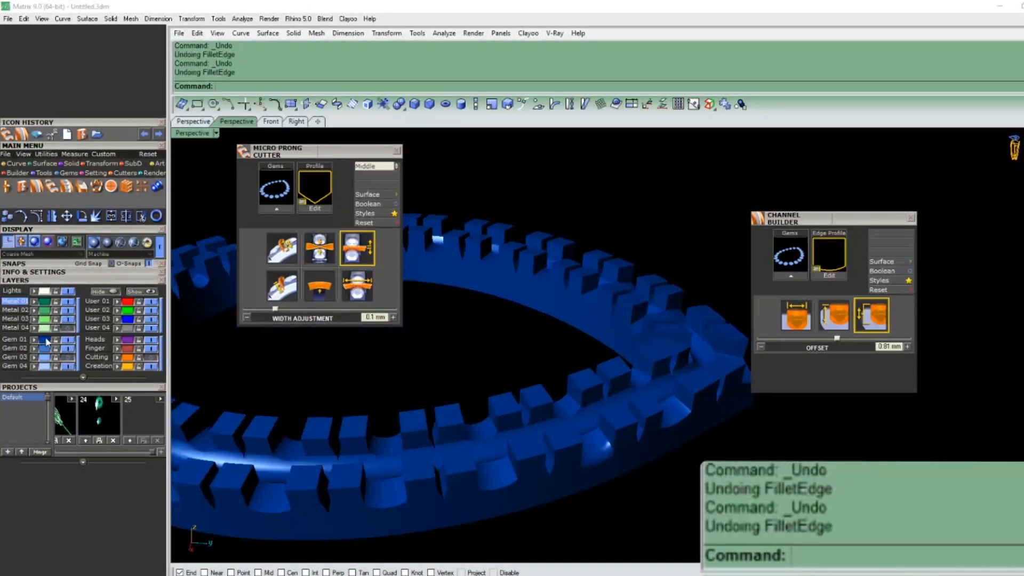
click(66, 359)
scroll(592, 391, down, 4)
right_drag(635, 397, 654, 433)
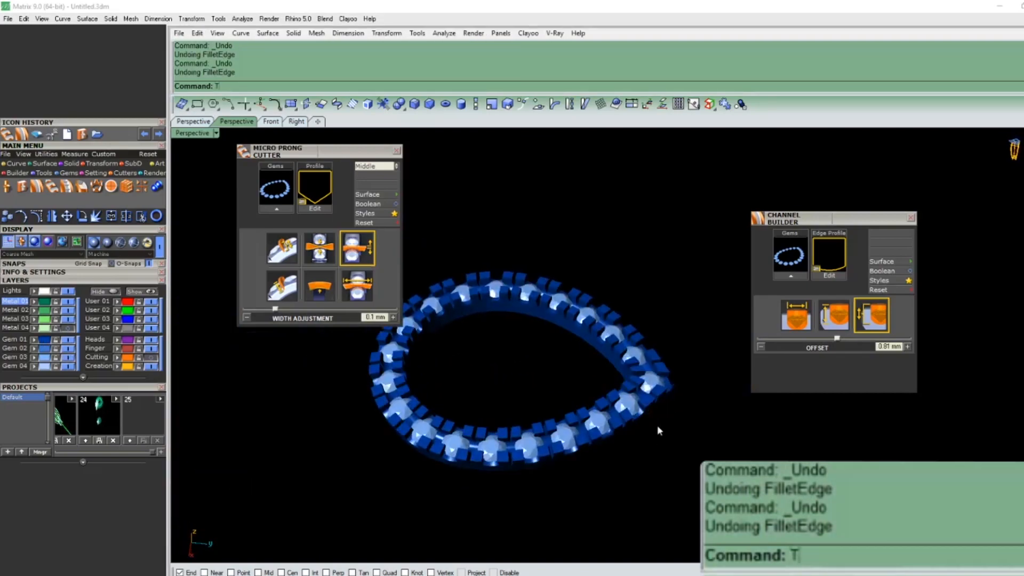
Step: Go to the top view and undo the remaining fillet, the hiding and the Boolean Difference on the band
key(F5)
scroll(623, 288, up, 4)
right_drag(622, 283, 621, 358)
key(ctrl+z)
key(ctrl+z)
key(ctrl+z)
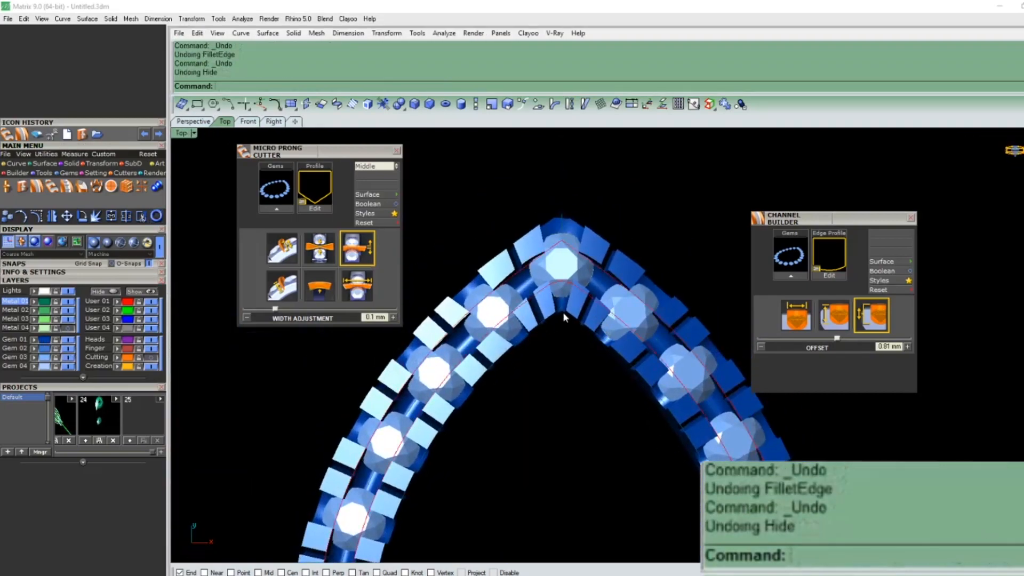
key(Escape)
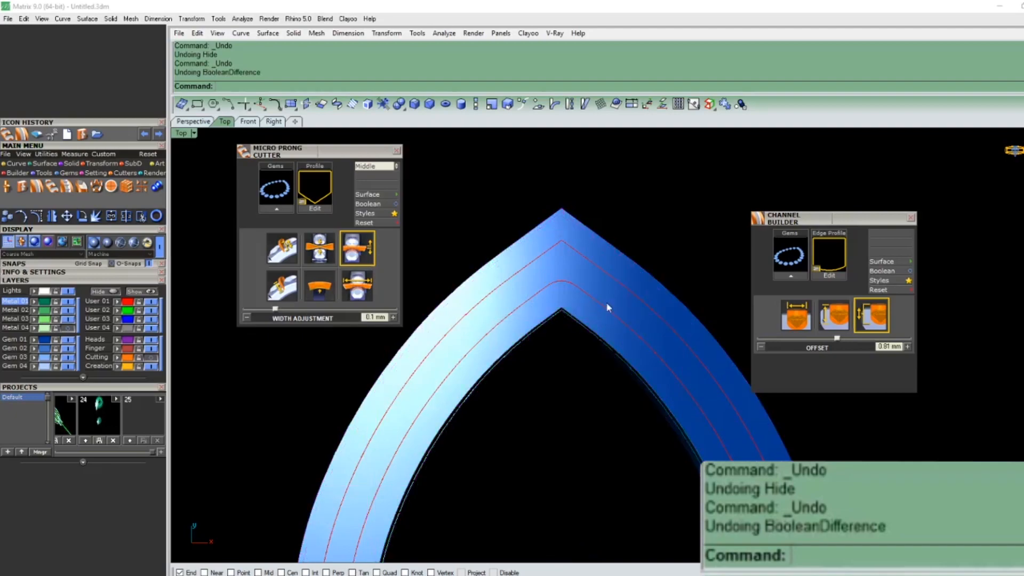
Step: Turn the Cutting layer back on, then undo and redo the creation of the narrow micro prong cutters
click(150, 358)
right_drag(562, 337, 506, 334)
scroll(507, 331, down, 6)
key(ctrl+z)
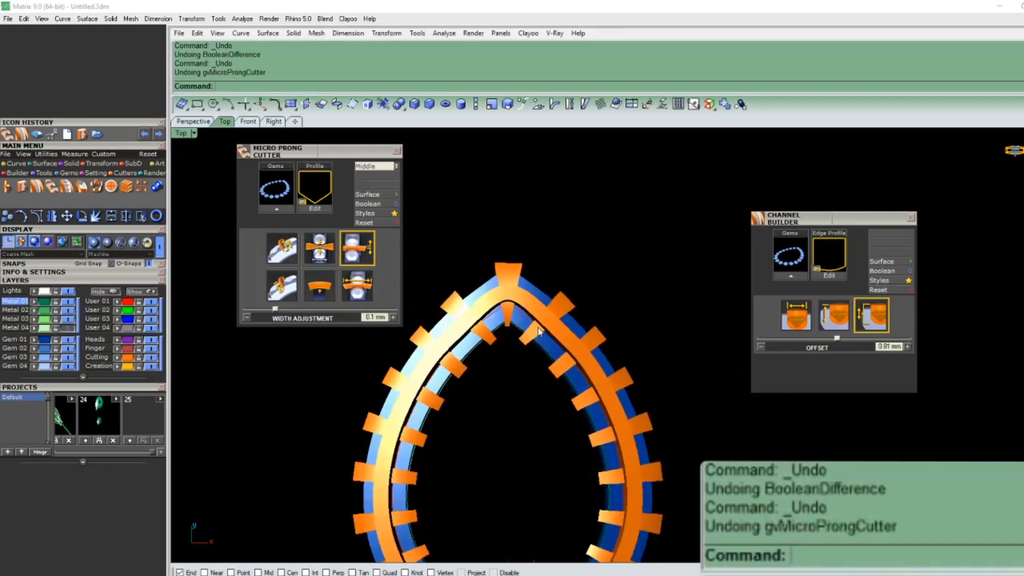
key(ctrl+y)
Step: Compare the narrow cutters, the wide cutter and the channel at the ring's pointed tip by selecting each
scroll(539, 320, up, 3)
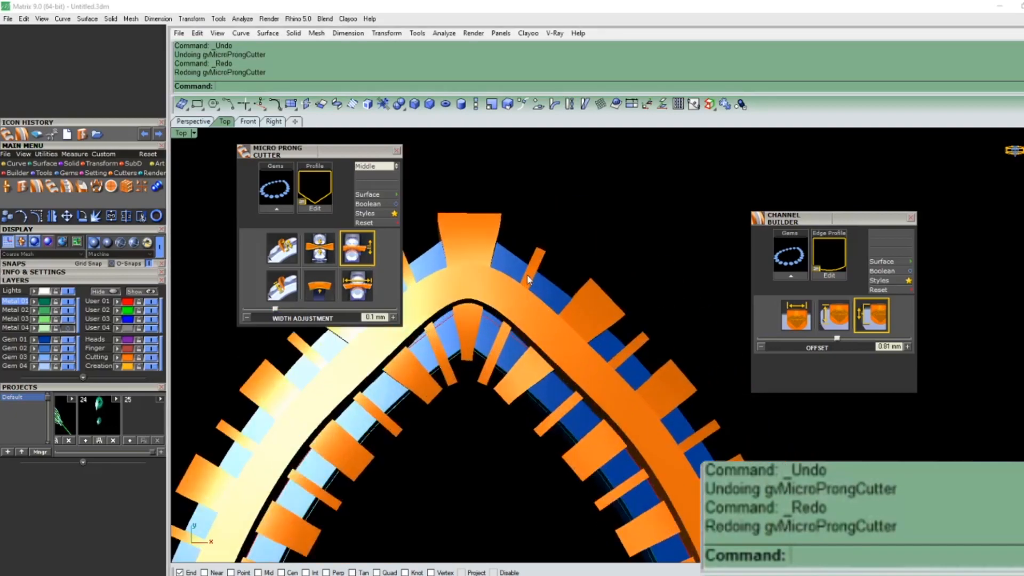
scroll(502, 343, up, 3)
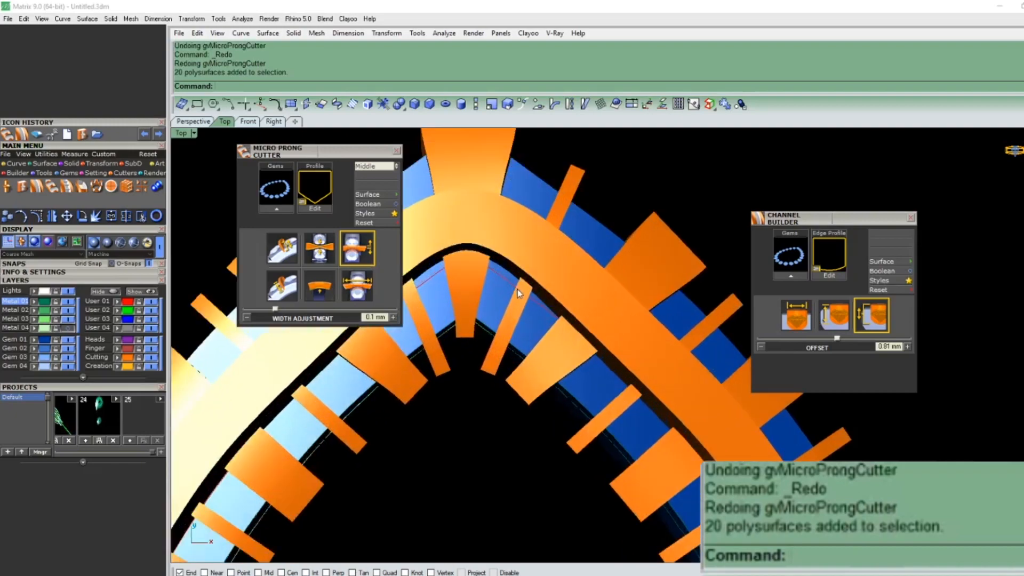
scroll(504, 245, down, 3)
scroll(500, 269, up, 2)
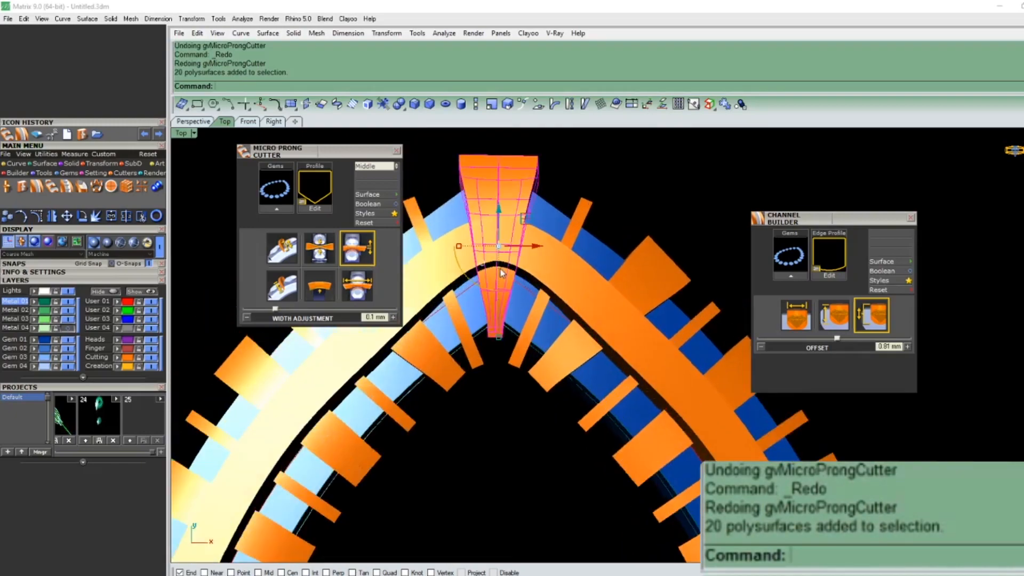
scroll(504, 264, down, 2)
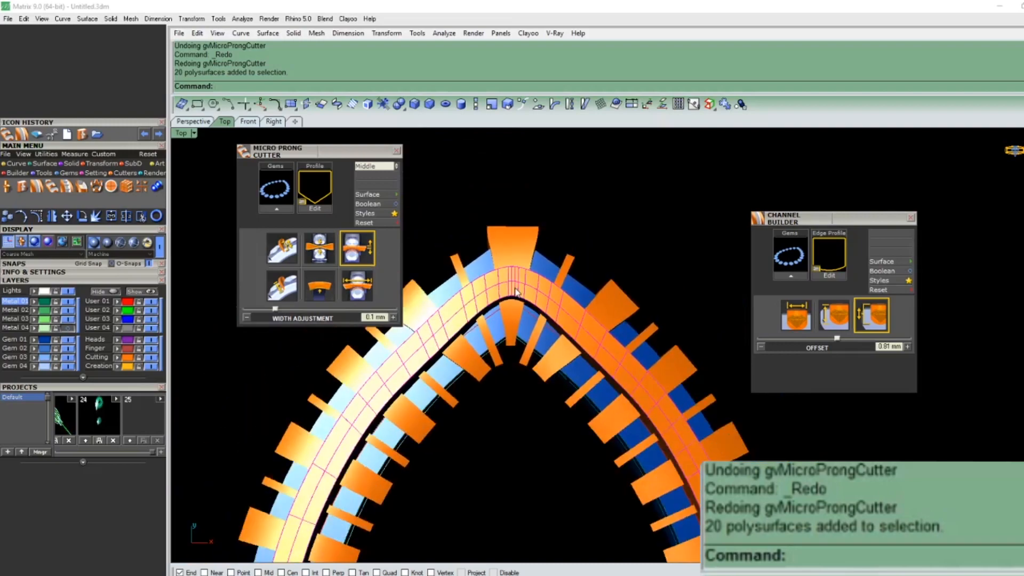
scroll(512, 283, up, 3)
click(514, 290)
right_drag(527, 294, 543, 341)
Step: Remove the wide cutter at the ring's tip from its group
click(516, 258)
drag(461, 187, 624, 260)
click(531, 253)
text(DX)
key(Return)
click(531, 249)
key(Return)
Step: Widen the outer end face of the wide cutter at the ring's tip
drag(449, 208, 577, 273)
drag(478, 238, 466, 238)
key(Escape)
Step: Remove the wide cutter just right of the ring's tip from its group
right_drag(414, 271, 504, 298)
scroll(504, 298, down, 2)
click(446, 342)
right_drag(667, 331, 551, 328)
key(Escape)
click(646, 359)
scroll(677, 368, up, 1)
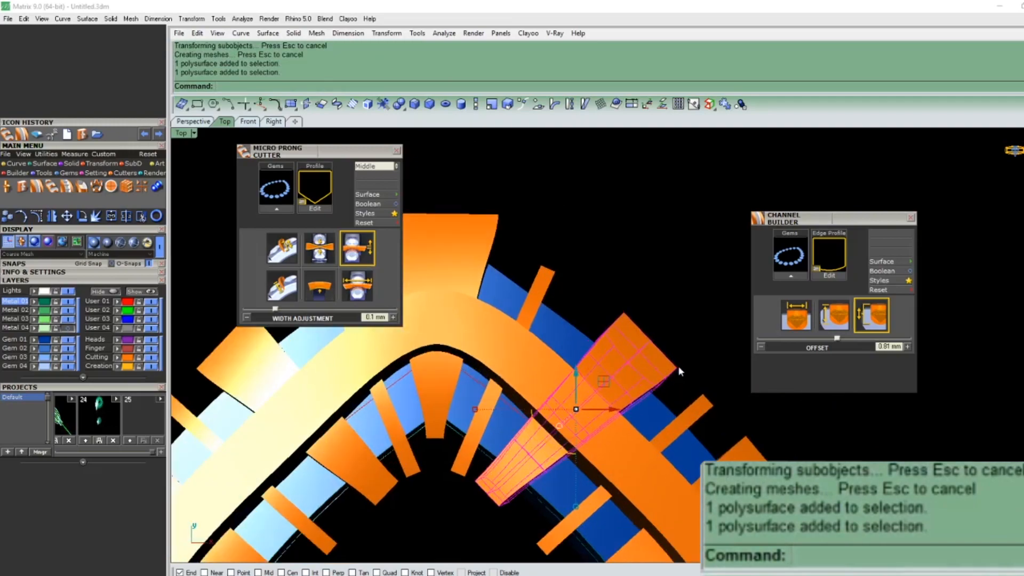
text(X)
key(Return)
Step: Widen the outer end face of the wide cutter just right of the ring's tip toward the tip with a one-directional scale
drag(570, 288, 713, 407)
scroll(681, 376, up, 1)
key(Return)
text(Y)
key(Return)
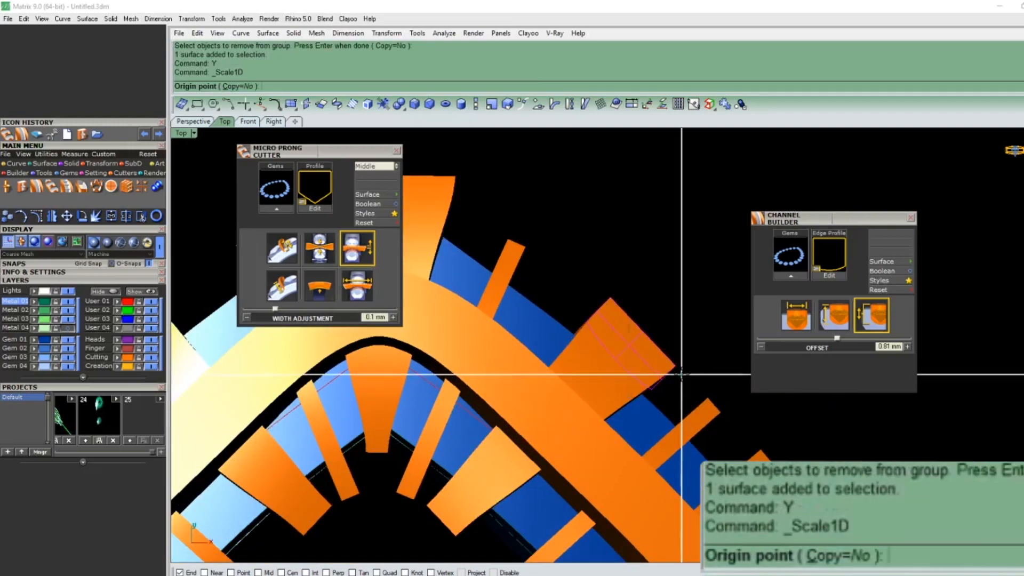
click(676, 367)
click(611, 298)
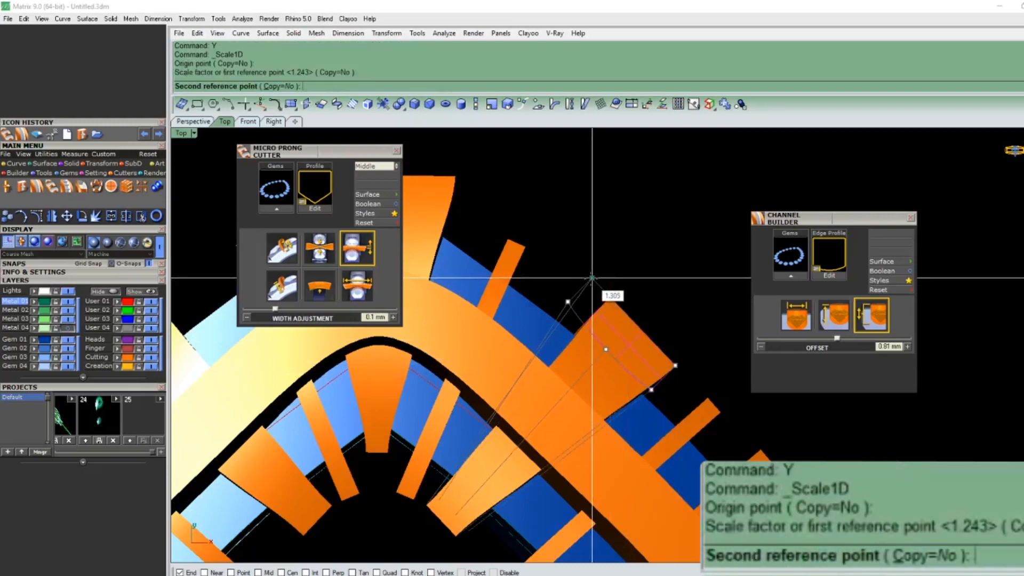
click(591, 280)
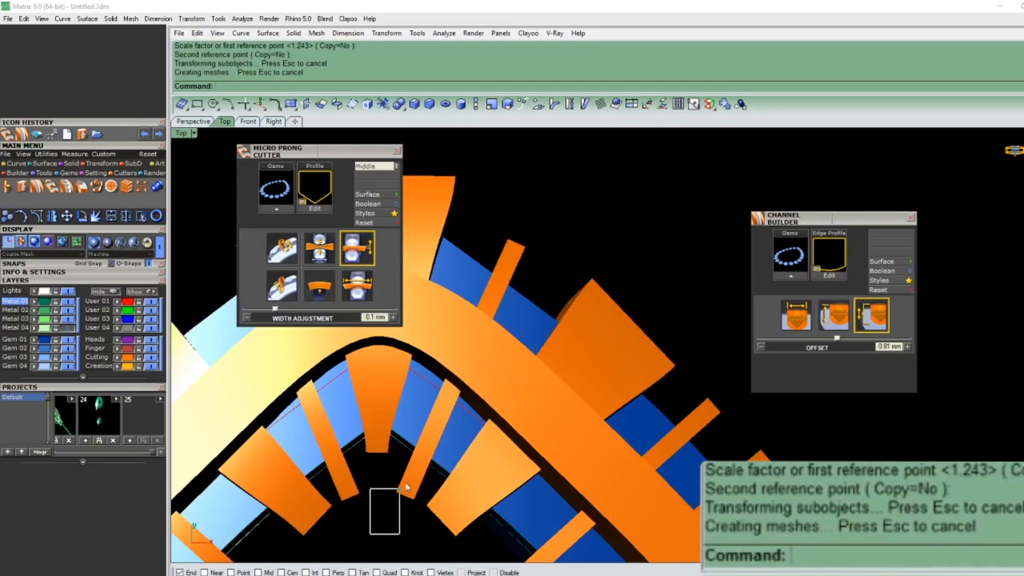
Step: Select the channel cutter running along the band and remove it from its group
click(465, 366)
key(Escape)
right_drag(423, 392, 581, 445)
scroll(549, 408, up, 5)
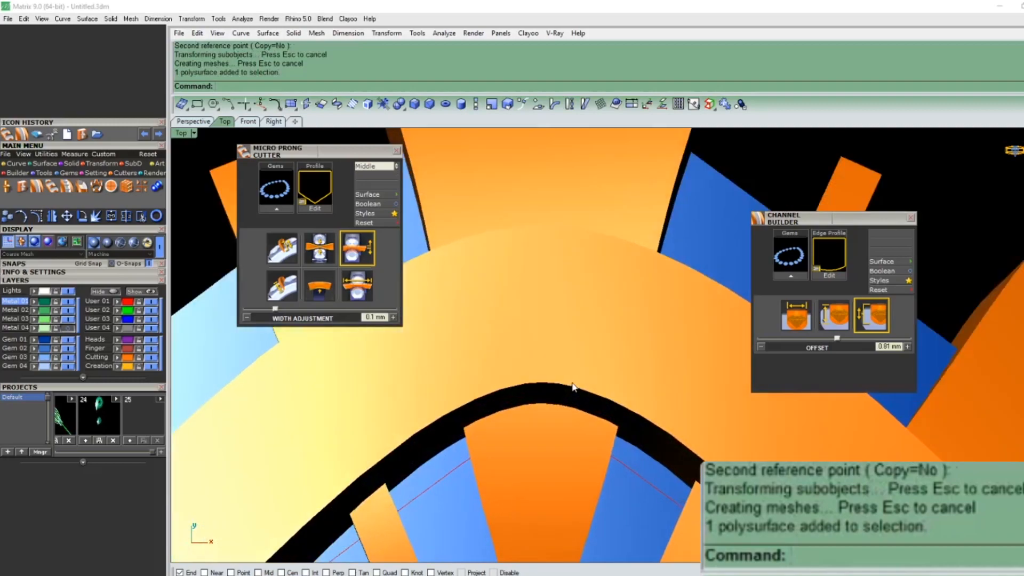
key(F8)
scroll(605, 362, up, 3)
click(592, 324)
text(DX)
key(Return)
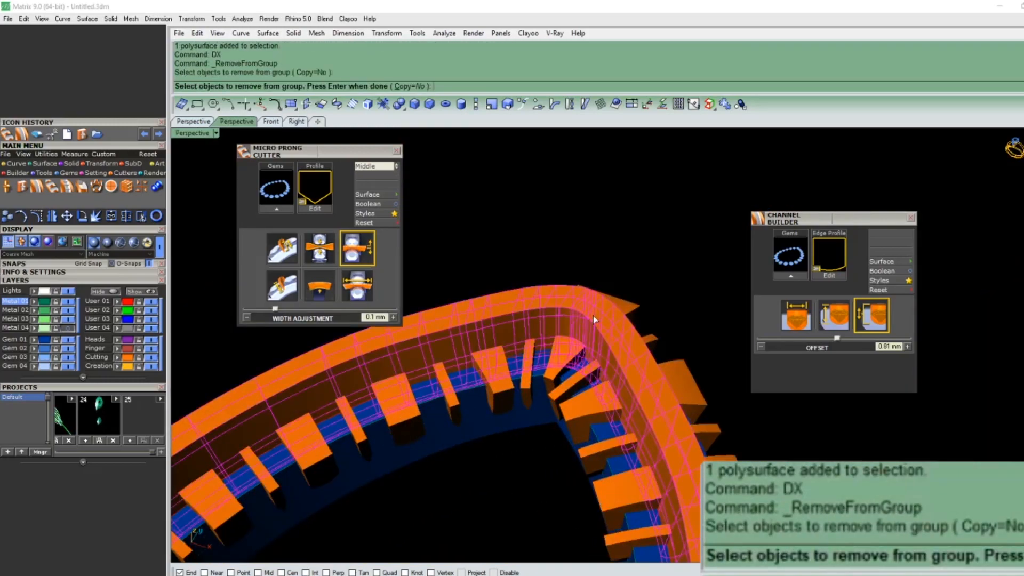
right_drag(593, 316, 604, 360)
Step: Apply a global bounding-box cage edit to the channel cutter with 8 cage points in both X and Y
key(F5)
text(C)
key(Return)
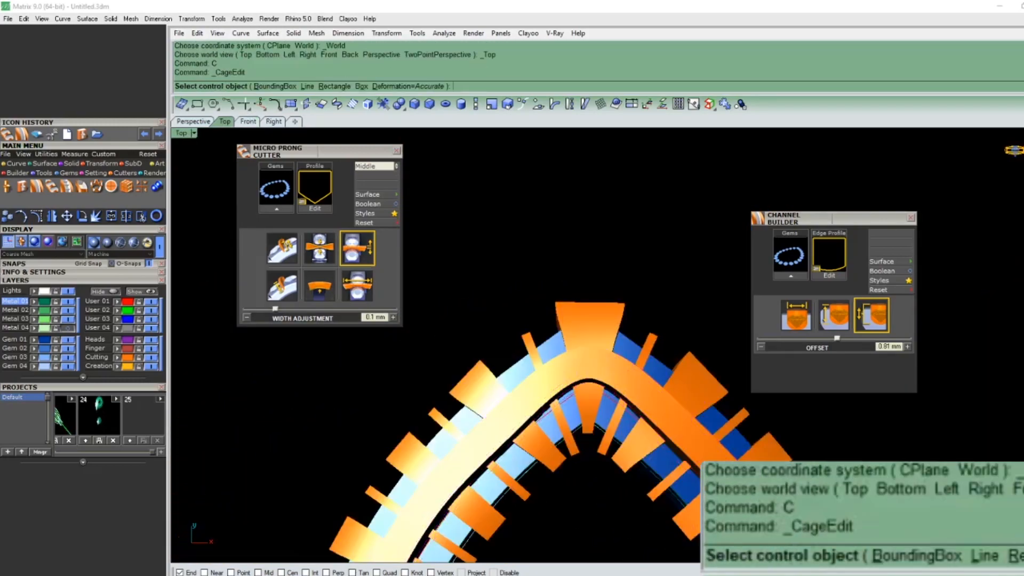
text(b)
key(Return)
key(Return)
click(270, 88)
text(8)
key(Return)
click(296, 87)
text(8)
key(Return)
key(Return)
key(Return)
scroll(516, 392, up, 3)
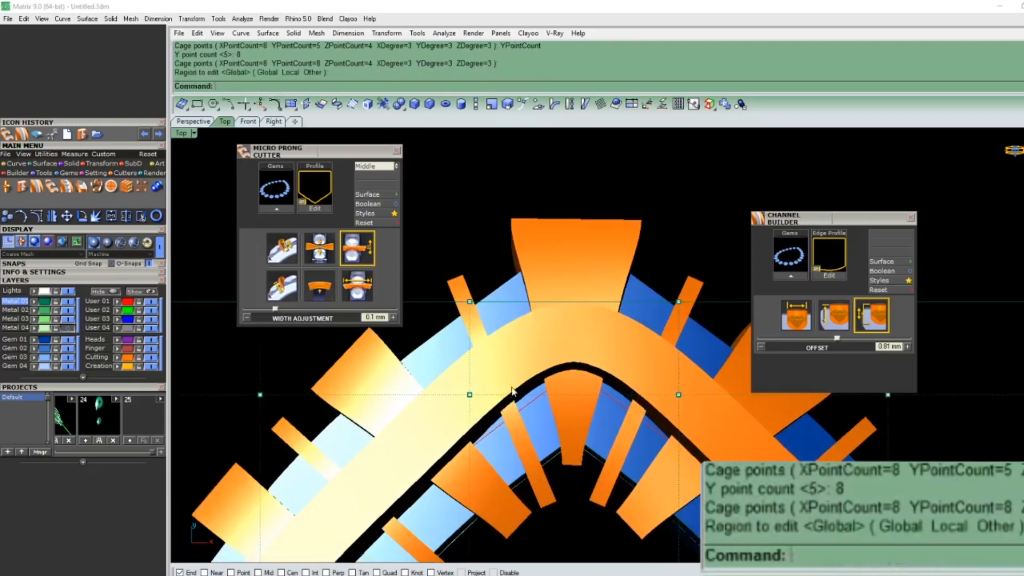
Step: Move the eight cage points at the inside of the ring's tip slightly toward the opening and delete the cage
drag(554, 400, 584, 385)
scroll(581, 324, down, 3)
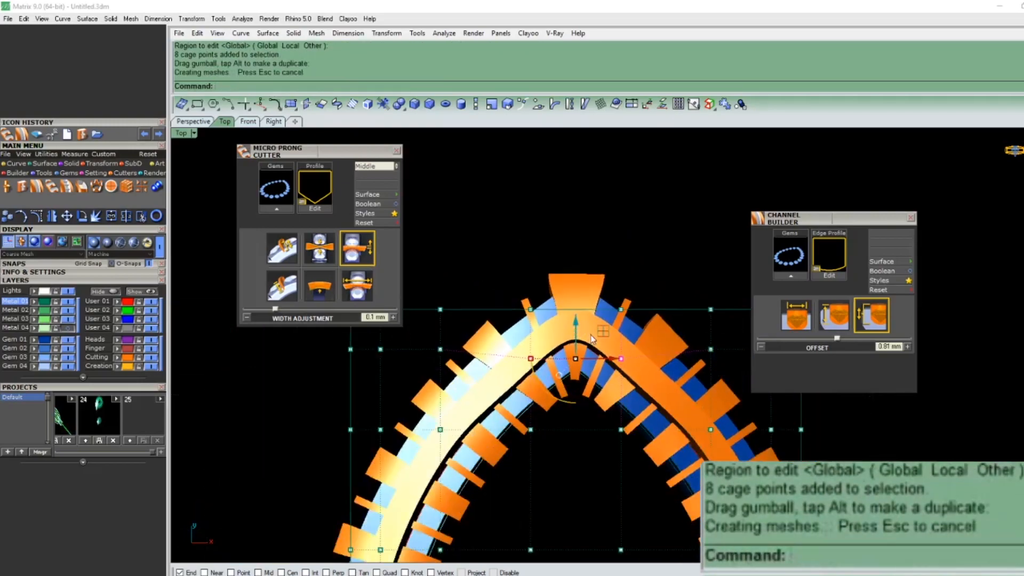
scroll(589, 351, up, 3)
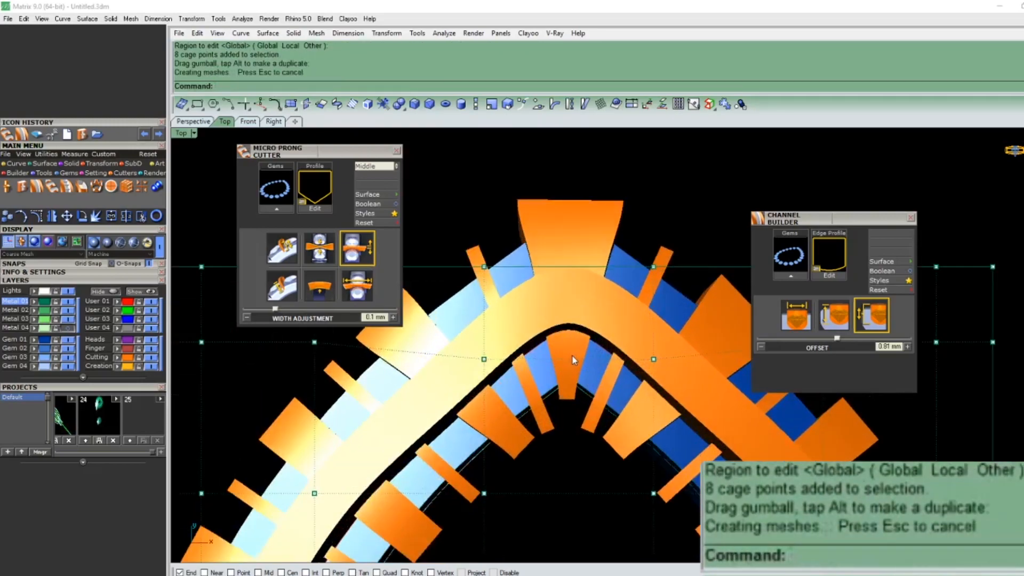
click(674, 265)
text(D)
key(Return)
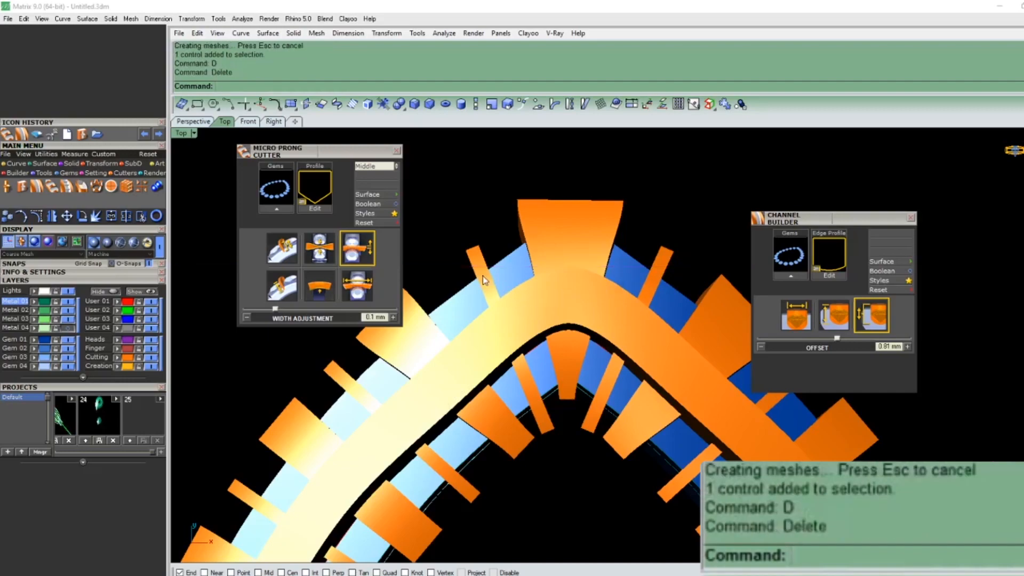
Step: Remove the narrow and wide cutters just left of the ring's tip from their groups
text(DX)
key(Return)
click(551, 288)
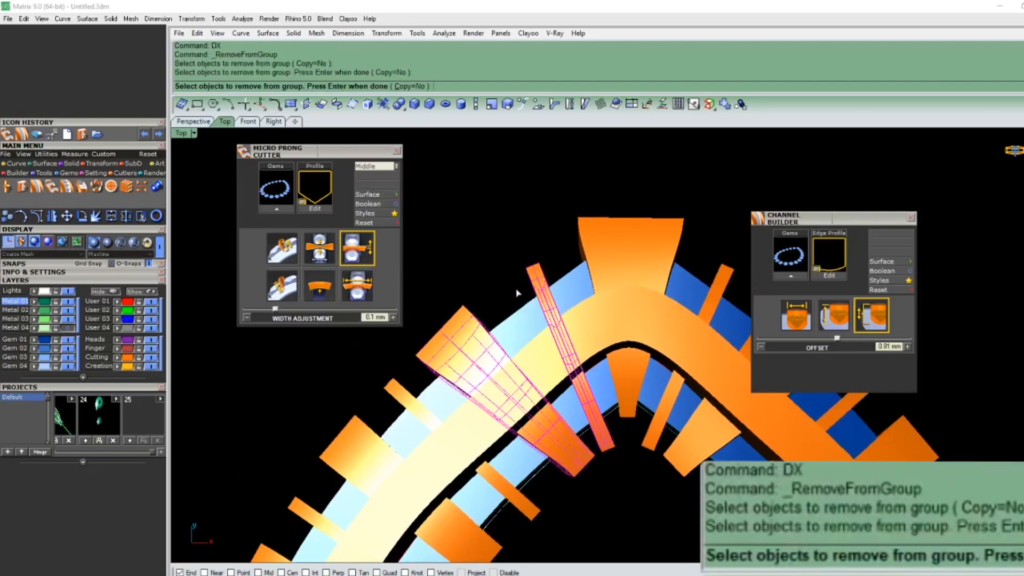
scroll(580, 302, down, 2)
Step: Remove the narrow and wide cutters just right of the tip from their groups and mirror them across the Y axis
text(DX)
key(Return)
click(575, 297)
click(604, 314)
key(Return)
key(ctrl+m)
Step: Widen the outer end face of the narrow cutter right of the tip away from the tip with a one-directional scale
scroll(586, 283, up, 8)
drag(549, 271, 605, 318)
scroll(560, 288, up, 5)
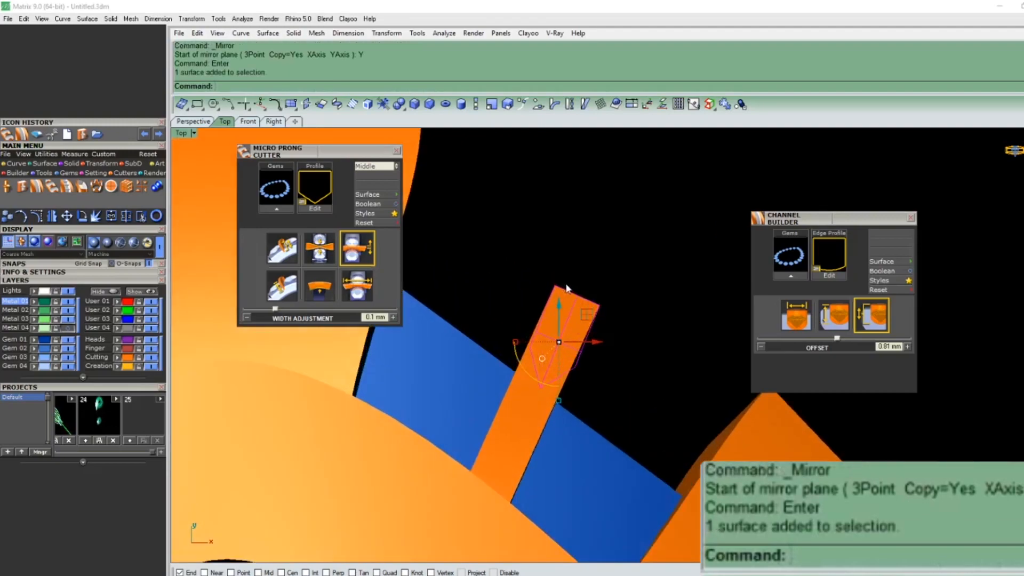
text(Y)
key(Return)
click(557, 291)
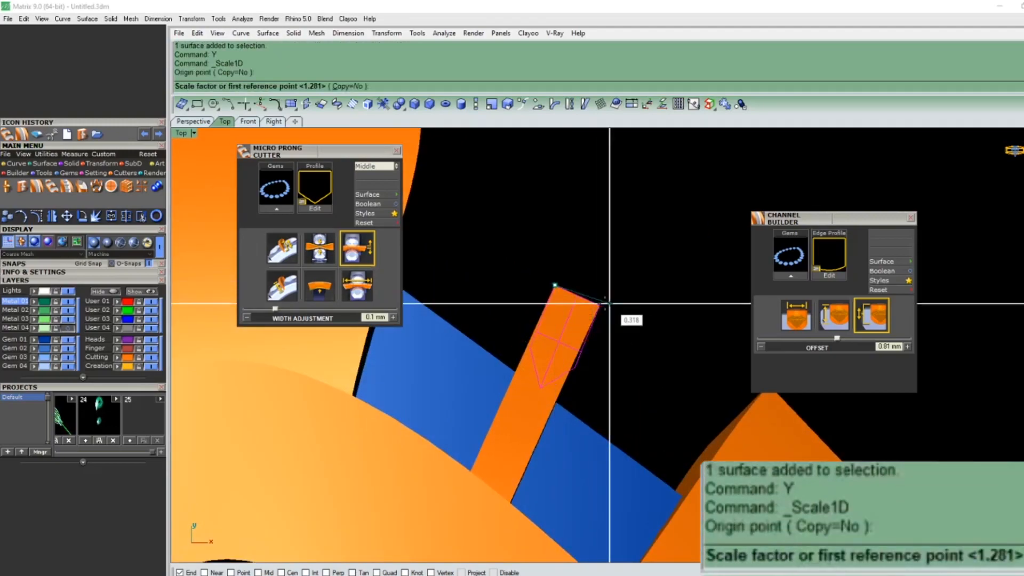
click(601, 306)
click(645, 329)
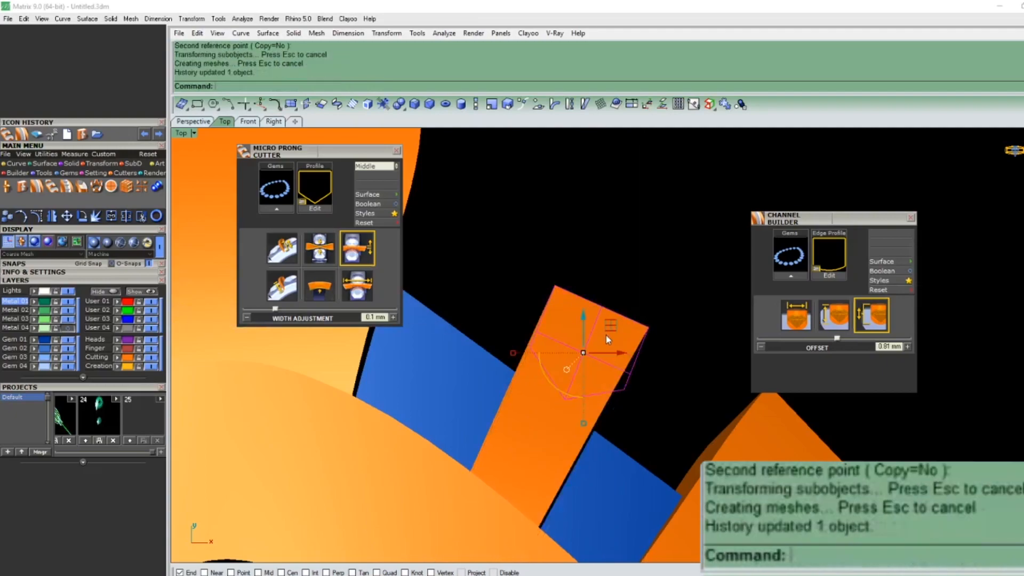
scroll(606, 335, down, 5)
key(Escape)
click(610, 336)
key(Escape)
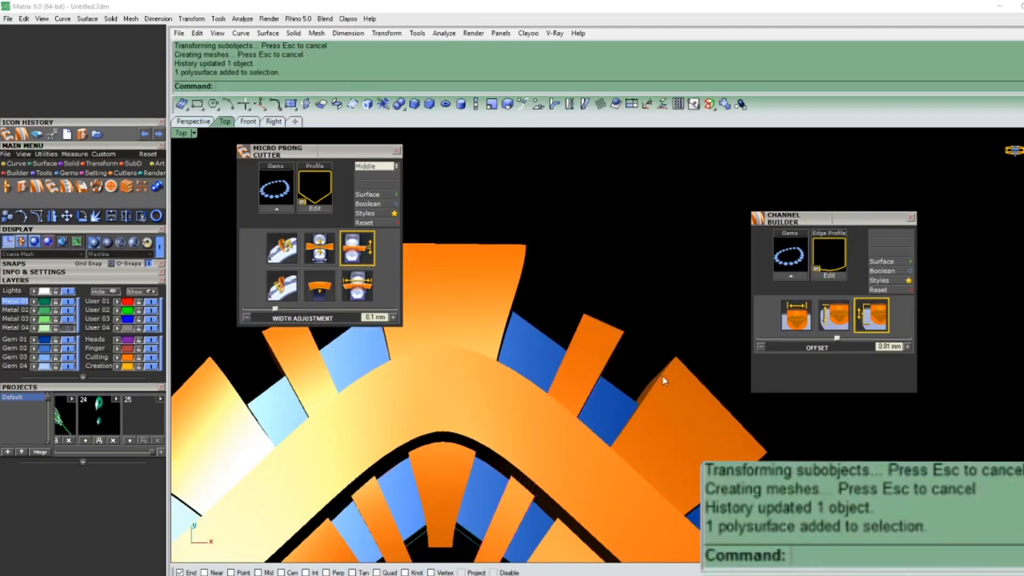
Step: Widen the same narrow cutter's outer end face slightly on its side facing the tip
click(594, 341)
scroll(629, 335, up, 1)
text(Y)
key(Return)
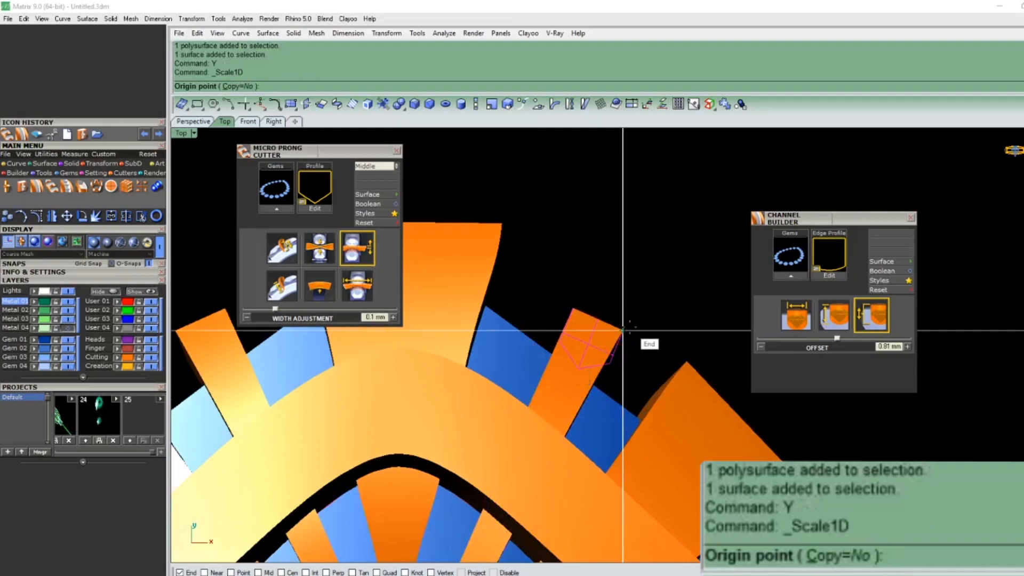
click(623, 331)
click(572, 310)
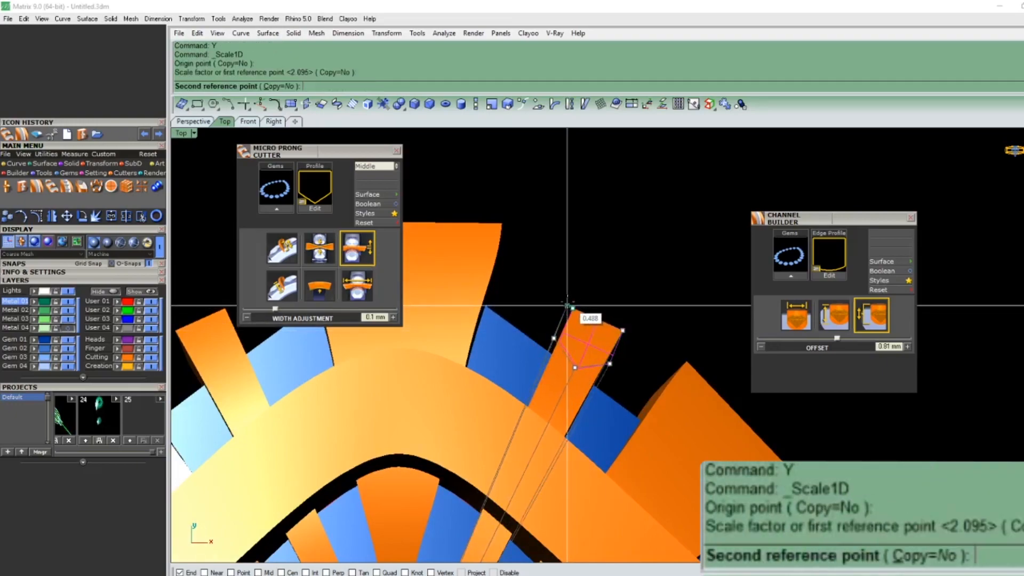
click(567, 311)
scroll(571, 317, down, 4)
Step: Adjust the outer end face of the wide cutter at the ring's tip with the gumball
drag(425, 273, 602, 338)
scroll(501, 314, up, 2)
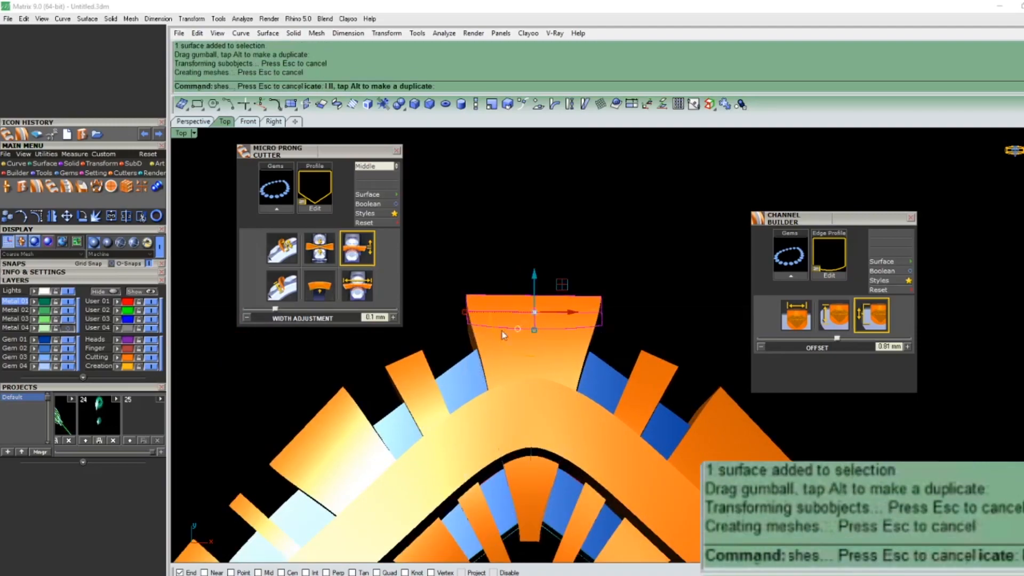
scroll(521, 555, up, 2)
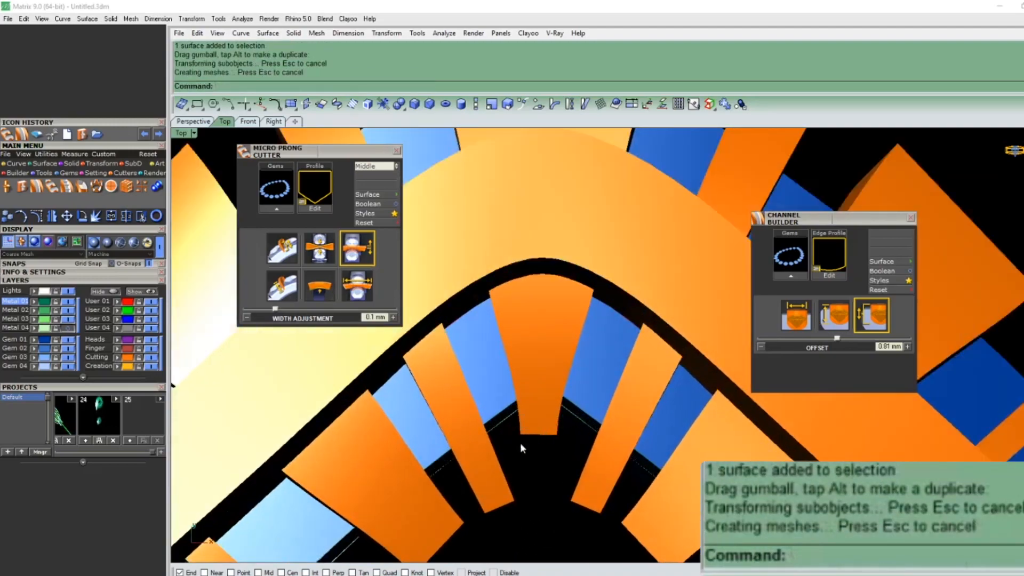
Step: Reposition the inner end face of the narrow cutter just right of the ring's tip slightly with the gumball
scroll(586, 464, down, 3)
click(595, 468)
scroll(627, 436, up, 3)
drag(626, 436, 622, 428)
scroll(608, 426, down, 2)
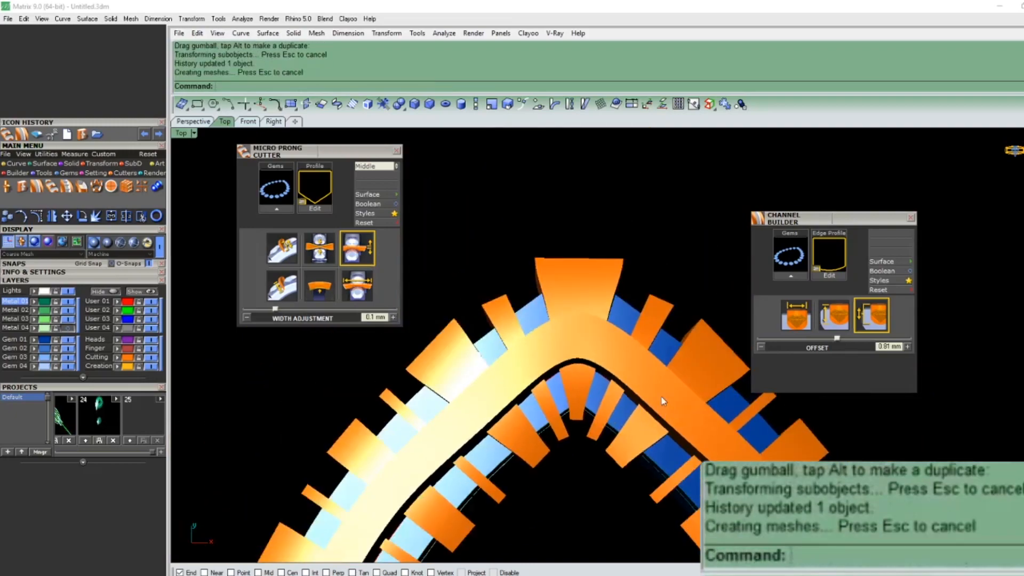
scroll(552, 356, down, 2)
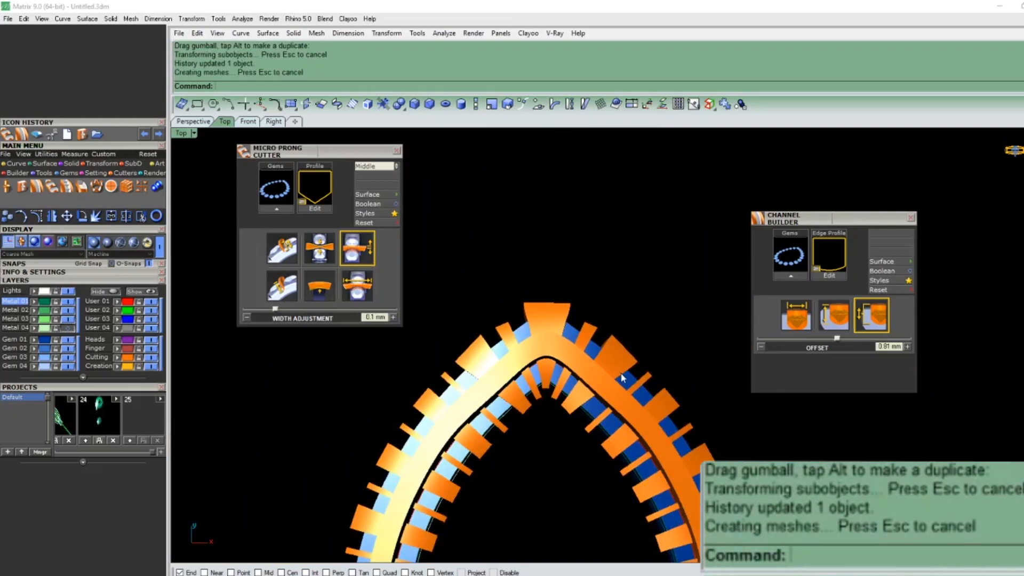
Step: Subtract the channel cutter and all micro prong cutters from the band with a Boolean difference, and hide the Cutting layer
right_drag(587, 353, 529, 376)
click(531, 337)
text(B)
key(Return)
click(548, 352)
click(475, 364)
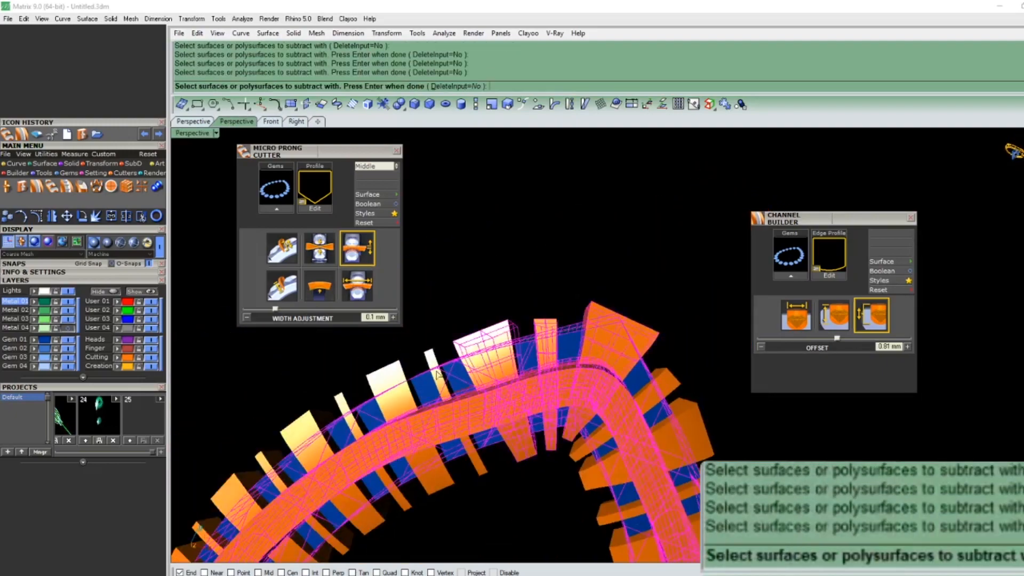
click(125, 357)
key(Return)
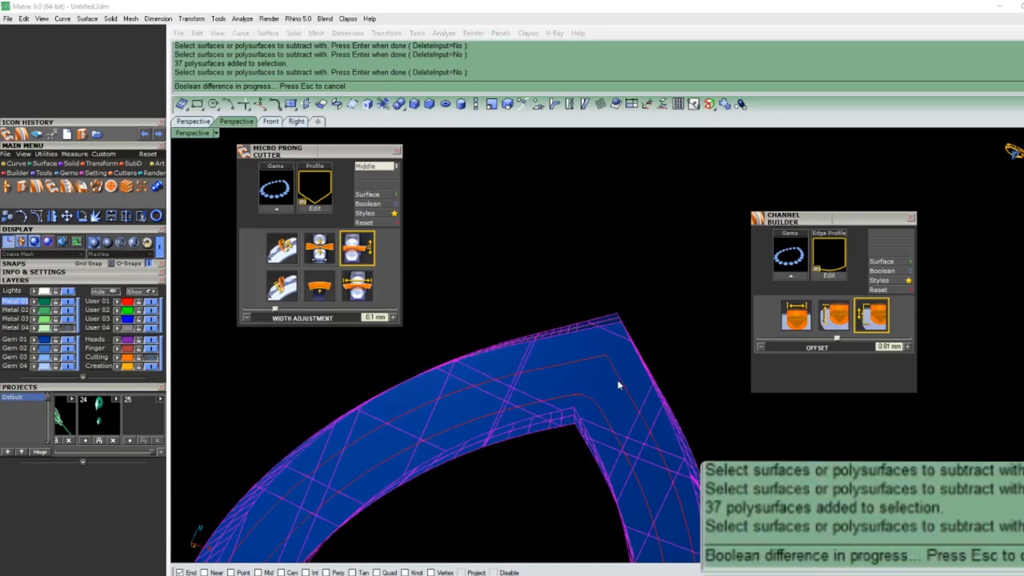
Step: Hide the green surface around the gems and inspect the prongs at the ring's tip
scroll(687, 443, up, 5)
click(542, 347)
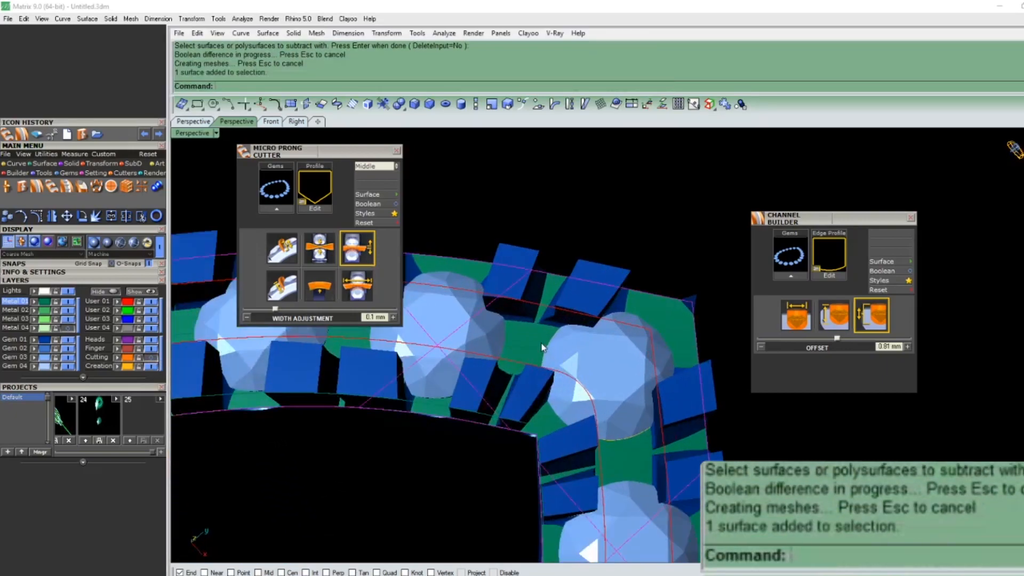
scroll(533, 339, down, 3)
text(yt)
key(Return)
right_drag(645, 386, 588, 404)
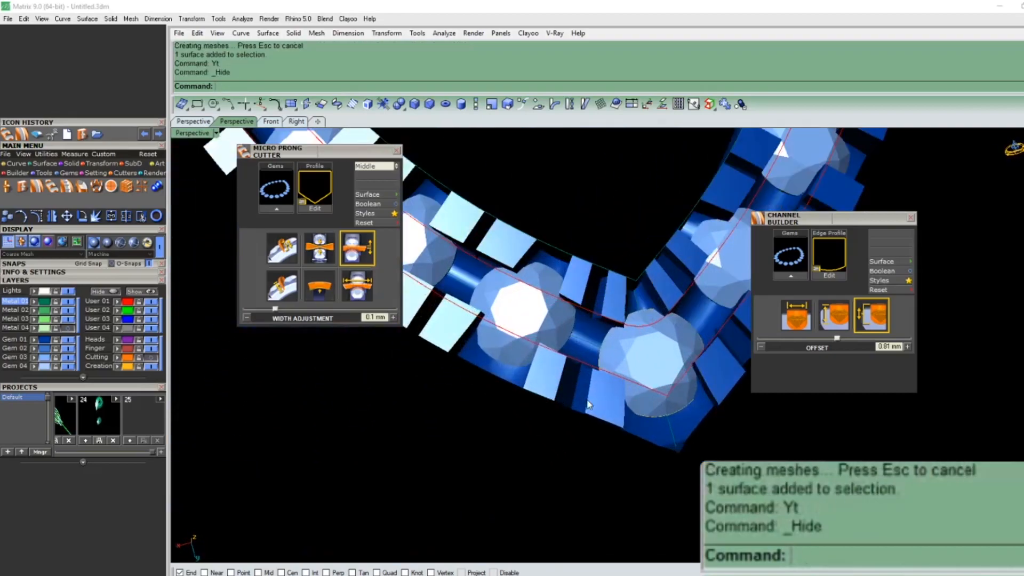
right_drag(529, 395, 623, 417)
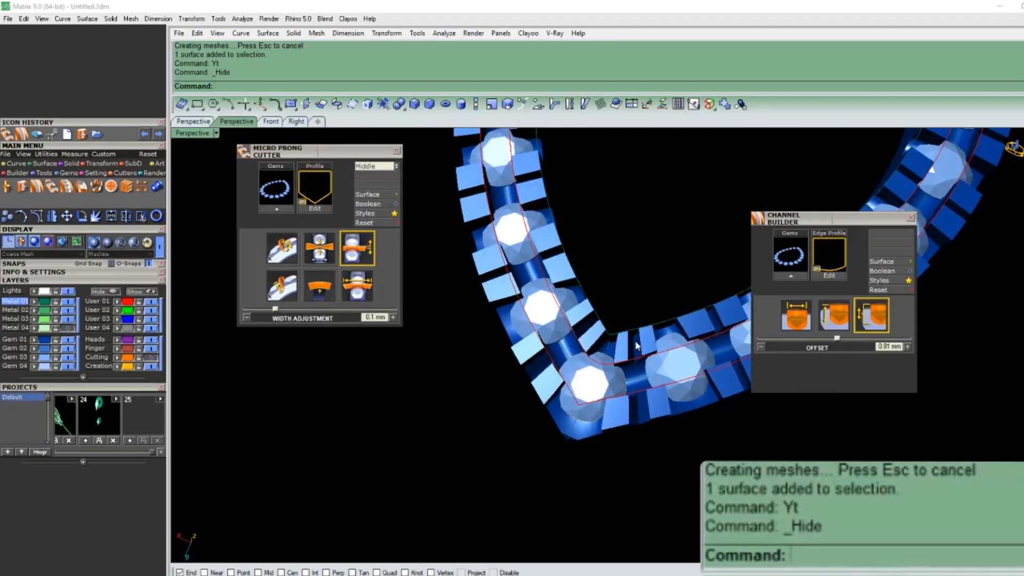
Step: Undo the surface hiding, the Boolean difference and all custom cutter and channel edits at the ring's tip
key(ctrl+z)
key(ctrl+z)
key(ctrl+z)
right_drag(593, 493, 471, 475)
click(610, 343)
drag(476, 427, 462, 434)
right_drag(463, 434, 542, 320)
key(Escape)
key(ctrl+z)
key(ctrl+z)
key(ctrl+z)
key(ctrl+z)
key(ctrl+z)
key(ctrl+z)
key(ctrl+z)
key(ctrl+z)
key(ctrl+z)
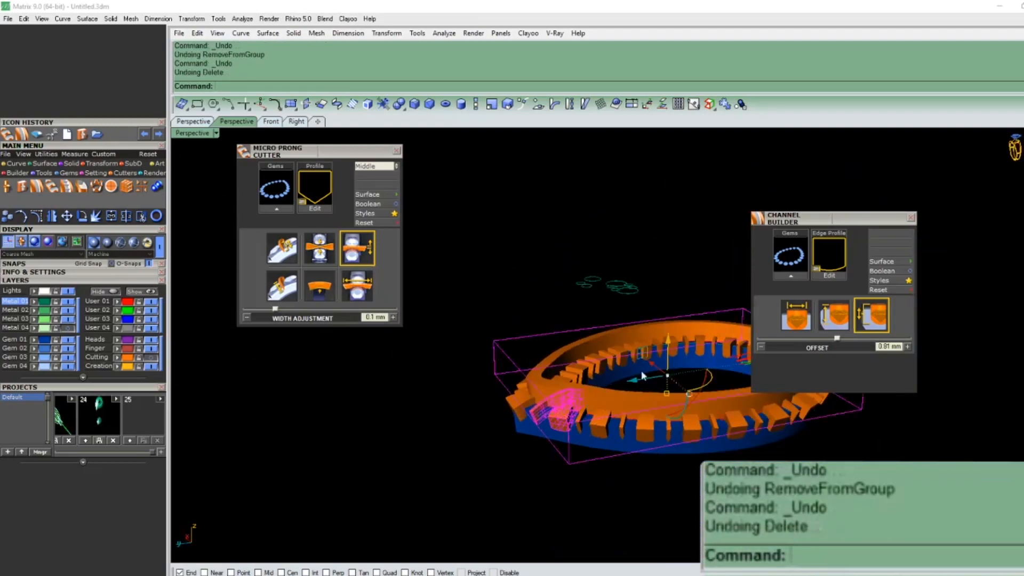
key(ctrl+z)
key(ctrl+z)
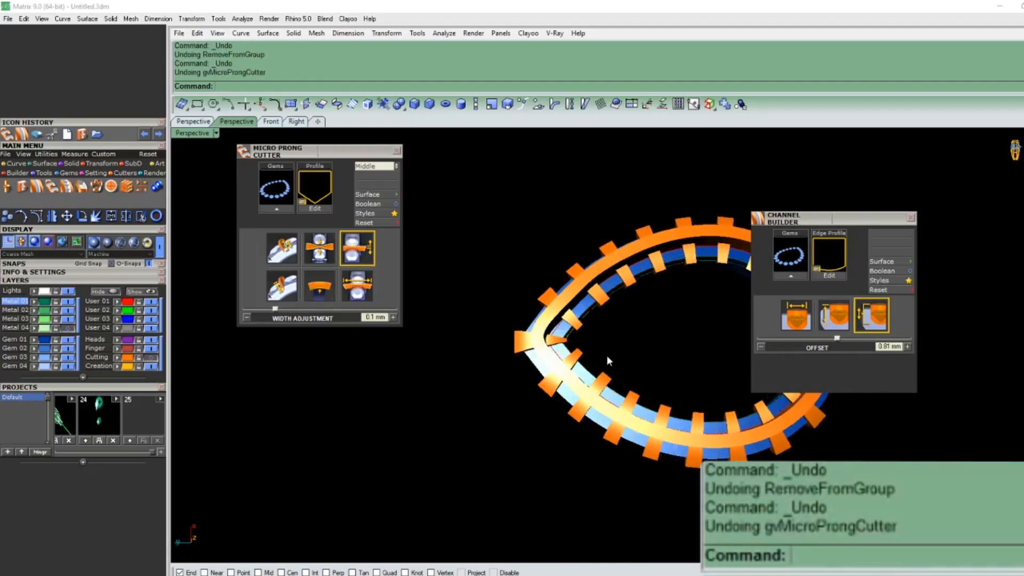
Step: Redo the channel and both sets of micro prong cutters, keeping the cutters in their groups
key(ctrl+y)
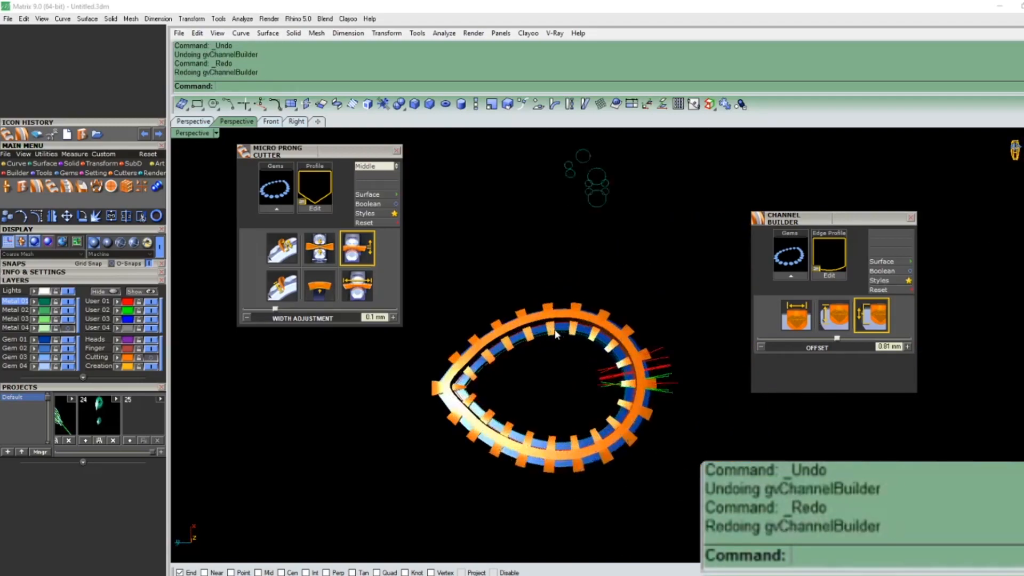
key(ctrl+y)
key(ctrl+y)
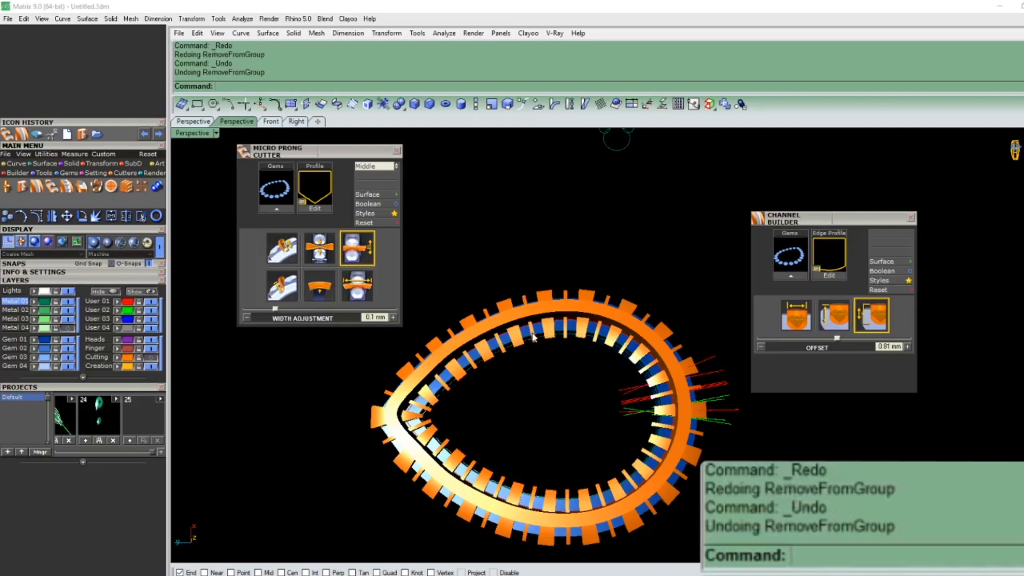
Step: Check the restored micro prong cutter groups and the channel cutter by selecting them
scroll(549, 323, up, 6)
click(549, 322)
shift+click(564, 284)
shift+click(591, 320)
click(574, 369)
scroll(573, 366, up, 5)
right_drag(573, 366, 572, 334)
Step: Subtract the channel cutter and both micro prong cutter groups from the band with a Boolean difference, and hide the Cutting layer
click(571, 332)
scroll(581, 330, down, 10)
text(b)
key(Return)
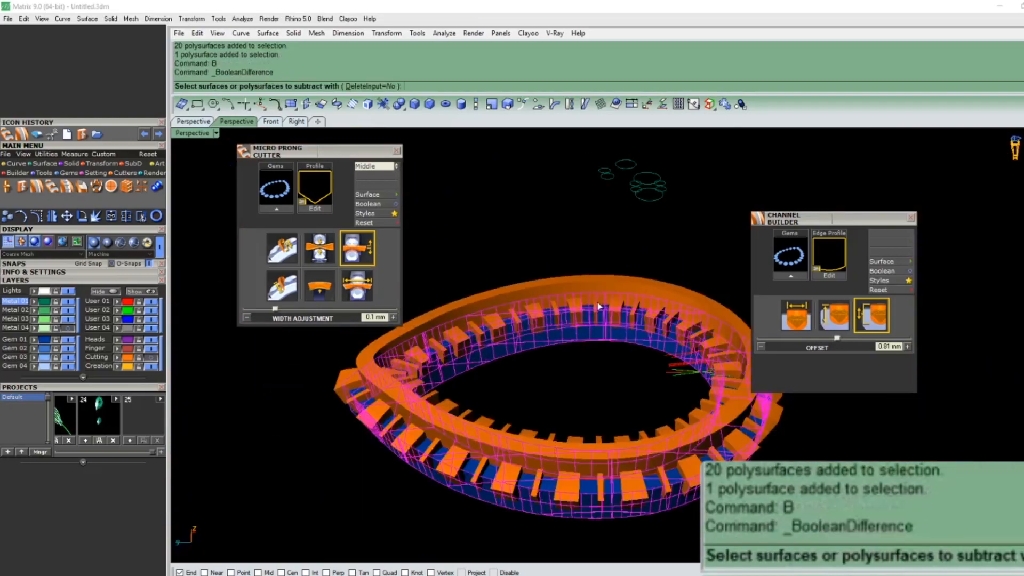
click(598, 309)
click(601, 287)
click(578, 304)
key(Return)
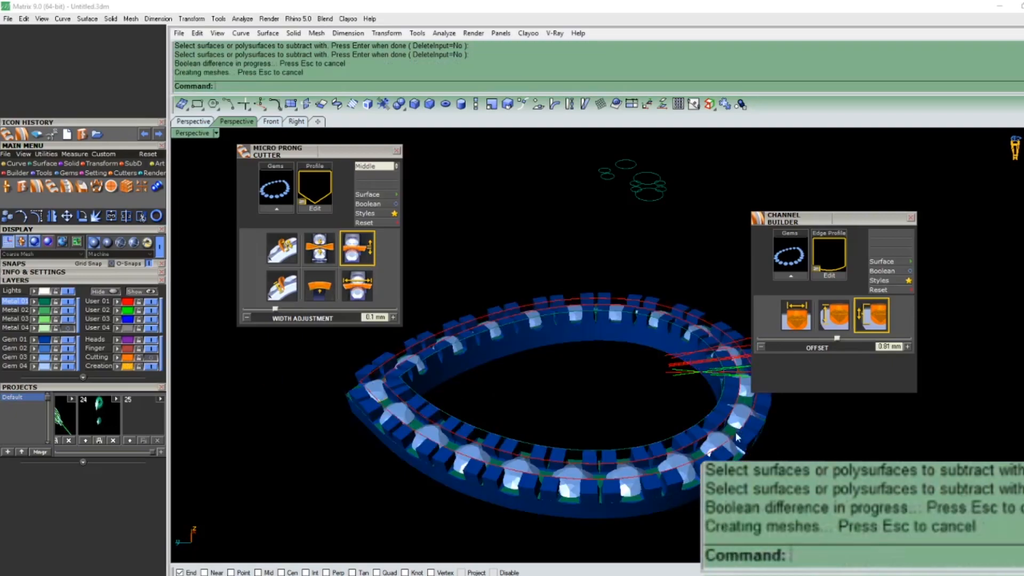
Step: Hide the leftover curves and the reference surface so that only the pronged band and its gems stay visible
scroll(705, 434, up, 5)
scroll(705, 433, down, 6)
click(539, 408)
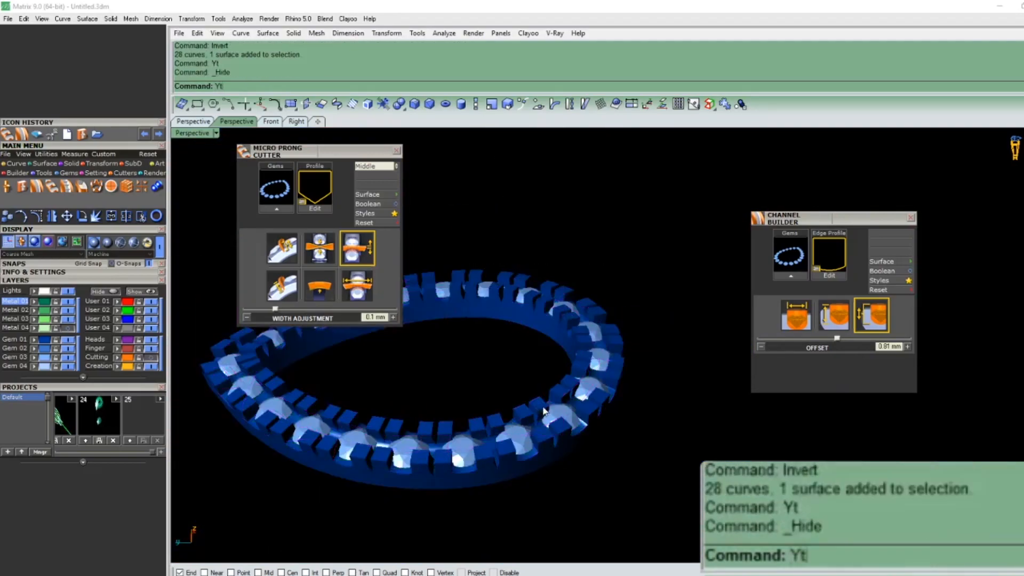
key(Return)
Step: Create cutters for all the gems on the band with the Gem Cutter in Advanced mode with Boolean off
right_drag(536, 421, 535, 455)
text(Gc)
key(Return)
scroll(586, 423, up, 6)
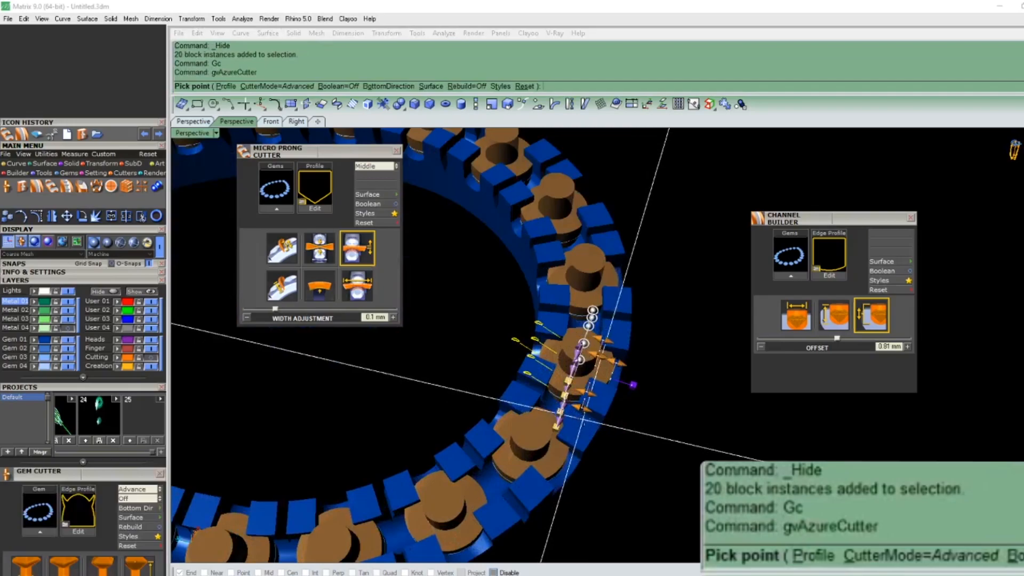
key(Return)
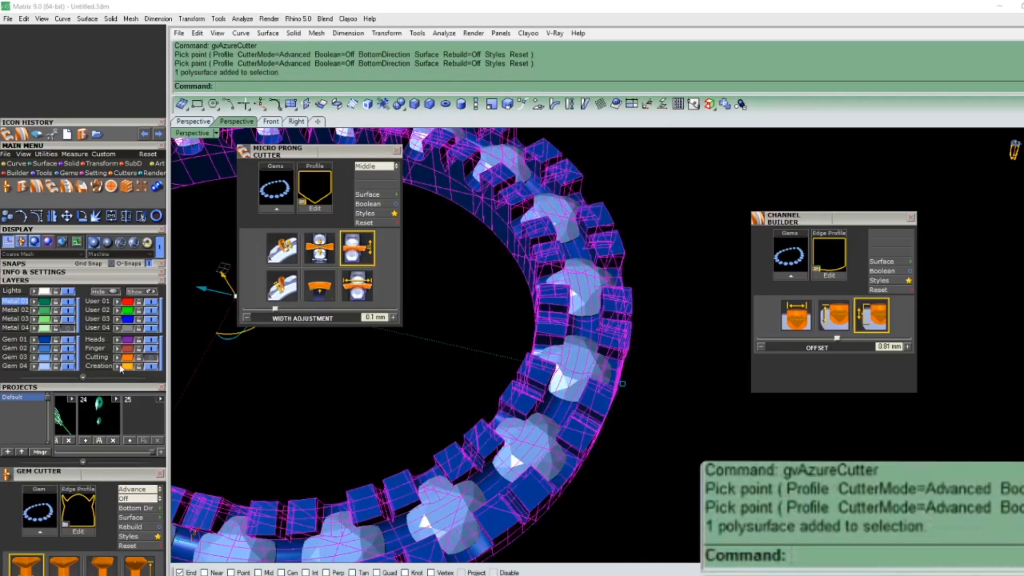
Step: Assign the selected band to the Creation layer and start the Gem Cutter on all the gems
click(120, 366)
click(540, 443)
right_drag(538, 438, 567, 404)
scroll(568, 404, down, 6)
text(Gc)
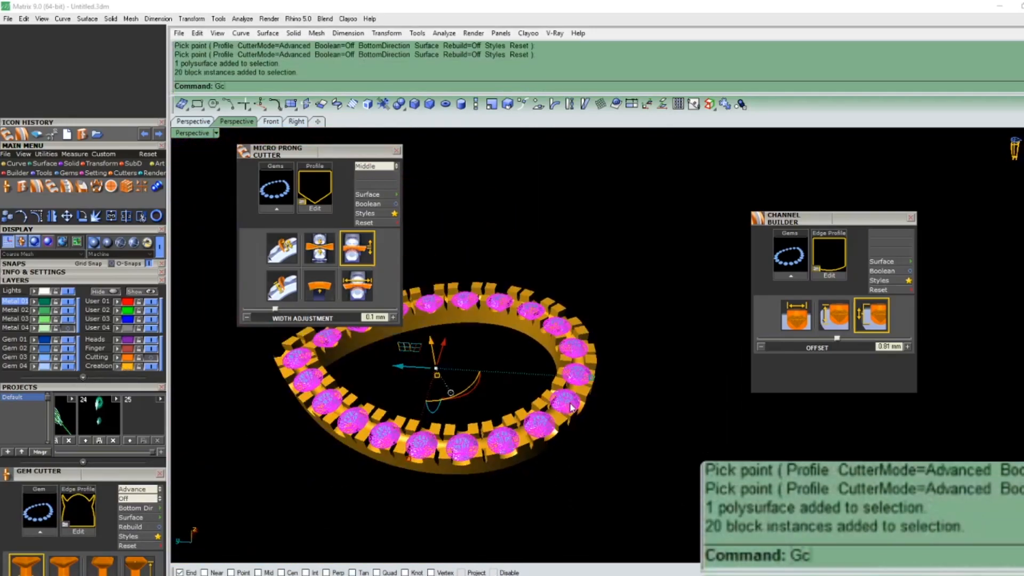
key(Return)
scroll(587, 373, up, 6)
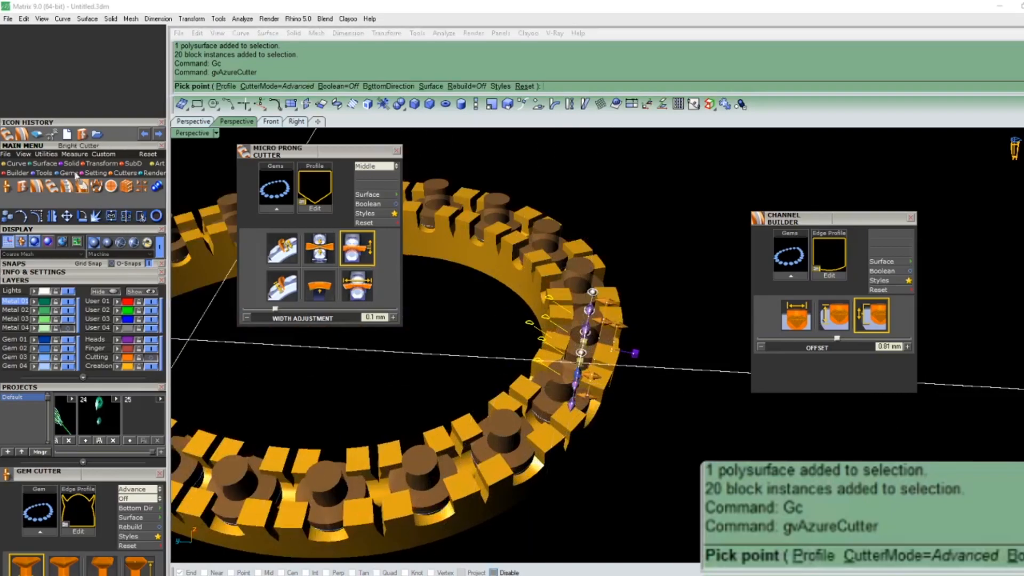
Step: Switch the gem cutters from Advanced to the Gem cutter mode
scroll(634, 356, down, 5)
right_drag(634, 373, 560, 330)
scroll(629, 320, down, 4)
scroll(531, 346, up, 5)
scroll(103, 364, down, 3)
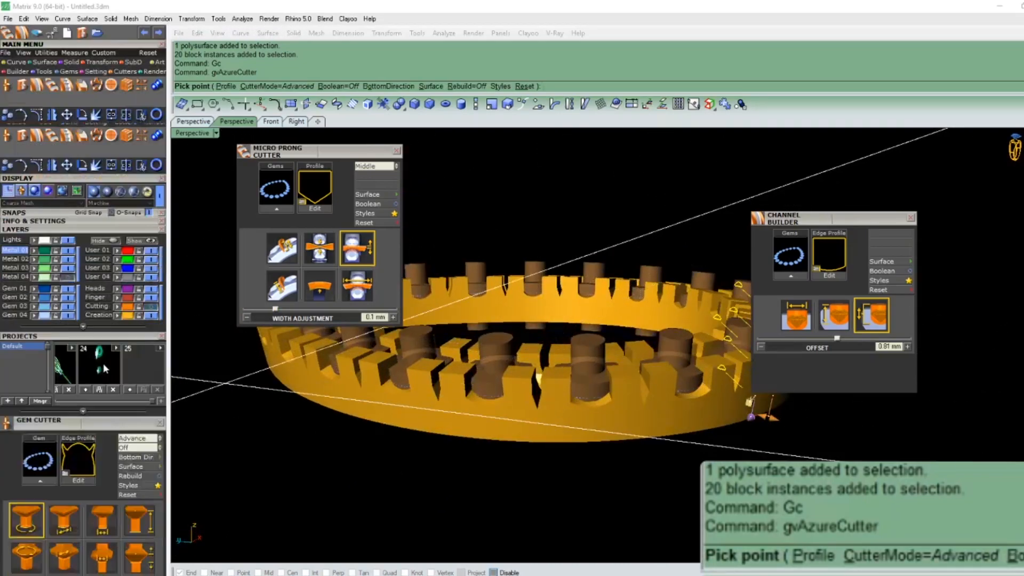
click(132, 385)
scroll(533, 362, down, 4)
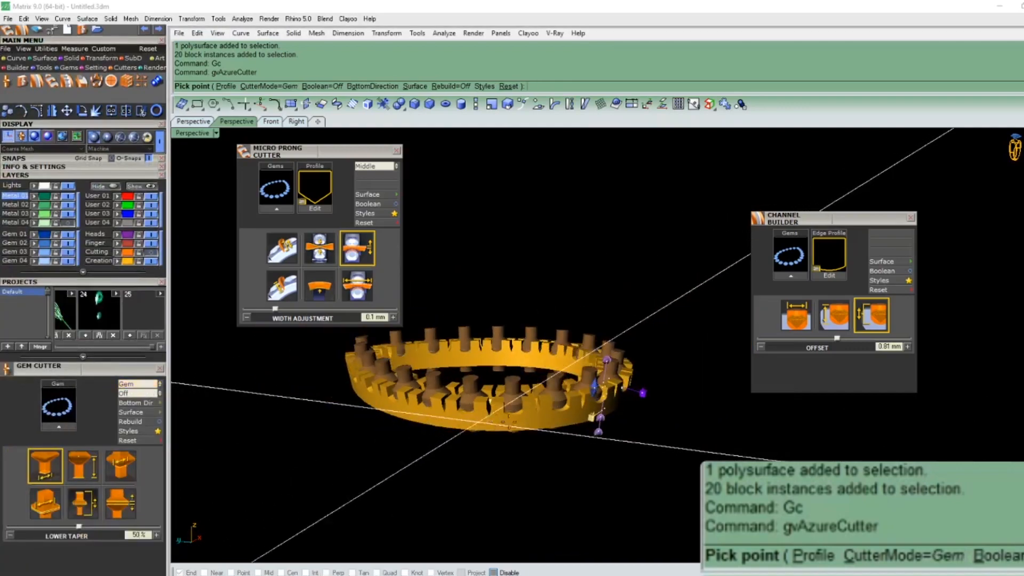
Step: Set the gem cutters' Z Offset to 5%, checking how they sit against the gems' girdles
scroll(523, 383, up, 6)
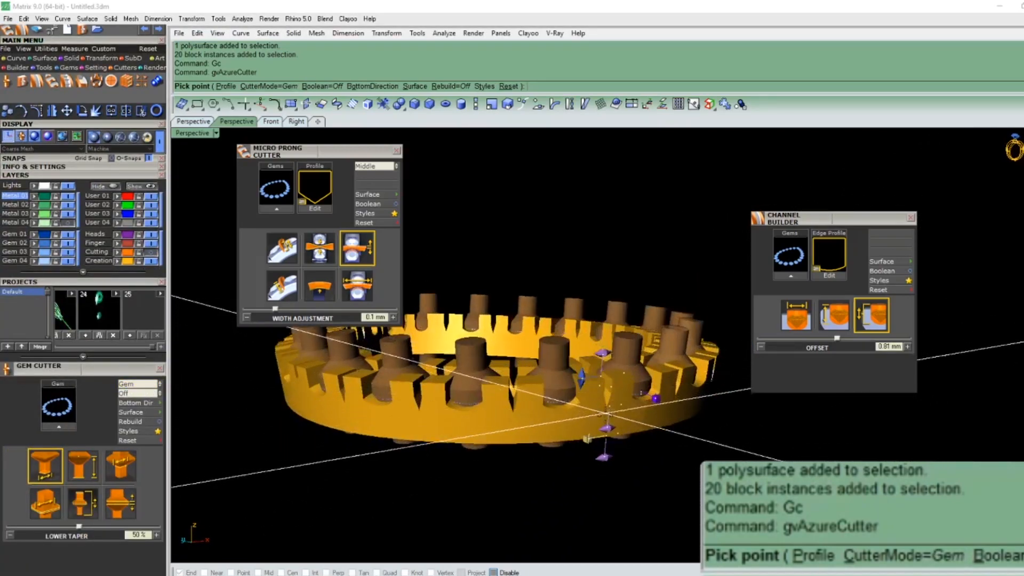
right_drag(590, 441, 440, 417)
right_drag(457, 380, 464, 412)
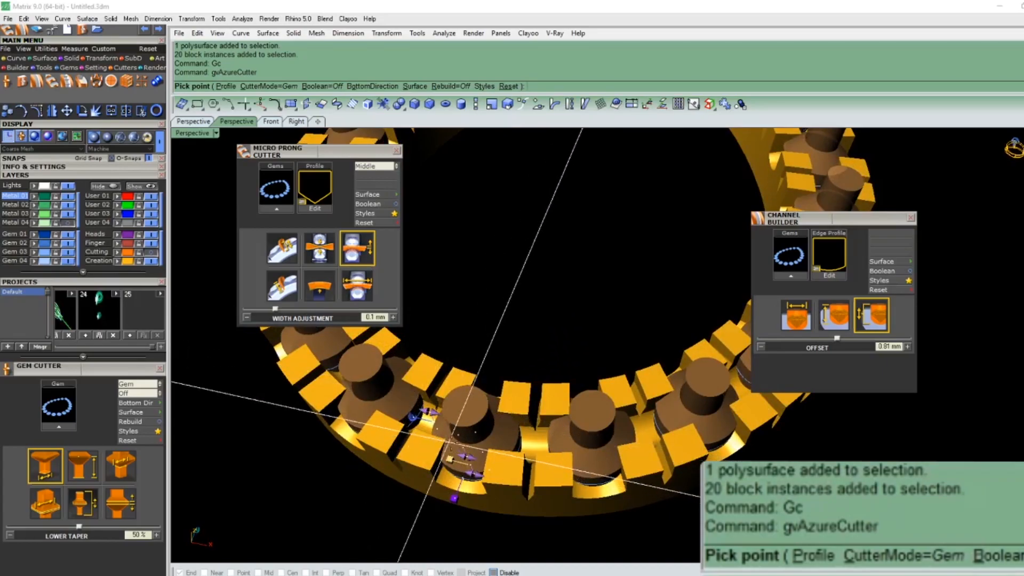
right_drag(464, 406, 468, 320)
click(83, 503)
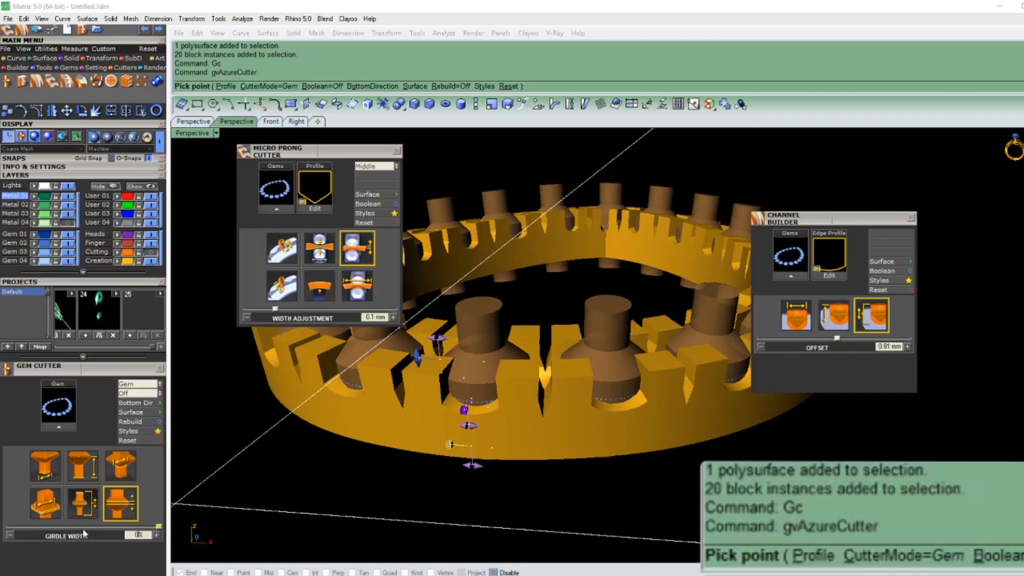
text(5)
key(Return)
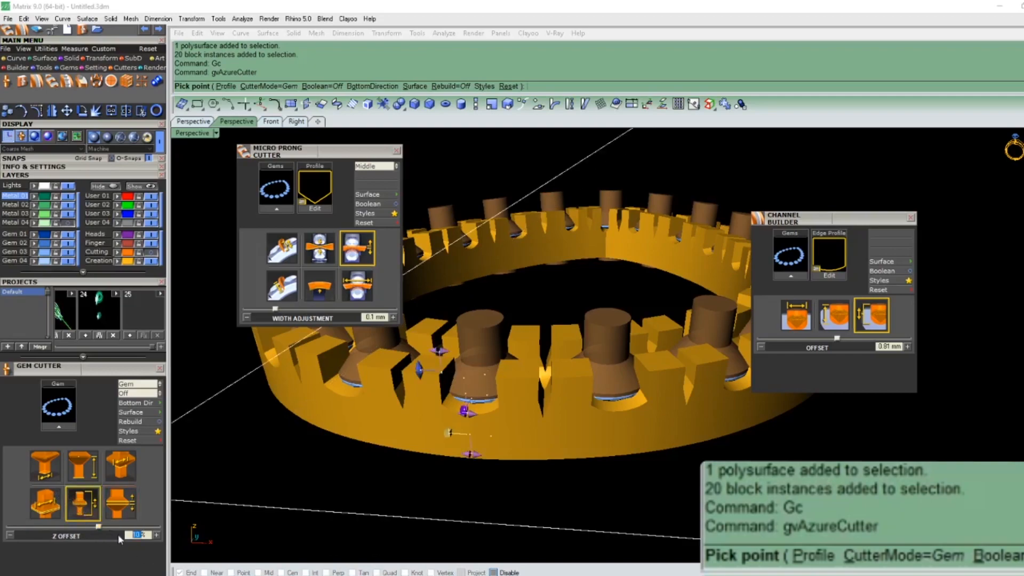
key(Return)
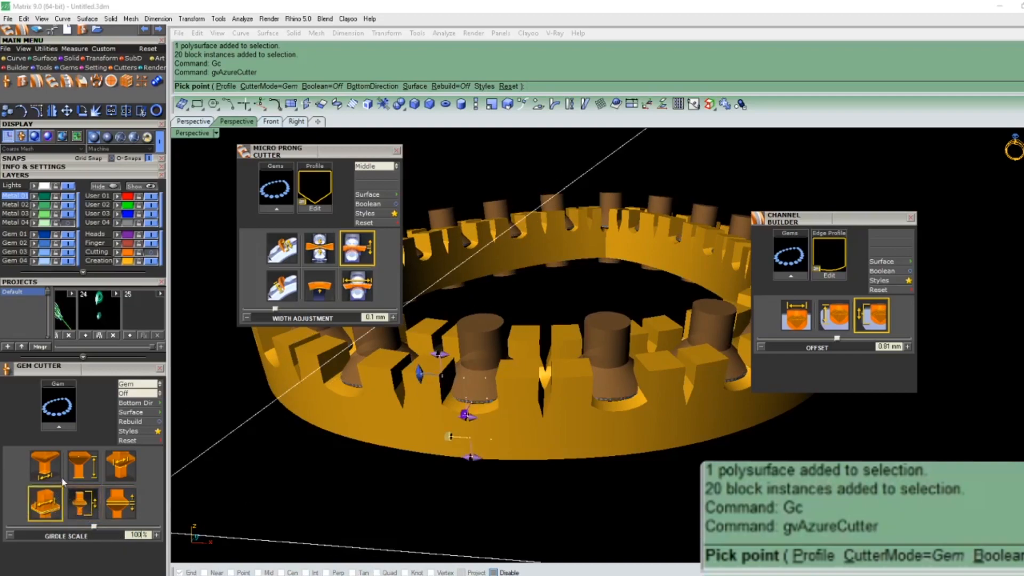
Step: Set the gem cutters' Lower Depth to -174% and Lower Taper to 74%, and create the cutters
click(84, 473)
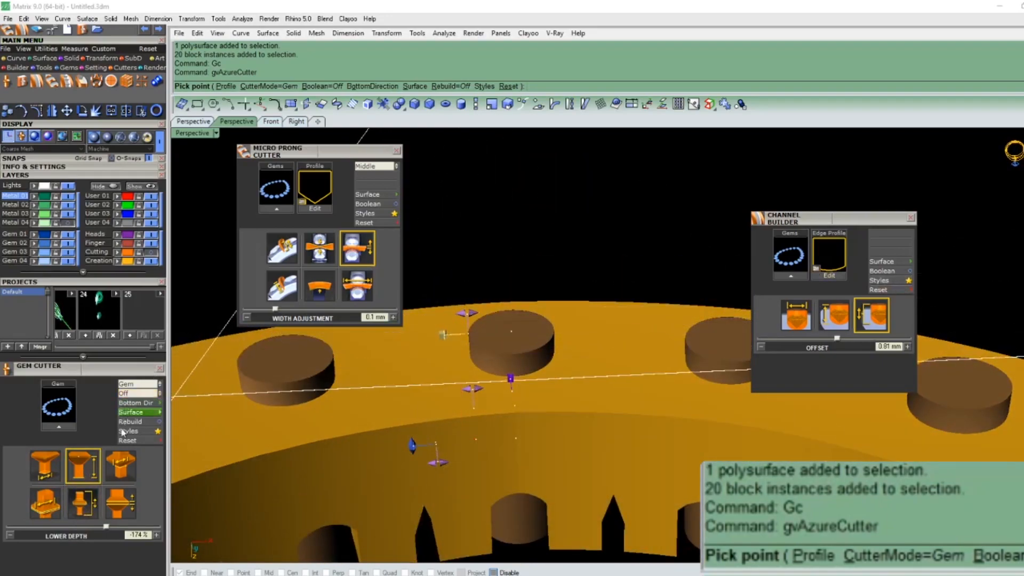
click(121, 466)
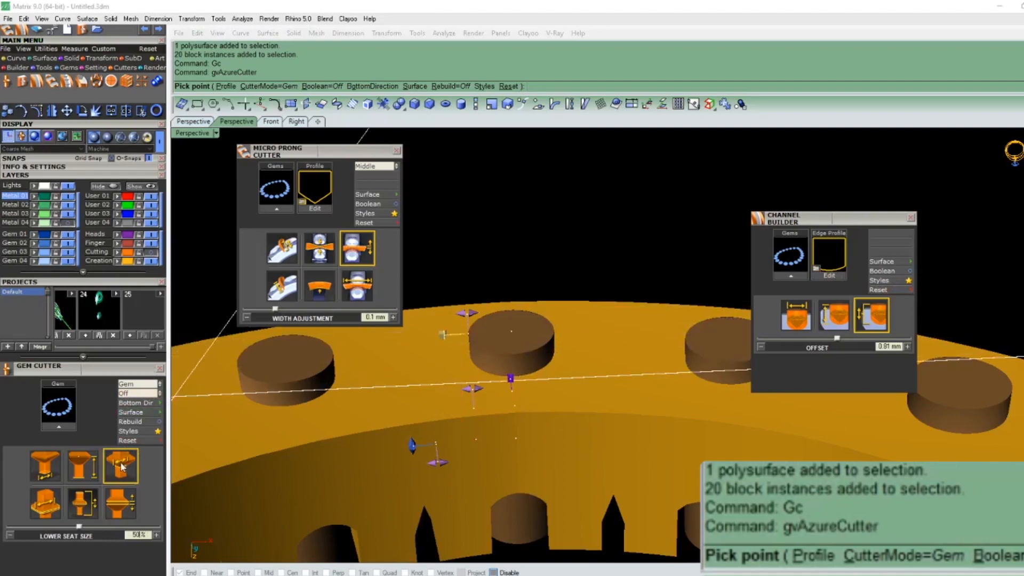
click(52, 474)
drag(79, 525, 117, 526)
right_drag(335, 419, 592, 395)
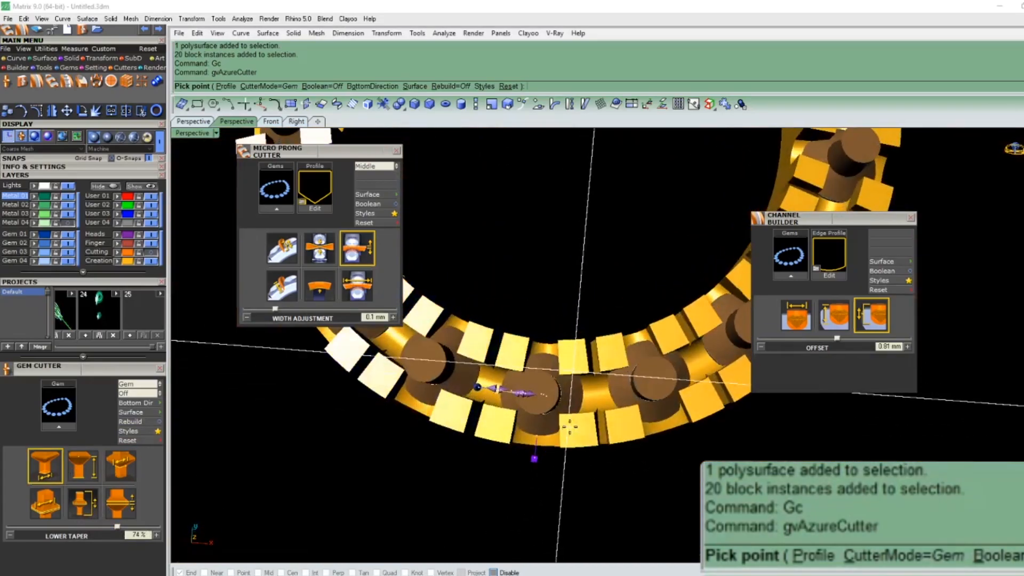
right_click(594, 393)
Step: Subtract all the gem cutters from the band with a Boolean difference, keeping the cutters with DeleteInput set to No
click(594, 393)
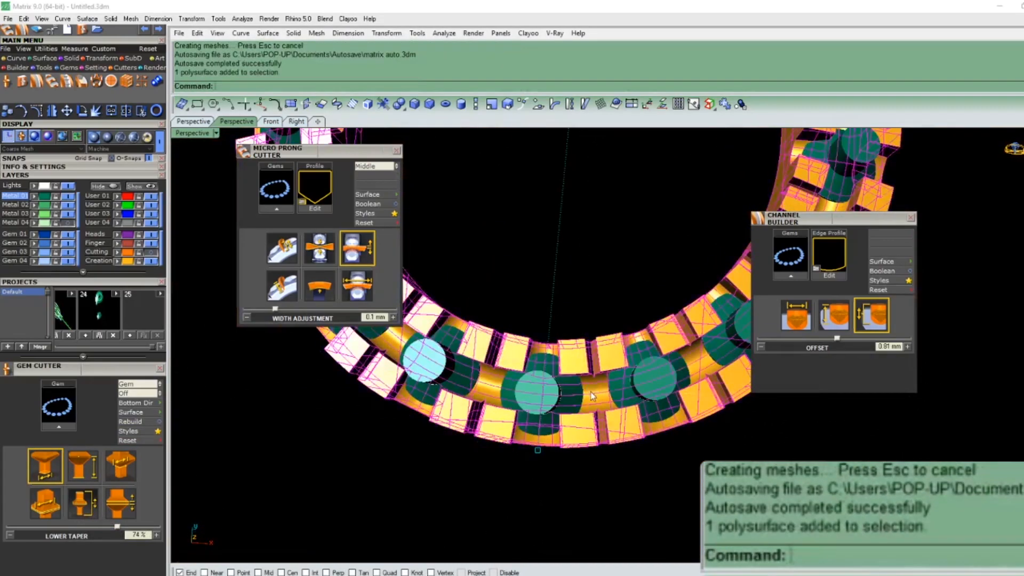
text(B)
key(Return)
click(548, 393)
right_click(548, 393)
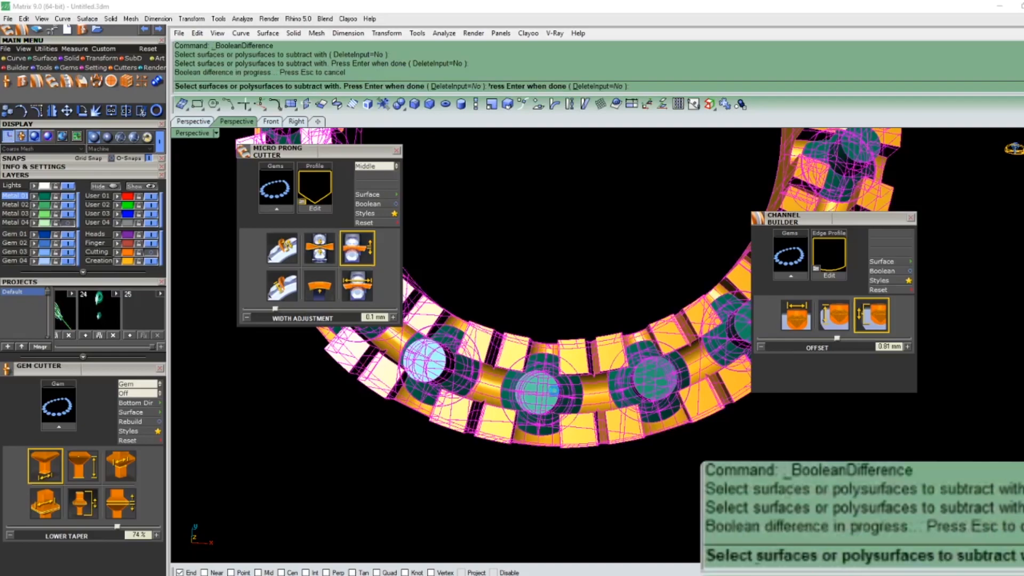
Step: Delete the gem cutters and the gems so that only the carved band is left
text(D)
key(Return)
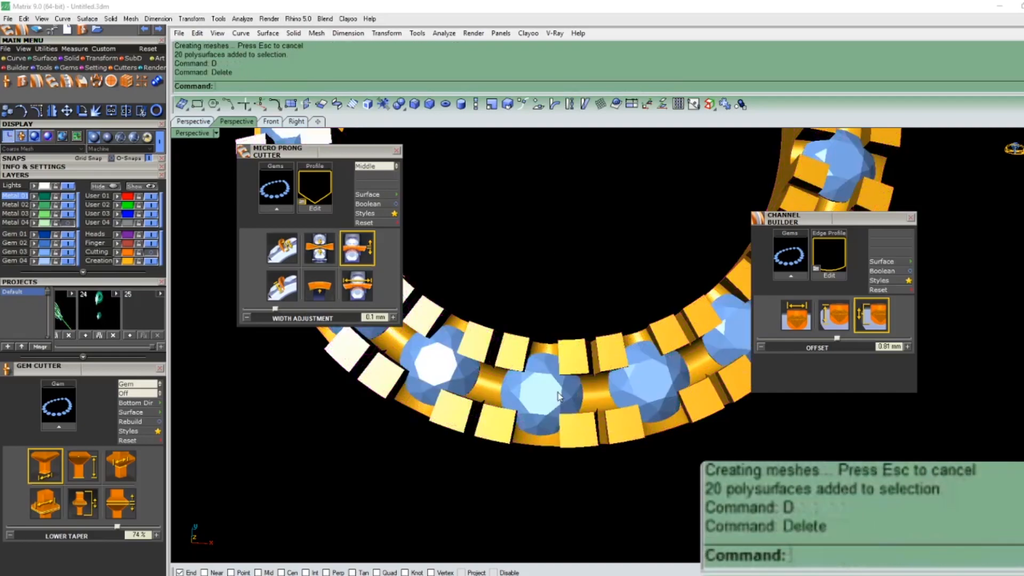
click(515, 385)
mouse_move(525, 387)
right_down()
mouse_move(559, 314)
mouse_move(496, 384)
mouse_move(525, 380)
right_up()
click(558, 314)
scroll(574, 338, down, 4)
click(568, 342)
text(D)
key(Return)
Step: Inspect the carved gem seats and through-holes around the band from several angles
scroll(539, 378, down, 6)
right_drag(646, 374, 535, 371)
scroll(686, 371, up, 8)
scroll(640, 394, down, 5)
right_drag(687, 371, 528, 381)
scroll(640, 406, up, 6)
scroll(625, 414, down, 6)
scroll(625, 413, up, 5)
Step: Try to fillet the outer scalloped edges of three neighbouring gem seats with a radius of 0.35, and undo it
text(CF)
key(Return)
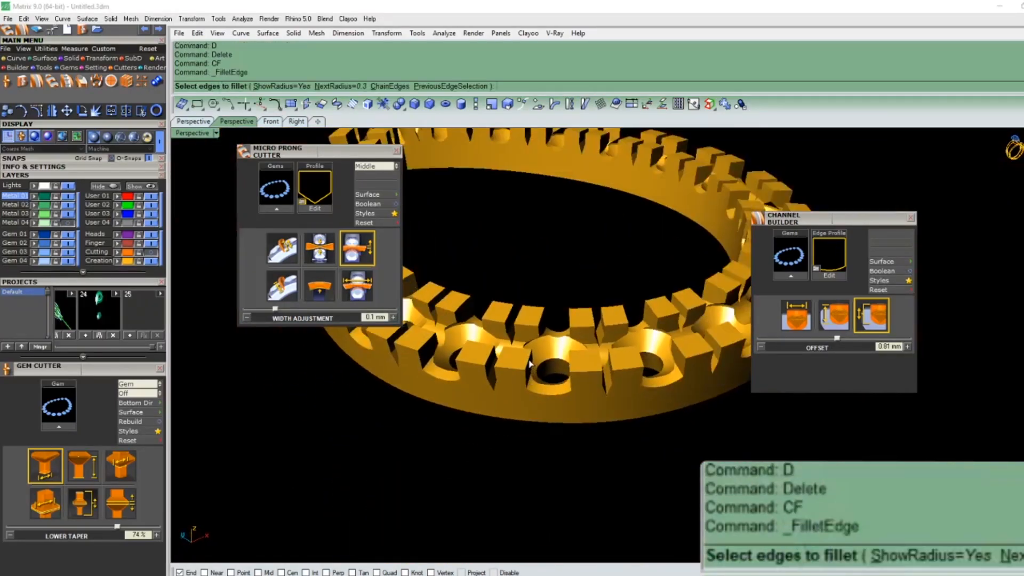
text(3)
key(Return)
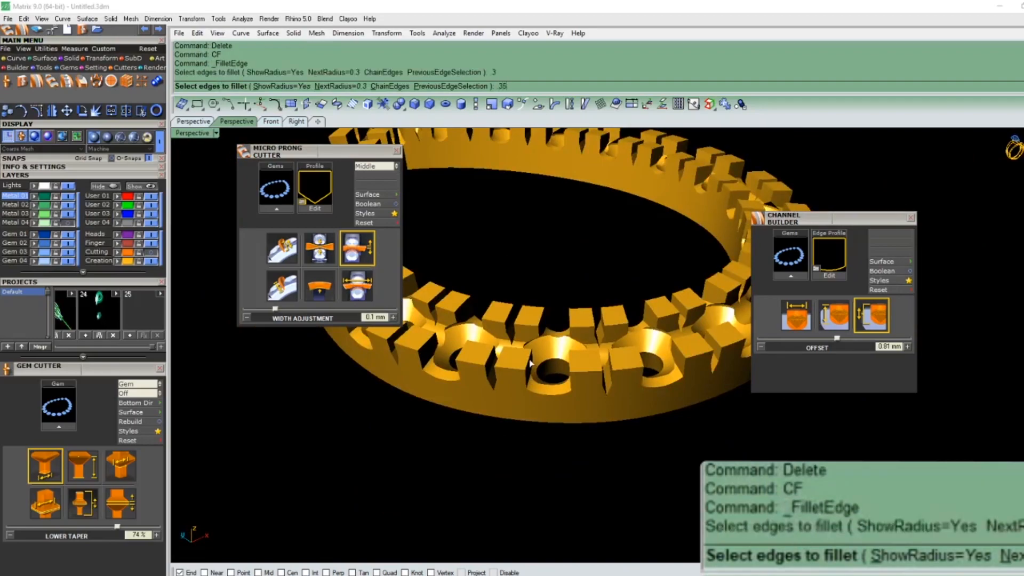
text(35)
key(Return)
click(548, 392)
click(551, 397)
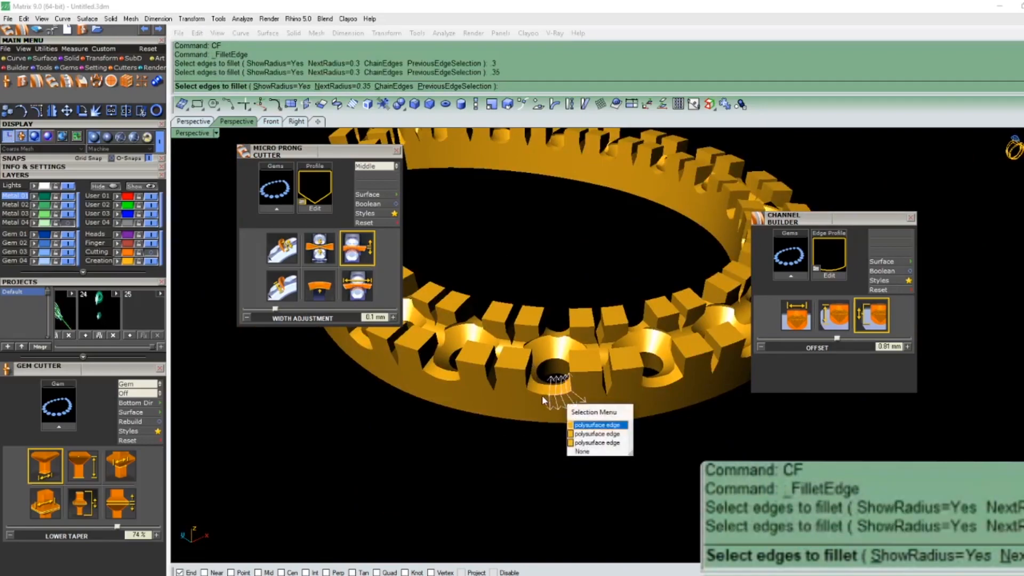
click(542, 395)
right_drag(473, 394, 501, 397)
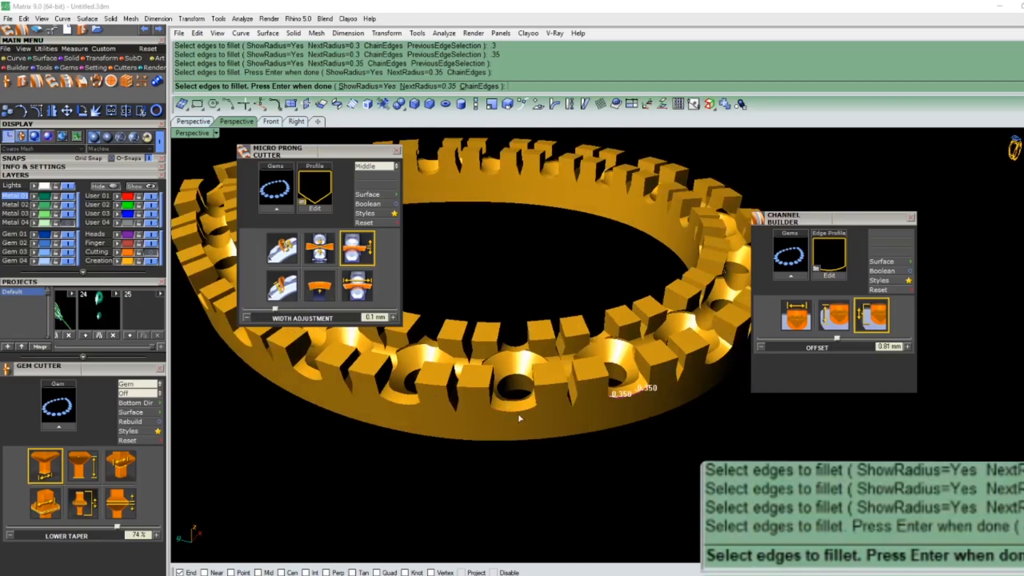
click(524, 410)
click(504, 410)
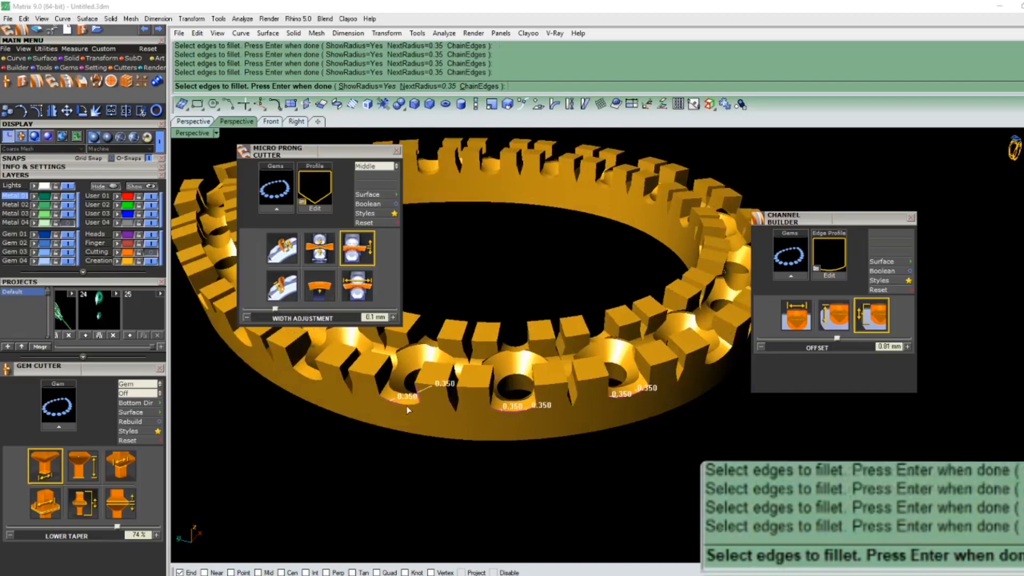
key(Return)
key(Return)
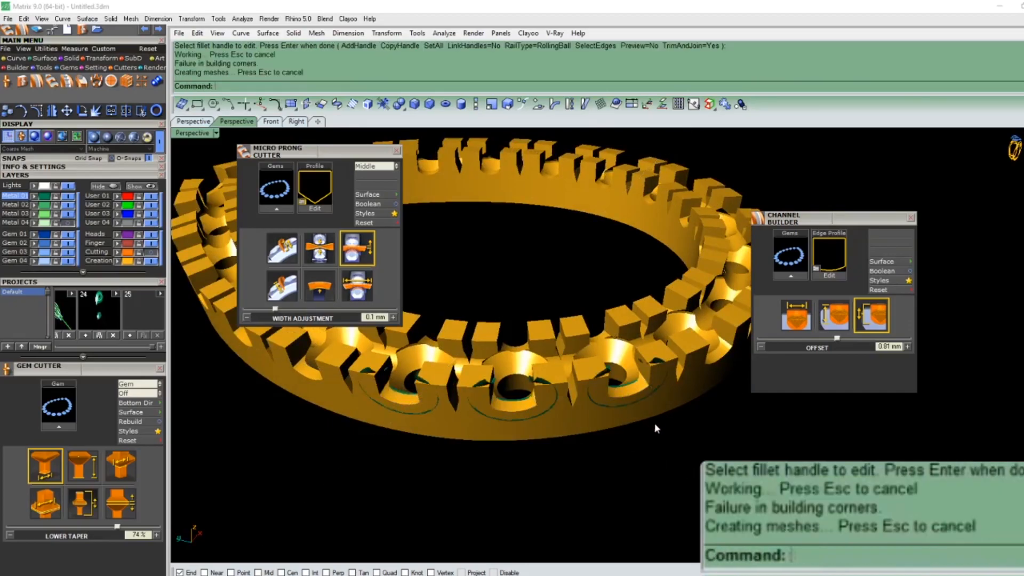
key(ctrl+z)
Step: Try the 0.35 fillet on the outer scalloped edge of only the front gem seat, and undo it
text(cf)
key(Return)
click(535, 409)
click(524, 411)
click(503, 410)
key(Return)
key(Return)
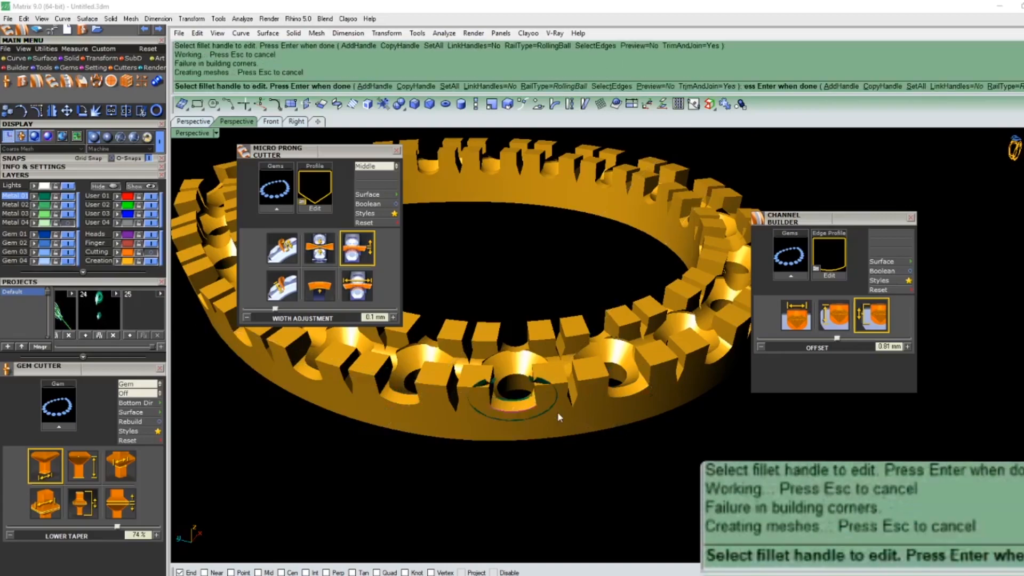
key(ctrl+z)
scroll(530, 408, up, 8)
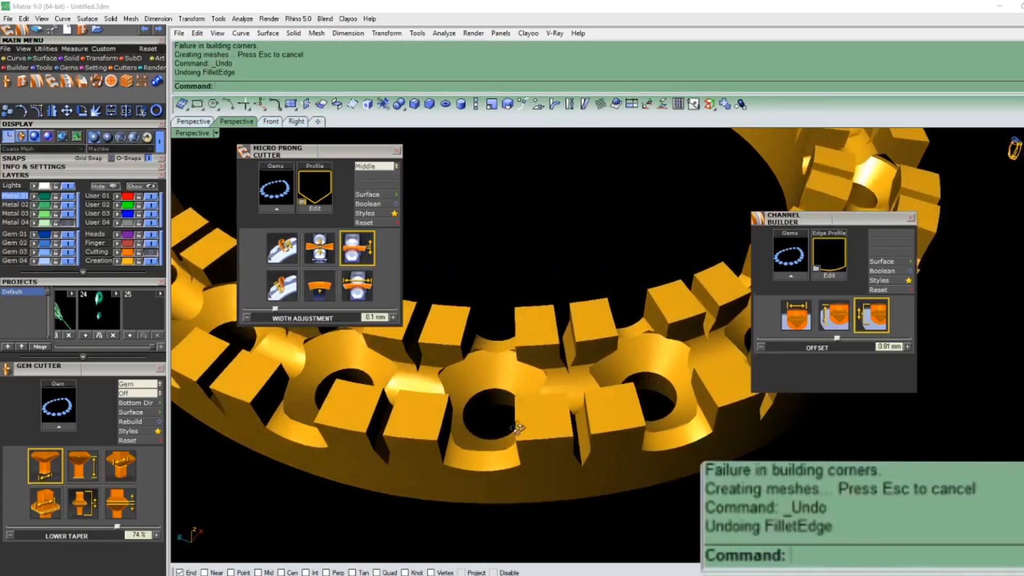
scroll(506, 441, down, 5)
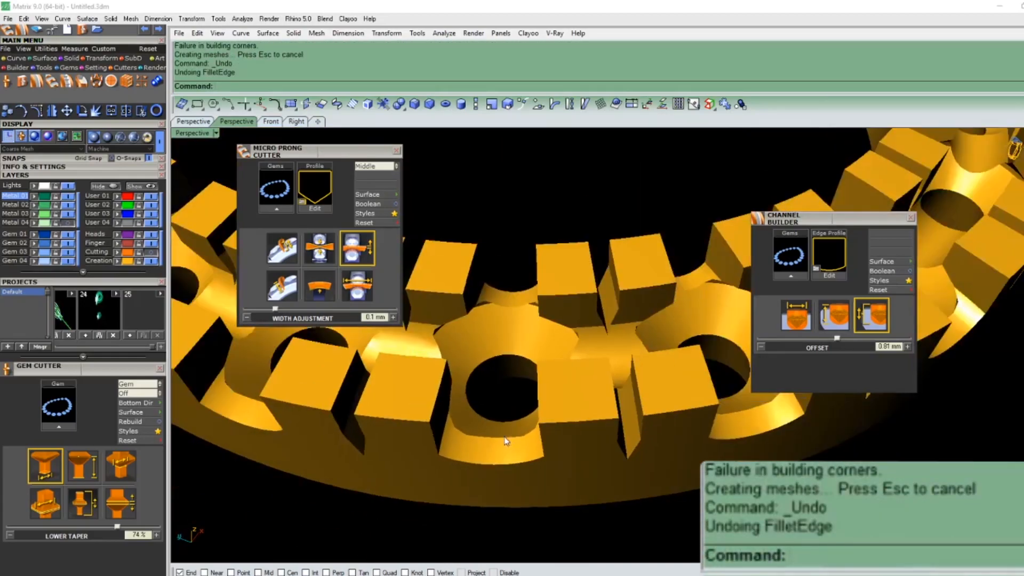
Step: Undo the deletion of the gems and the gem cutters
key(ctrl+z)
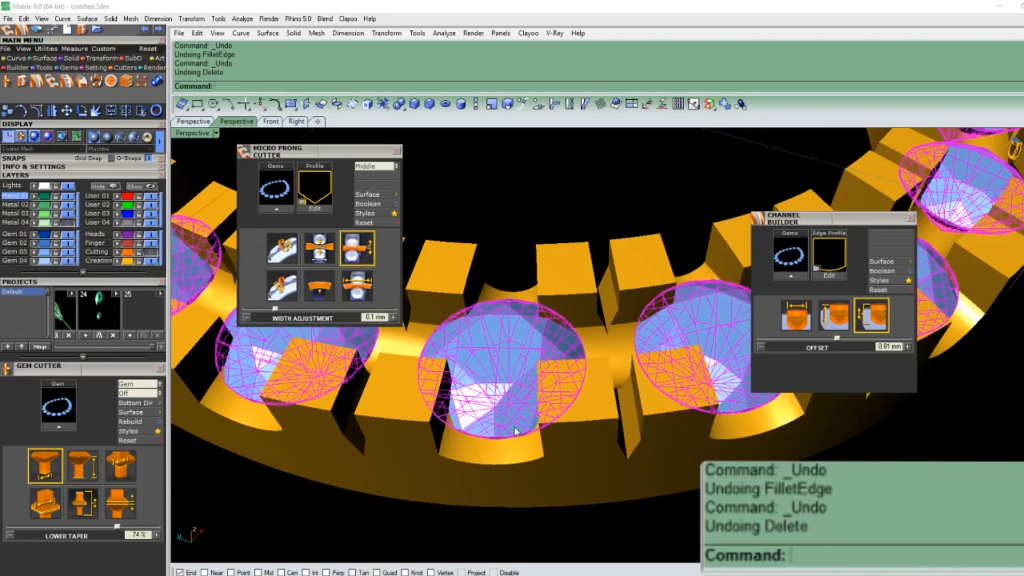
key(Escape)
scroll(515, 431, down, 6)
right_drag(530, 452, 509, 413)
key(ctrl+z)
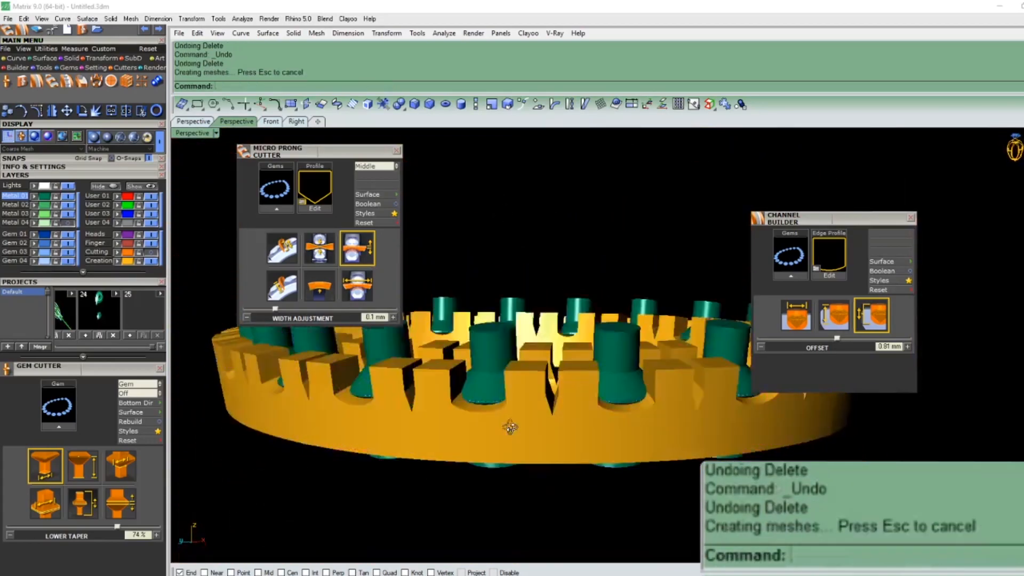
key(Escape)
scroll(510, 453, up, 5)
Step: Try the 0.35 edge fillet on a gem seat with the cutters present, and undo it
text(CF)
key(Return)
click(482, 425)
click(457, 424)
key(Return)
key(Return)
key(ctrl+z)
Step: Fillet the outer scalloped edge of the front gem seat with a radius of 0.3
text(CF)
key(Return)
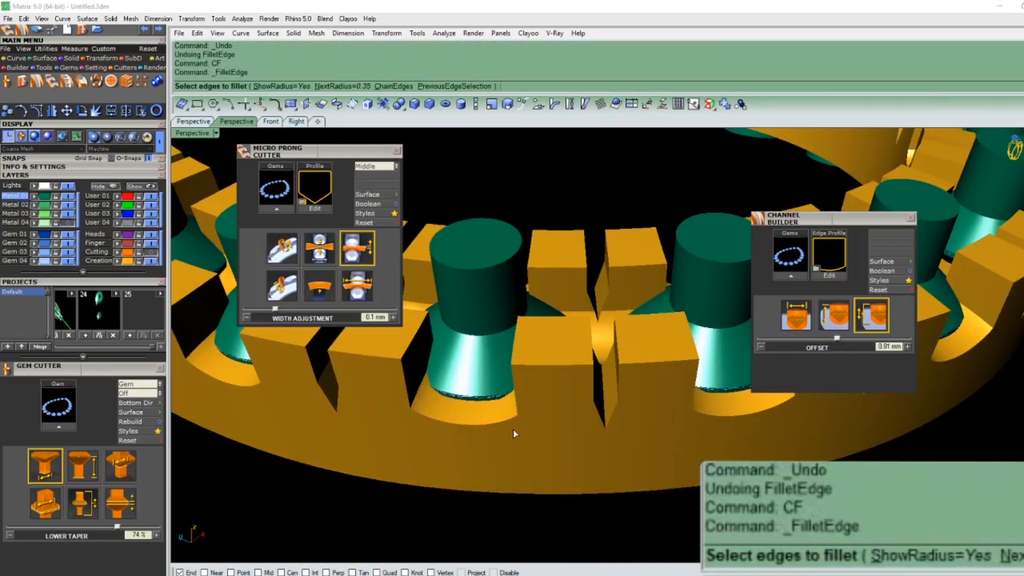
click(498, 427)
click(457, 424)
key(Return)
key(Return)
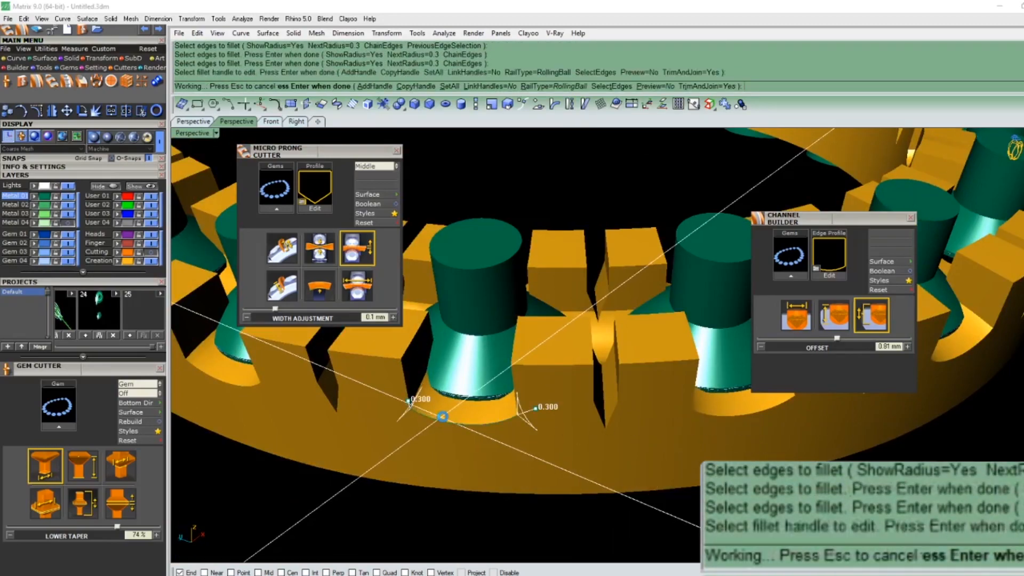
Step: Repeat the 0.3 edge fillet on the adjacent gem seat
key(Return)
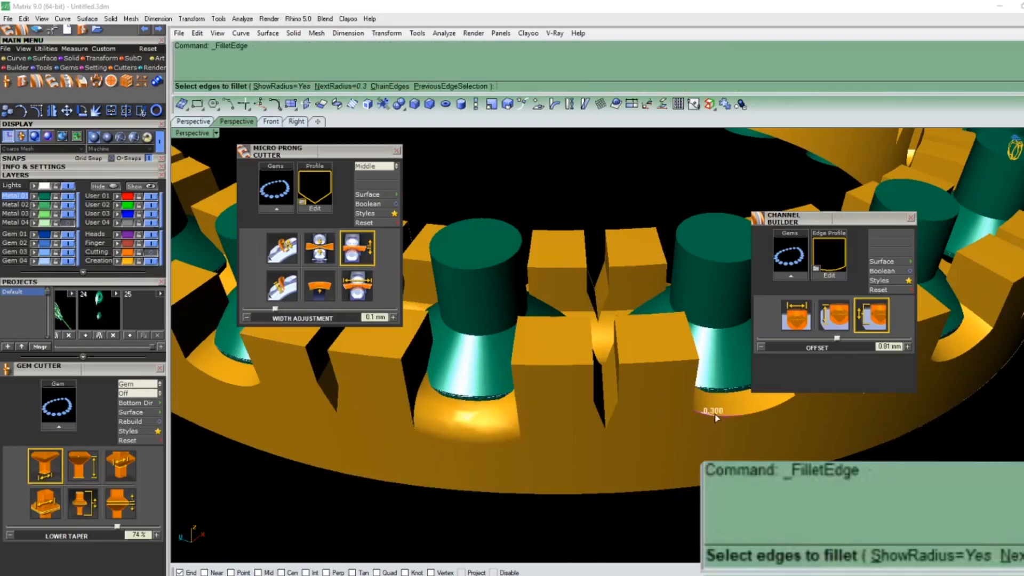
click(717, 416)
click(766, 411)
key(Return)
key(Return)
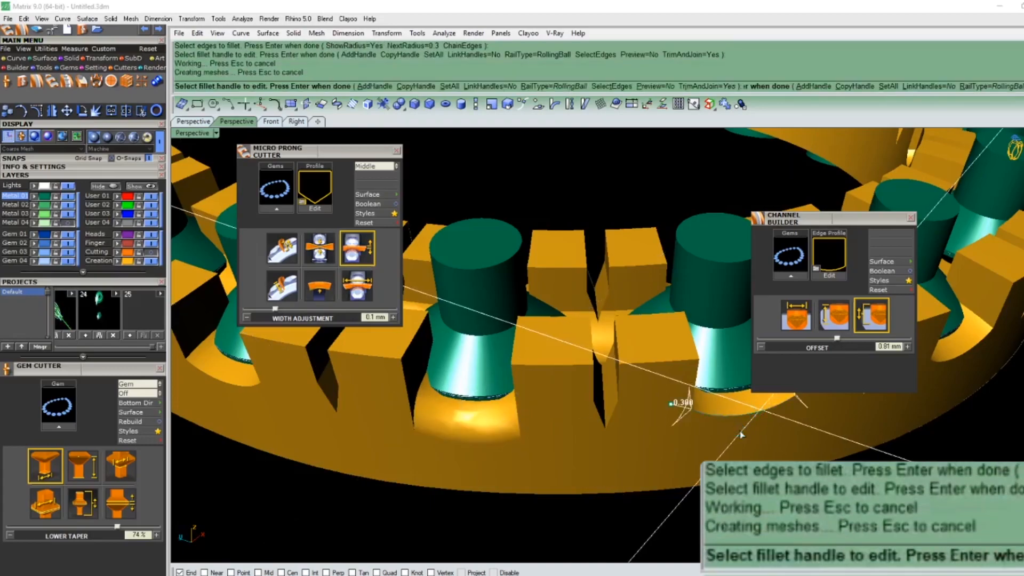
Step: Fillet the seat edge on the other side of the first fillet with radius 0.3, and check the filleted surface by selecting it
right_drag(766, 411, 317, 392)
text(CF)
key(Return)
click(317, 392)
click(343, 397)
key(Return)
key(Return)
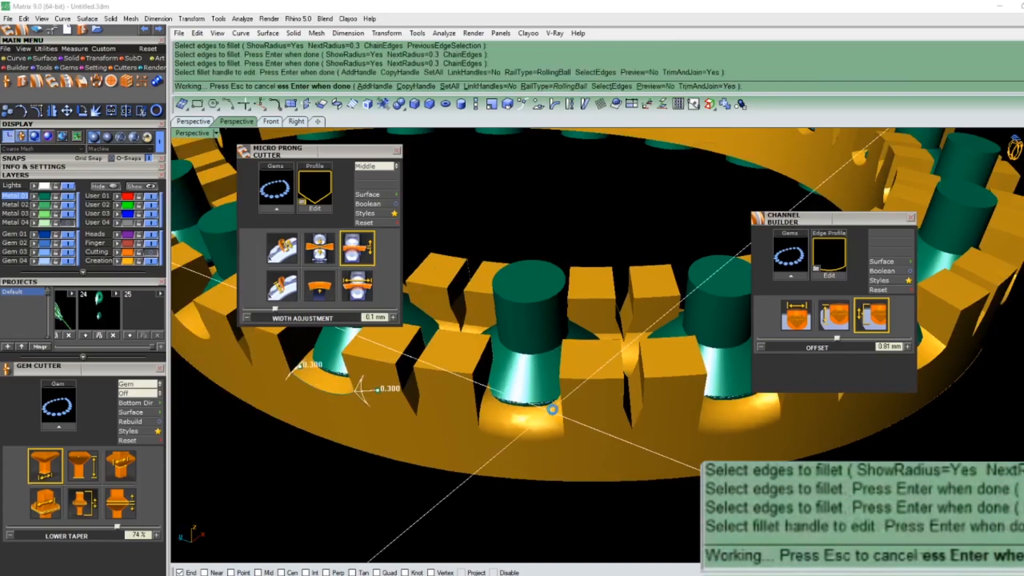
scroll(492, 400, up, 5)
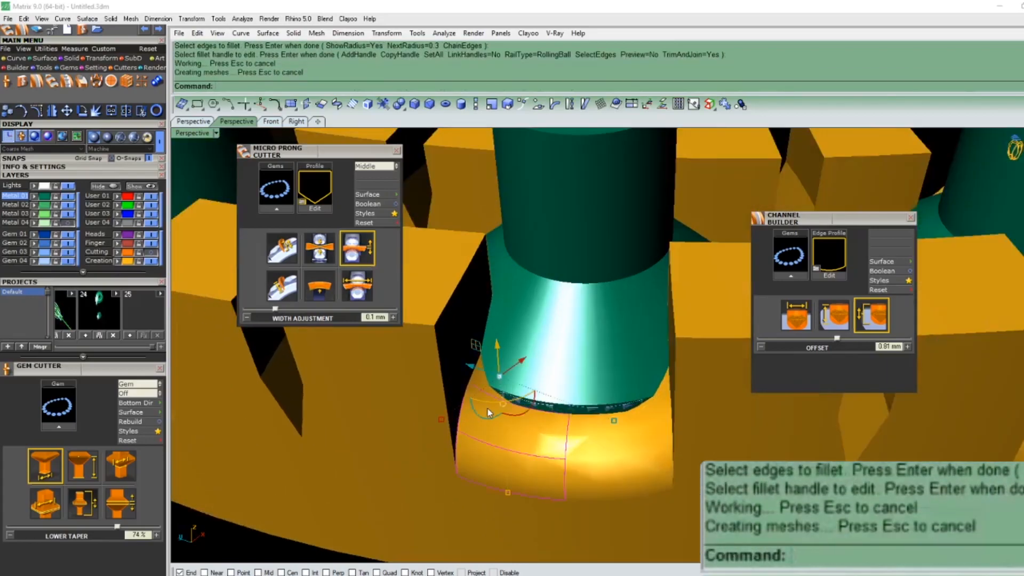
click(581, 423)
scroll(533, 416, down, 5)
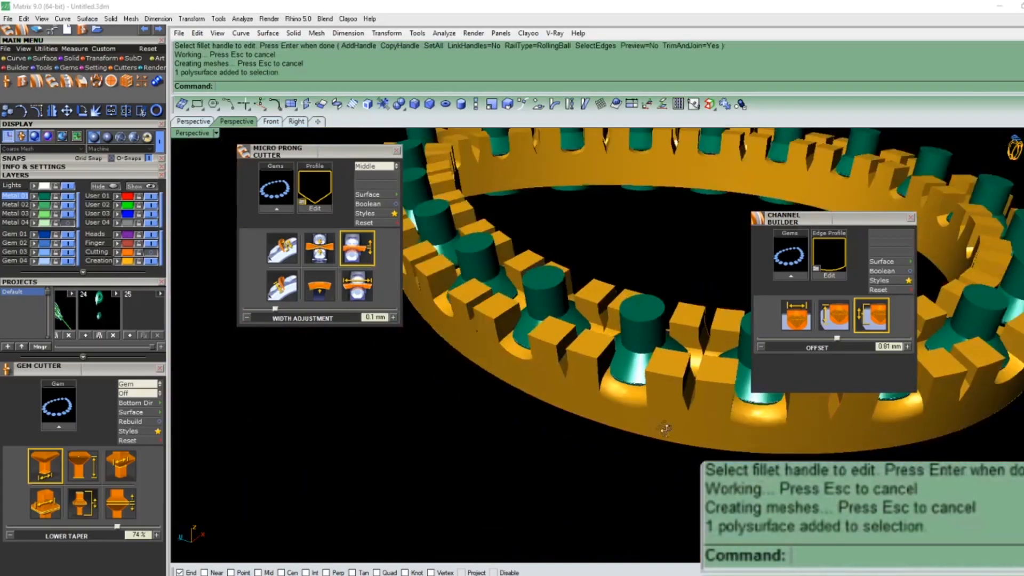
Step: Try the 0.3 fillet on the following gem seat's outer edge, and undo it
text(CF)
key(Return)
click(512, 393)
key(Return)
key(Return)
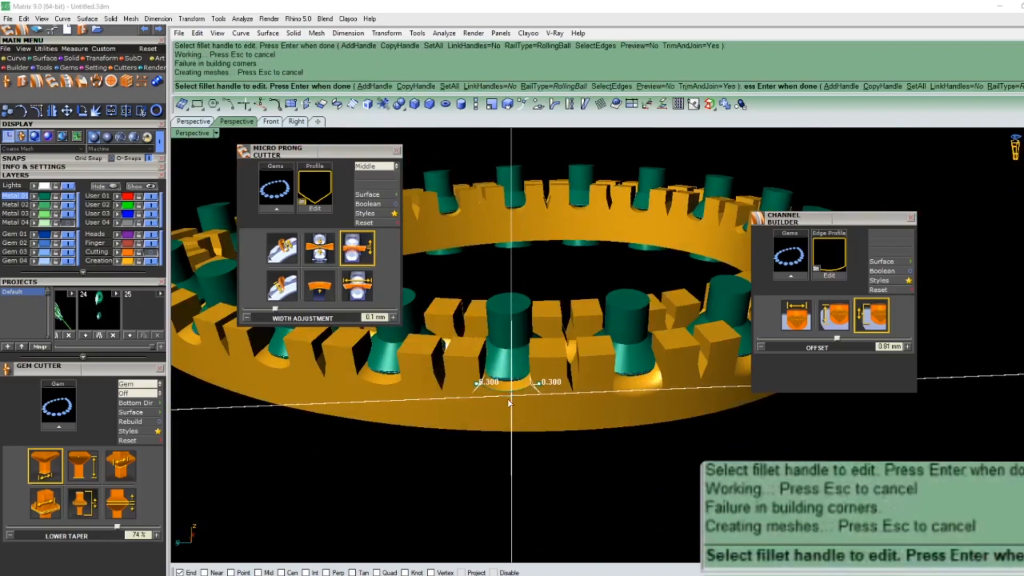
scroll(576, 433, down, 5)
right_drag(586, 435, 554, 408)
key(ctrl+z)
Step: Fillet the outer edges of that following gem seat with a reduced radius of 0.25
scroll(533, 384, up, 5)
text(CF)
key(Return)
text(.25)
key(Return)
click(527, 365)
click(531, 366)
key(Return)
key(Return)
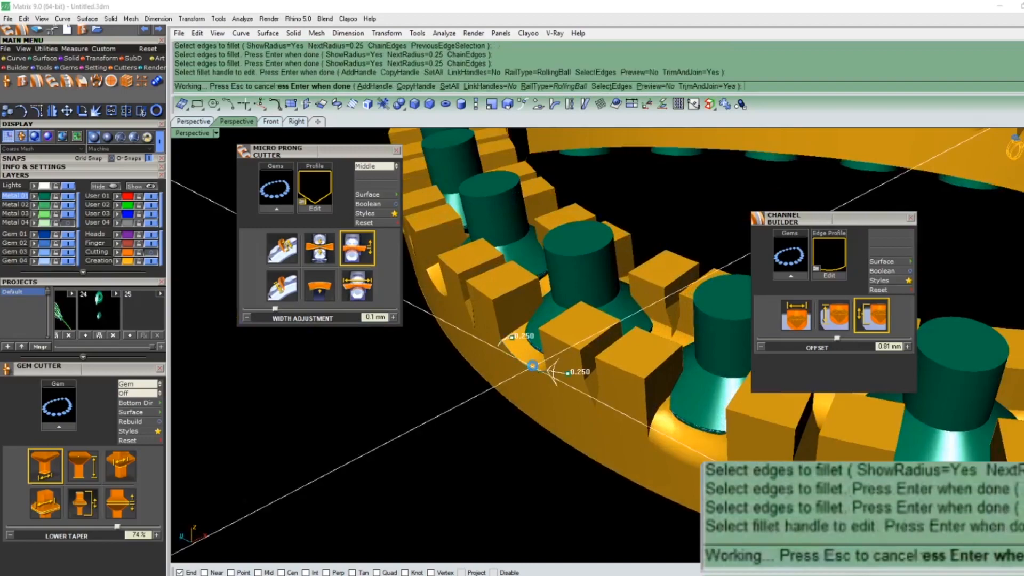
Step: Fillet the next gem seat's outer edge with radius 0.3
scroll(576, 399, down, 5)
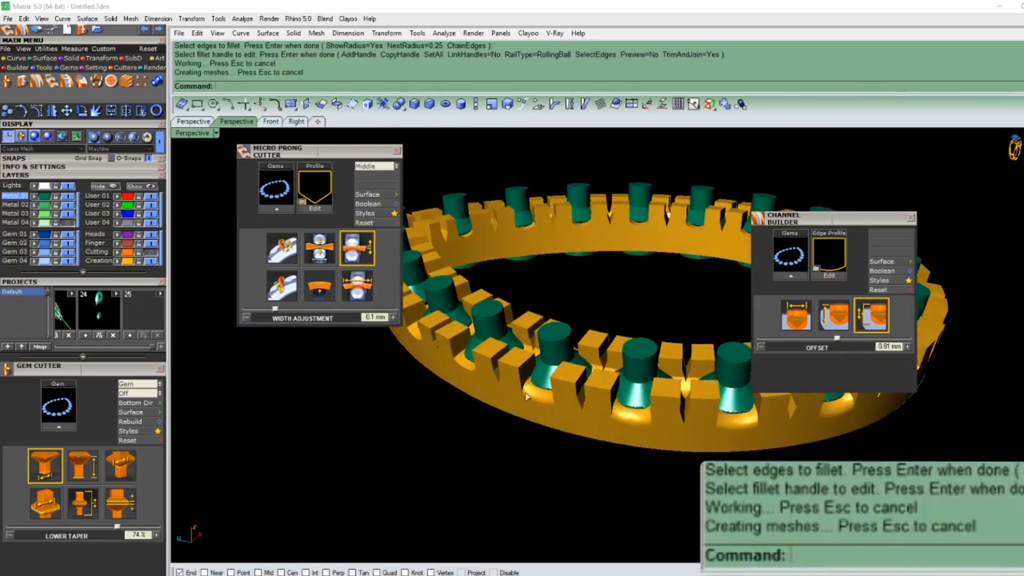
scroll(482, 395, up, 4)
text(CF)
key(Return)
text(.3)
key(Return)
click(463, 353)
key(Return)
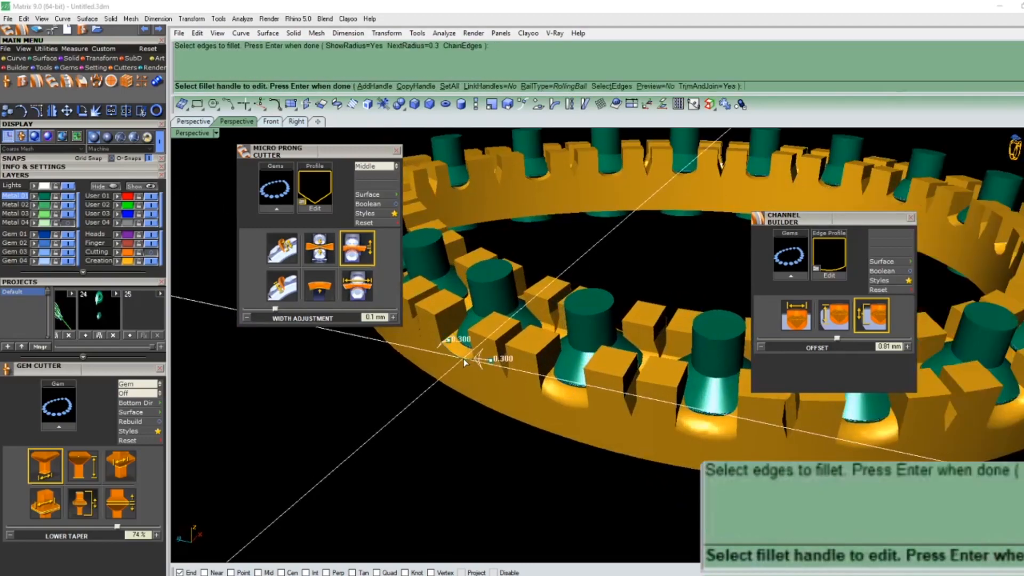
key(Return)
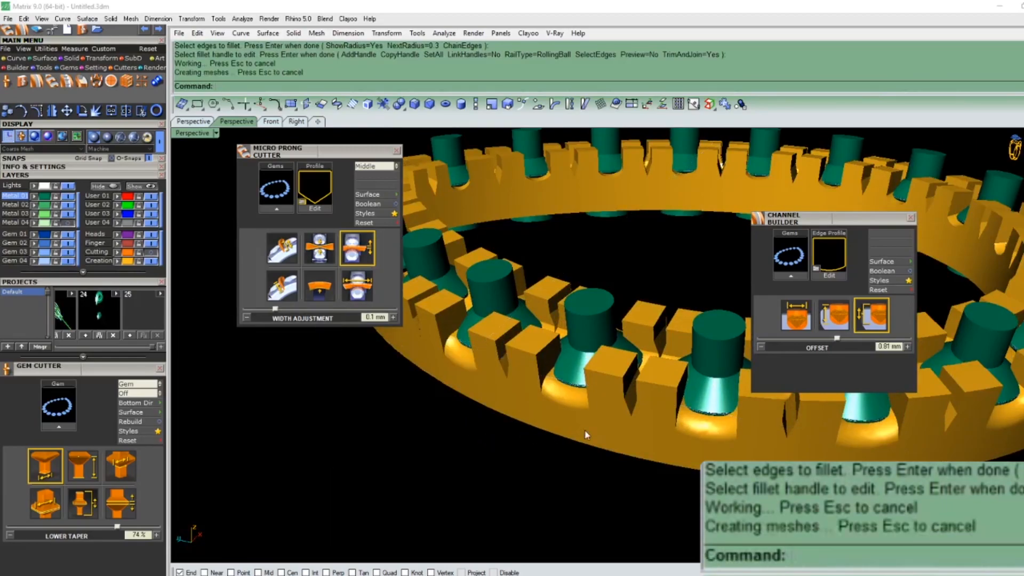
Step: Subtract the gem cutters from the filleted band with a Boolean difference
click(594, 425)
scroll(594, 422, down, 4)
text(B)
key(Return)
click(591, 345)
key(Return)
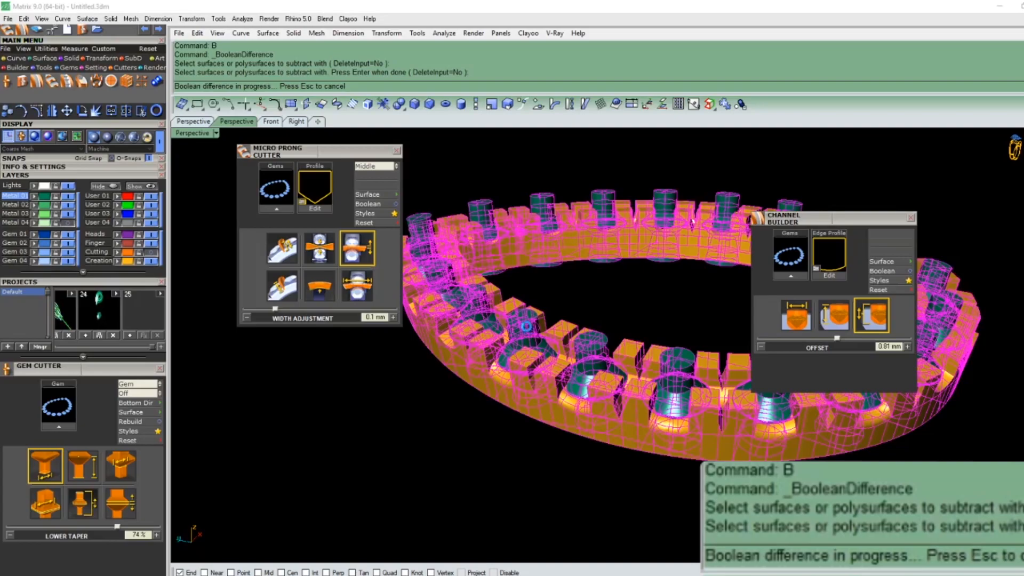
Step: Delete all the gem cutters and the gems, and inspect the drilled seats from above
right_drag(563, 445, 620, 461)
click(570, 308)
scroll(570, 308, down, 3)
click(645, 400)
click(618, 323)
right_drag(619, 322, 645, 379)
scroll(615, 350, up, 4)
click(646, 371)
text(D)
key(Return)
click(645, 379)
text(D)
key(Return)
scroll(652, 395, up, 3)
scroll(542, 368, down, 3)
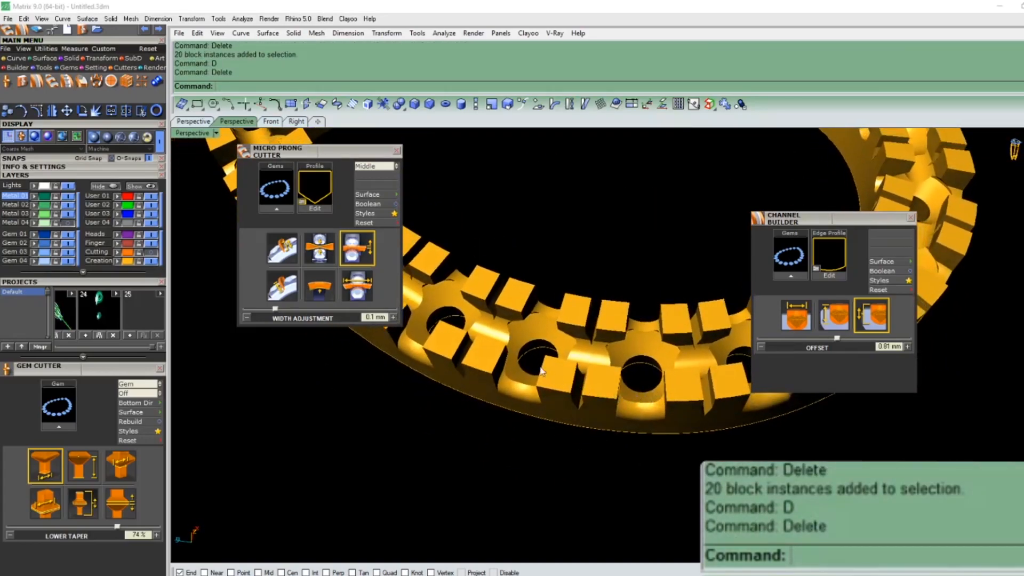
Step: Undo the deletions, the seat edge fillets and the Boolean differences
key(ctrl+z)
key(ctrl+z)
scroll(622, 386, up, 4)
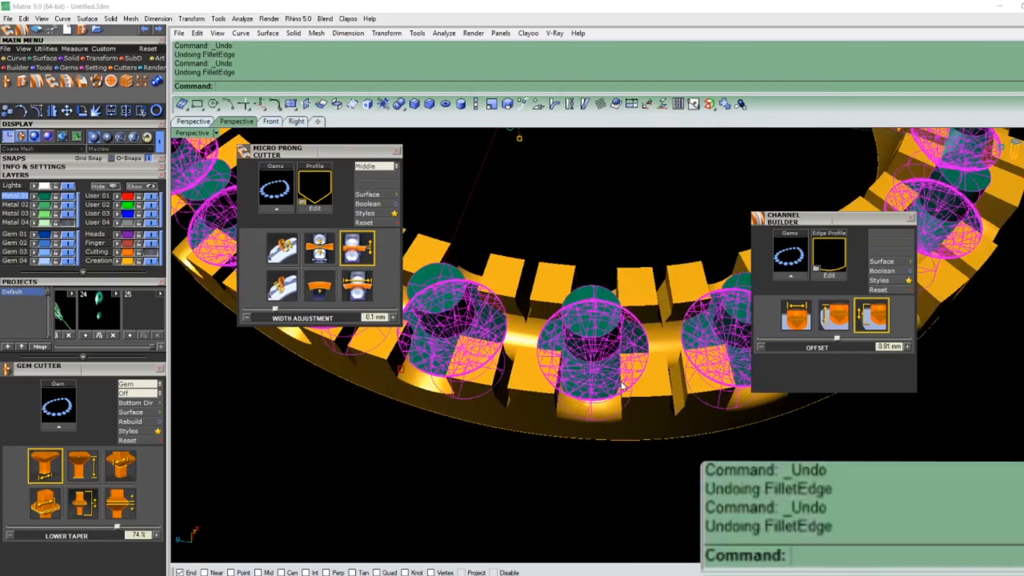
key(ctrl+z)
Step: Delete the gem cutters and show the gems' layer on the uncut band
click(600, 354)
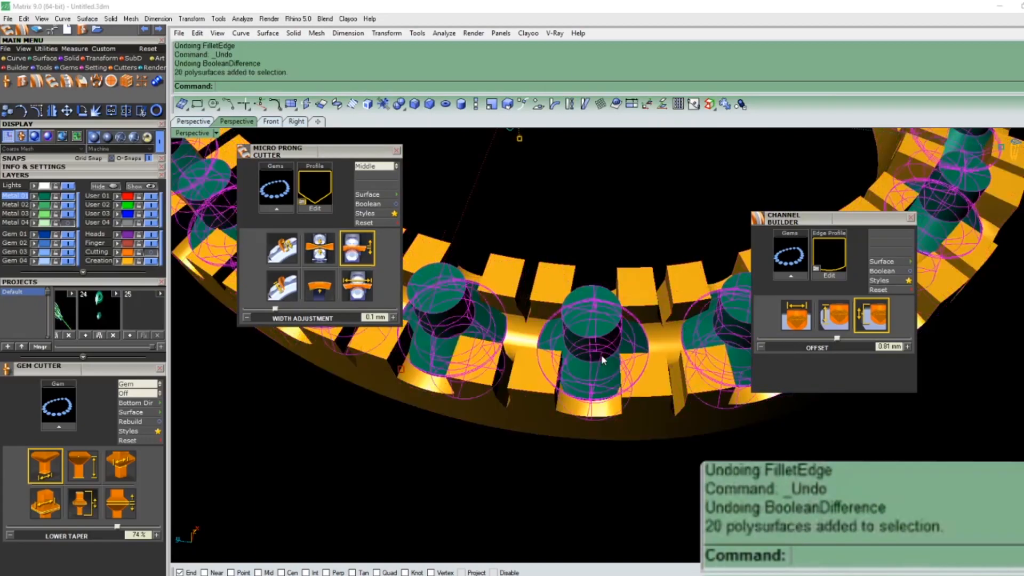
text(D)
key(Return)
click(65, 253)
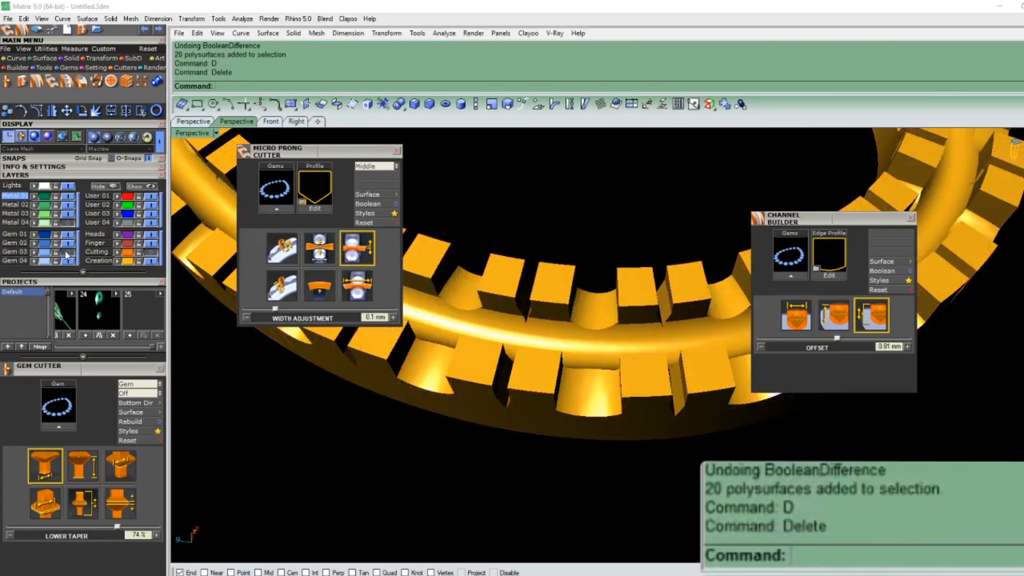
click(67, 254)
Step: Fillet the outer edges of three neighbouring gem seats together with radius 0.3
text(CF)
key(Return)
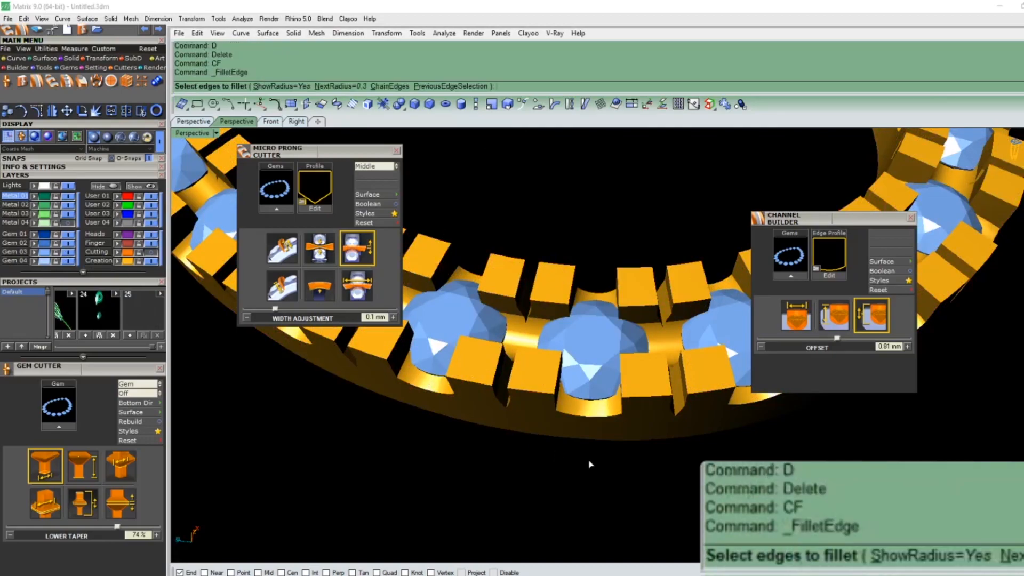
key(Return)
click(586, 420)
click(609, 424)
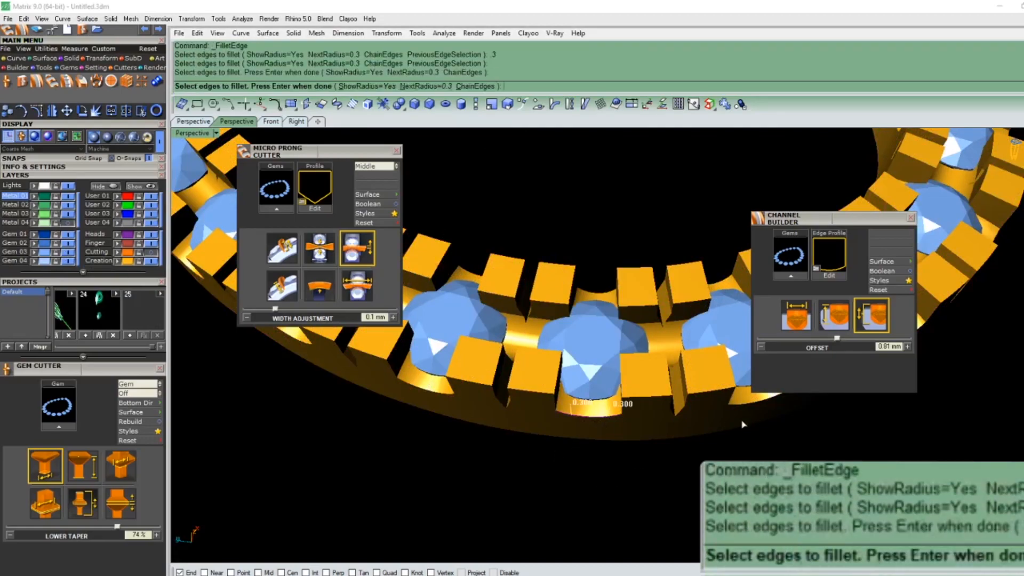
click(729, 415)
scroll(714, 422, down, 3)
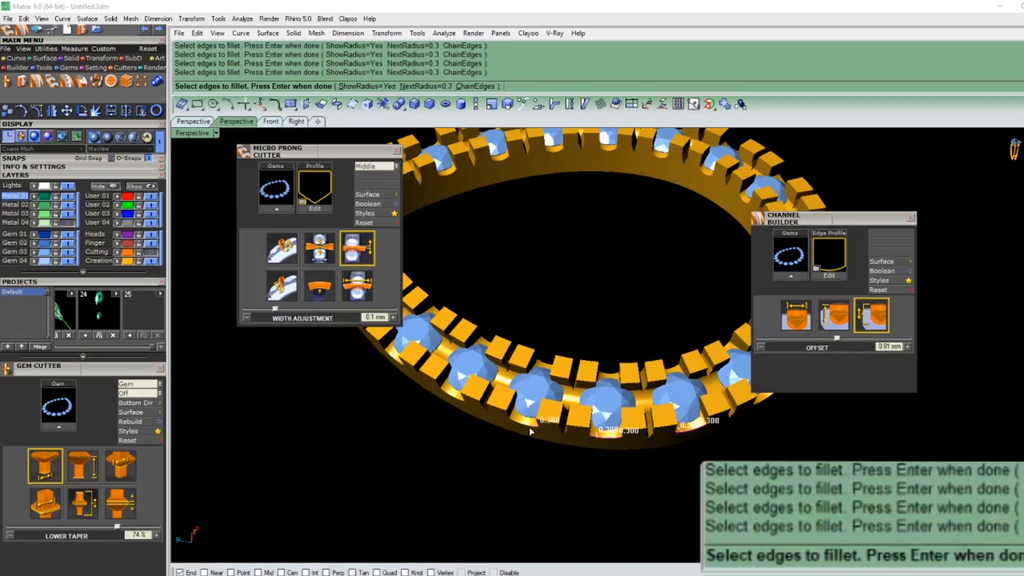
click(513, 420)
click(513, 419)
key(Return)
key(Return)
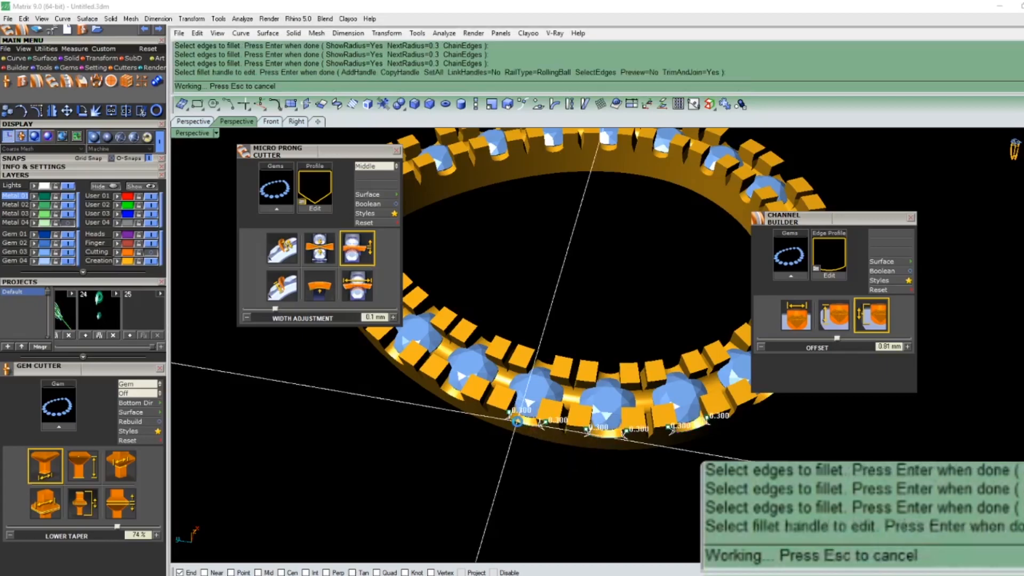
Step: Fillet the outer edge of one more unrounded gem seat on the front of the band with radius 0.3
right_drag(619, 491, 595, 428)
scroll(595, 427, down, 4)
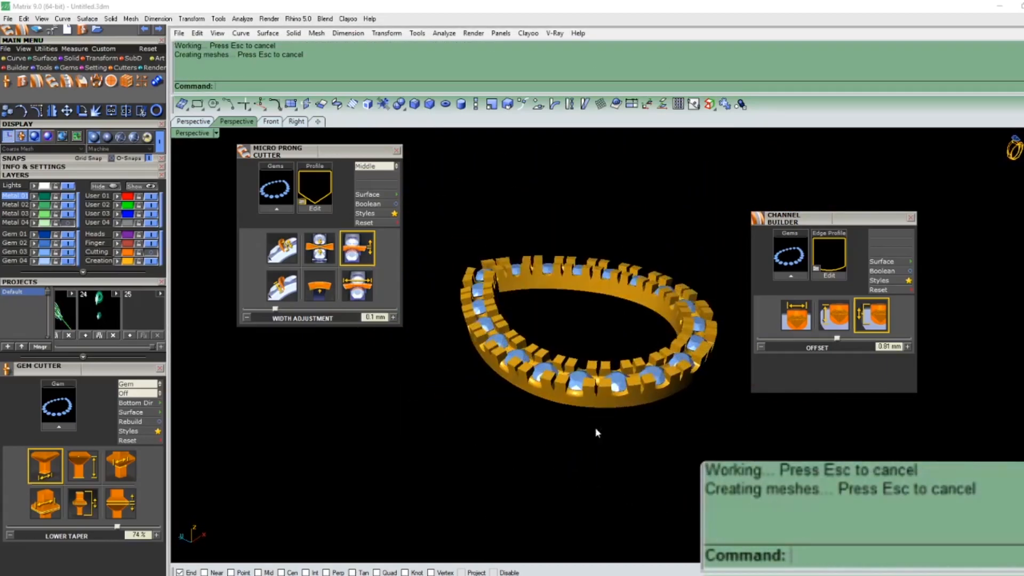
key(Return)
click(621, 398)
click(621, 397)
scroll(618, 396, up, 5)
key(Return)
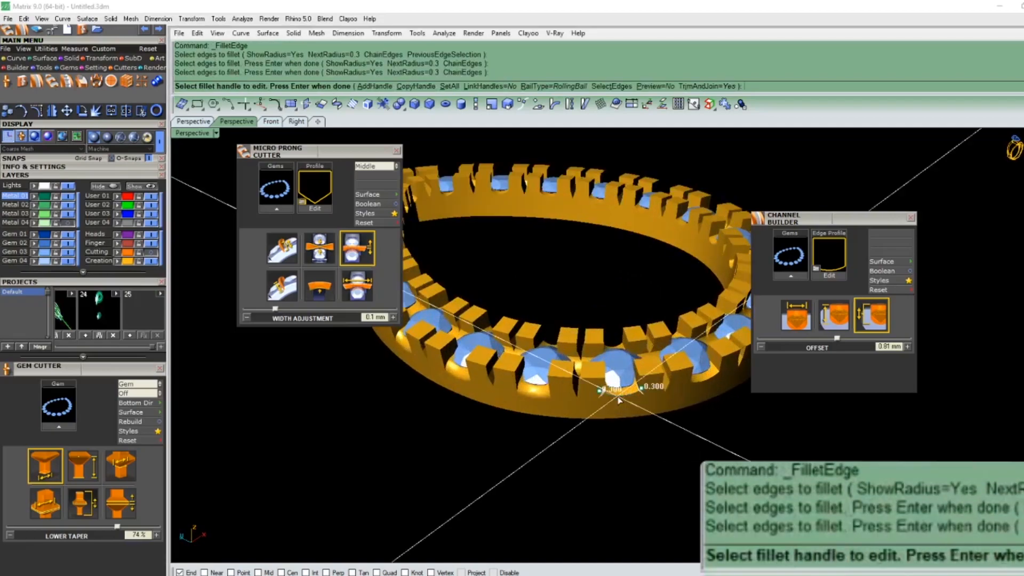
key(Return)
Step: Create gem cutters for all the gems and subtract them from the band with a Boolean difference
click(620, 376)
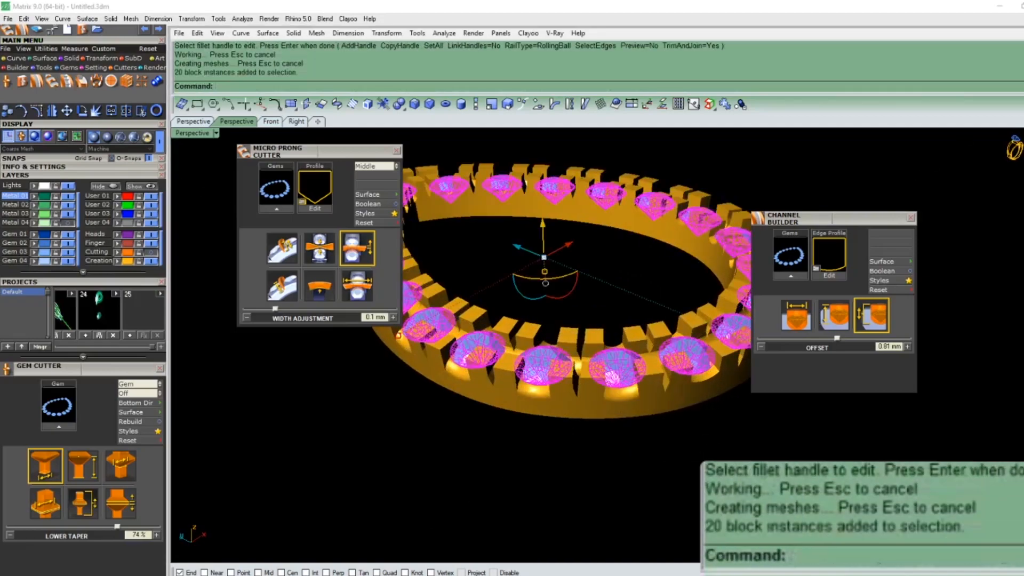
text(Gc)
key(Return)
click(623, 401)
text(B)
key(Return)
click(617, 350)
key(Return)
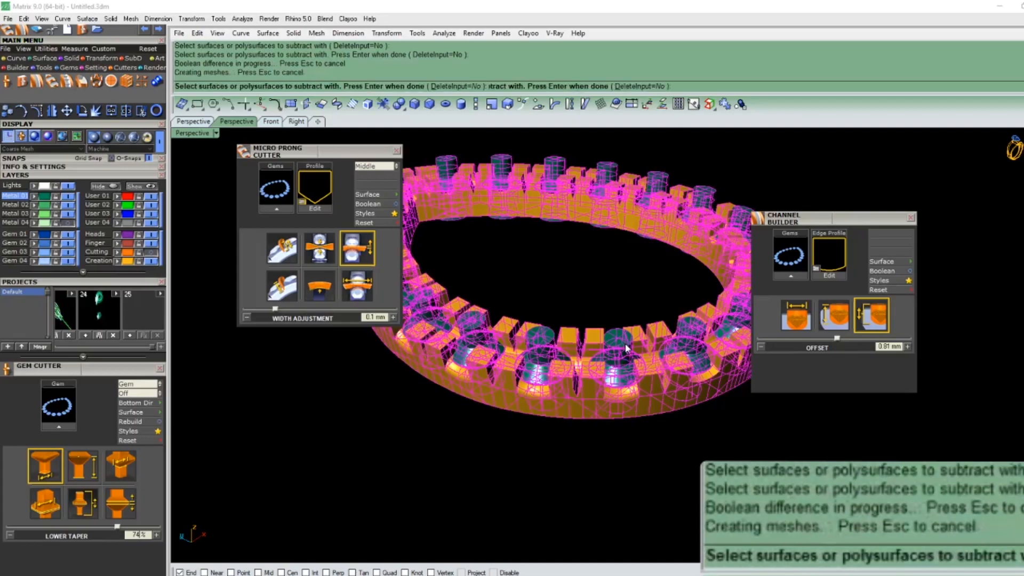
Step: Delete the used gem cutters and hide the gems' layer
text(D)
key(Return)
right_drag(625, 338, 612, 446)
click(69, 252)
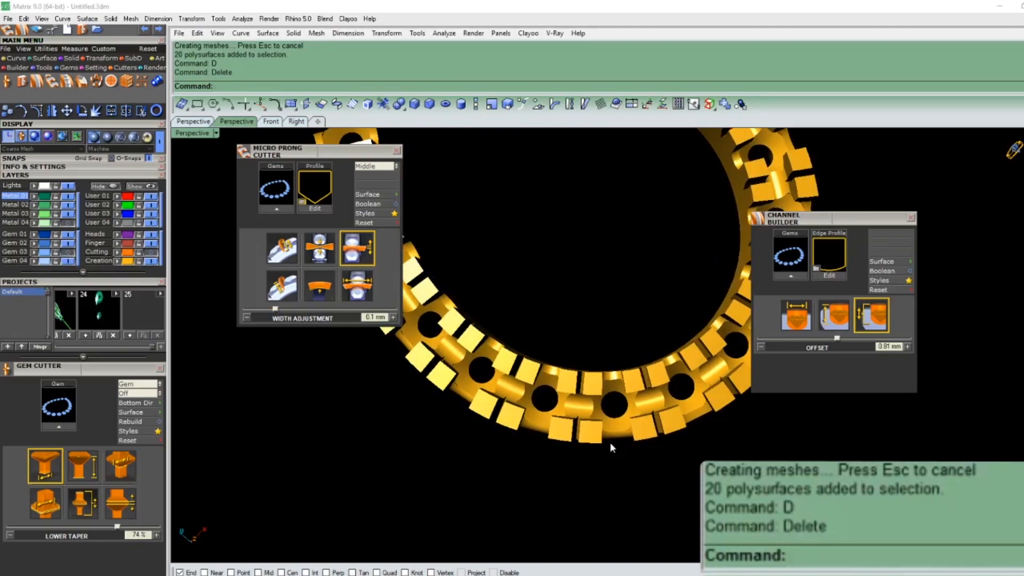
Step: Inspect the drilled holes, prongs and scalloped seat edges from above and from below
scroll(611, 447, down, 4)
right_drag(618, 413, 651, 510)
scroll(674, 419, down, 5)
scroll(556, 408, up, 10)
scroll(602, 485, down, 8)
right_drag(602, 485, 581, 329)
scroll(502, 333, up, 5)
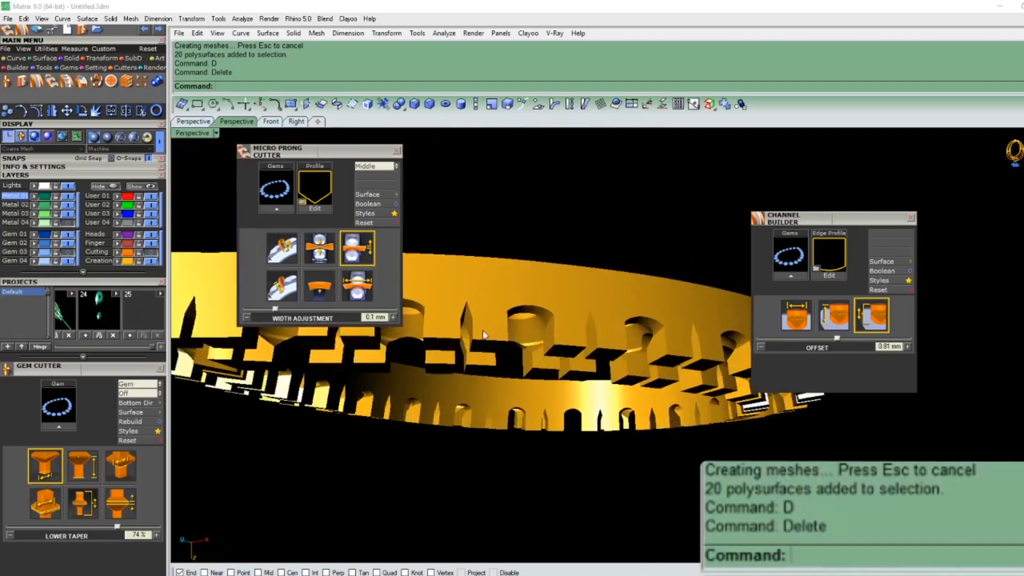
scroll(481, 334, down, 5)
right_drag(481, 334, 624, 498)
Step: Measure the height from the seat bottom up to the prong tops with a trial line in the Right view
key(ctrl+F3)
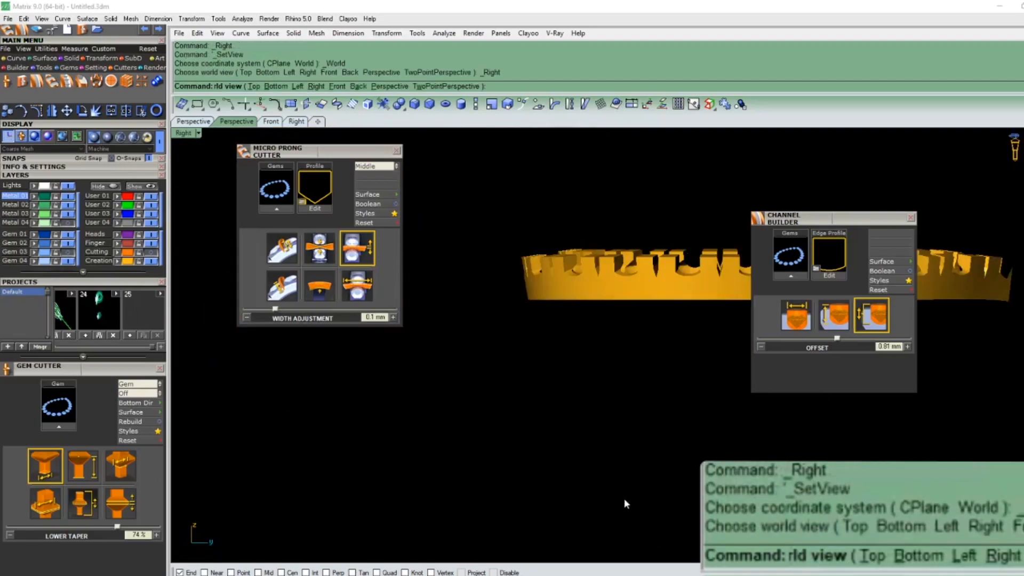
scroll(564, 278, up, 3)
scroll(560, 273, up, 2)
text(l)
key(Return)
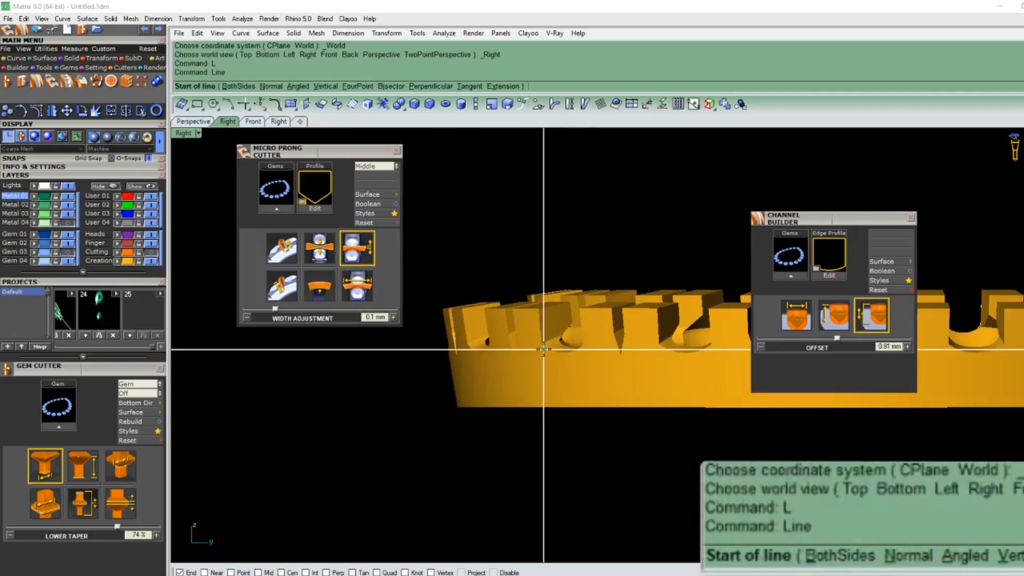
click(543, 346)
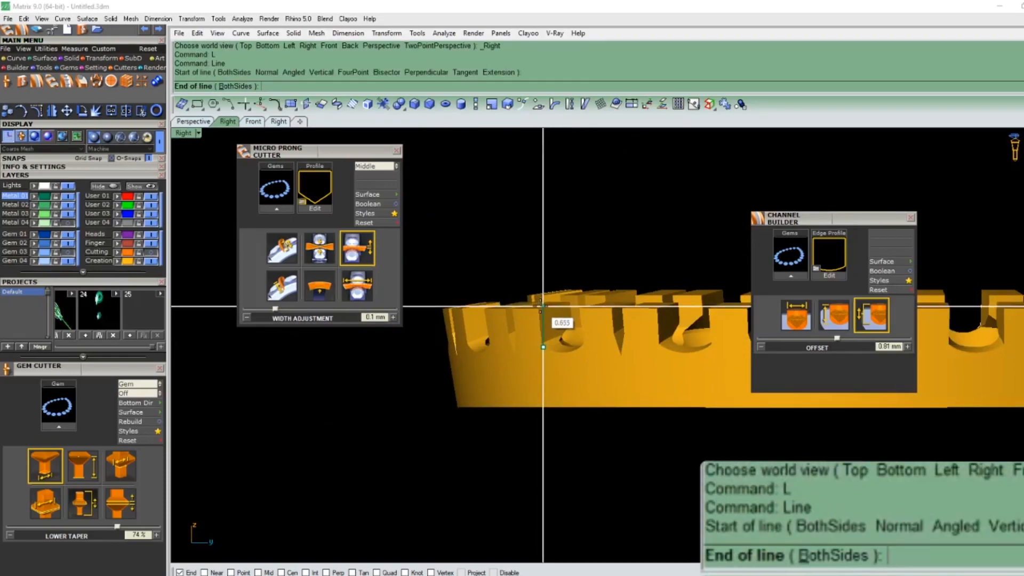
key(Escape)
Step: Measure the height from the seat level down to the band's base with a trial line
scroll(514, 359, down, 2)
text(l)
key(Return)
click(543, 347)
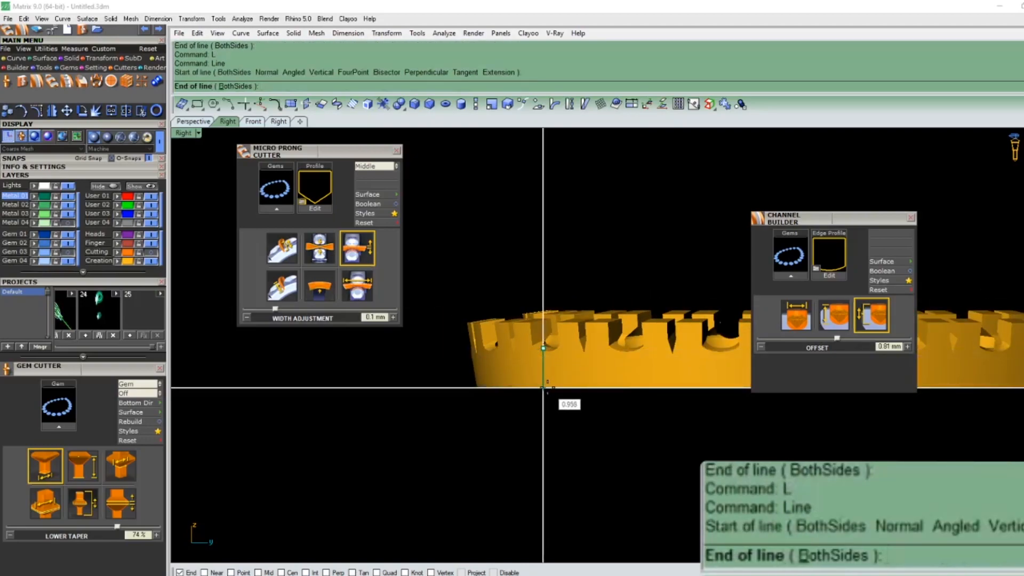
key(Escape)
Step: Show the gems in the perspective view and view the whole piece at extents and at 1:1 size
key(ctrl+F4)
right_drag(572, 385, 552, 498)
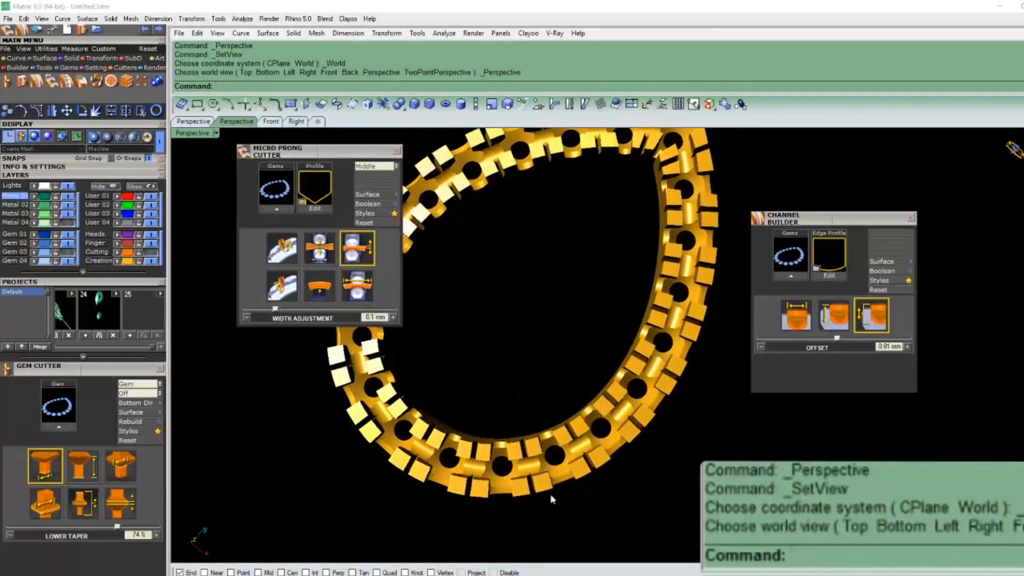
click(73, 257)
text(E)
key(Return)
text(1)
key(Return)
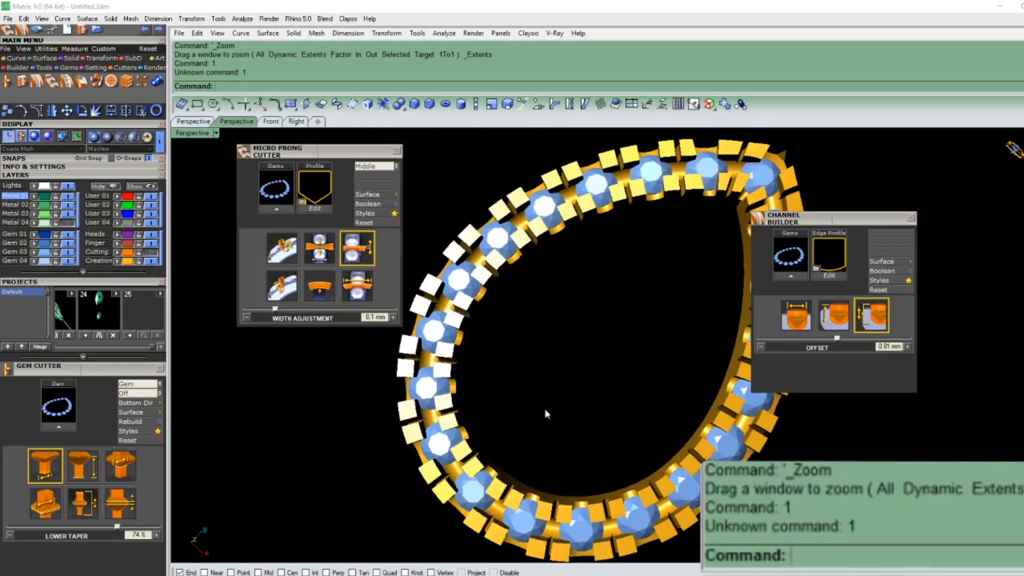
text(Z)
key(Return)
text(1To1 ): 1)
key(Return)
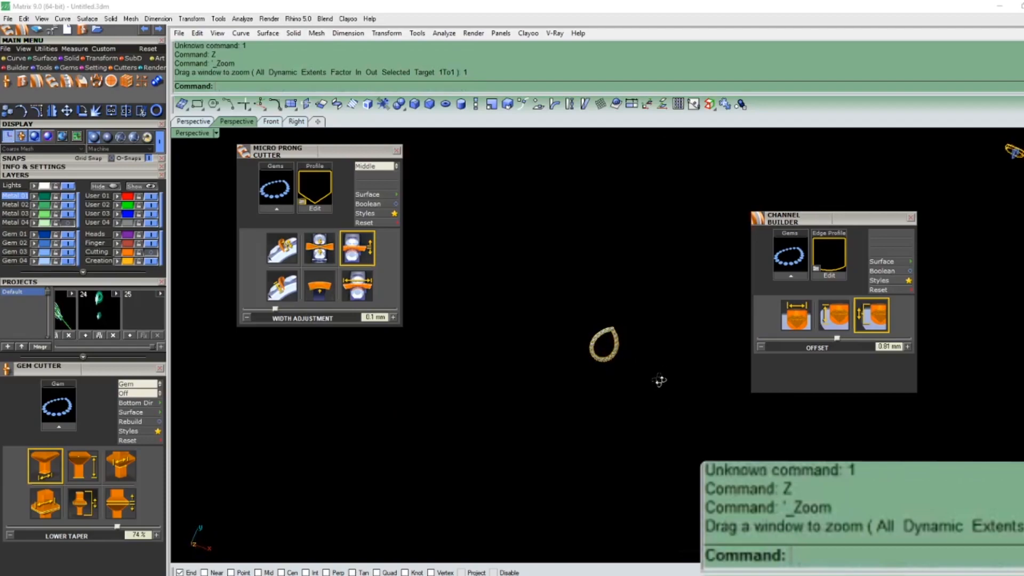
scroll(613, 341, up, 12)
scroll(616, 344, down, 7)
Step: Undo the modelling operations back past the nudges and the offset around the single gem at the band's tip
key(ctrl+z)
key(ctrl+z)
key(ctrl+z)
key(ctrl+z)
key(ctrl+z)
key(ctrl+z)
key(ctrl+z)
key(ctrl+z)
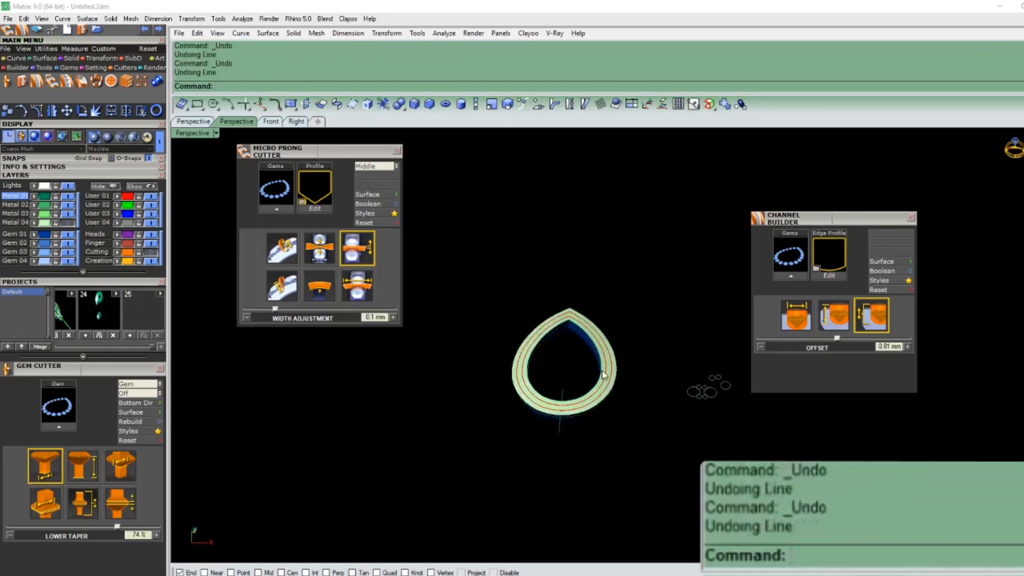
scroll(613, 368, up, 4)
key(ctrl+z)
key(ctrl+z)
key(ctrl+z)
key(ctrl+z)
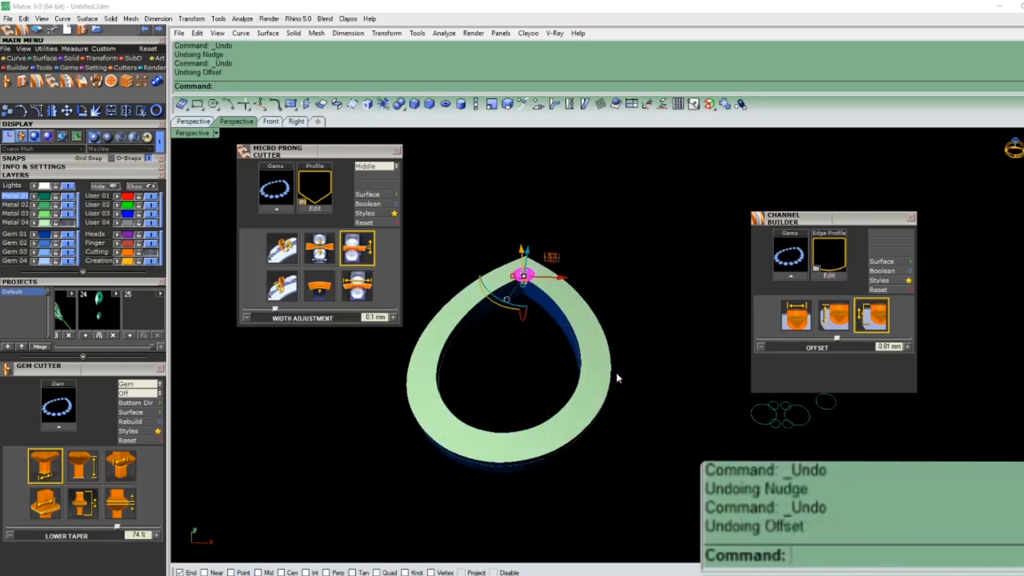
Step: Redo the nudges and the half row of gems on the curve, keeping the gem mirror undone
key(ctrl+y)
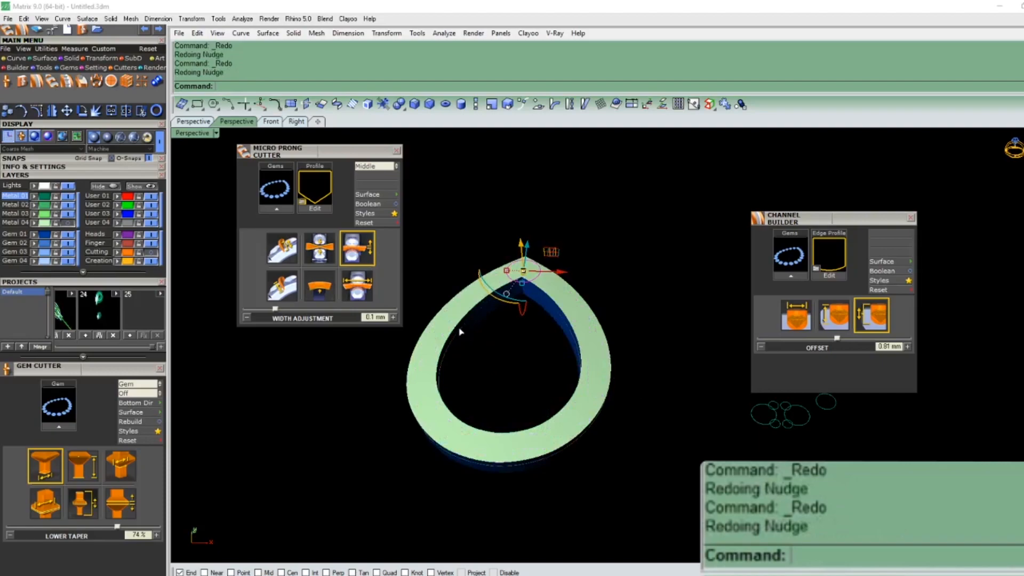
key(ctrl+y)
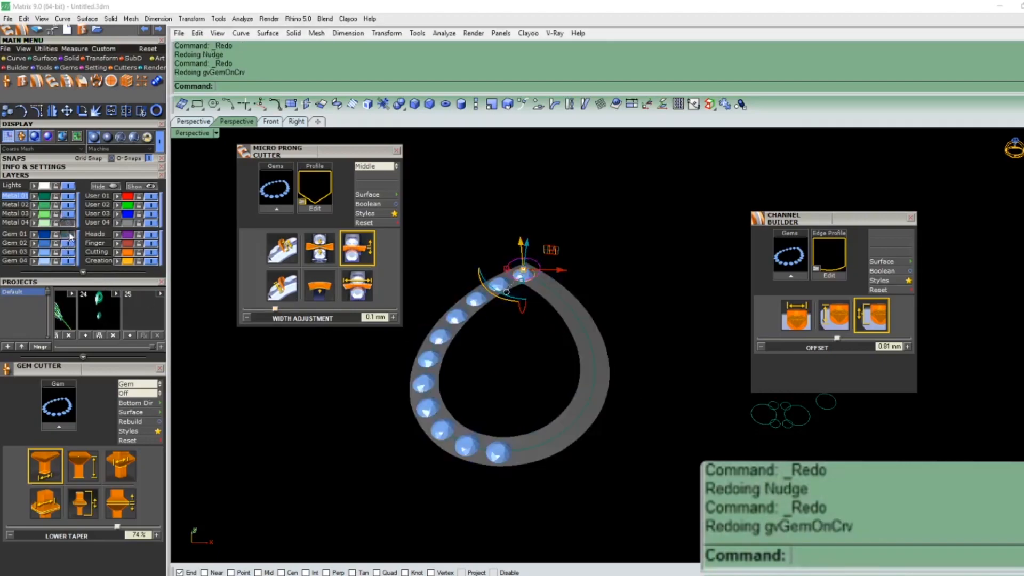
key(ctrl+y)
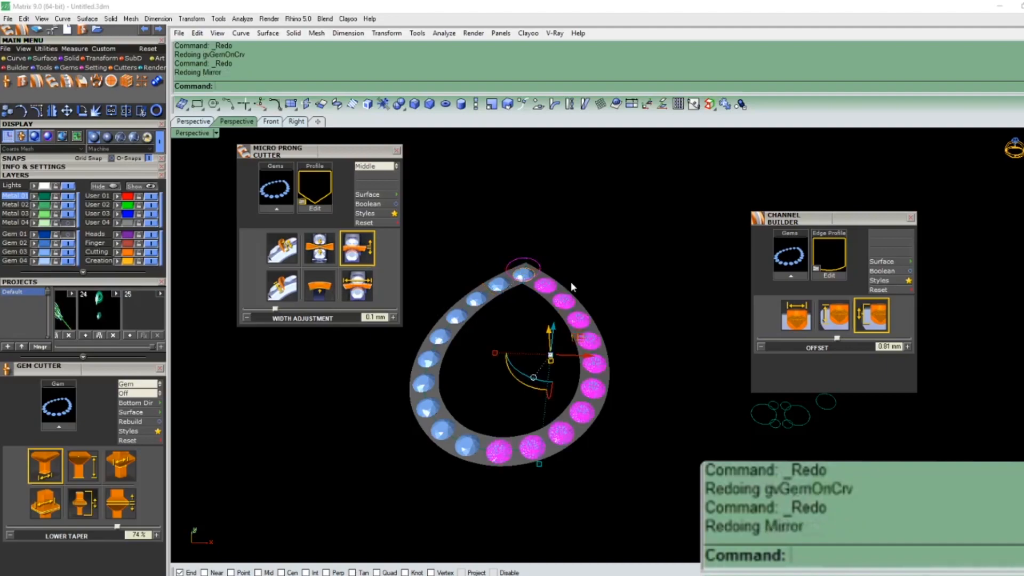
key(ctrl+z)
Step: Unlock the band and re-edit the half row of gems on the curve with 0.2 mm spacing and a 4.4% start position
key(ctrl+F1)
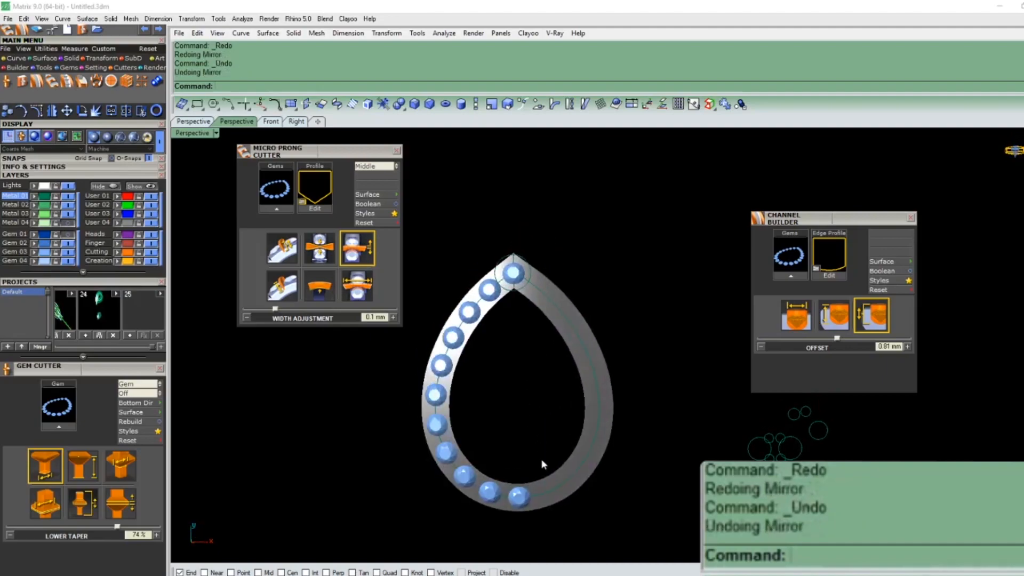
text(UU)
key(Return)
click(508, 484)
text(G)
key(Return)
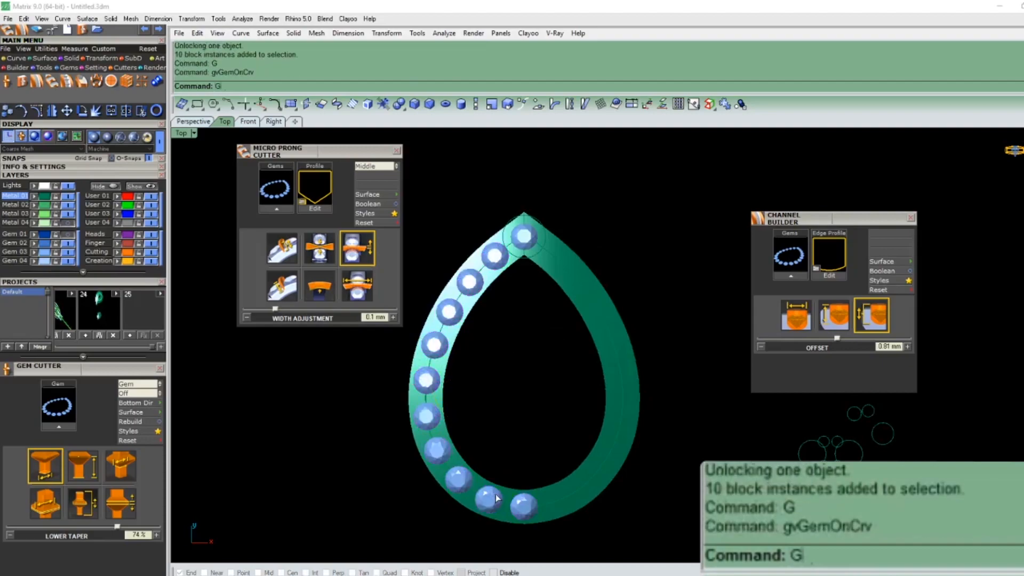
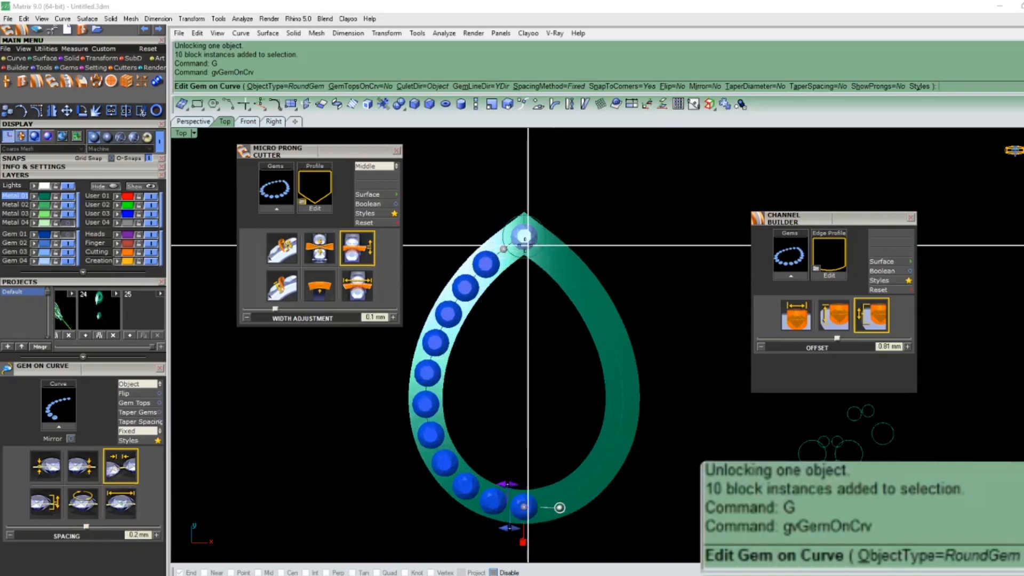
drag(522, 509, 511, 506)
scroll(532, 528, up, 7)
Step: Mirror the half row of eleven gems across the Y axis and check the gaps around the tip and base
key(Return)
scroll(553, 470, down, 6)
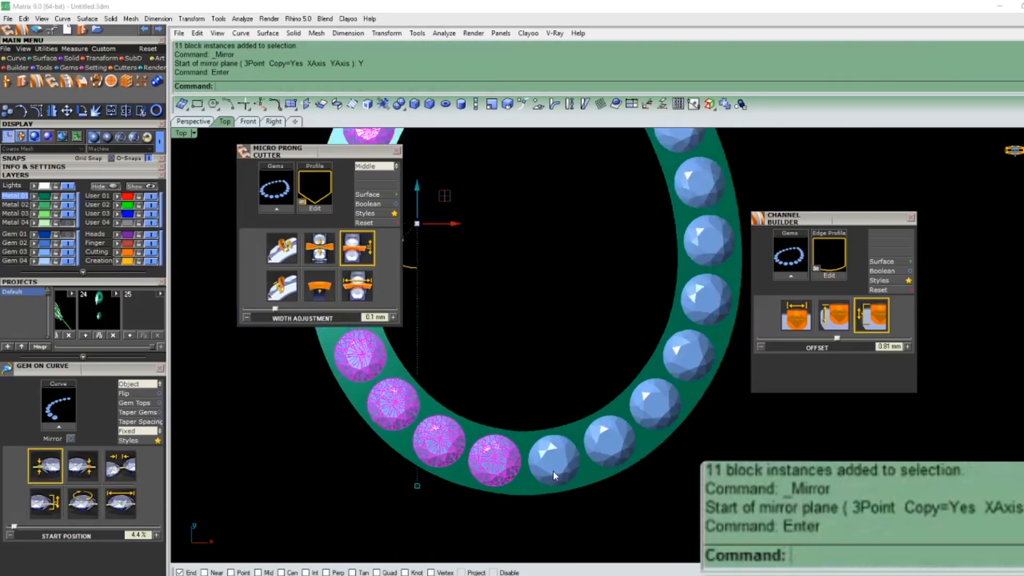
scroll(518, 271, up, 3)
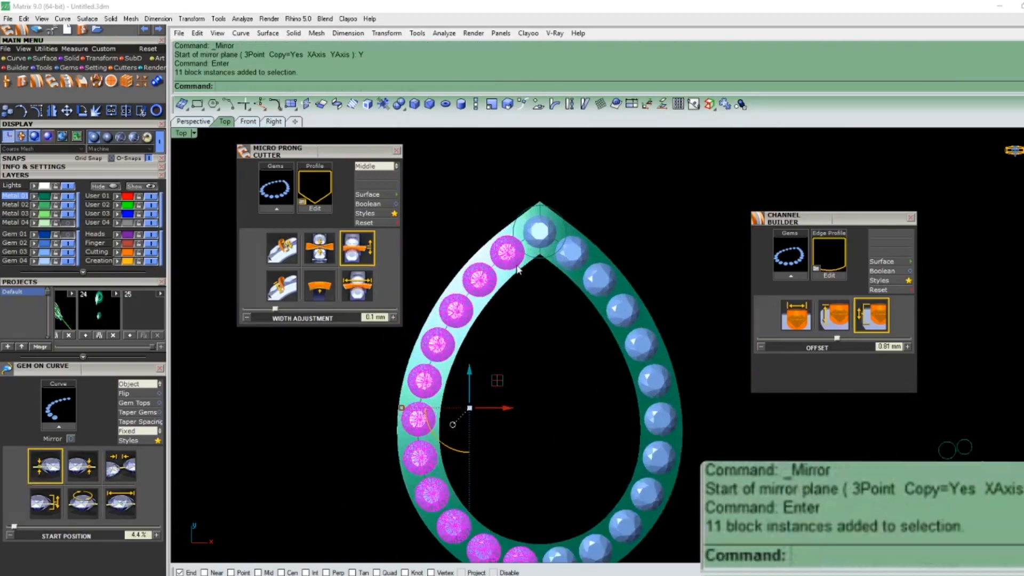
Step: Group the mirrored half rows and the tip gem into one complete gem row
scroll(528, 251, down, 3)
scroll(542, 269, up, 4)
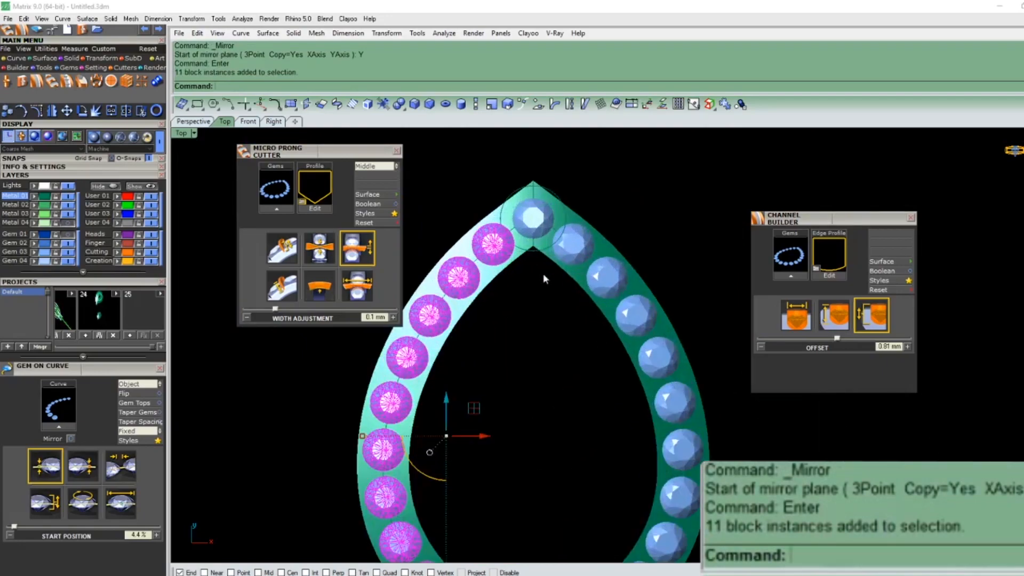
scroll(554, 229, down, 3)
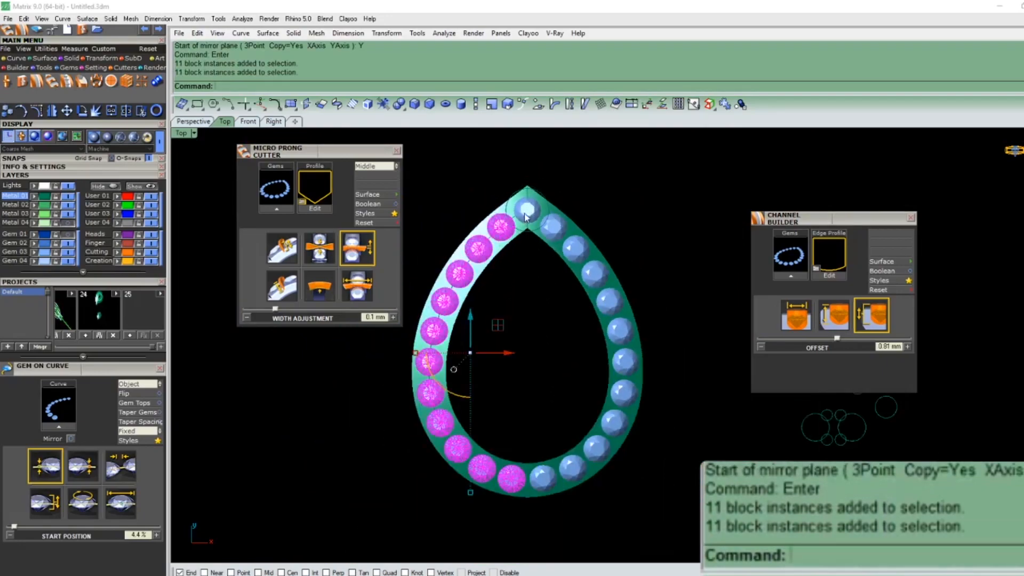
text(GR)
key(Return)
text(P[)
key(Return)
key(Escape)
Step: Build a channel cutter along the complete grouped gem row with Channel Builder
click(596, 271)
scroll(596, 271, down, 4)
text(P)
key(Return)
key(Escape)
click(67, 234)
click(67, 234)
click(625, 286)
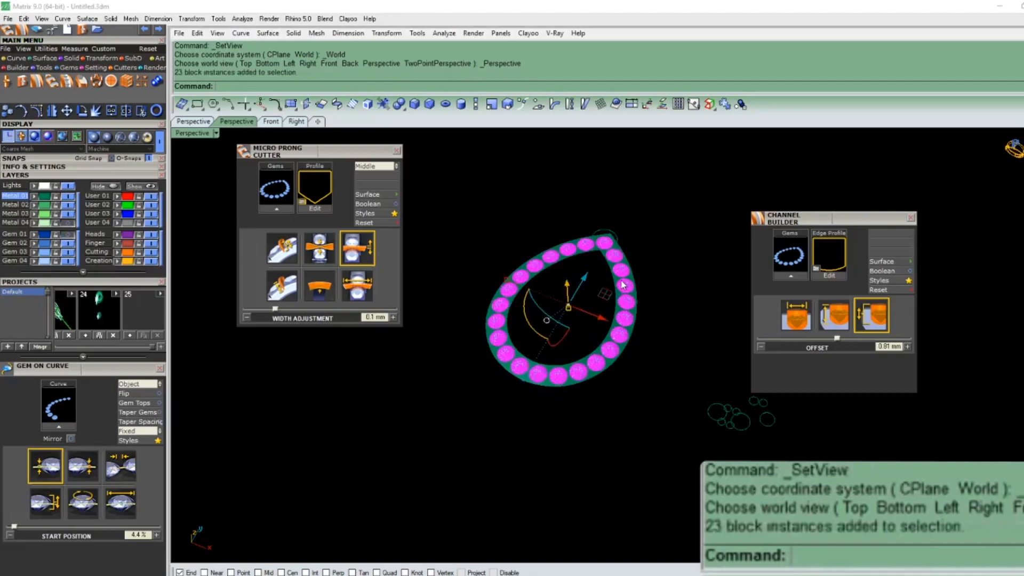
click(790, 276)
mouse_move(642, 290)
right_down()
mouse_move(640, 338)
mouse_move(601, 388)
mouse_move(628, 309)
right_up()
scroll(639, 338, up, 7)
right_click(638, 335)
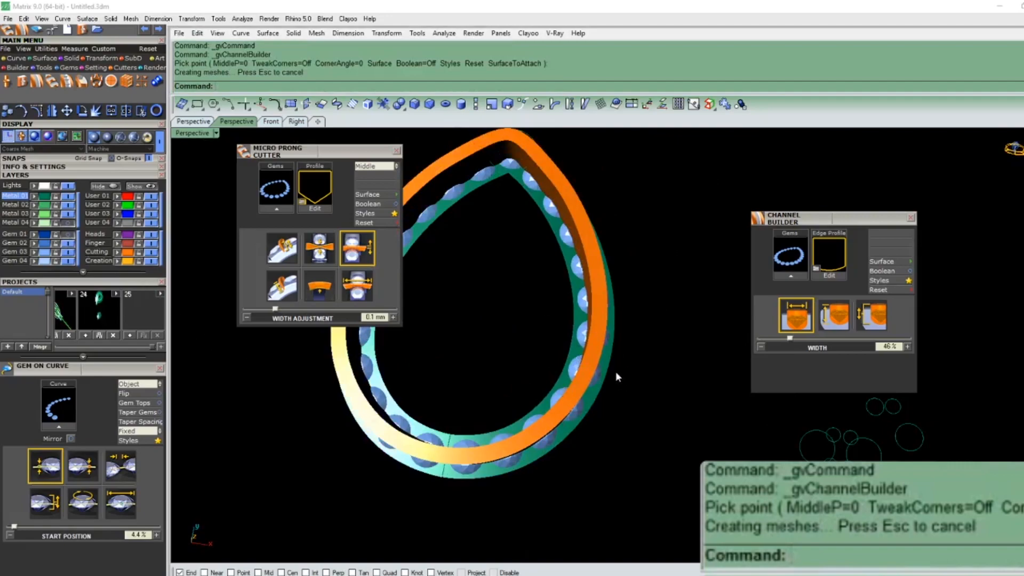
Step: Show the solid band on the Gem 01 layer, compare it with the channel cutter, and hide the layer again
click(66, 236)
scroll(487, 472, up, 6)
right_drag(486, 471, 446, 383)
click(445, 383)
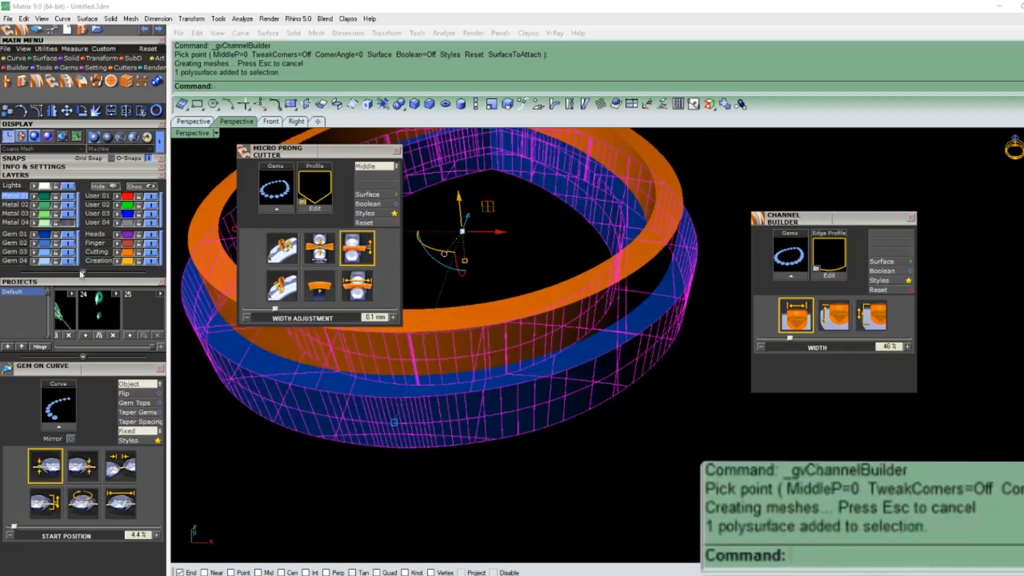
click(66, 237)
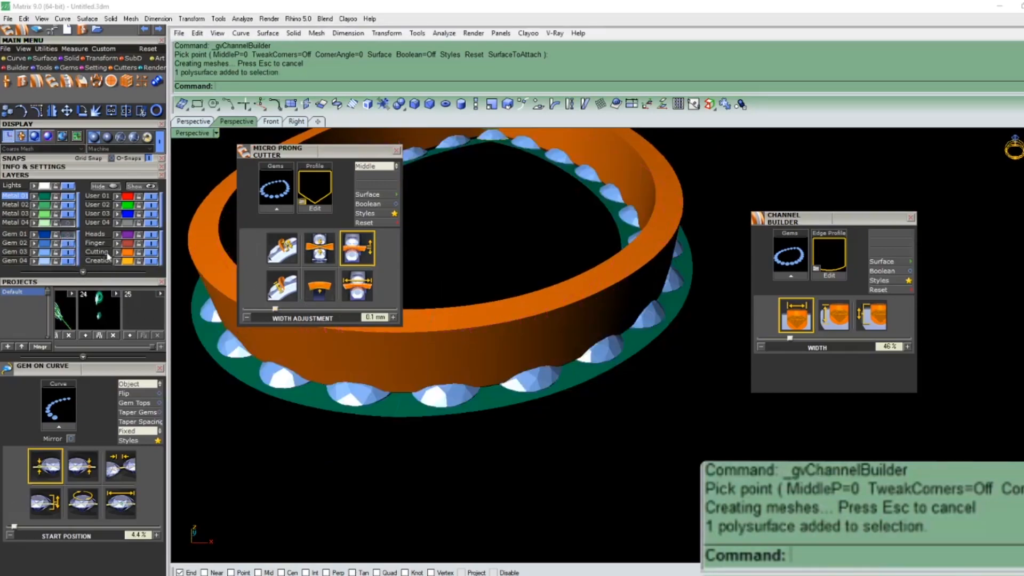
Step: Show the Metal 04 surface, duplicate its outer edge, try to offset the curve on the surface, and delete the duplicate
click(68, 224)
right_drag(526, 350, 535, 428)
text(ds)
key(Return)
click(534, 438)
click(535, 440)
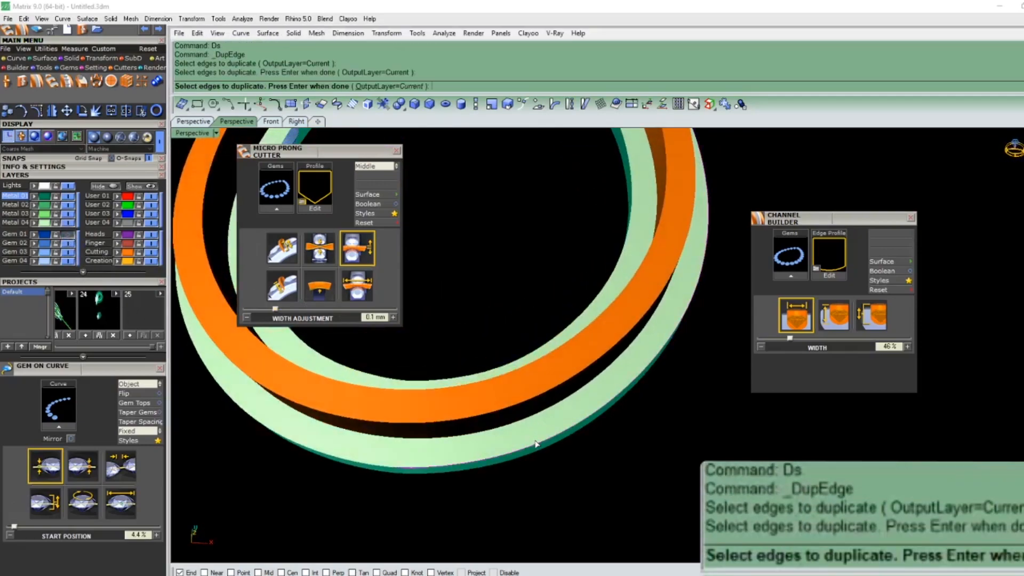
key(Return)
text(oo)
key(Return)
key(Escape)
click(539, 445)
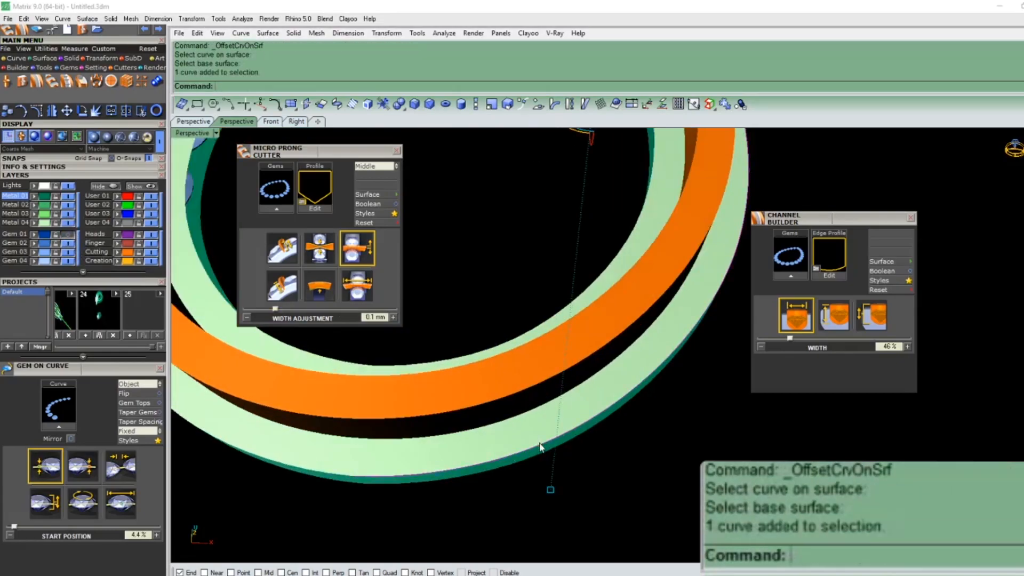
right_drag(541, 447, 548, 400)
text(d)
key(Return)
Step: Examine from above and below how the channel cutter sits against the gems and the band
scroll(632, 417, down, 4)
right_drag(625, 341, 615, 374)
scroll(614, 376, up, 4)
click(625, 385)
key(Escape)
scroll(622, 421, down, 7)
right_drag(622, 416, 603, 207)
scroll(554, 237, up, 6)
right_drag(555, 237, 571, 359)
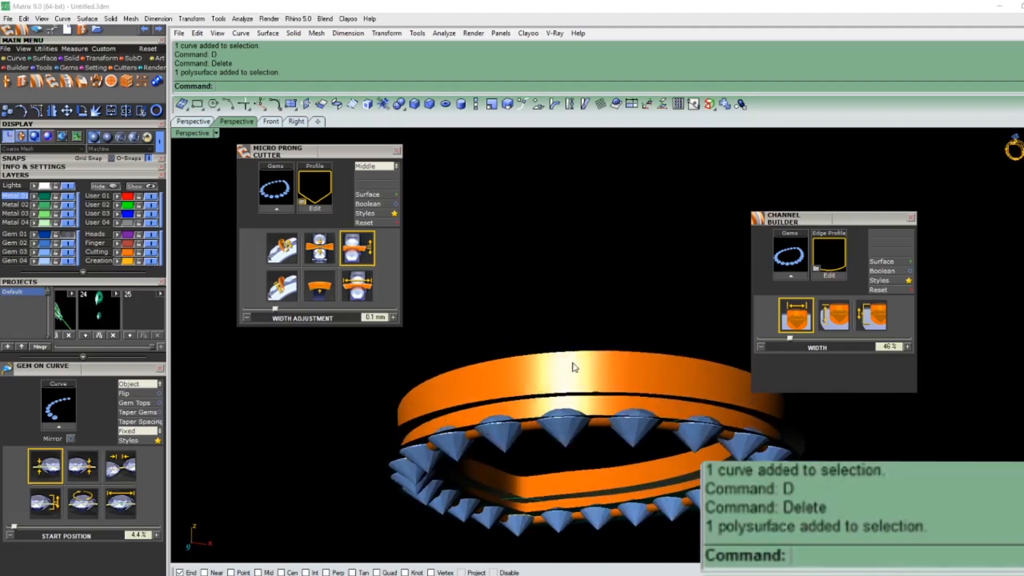
click(638, 433)
scroll(527, 285, down, 6)
right_drag(527, 284, 584, 270)
scroll(571, 354, up, 7)
key(Escape)
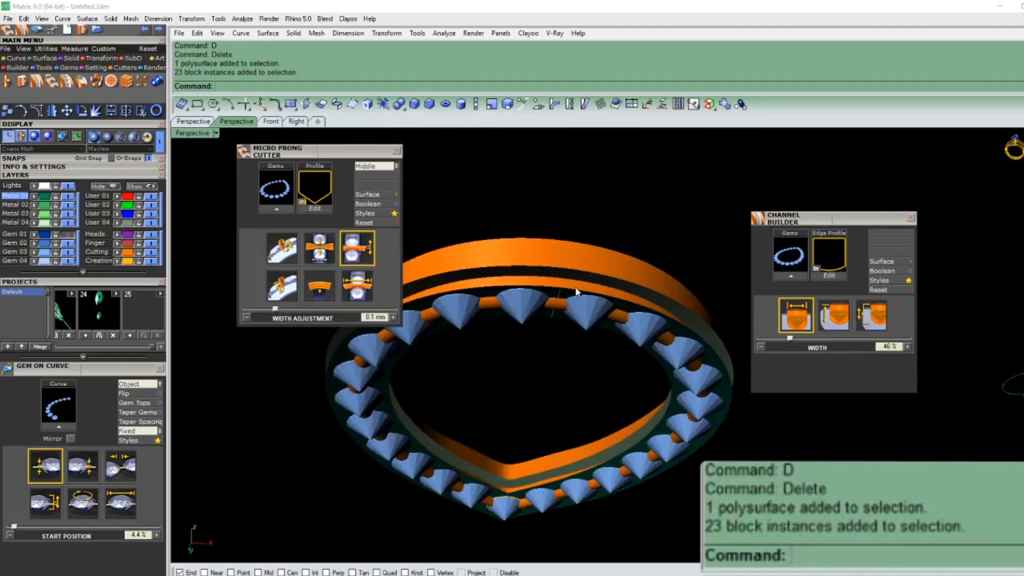
Step: Start micro prong cutters on the full gem row in Standard mode with the channel 03 profile
click(580, 323)
click(282, 208)
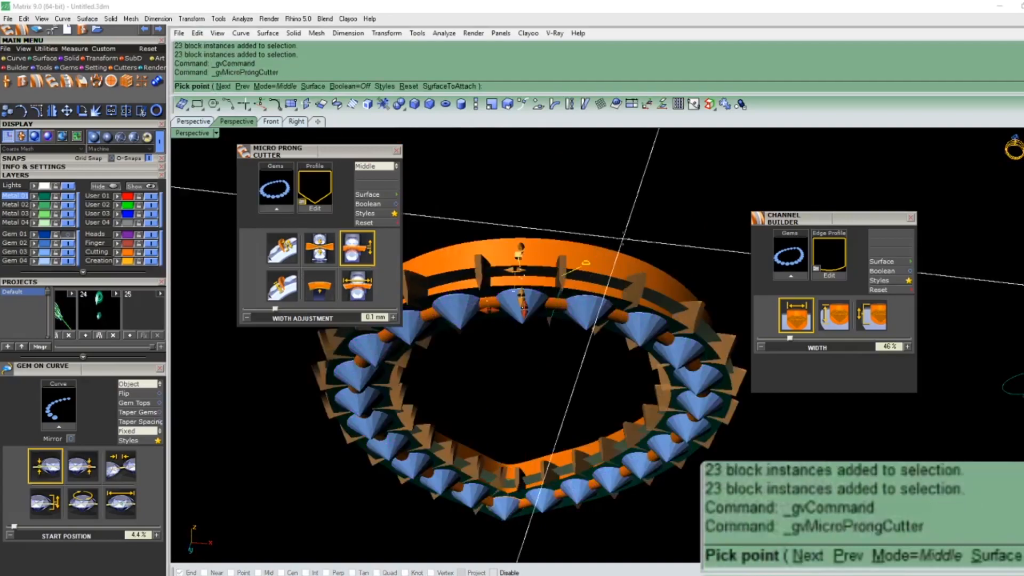
right_drag(602, 354, 531, 382)
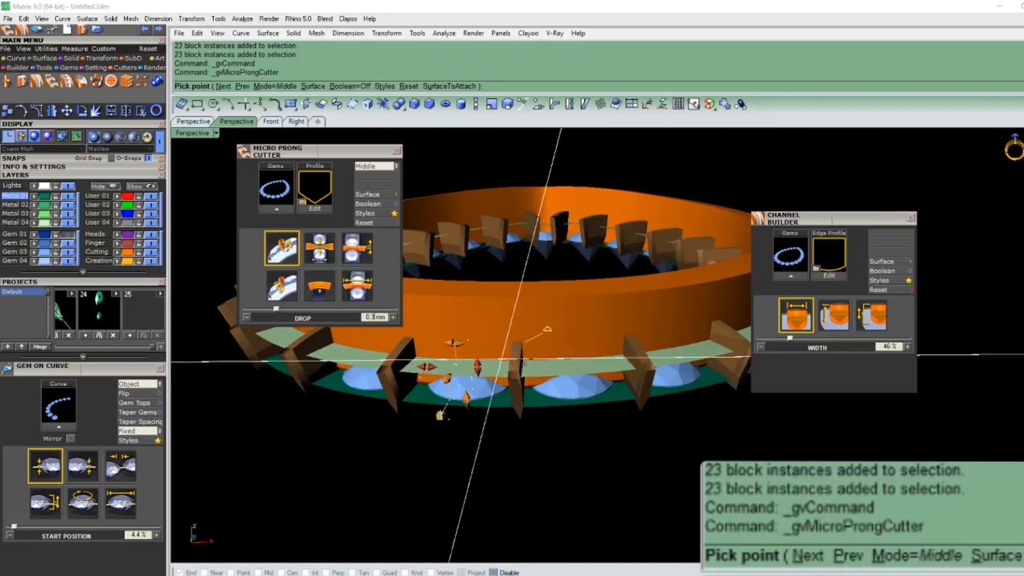
click(368, 168)
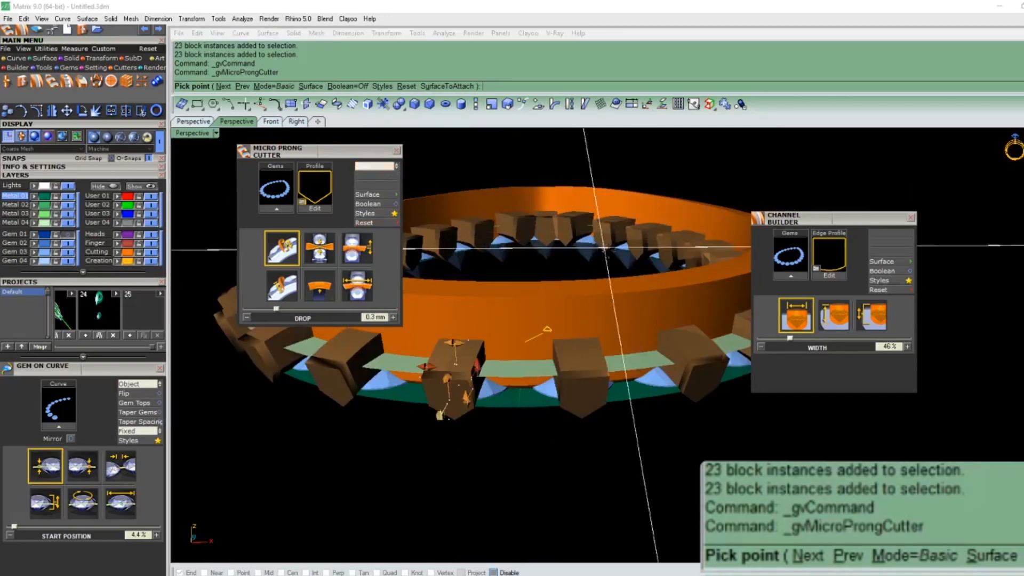
click(373, 167)
click(324, 193)
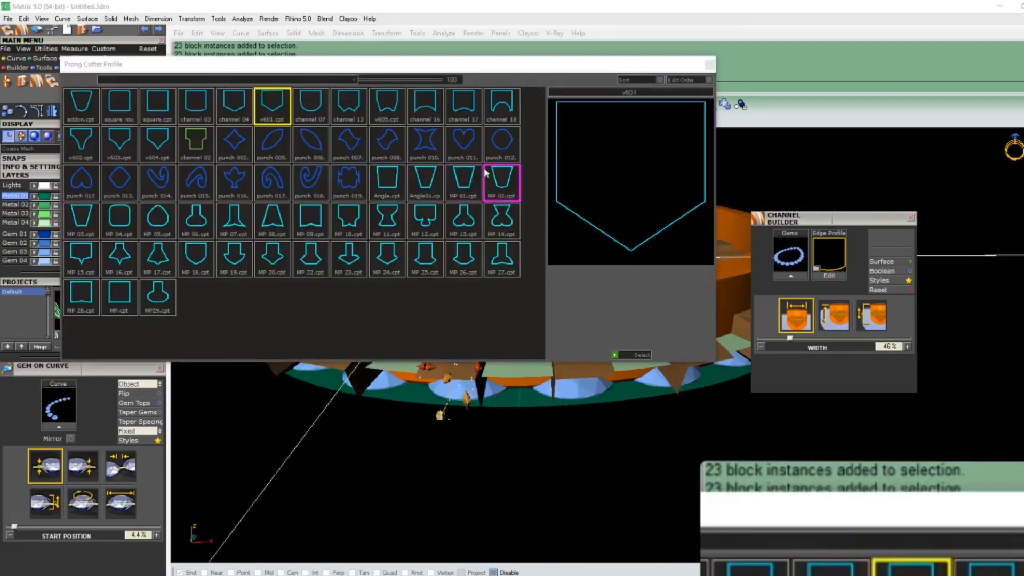
double_click(197, 110)
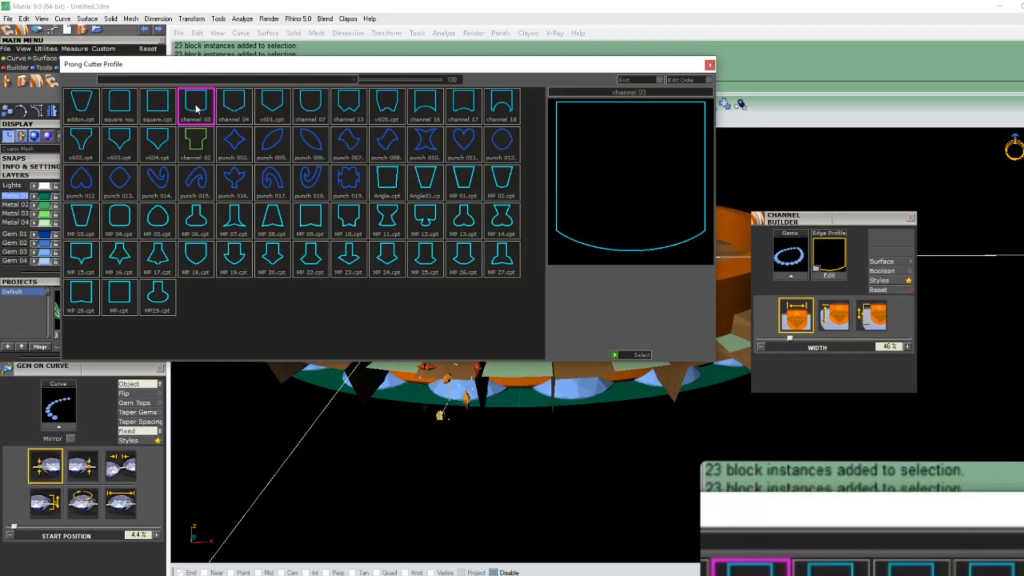
Step: Hide the Metal 04 surface and show the previewed micro prong cutters in the top view
right_drag(568, 394, 481, 380)
scroll(501, 373, up, 4)
scroll(496, 376, down, 4)
scroll(481, 380, up, 4)
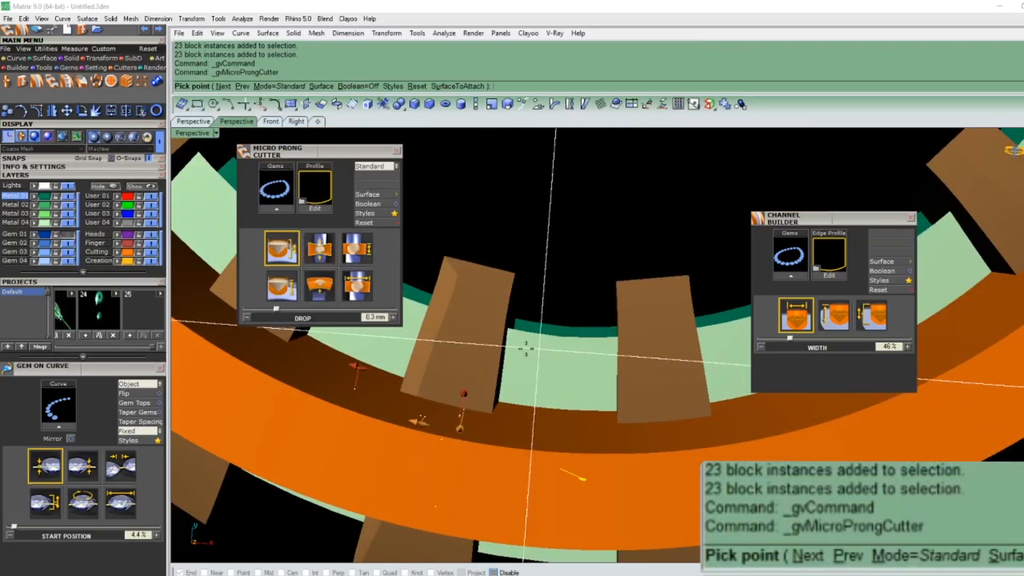
click(66, 224)
key(ctrl+F1)
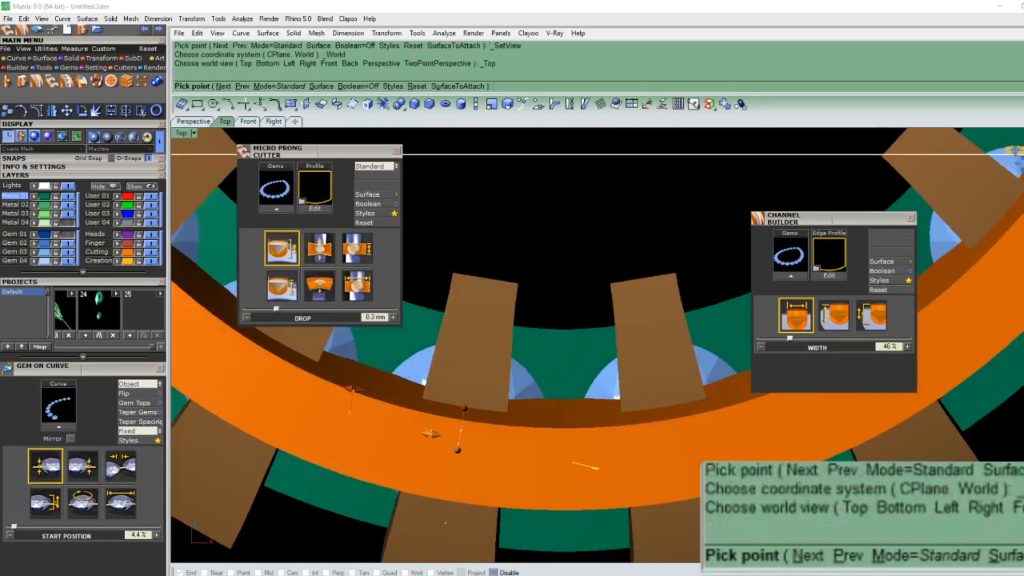
right_drag(576, 339, 597, 322)
scroll(503, 320, up, 3)
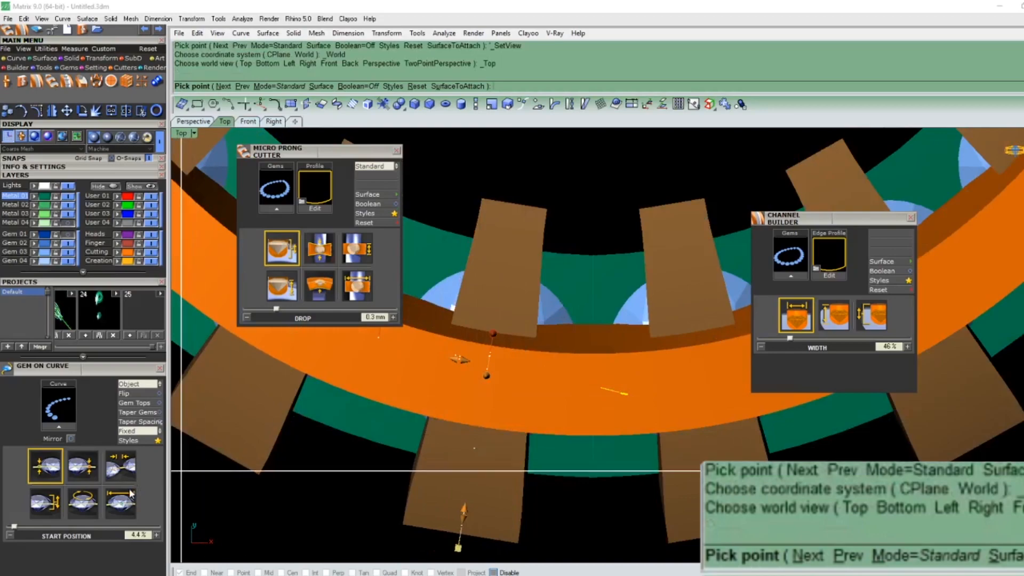
Step: Set the micro prong cutters' width adjustment to -0.3 mm
click(358, 249)
drag(275, 309, 273, 315)
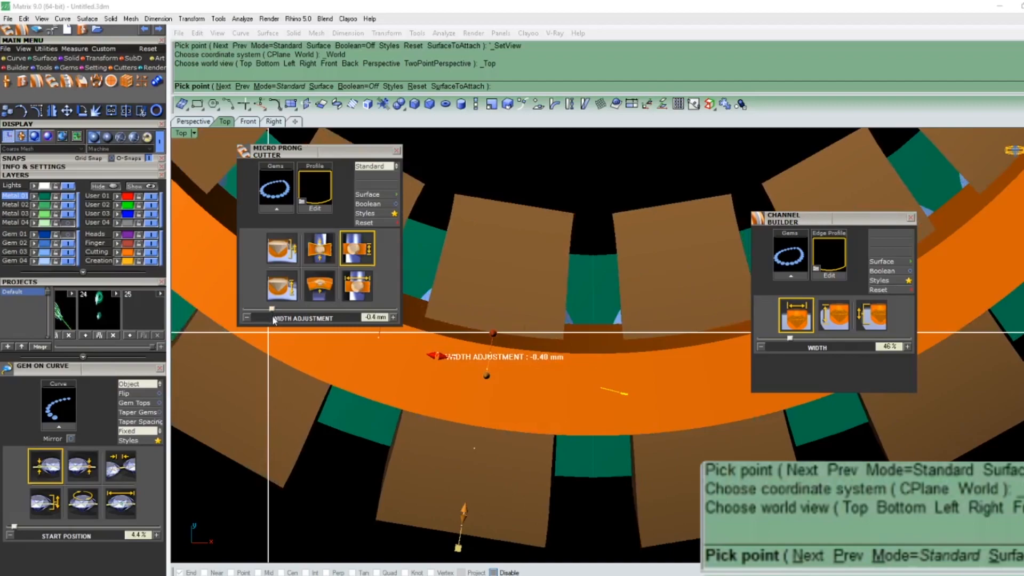
click(247, 318)
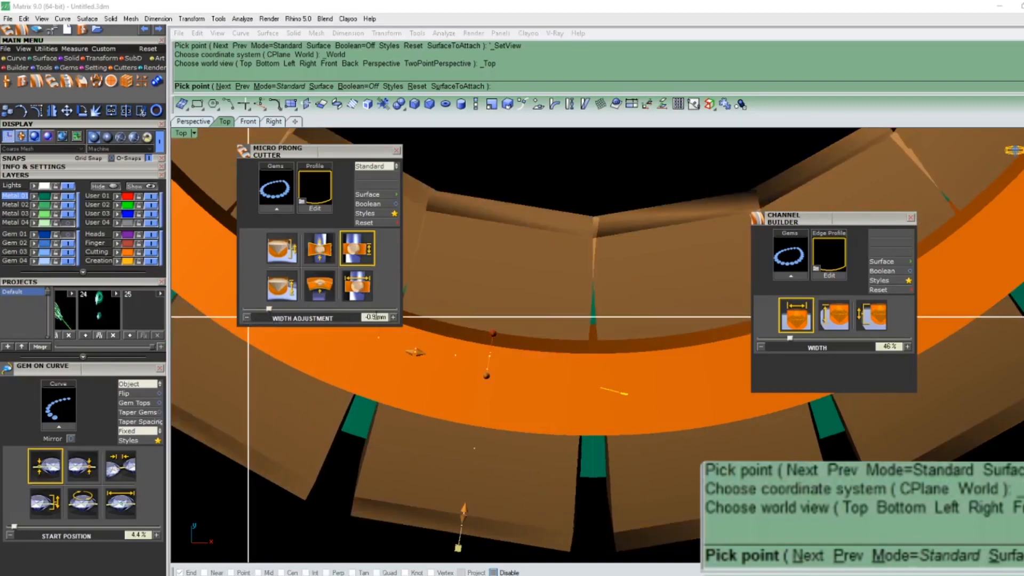
click(393, 318)
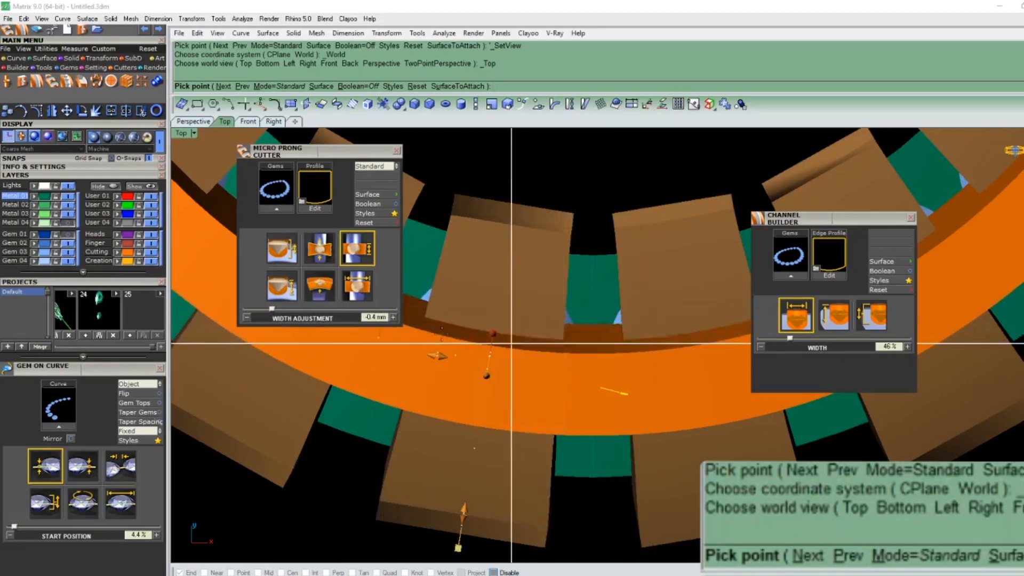
click(277, 311)
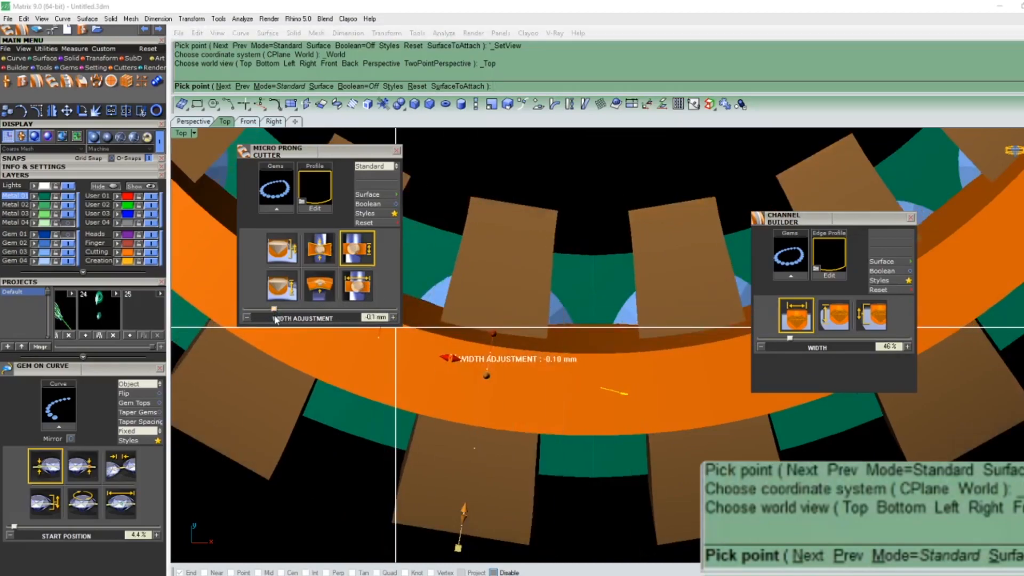
drag(274, 316, 277, 322)
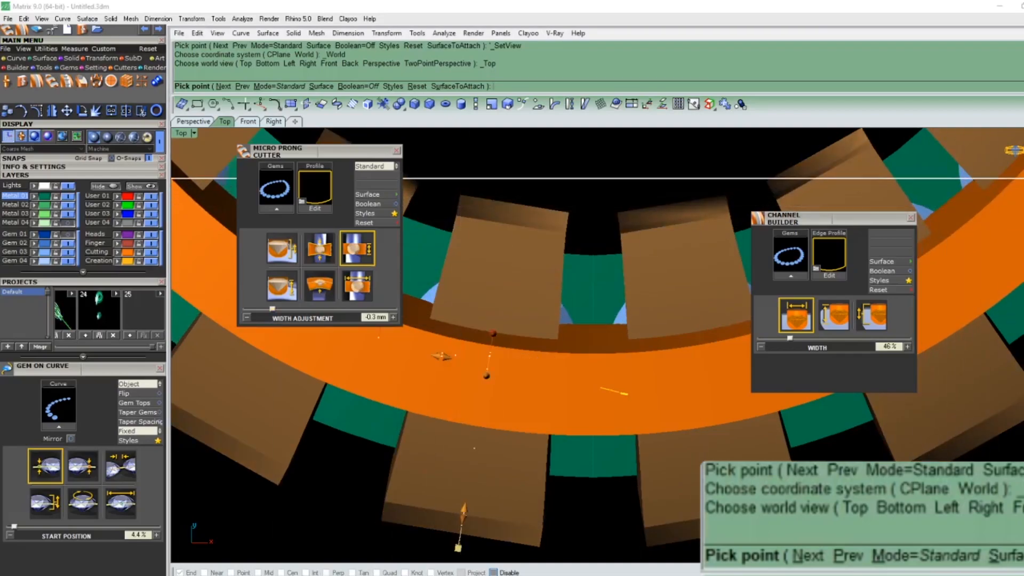
Step: Check the gaps between the micro prong cutters in perspective and generate the cutters around the gem row
key(ctrl+F4)
mouse_move(538, 346)
right_down()
mouse_move(506, 390)
mouse_move(539, 341)
mouse_move(560, 373)
mouse_move(617, 373)
mouse_move(628, 291)
mouse_move(619, 320)
mouse_move(533, 354)
right_up()
scroll(627, 278, down, 4)
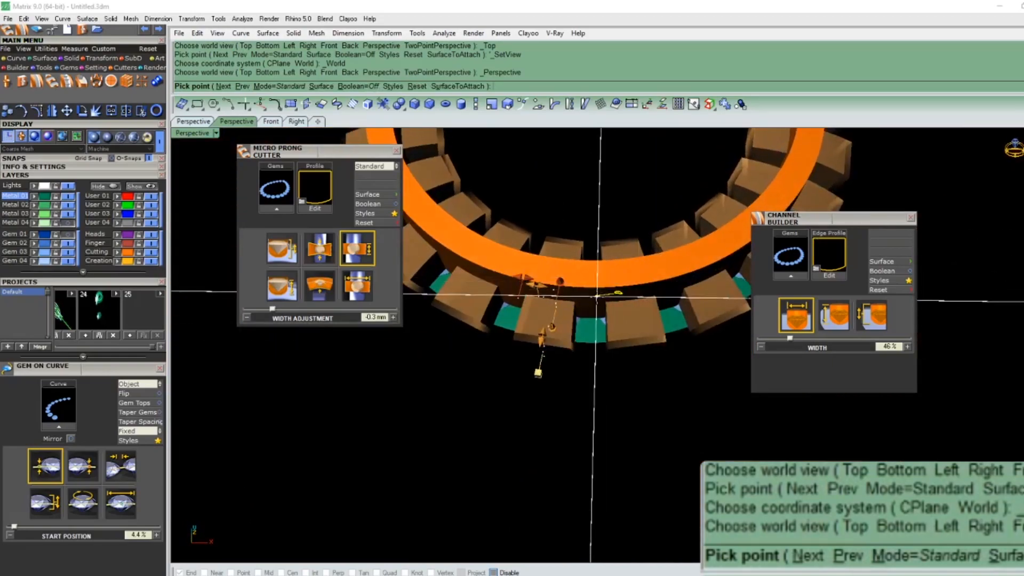
scroll(595, 351, up, 2)
right_drag(596, 352, 594, 291)
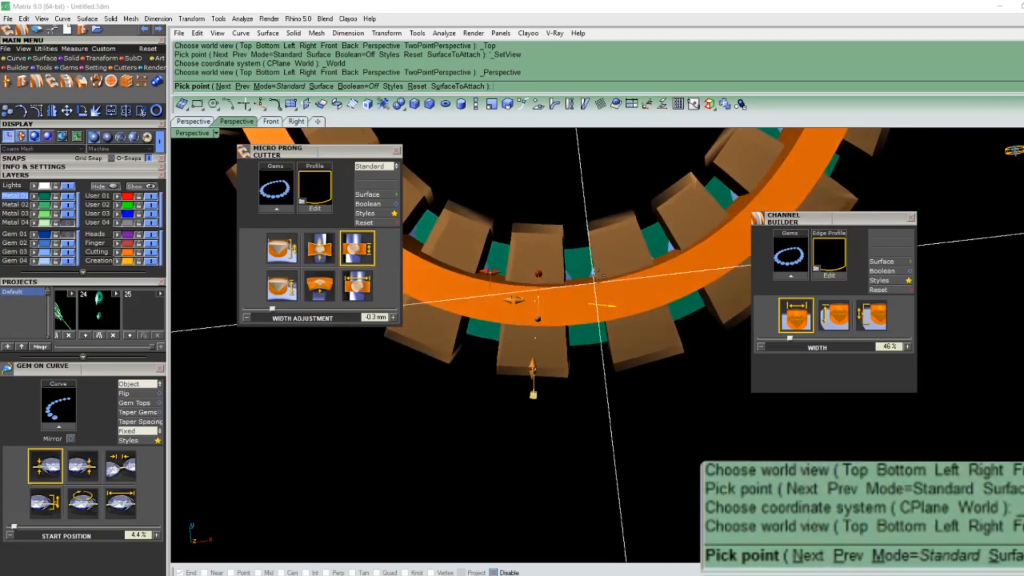
scroll(592, 265, up, 4)
scroll(593, 264, down, 4)
scroll(557, 320, up, 4)
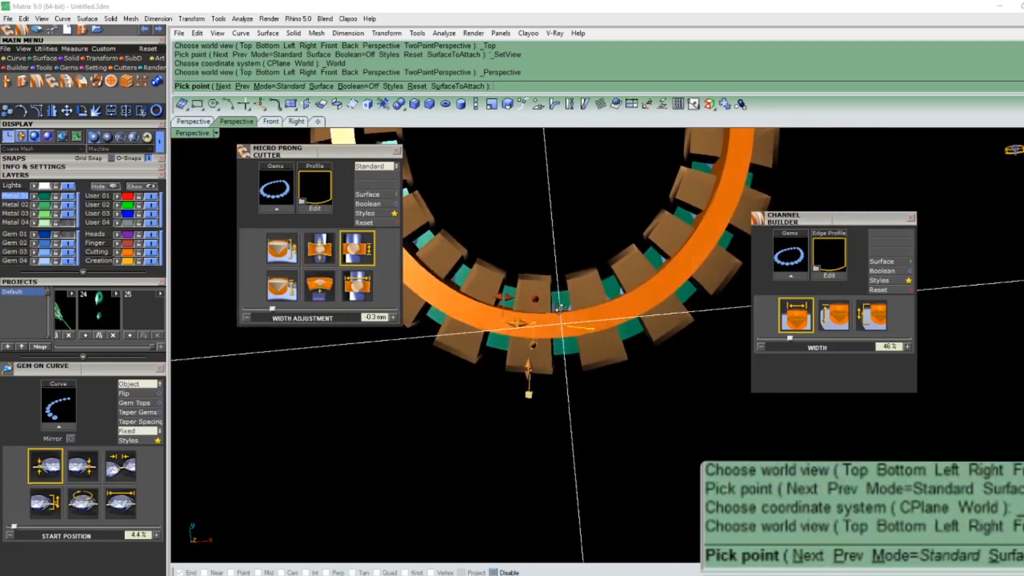
right_drag(557, 319, 600, 273)
scroll(600, 274, up, 4)
mouse_move(576, 413)
right_down()
mouse_move(572, 275)
mouse_move(571, 340)
mouse_move(544, 339)
mouse_move(556, 392)
mouse_move(567, 251)
mouse_move(571, 395)
right_up()
right_click(571, 339)
click(568, 394)
scroll(572, 395, down, 5)
key(Escape)
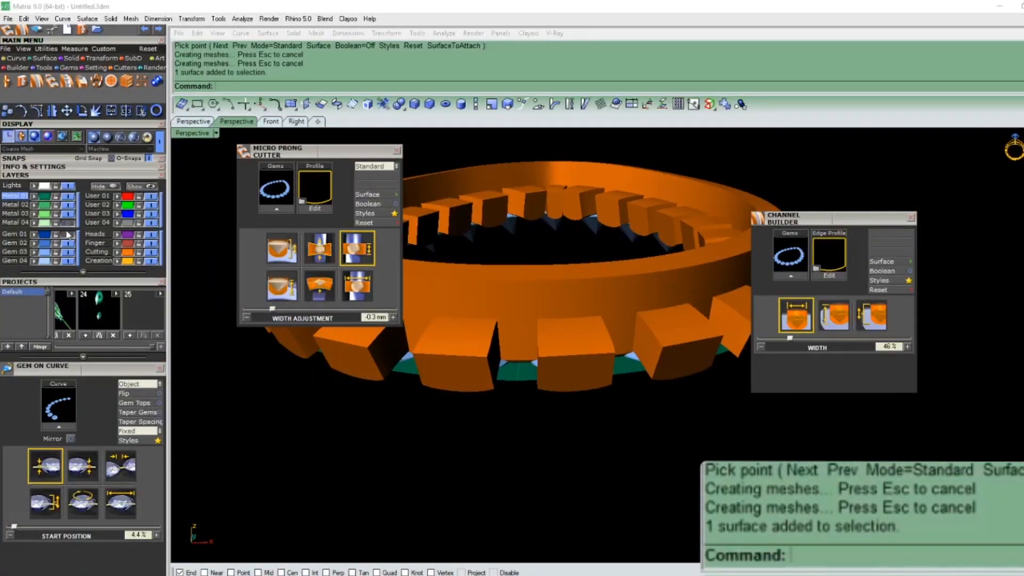
Step: Create gem cutters for the whole gem row with Gem Cutter
scroll(508, 360, up, 5)
click(508, 360)
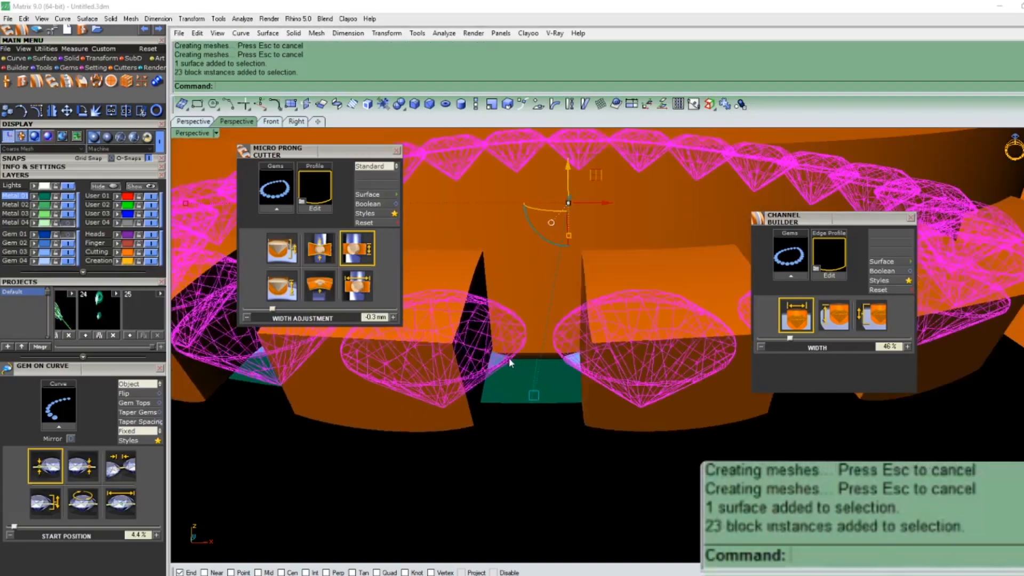
scroll(508, 357, down, 3)
text(G)
key(Return)
scroll(512, 359, up, 5)
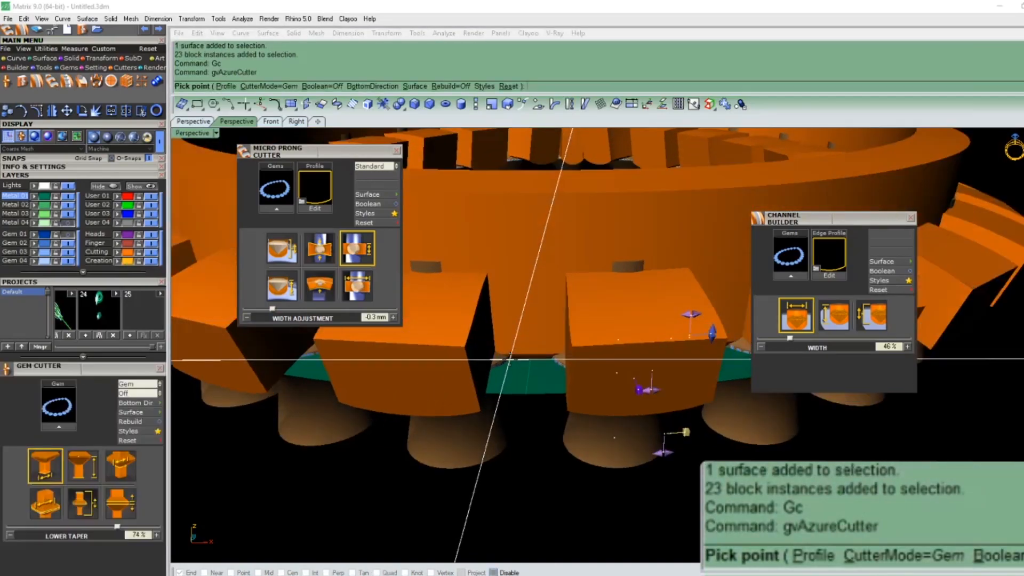
key(Return)
scroll(465, 382, down, 5)
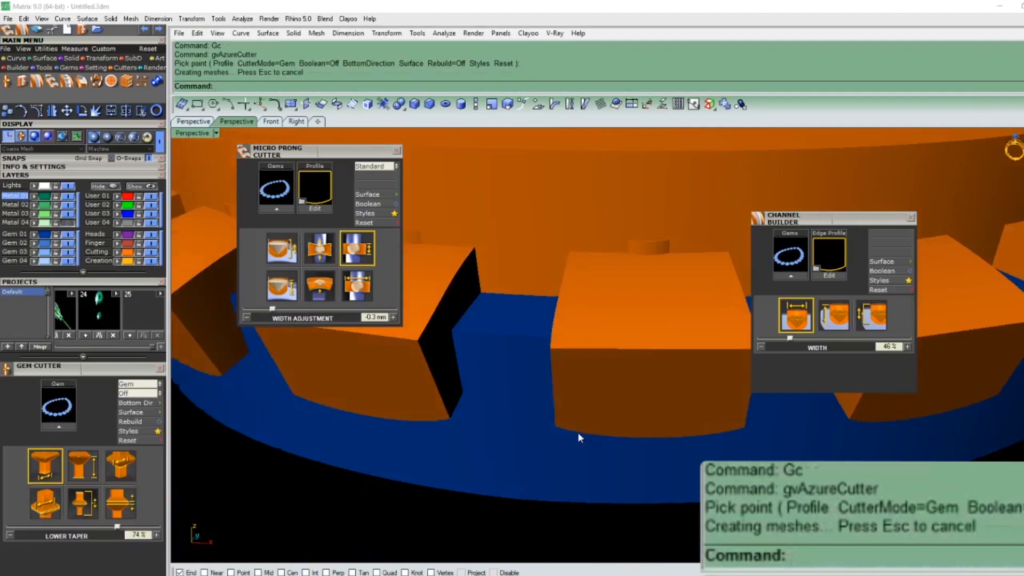
Step: Subtract the channel cutter and the micro prong cutters from the solid band with Boolean Difference
click(520, 425)
click(536, 437)
text(B)
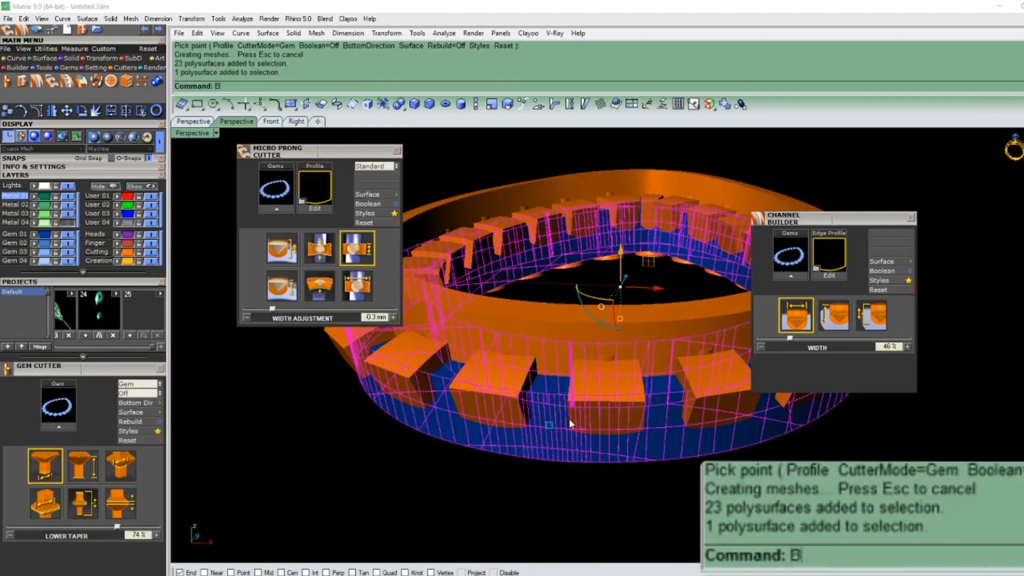
key(Return)
click(592, 351)
key(Return)
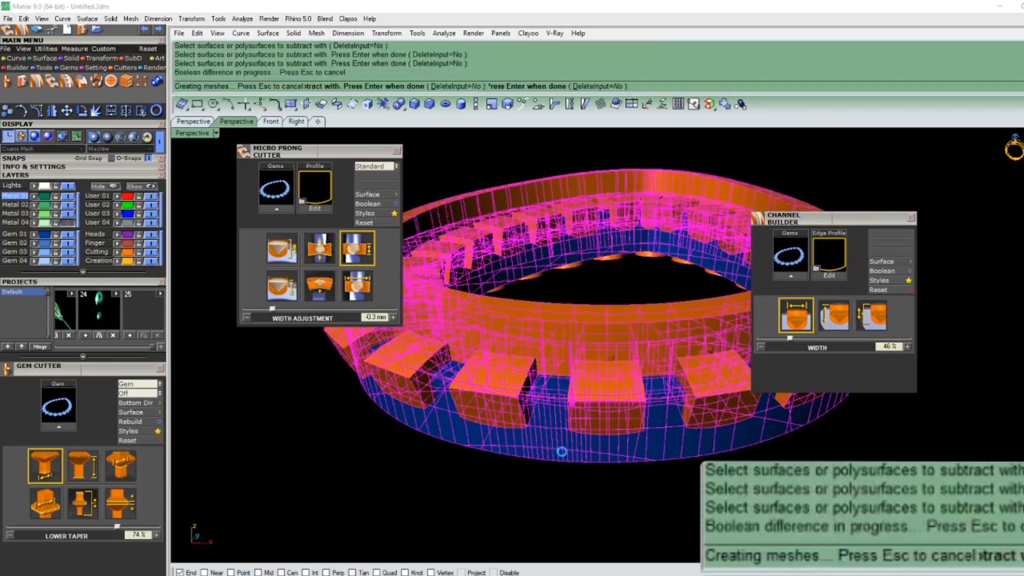
Step: Try to subtract the gem cutters from the pronged band with Boolean Difference, and hide the Cutting layer
click(609, 380)
text(B)
key(Return)
click(614, 361)
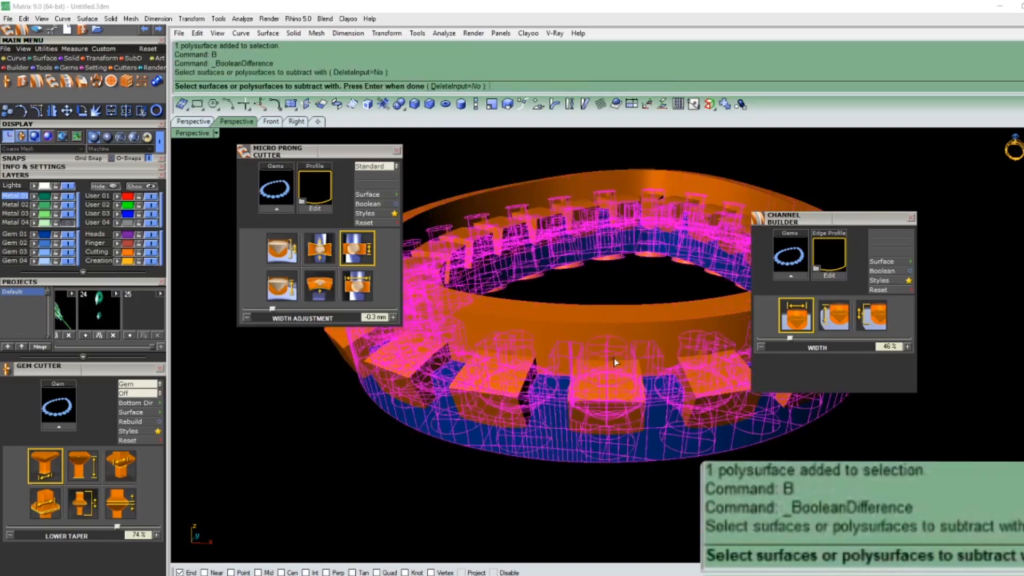
key(Return)
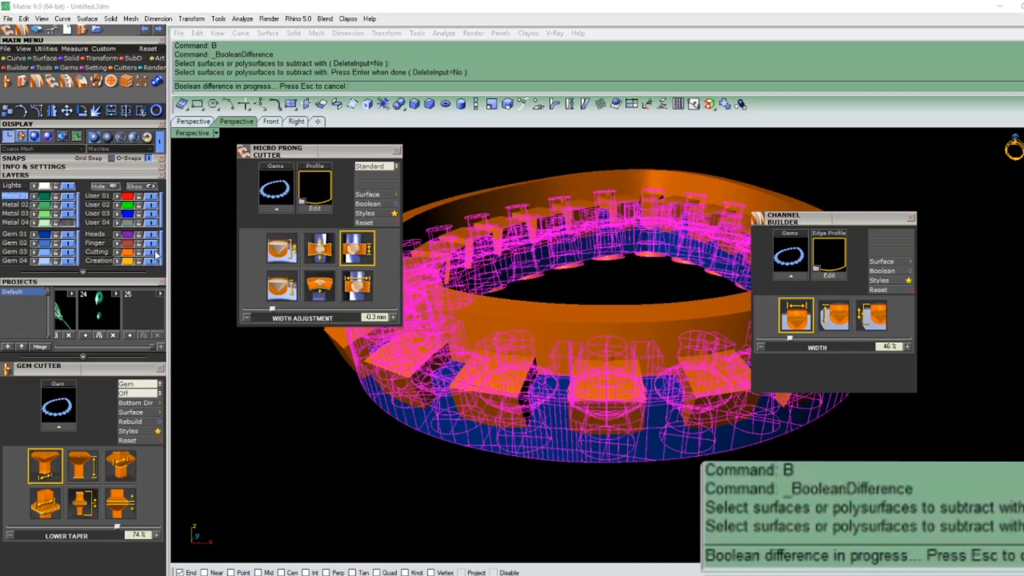
click(152, 251)
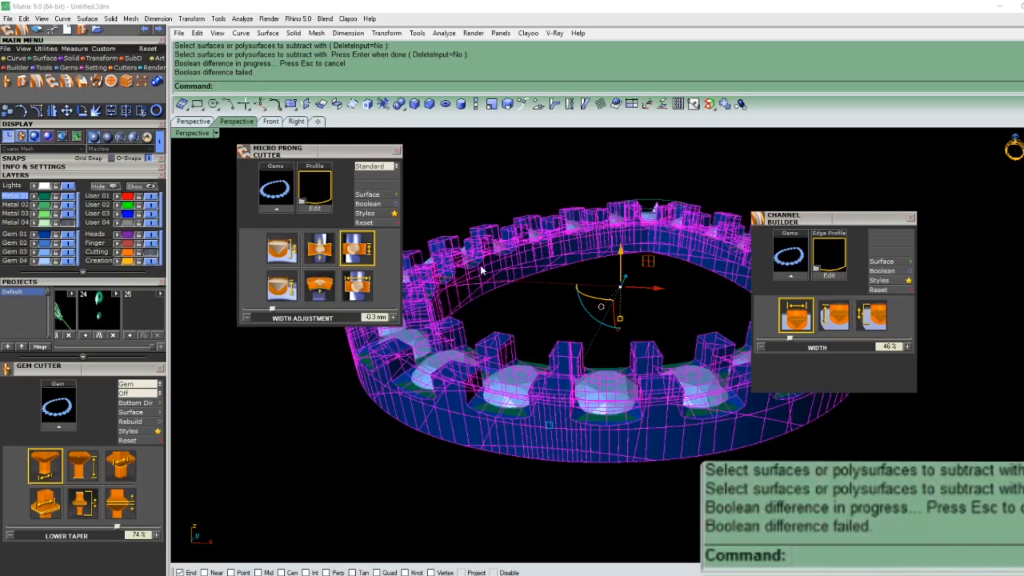
Step: Isolate the gems and the pronged band by inverting the selection and hiding all other objects
key(Escape)
click(508, 413)
key(Escape)
scroll(536, 398, up, 4)
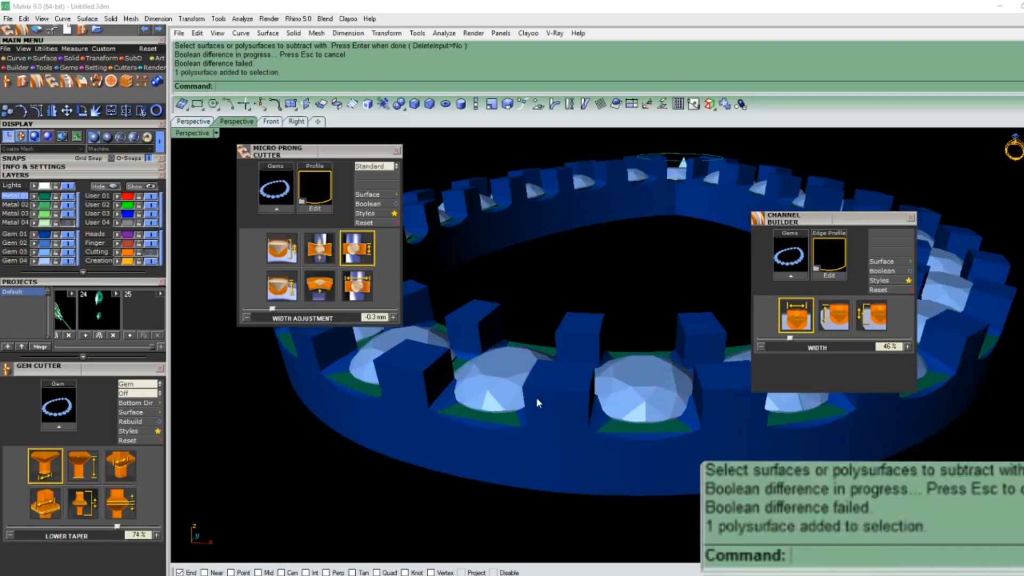
click(478, 391)
shift+click(551, 385)
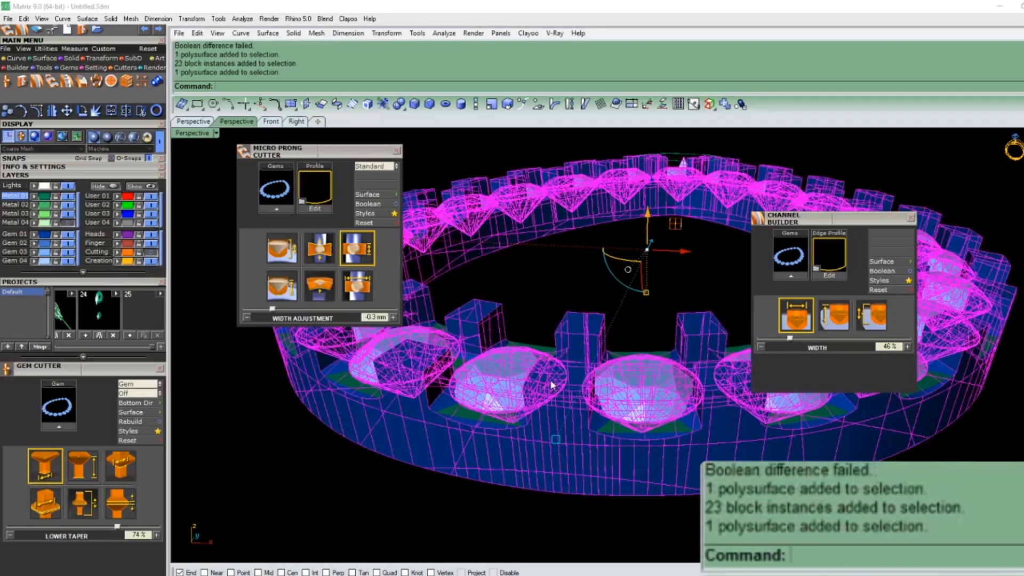
right_drag(551, 385, 556, 402)
scroll(556, 402, down, 3)
text(ll)
key(Return)
right_drag(605, 434, 684, 393)
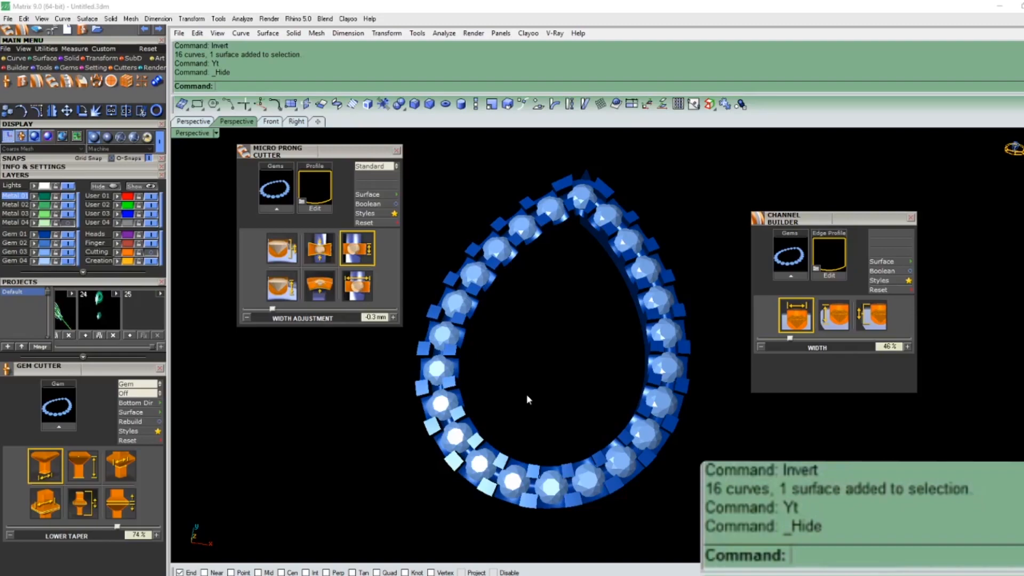
Step: Draw a 0.7 mm diameter circle in top view, centred on the inner prong between two gems
key(ctrl+F1)
scroll(551, 453, up, 6)
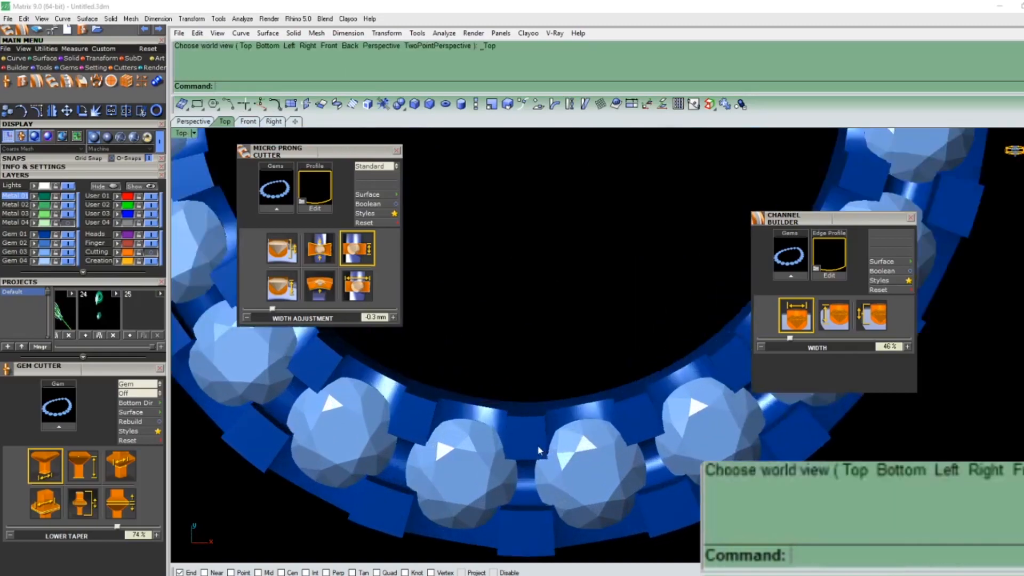
scroll(537, 450, down, 1)
text(oi)
key(Return)
click(526, 437)
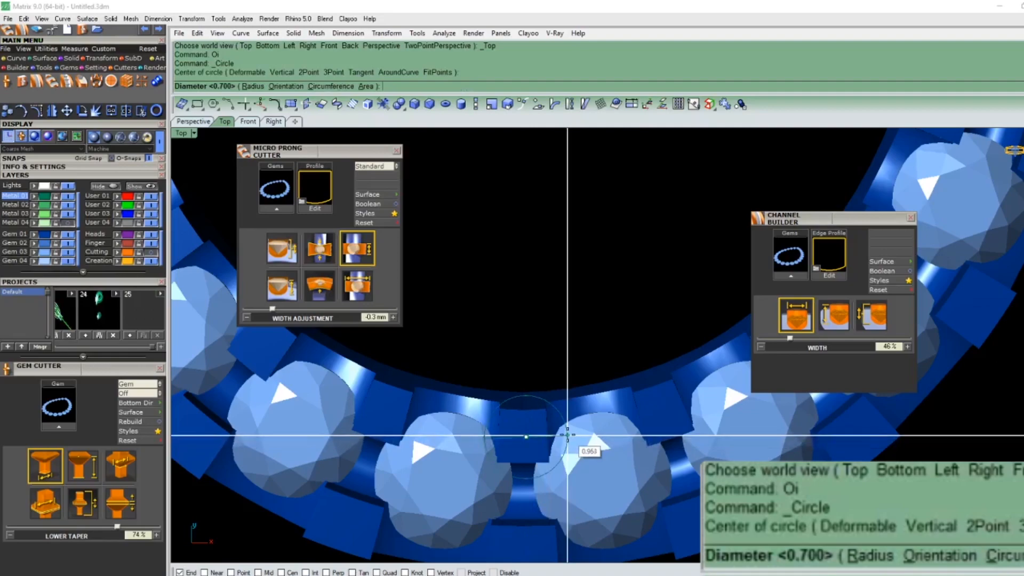
key(Return)
Step: Isolate the gem cutters and the pronged band by hiding the gems, the circle, and the channel and prong cutters
scroll(568, 442, down, 5)
click(575, 454)
scroll(575, 454, down, 1)
key(ctrl+F4)
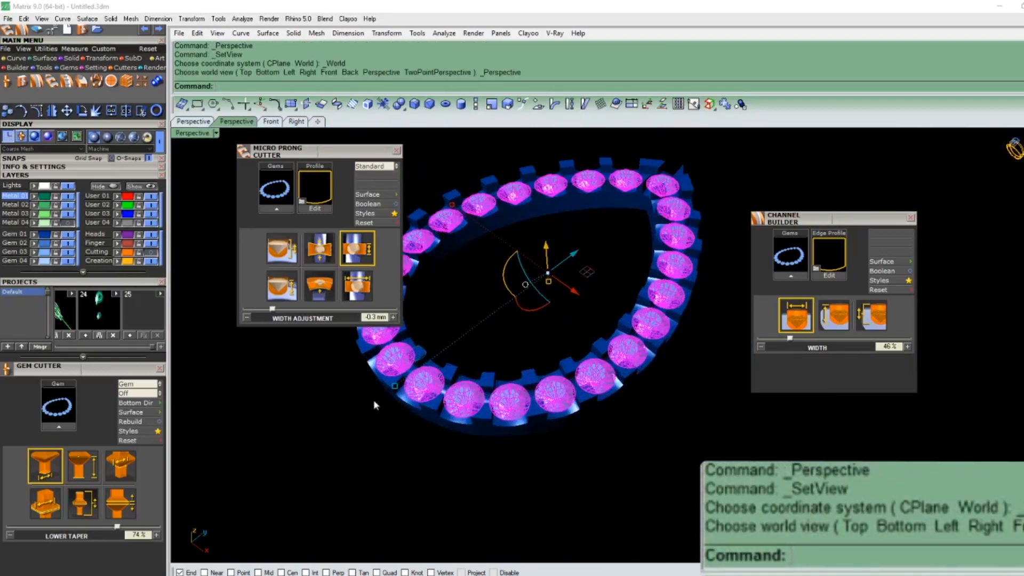
scroll(492, 394, up, 3)
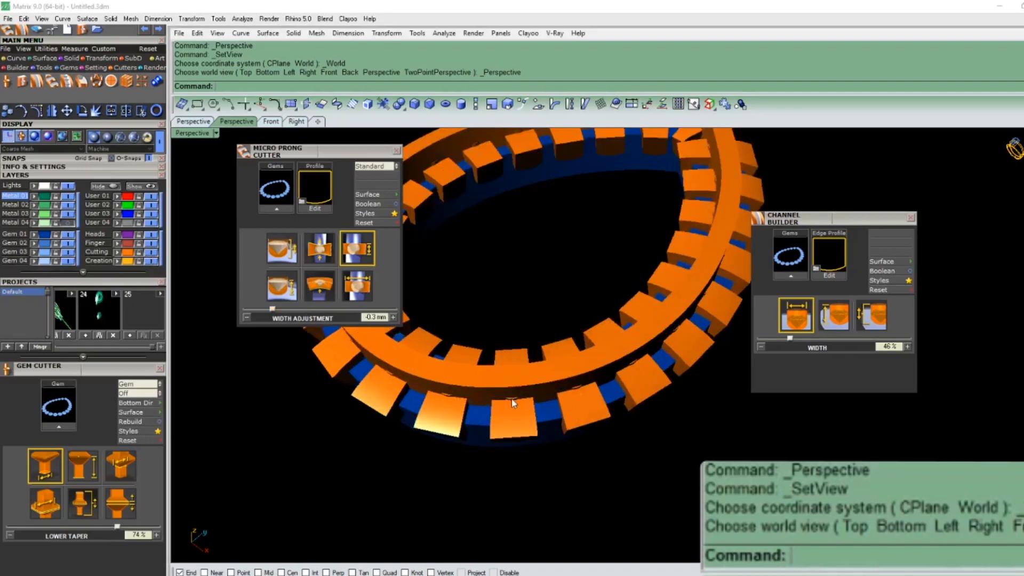
click(511, 400)
click(552, 433)
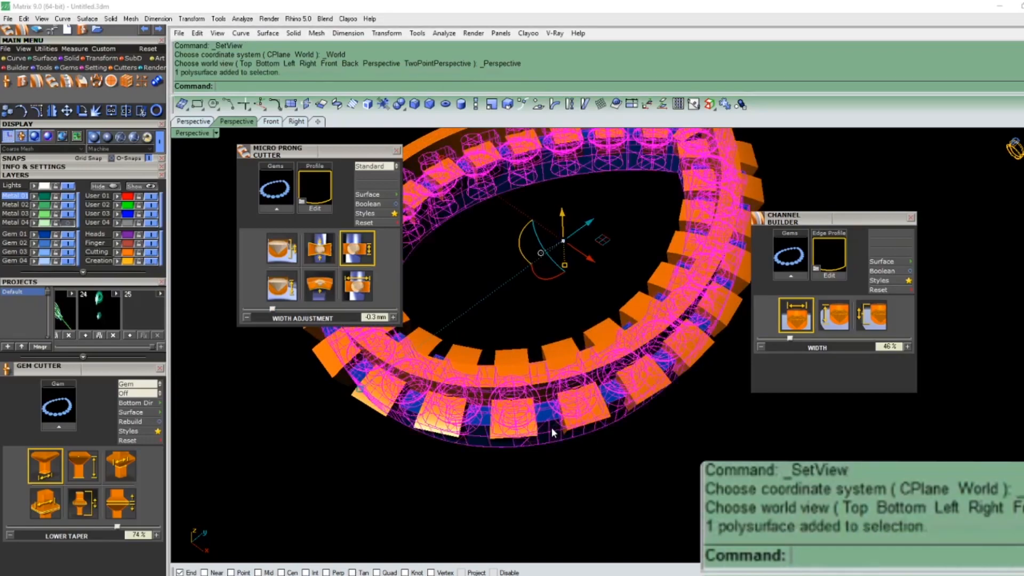
text(8)
key(Return)
scroll(548, 428, up, 4)
Step: Try to subtract the gem cutters from the pronged band with Boolean Difference
click(547, 435)
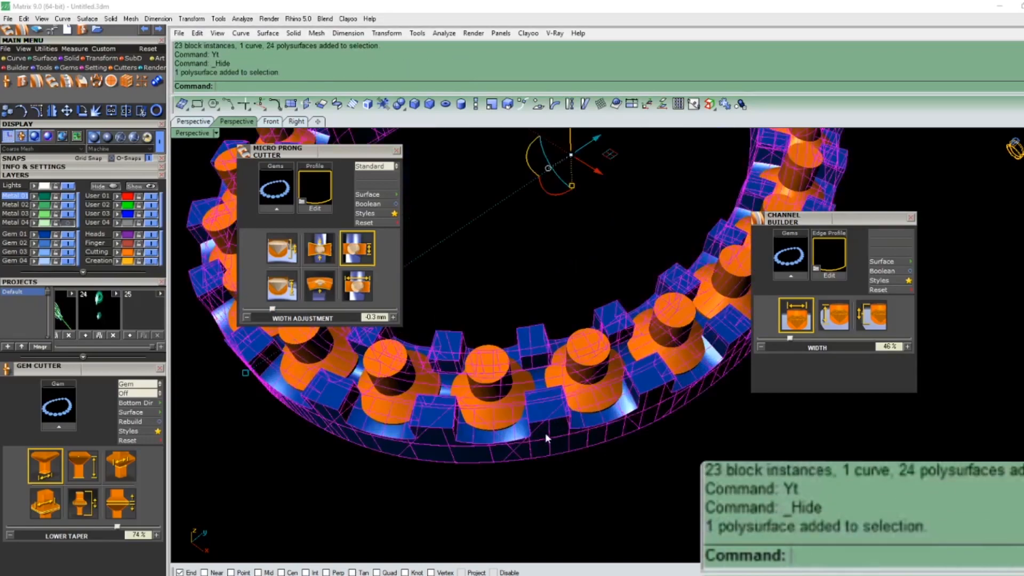
right_drag(546, 435, 569, 379)
text(B)
key(Return)
click(601, 340)
key(Return)
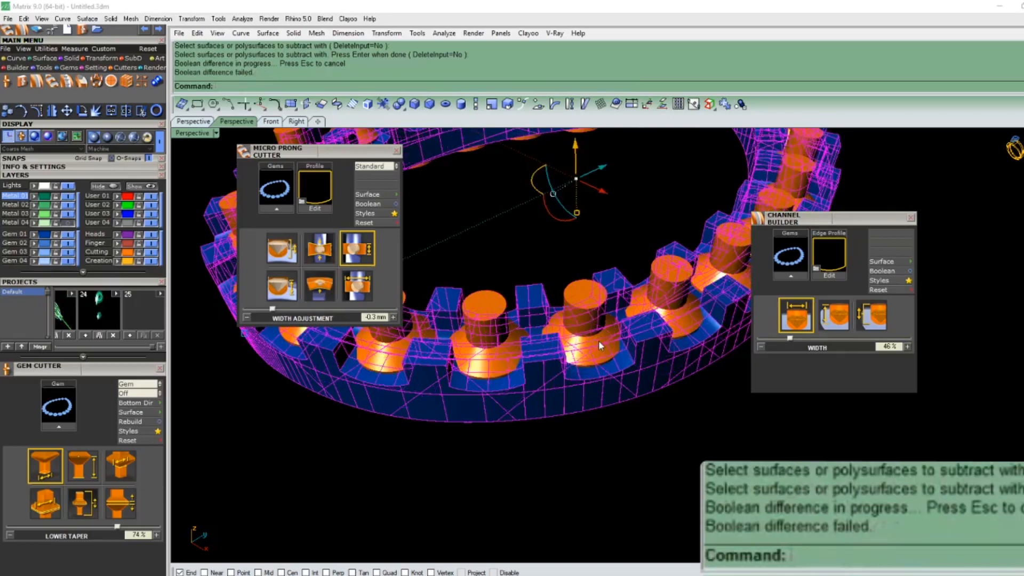
Step: Reopen the gem cutters in Gem Cutter and set their Z offset to 3%
click(599, 340)
right_drag(599, 340, 617, 322)
text(Gc)
key(Return)
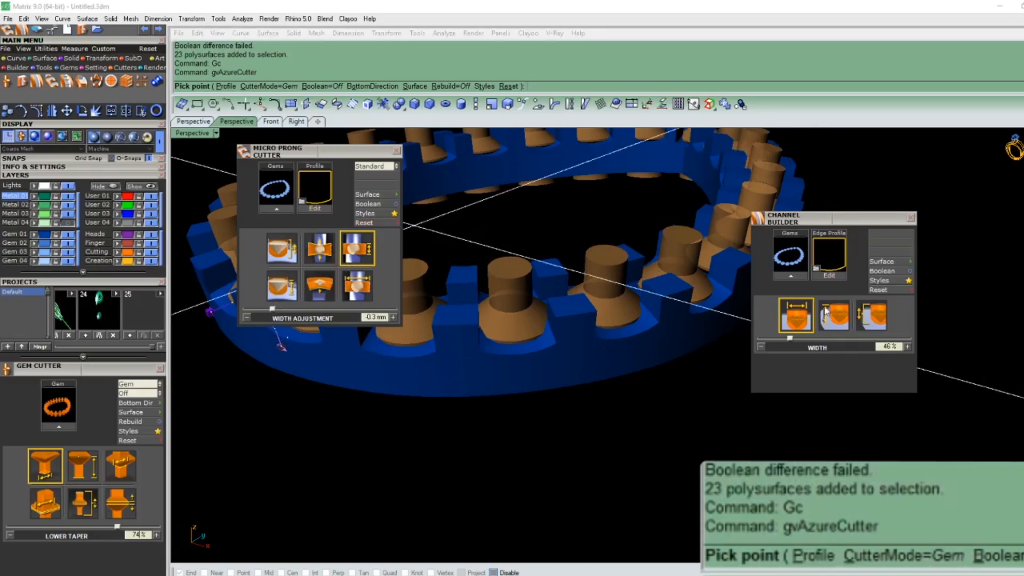
drag(111, 371, 990, 368)
drag(662, 311, 602, 286)
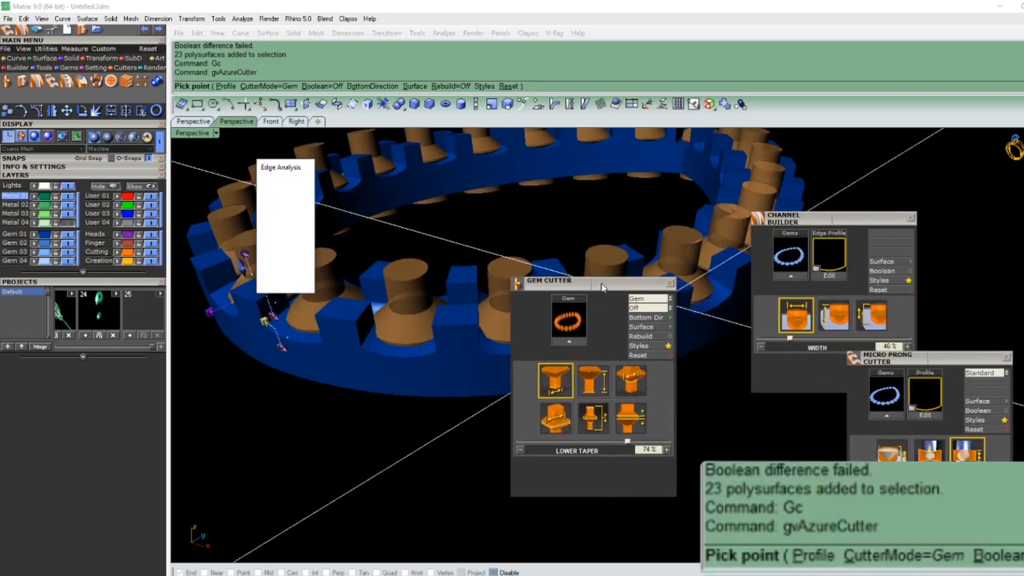
click(643, 421)
click(596, 420)
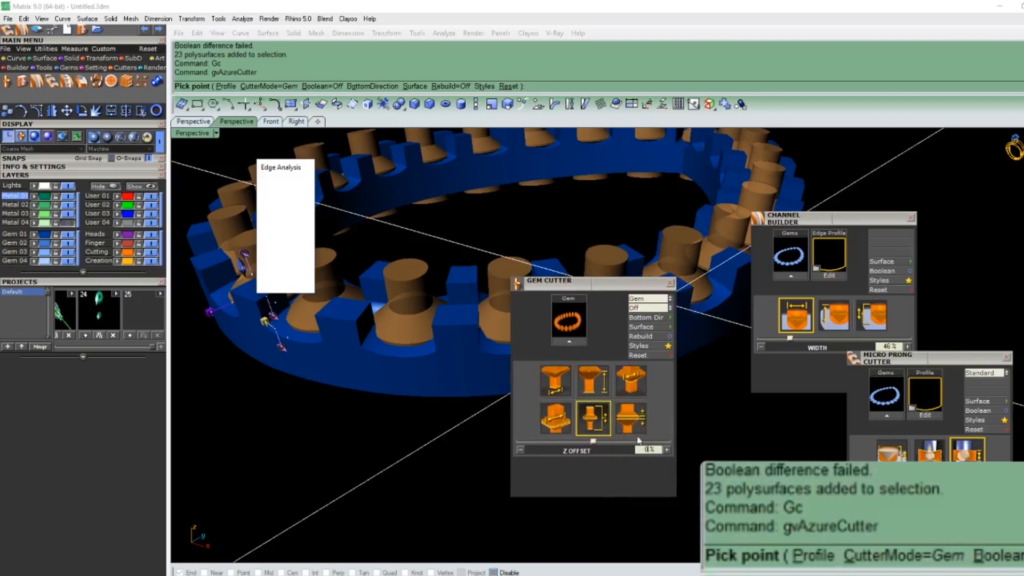
text(2)
drag(648, 450, 637, 452)
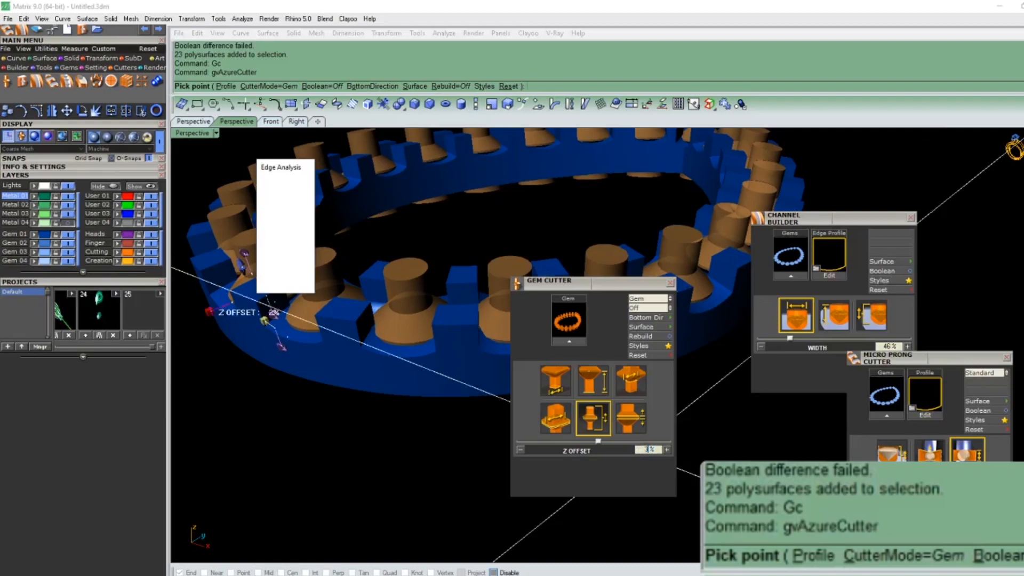
text(3)
key(Return)
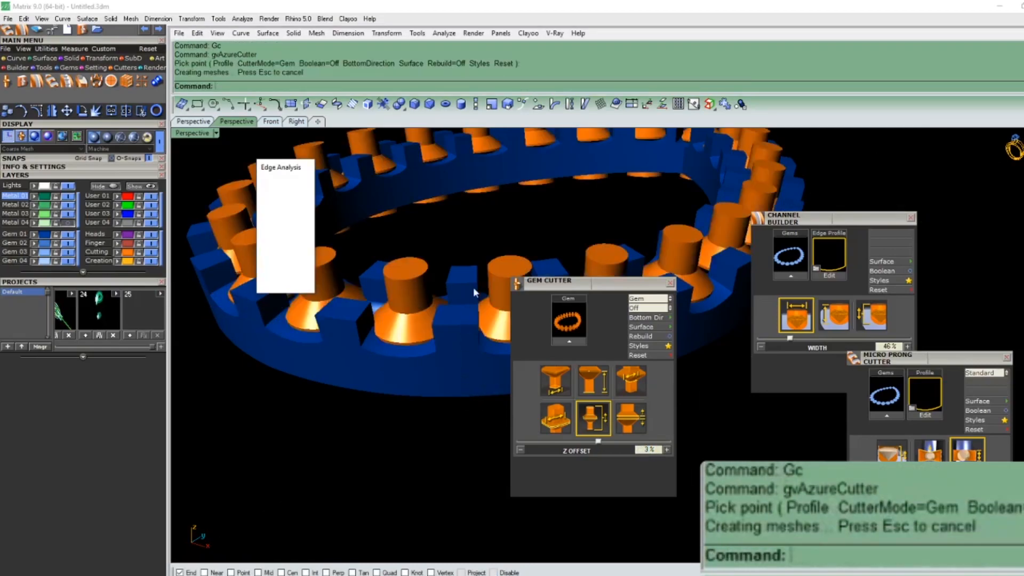
Step: Check the pronged band for naked and non-manifold edges with ShowEdges, and close the edge analysis
click(472, 291)
click(500, 271)
scroll(425, 411, down, 7)
right_drag(424, 410, 435, 268)
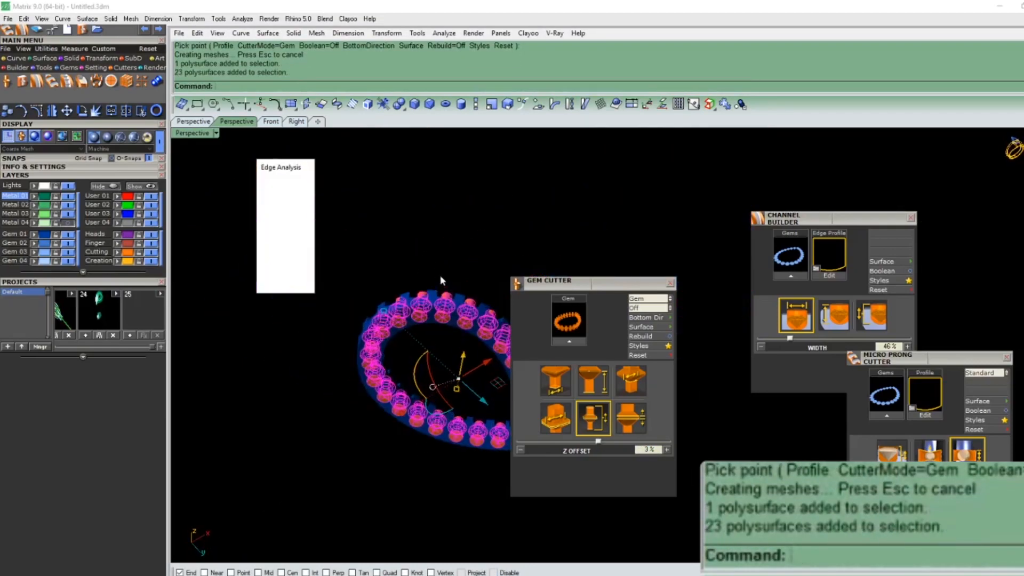
click(436, 269)
scroll(436, 306, up, 10)
scroll(442, 261, down, 4)
right_drag(436, 306, 427, 279)
click(441, 260)
text(KJ)
key(Return)
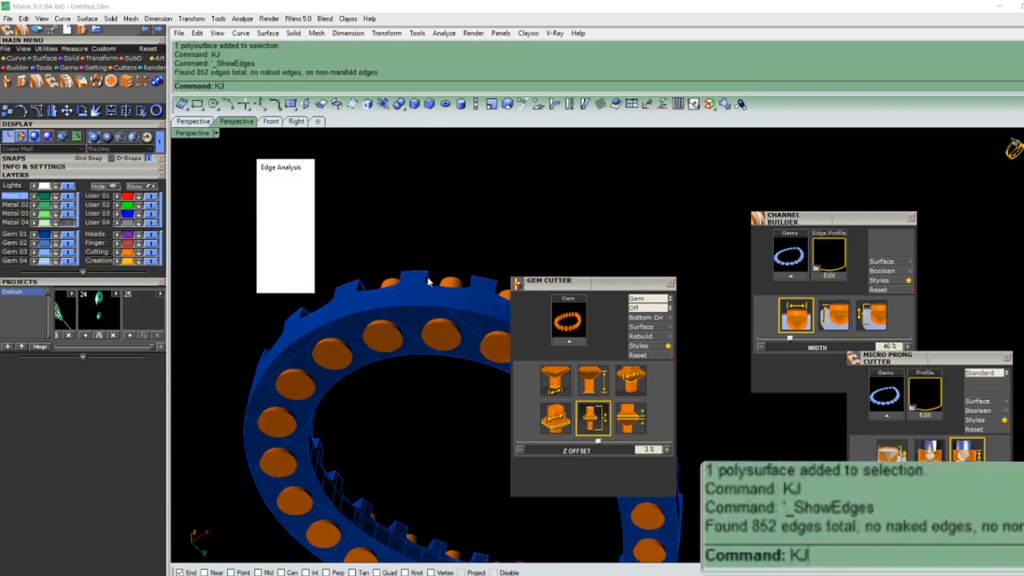
click(307, 166)
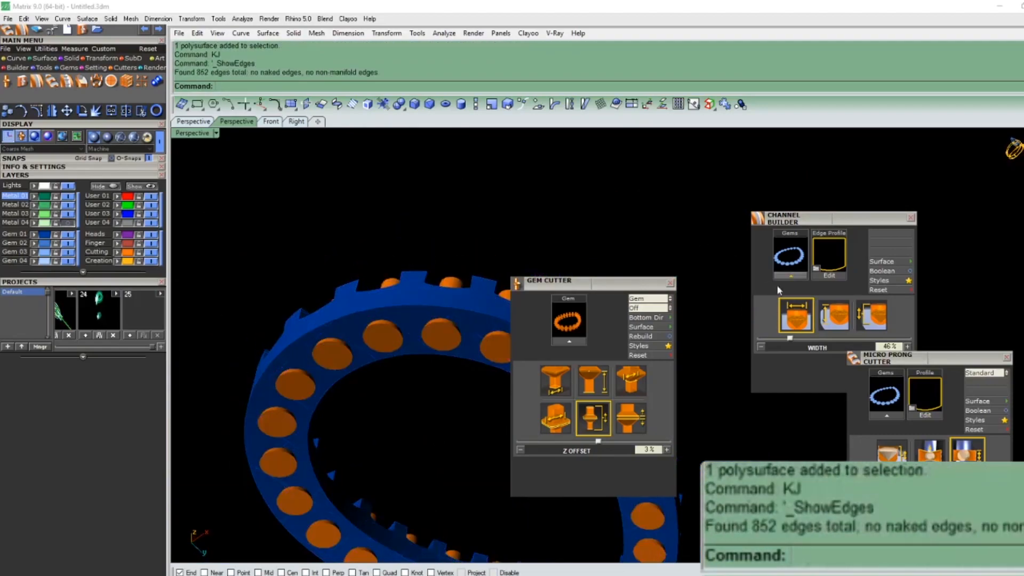
Step: Subtract the gem cutters from the pronged band with Boolean Difference, and delete the cutters
drag(655, 292, 763, 140)
click(547, 305)
right_drag(546, 305, 533, 347)
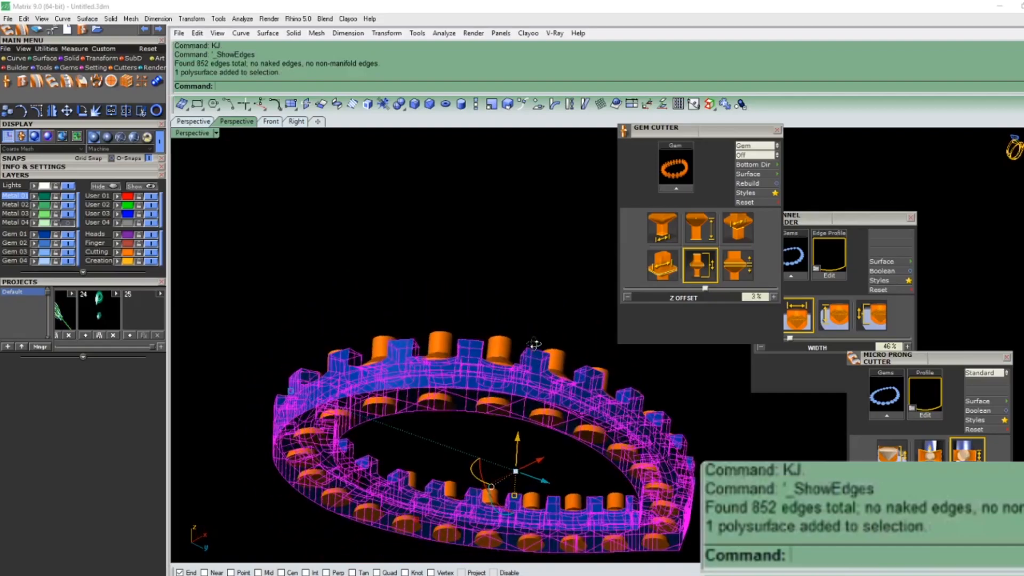
text(B)
key(Return)
click(501, 340)
key(Return)
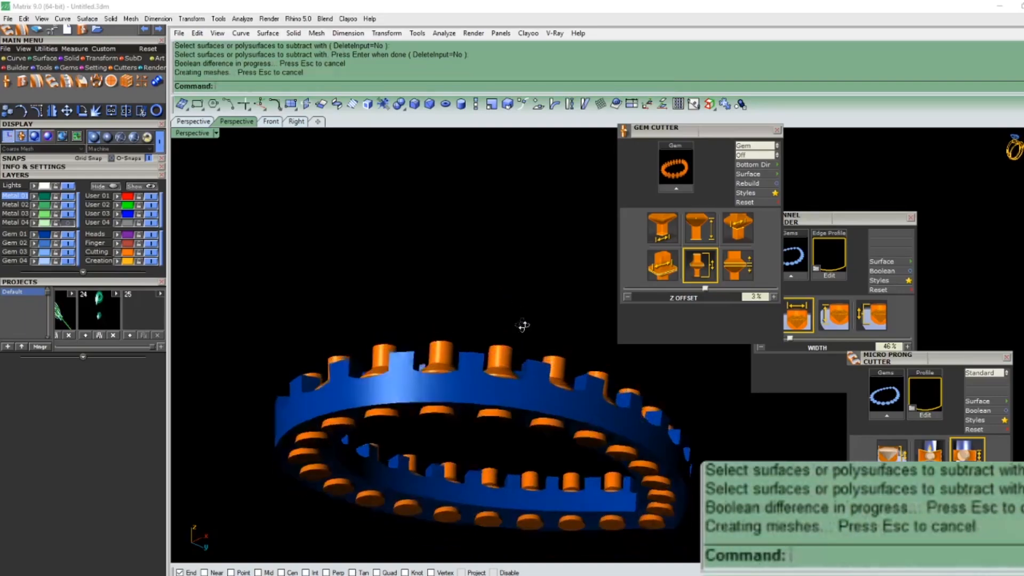
text(D)
key(Return)
scroll(480, 421, up, 8)
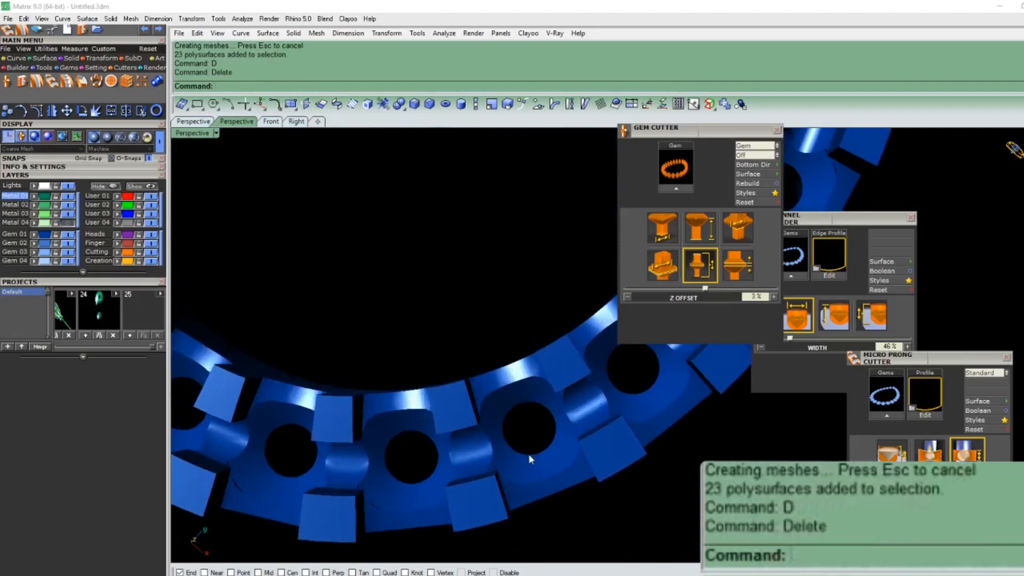
Step: Assign the cut band to the Creation layer and look over its pointed tip
click(449, 433)
click(127, 262)
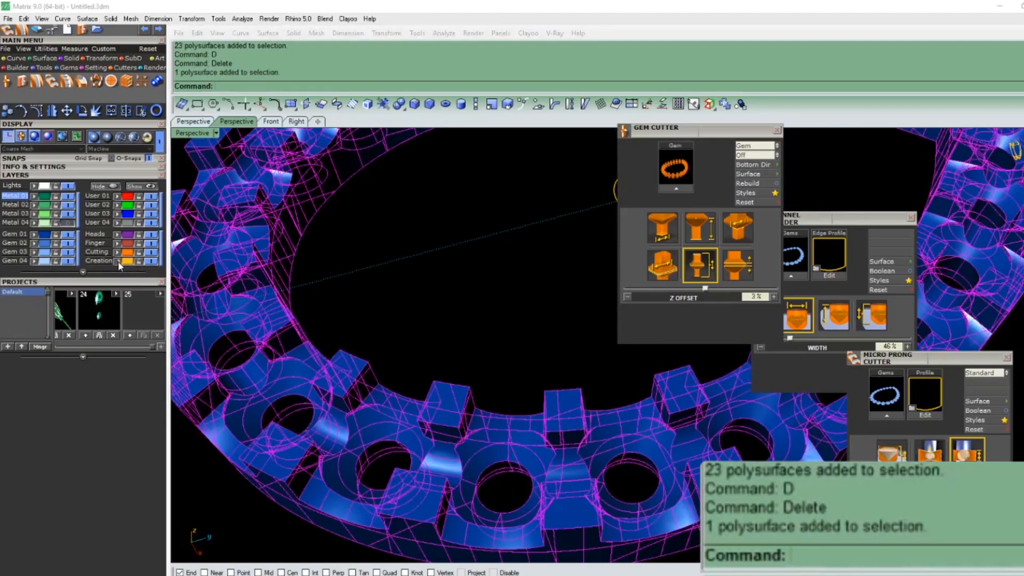
scroll(427, 377, down, 10)
right_drag(427, 377, 592, 373)
scroll(480, 346, down, 5)
right_drag(480, 347, 476, 277)
scroll(491, 304, up, 4)
scroll(496, 341, up, 3)
scroll(451, 172, up, 8)
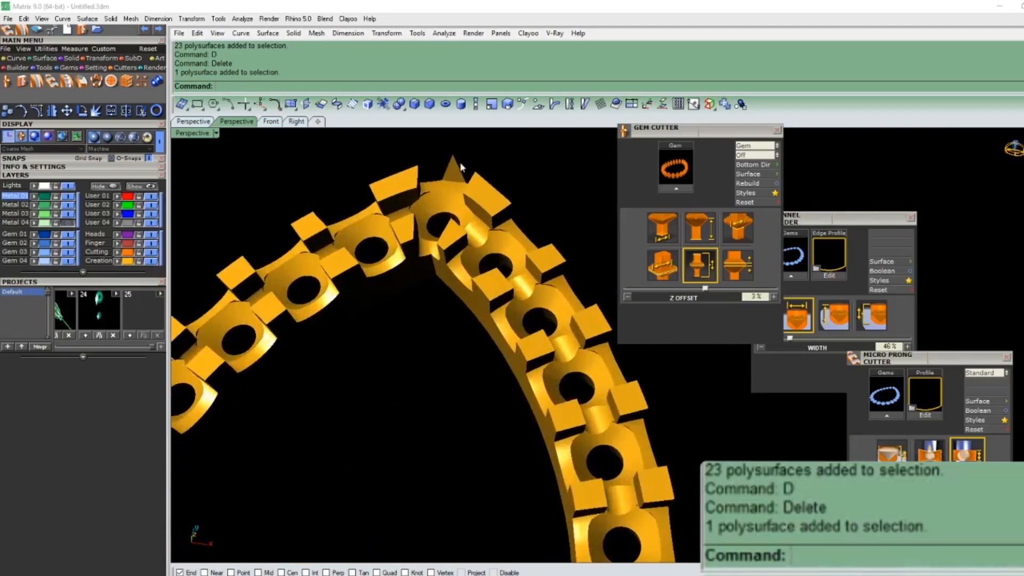
Step: Save the band model in the Default project as Default_25.3dm
click(459, 173)
key(Escape)
scroll(458, 174, down, 7)
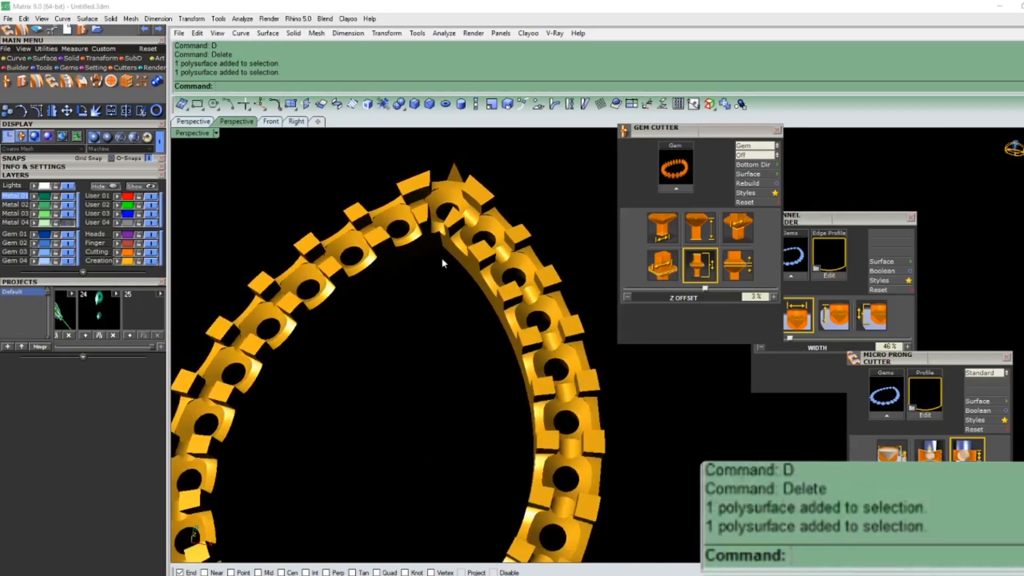
scroll(470, 237, down, 3)
right_drag(491, 215, 480, 278)
scroll(458, 320, down, 3)
scroll(458, 320, up, 4)
drag(741, 140, 850, 353)
click(226, 363)
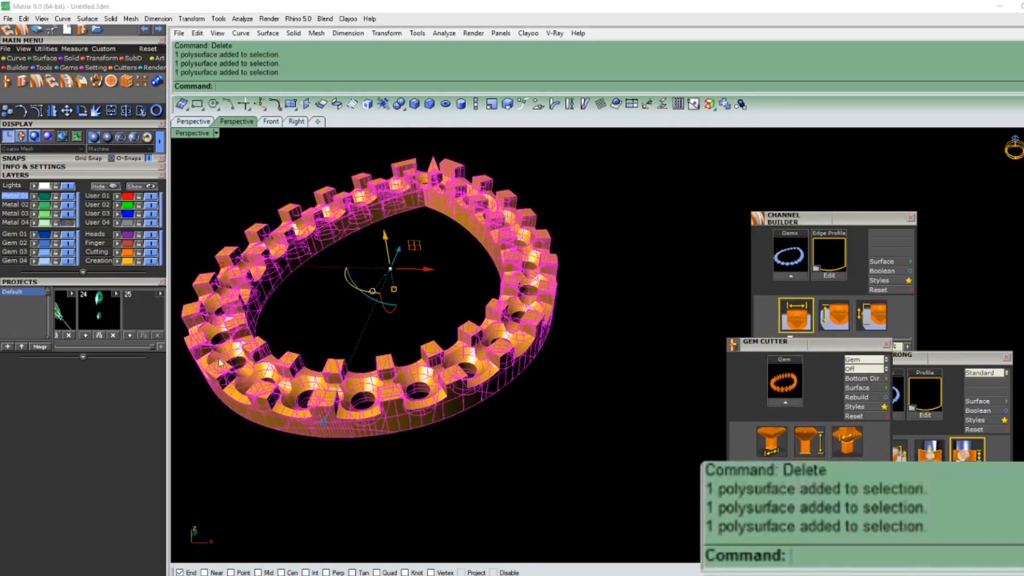
click(129, 336)
Step: Measure the edge length of the inner prong next to the band's pointed tip
right_drag(597, 341, 528, 381)
scroll(515, 194, up, 6)
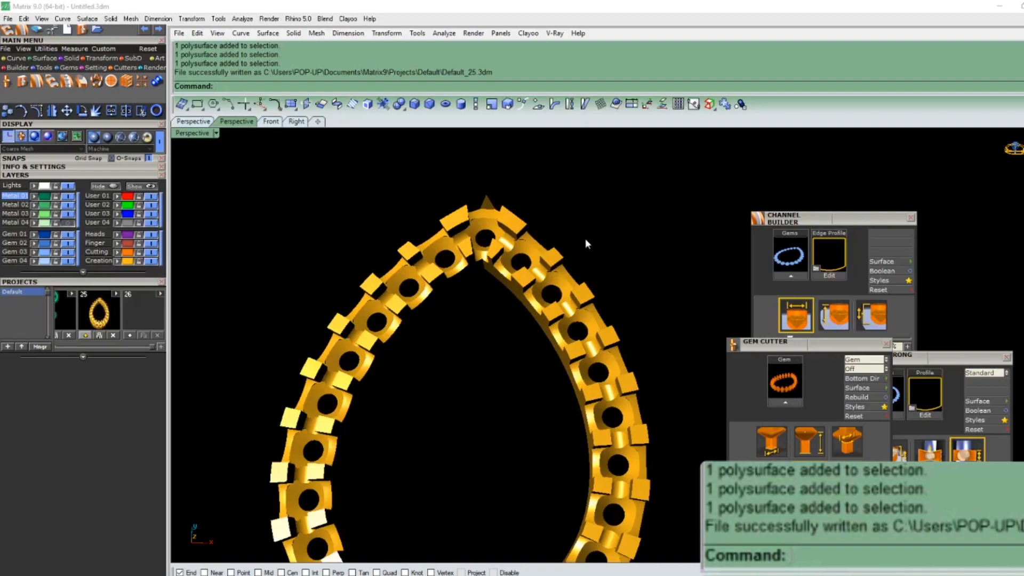
scroll(473, 275, up, 6)
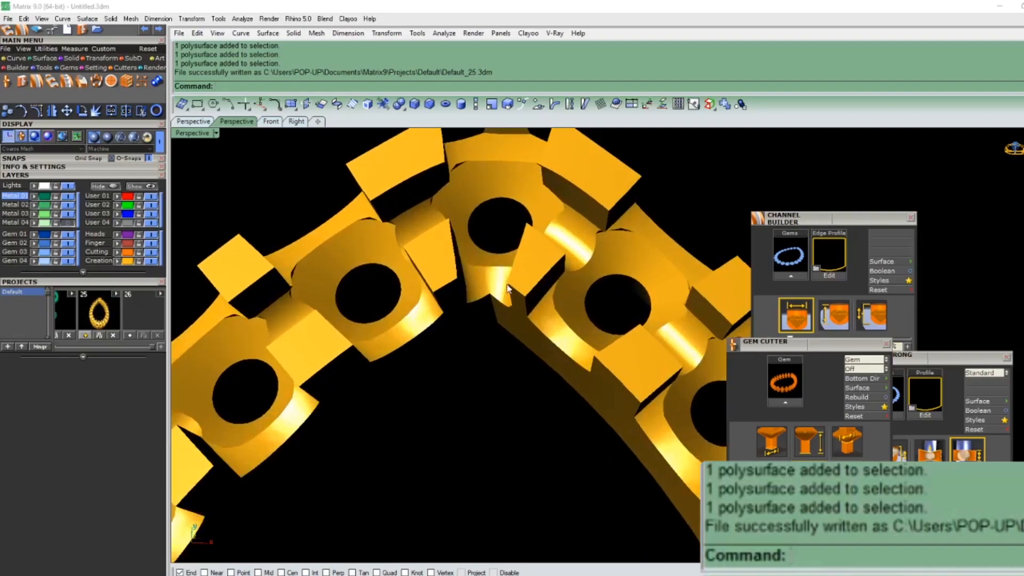
scroll(507, 286, up, 3)
key(Return)
click(577, 227)
key(Return)
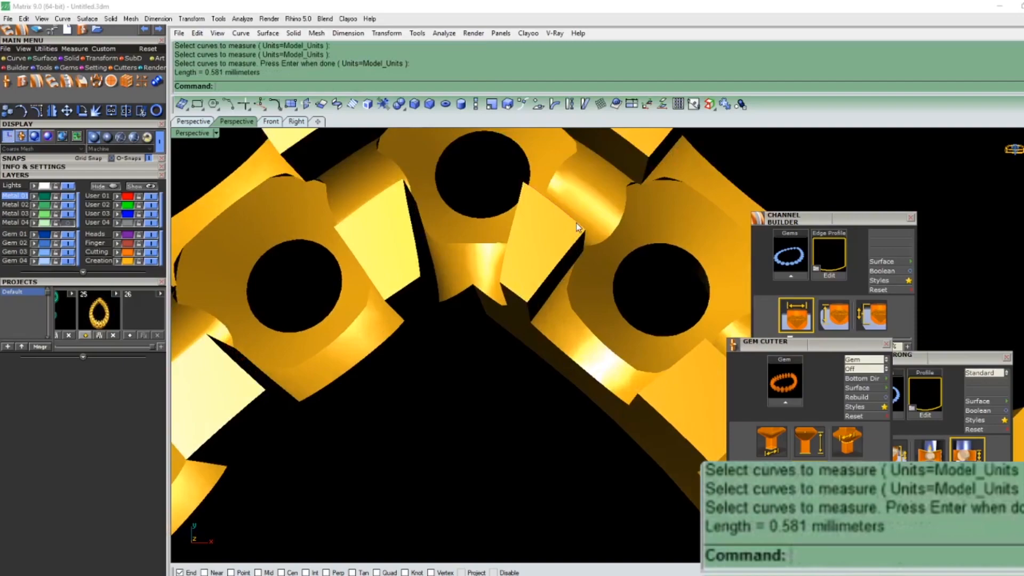
Step: Measure the length of the short inner edge below the tip's gem seat
text(l)
key(Return)
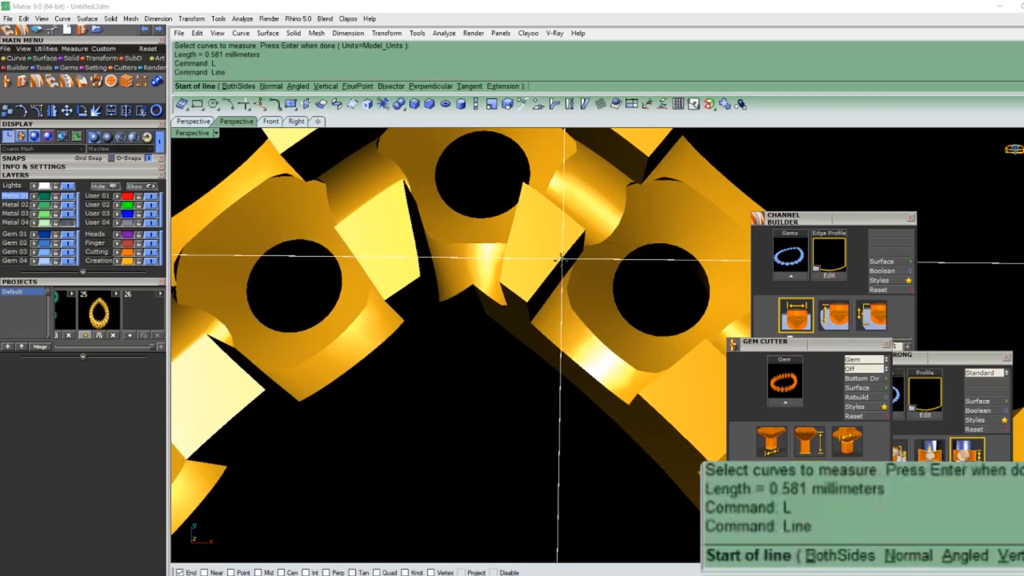
key(Escape)
text(lk)
key(Return)
click(480, 296)
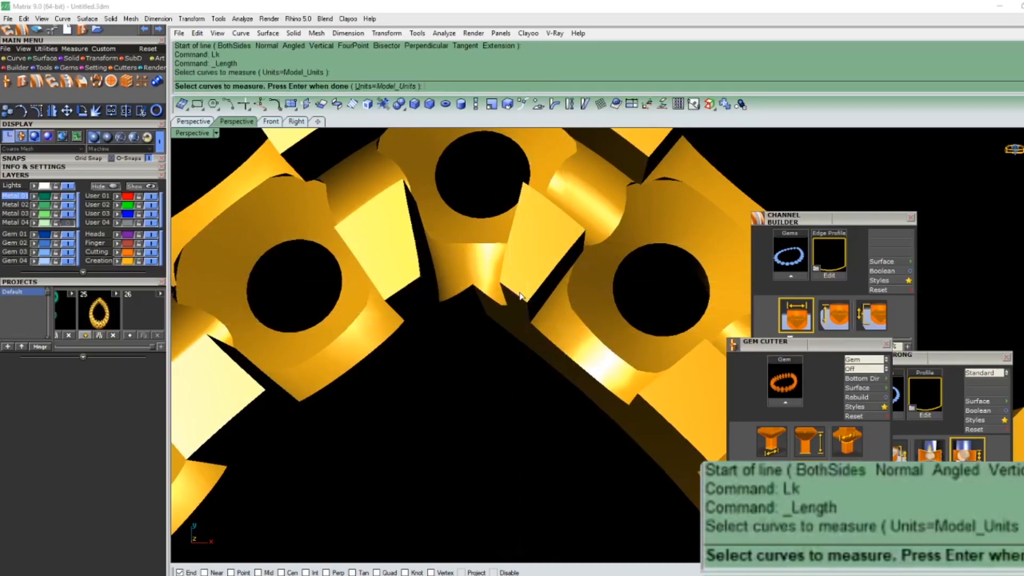
key(Return)
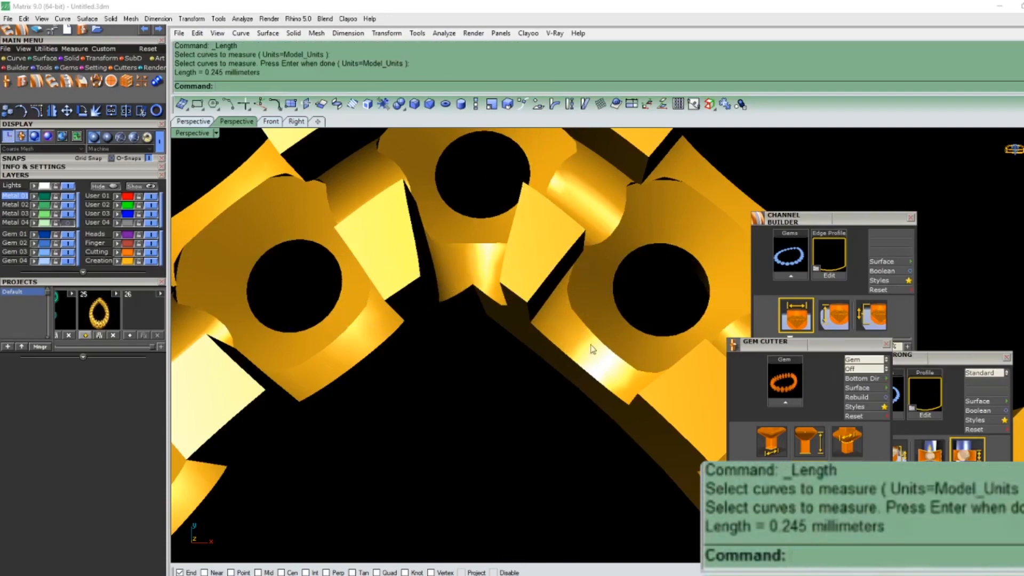
Step: Examine the separate spike at the band's pointed tip and undo the deletion of the gem cutters
scroll(537, 314, down, 5)
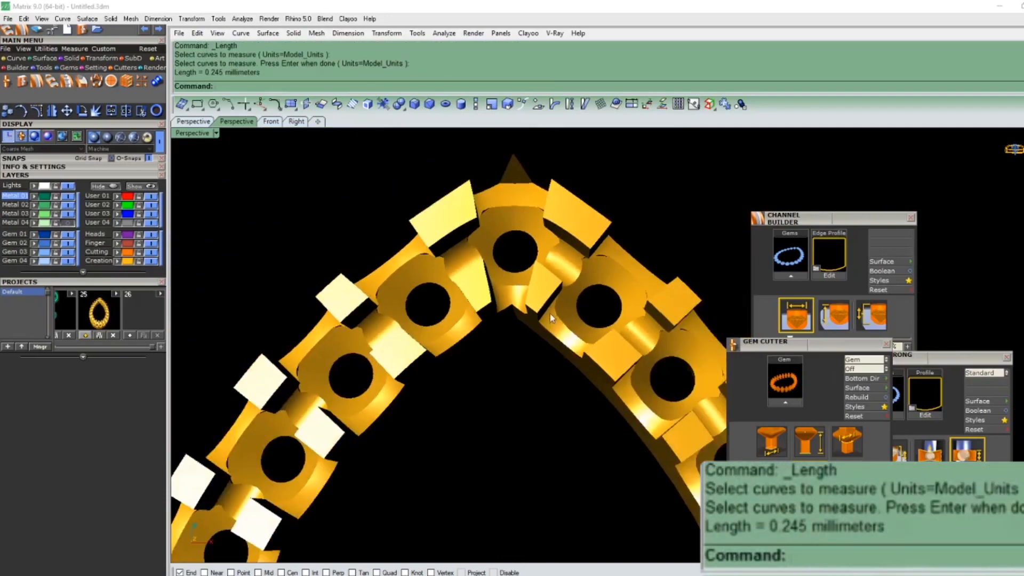
scroll(519, 173, up, 4)
click(517, 169)
right_drag(593, 248, 694, 252)
scroll(635, 257, up, 3)
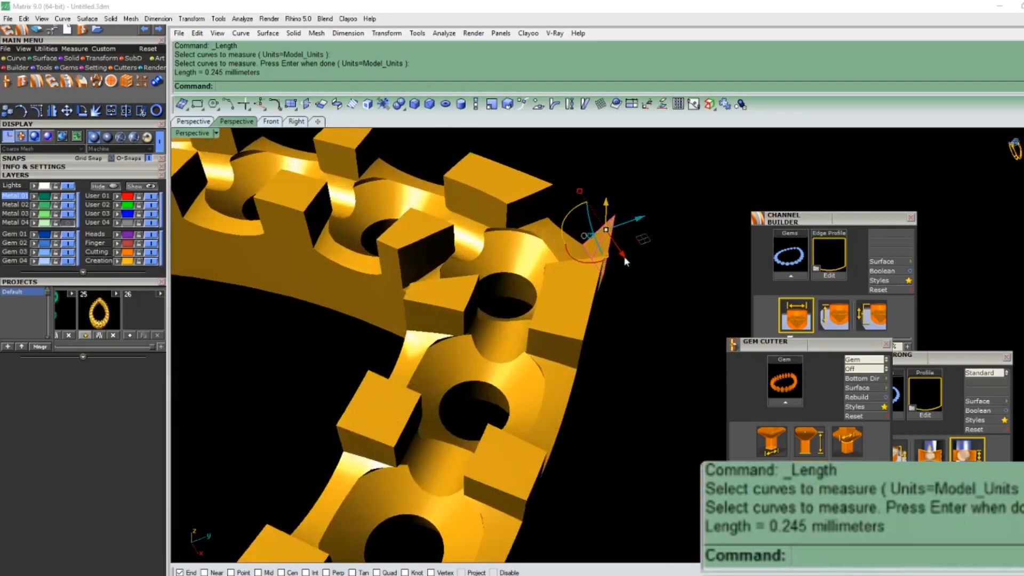
scroll(645, 239, down, 8)
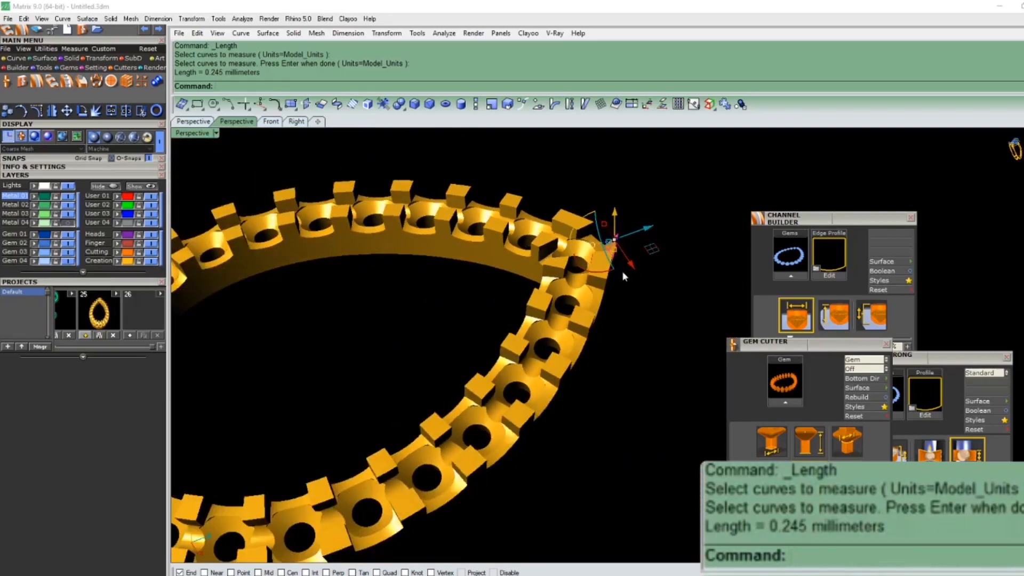
key(ctrl+z)
key(Escape)
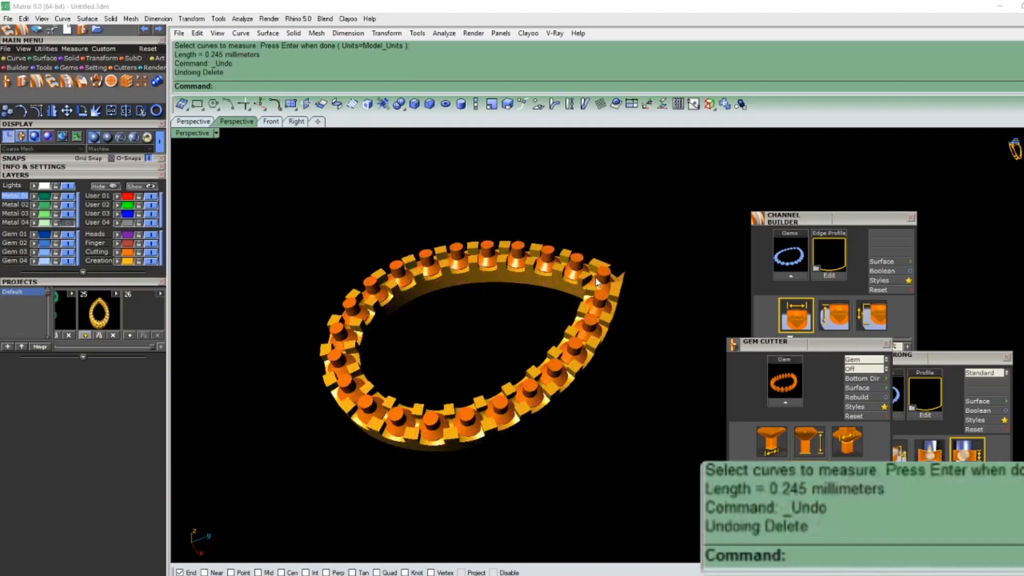
Step: Undo the boolean differences between the band and its cutters, and undo the accidental drag of the selected cutters
key(ctrl+z)
key(Escape)
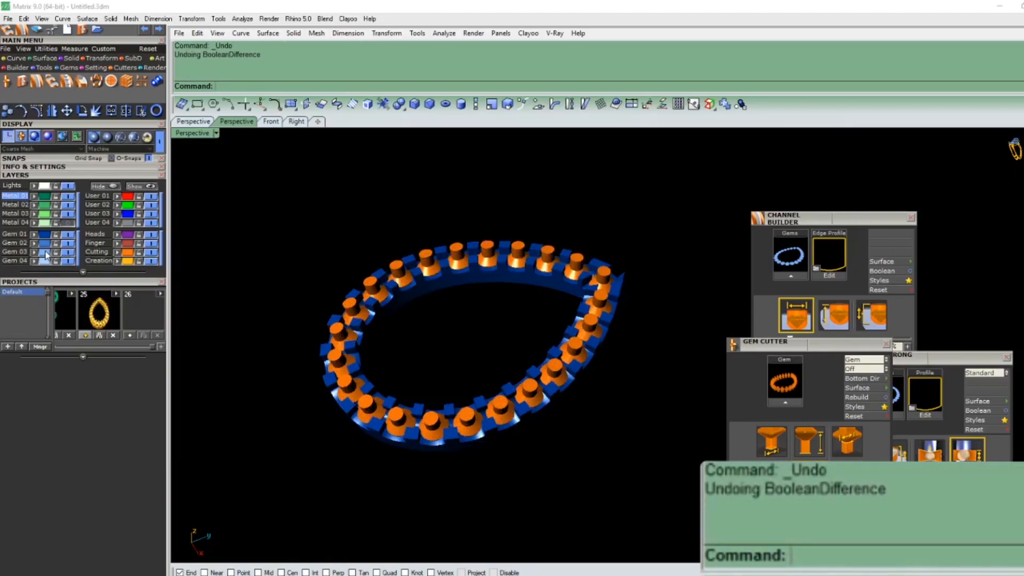
click(347, 256)
scroll(377, 255, down, 2)
text(Ty)
key(Return)
scroll(441, 266, up, 5)
drag(440, 267, 437, 278)
key(ctrl+z)
Step: Add the solid band and its round gems to the selection and save the model as version 26 in the Default project
click(432, 289)
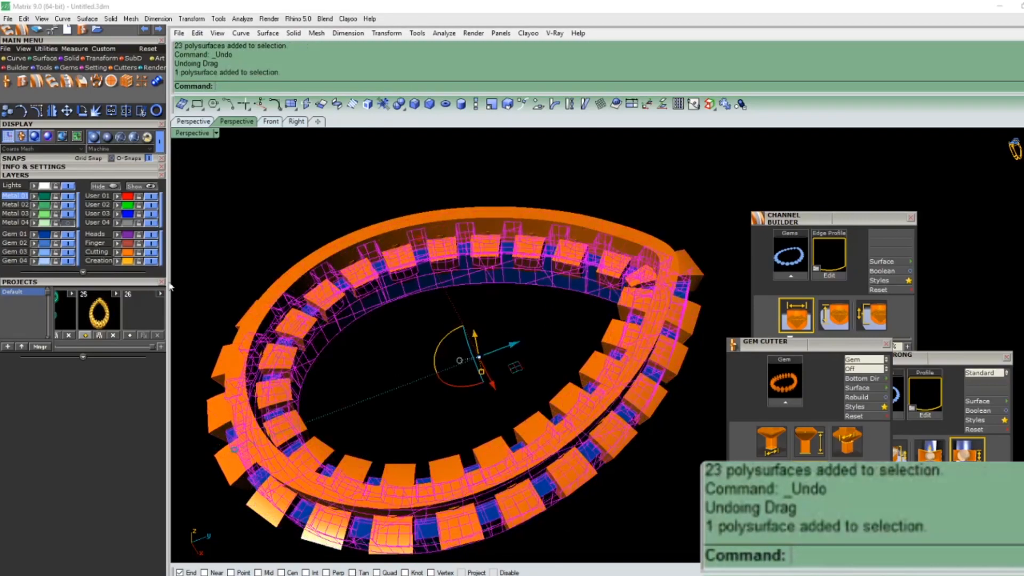
click(48, 259)
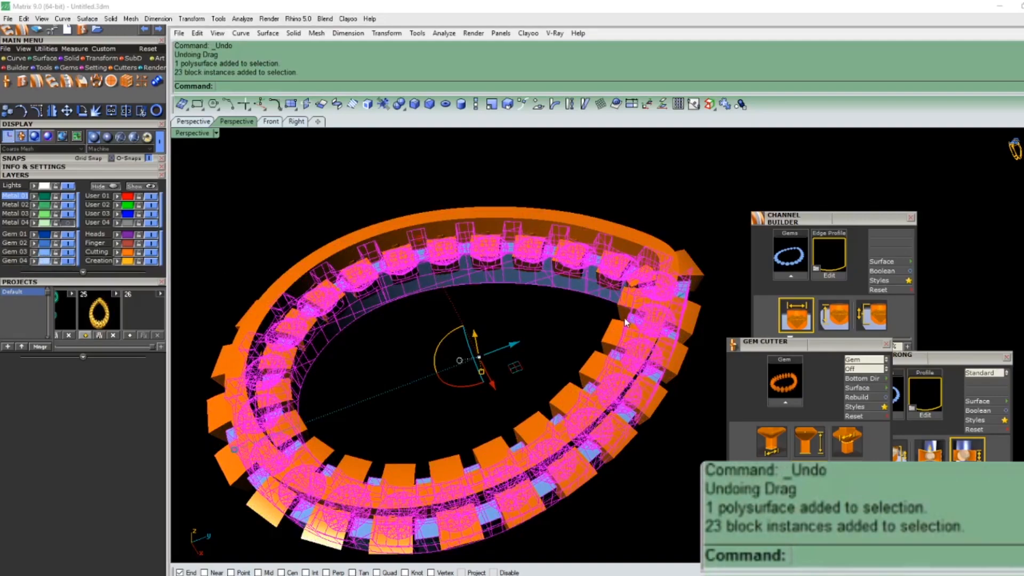
key(Delete)
key(ctrl+z)
click(127, 335)
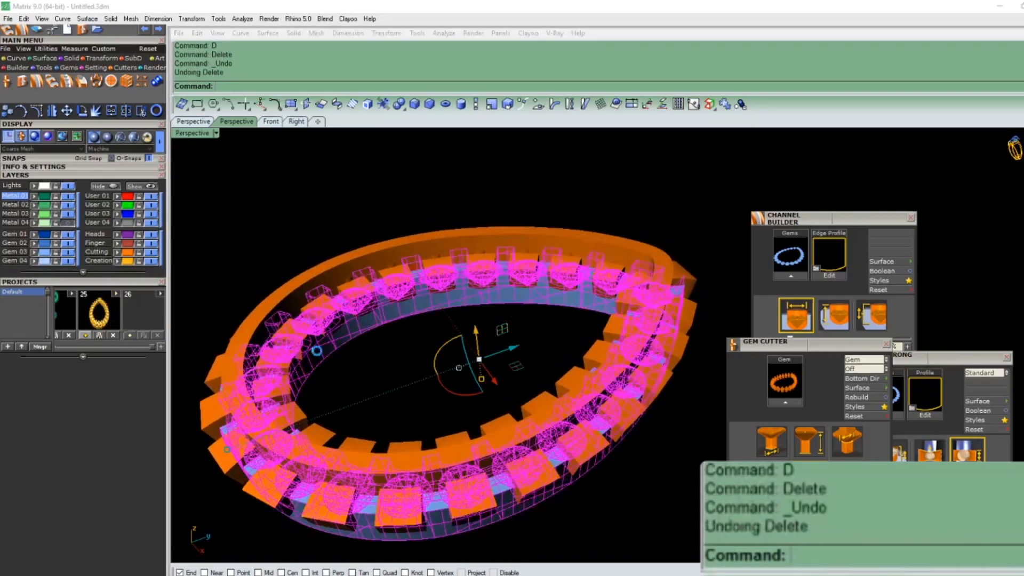
Step: Undo the modeling history back past the channel builder and grouping operations on the band
key(ctrl+z)
key(ctrl+z)
key(ctrl+z)
key(ctrl+z)
key(ctrl+z)
key(ctrl+z)
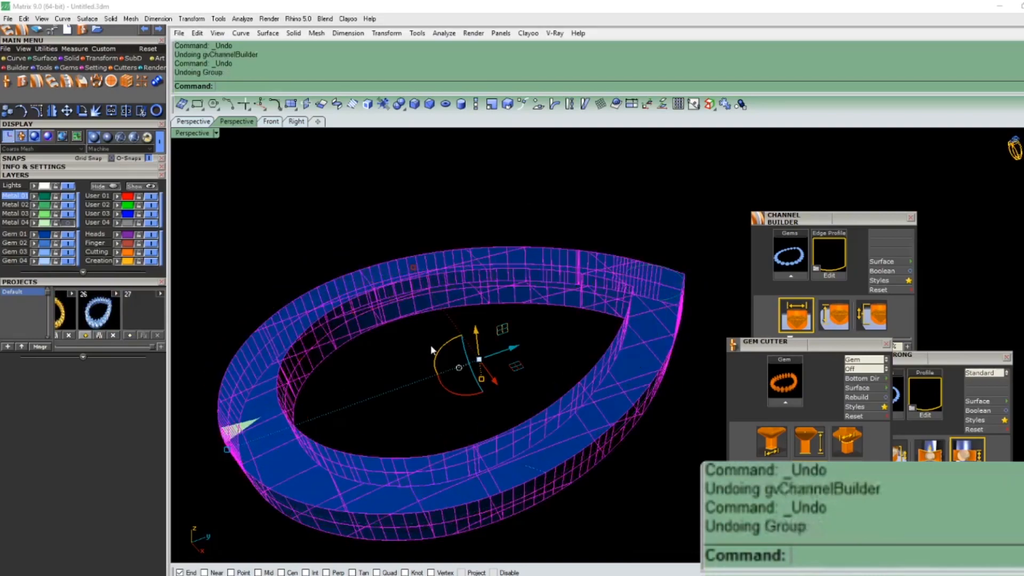
Step: Redo the undone operations up to the offset and nudge of the curve at the band's pointed tip
key(ctrl+y)
key(ctrl+y)
key(ctrl+y)
key(ctrl+y)
key(ctrl+y)
key(ctrl+y)
key(ctrl+y)
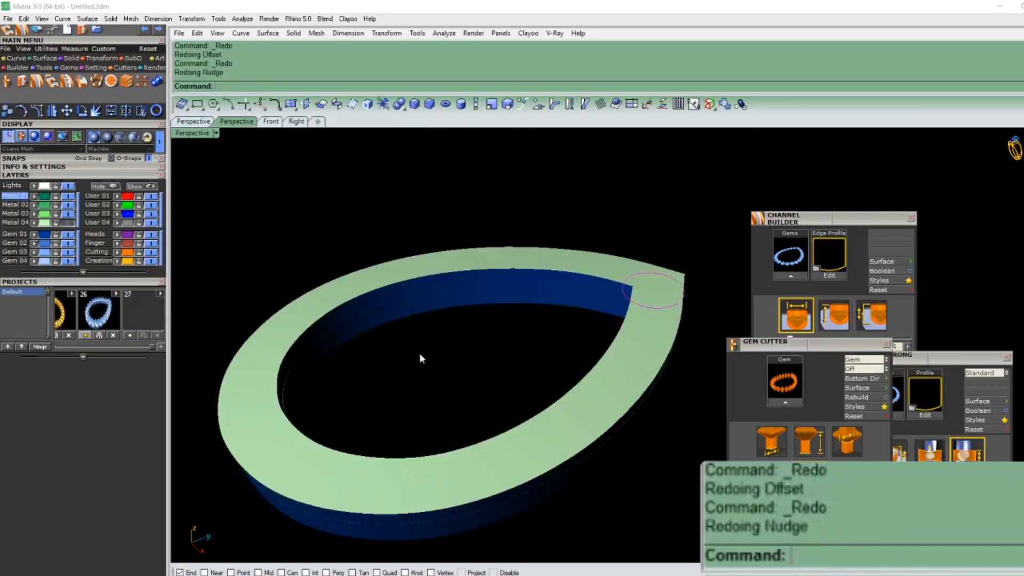
Step: Undo all remaining modeling operations until the scene is empty and switch to the Top view
key(ctrl+z)
key(ctrl+z)
key(ctrl+z)
key(ctrl+z)
key(ctrl+z)
key(ctrl+z)
key(ctrl+z)
key(ctrl+z)
key(ctrl+z)
key(ctrl+z)
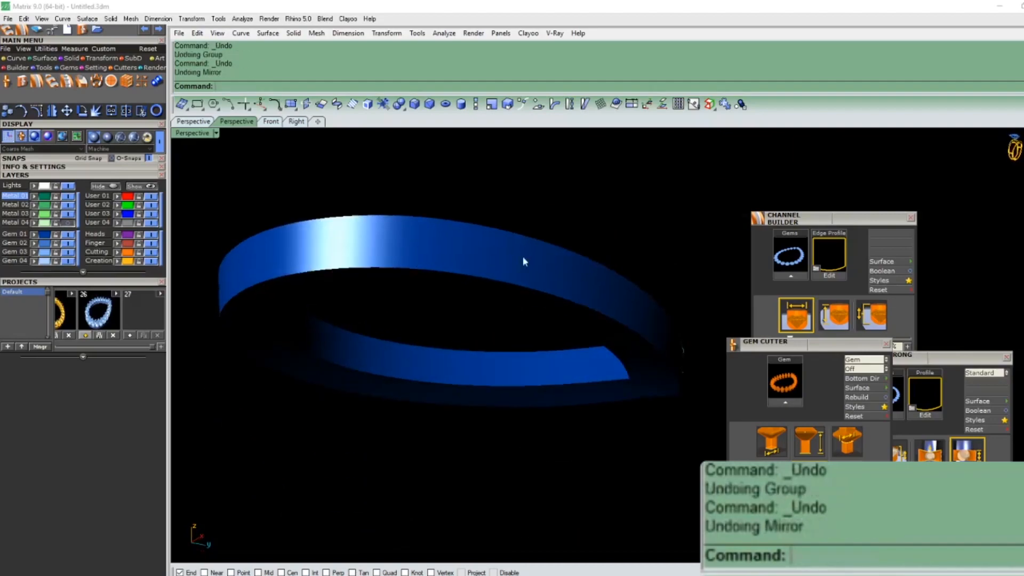
key(ctrl+z)
key(ctrl+z)
key(ctrl+z)
key(ctrl+z)
key(ctrl+z)
key(ctrl+z)
key(ctrl+z)
key(ctrl+z)
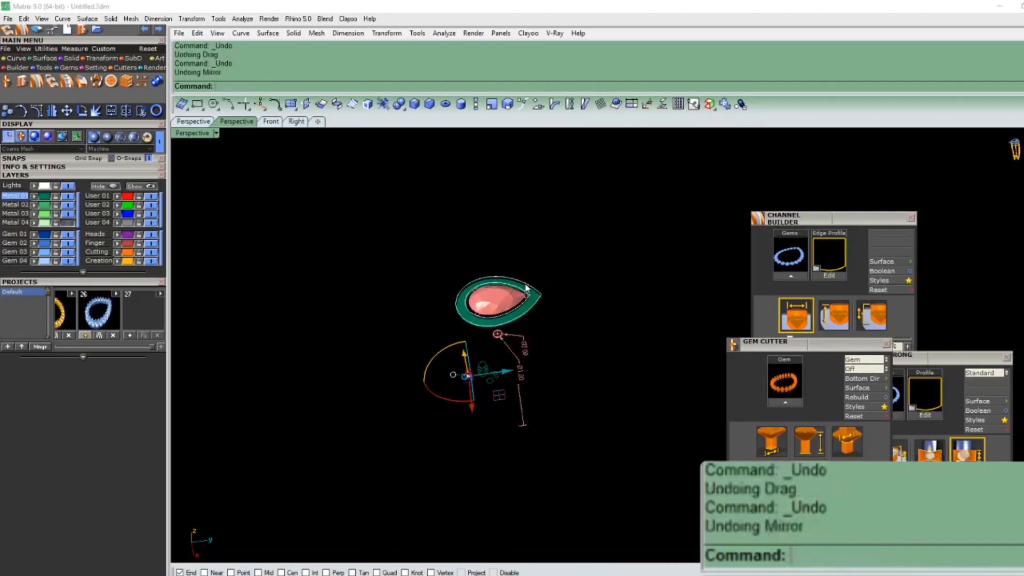
key(ctrl+z)
key(ctrl+z)
key(ctrl+z)
key(ctrl+z)
key(ctrl+z)
key(ctrl+z)
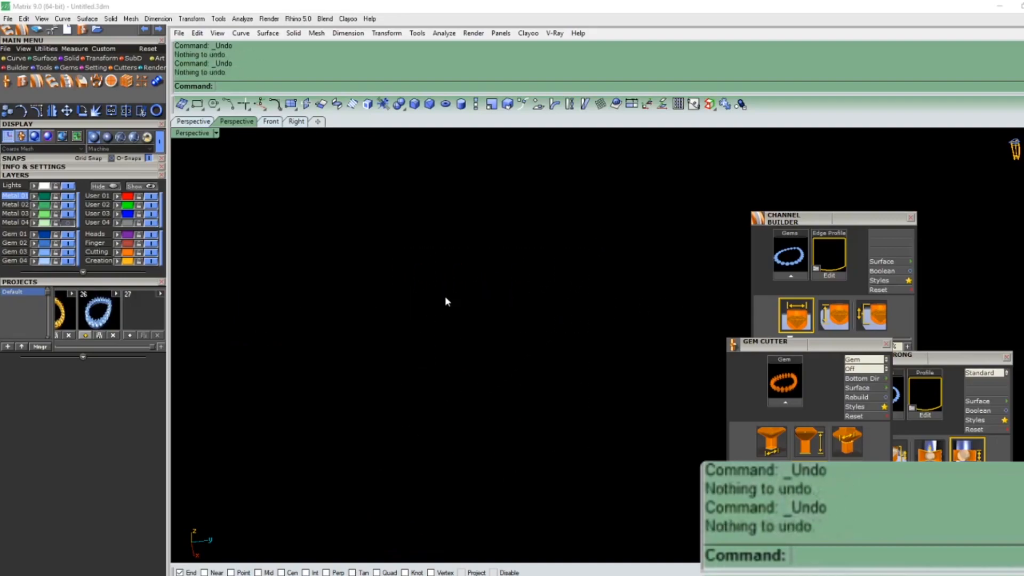
key(ctrl+F1)
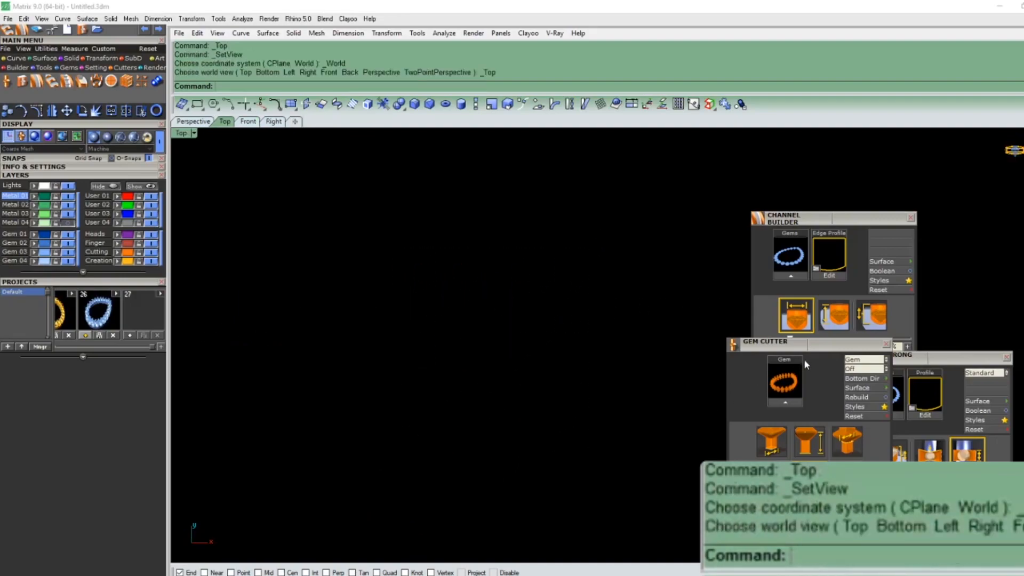